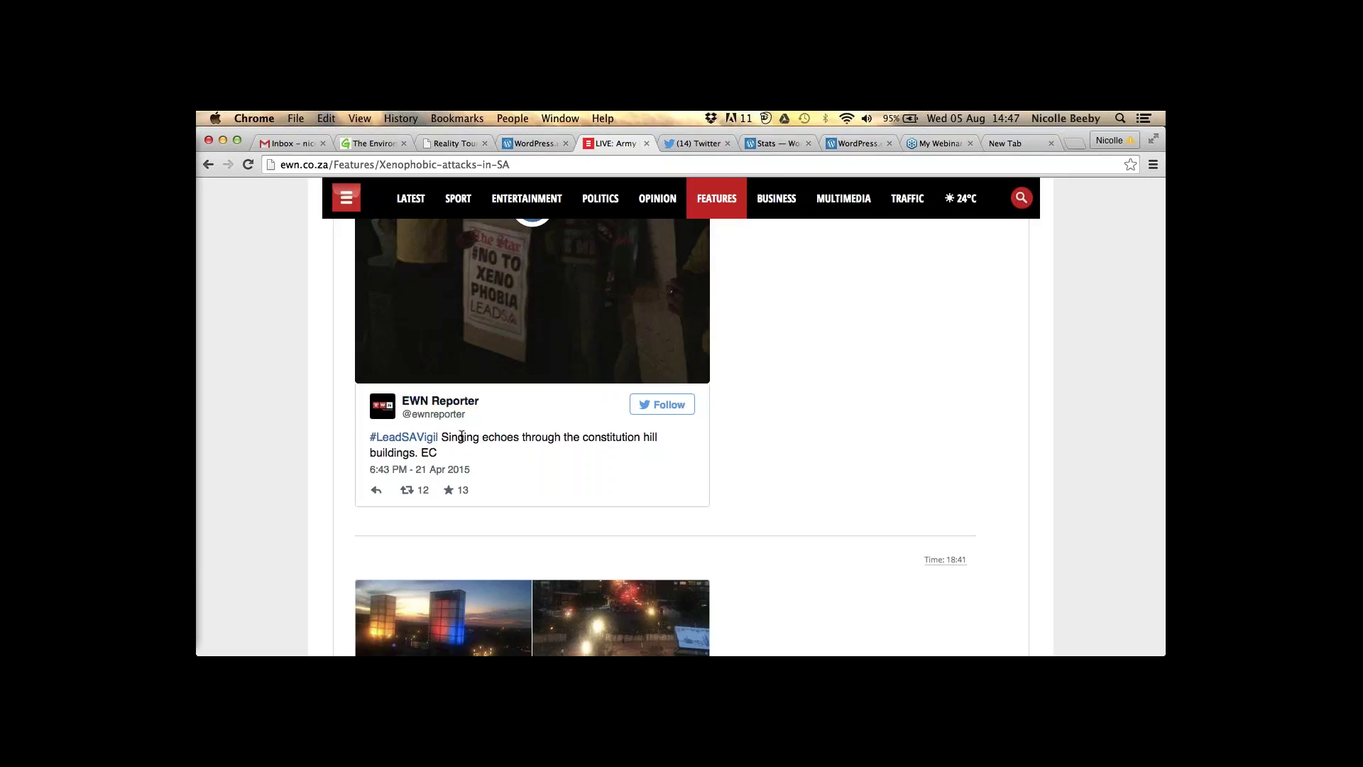
- Load wordpress.com in the WordPress tab and start Create Website
{"action": "scroll", "coordinate": [444, 451], "scroll_direction": "down", "scroll_amount": 4}
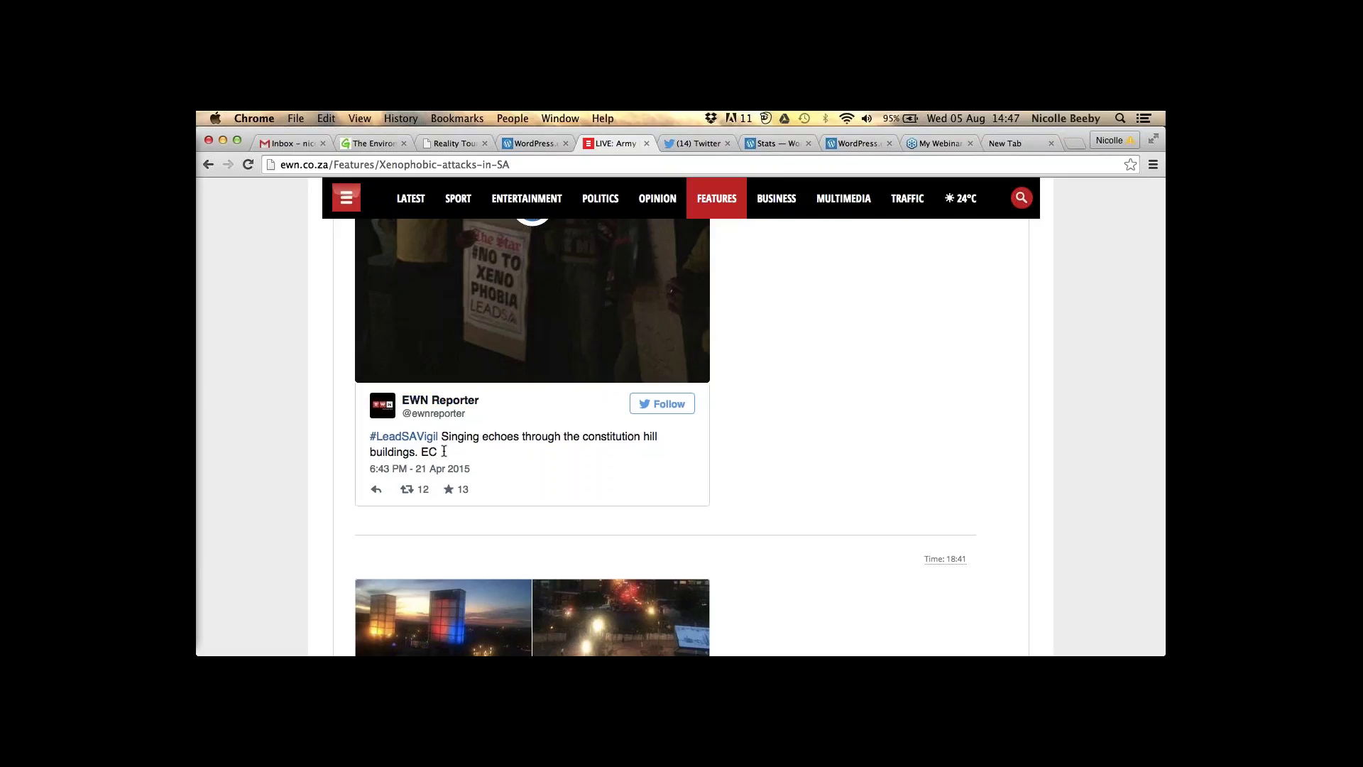
{"action": "scroll", "coordinate": [444, 451], "scroll_direction": "down", "scroll_amount": 15}
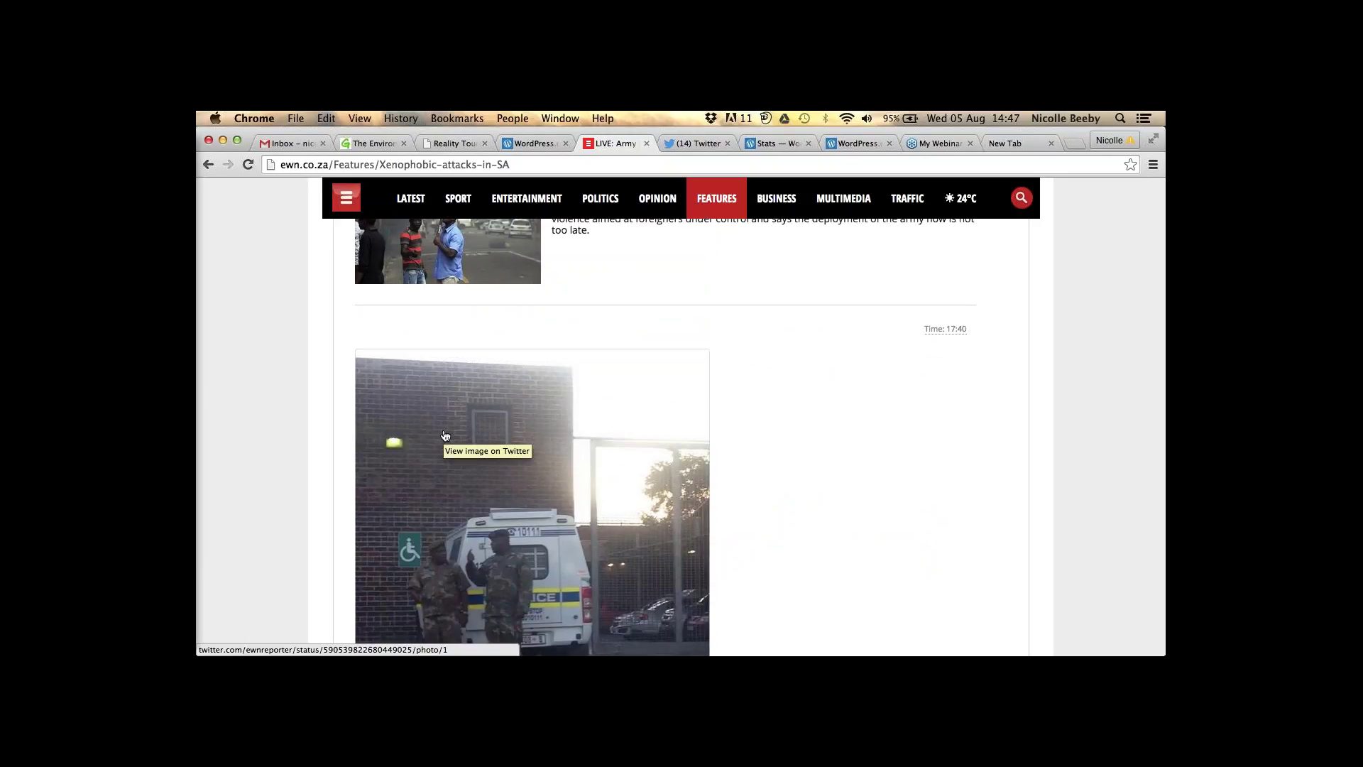
{"action": "scroll", "coordinate": [446, 435], "scroll_direction": "down", "scroll_amount": 5}
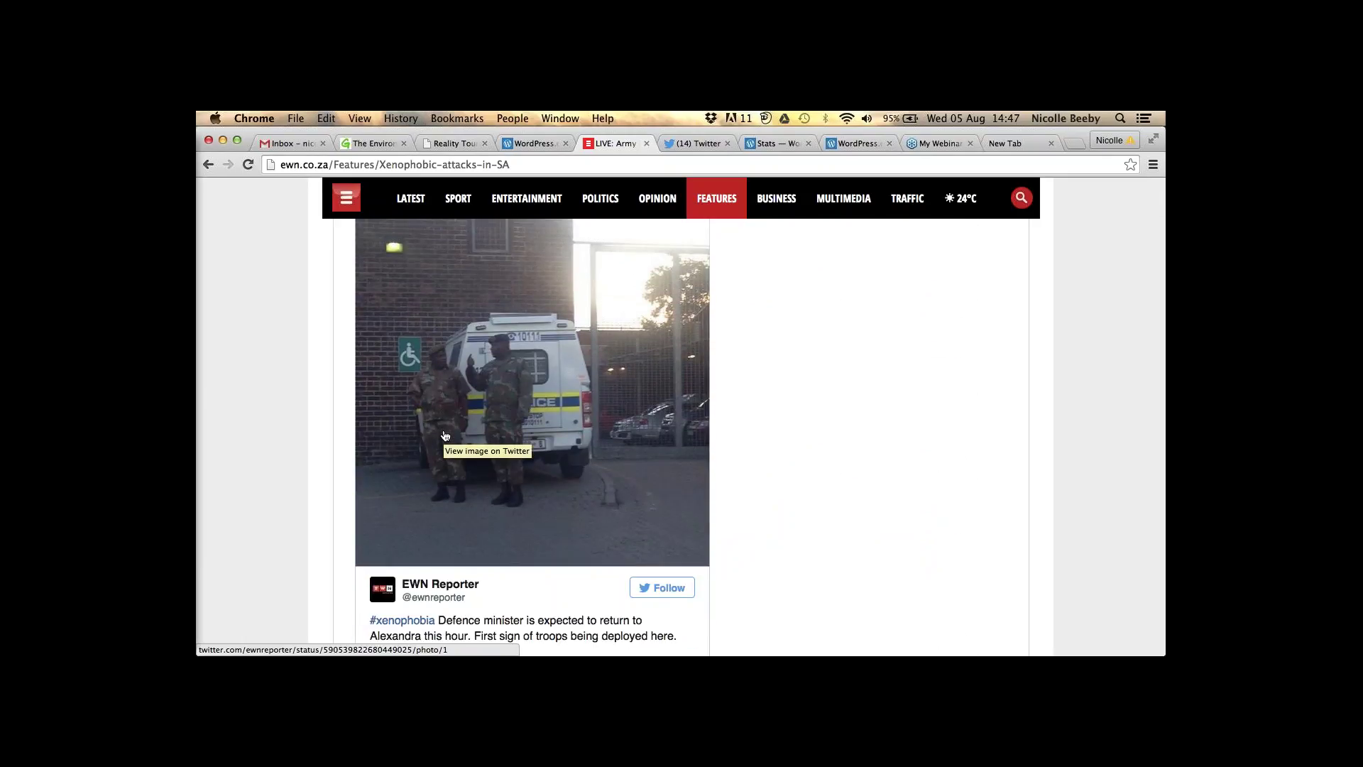
{"action": "scroll", "coordinate": [446, 435], "scroll_direction": "down", "scroll_amount": 5}
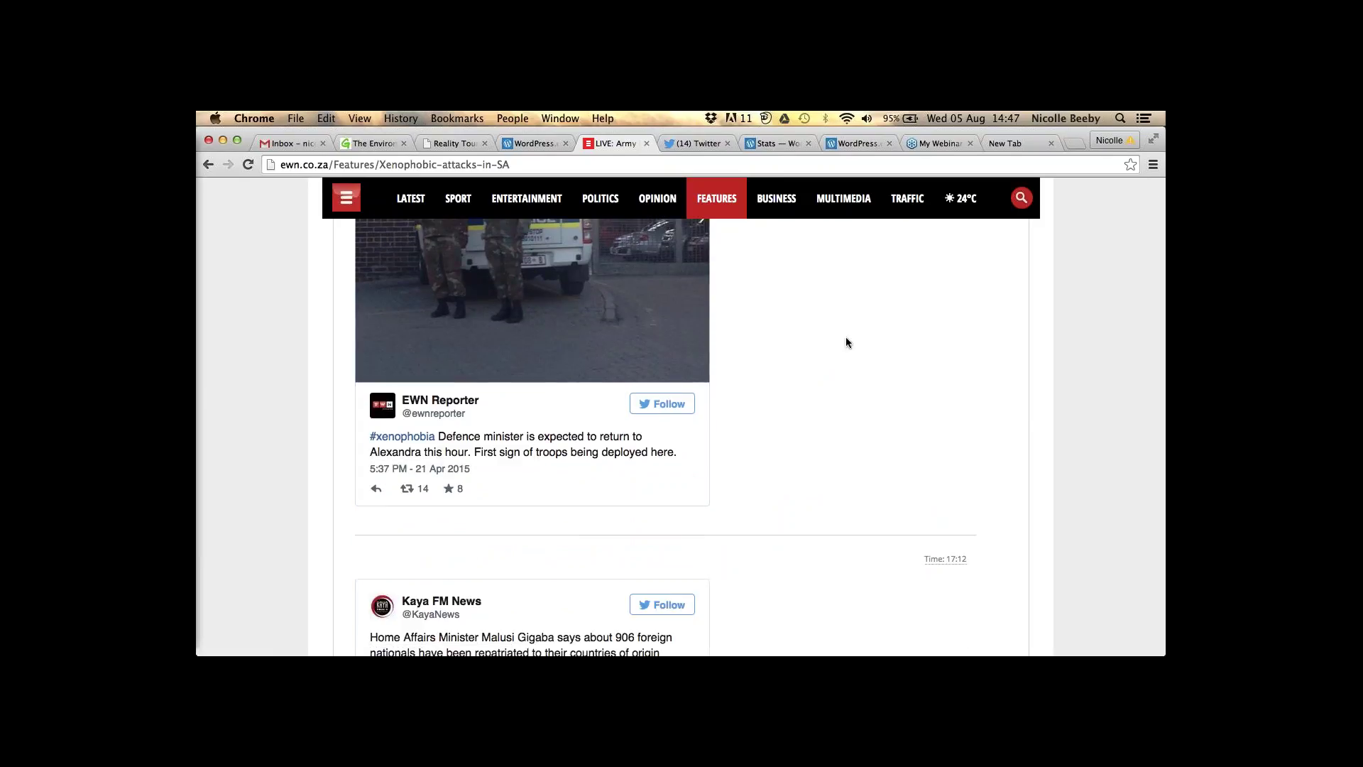
{"action": "scroll", "coordinate": [846, 338], "scroll_direction": "down", "scroll_amount": 3}
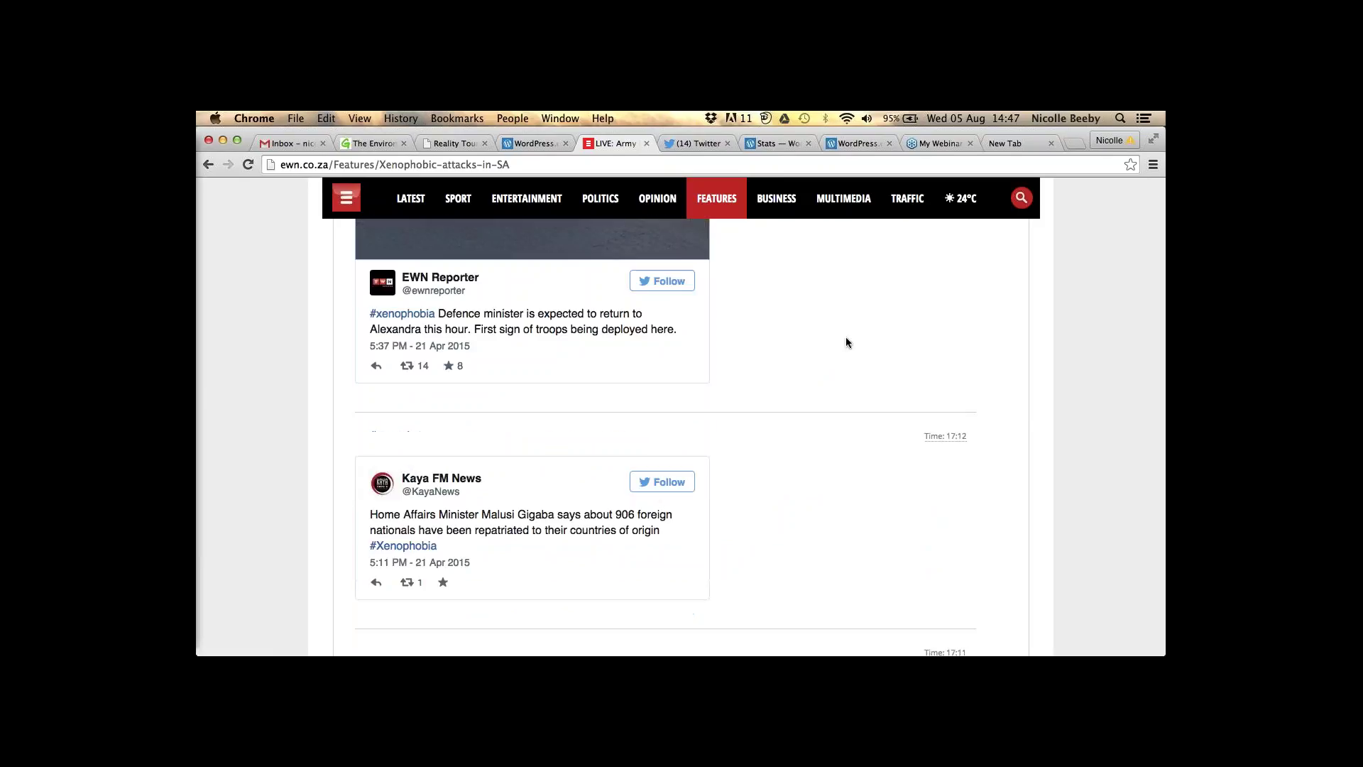
{"action": "scroll", "coordinate": [845, 342], "scroll_direction": "down", "scroll_amount": 6}
{"action": "scroll", "coordinate": [846, 343], "scroll_direction": "down", "scroll_amount": 2}
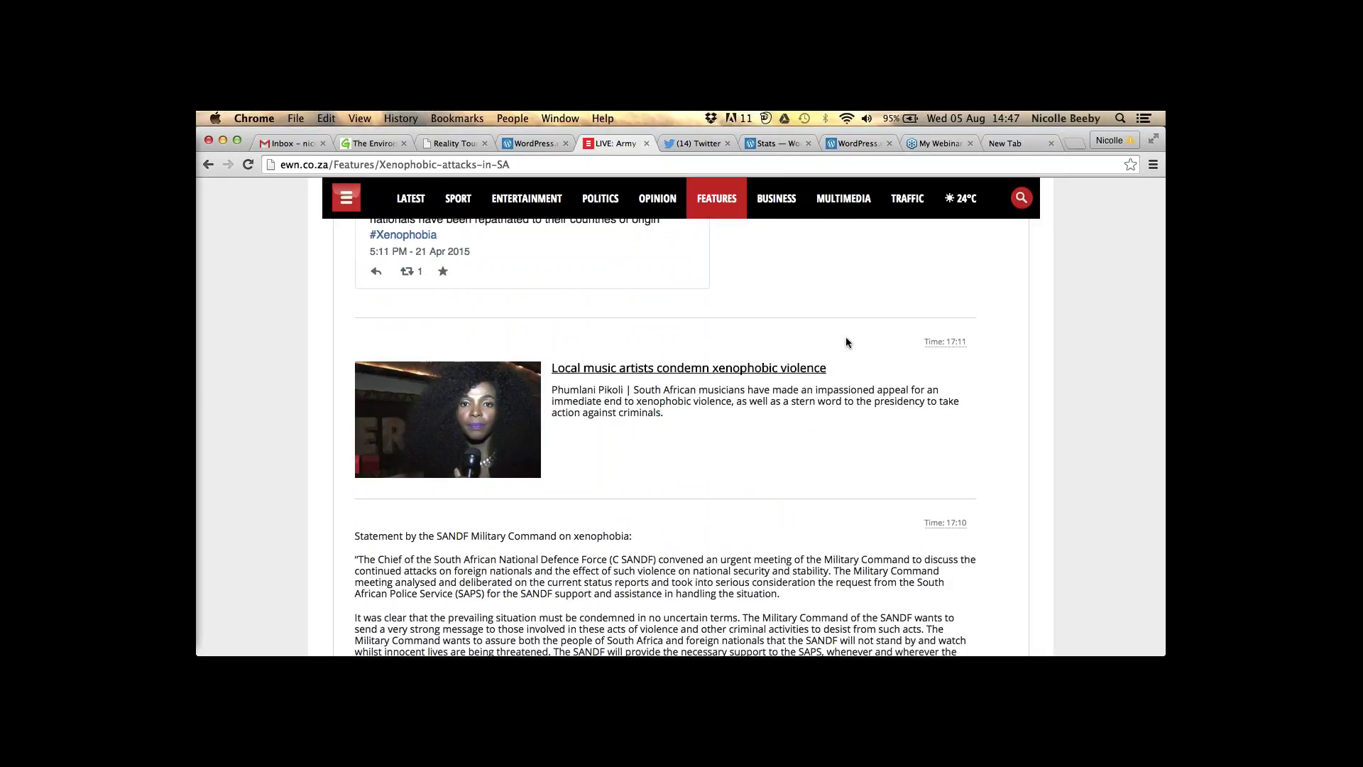
{"action": "scroll", "coordinate": [845, 342], "scroll_direction": "up", "scroll_amount": 1}
{"action": "scroll", "coordinate": [846, 341], "scroll_direction": "up", "scroll_amount": 4}
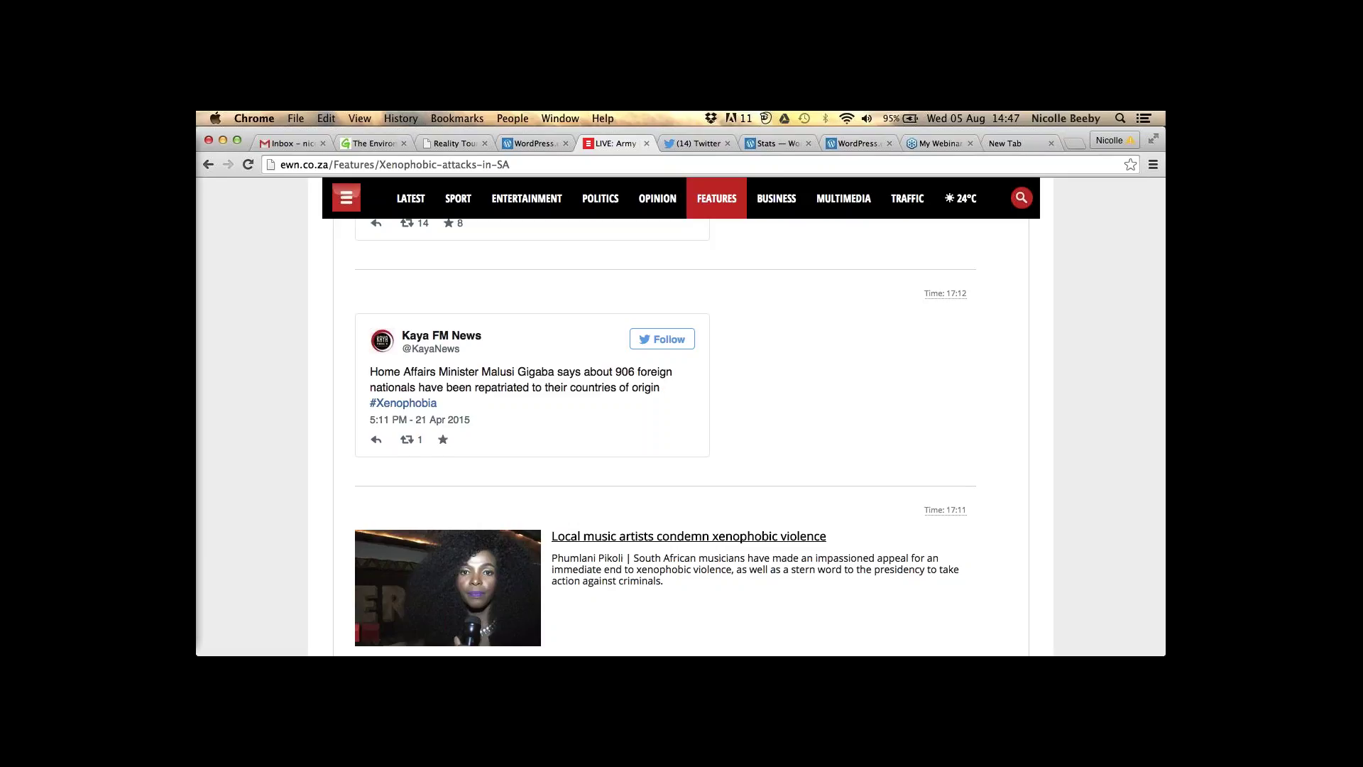
{"action": "left_click", "coordinate": [856, 152]}
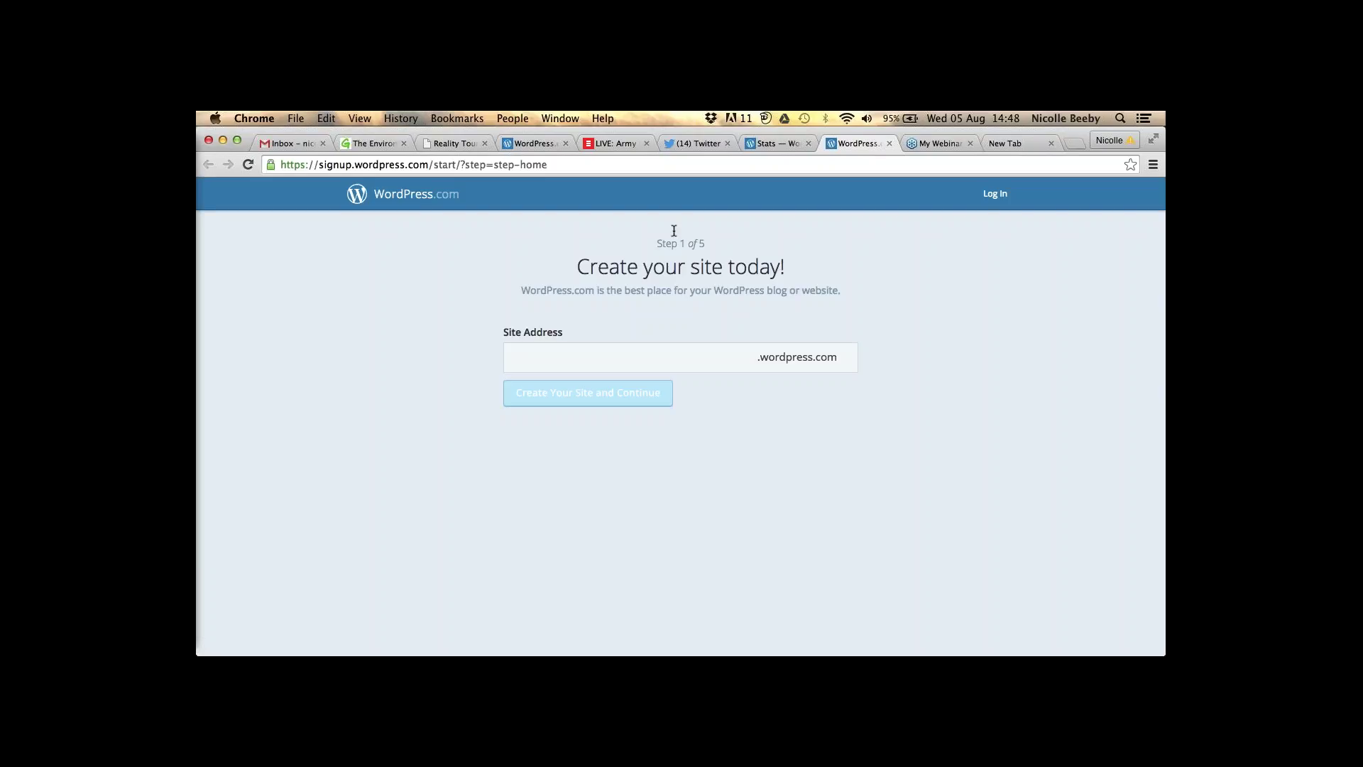
{"action": "left_click", "coordinate": [505, 162]}
{"action": "left_click", "coordinate": [503, 162]}
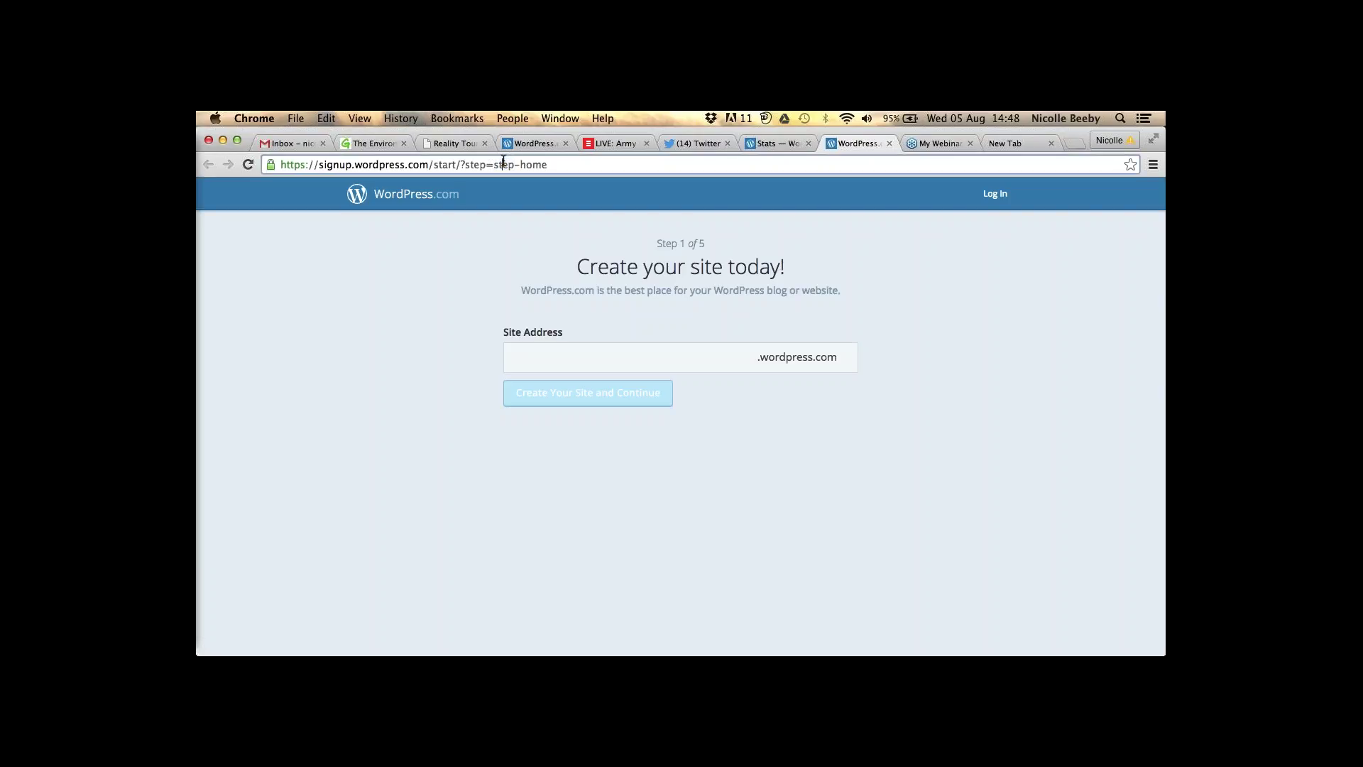
{"action": "triple_click", "coordinate": [503, 162]}
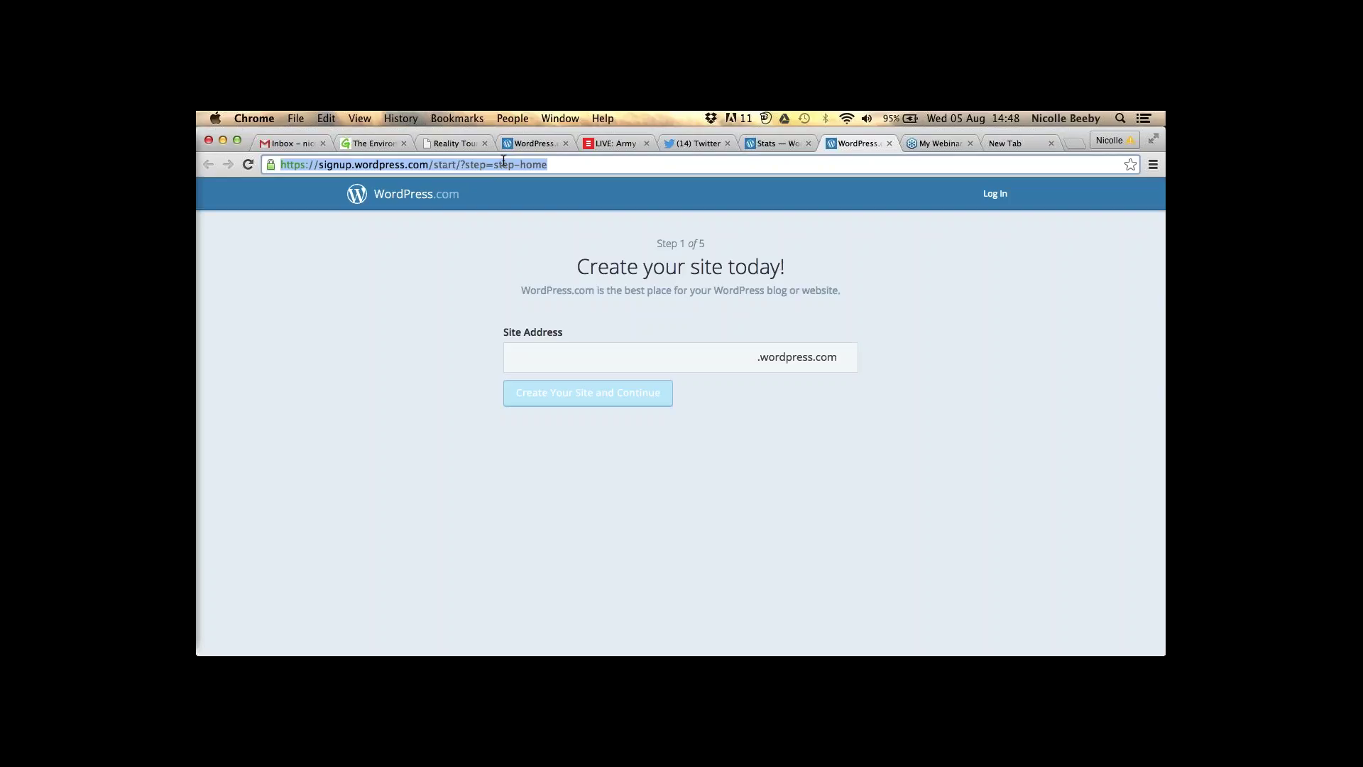
{"action": "type", "text": "wordpress.com"}
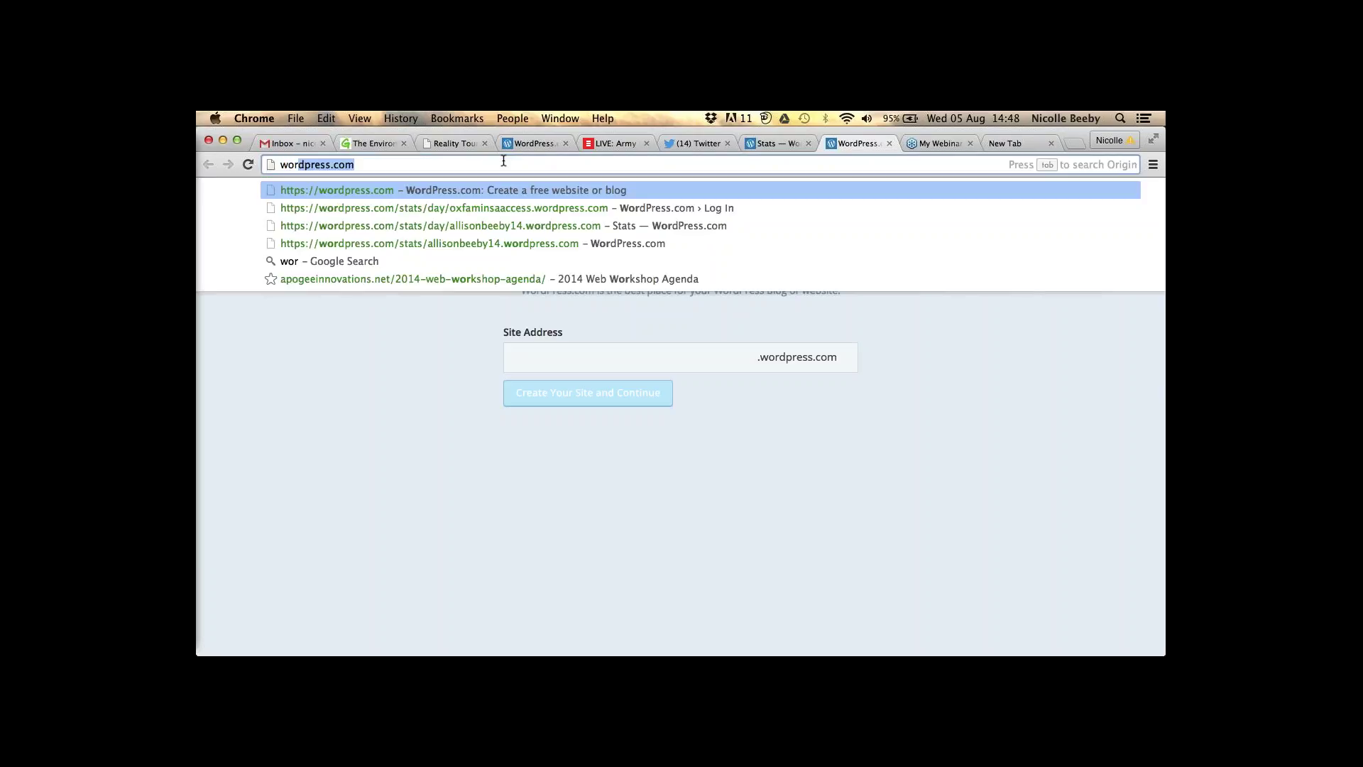
{"action": "key", "text": "Return"}
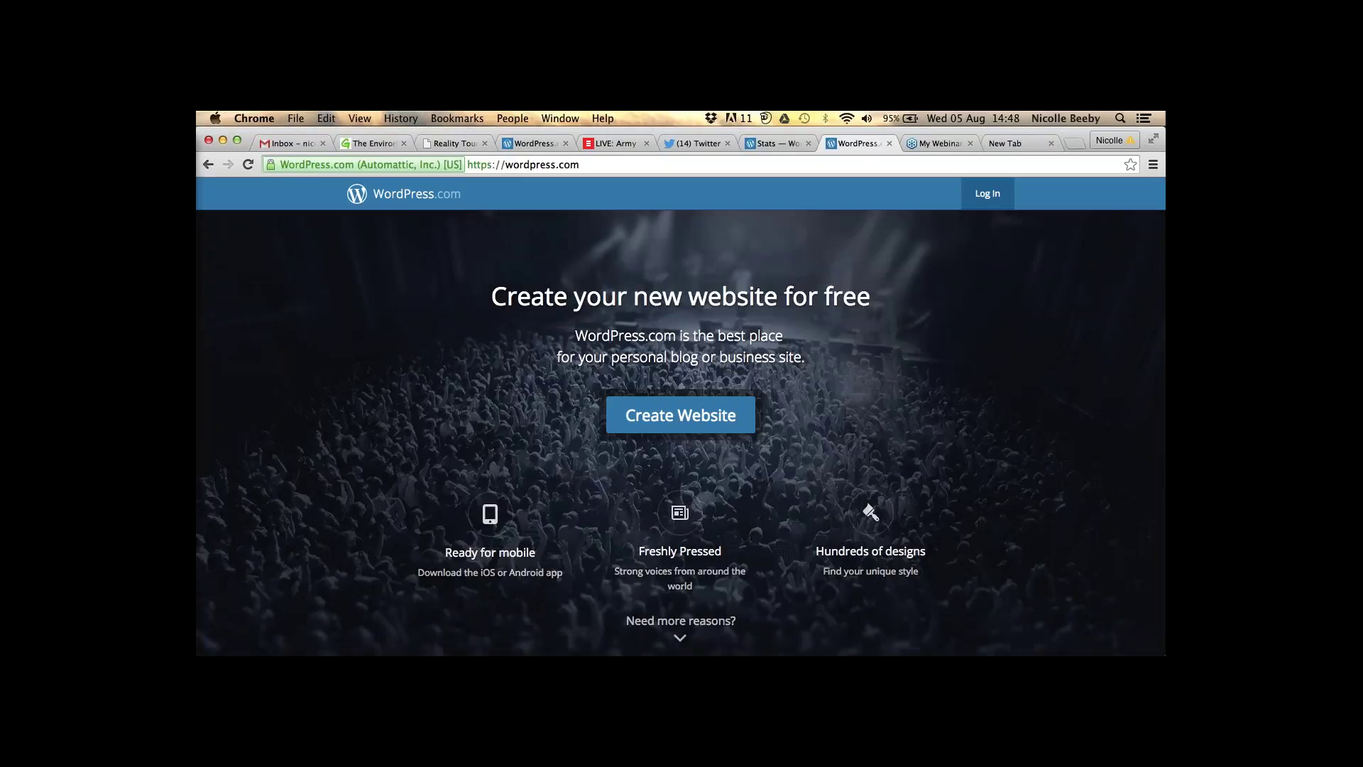
{"action": "left_click", "coordinate": [667, 430]}
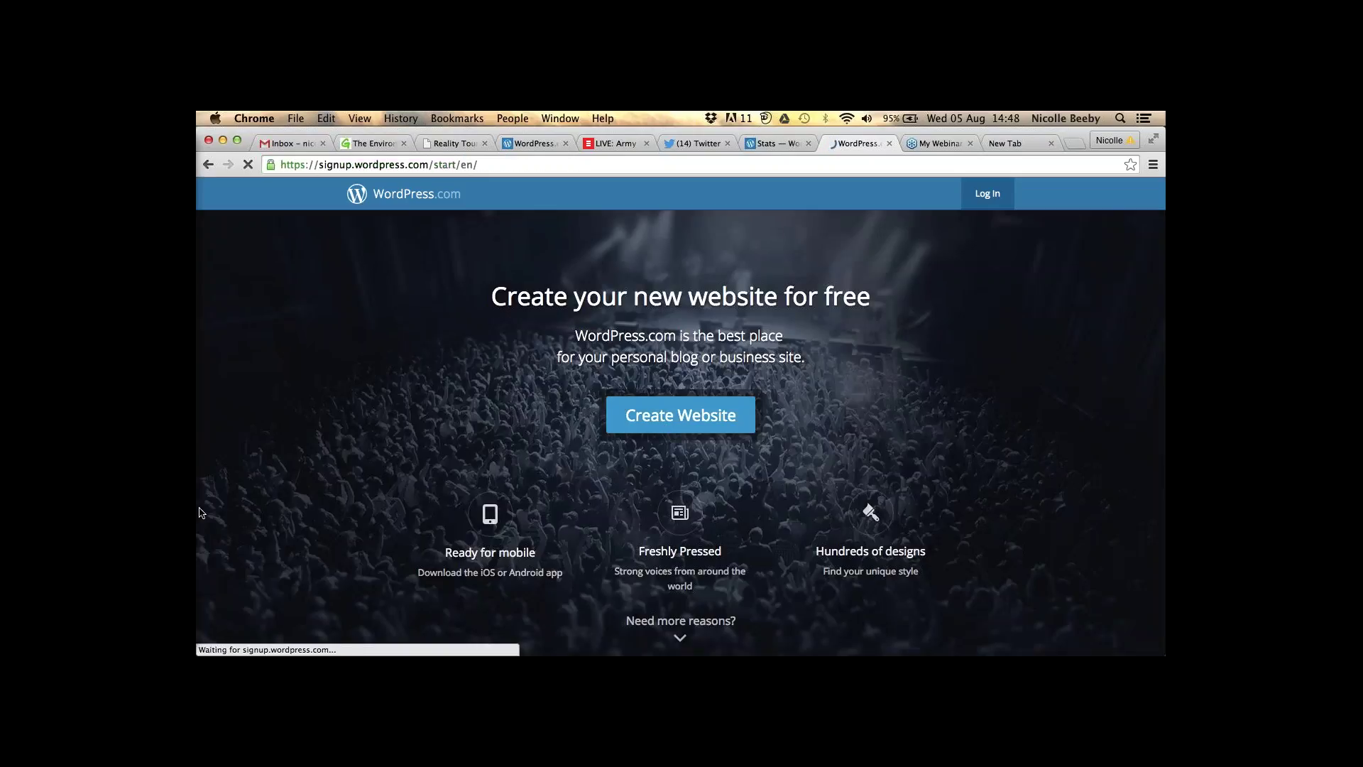
{"action": "mouse_move", "coordinate": [199, 512]}
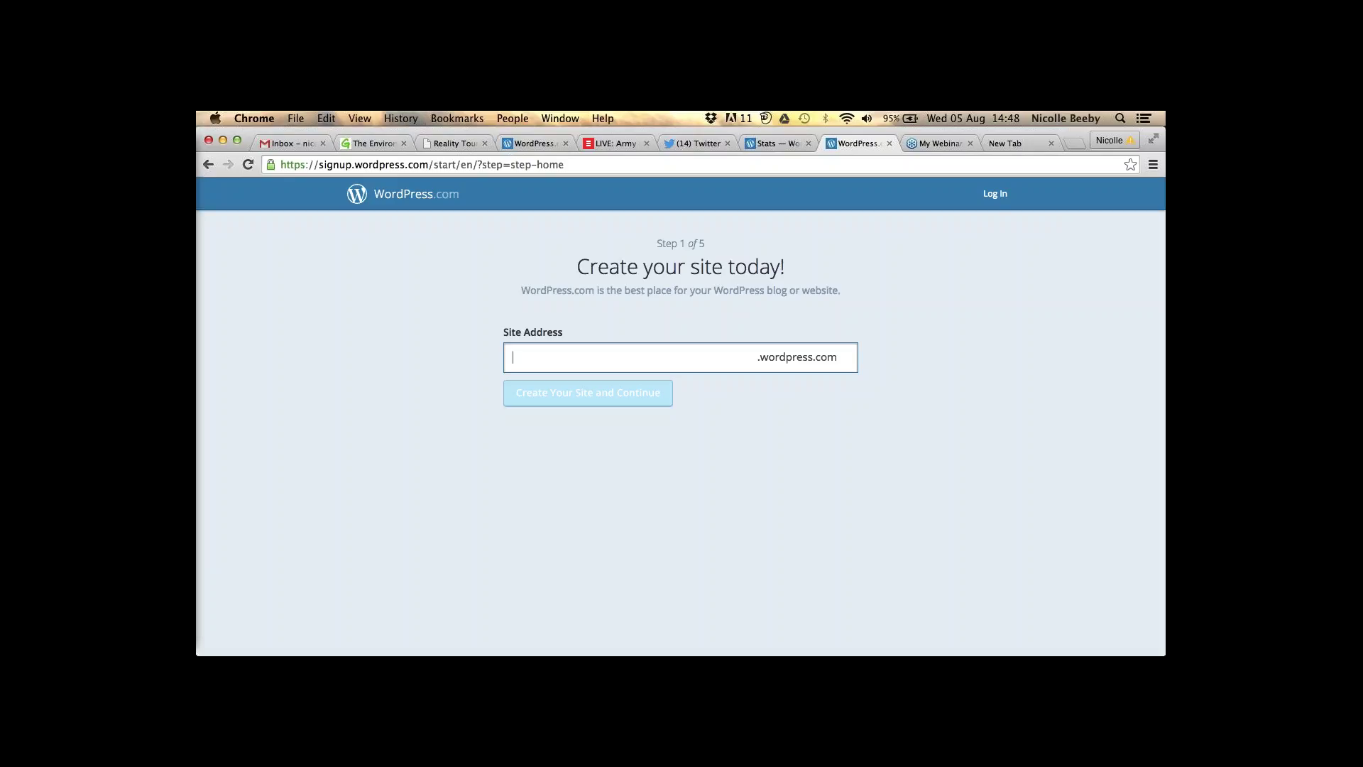
- Enter digitalinfluencing as the site address and continue with Create Your Site
{"action": "type", "text": "digitalinfluencing"}
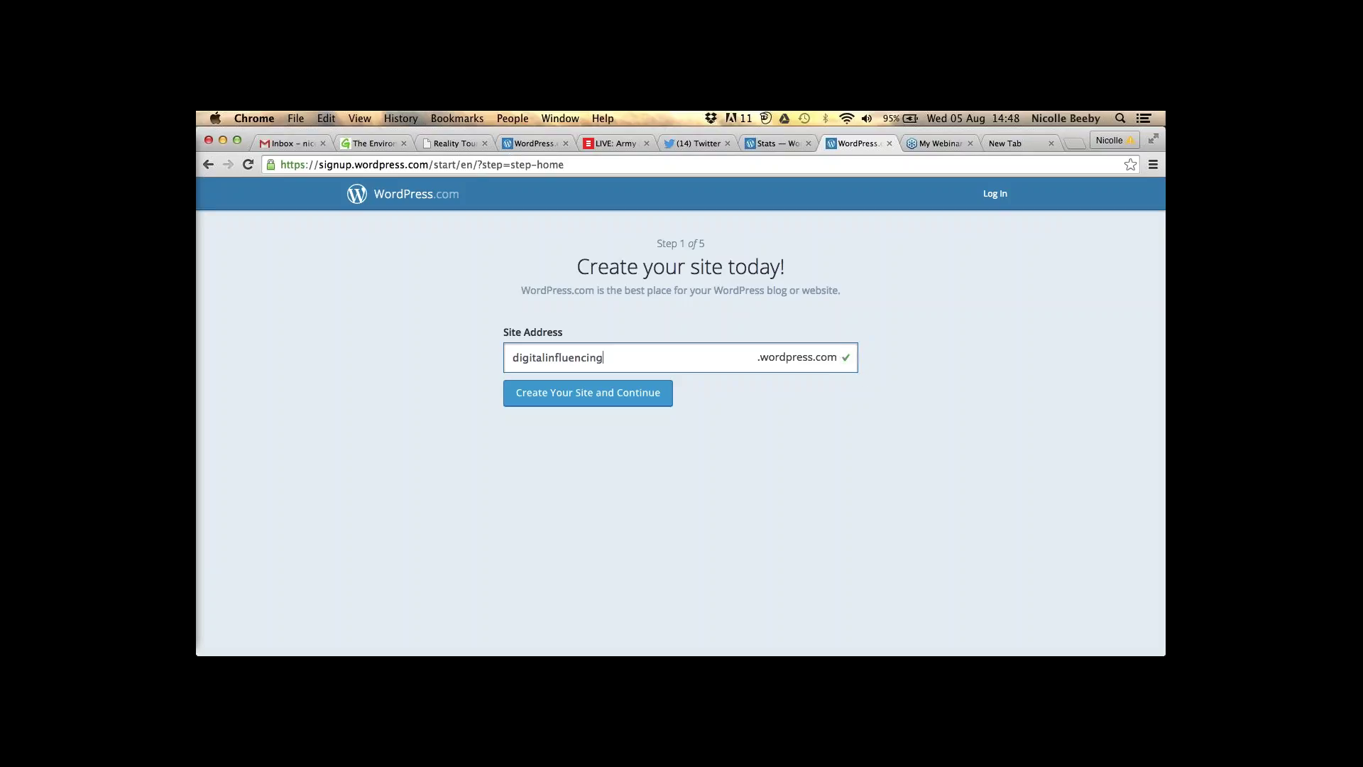
{"action": "left_click", "coordinate": [585, 393]}
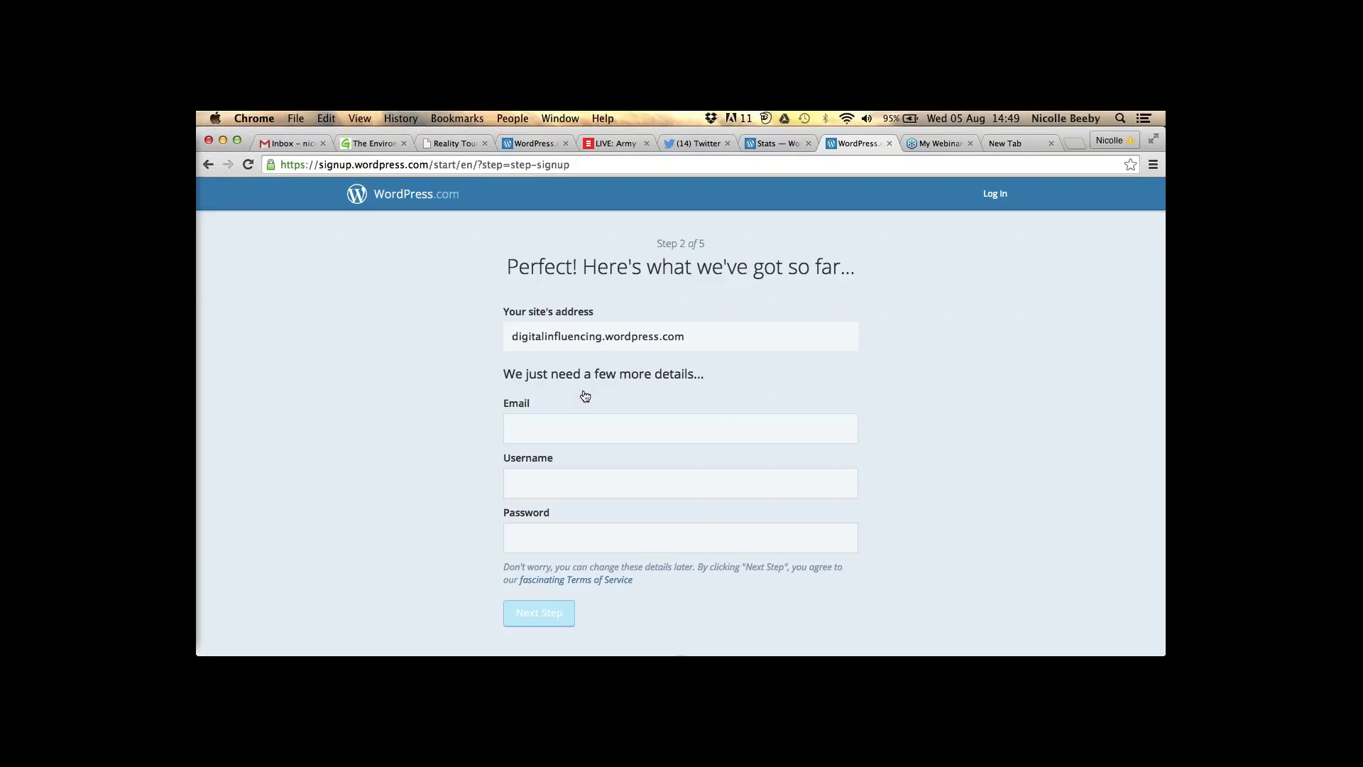
- Start filling in the account password, then switch to the existing site's Stats tab
{"action": "scroll", "coordinate": [583, 426], "scroll_direction": "down", "scroll_amount": 1}
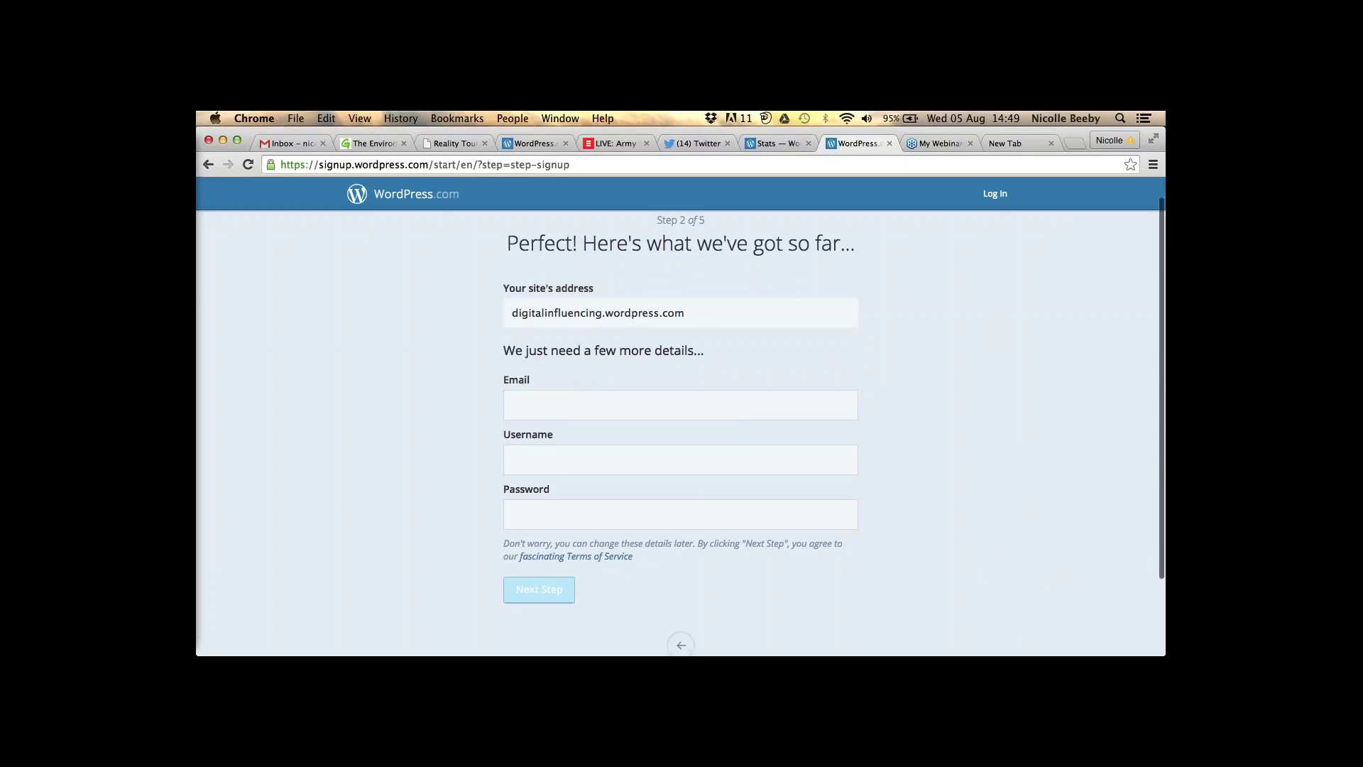
{"action": "left_click", "coordinate": [567, 518]}
{"action": "left_click", "coordinate": [542, 597]}
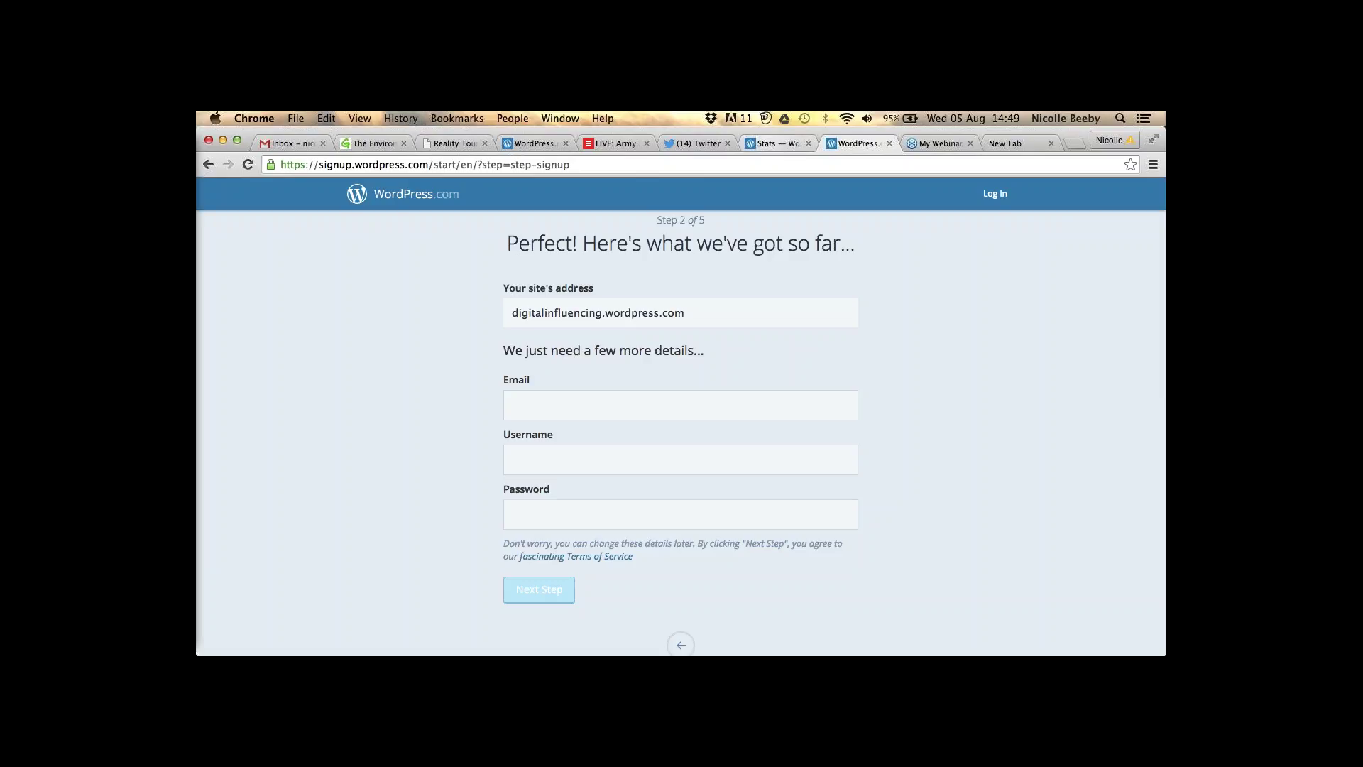
{"action": "key", "text": "ctrl+shift+Tab"}
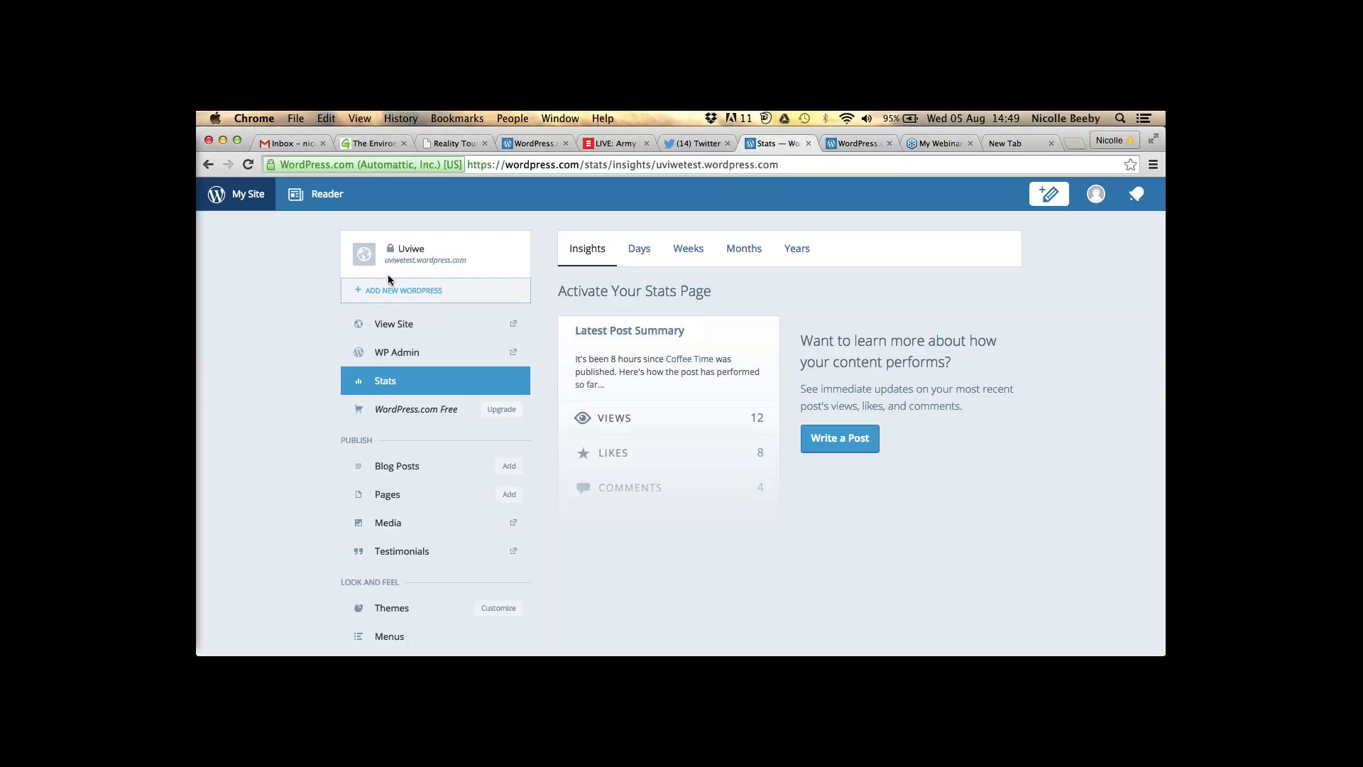
- Start a new WordPress site with the address digitalinfluencing and continue
{"action": "left_click", "coordinate": [395, 291]}
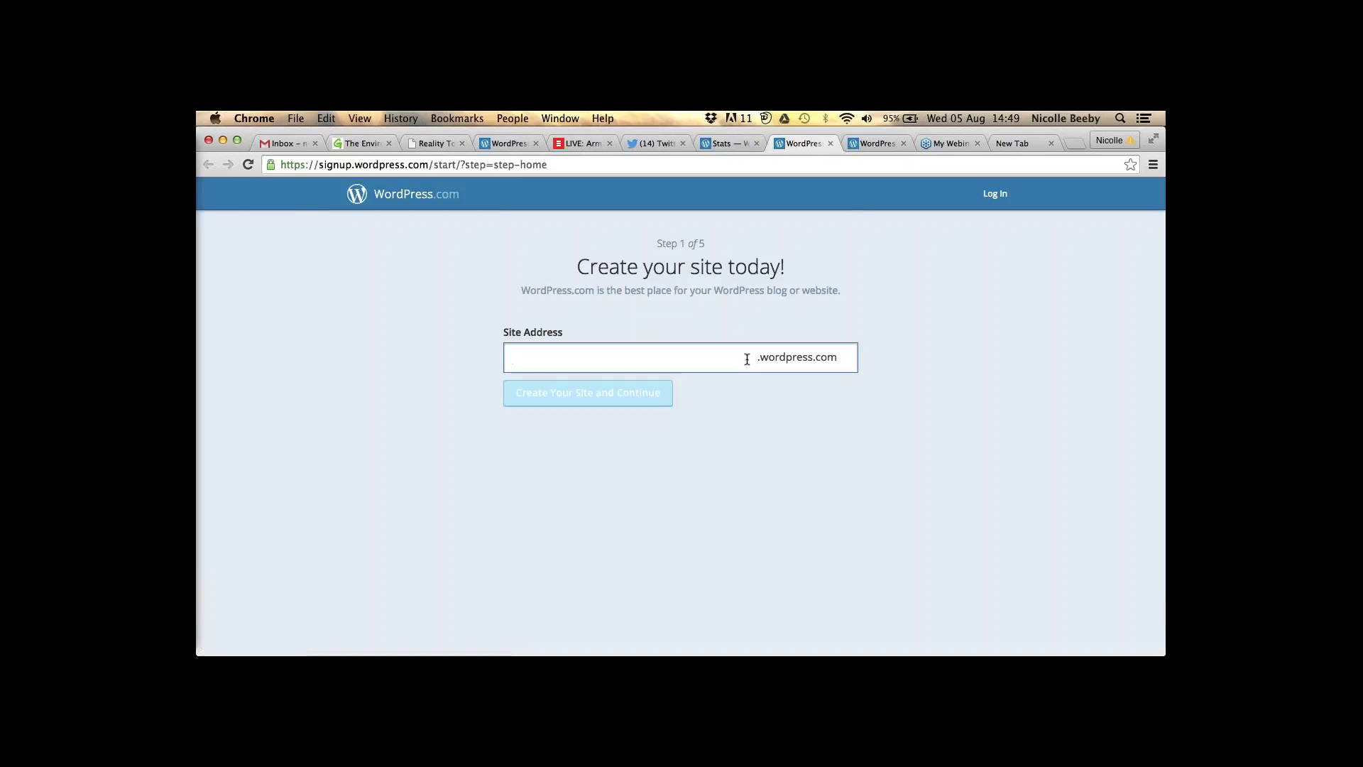
{"action": "type", "text": "digitalinfluencing"}
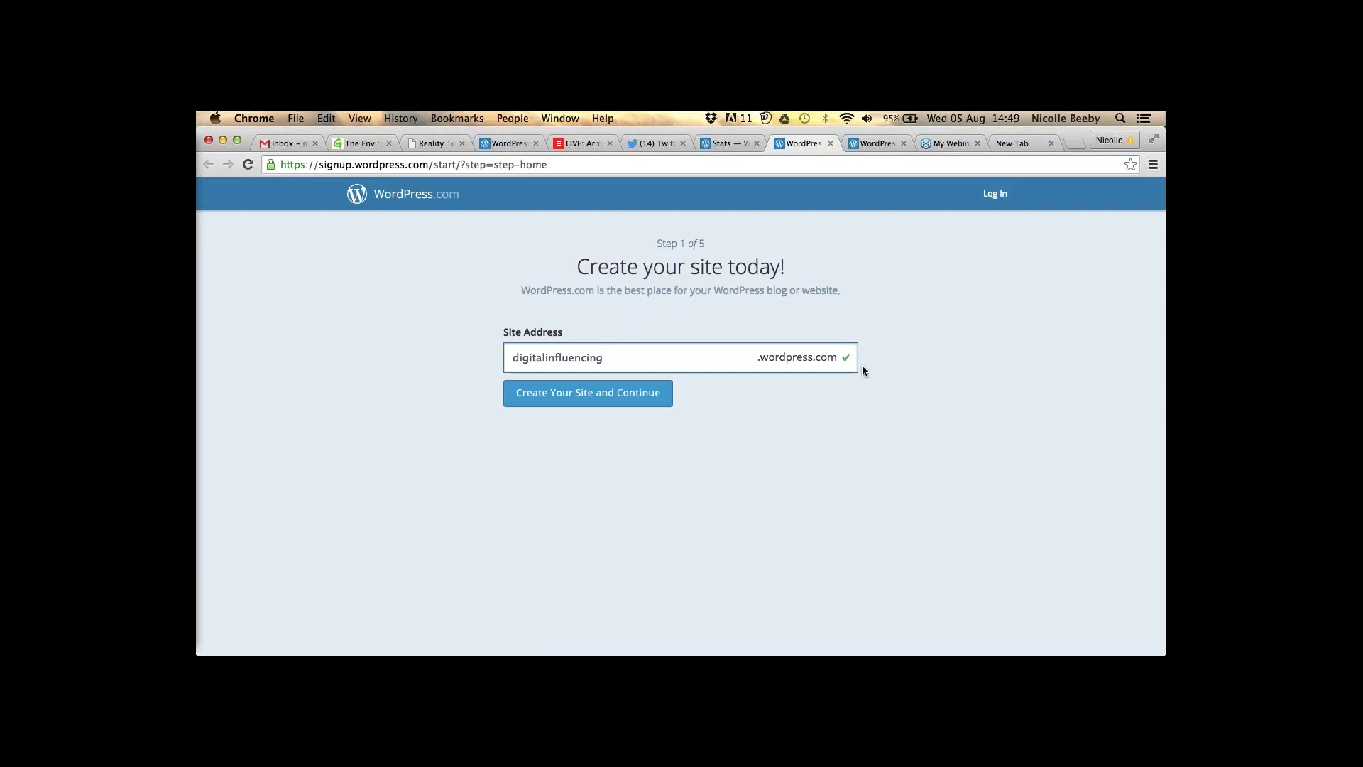
{"action": "left_click", "coordinate": [592, 397]}
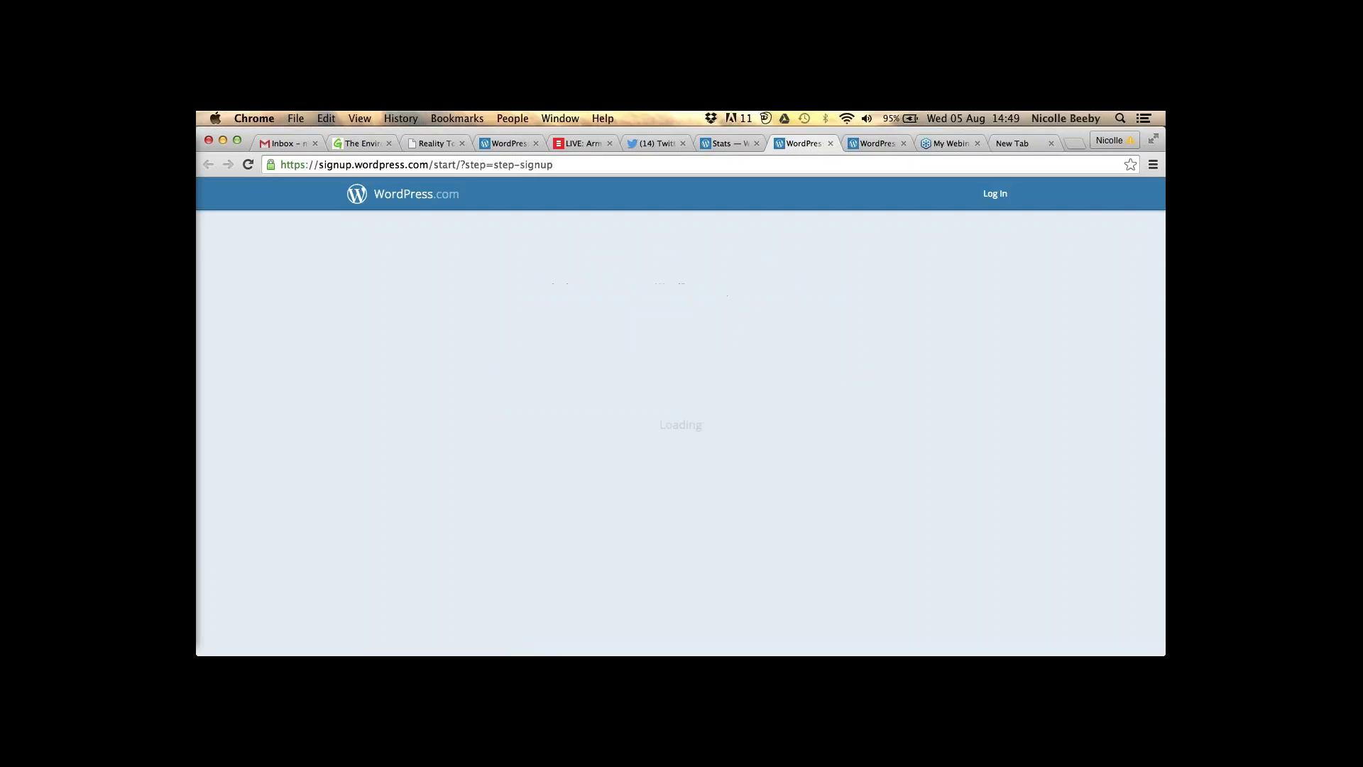
- Fill in the saved account email, then return to Stats and open a fresh signup page
{"action": "left_click", "coordinate": [513, 428]}
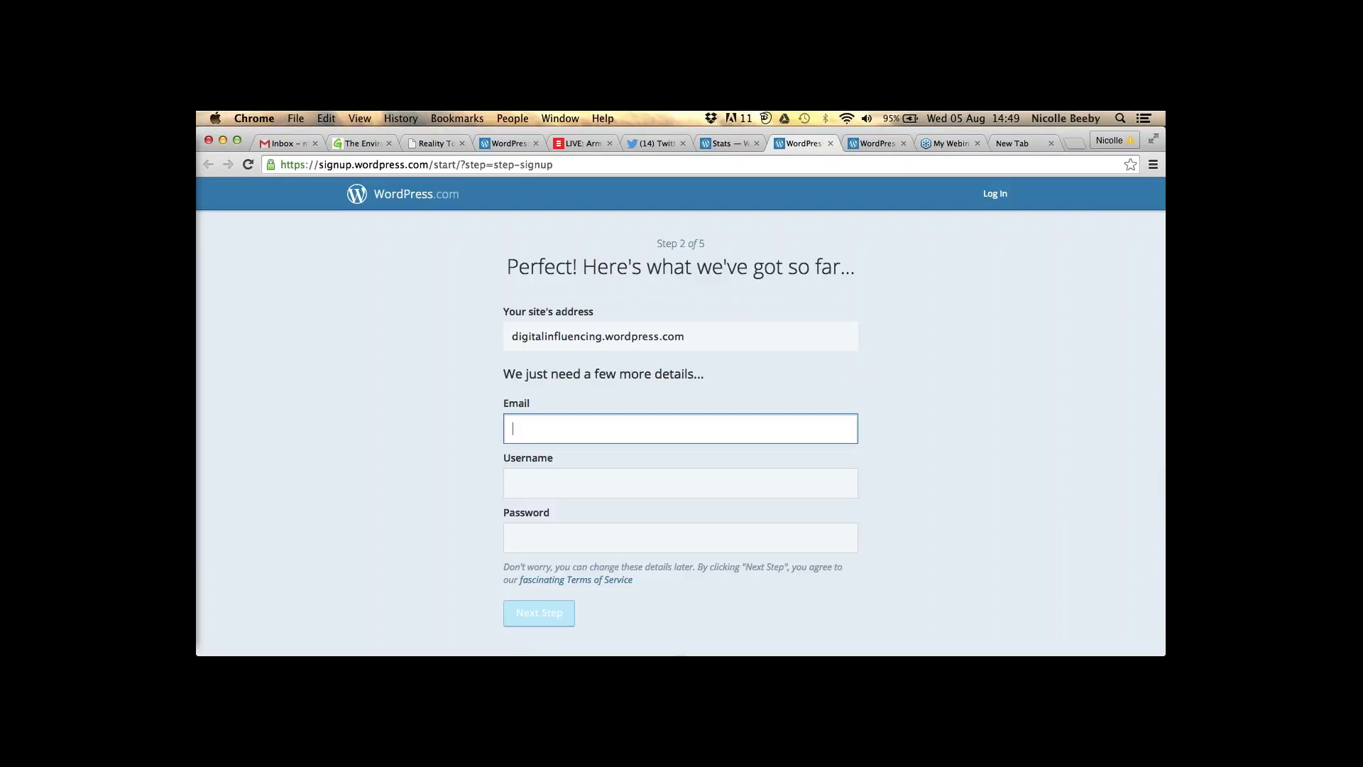
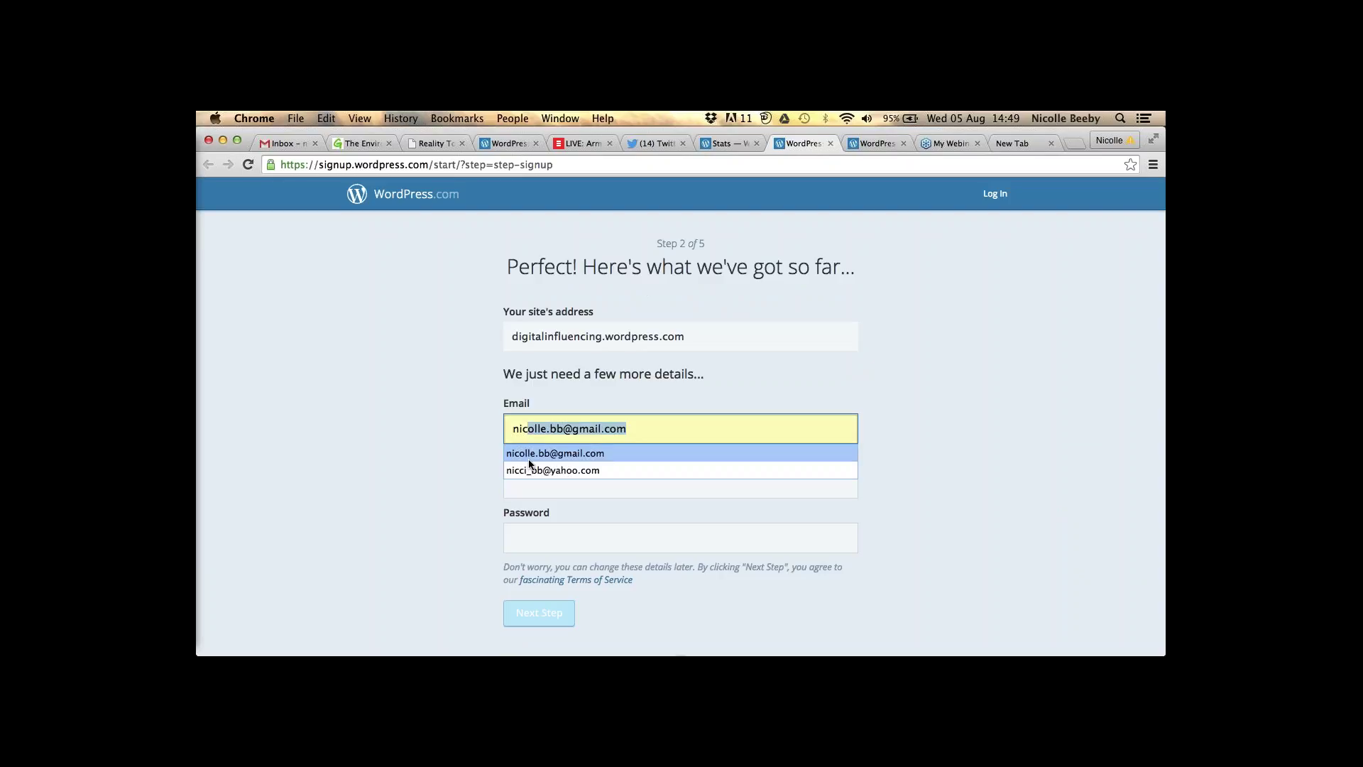
{"action": "left_click", "coordinate": [529, 456]}
{"action": "key", "text": "Tab"}
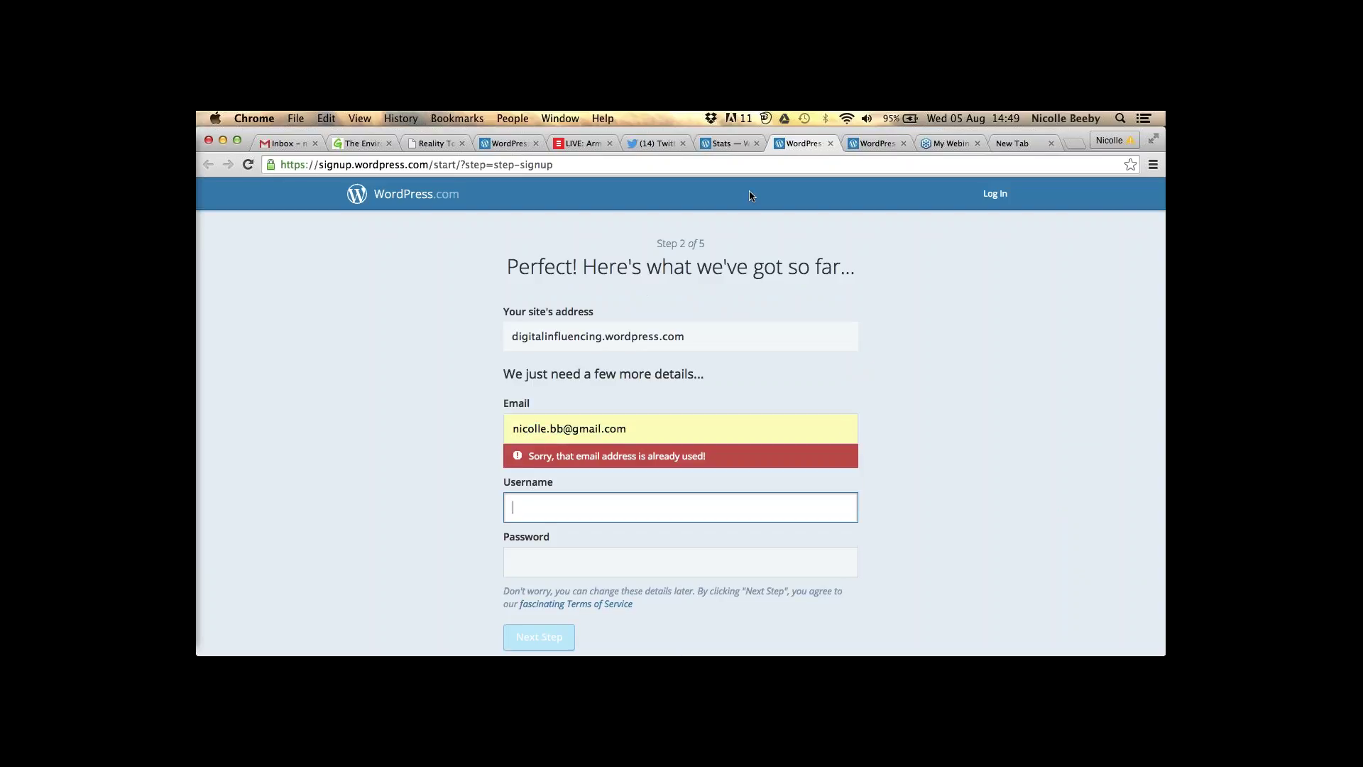
{"action": "left_click", "coordinate": [726, 142]}
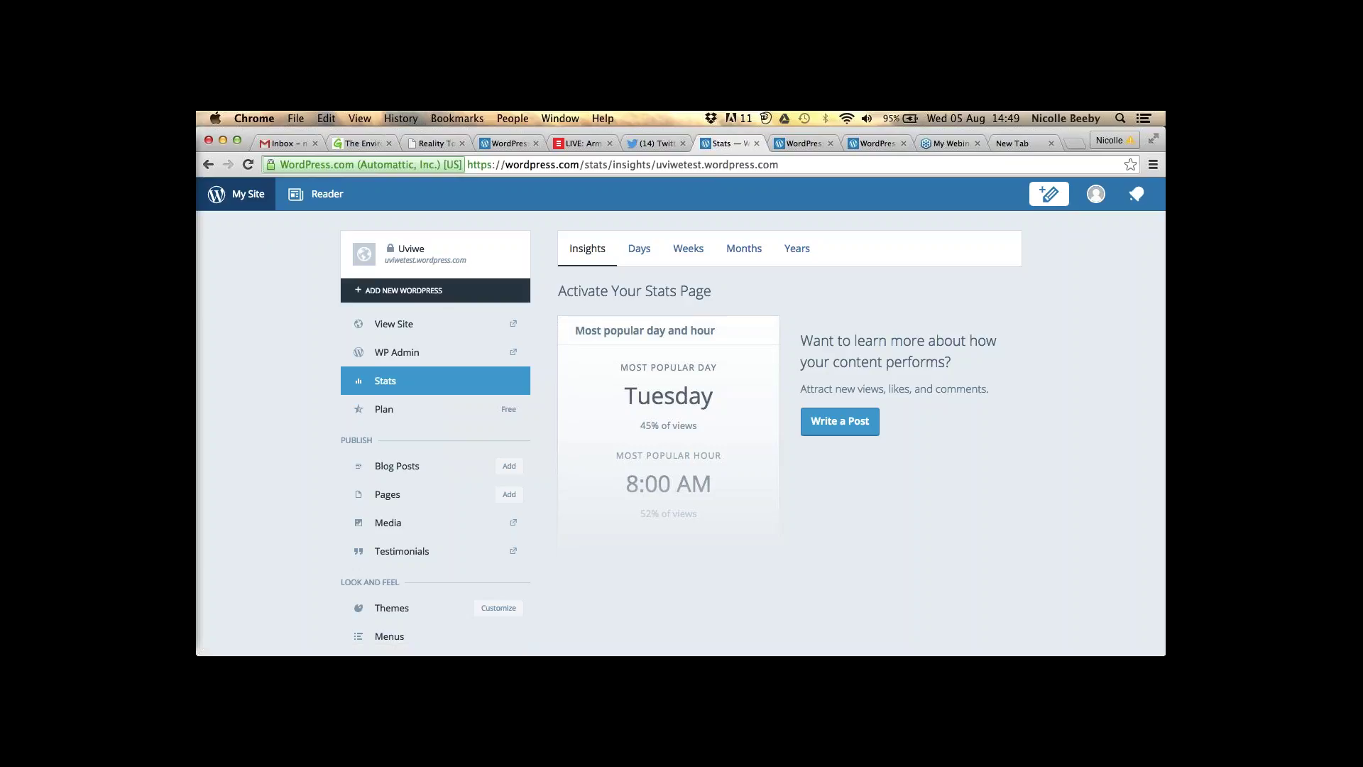
{"action": "left_click", "coordinate": [426, 291]}
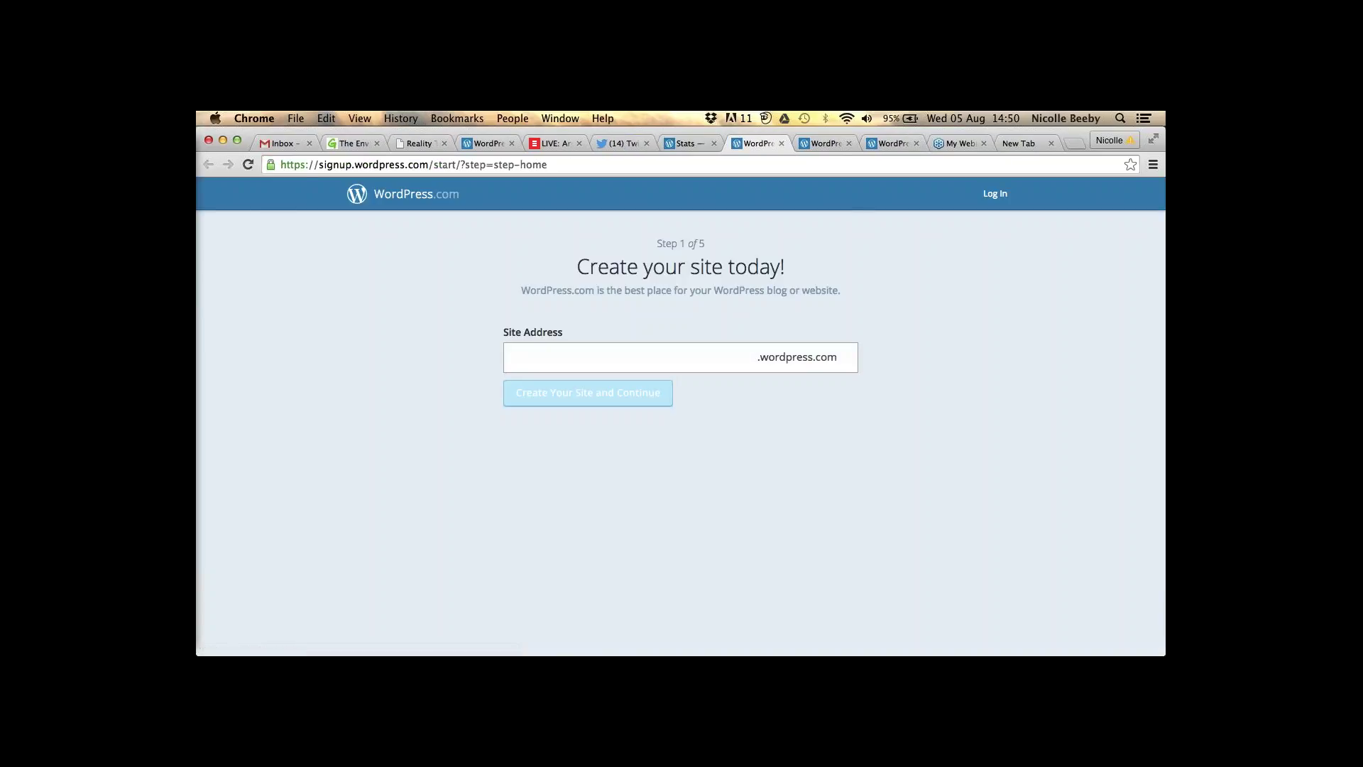
- Sign in with the saved account email and password to reach the uviwetest dashboard
{"action": "left_click", "coordinate": [995, 193]}
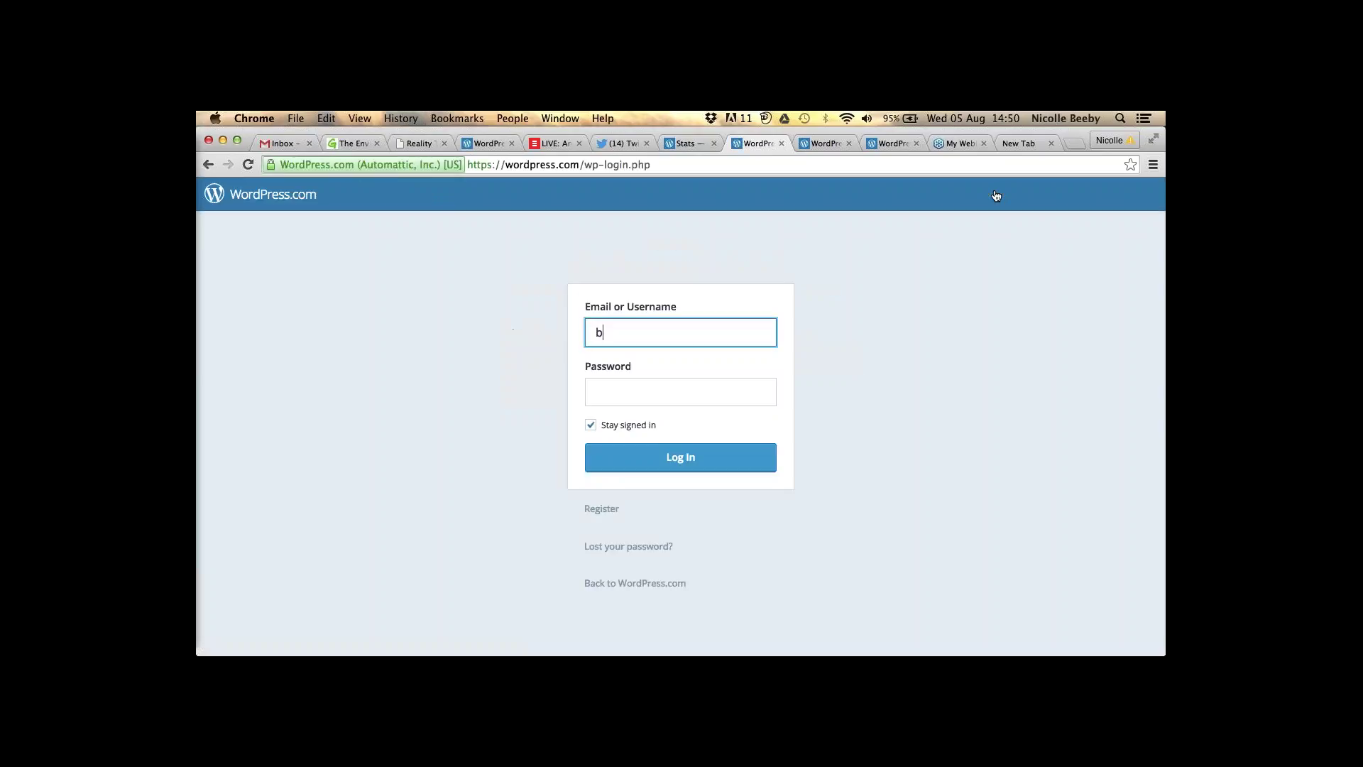
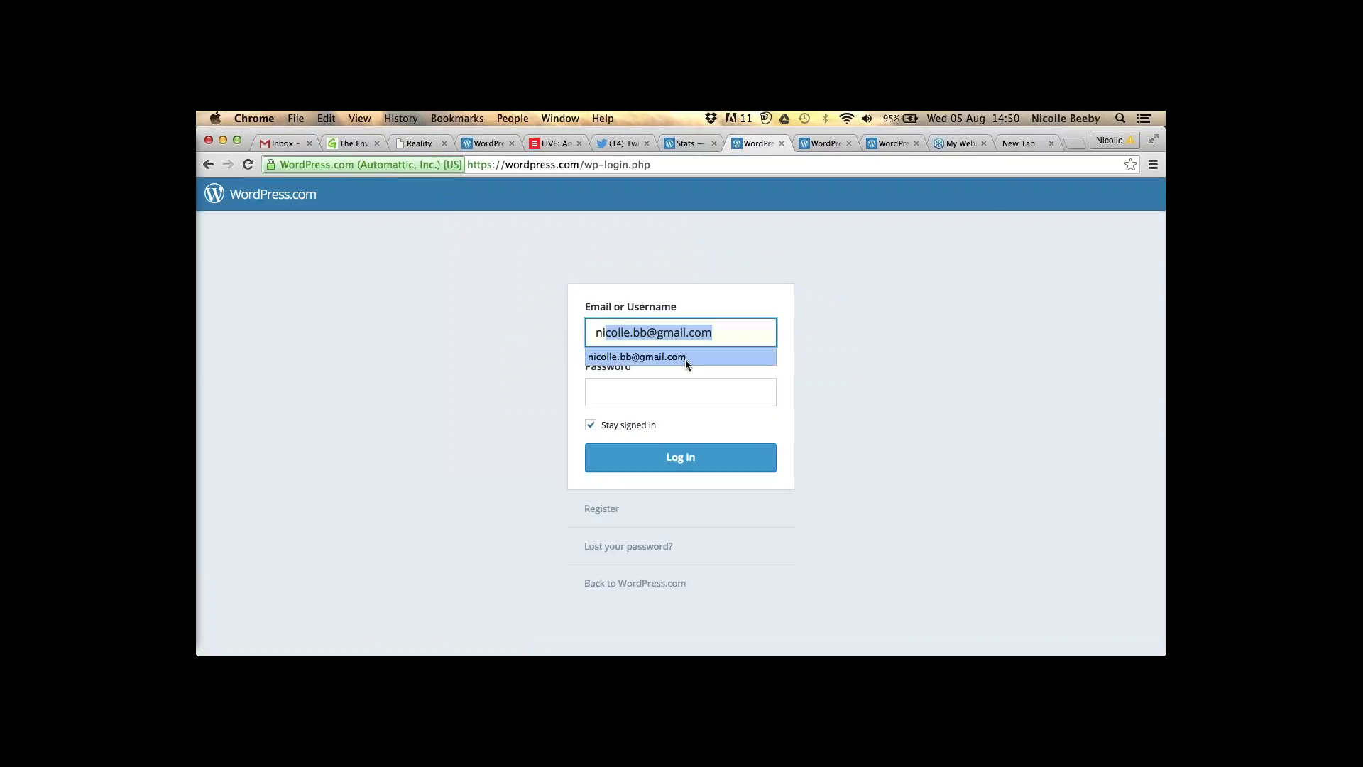
{"action": "left_click", "coordinate": [684, 357]}
{"action": "key", "text": "Tab"}
{"action": "type", "text": "••••••"}
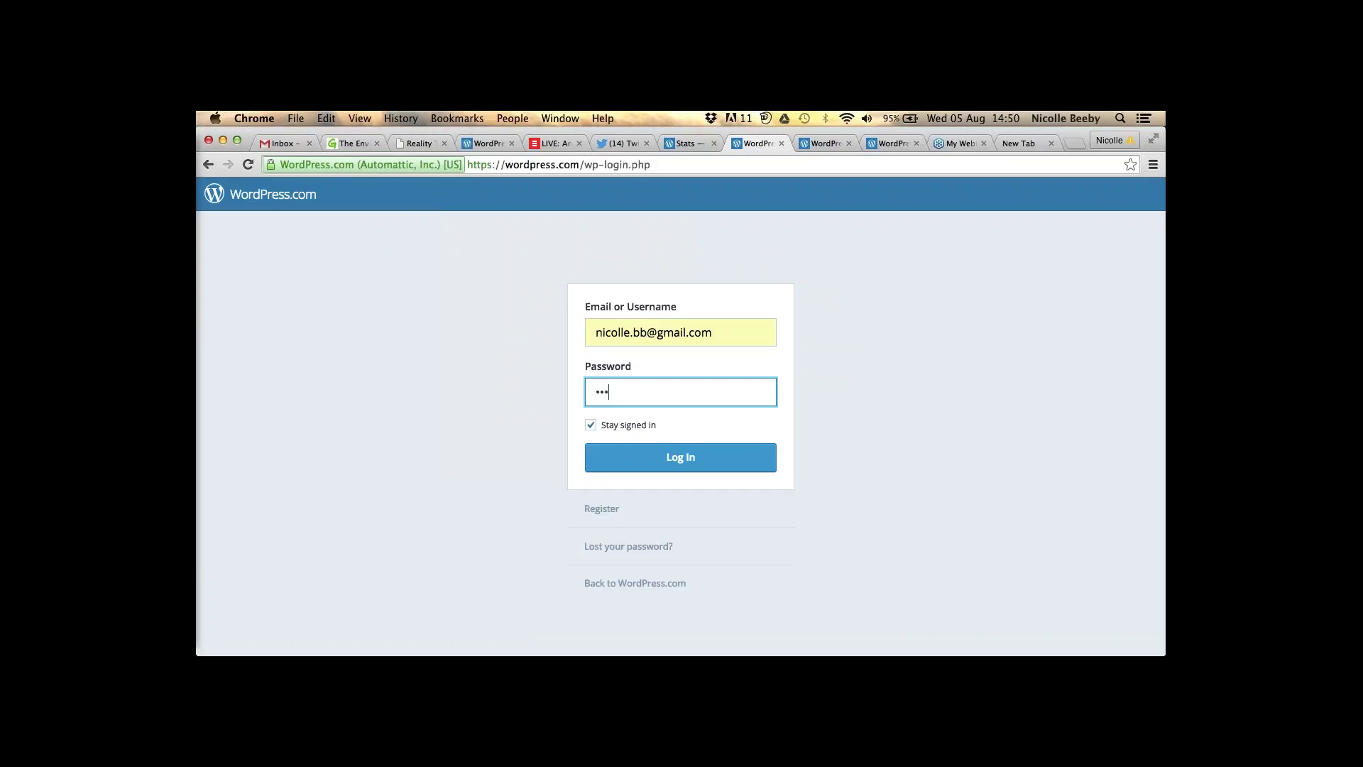
{"action": "type", "text": "••••"}
{"action": "left_click", "coordinate": [628, 460]}
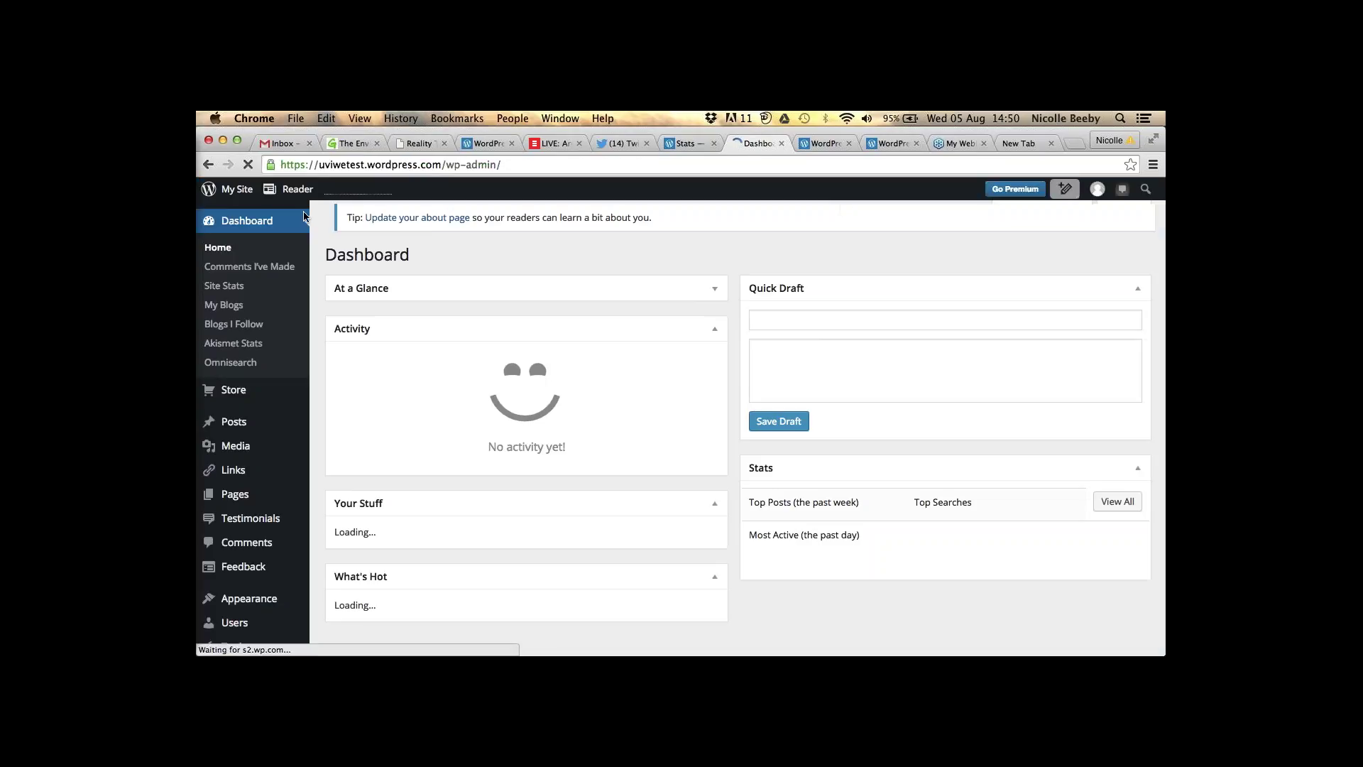
- Choose + Add New WordPress from the My Site menu
{"action": "left_click", "coordinate": [234, 189]}
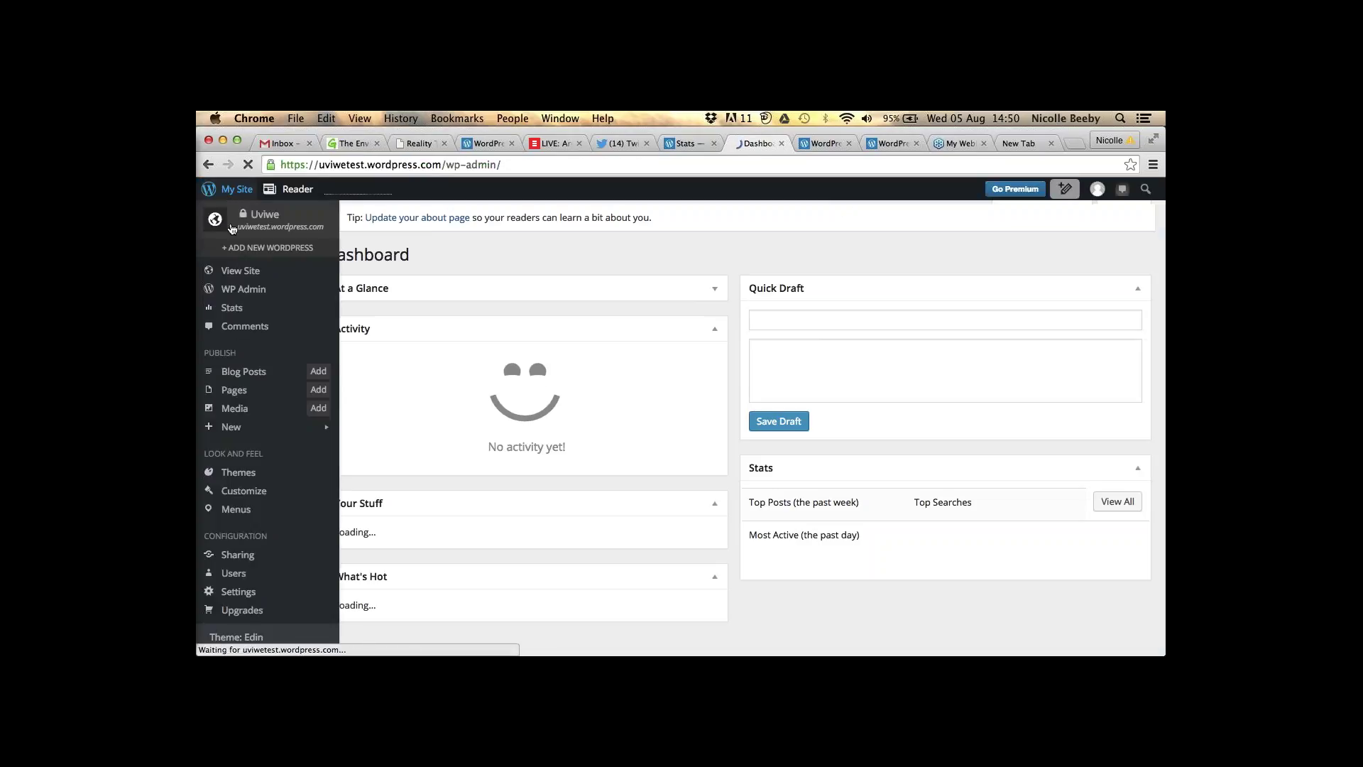
{"action": "left_click", "coordinate": [235, 188]}
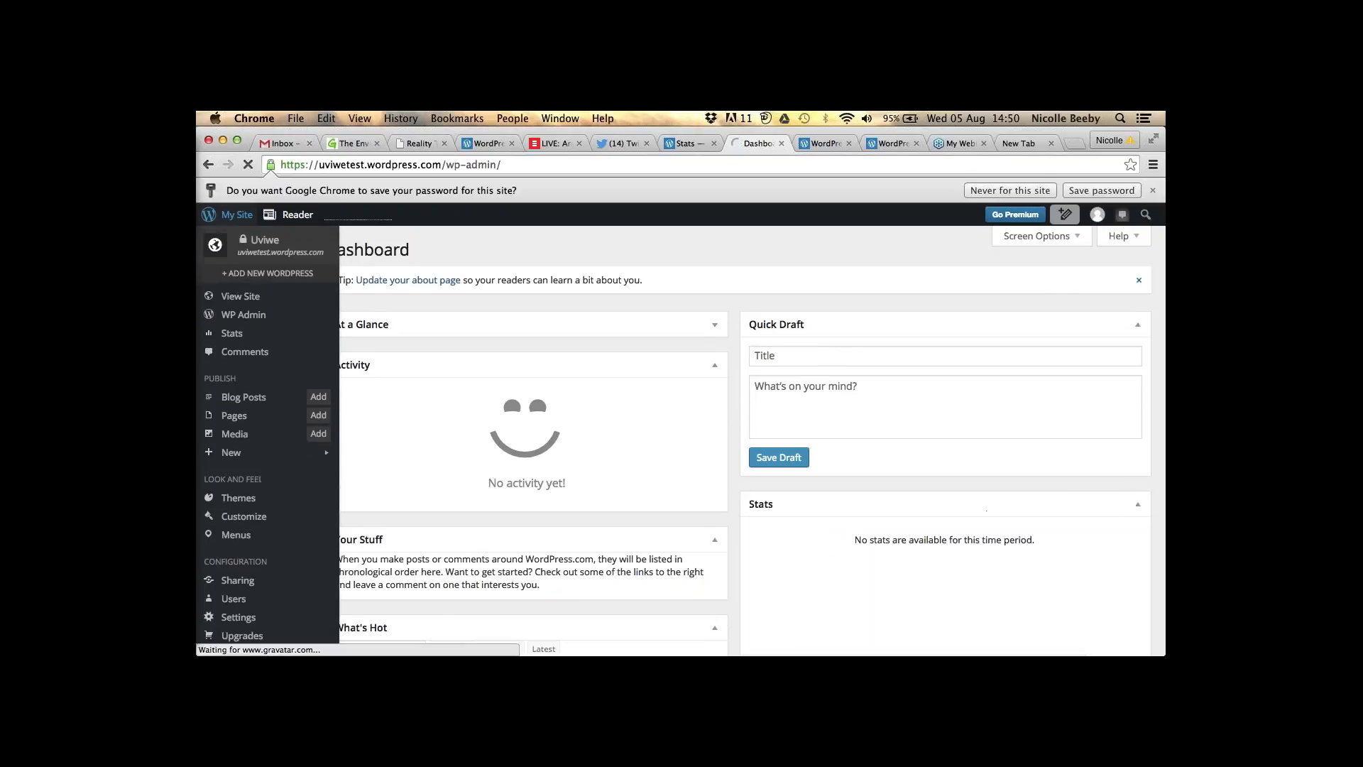
{"action": "left_click", "coordinate": [225, 277]}
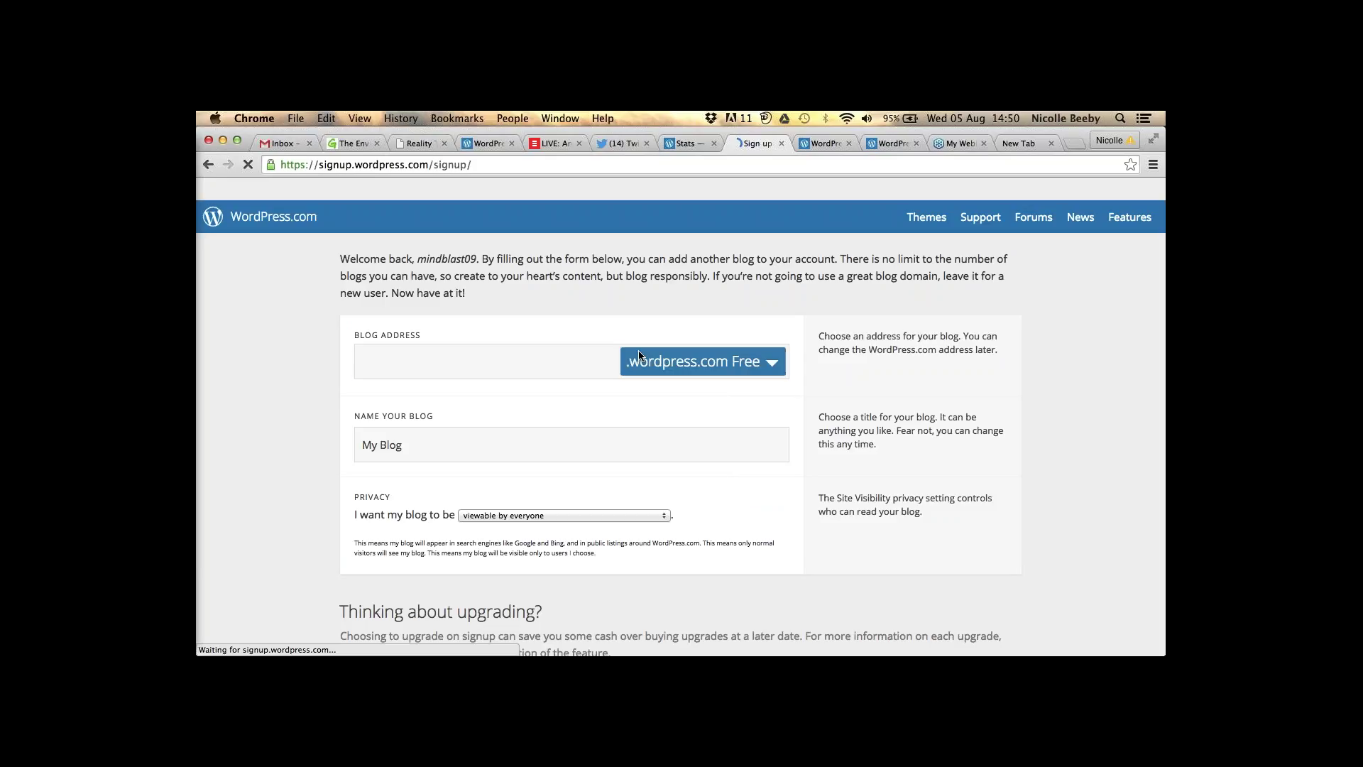
- Enter digitalinfluencing as the free .wordpress.com blog address
{"action": "type", "text": "digital"}
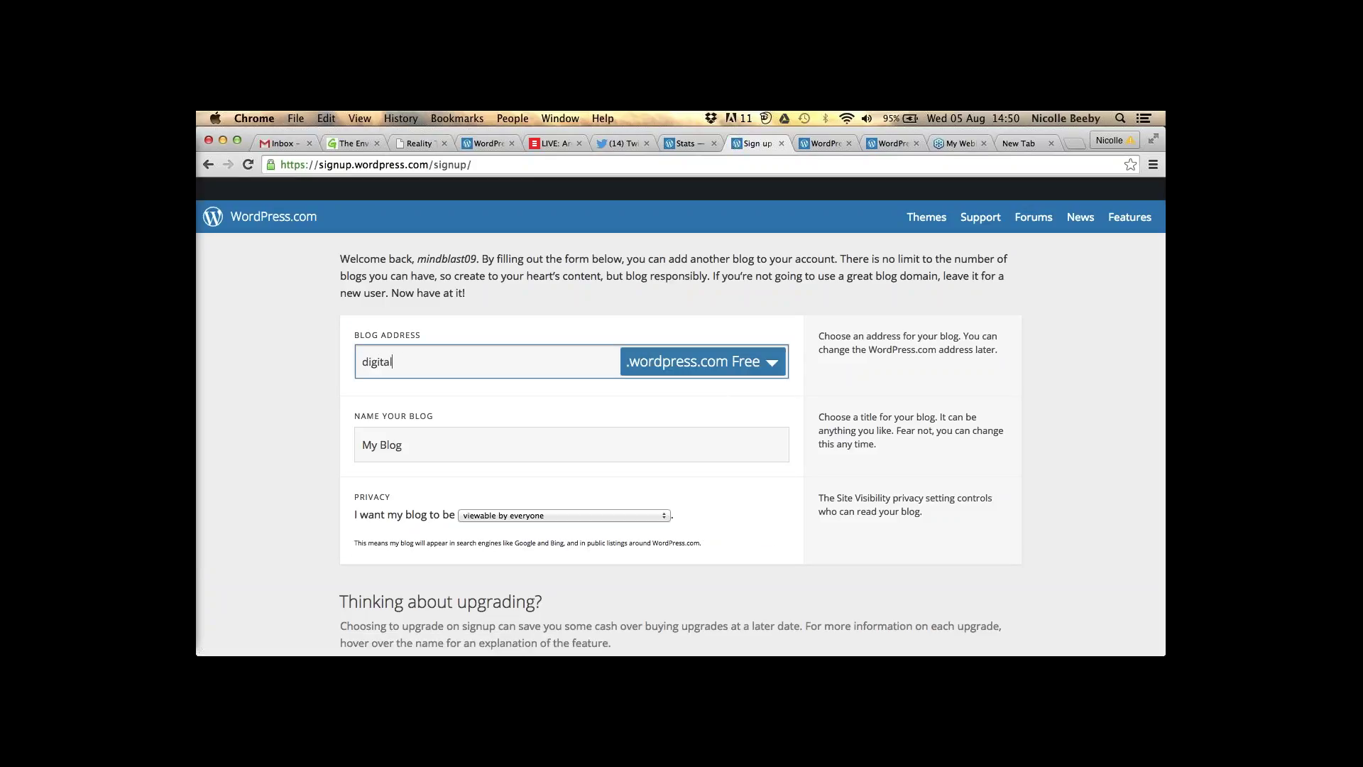
{"action": "type", "text": "influencing"}
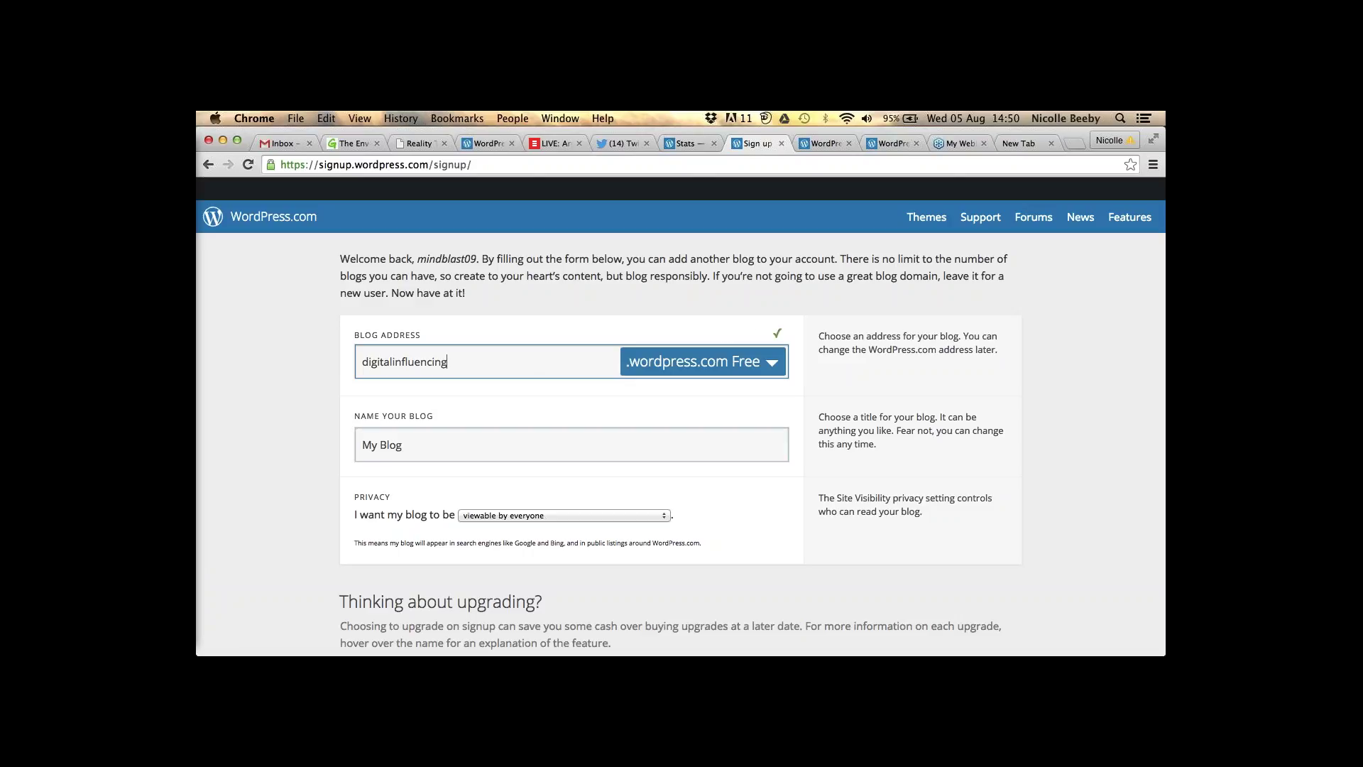
{"action": "left_click", "coordinate": [402, 444]}
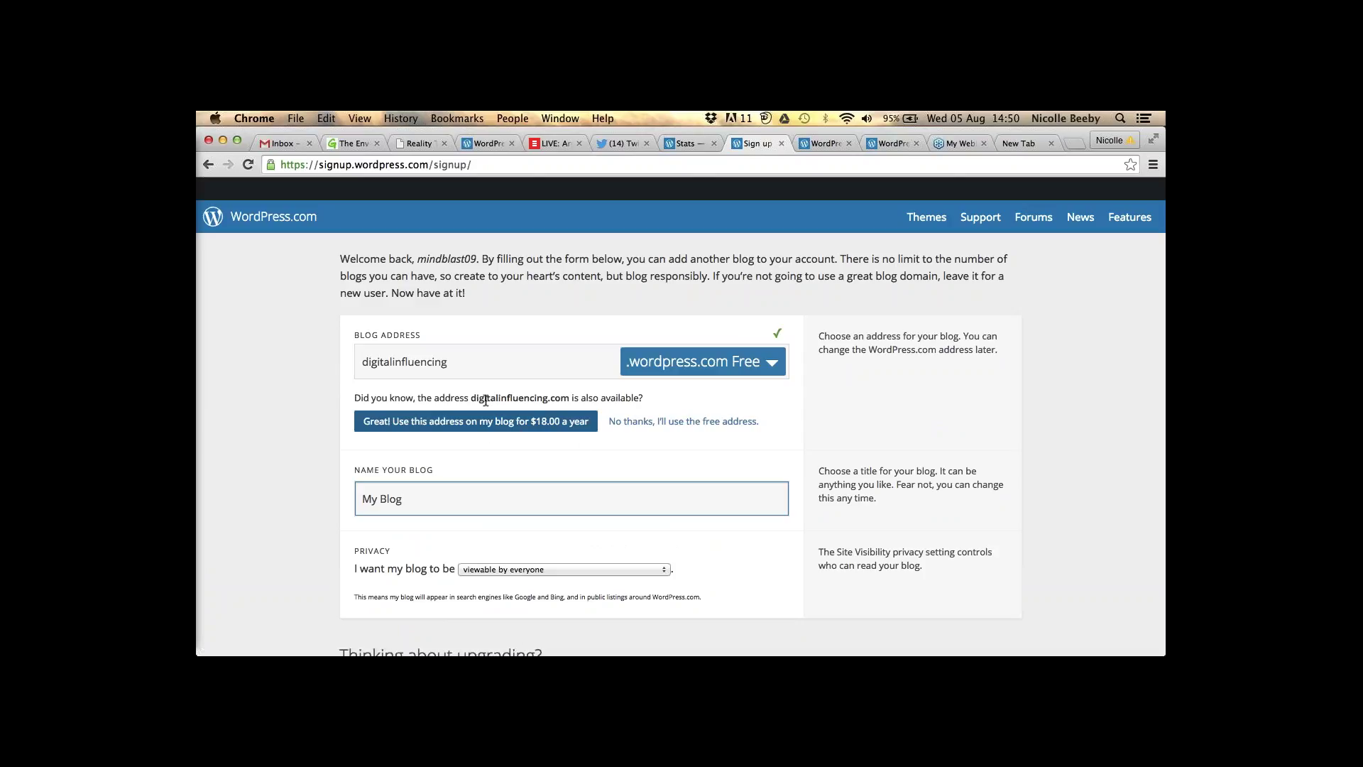
{"action": "left_click_drag", "start_coordinate": [470, 397], "coordinate": [567, 392]}
{"action": "left_click", "coordinate": [459, 404]}
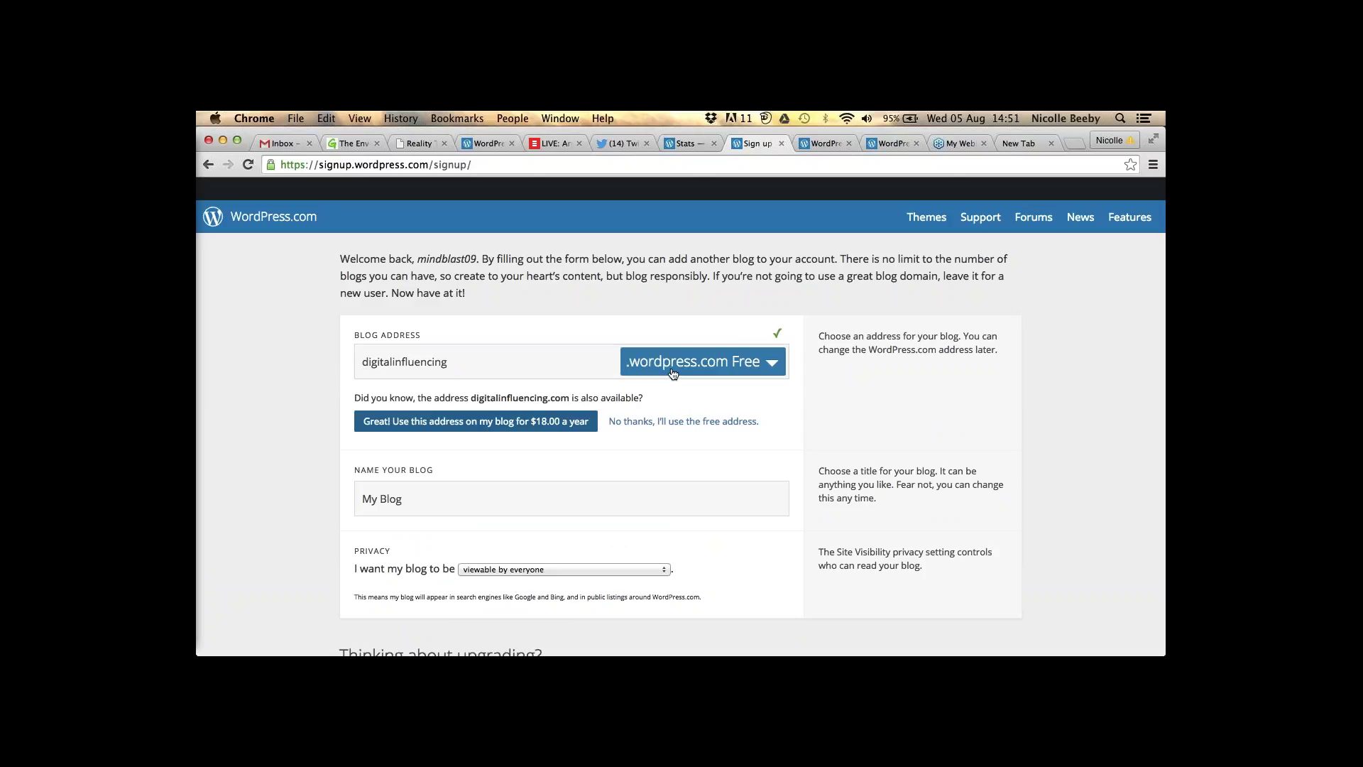
- Replace the default blog name 'My Blog' with 'Digital Influencing'
{"action": "left_click", "coordinate": [413, 499]}
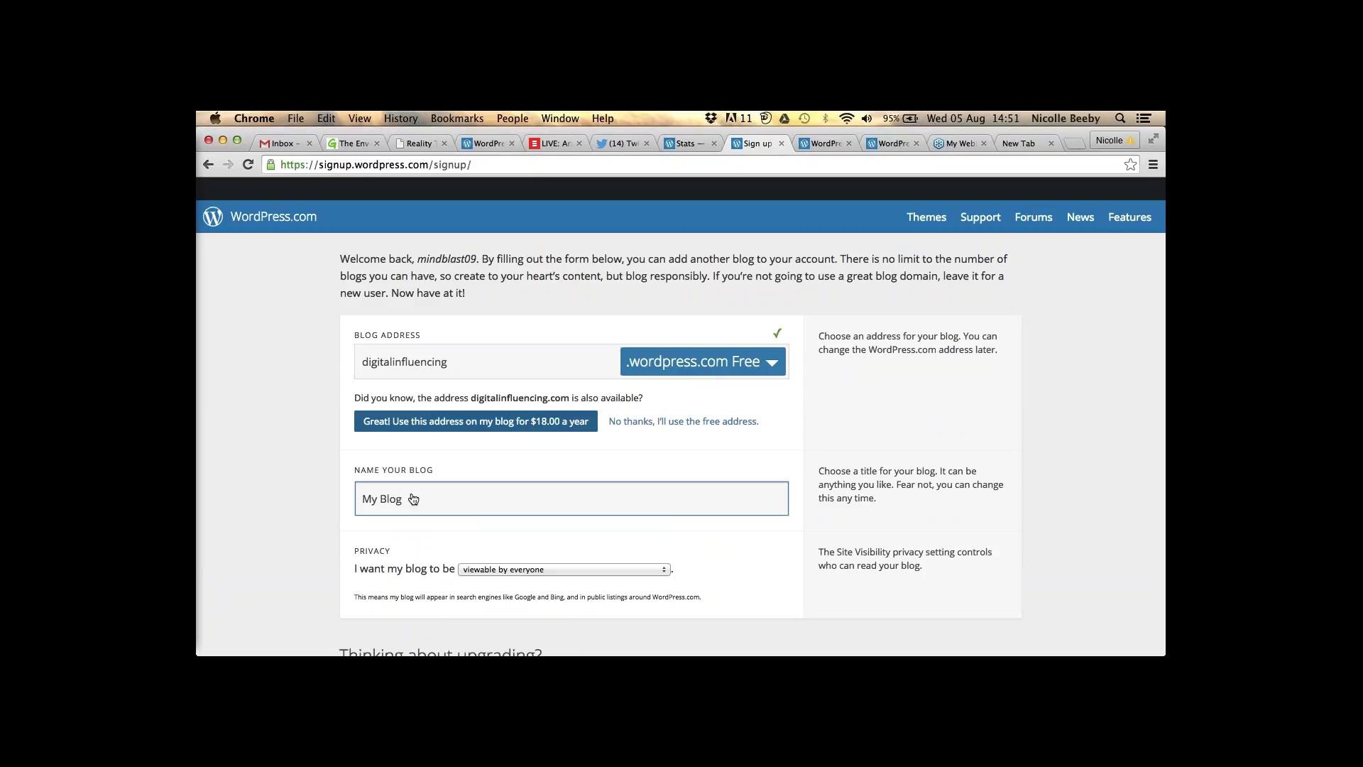
{"action": "key", "text": "BackSpace"}
{"action": "key", "text": "BackSpace"}
{"action": "key", "text": "BackSpace"}
{"action": "key", "text": "BackSpace"}
{"action": "key", "text": "BackSpace"}
{"action": "key", "text": "BackSpace"}
{"action": "key", "text": "BackSpace"}
{"action": "type", "text": "Digital Influencing"}
{"action": "scroll", "coordinate": [680, 426], "scroll_direction": "down", "scroll_amount": 1}
{"action": "scroll", "coordinate": [358, 511], "scroll_direction": "down", "scroll_amount": 5}
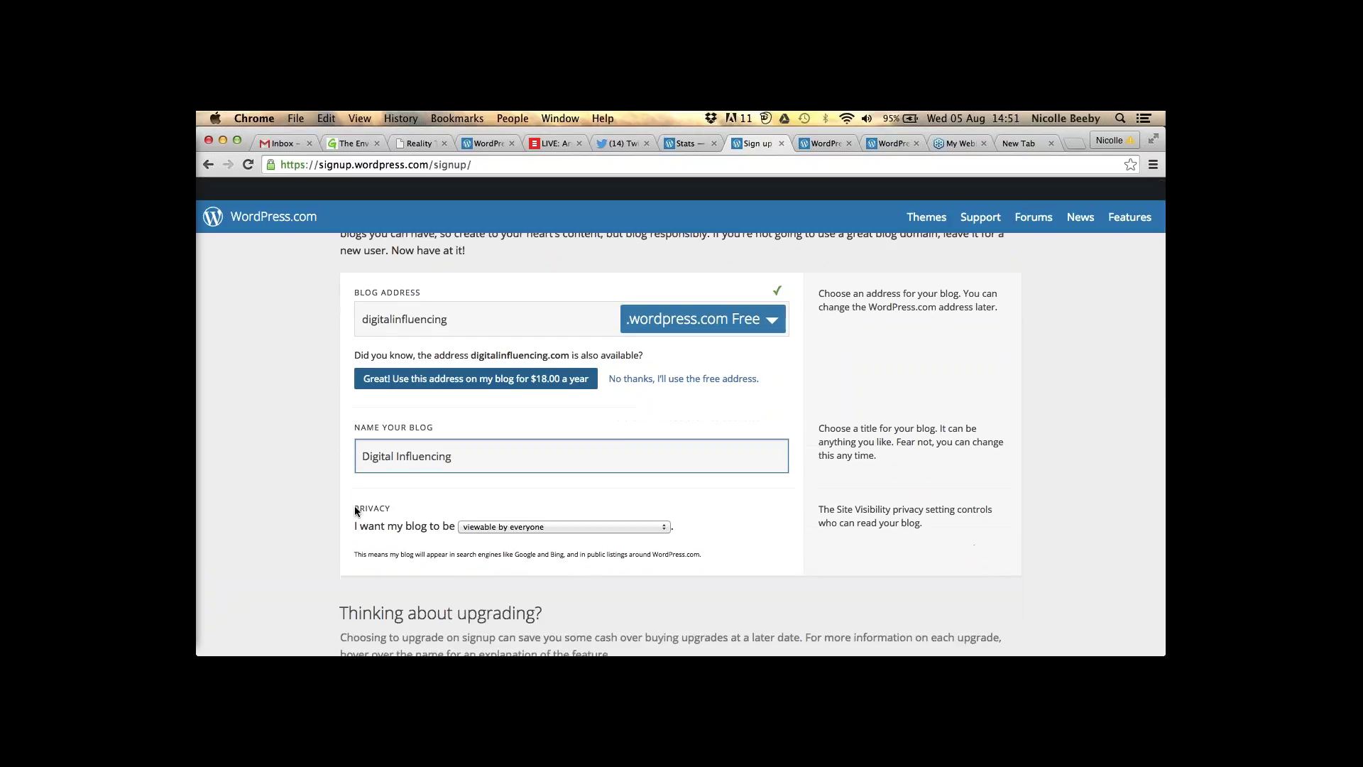
{"action": "key", "text": "Tab"}
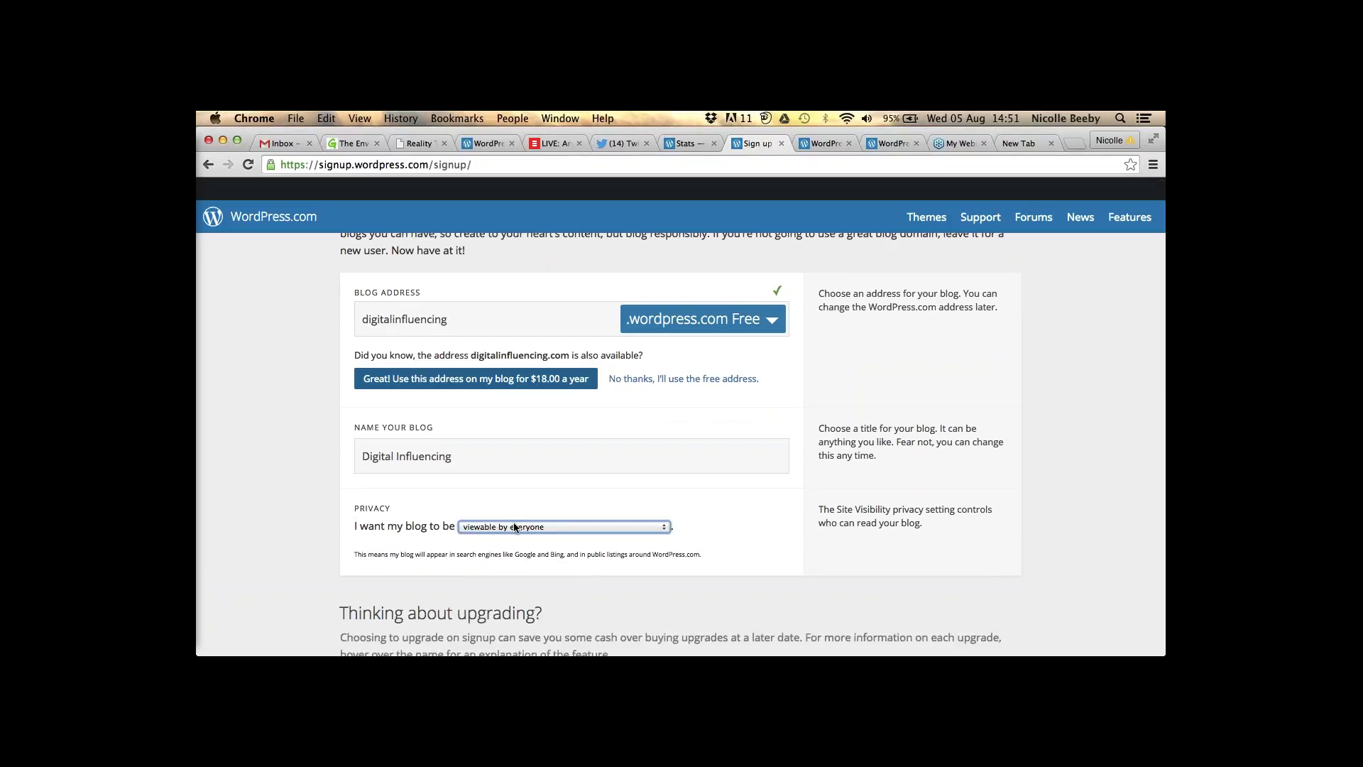
{"action": "left_click", "coordinate": [515, 527]}
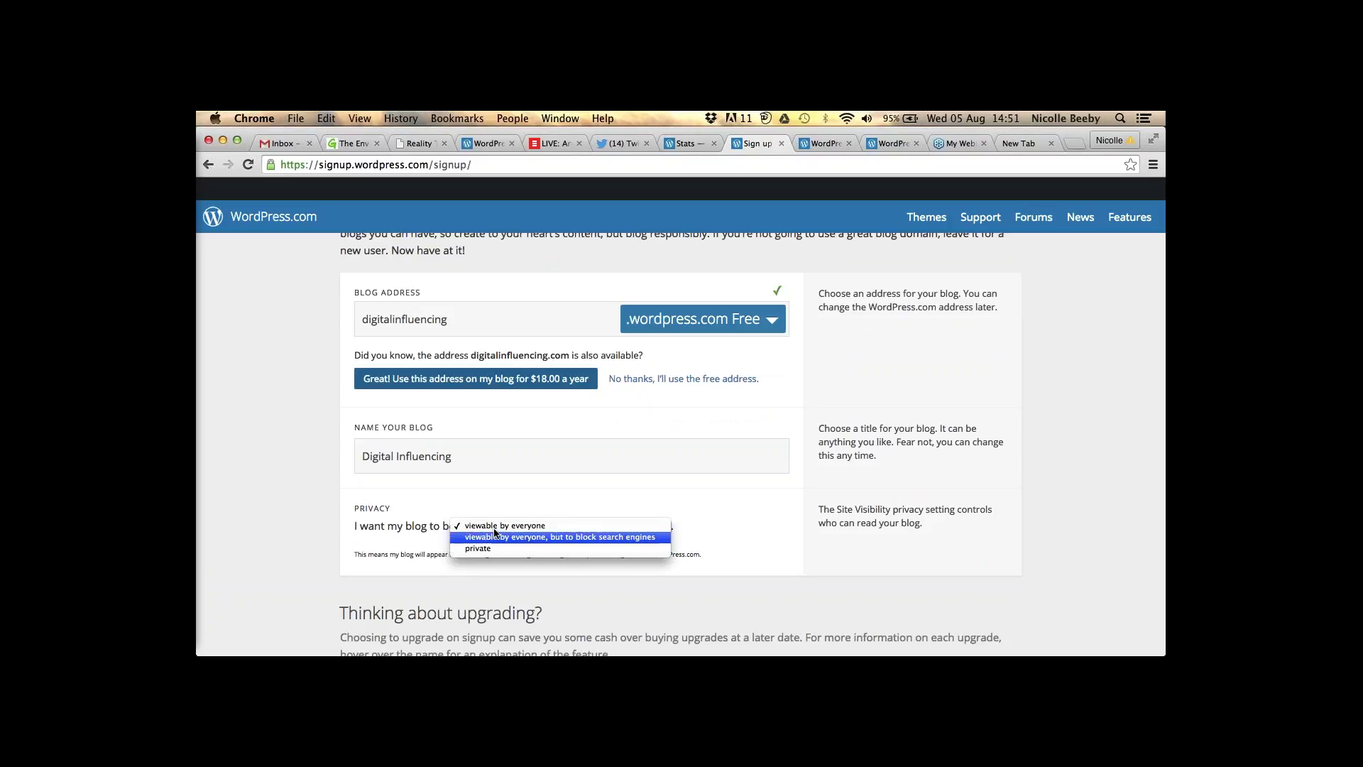
{"action": "left_click", "coordinate": [497, 526]}
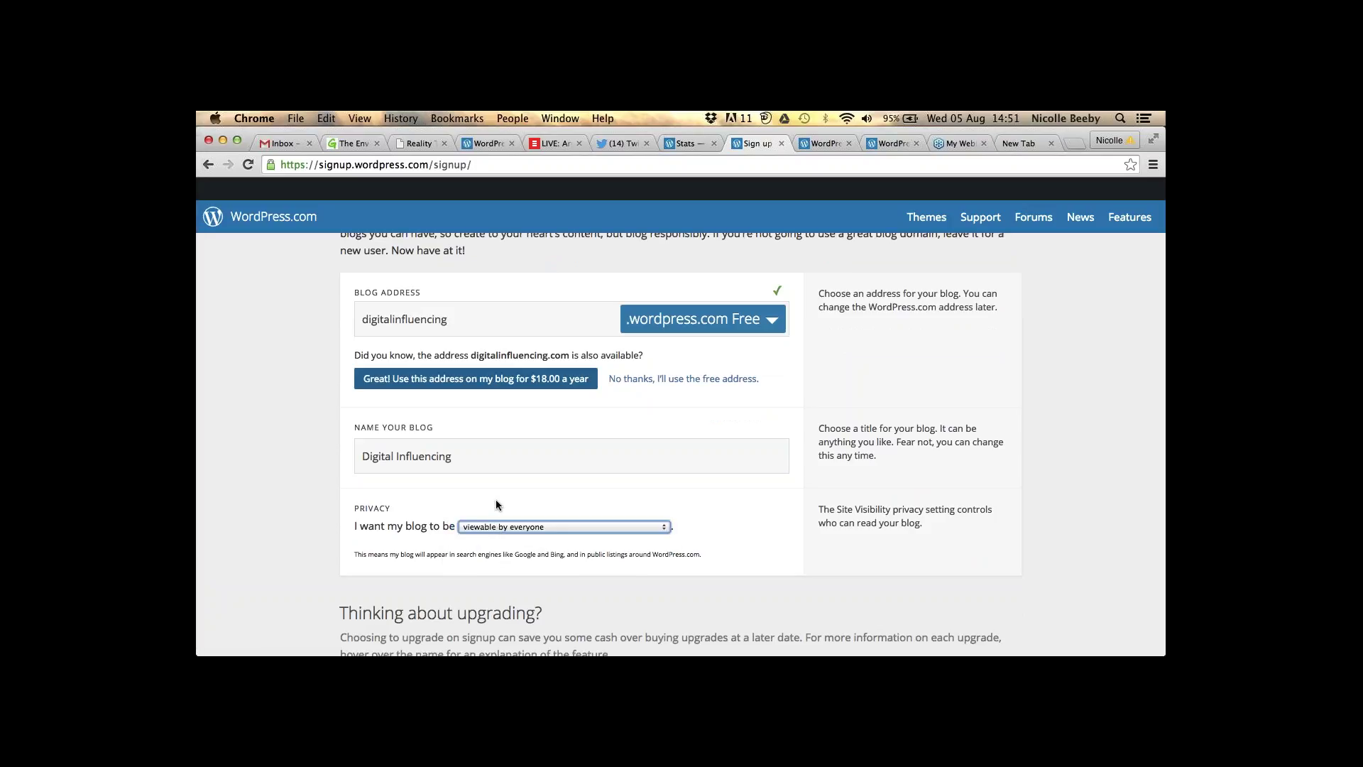
{"action": "scroll", "coordinate": [495, 500], "scroll_direction": "down", "scroll_amount": 3}
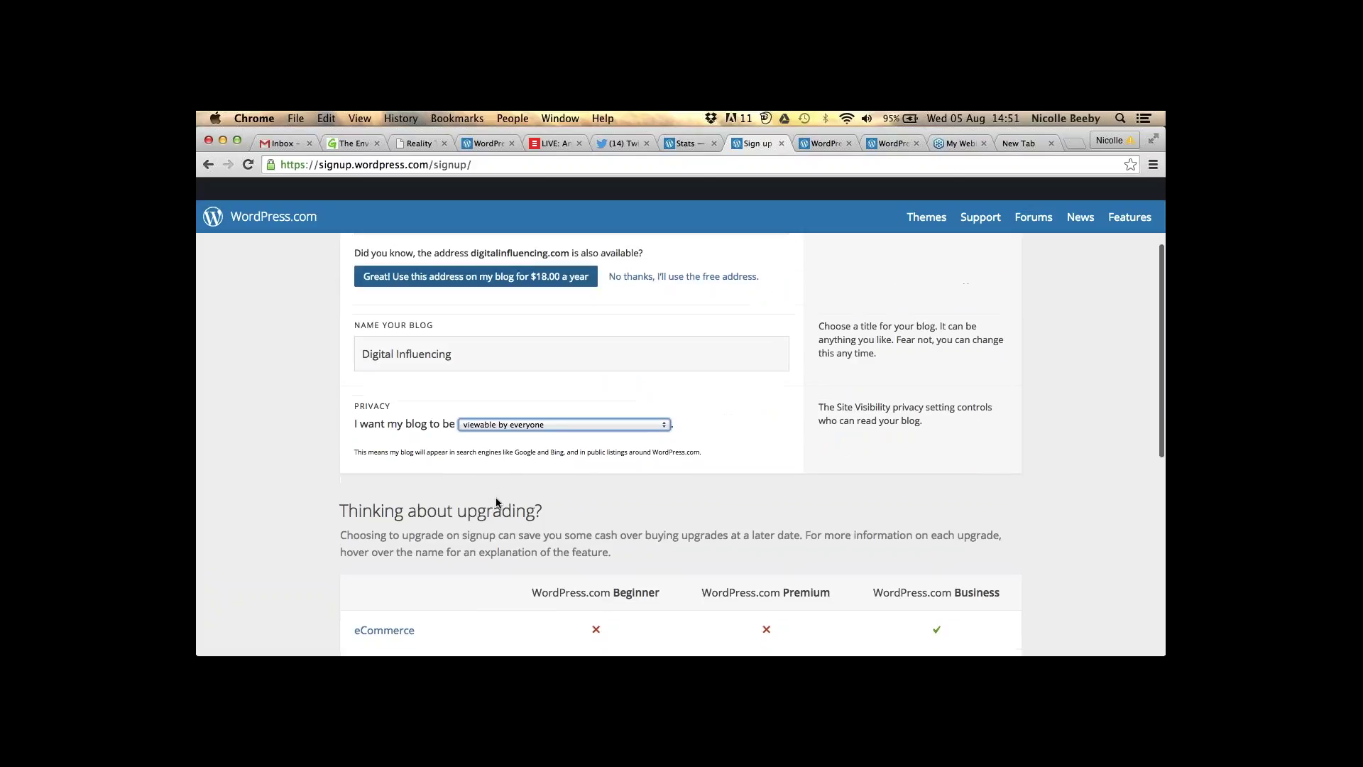
{"action": "scroll", "coordinate": [497, 502], "scroll_direction": "down", "scroll_amount": 5}
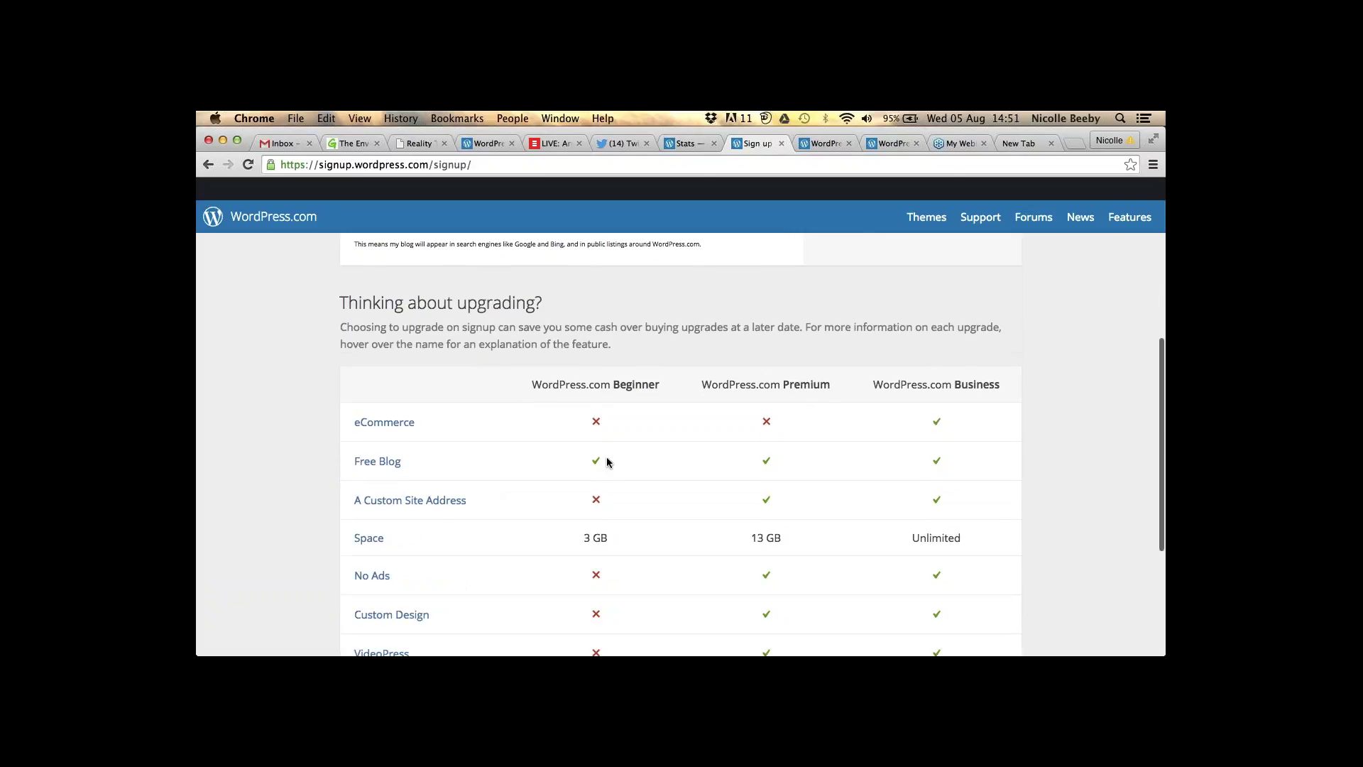
{"action": "scroll", "coordinate": [607, 462], "scroll_direction": "down", "scroll_amount": 2}
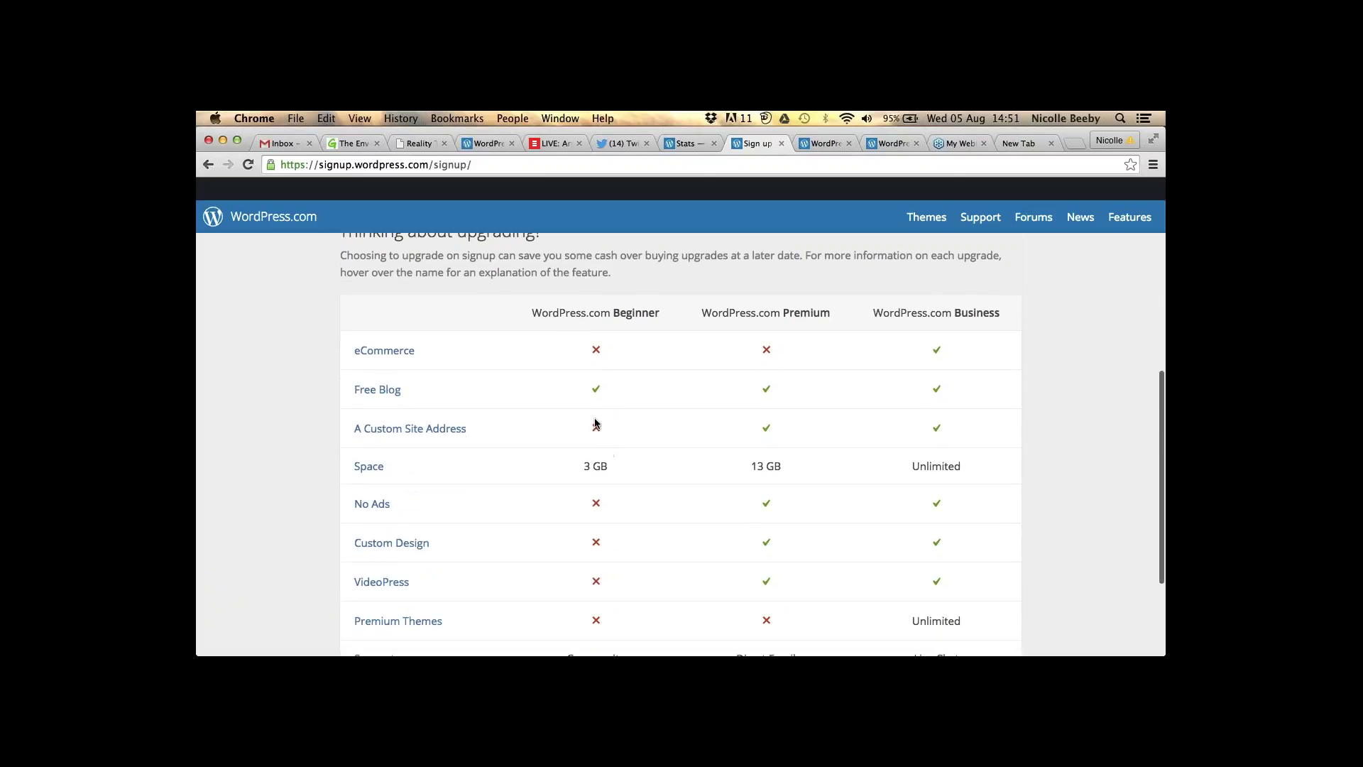
{"action": "scroll", "coordinate": [595, 424], "scroll_direction": "down", "scroll_amount": 5}
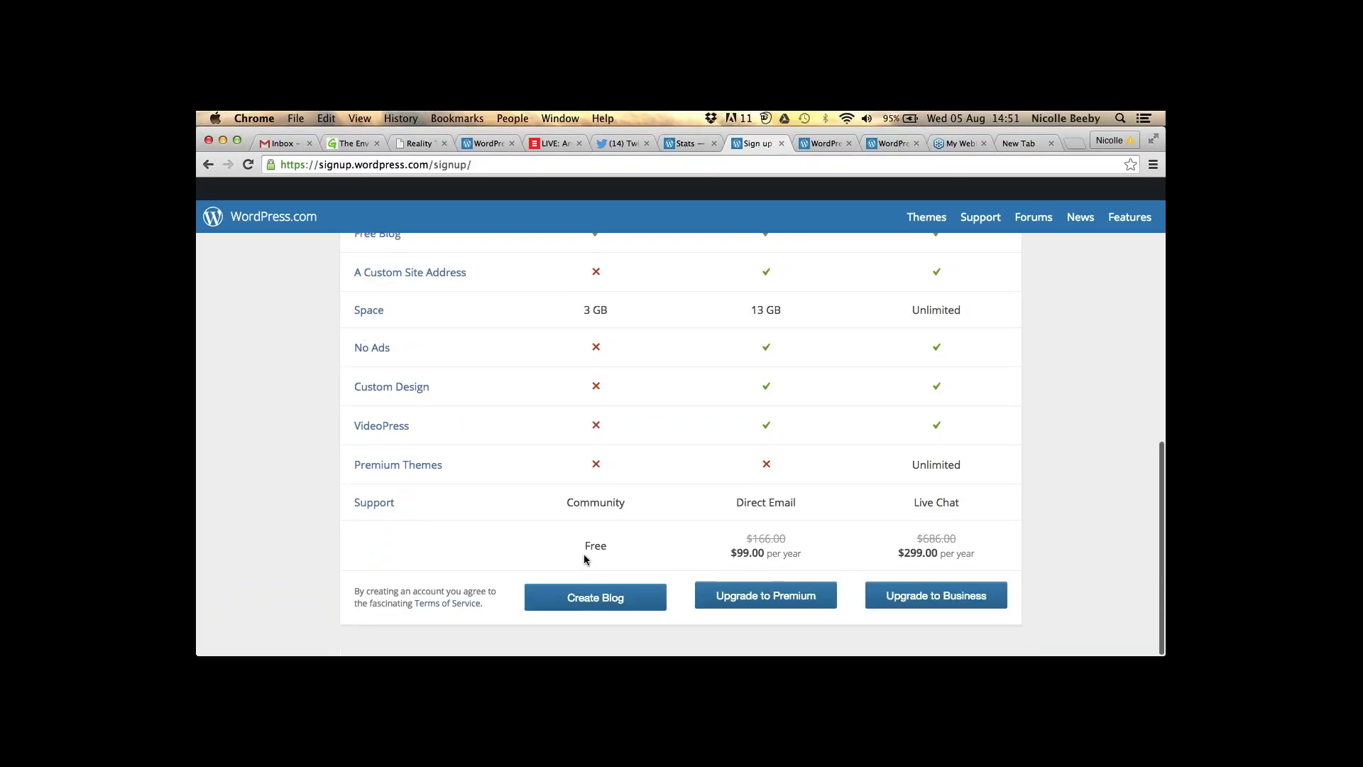
{"action": "scroll", "coordinate": [565, 384], "scroll_direction": "up", "scroll_amount": 2}
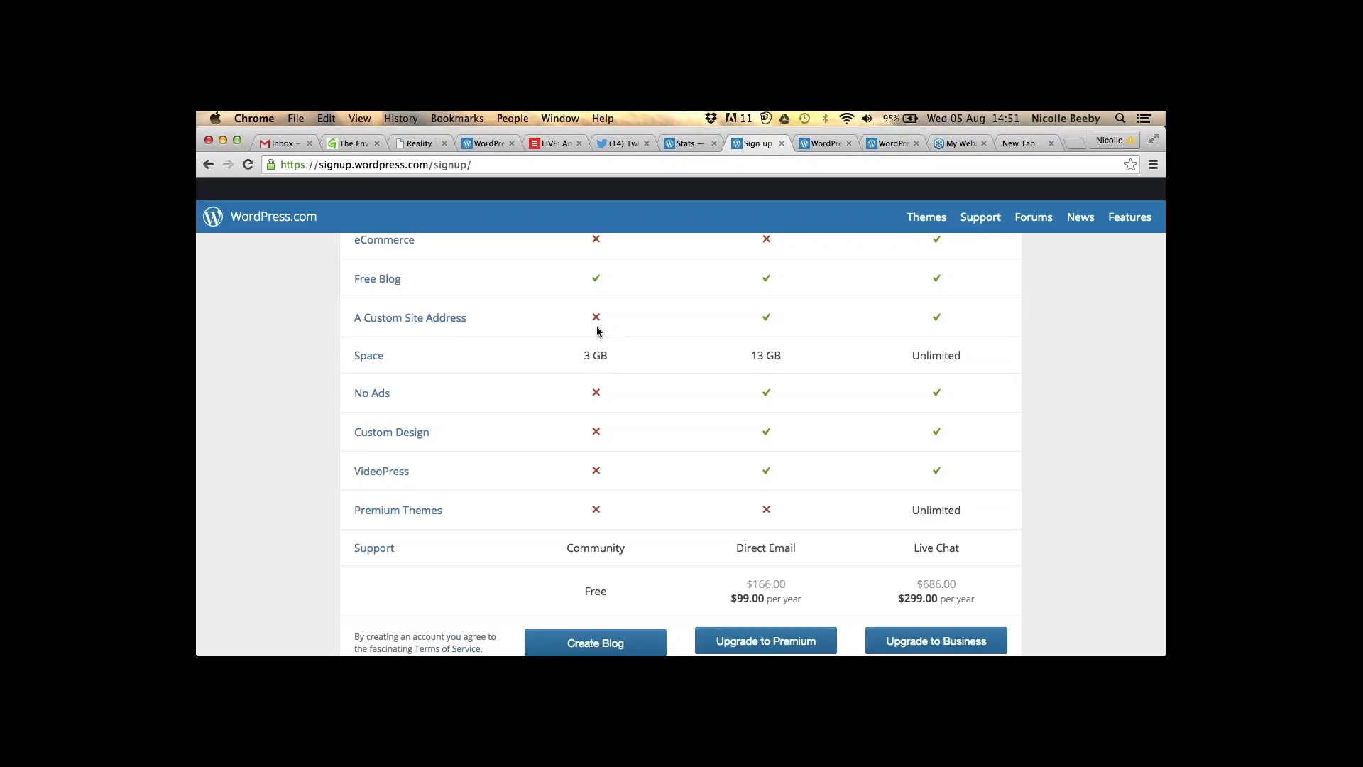
{"action": "scroll", "coordinate": [596, 331], "scroll_direction": "up", "scroll_amount": 4}
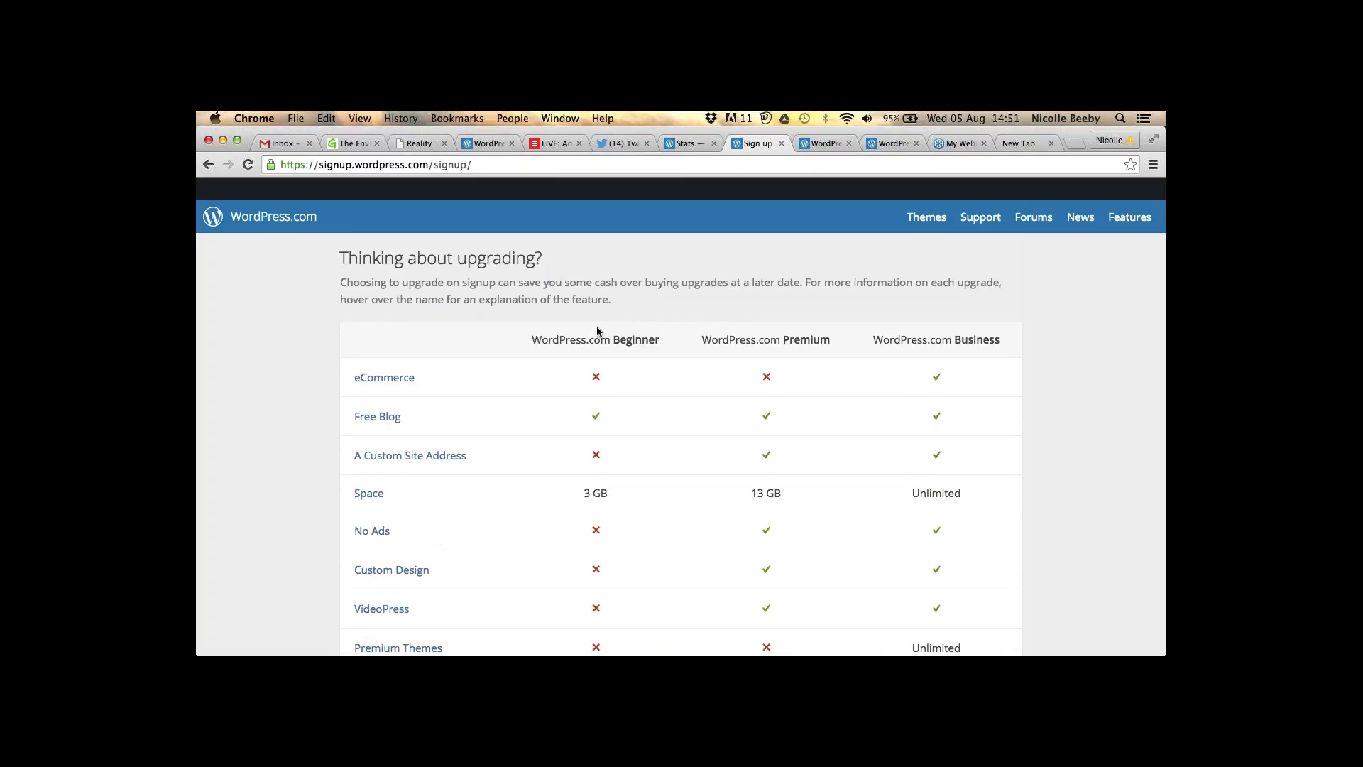
{"action": "scroll", "coordinate": [596, 331], "scroll_direction": "down", "scroll_amount": 1}
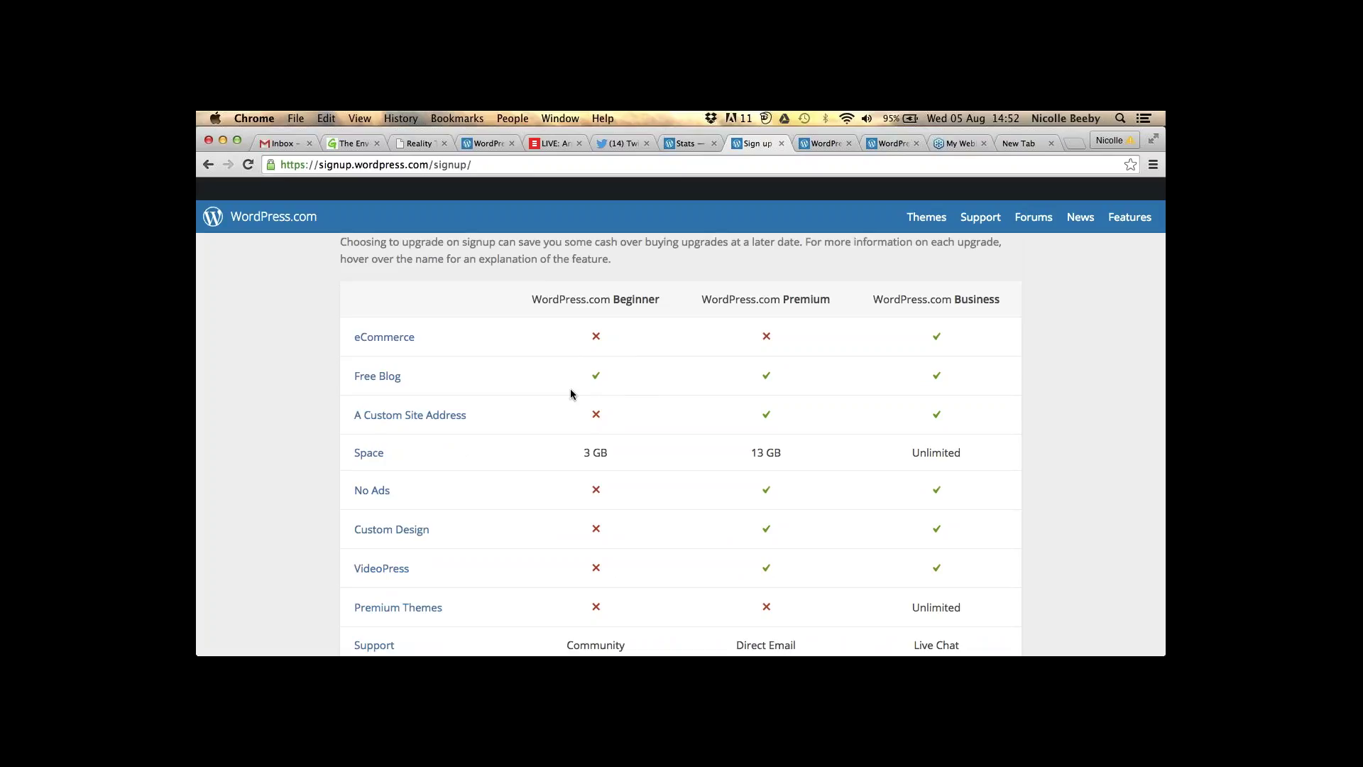
{"action": "scroll", "coordinate": [571, 394], "scroll_direction": "up", "scroll_amount": 1}
{"action": "scroll", "coordinate": [571, 395], "scroll_direction": "up", "scroll_amount": 10}
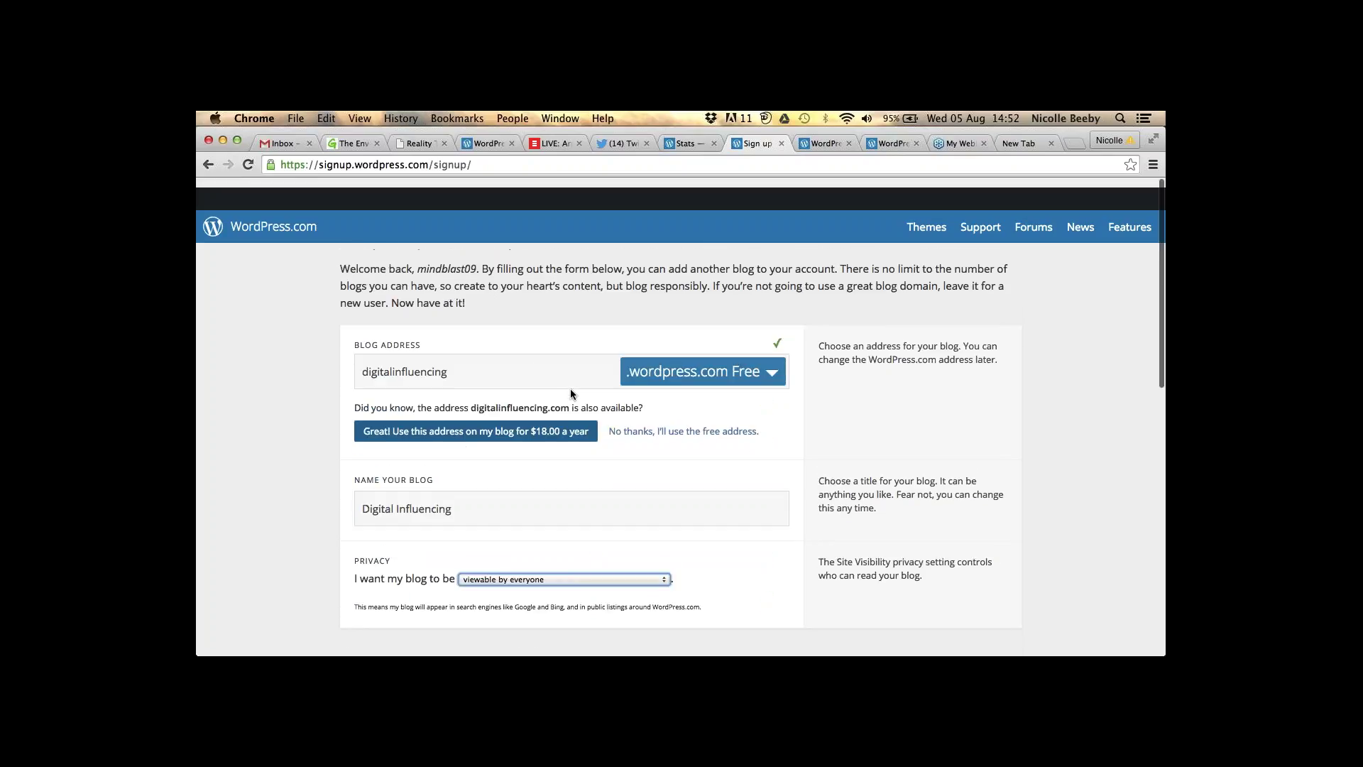
{"action": "left_click_drag", "start_coordinate": [469, 398], "coordinate": [571, 398]}
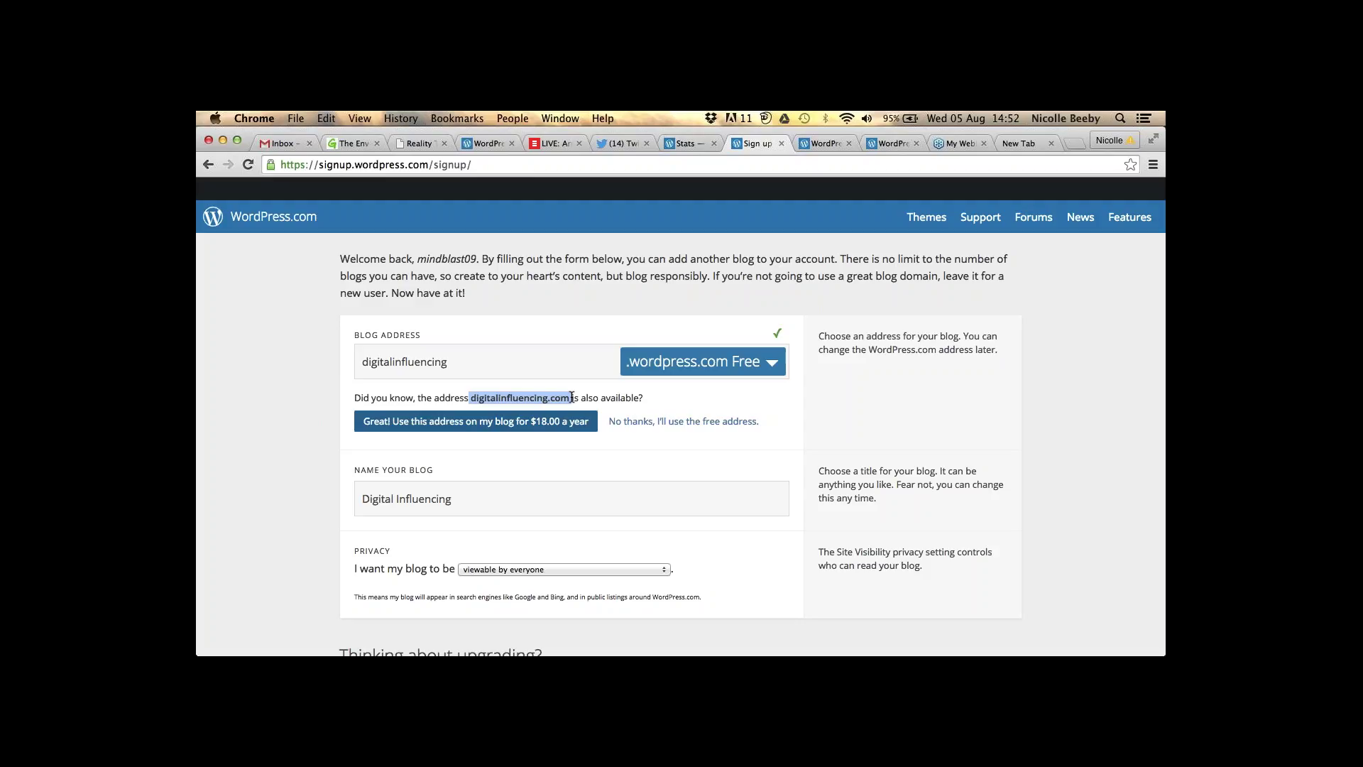
{"action": "scroll", "coordinate": [572, 398], "scroll_direction": "down", "scroll_amount": 1}
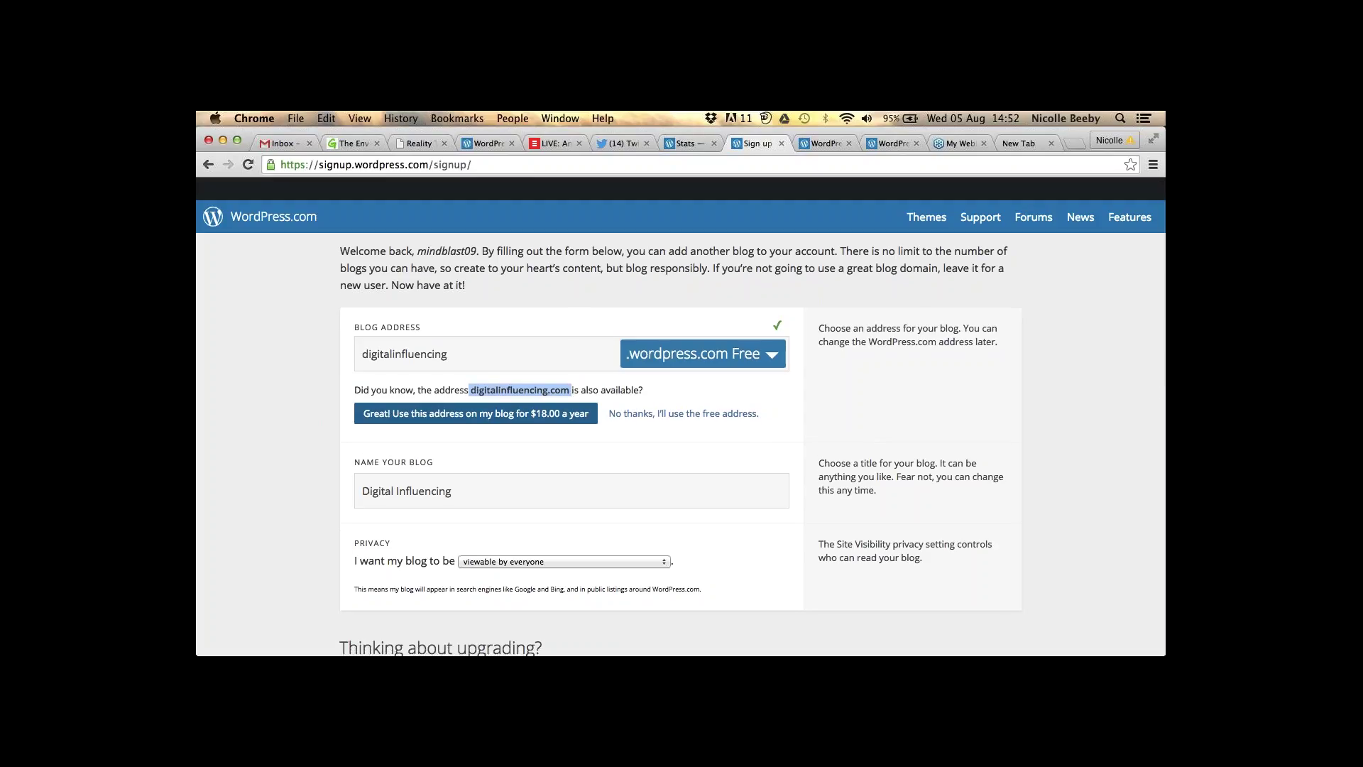
{"action": "scroll", "coordinate": [572, 398], "scroll_direction": "down", "scroll_amount": 10}
{"action": "scroll", "coordinate": [535, 395], "scroll_direction": "down", "scroll_amount": 3}
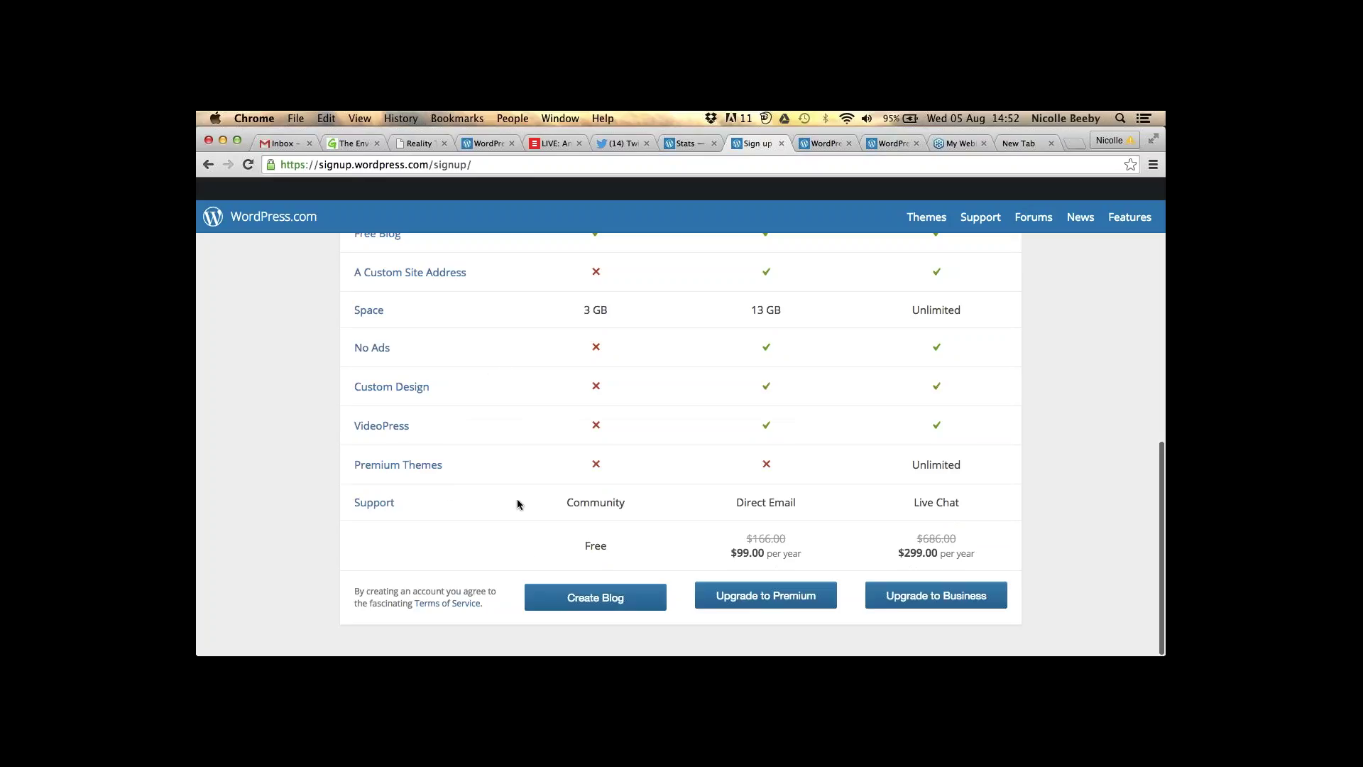
- Create the free digitalinfluencing.wordpress.com blog and visit its dashboard
{"action": "left_click", "coordinate": [579, 609]}
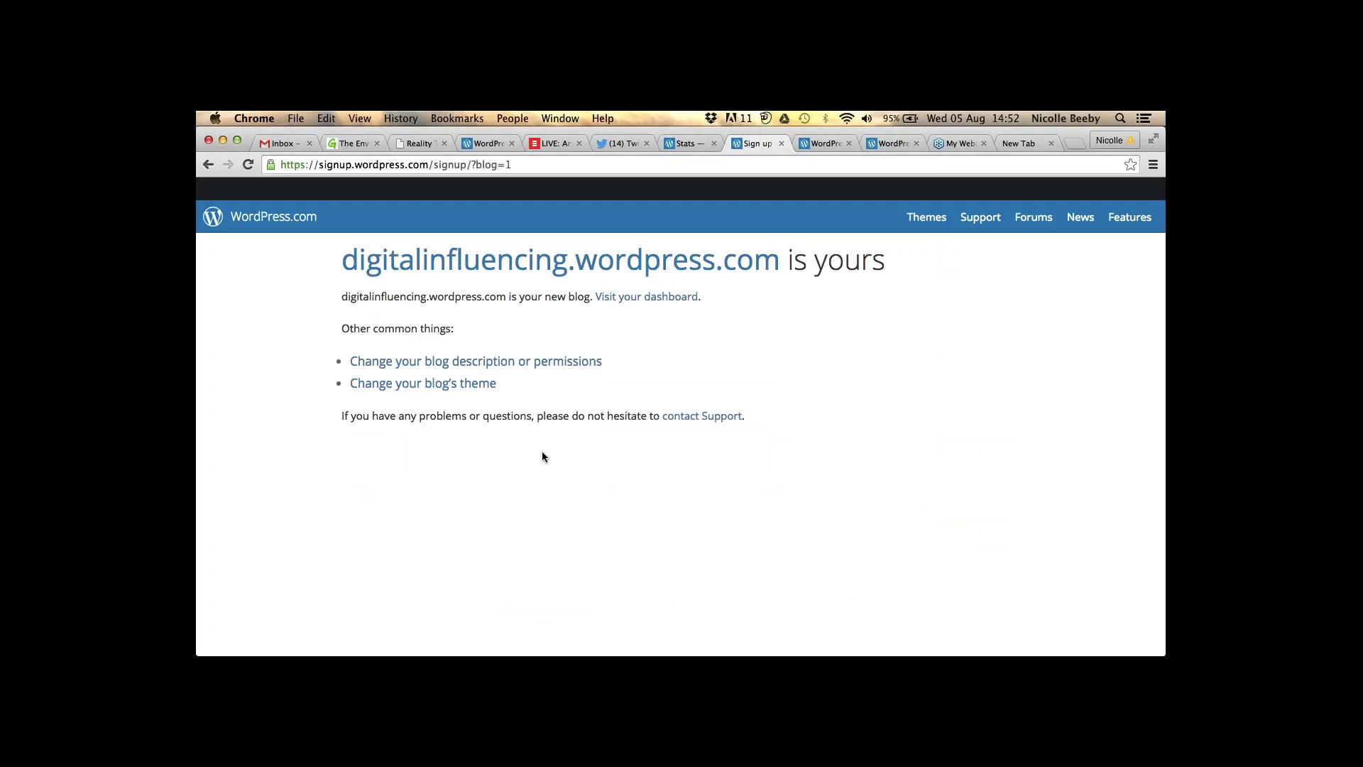
{"action": "left_click", "coordinate": [626, 298]}
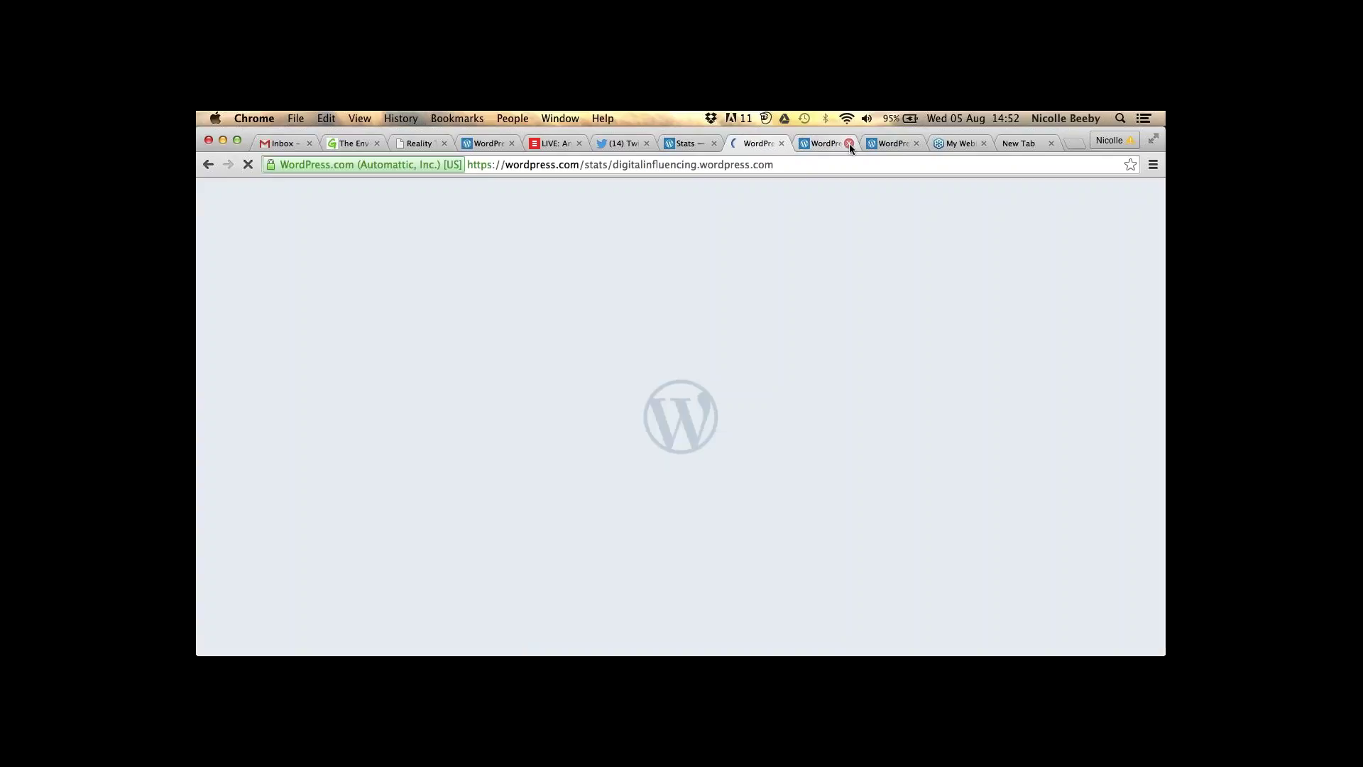
- Close the three leftover tabs and open WP Admin for Digital Influencing
{"action": "middle_click", "coordinate": [899, 151]}
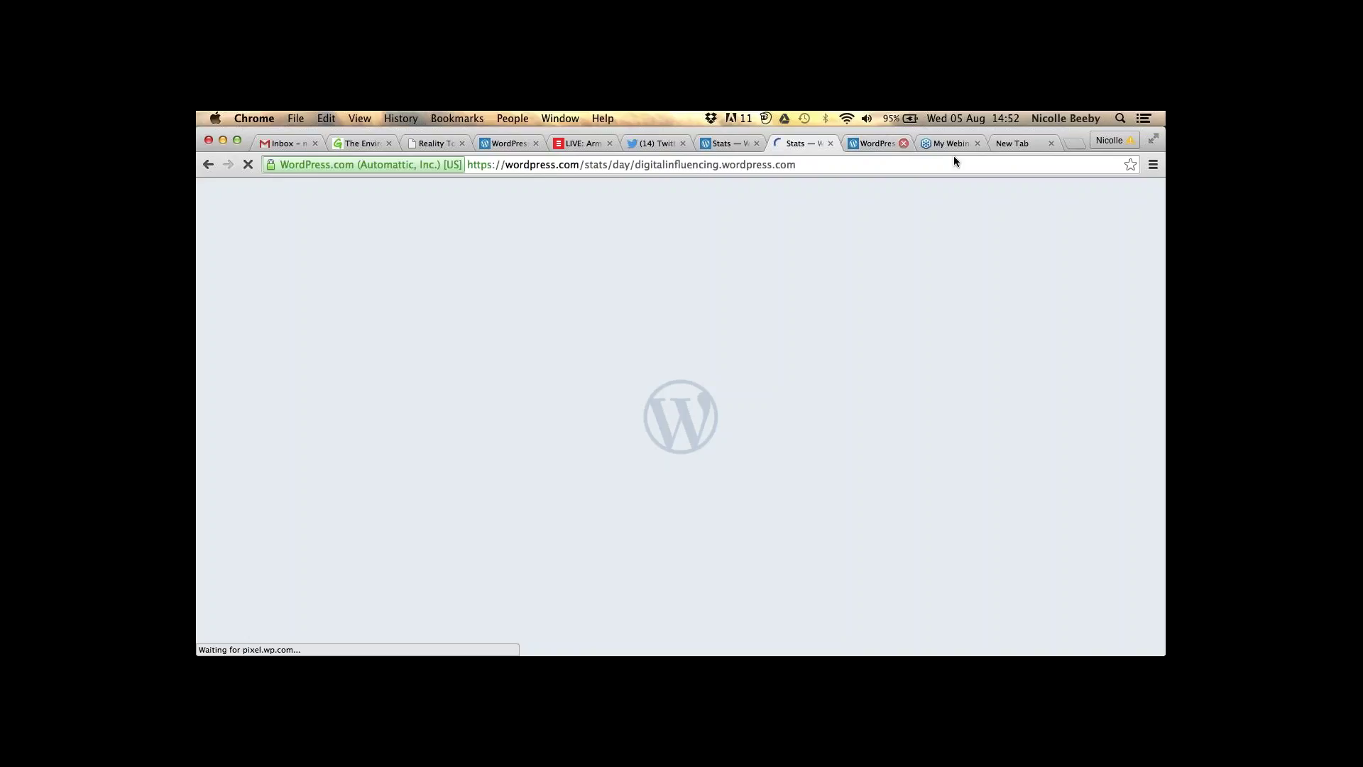
{"action": "left_click", "coordinate": [904, 143]}
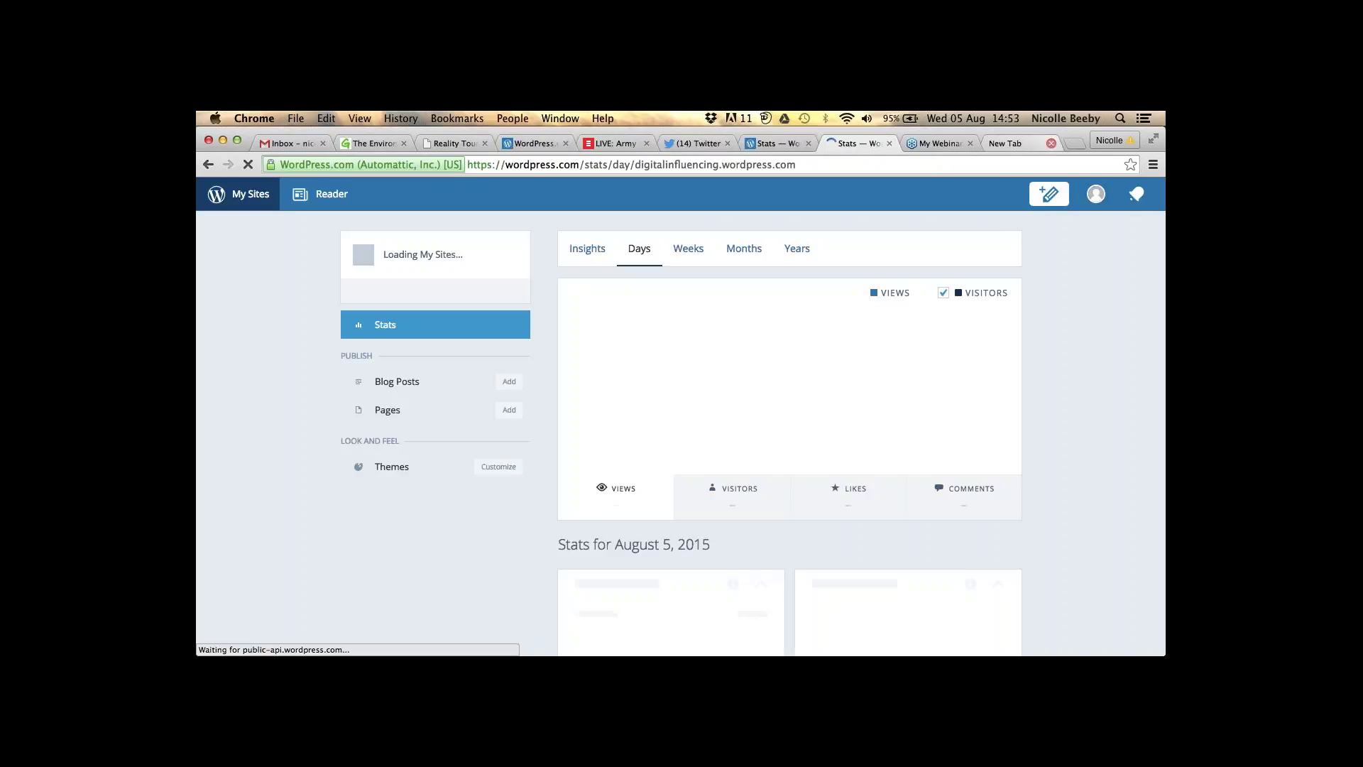
{"action": "left_click", "coordinate": [1051, 143]}
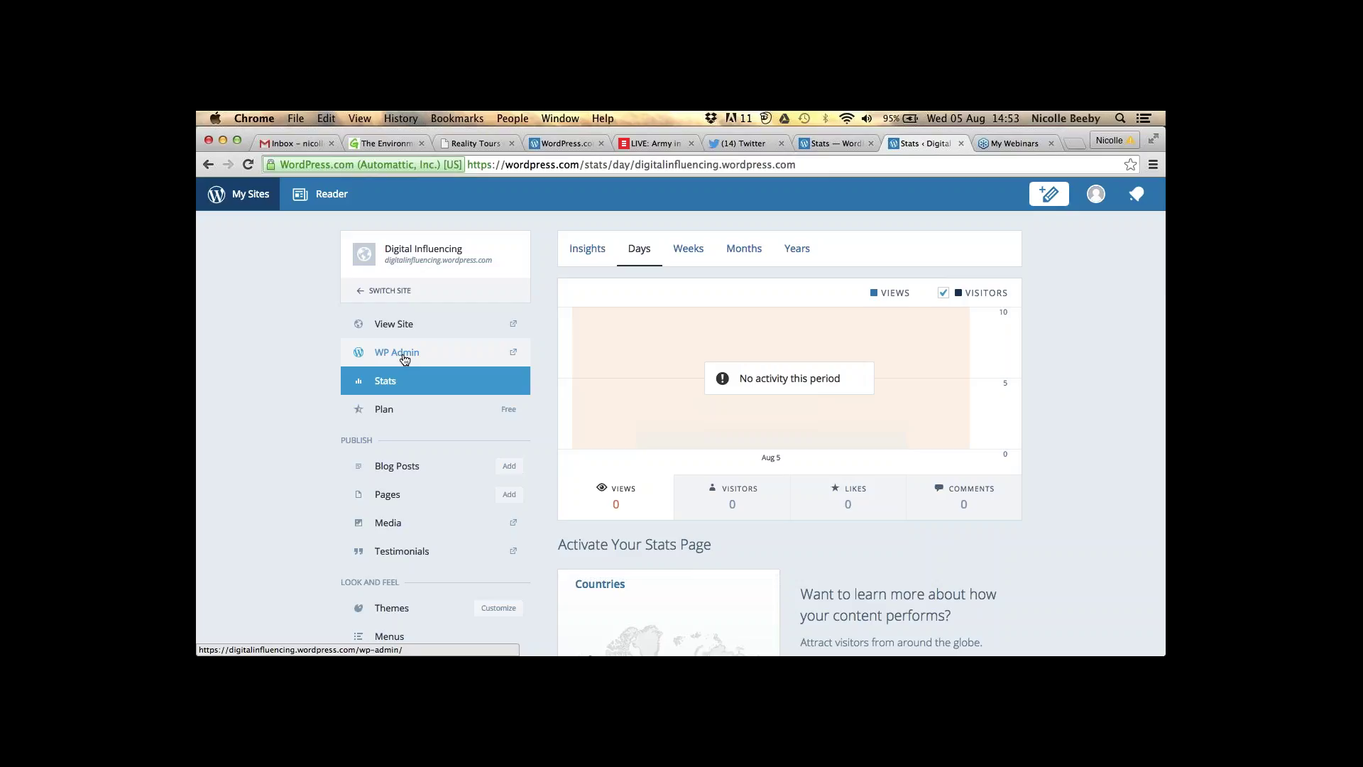
{"action": "left_click", "coordinate": [404, 359]}
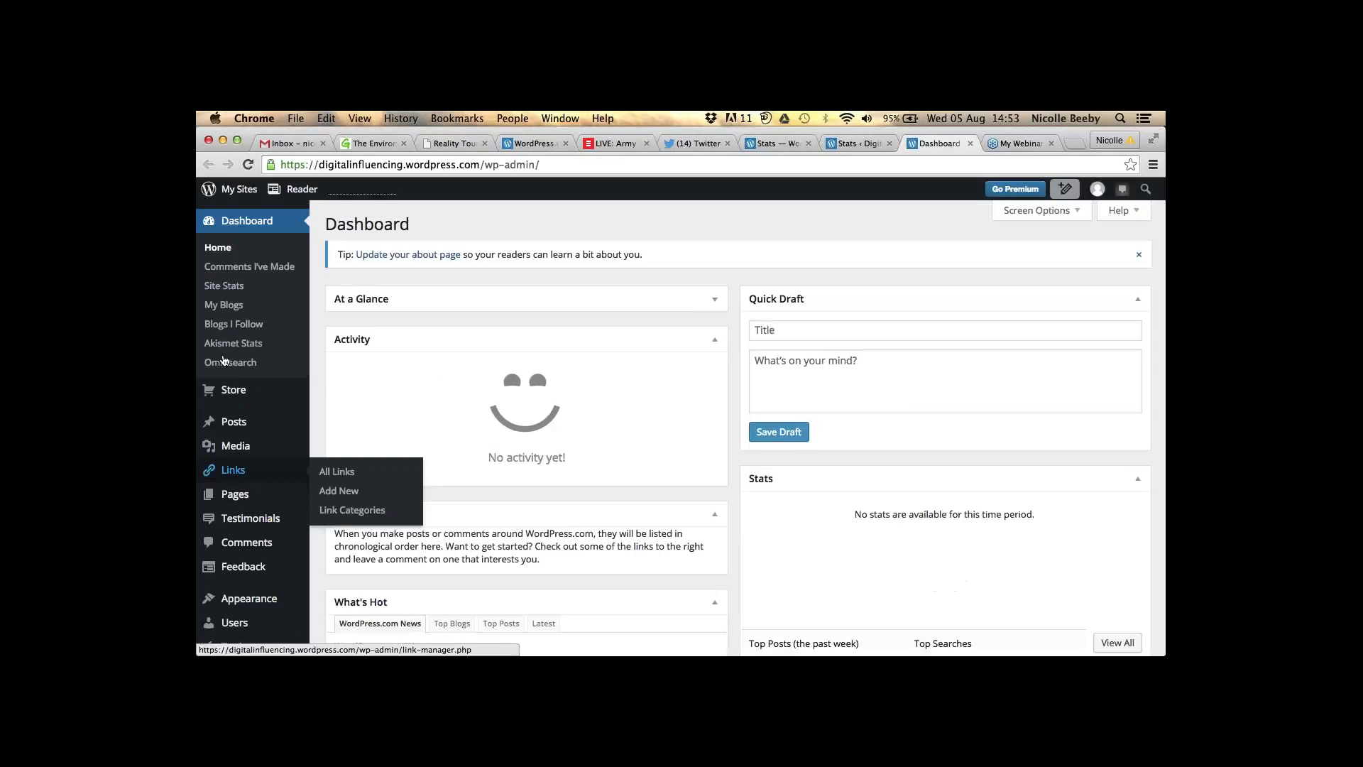
{"action": "left_click", "coordinate": [233, 471]}
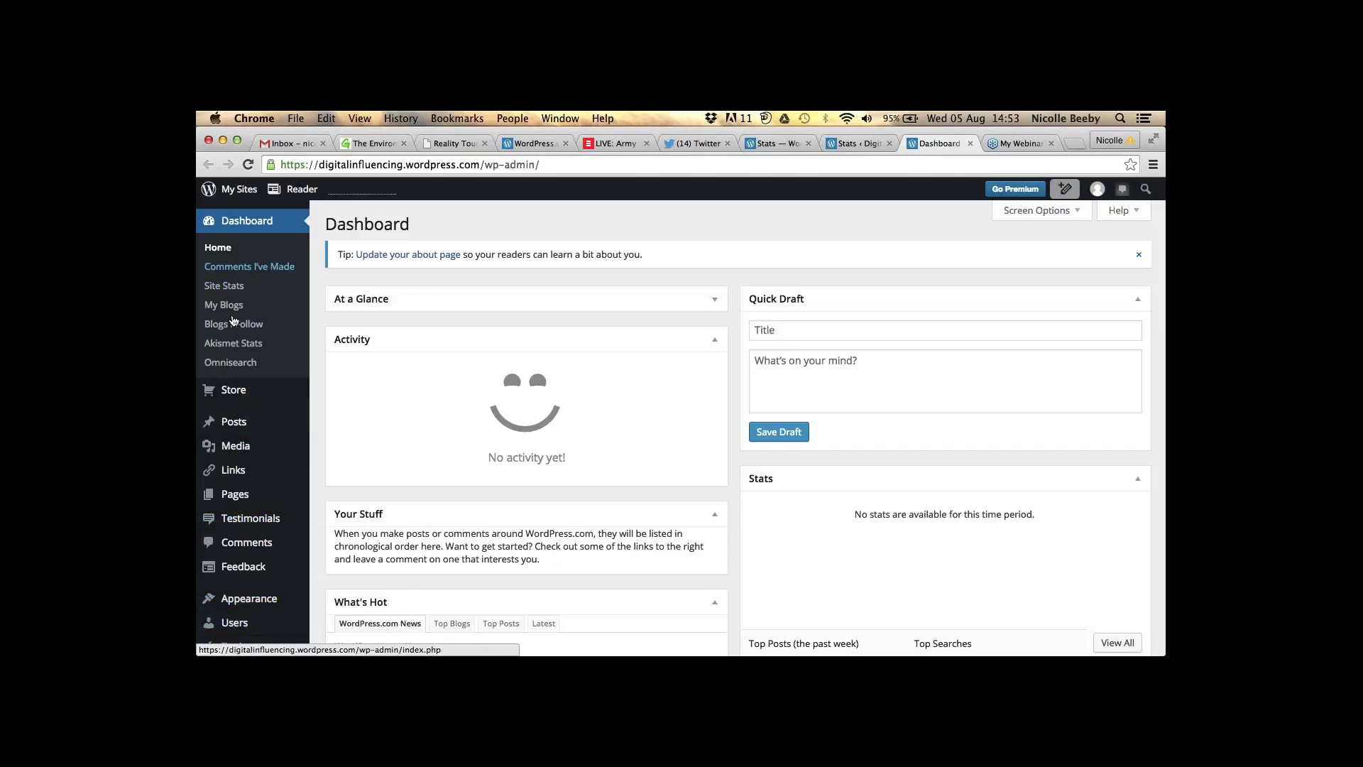
{"action": "mouse_move", "coordinate": [235, 600]}
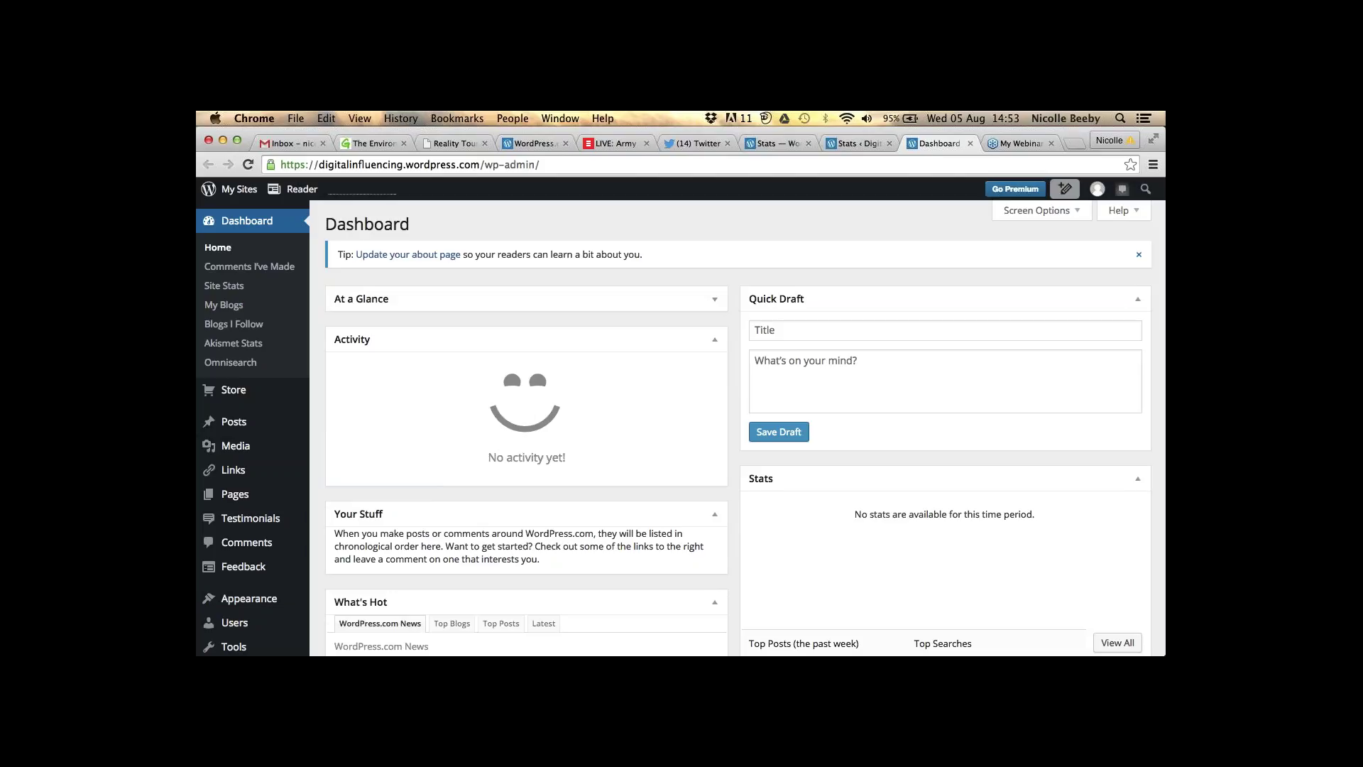
{"action": "mouse_move", "coordinate": [296, 597]}
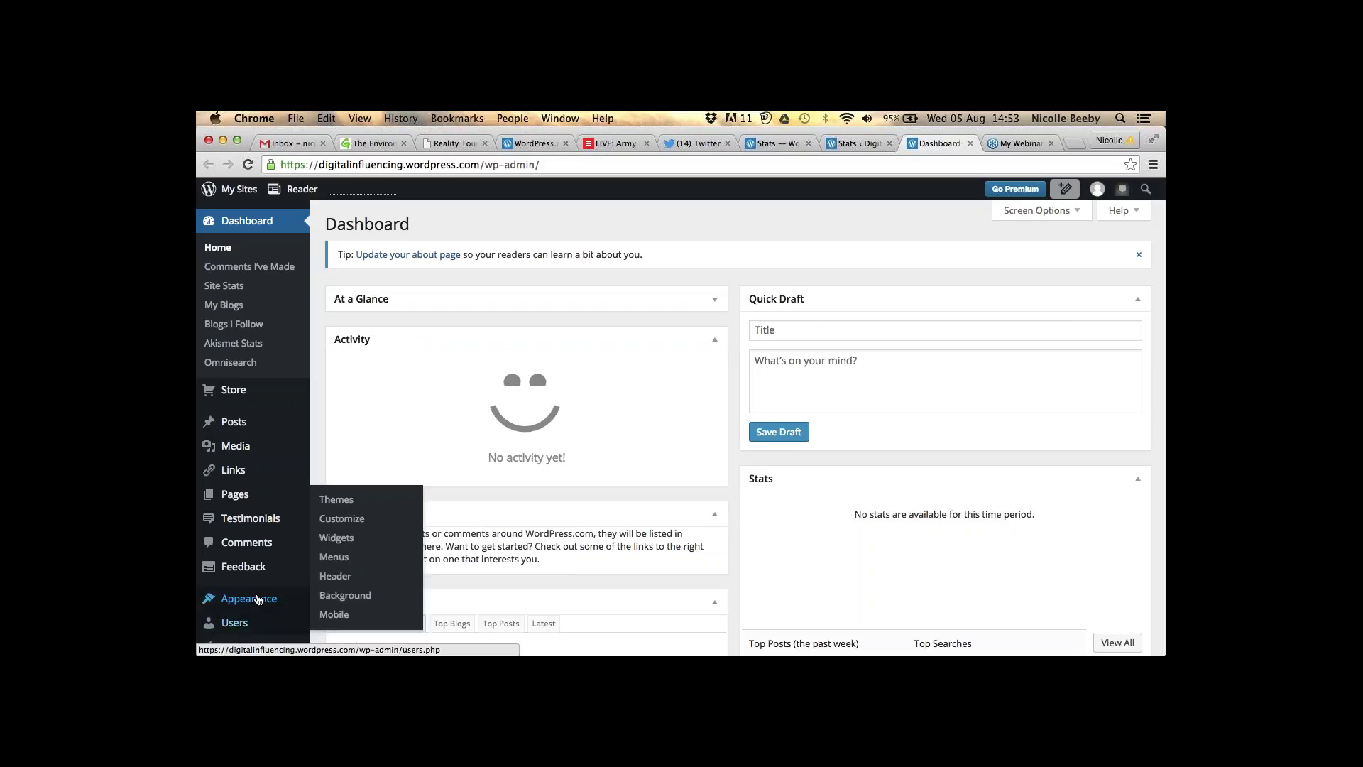
- Browse the Appearance > Themes grid and dismiss the Live Widget Previews popup
{"action": "left_click", "coordinate": [364, 504]}
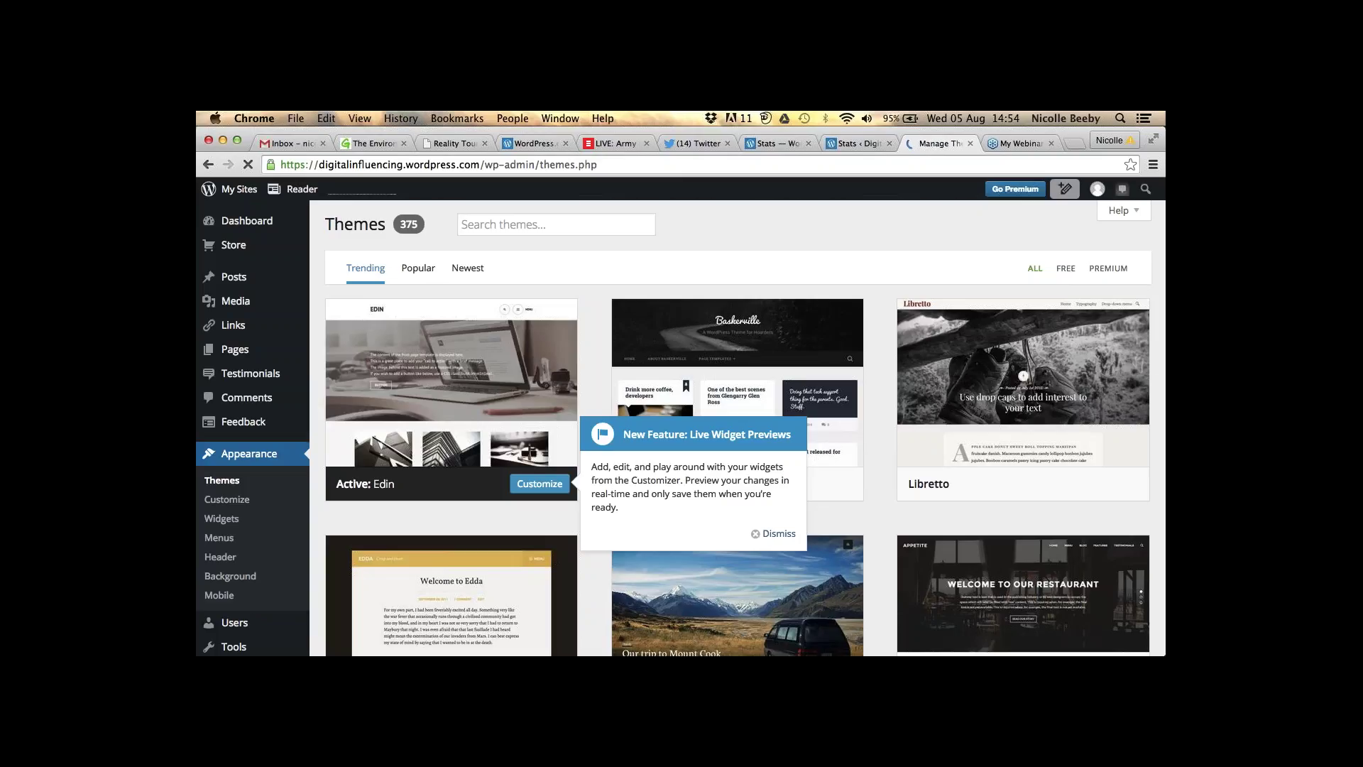
{"action": "scroll", "coordinate": [738, 426], "scroll_direction": "down", "scroll_amount": 4}
{"action": "scroll", "coordinate": [887, 522], "scroll_direction": "down", "scroll_amount": 2}
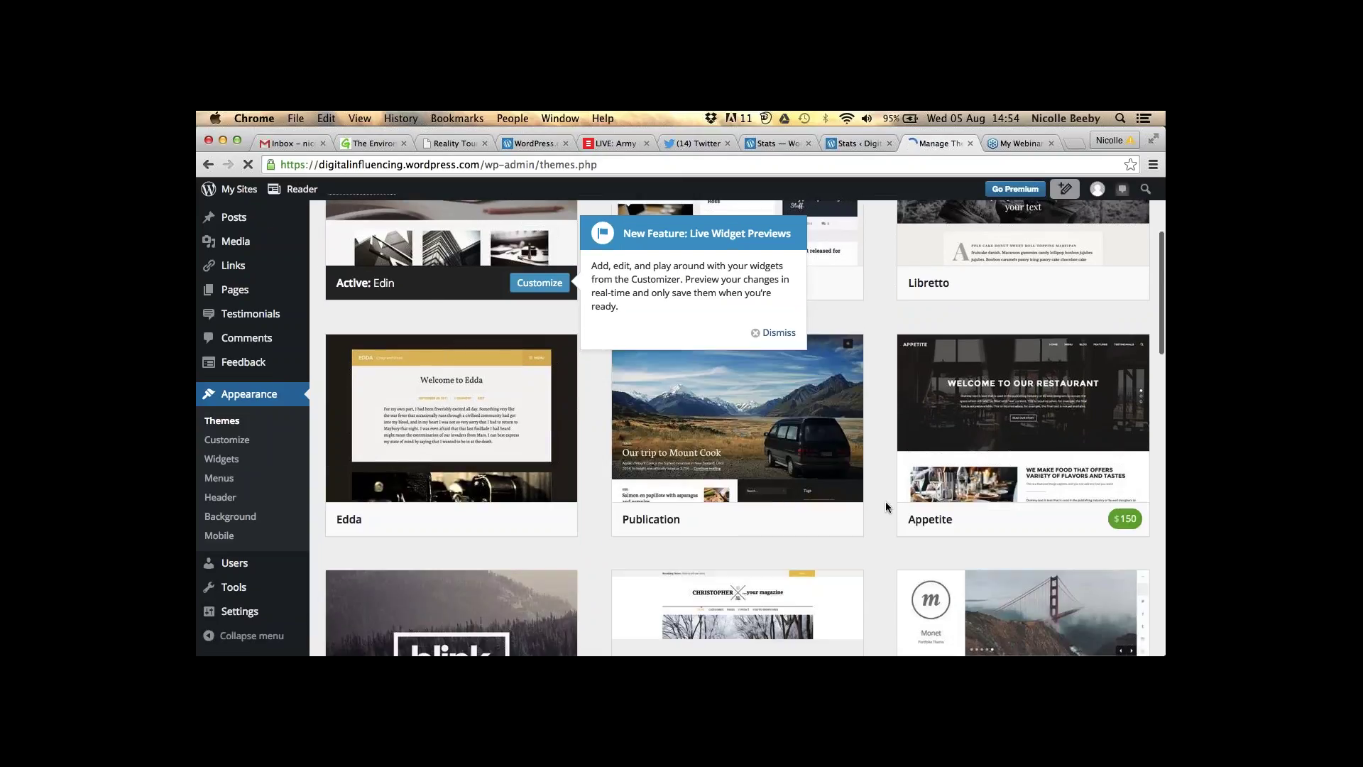
{"action": "scroll", "coordinate": [885, 507], "scroll_direction": "down", "scroll_amount": 2}
{"action": "scroll", "coordinate": [885, 506], "scroll_direction": "down", "scroll_amount": 1}
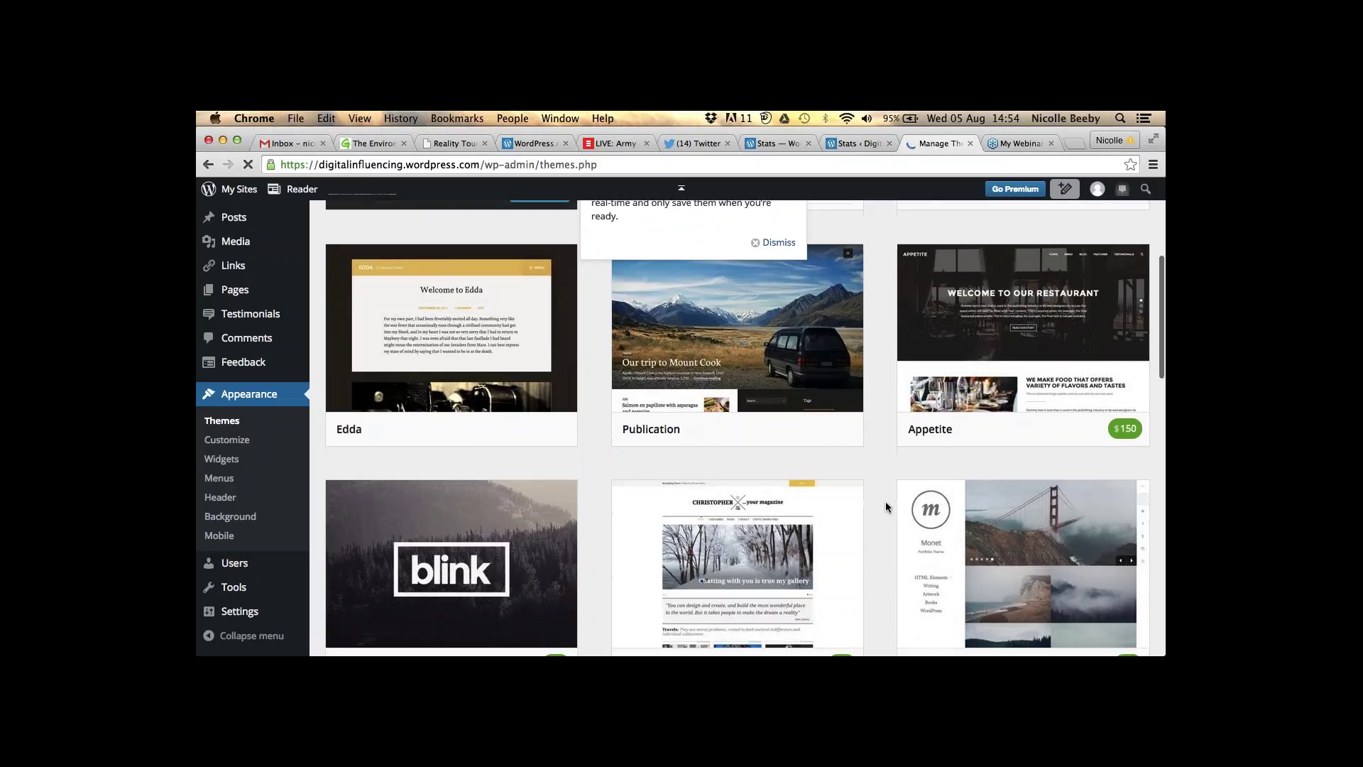
{"action": "scroll", "coordinate": [886, 506], "scroll_direction": "down", "scroll_amount": 5}
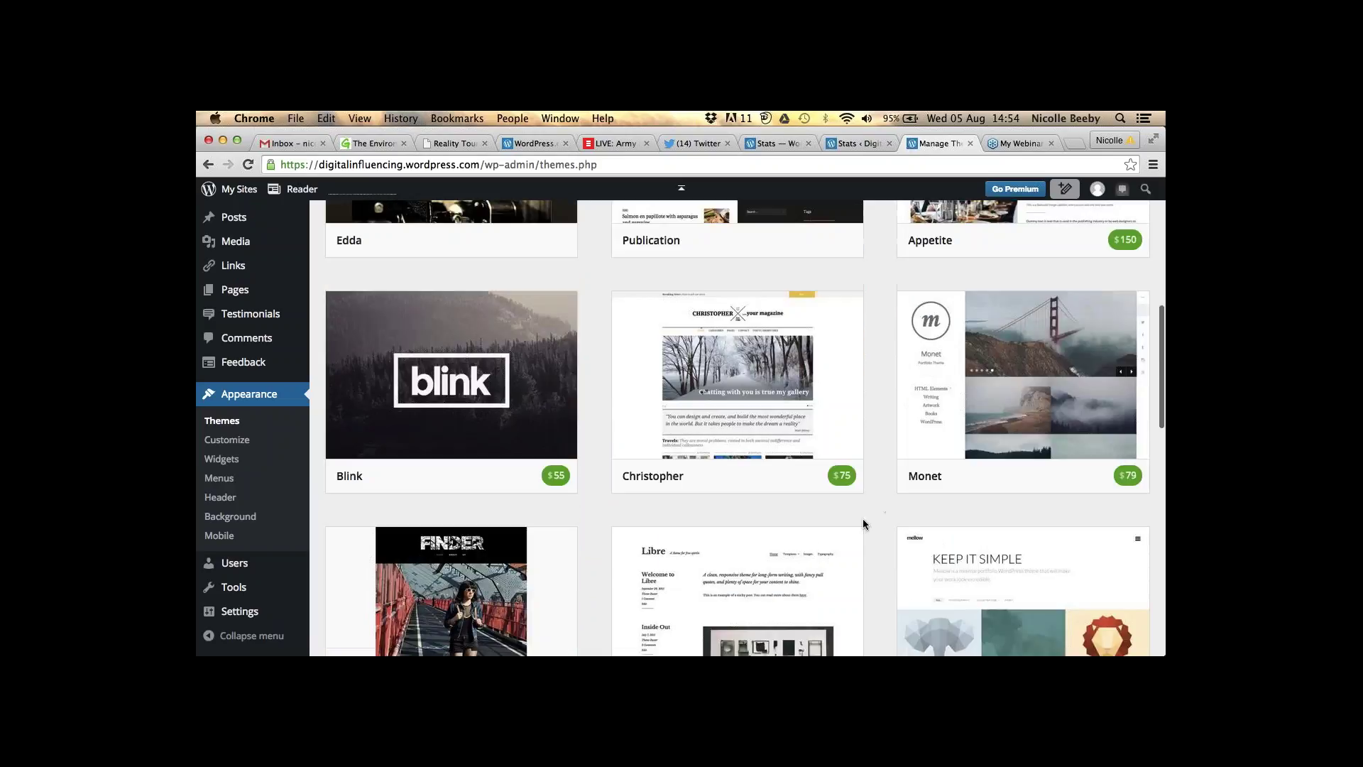
{"action": "scroll", "coordinate": [864, 524], "scroll_direction": "down", "scroll_amount": 1}
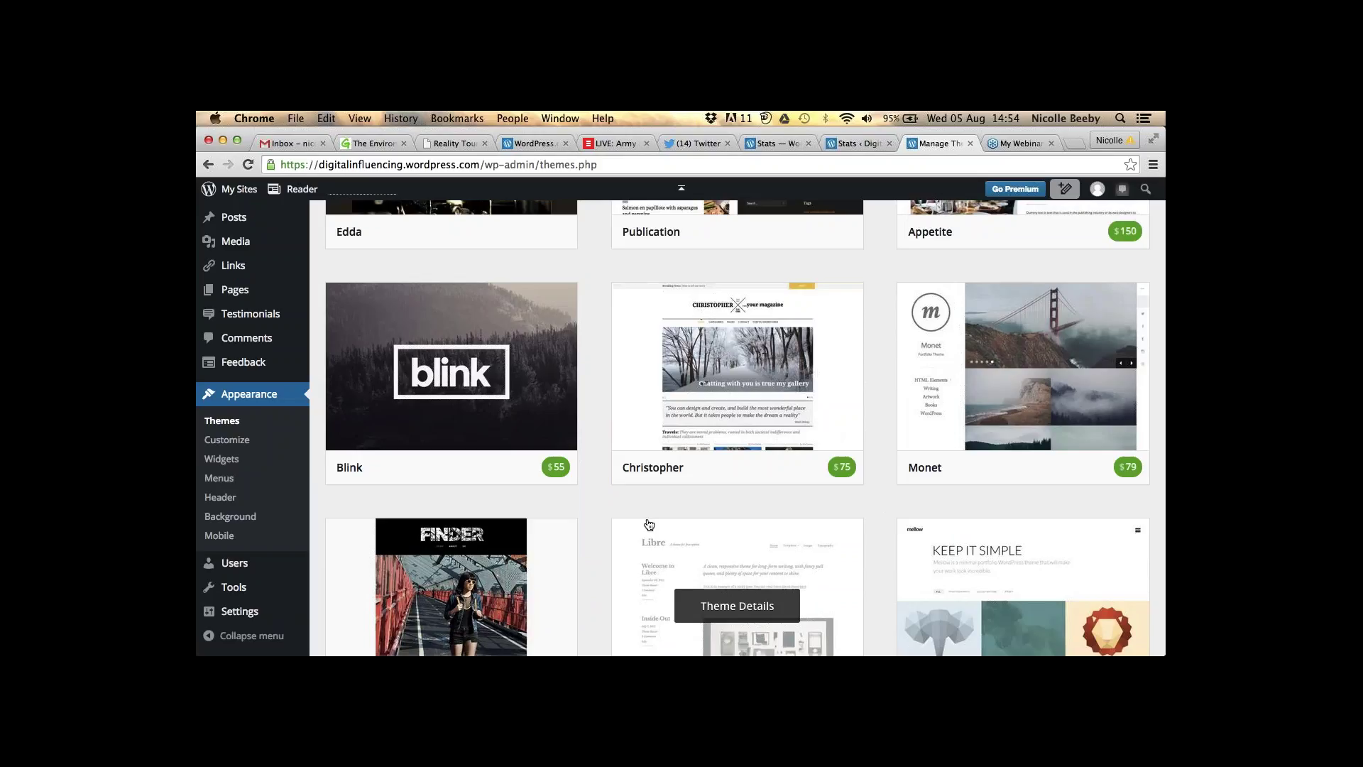
{"action": "scroll", "coordinate": [648, 524], "scroll_direction": "down", "scroll_amount": 1}
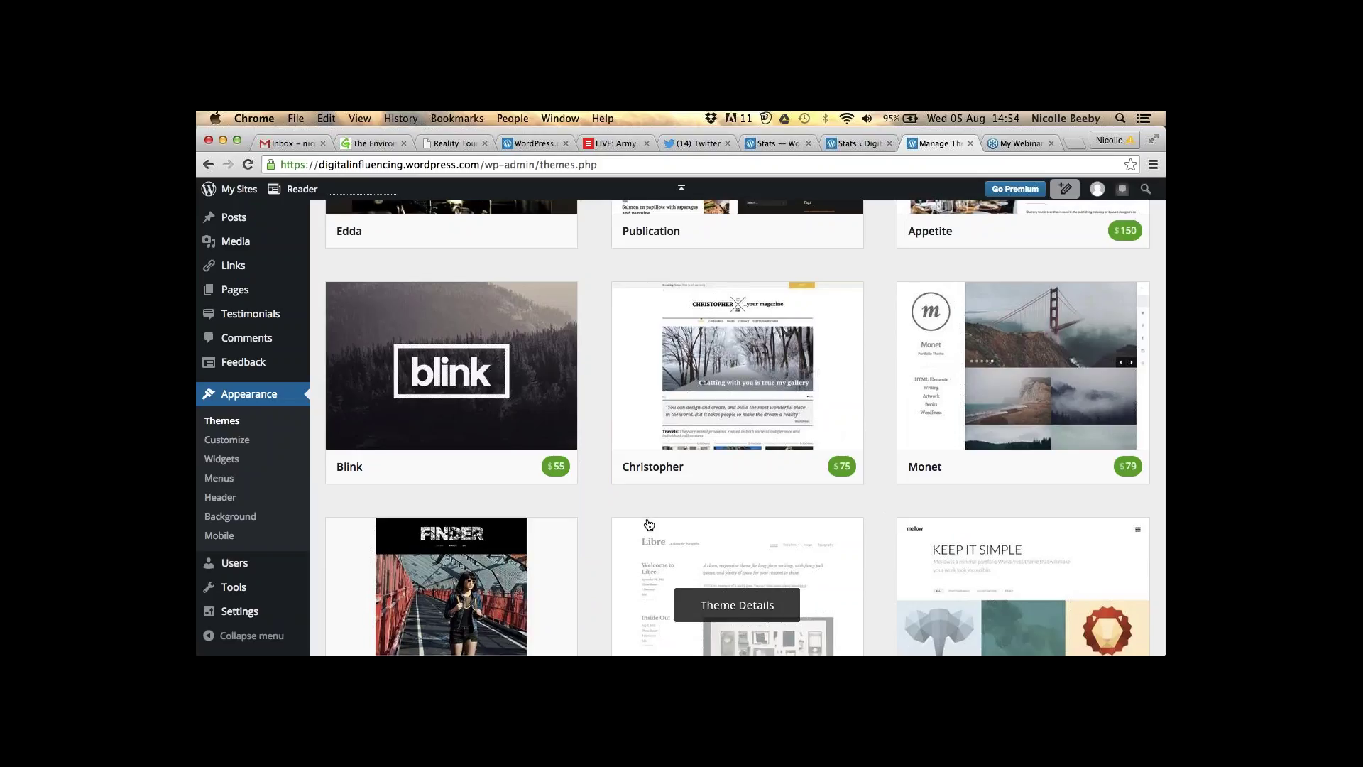
{"action": "scroll", "coordinate": [648, 524], "scroll_direction": "down", "scroll_amount": 3}
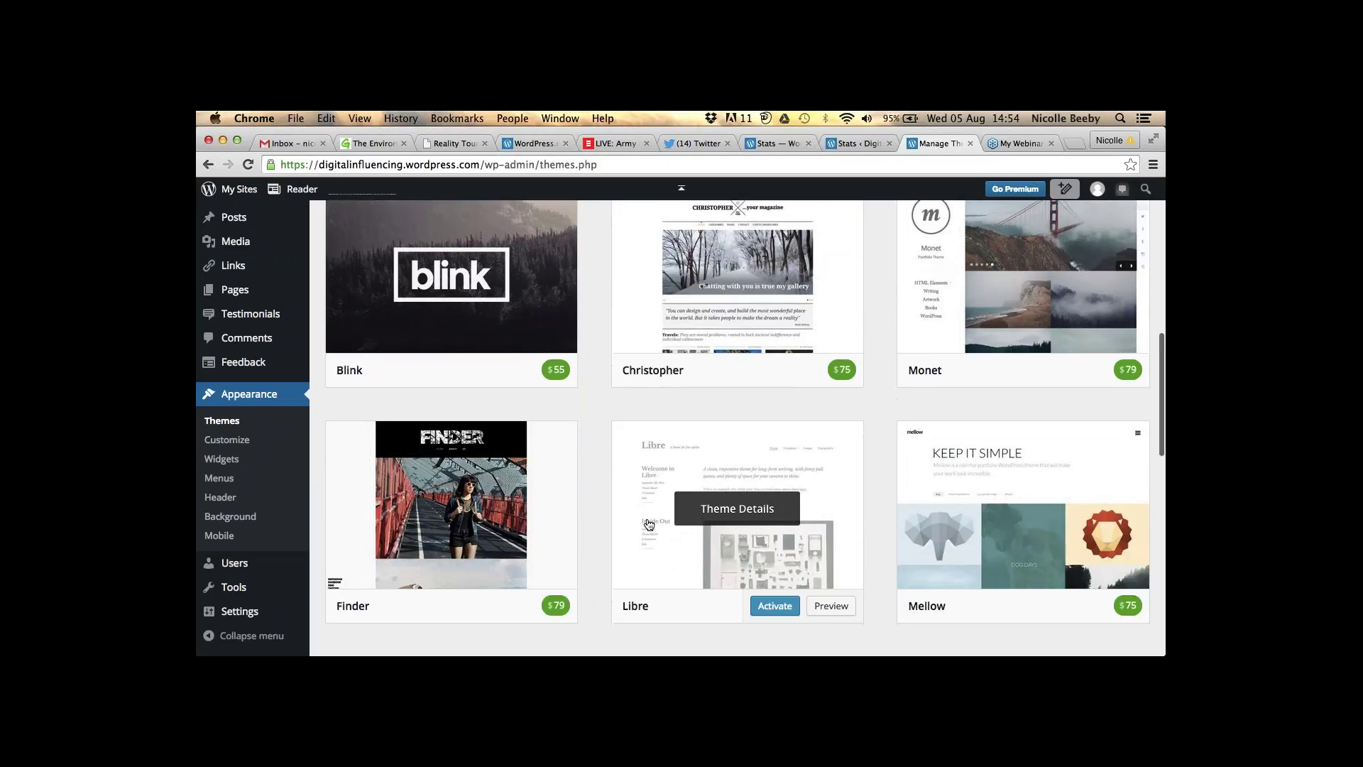
{"action": "scroll", "coordinate": [649, 524], "scroll_direction": "down", "scroll_amount": 2}
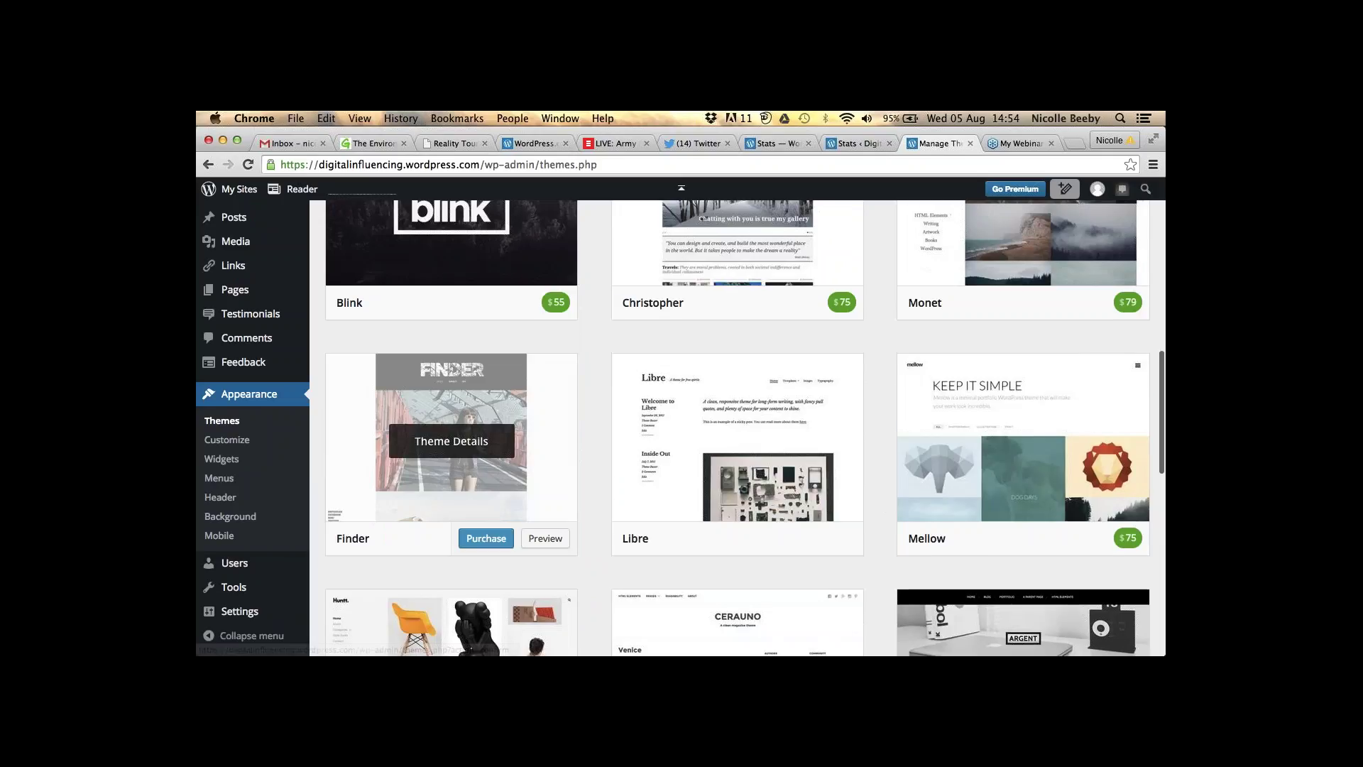
{"action": "scroll", "coordinate": [586, 628], "scroll_direction": "down", "scroll_amount": 2}
{"action": "scroll", "coordinate": [586, 628], "scroll_direction": "down", "scroll_amount": 5}
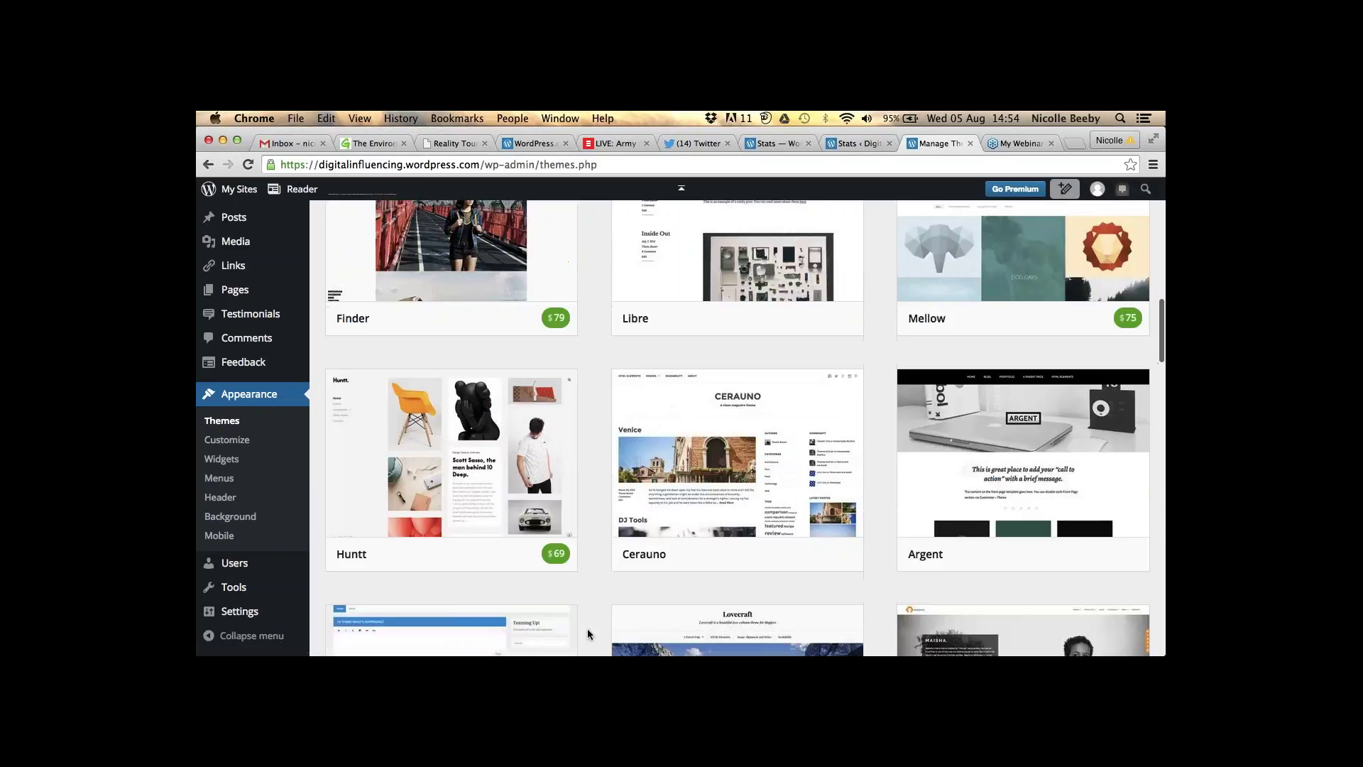
{"action": "scroll", "coordinate": [586, 632], "scroll_direction": "down", "scroll_amount": 2}
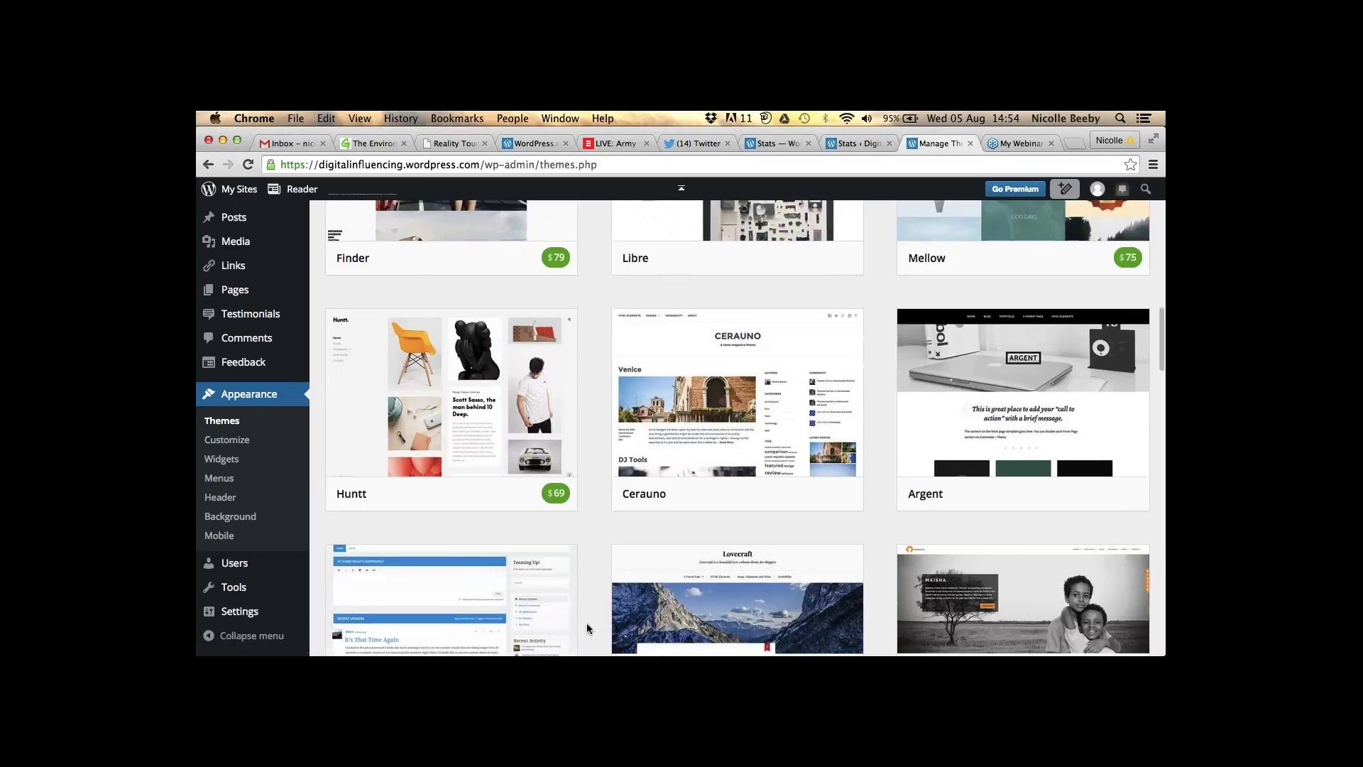
{"action": "scroll", "coordinate": [586, 628], "scroll_direction": "down", "scroll_amount": 10}
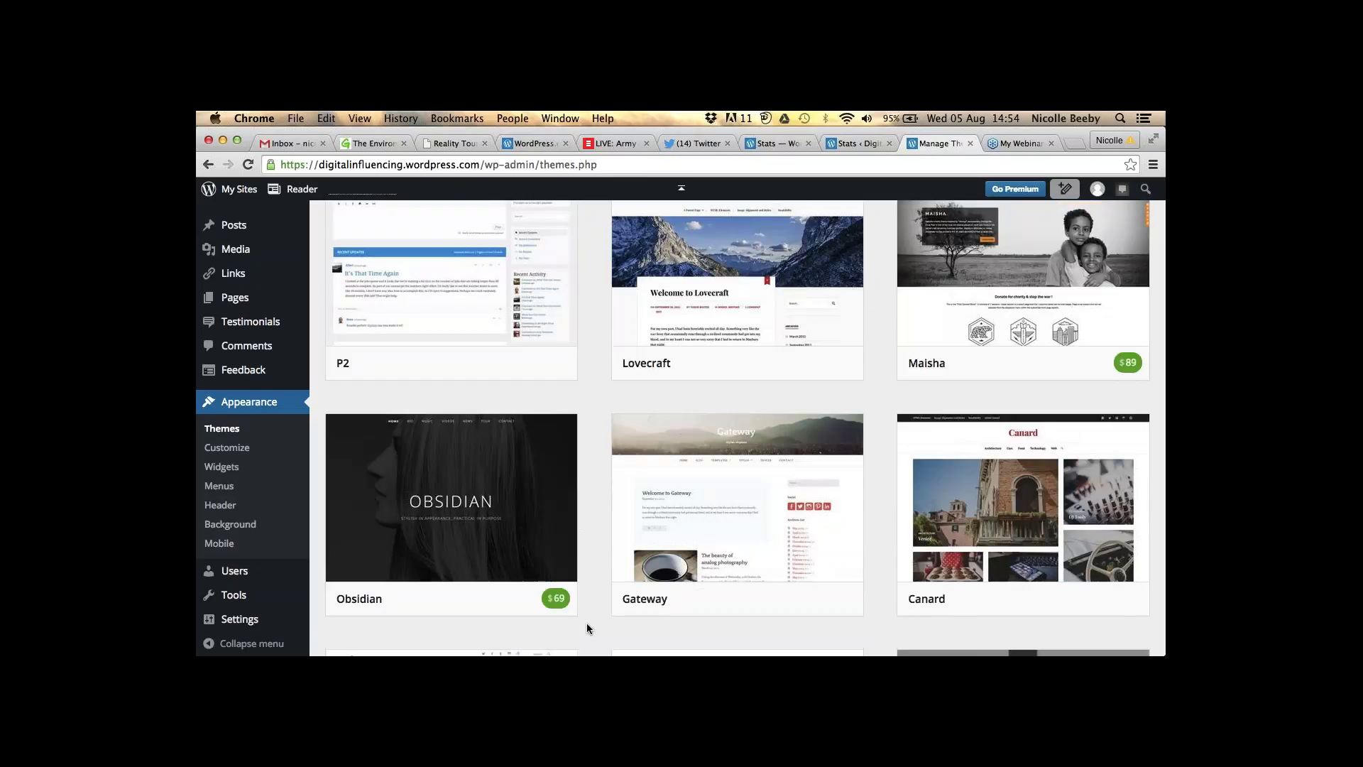
{"action": "scroll", "coordinate": [587, 628], "scroll_direction": "up", "scroll_amount": 12}
{"action": "scroll", "coordinate": [587, 628], "scroll_direction": "up", "scroll_amount": 8}
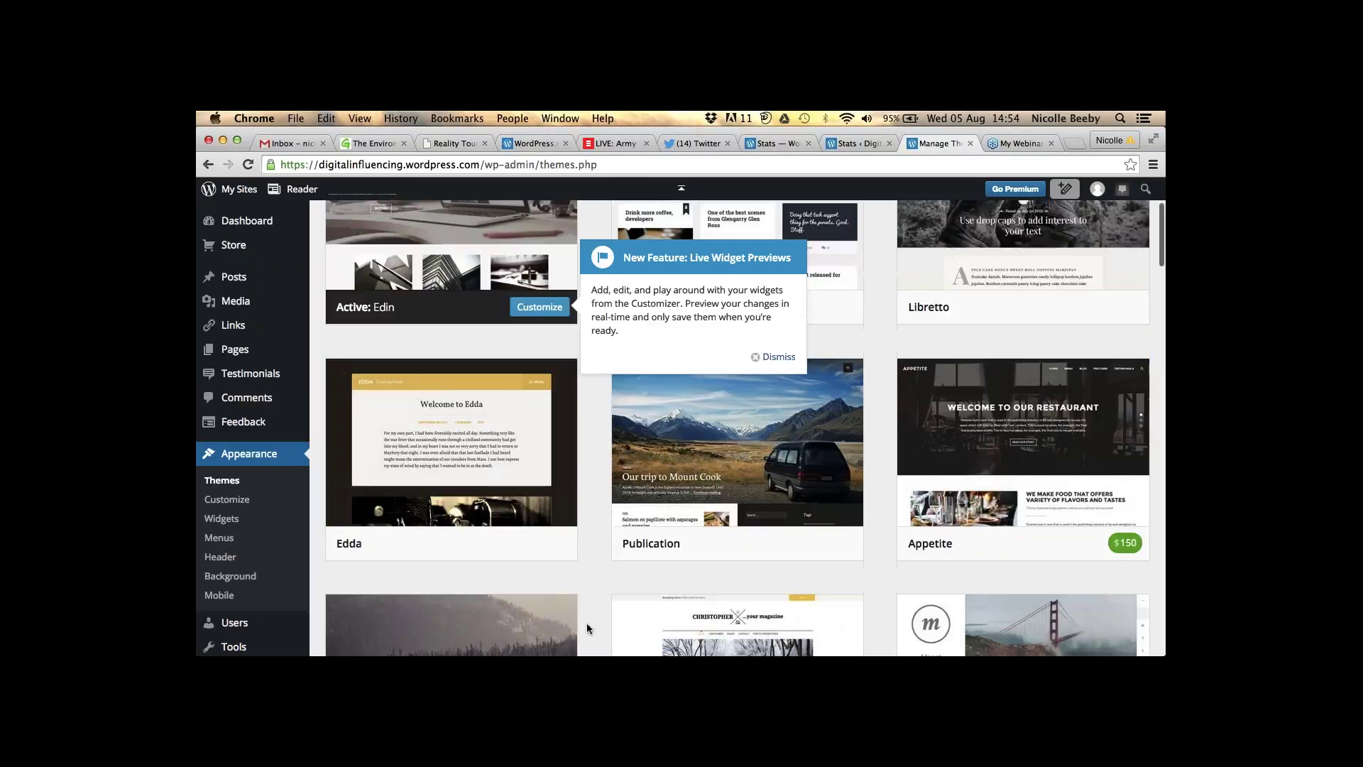
{"action": "scroll", "coordinate": [586, 623], "scroll_direction": "up", "scroll_amount": 3}
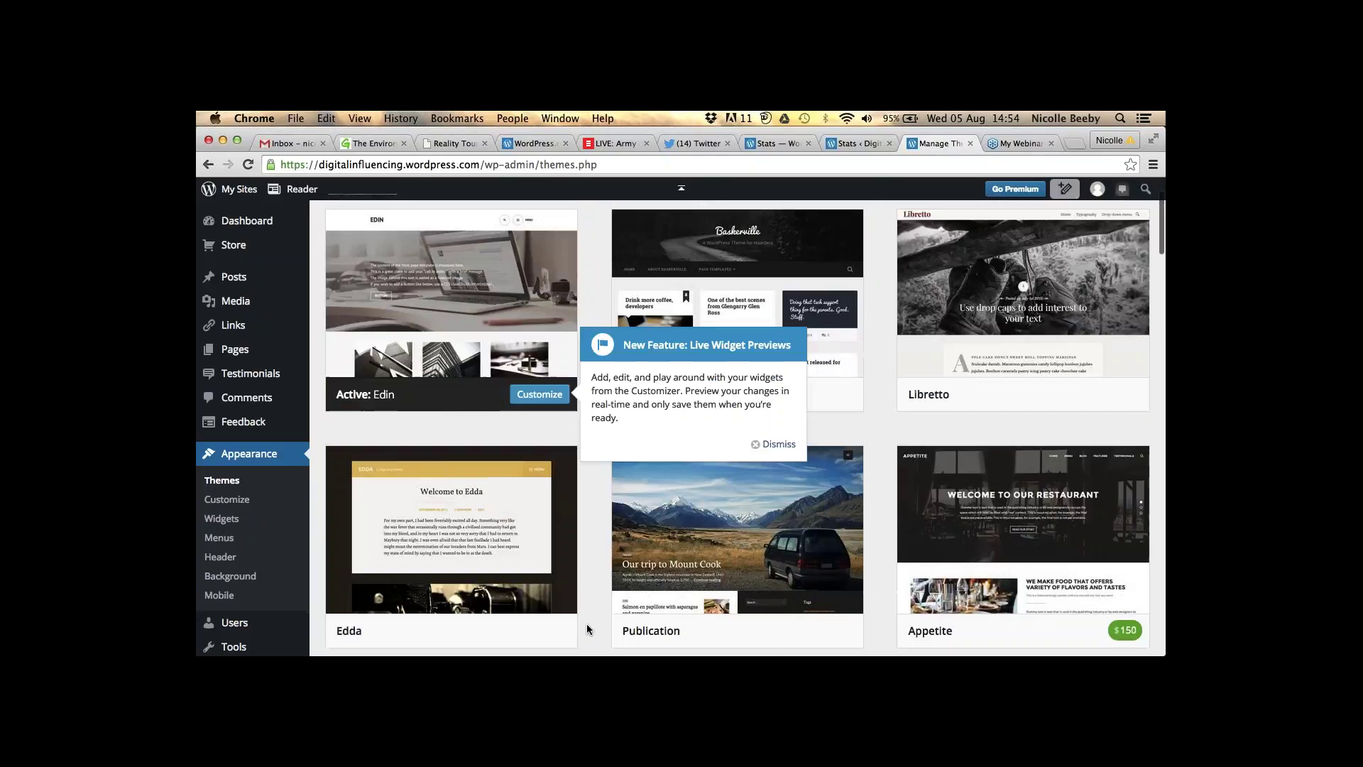
{"action": "scroll", "coordinate": [587, 624], "scroll_direction": "up", "scroll_amount": 1}
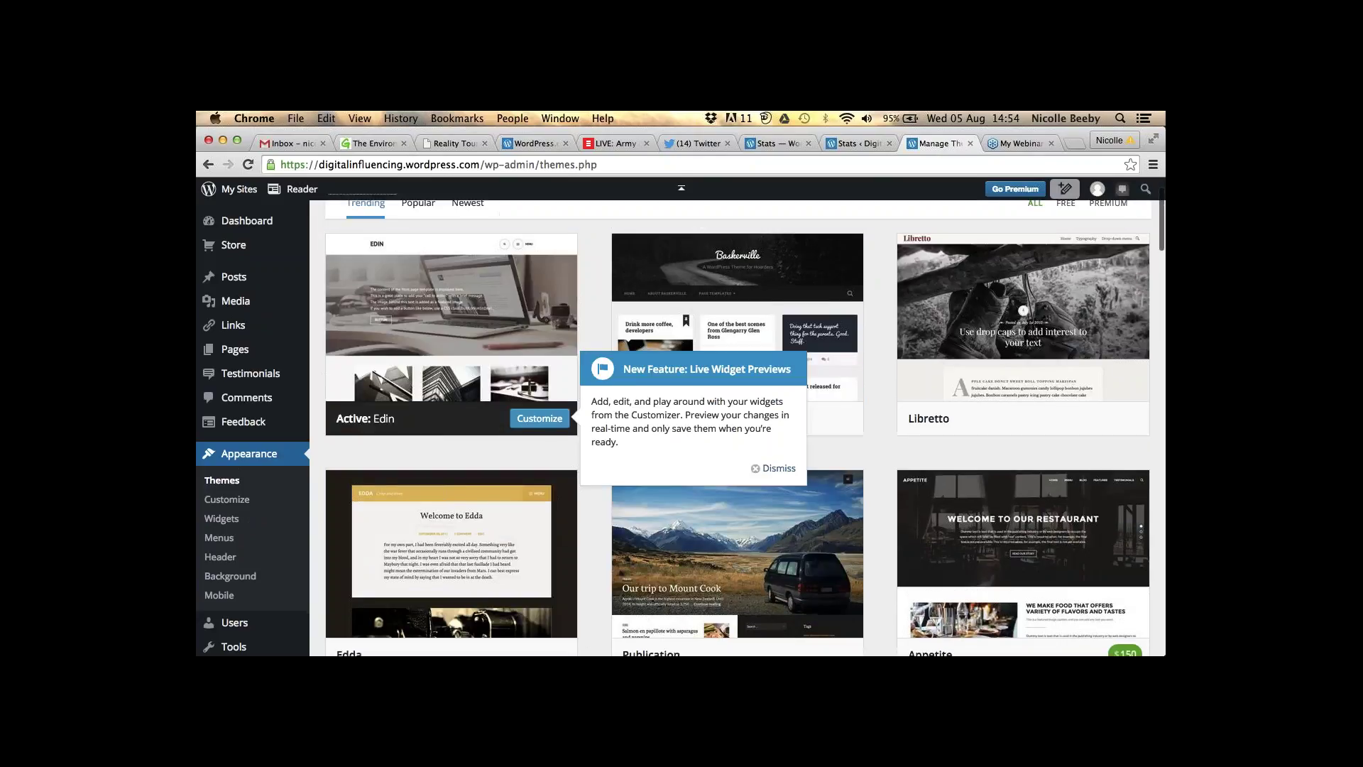
{"action": "scroll", "coordinate": [587, 624], "scroll_direction": "up", "scroll_amount": 3}
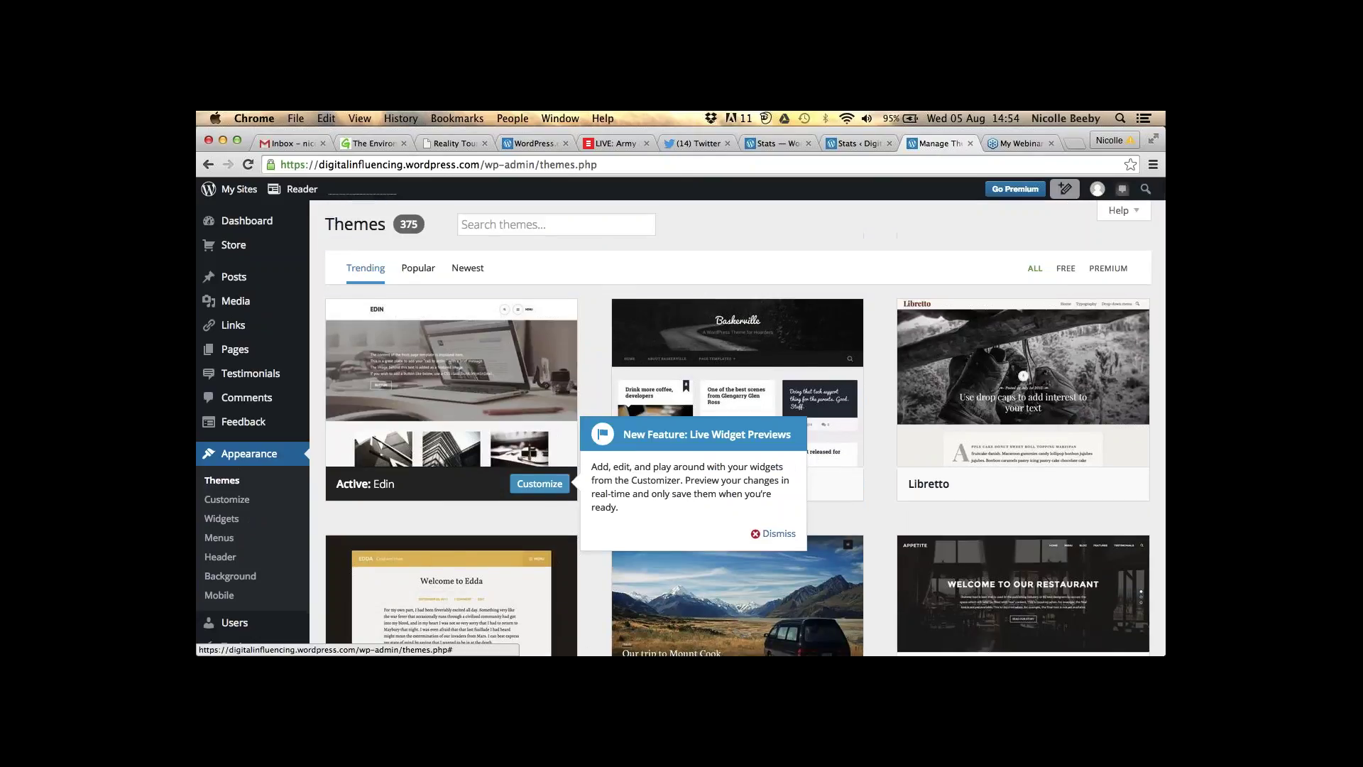
{"action": "left_click", "coordinate": [763, 533]}
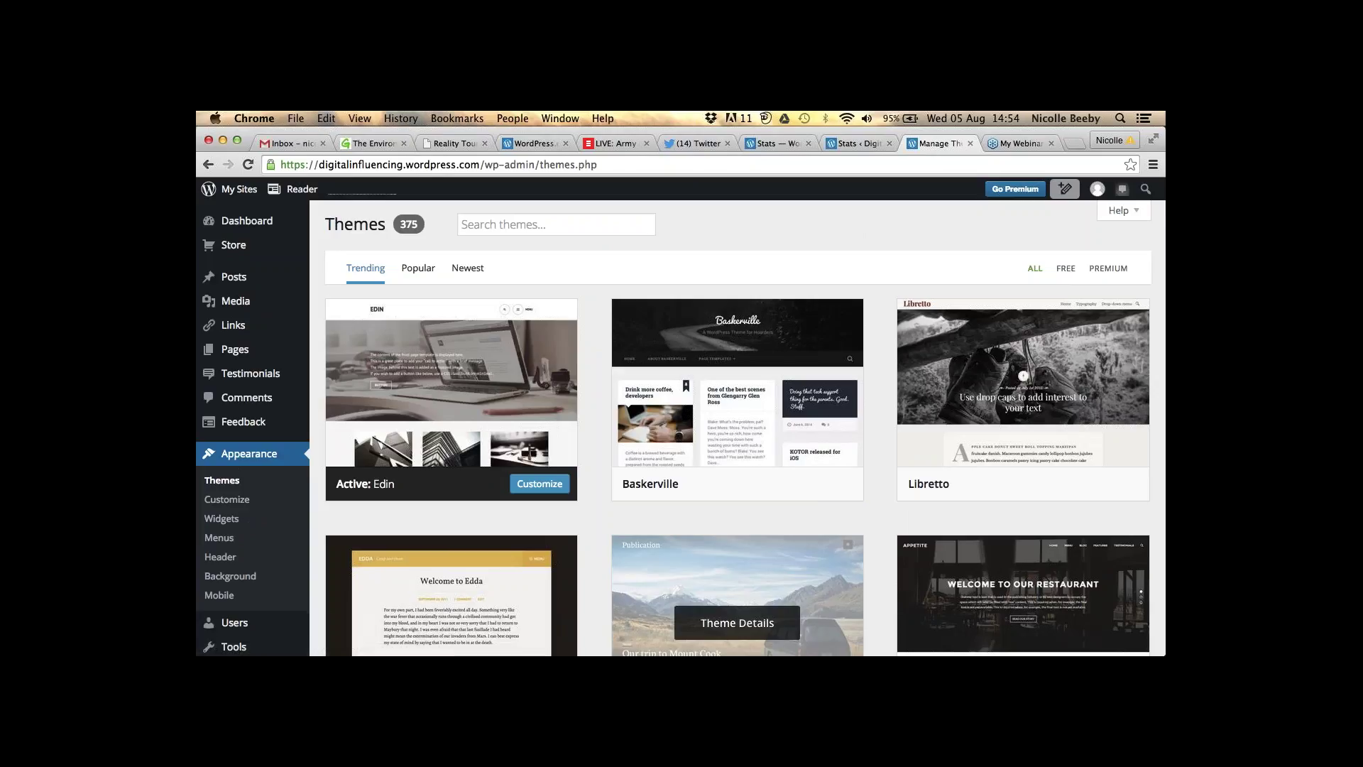
{"action": "mouse_move", "coordinate": [741, 452]}
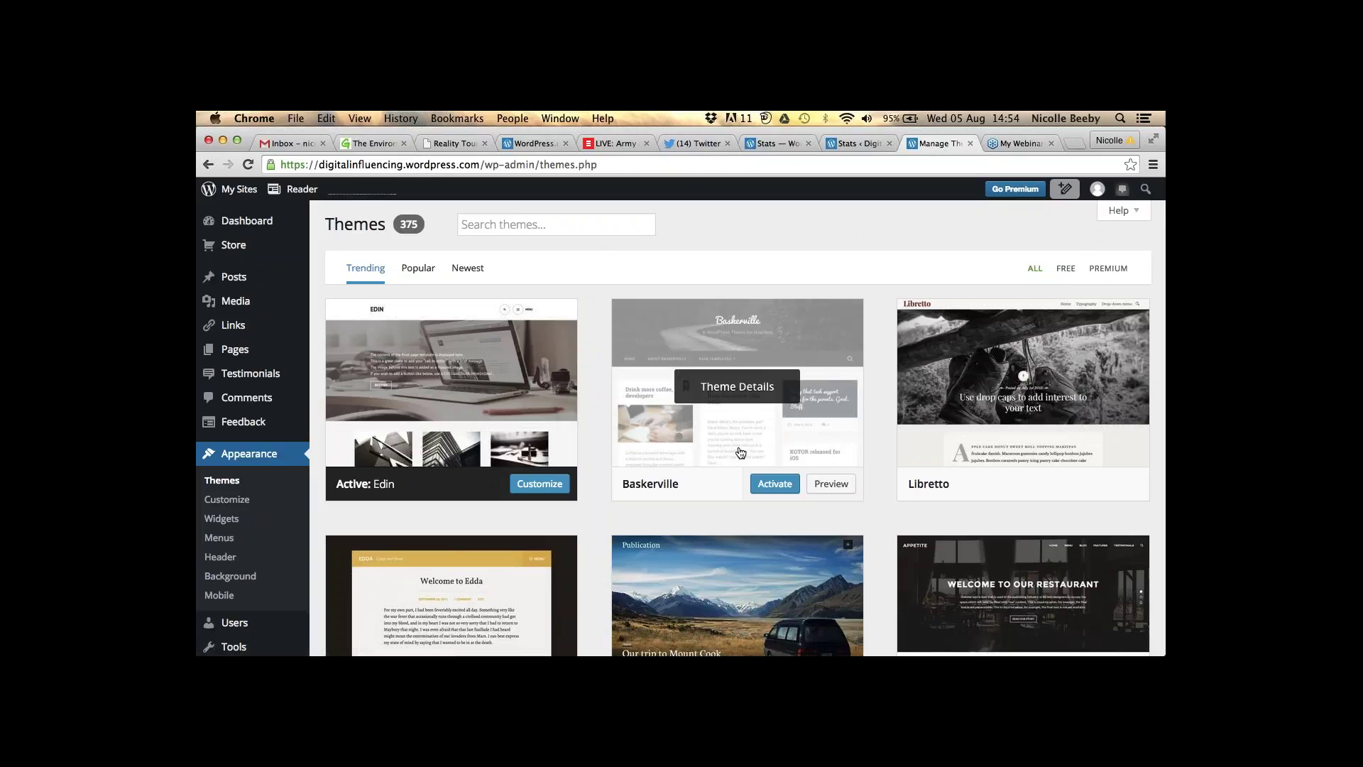
- Activate Baskerville, then open the Customizer's Header Image section
{"action": "left_click", "coordinate": [769, 490]}
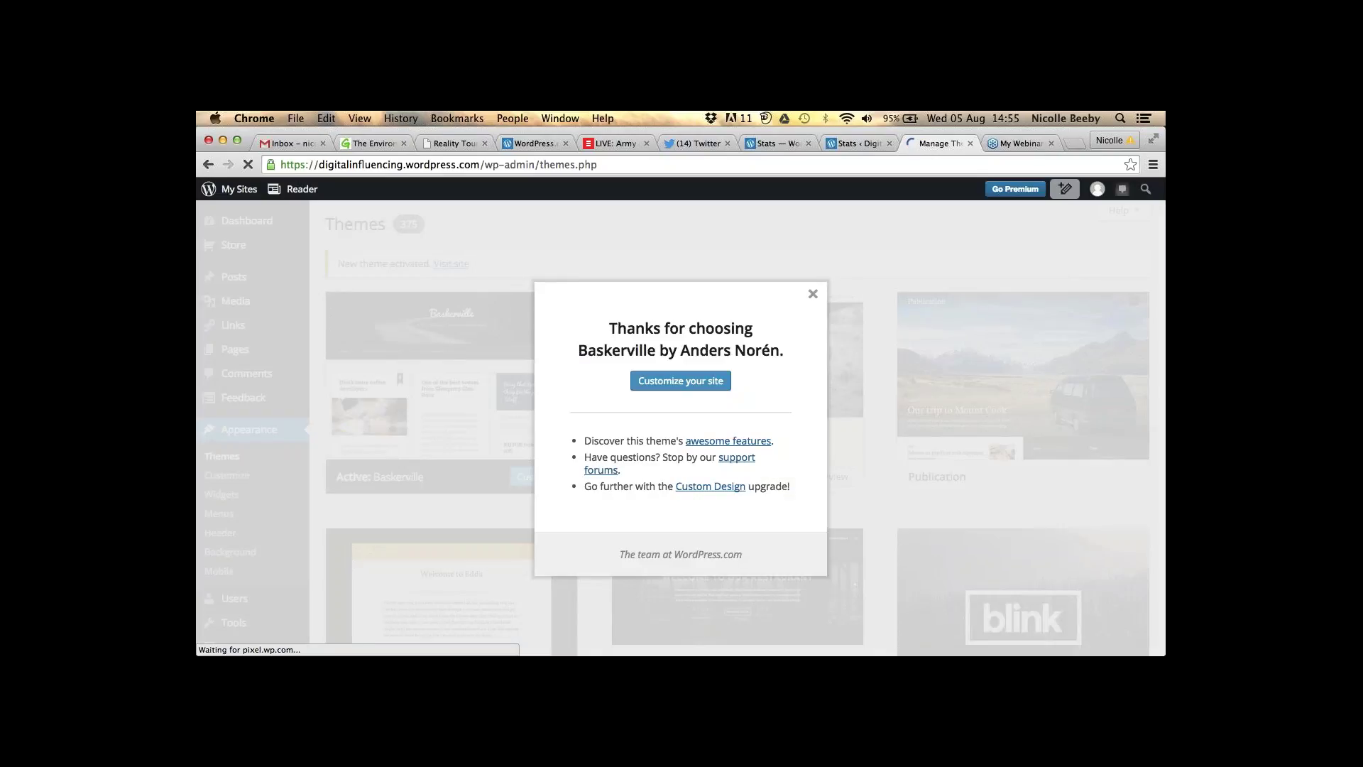
{"action": "left_click", "coordinate": [665, 381]}
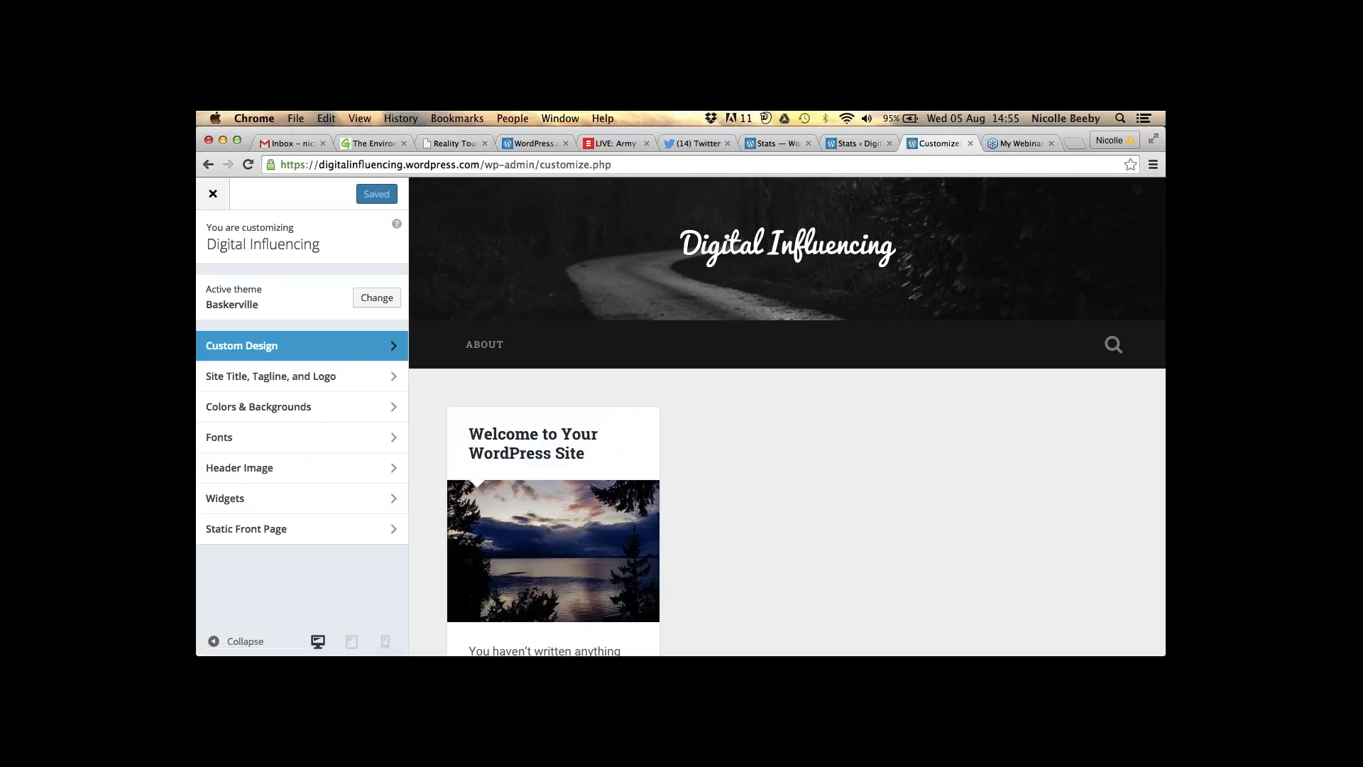
{"action": "left_click", "coordinate": [309, 468]}
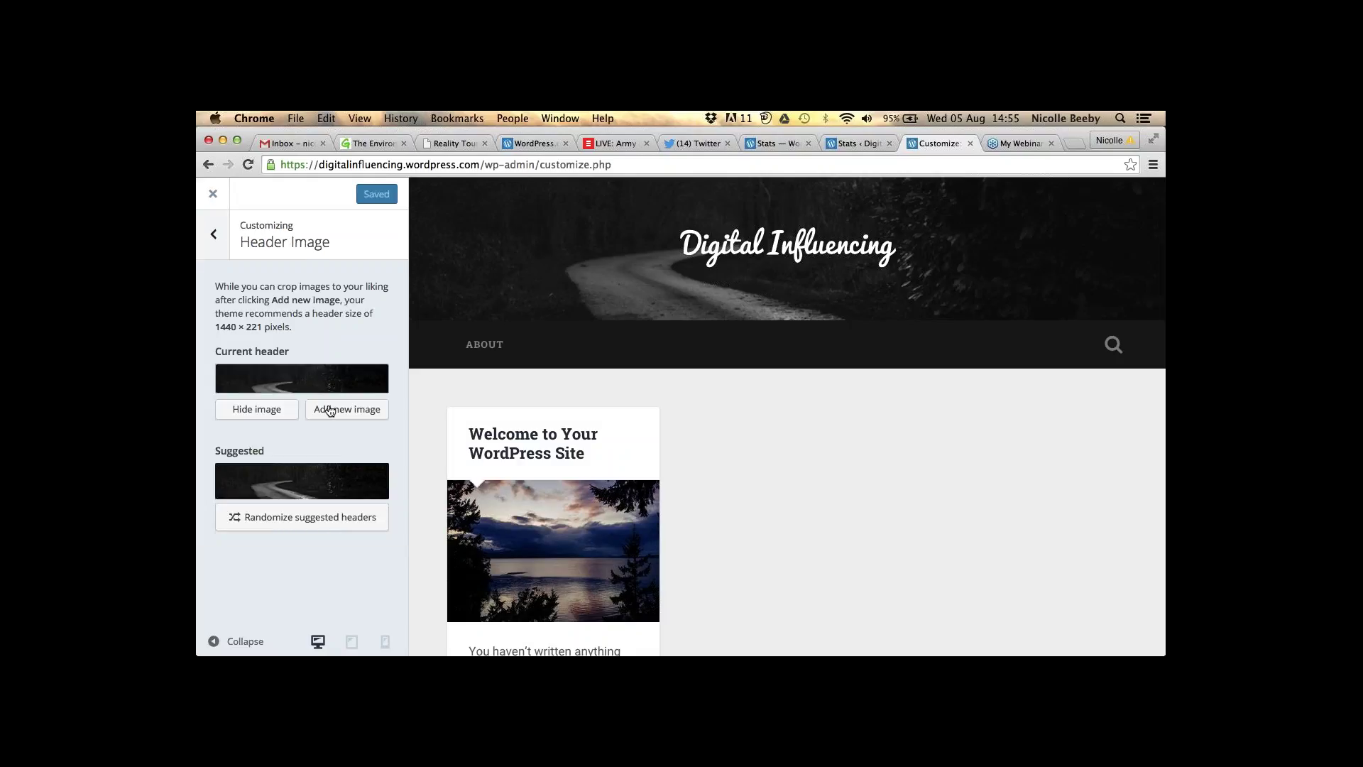
- Upload Accessresize.jpg from Documents > Oxfam as the new header image
{"action": "left_click", "coordinate": [330, 410]}
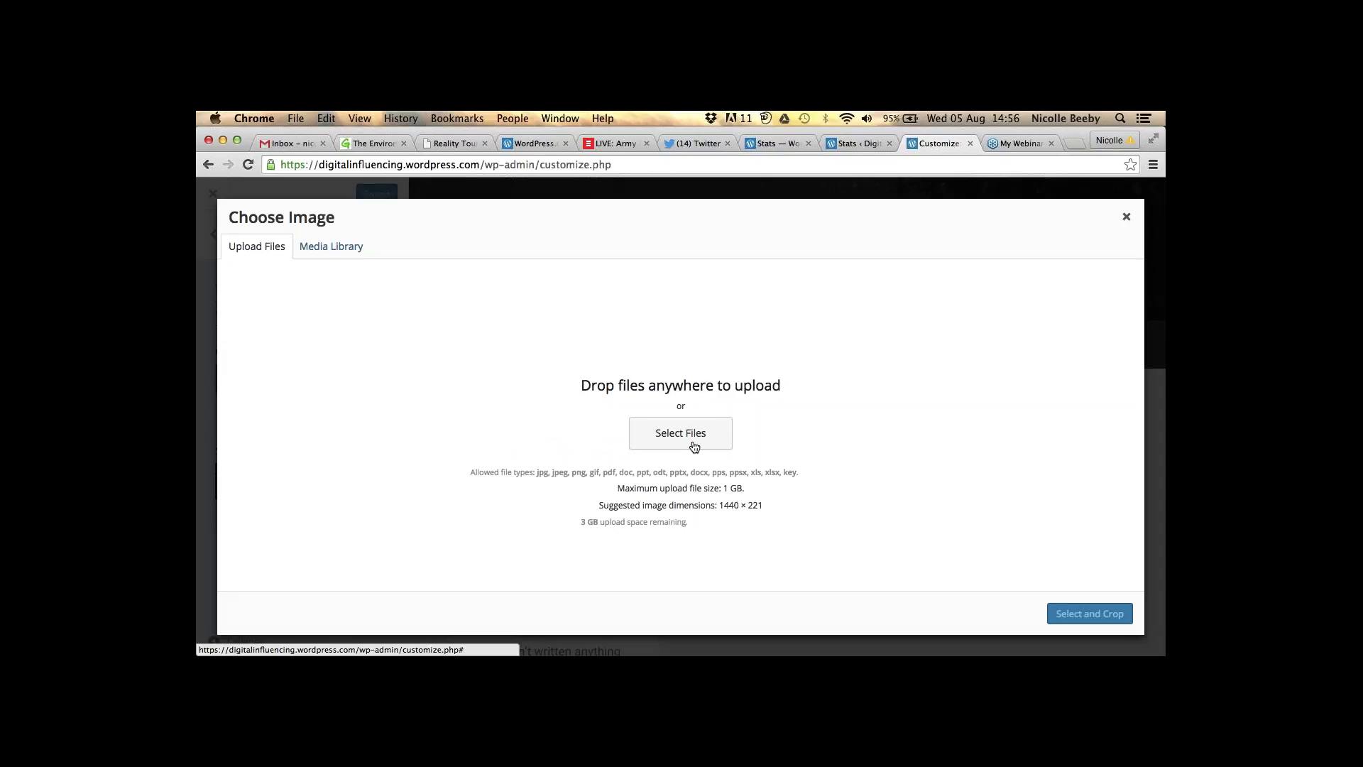
{"action": "left_click", "coordinate": [694, 445]}
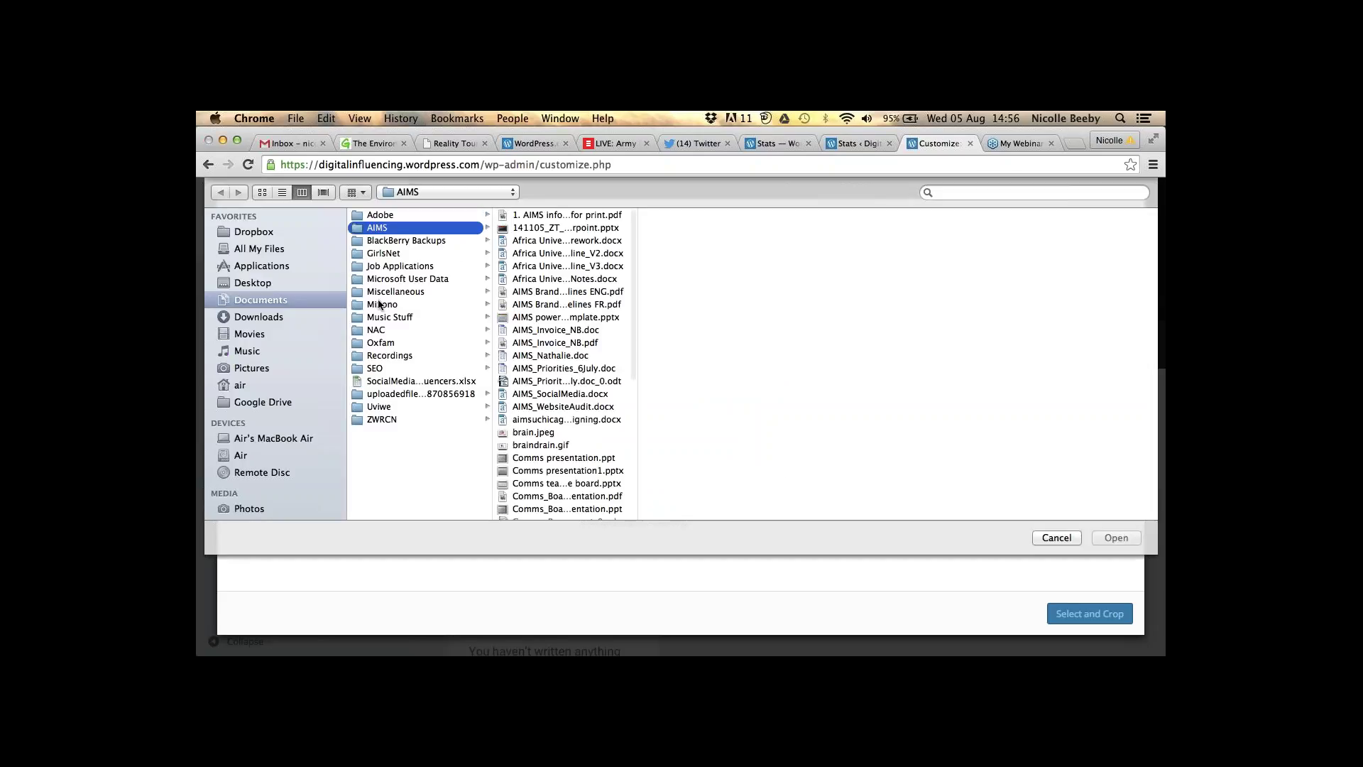
{"action": "left_click", "coordinate": [388, 345]}
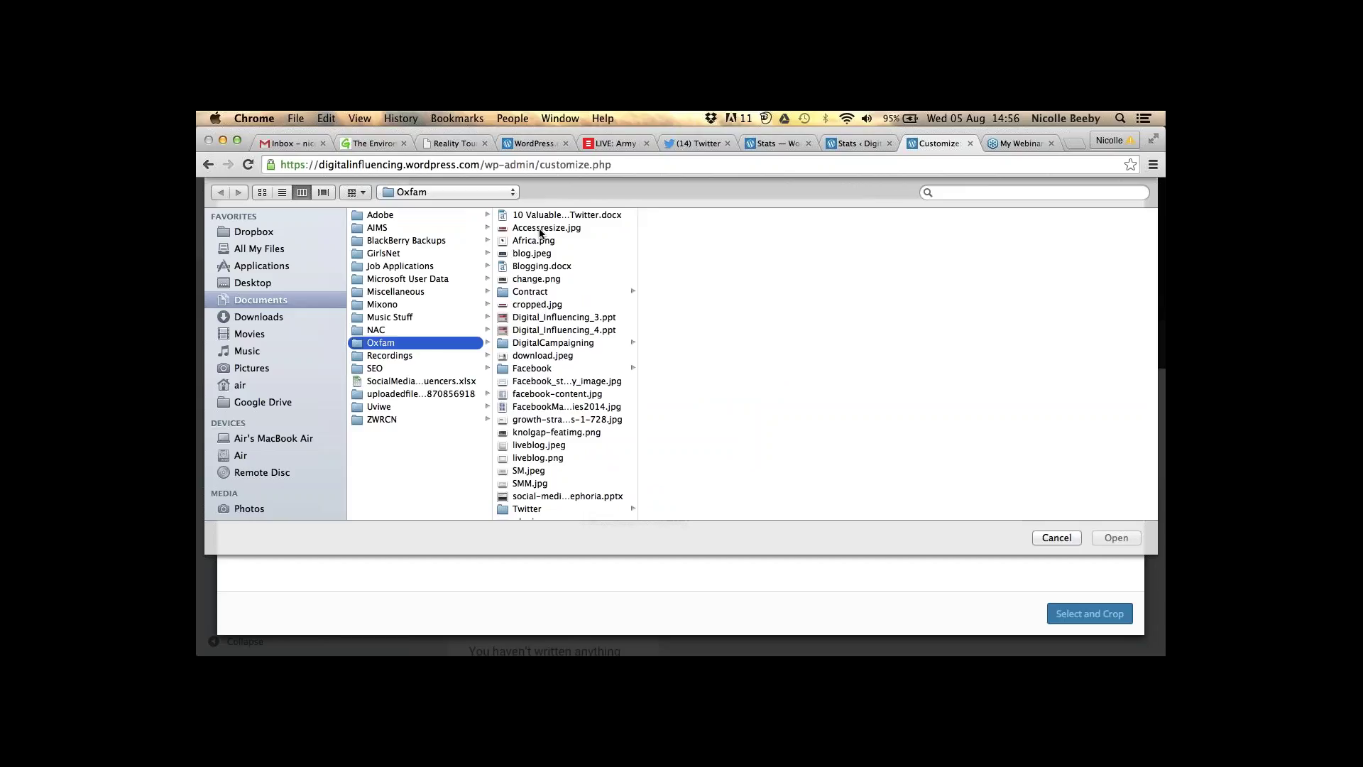
{"action": "left_click", "coordinate": [543, 228]}
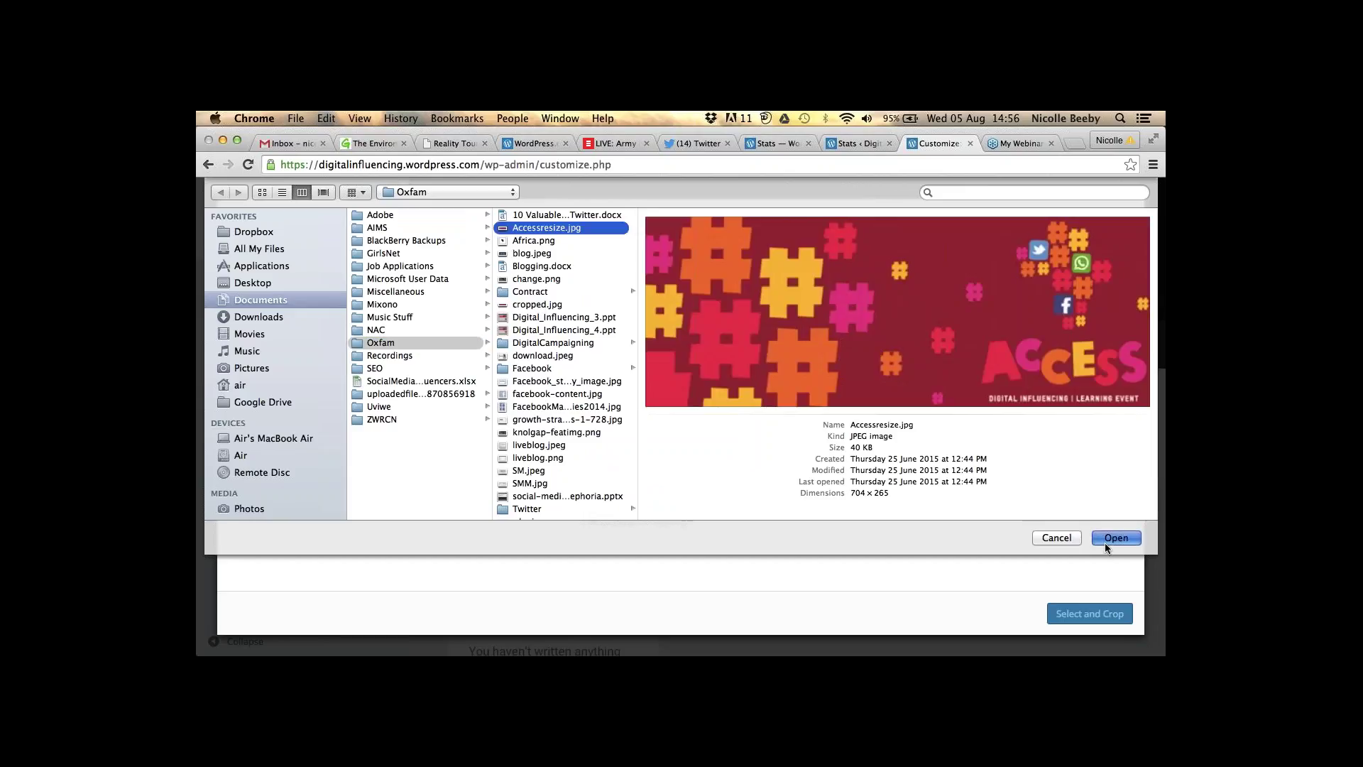
{"action": "left_click", "coordinate": [1105, 543]}
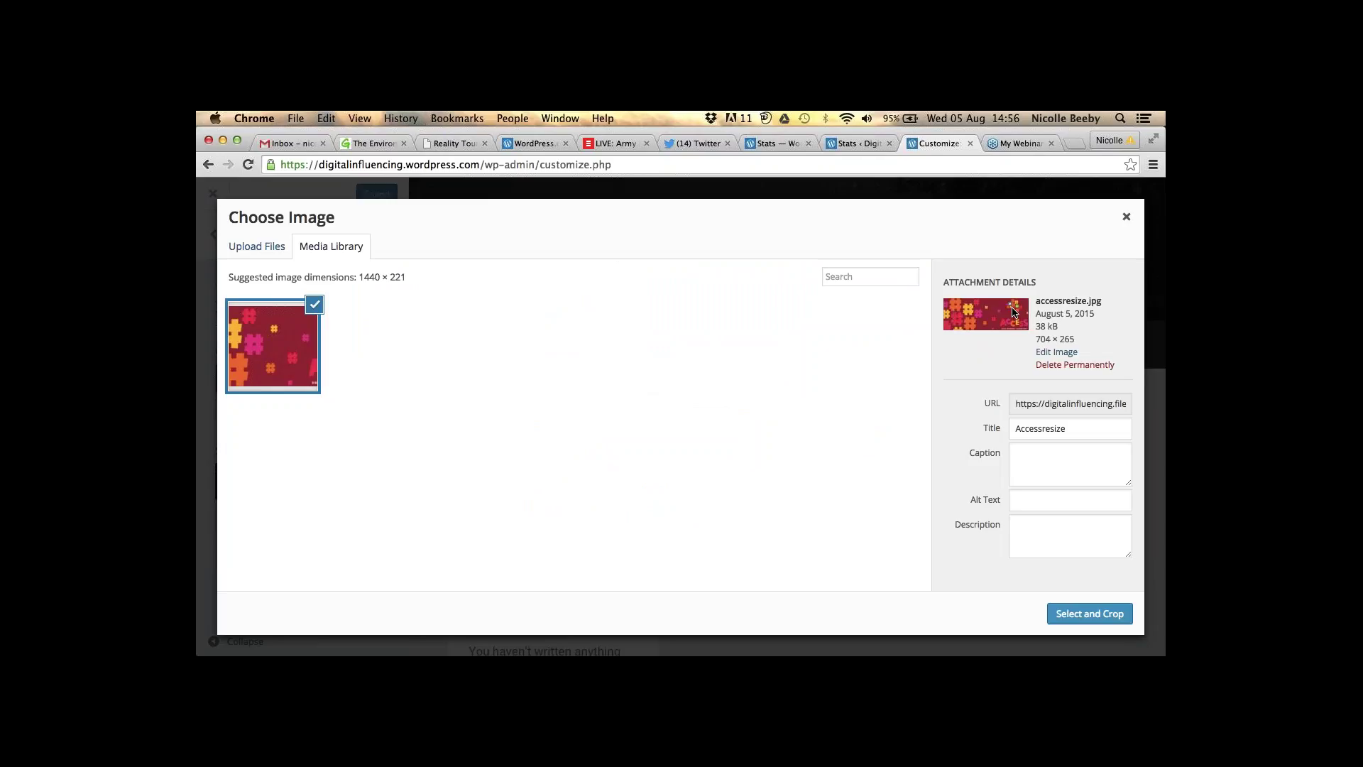
- Replace the header image's title with 'Digital Influencing'
{"action": "left_click", "coordinate": [1067, 429]}
{"action": "left_click_drag", "start_coordinate": [1068, 428], "coordinate": [1002, 436]}
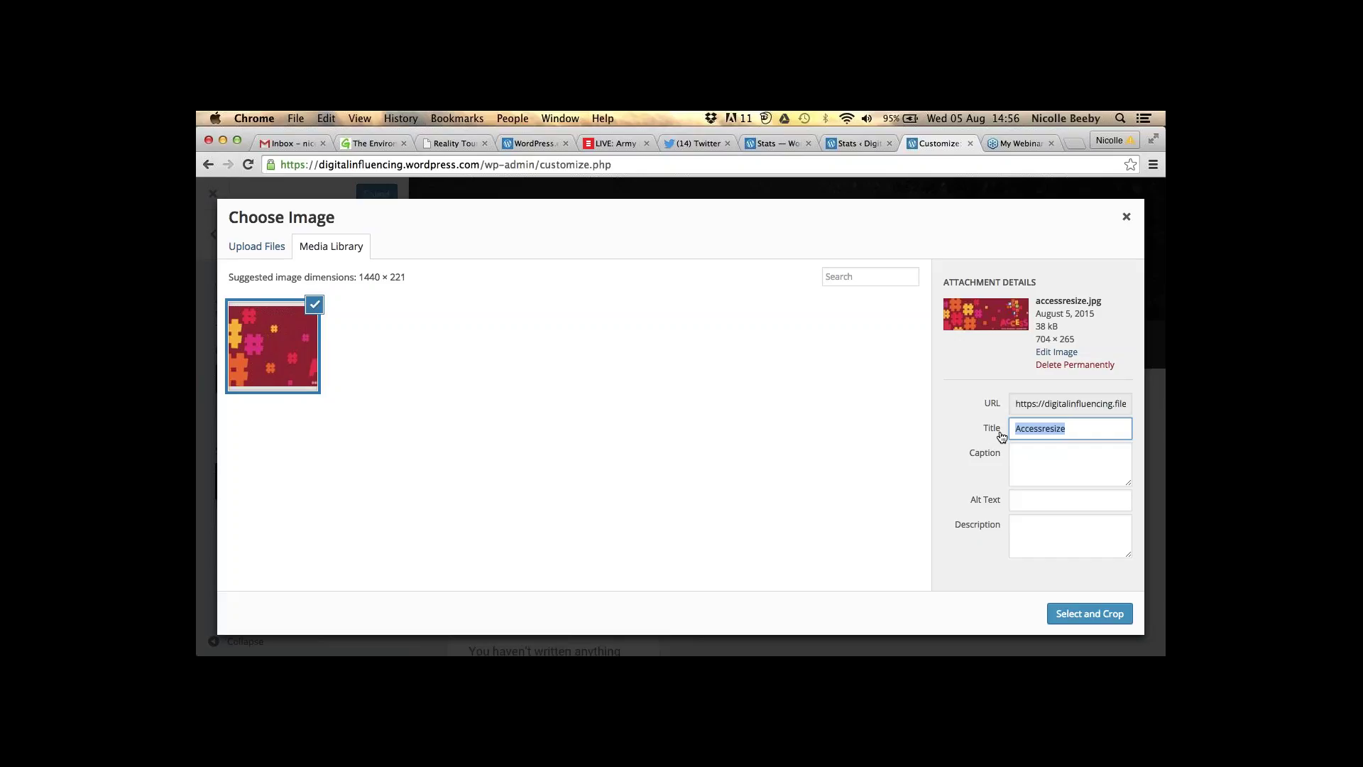
{"action": "type", "text": "Digital Influencing"}
{"action": "left_click", "coordinate": [1055, 478]}
- Set the image's alt text to 'digital influencing' and select it for cropping
{"action": "left_click", "coordinate": [1041, 501]}
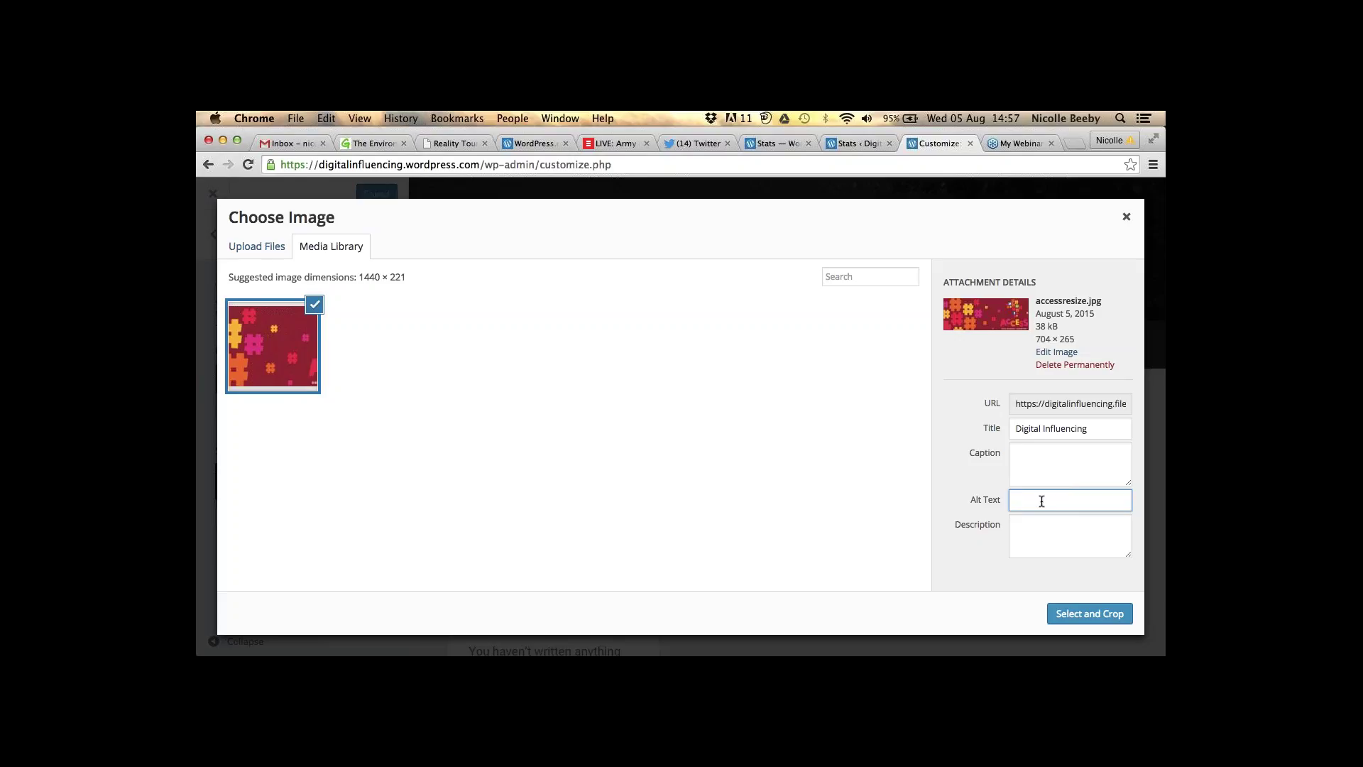
{"action": "type", "text": "digital influencing"}
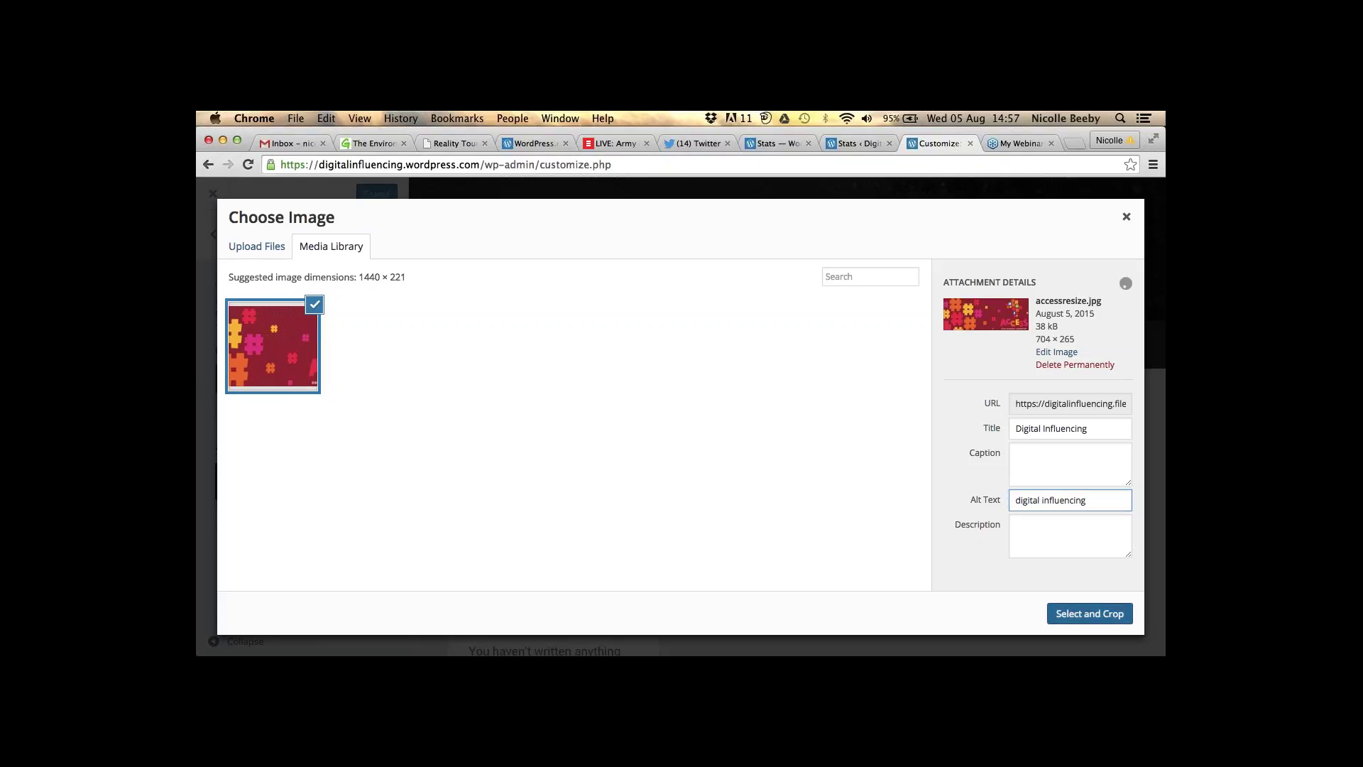
{"action": "left_click", "coordinate": [1090, 614]}
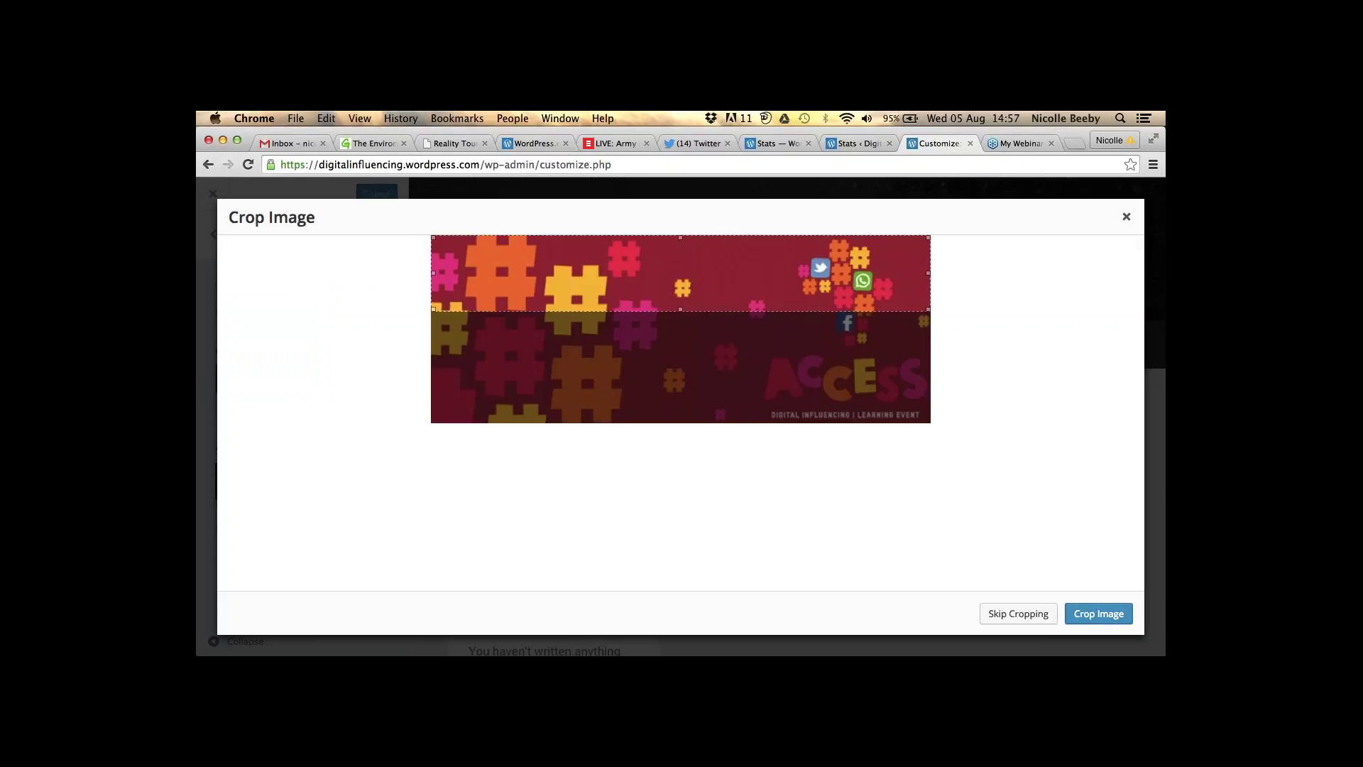
- Shift the crop area lower on the ACCESS banner and apply it as the site header
{"action": "left_click_drag", "start_coordinate": [825, 277], "coordinate": [913, 400]}
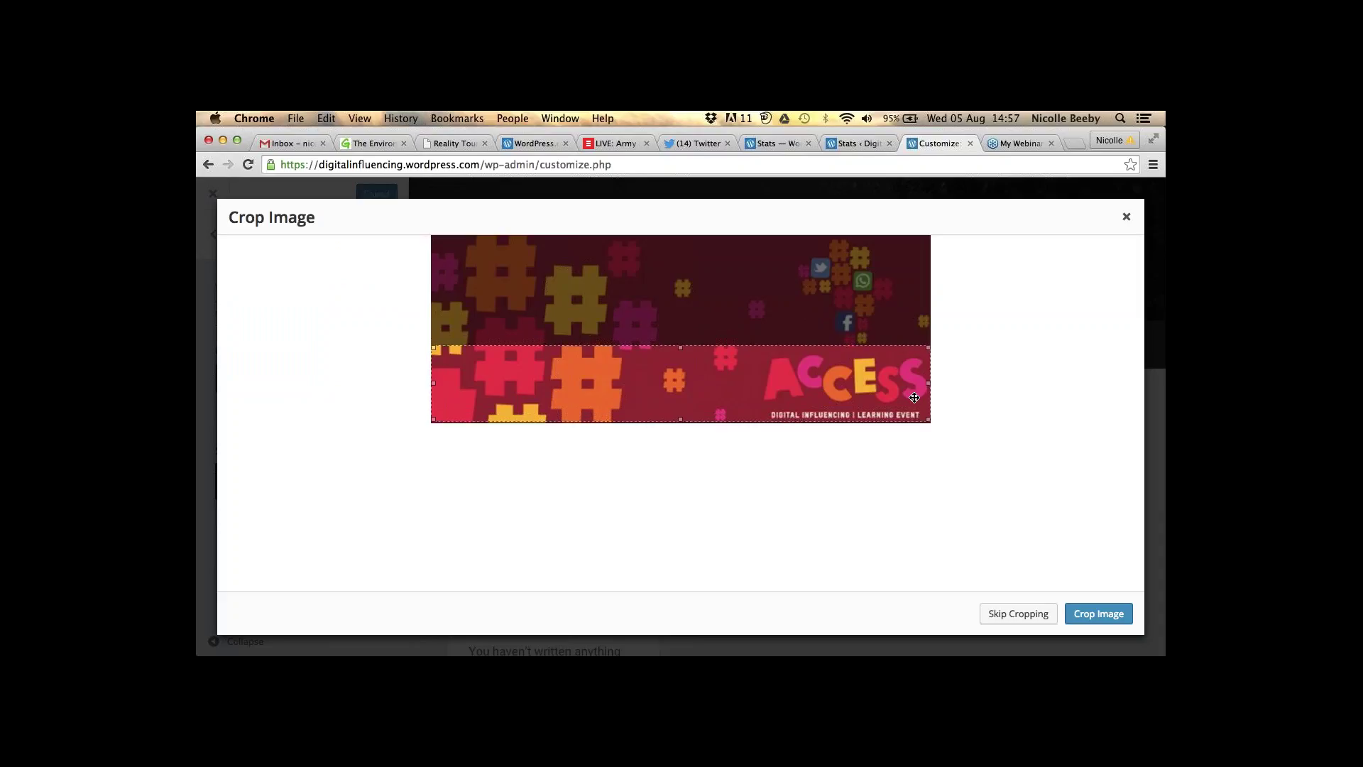
{"action": "left_click", "coordinate": [1098, 613]}
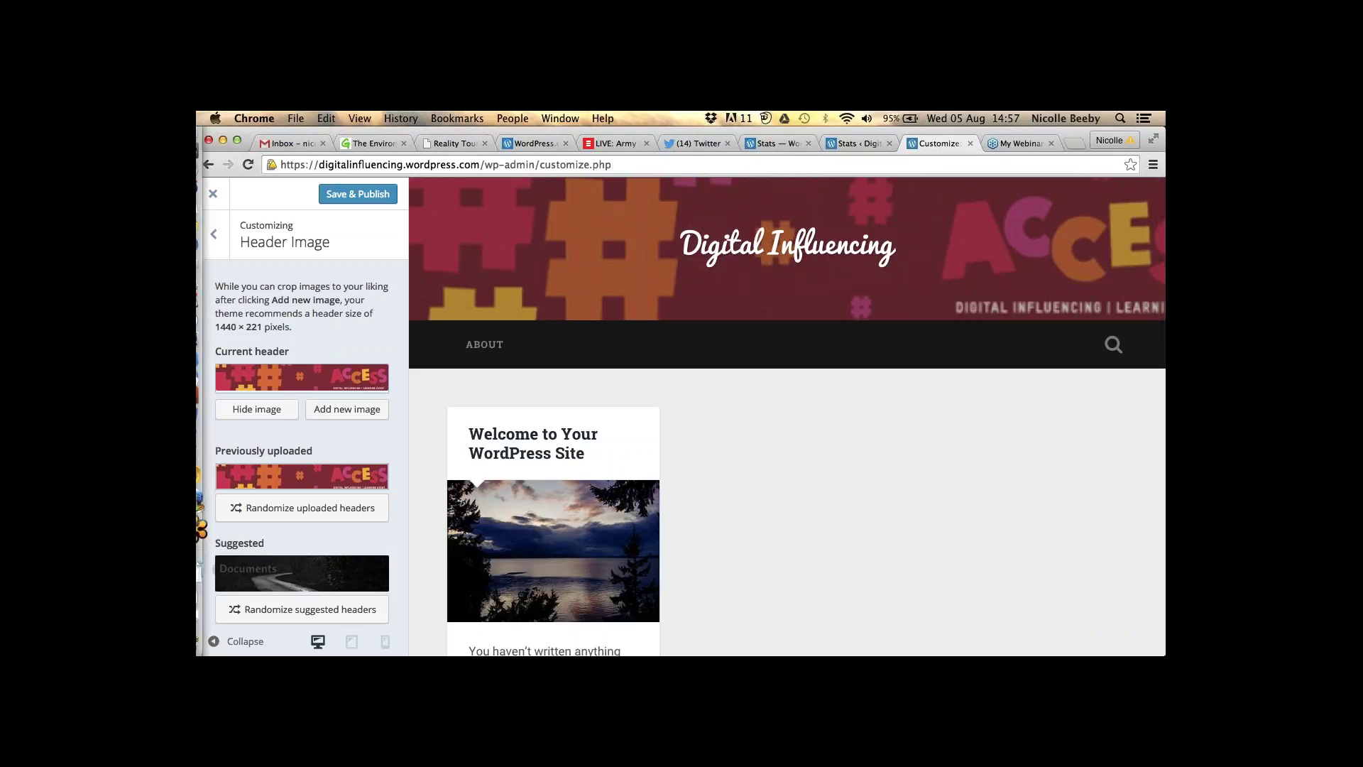
{"action": "left_click", "coordinate": [214, 235]}
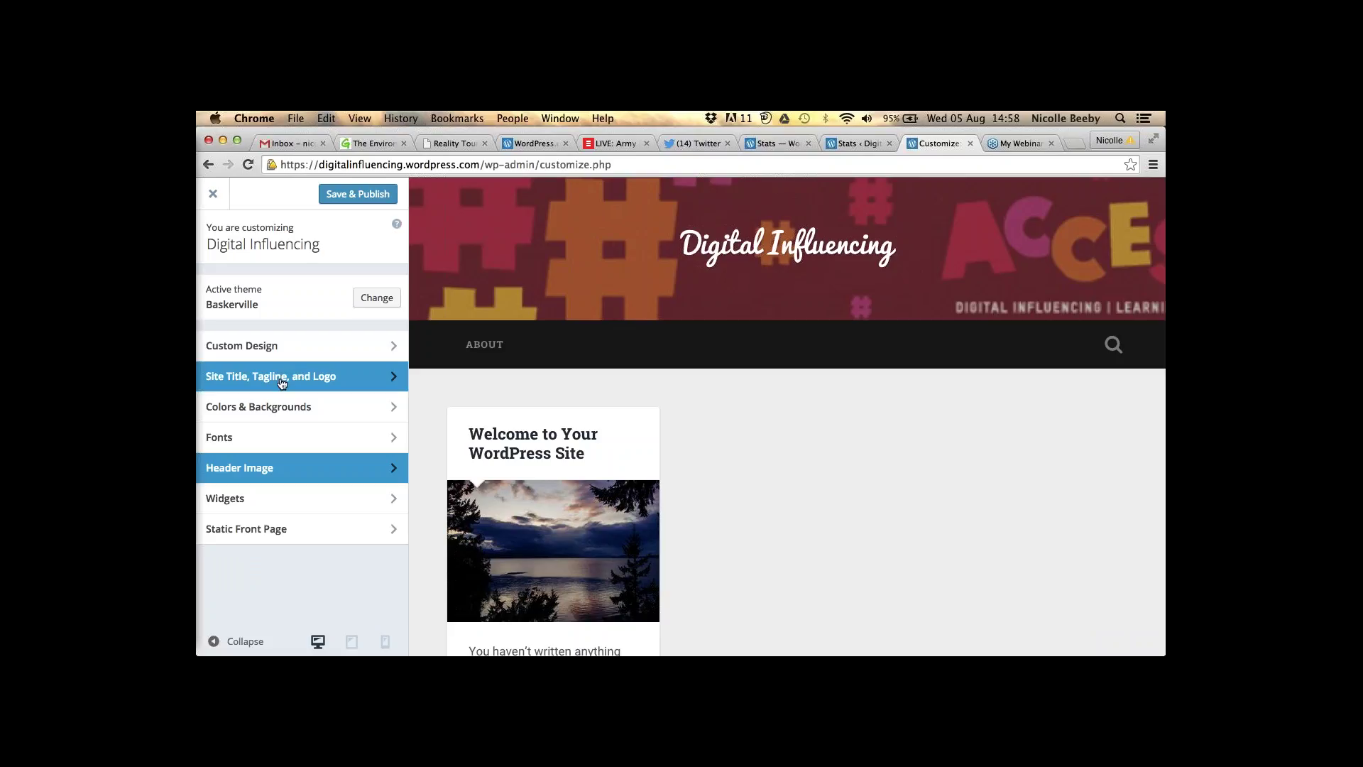
- Upload Africa.png from the Oxfam folder as the site logo image
{"action": "left_click", "coordinate": [282, 383]}
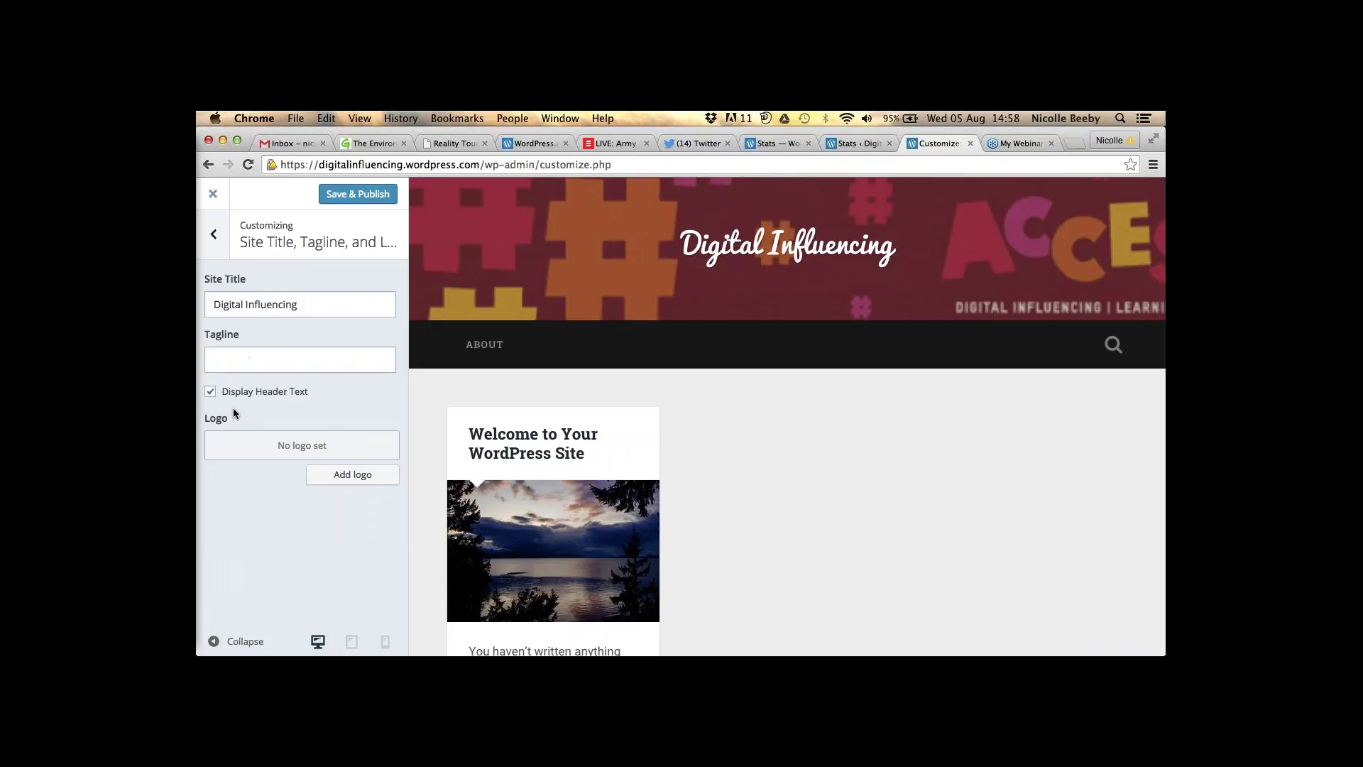
{"action": "left_click", "coordinate": [342, 476]}
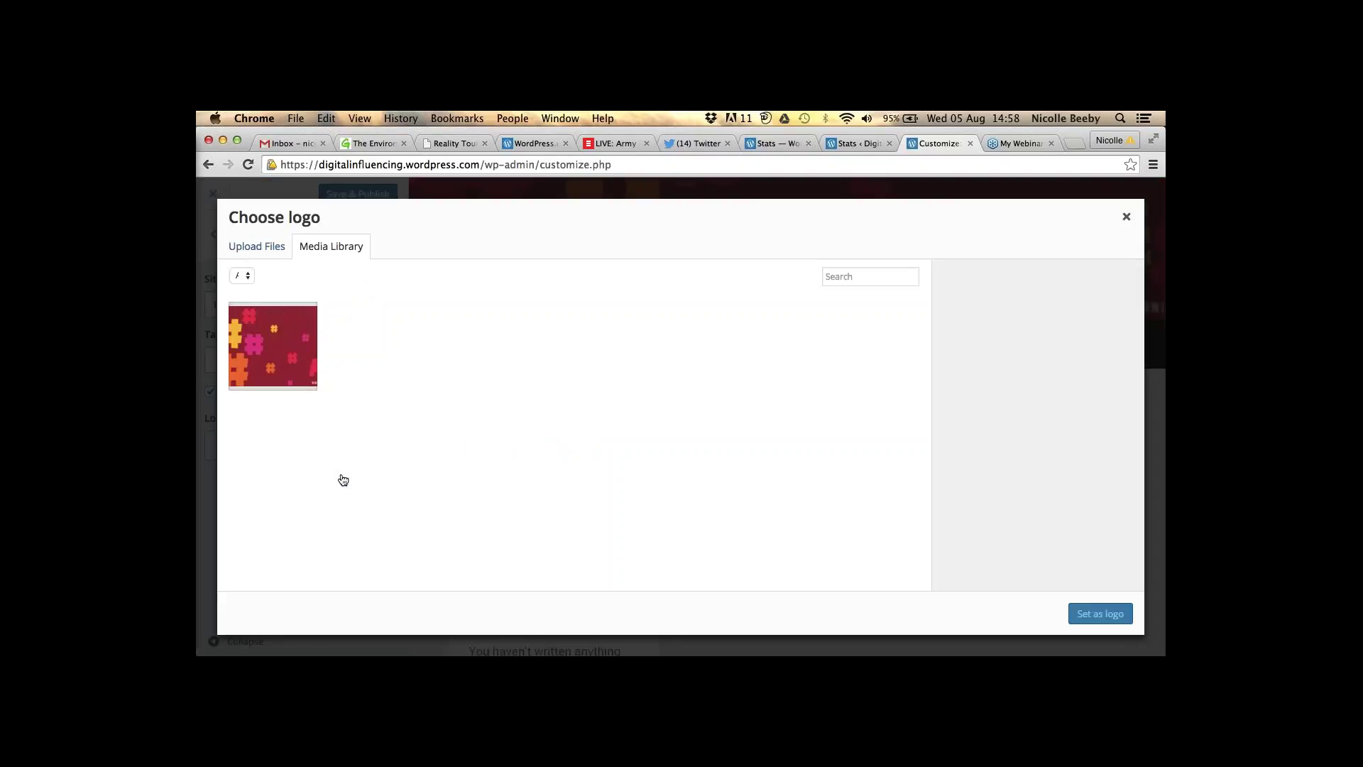
{"action": "left_click", "coordinate": [244, 249]}
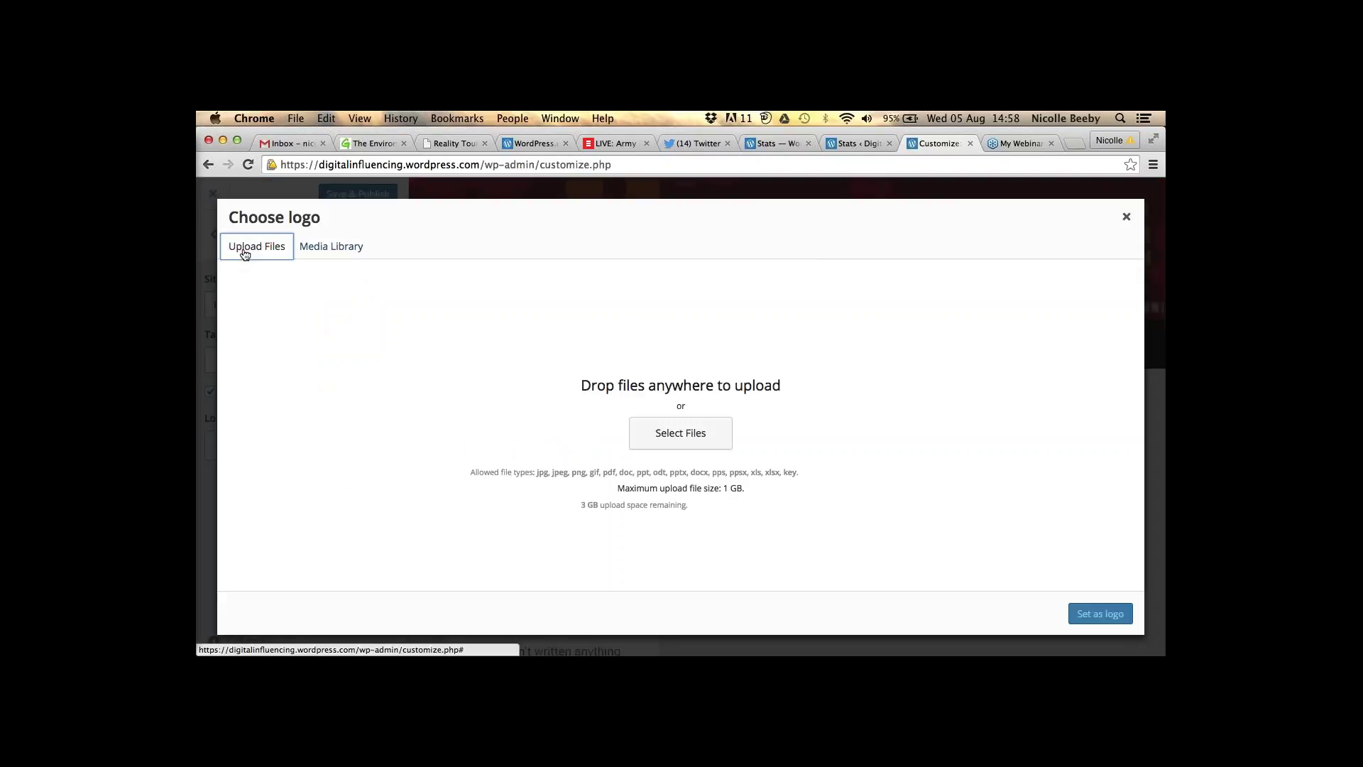
{"action": "left_click", "coordinate": [667, 440]}
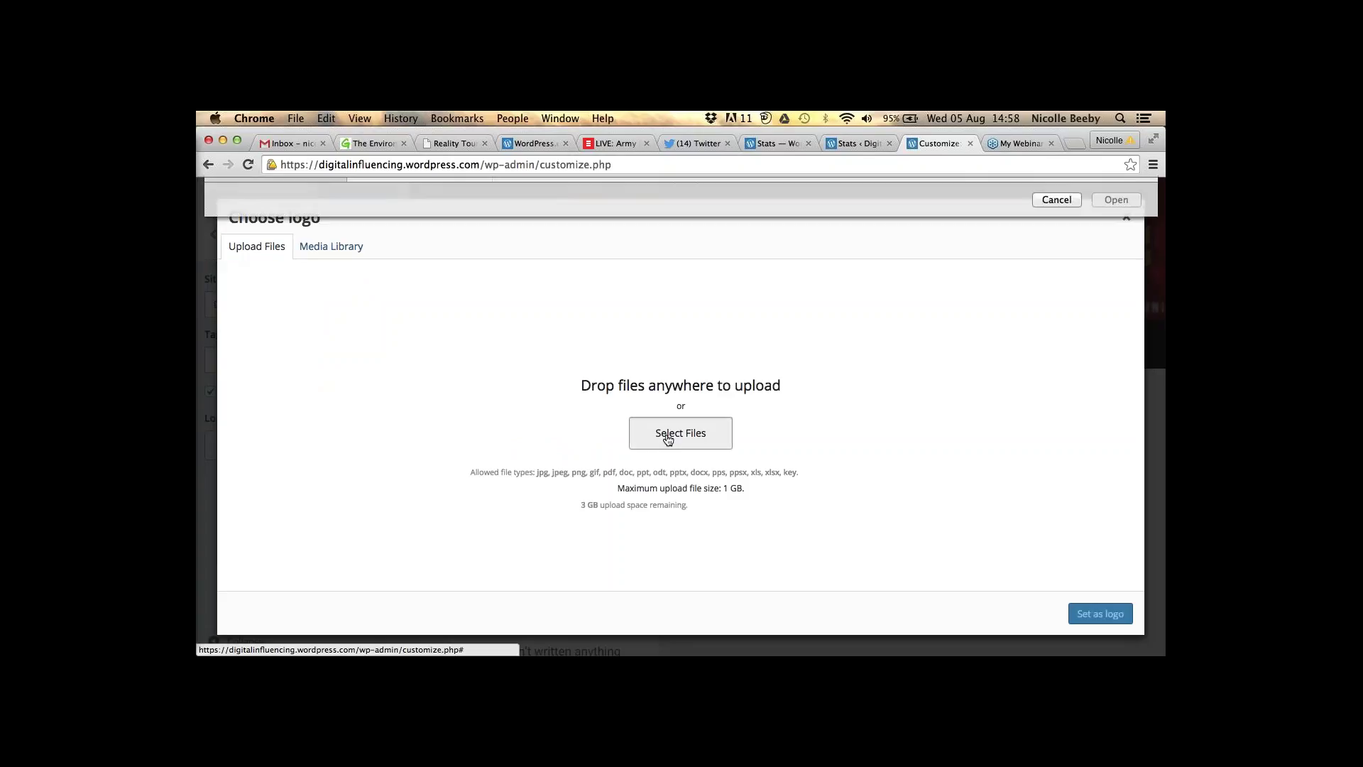
{"action": "left_click", "coordinate": [382, 342]}
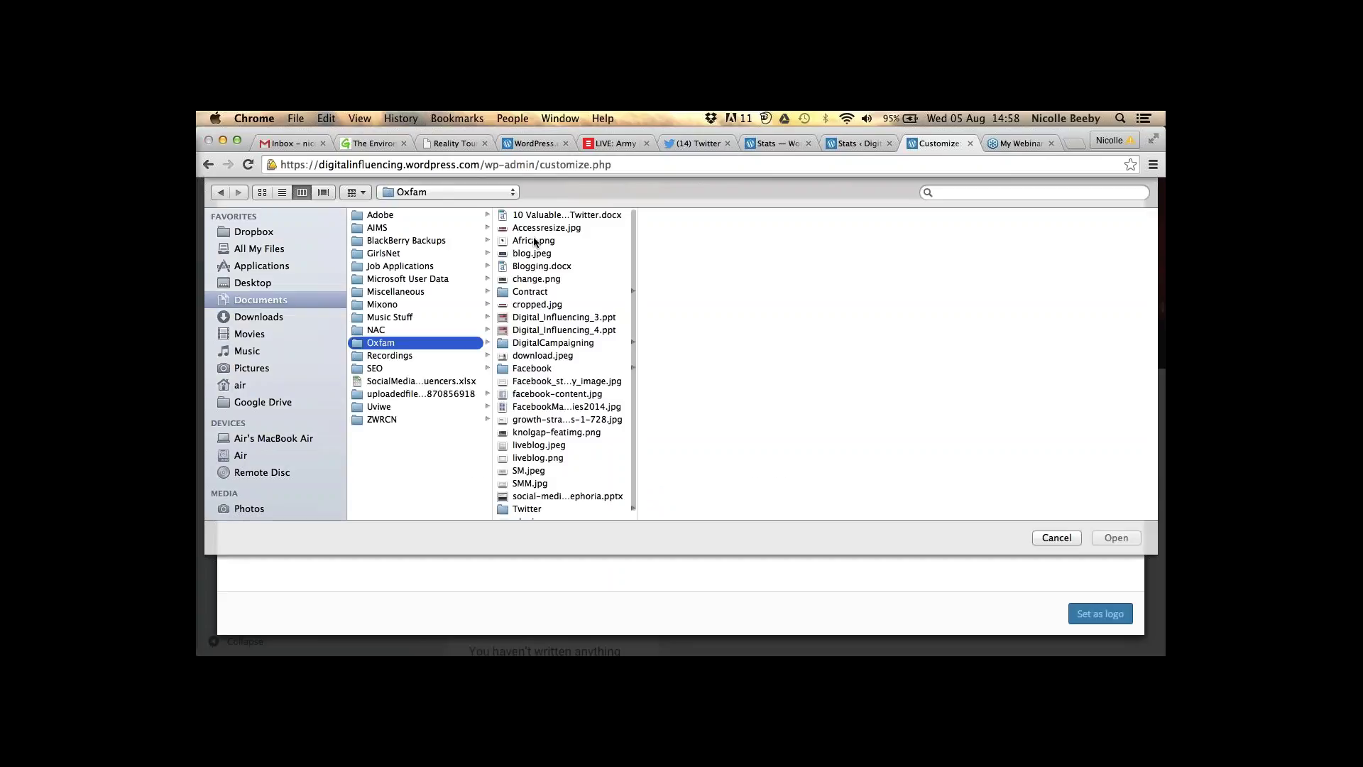
{"action": "left_click", "coordinate": [534, 240]}
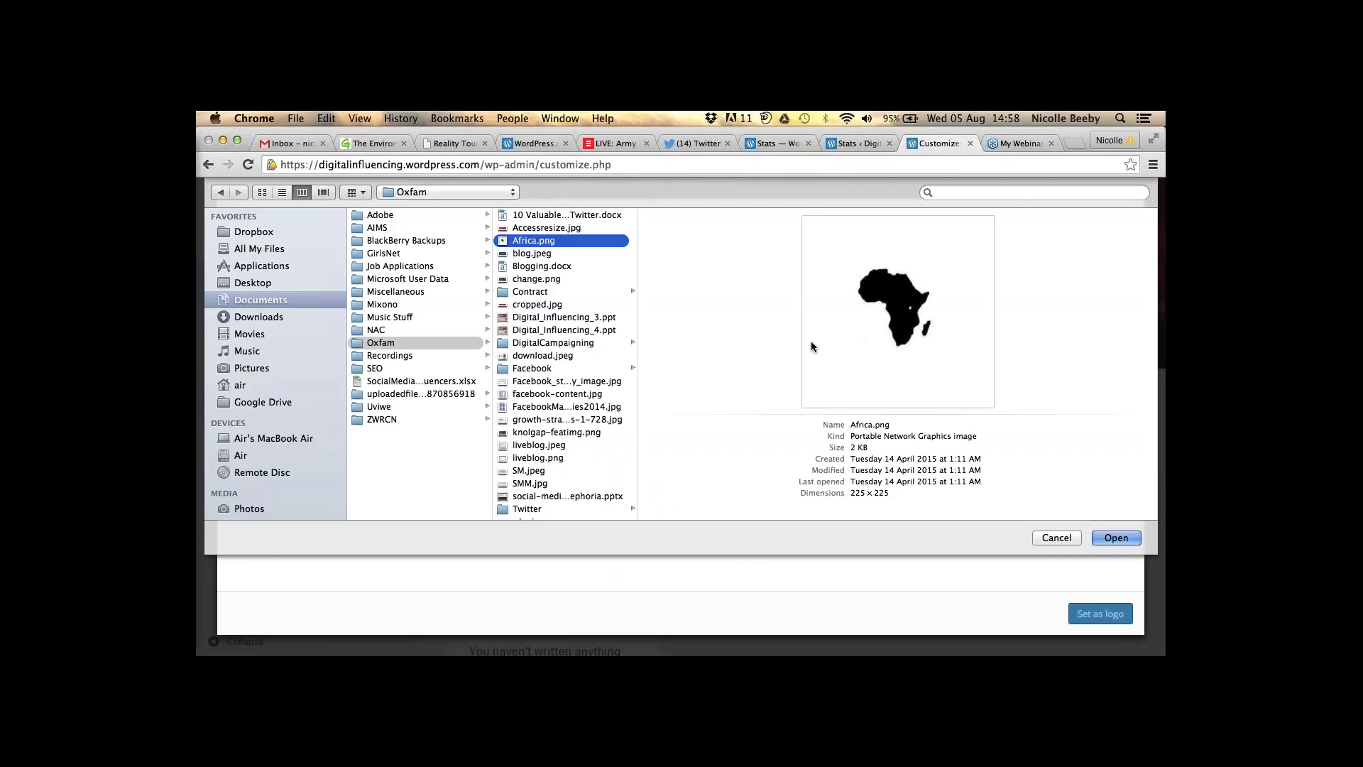
{"action": "left_click", "coordinate": [1127, 537]}
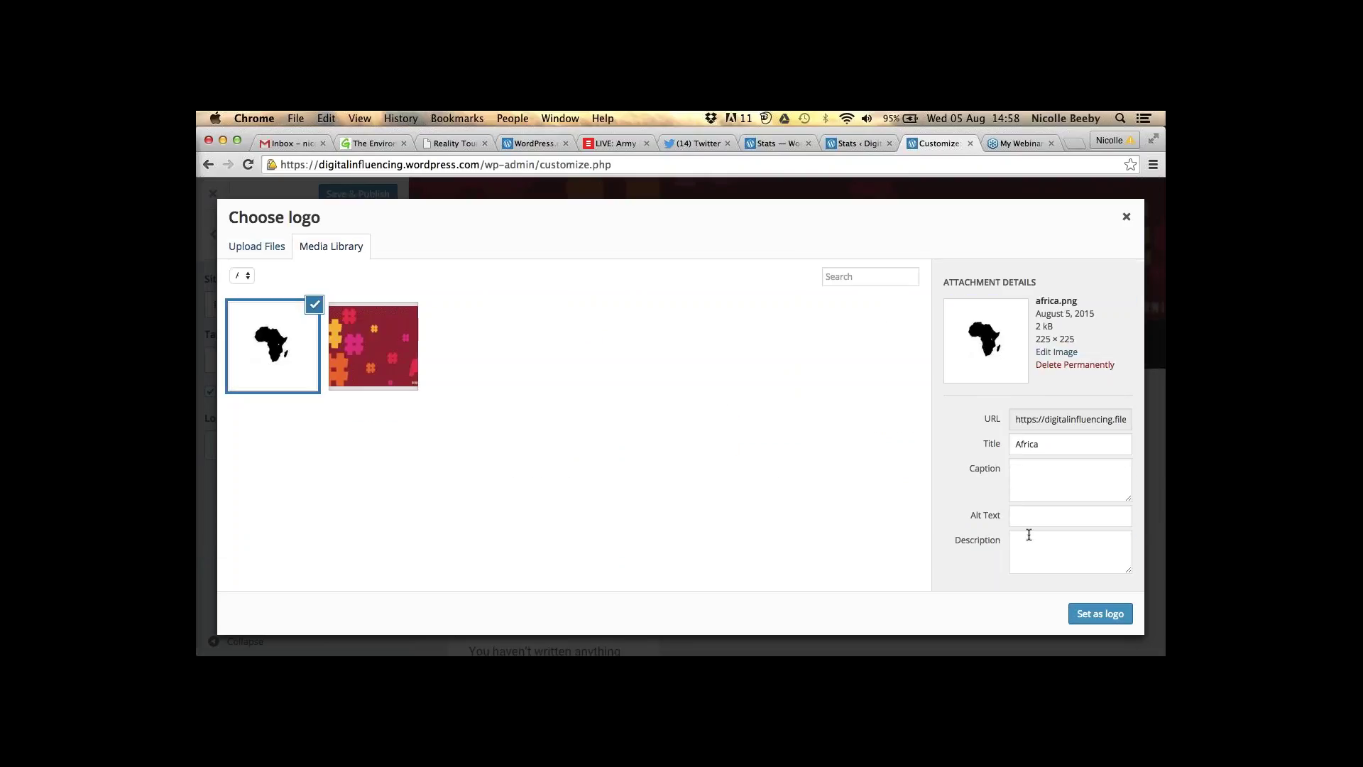
- Give the image alt text 'Digital Influencing logo' and set it as the logo
{"action": "left_click", "coordinate": [1025, 518]}
{"action": "type", "text": "Digital"}
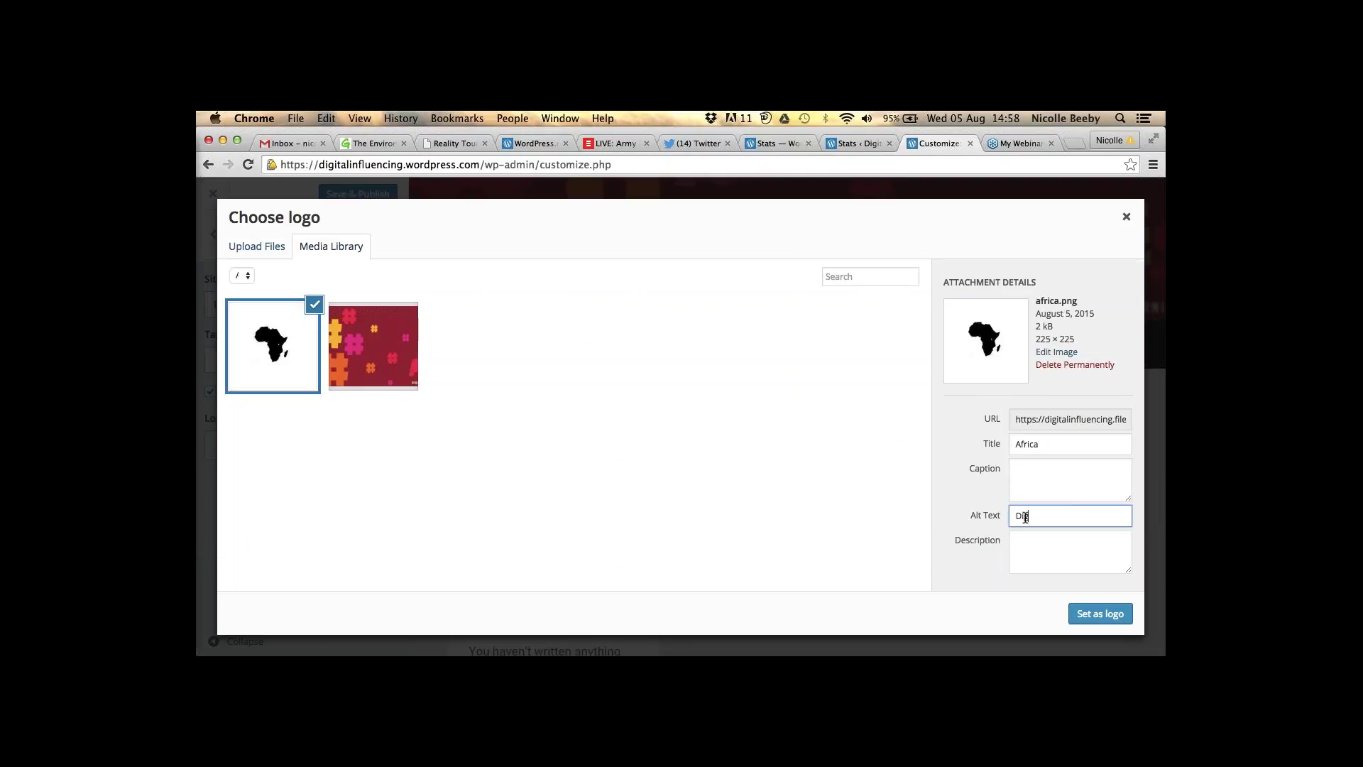
{"action": "type", "text": " IN"}
{"action": "key", "text": "BackSpace"}
{"action": "type", "text": "nfluencing logo"}
{"action": "left_click", "coordinate": [1097, 618]}
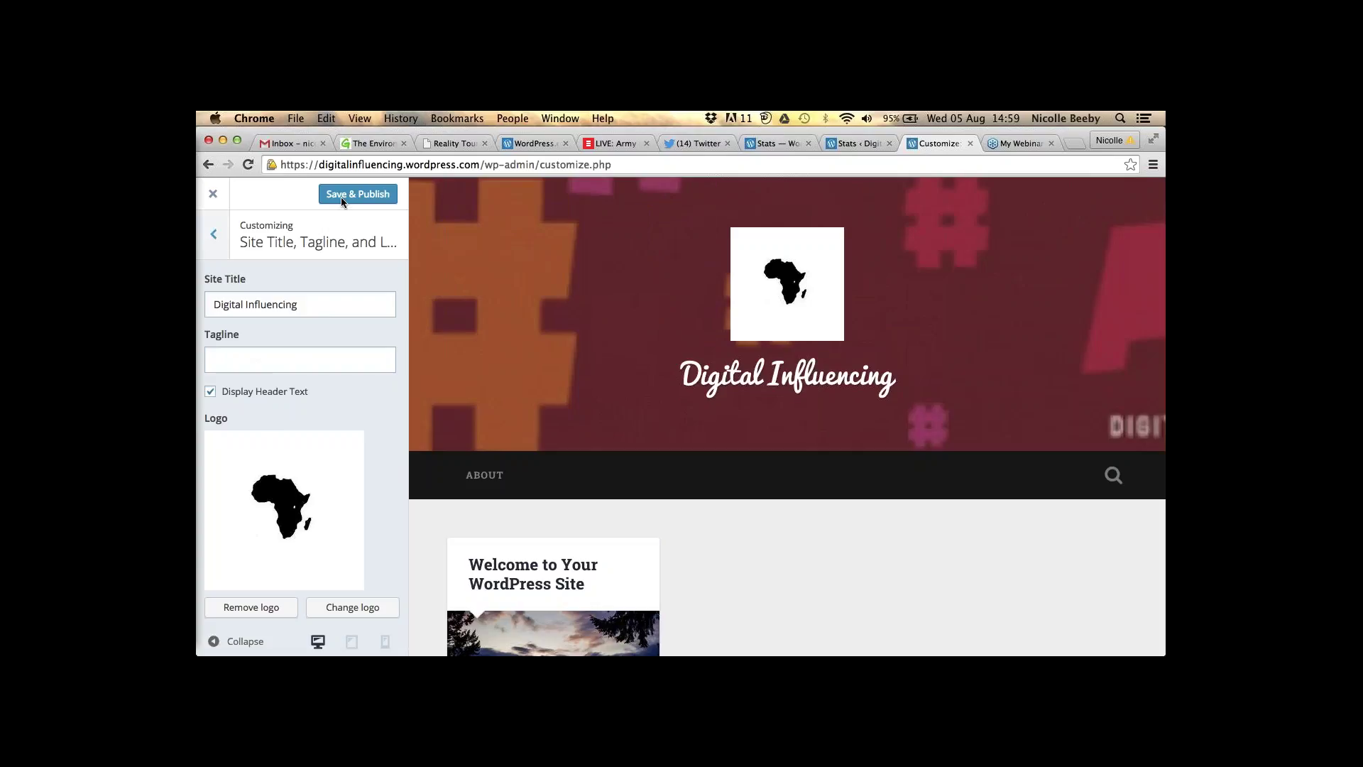
- Browse the Headings and Base Font lists, leaving both at Default Theme Font
{"action": "key", "text": "Escape"}
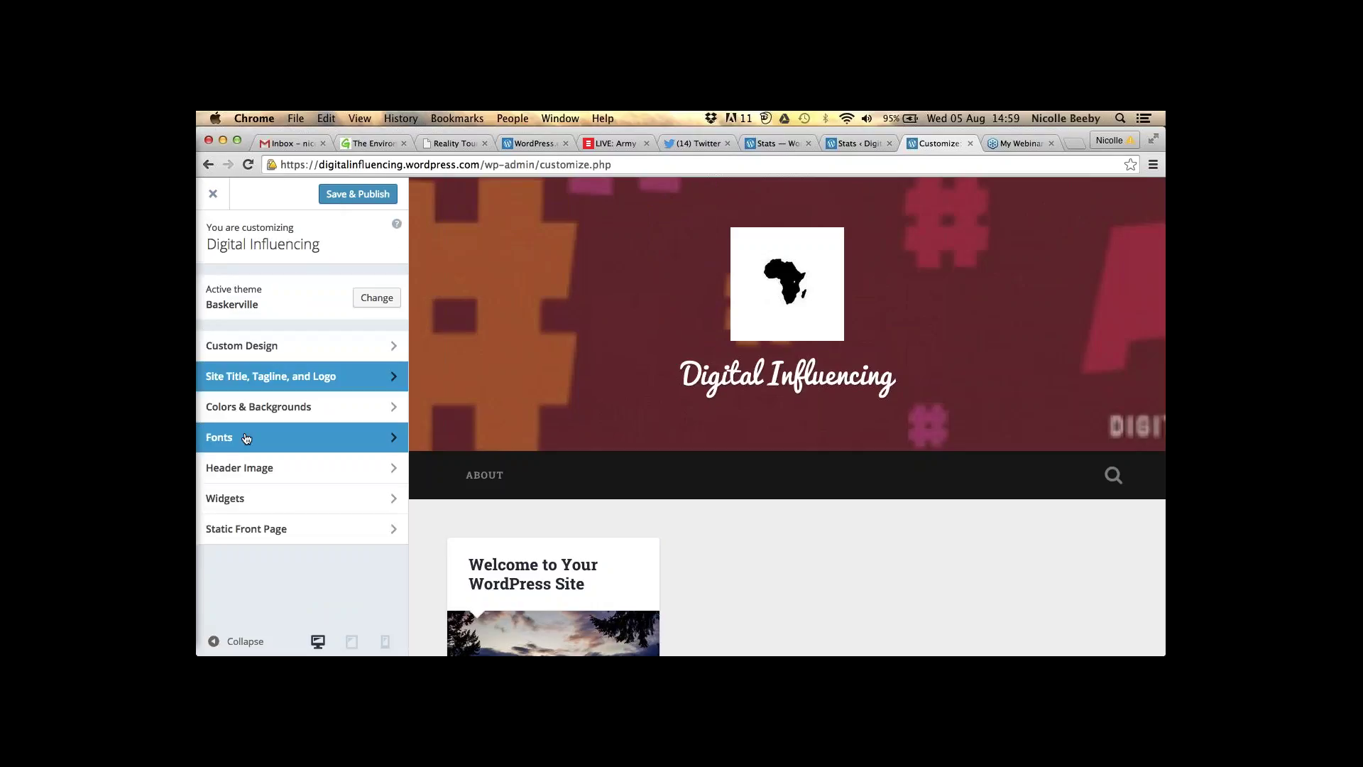
{"action": "left_click", "coordinate": [247, 438]}
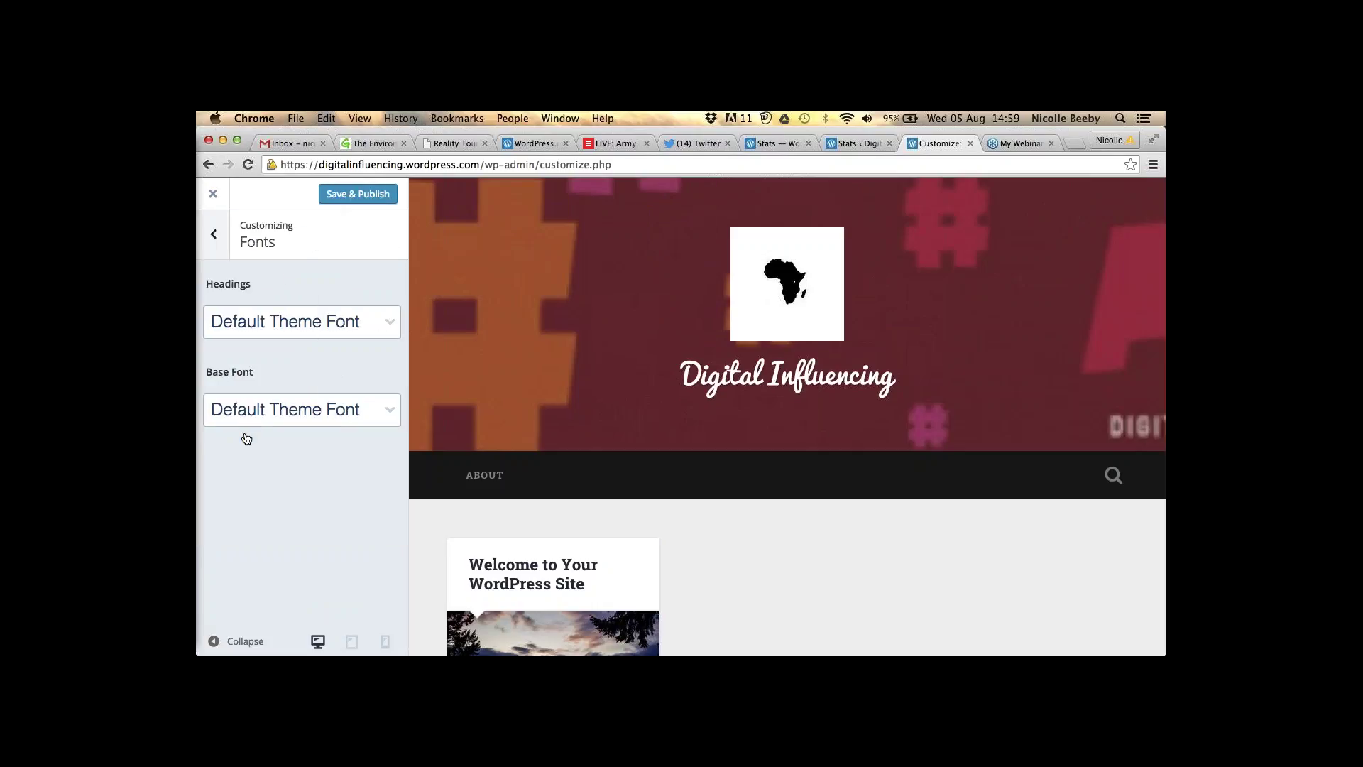
{"action": "left_click", "coordinate": [275, 329]}
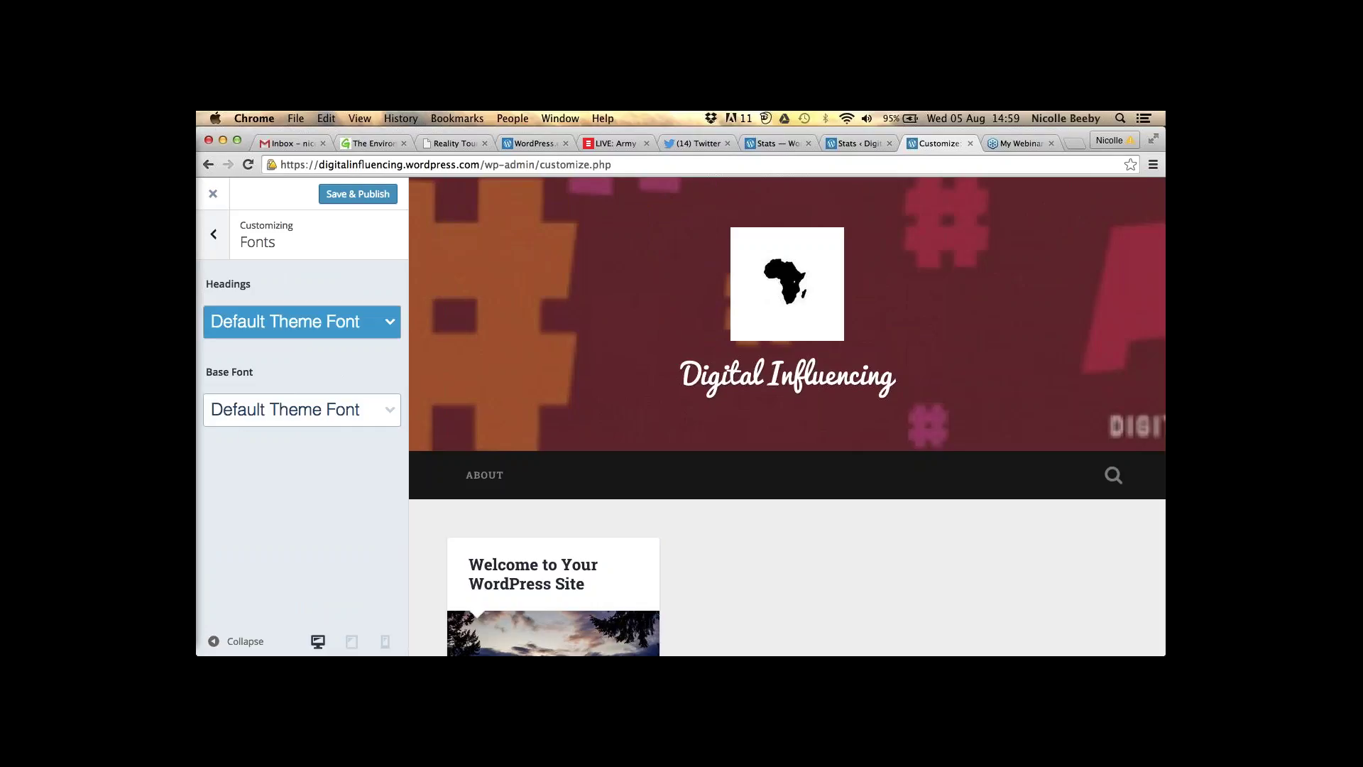
{"action": "left_click", "coordinate": [291, 323]}
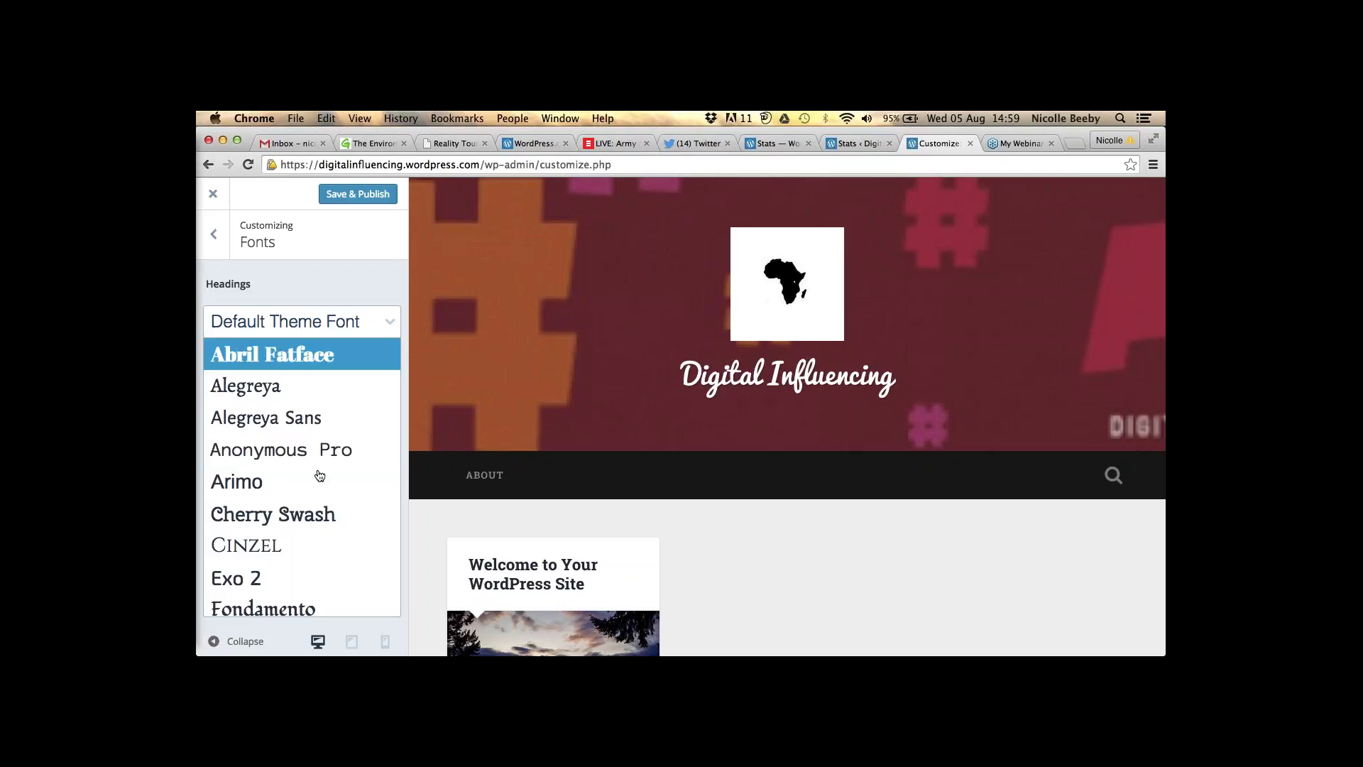
{"action": "scroll", "coordinate": [320, 454], "scroll_direction": "down", "scroll_amount": 5}
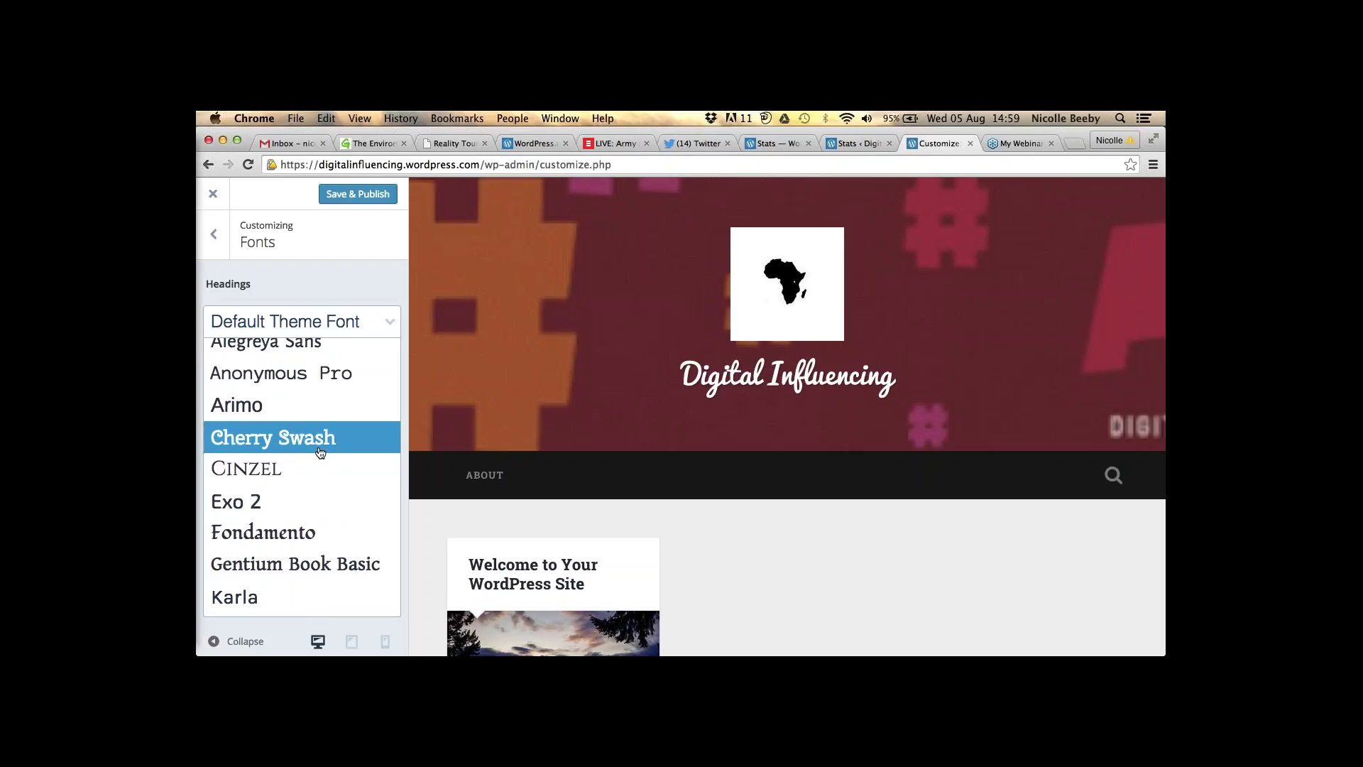
{"action": "scroll", "coordinate": [318, 411], "scroll_direction": "down", "scroll_amount": 4}
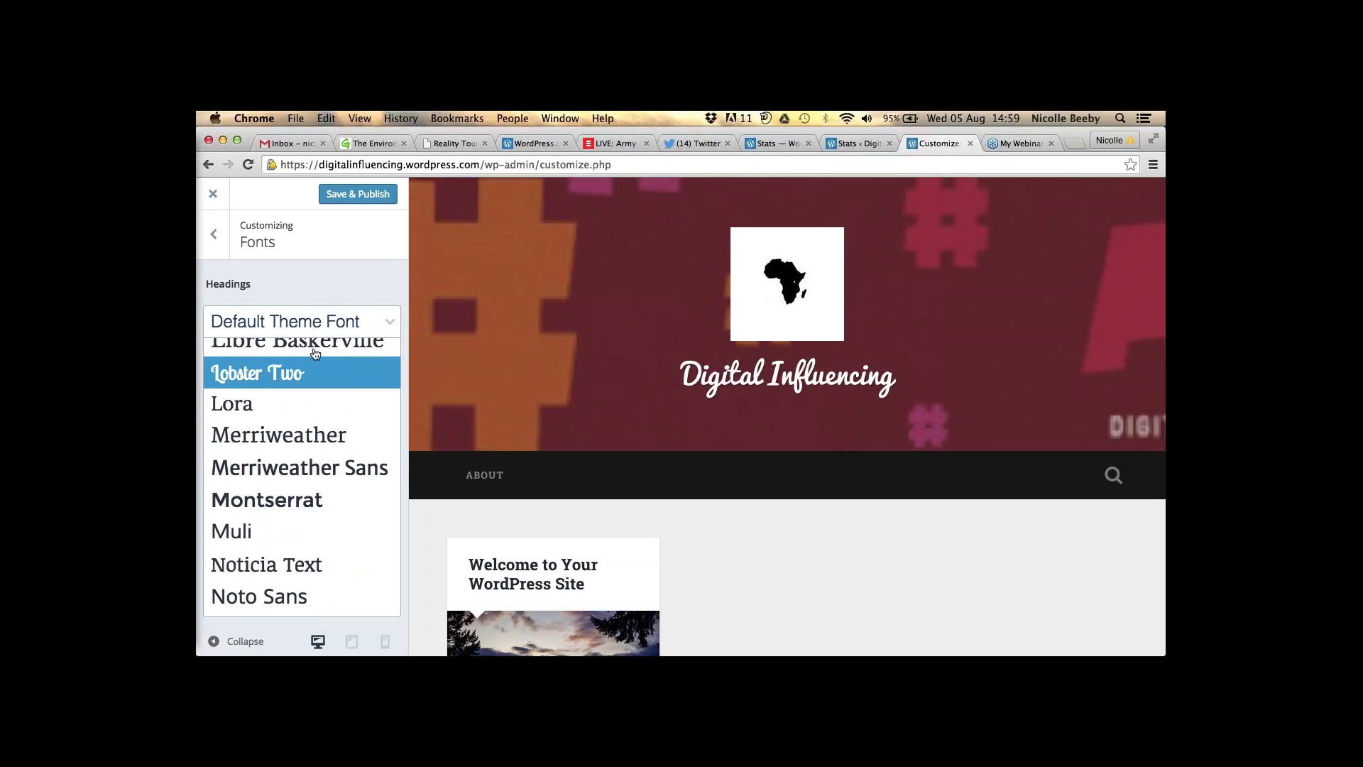
{"action": "left_click", "coordinate": [262, 321]}
{"action": "left_click", "coordinate": [293, 410]}
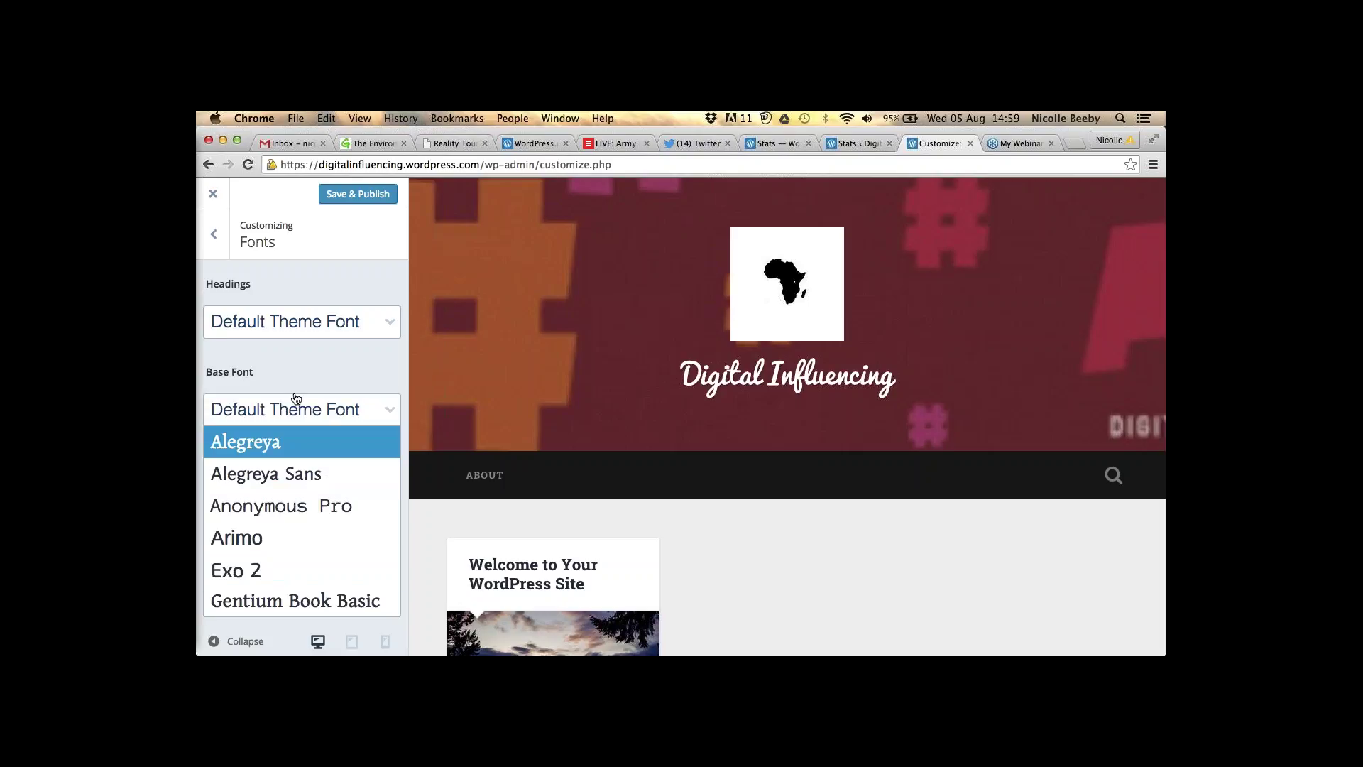
{"action": "left_click", "coordinate": [296, 360]}
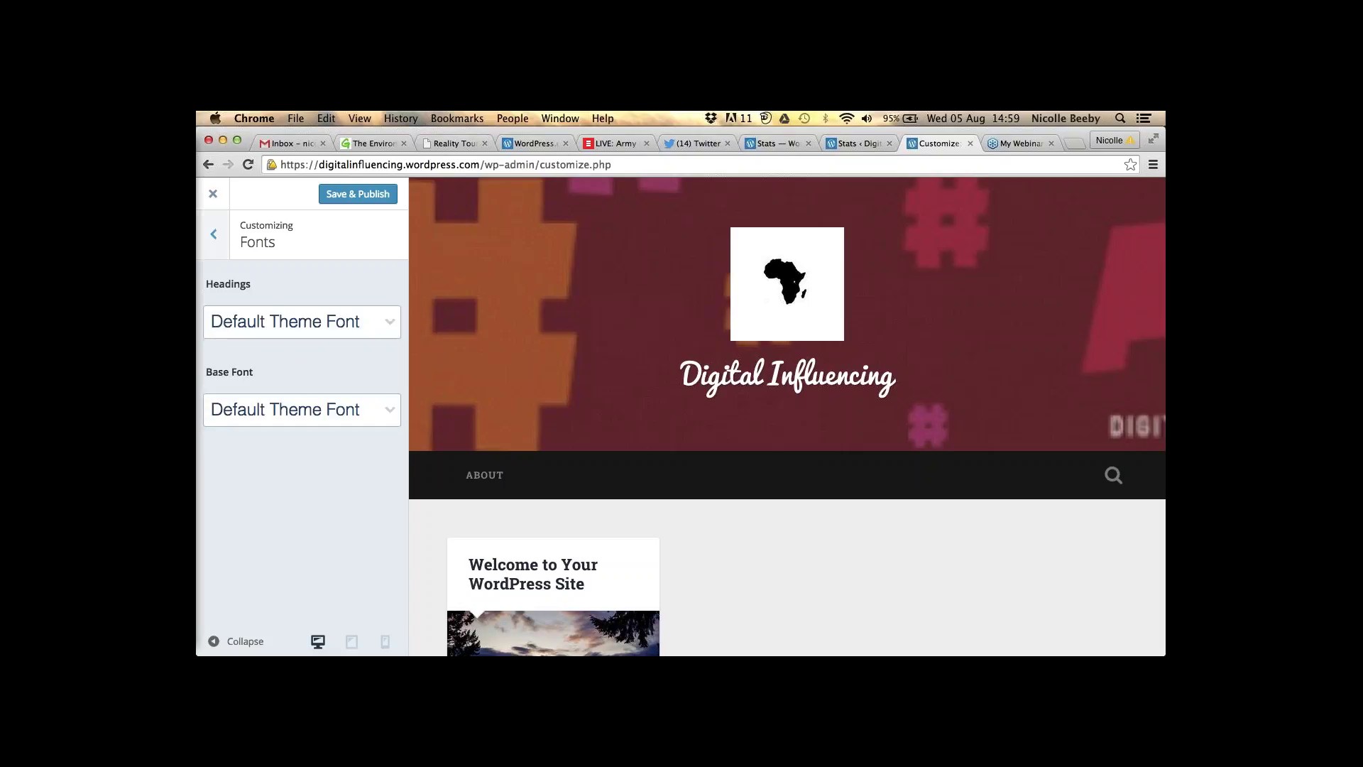
{"action": "left_click", "coordinate": [213, 234]}
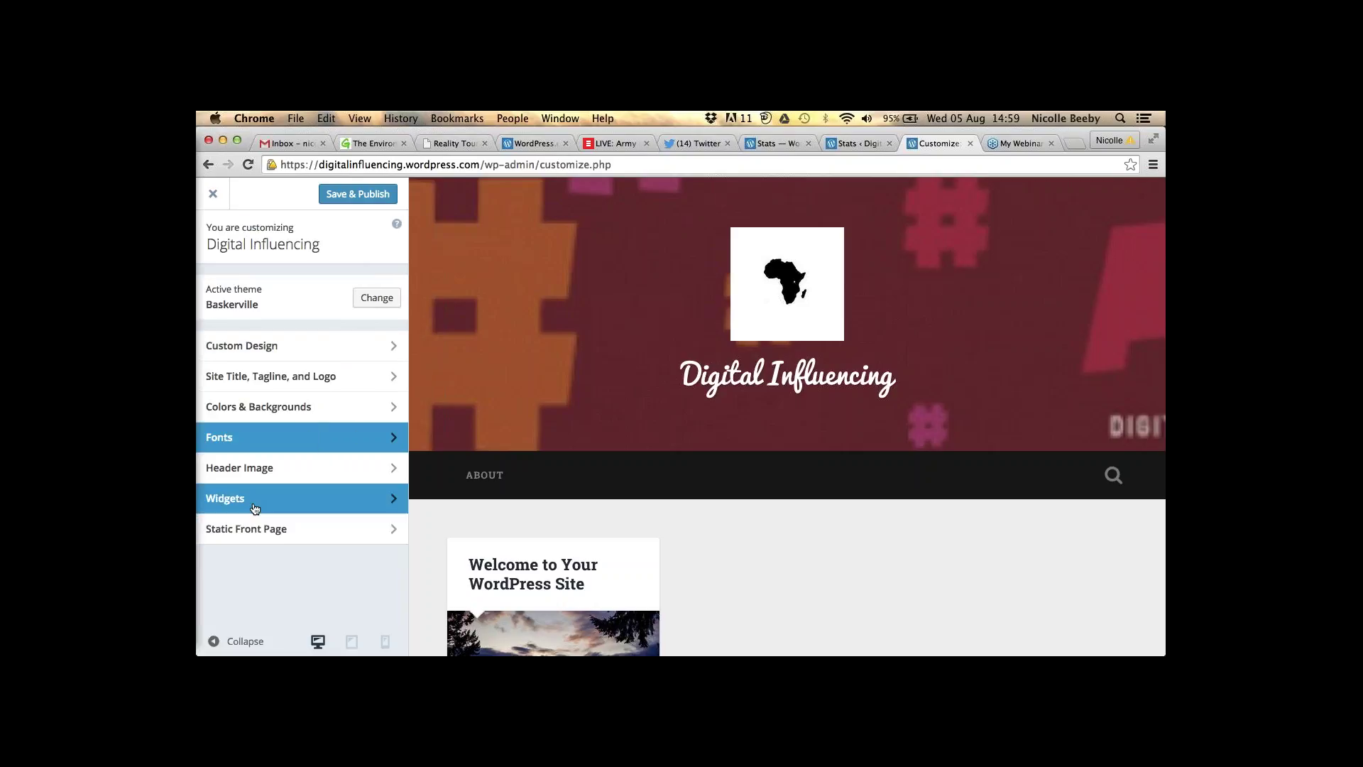
- Apply the second featured colour palette for a grey background, then open Widgets
{"action": "left_click", "coordinate": [268, 406]}
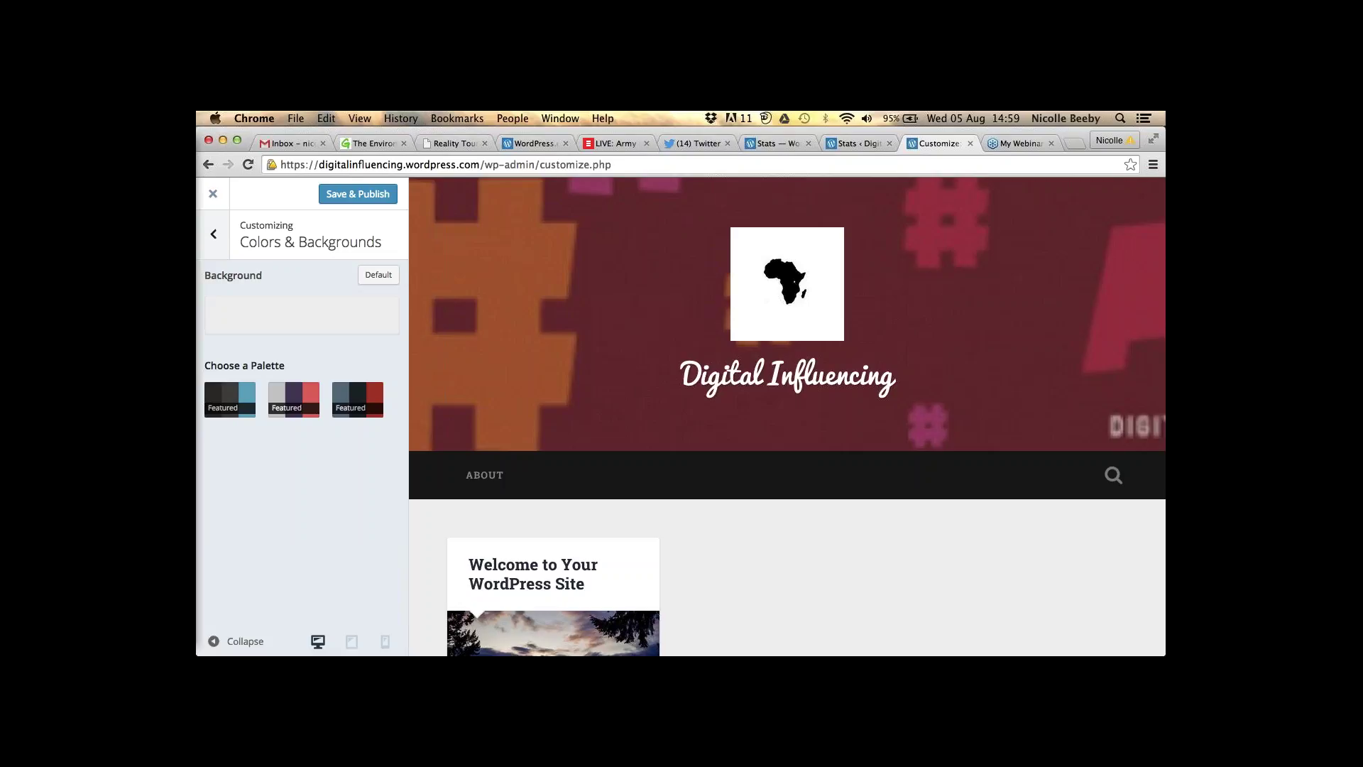
{"action": "left_click", "coordinate": [299, 403]}
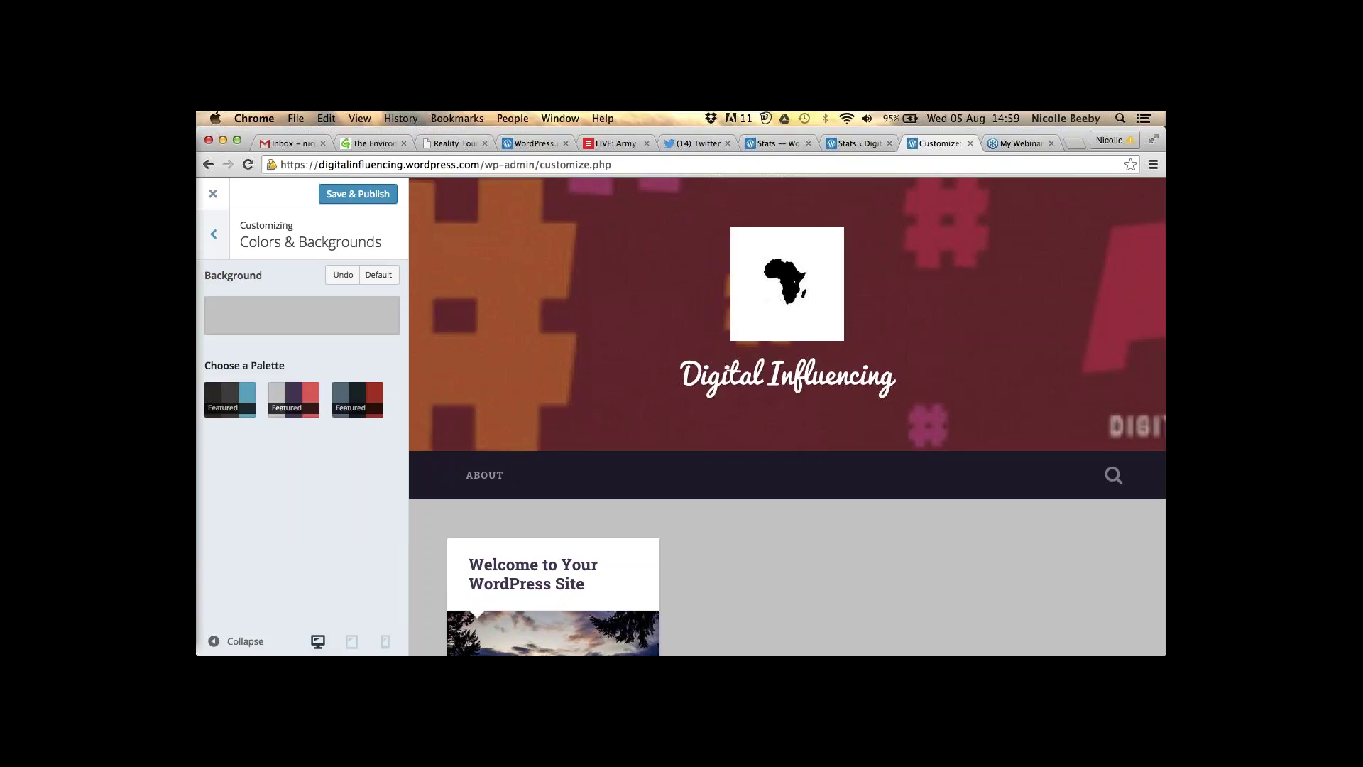
{"action": "left_click", "coordinate": [214, 234]}
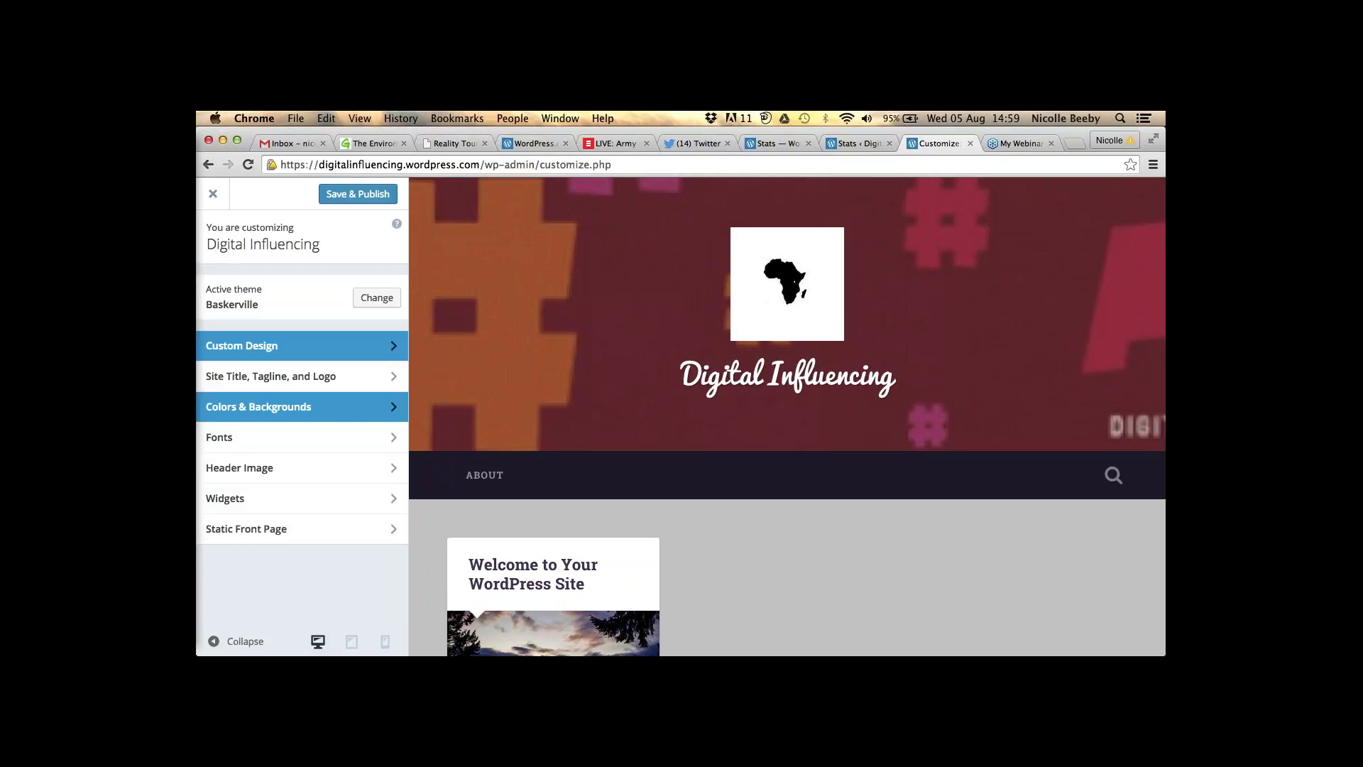
{"action": "left_click", "coordinate": [236, 500]}
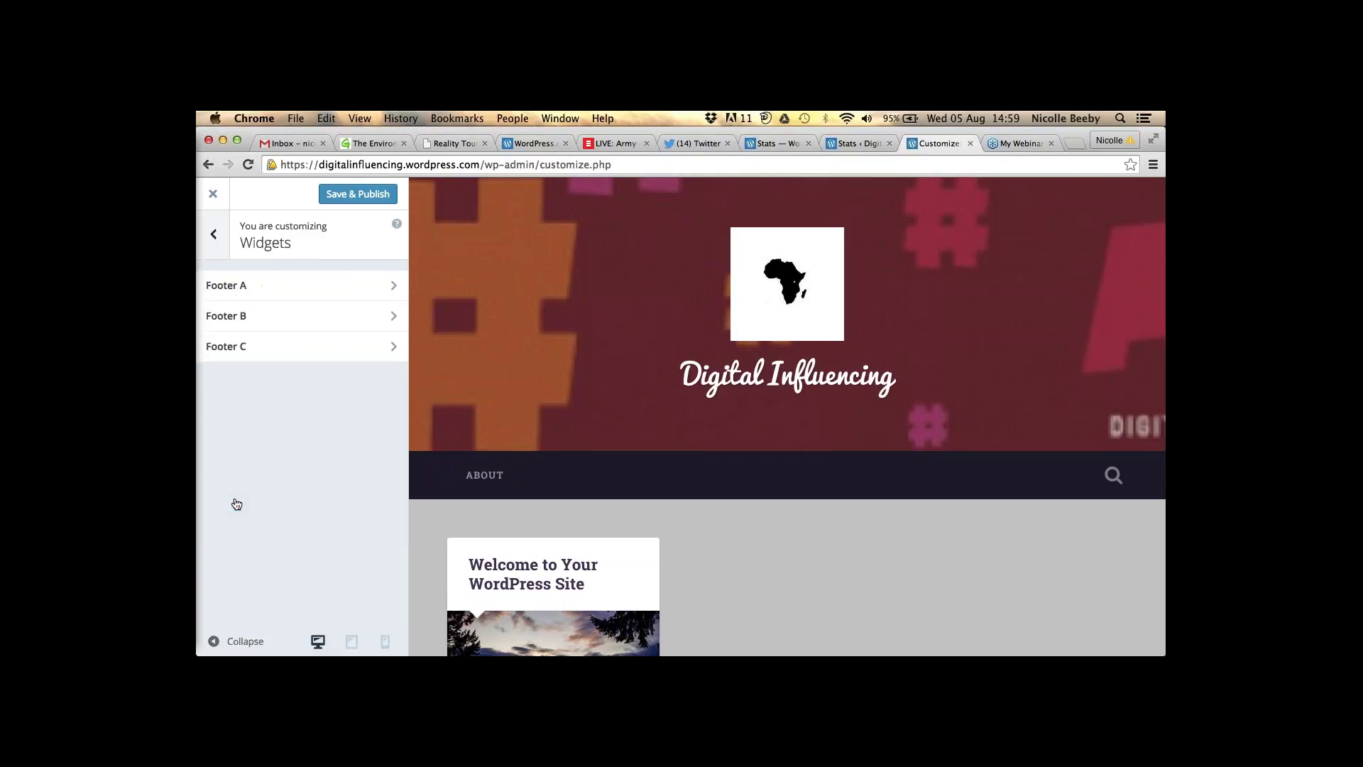
- Look at Footer A's widget options, then switch to the Footer B area
{"action": "left_click", "coordinate": [270, 284]}
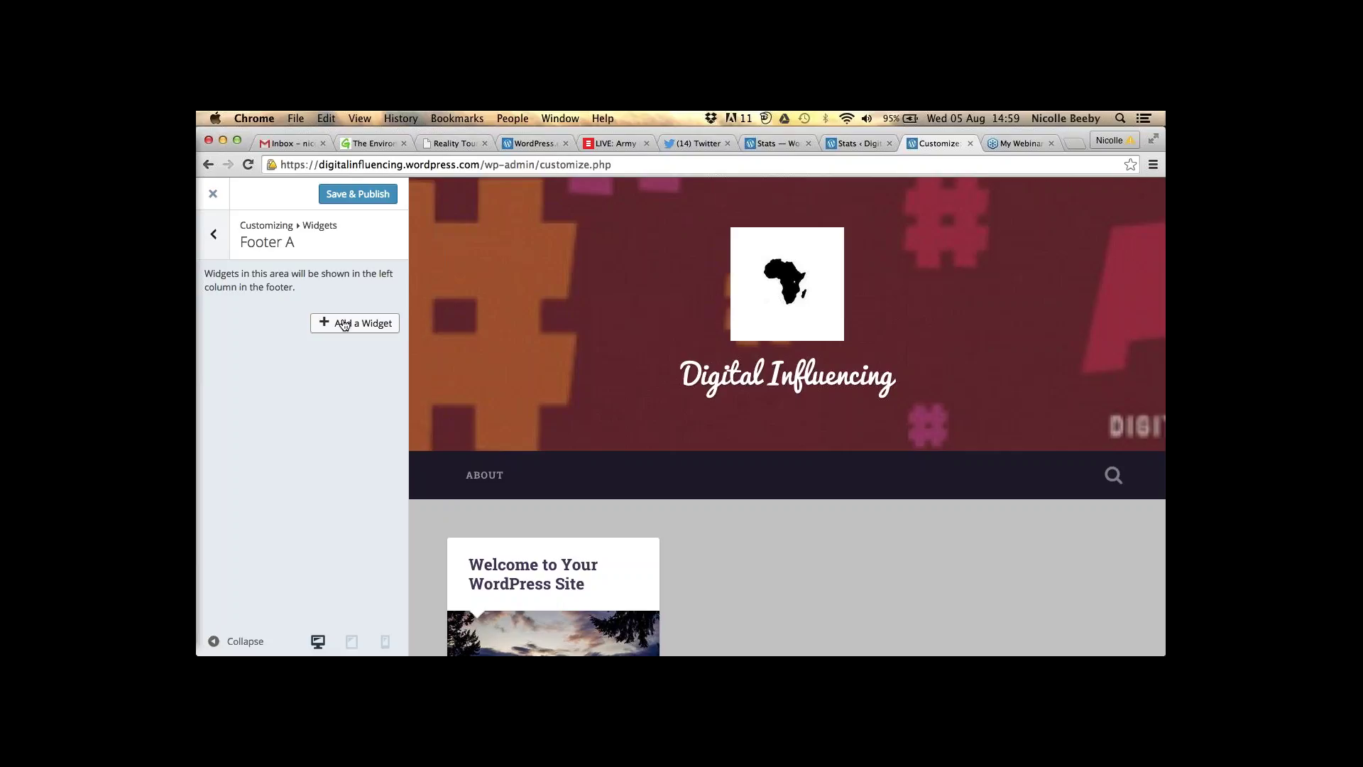
{"action": "left_click", "coordinate": [343, 324]}
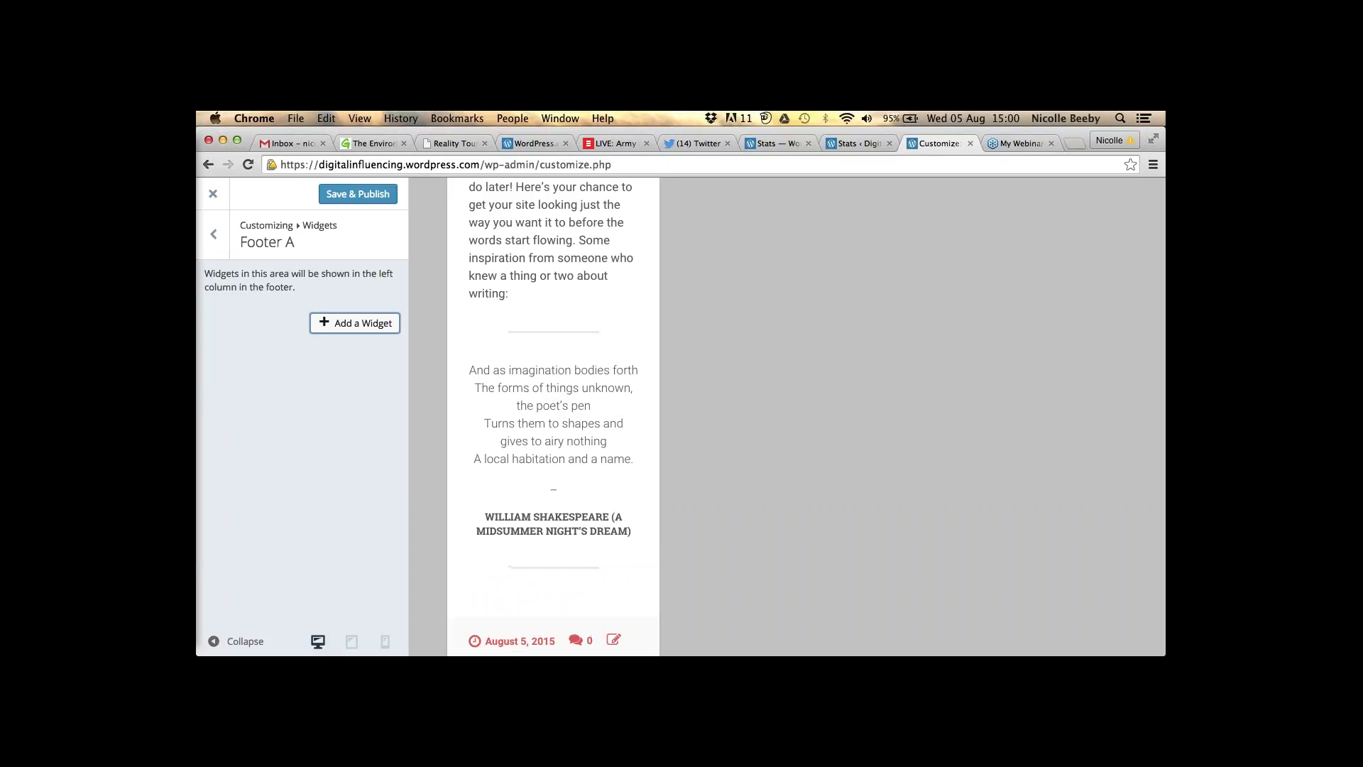
{"action": "scroll", "coordinate": [554, 419], "scroll_direction": "up", "scroll_amount": 3}
{"action": "scroll", "coordinate": [554, 419], "scroll_direction": "up", "scroll_amount": 5}
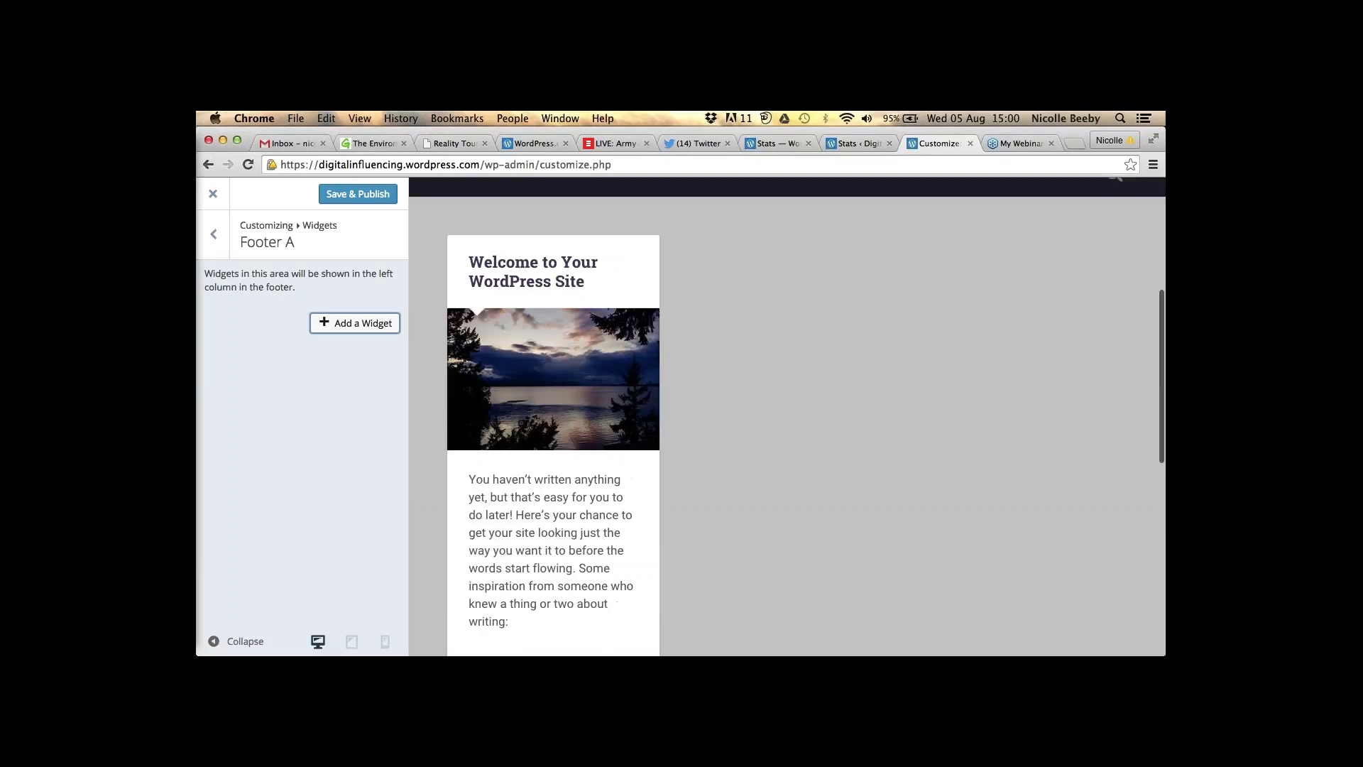
{"action": "scroll", "coordinate": [489, 426], "scroll_direction": "up", "scroll_amount": 1}
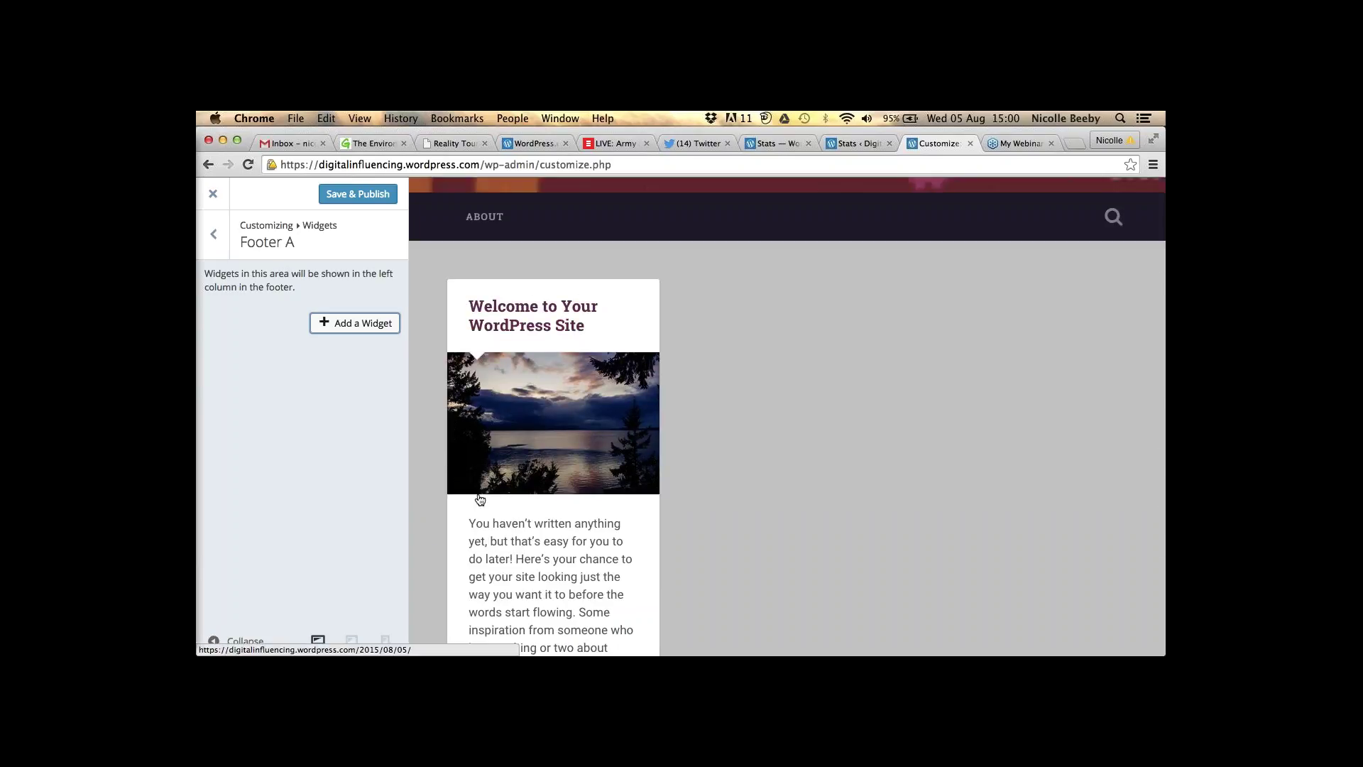
{"action": "left_click", "coordinate": [213, 235]}
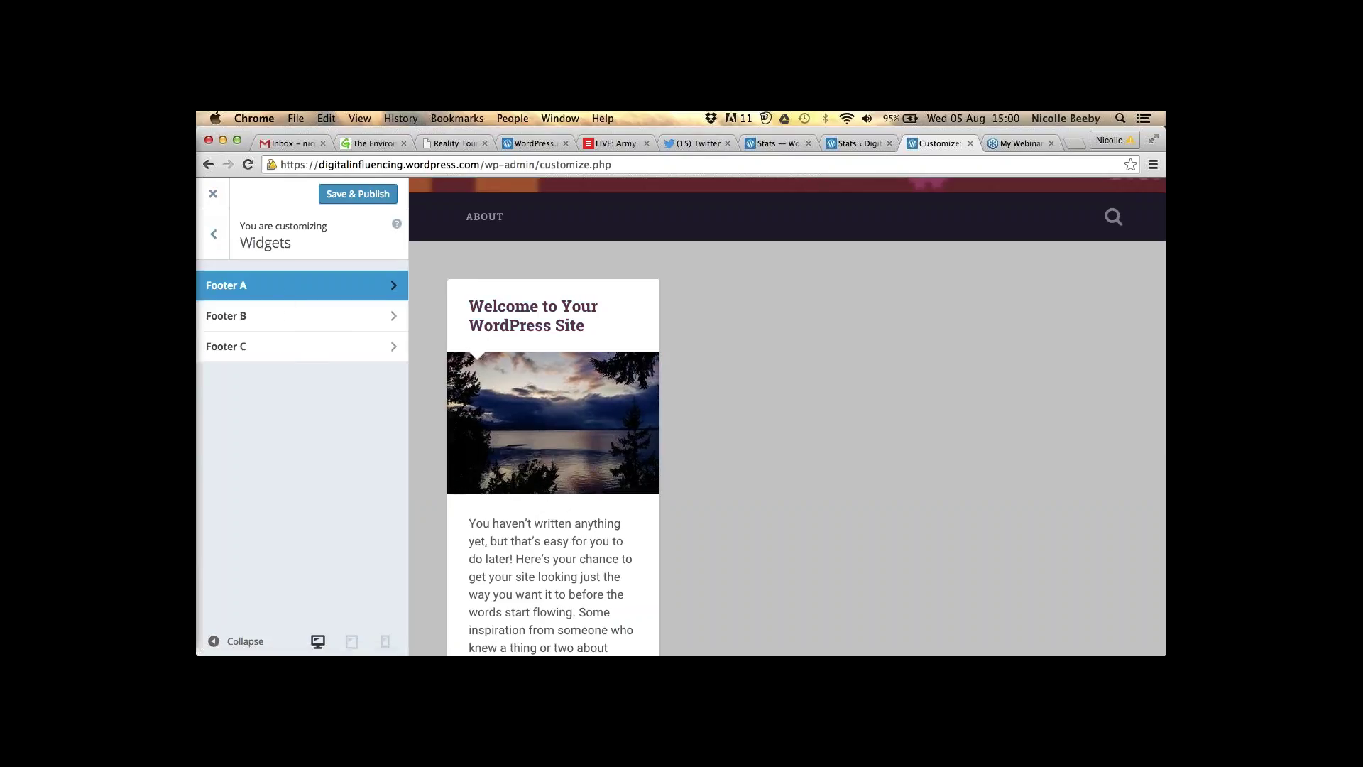
{"action": "left_click", "coordinate": [243, 315]}
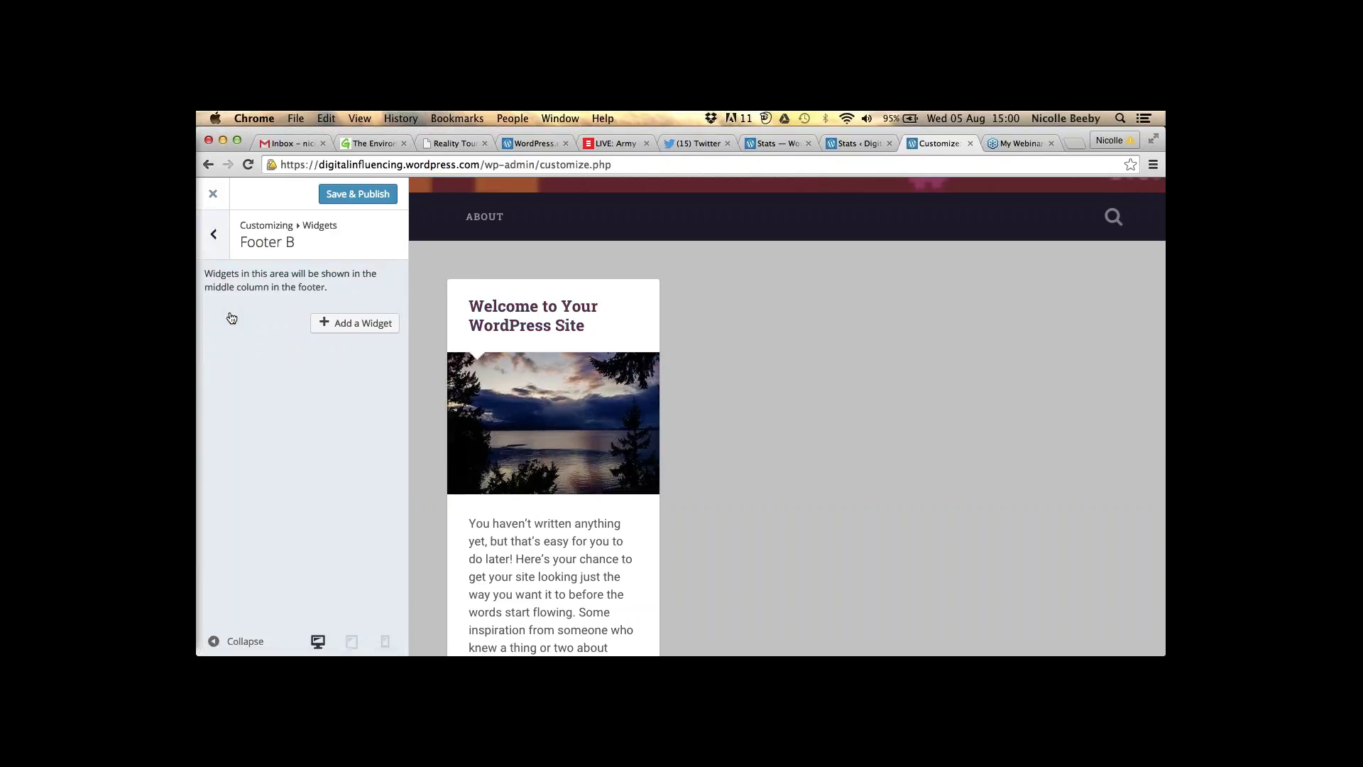
- Add a Calendar widget to Footer B from the available widgets list
{"action": "left_click", "coordinate": [344, 326]}
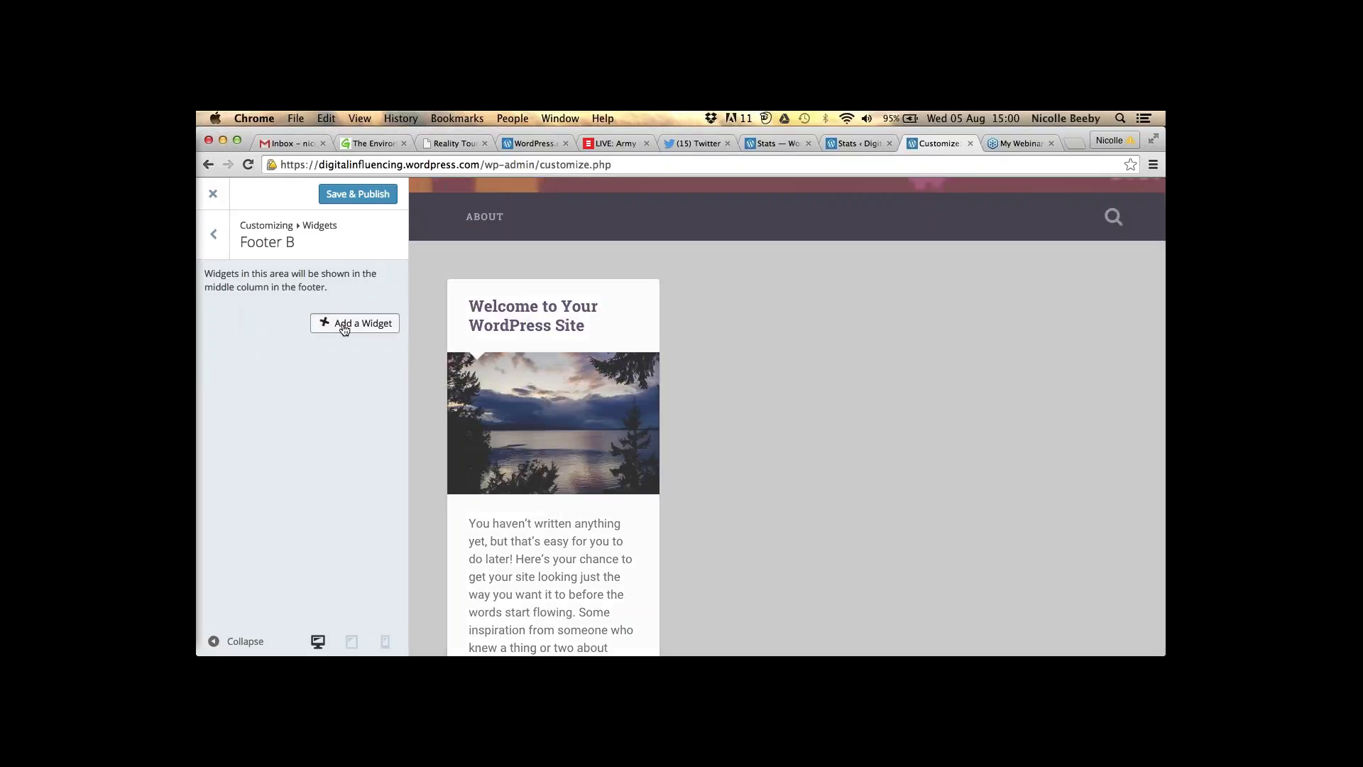
{"action": "left_click", "coordinate": [344, 325]}
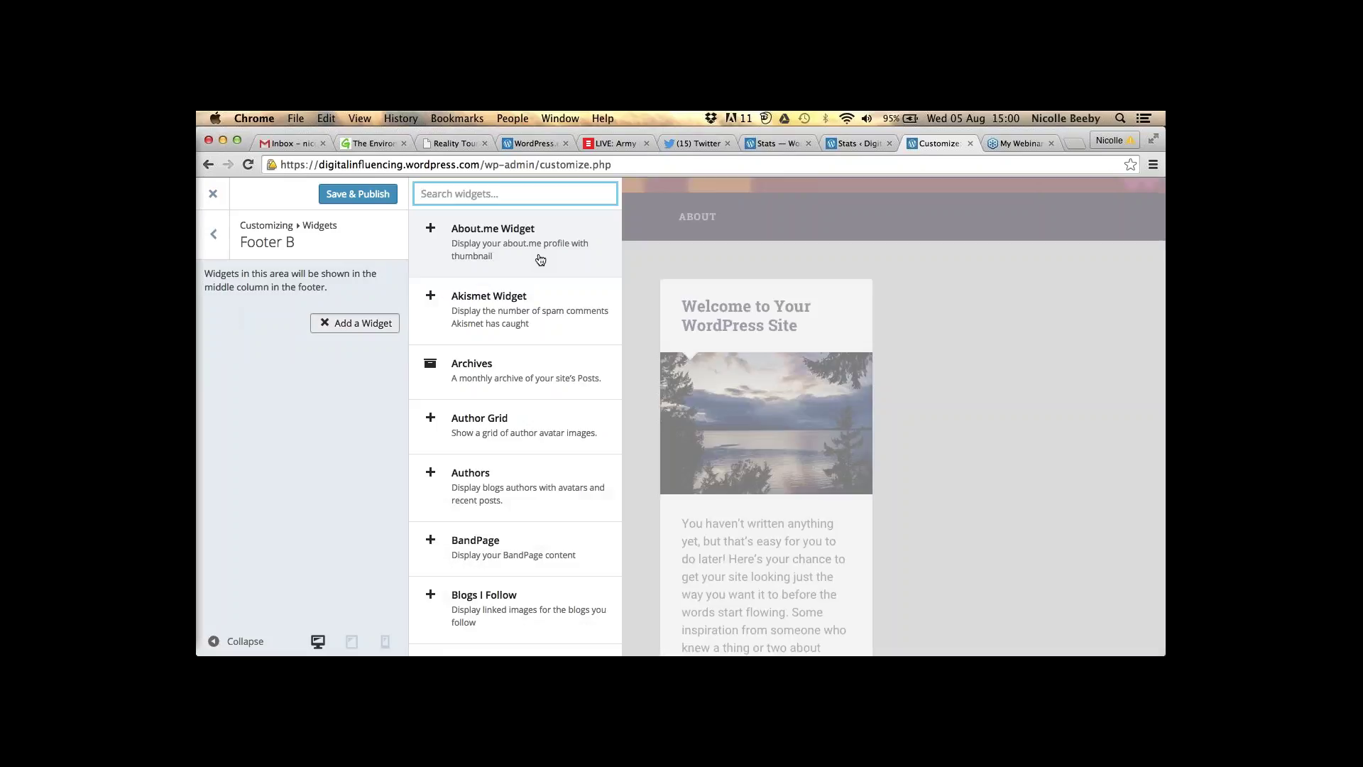
{"action": "scroll", "coordinate": [540, 260], "scroll_direction": "down", "scroll_amount": 5}
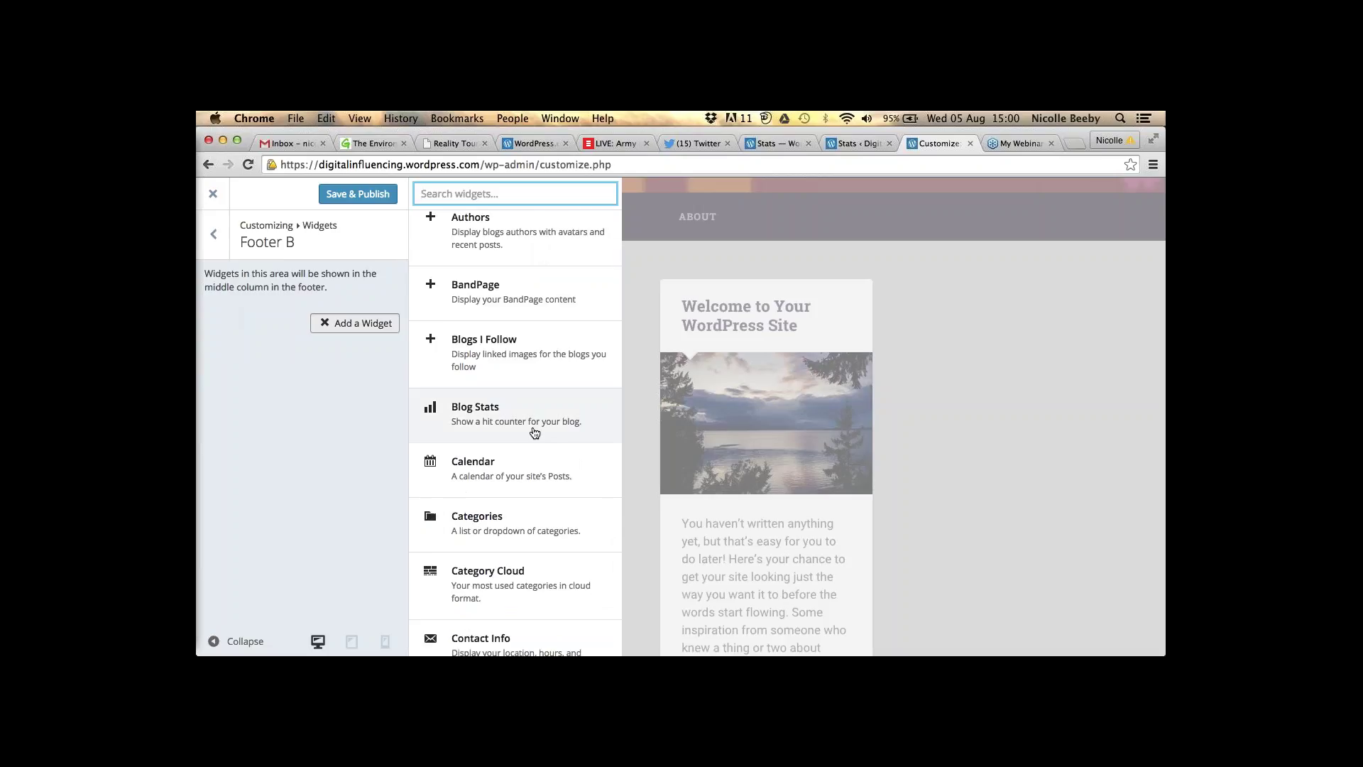
{"action": "scroll", "coordinate": [531, 488], "scroll_direction": "down", "scroll_amount": 1}
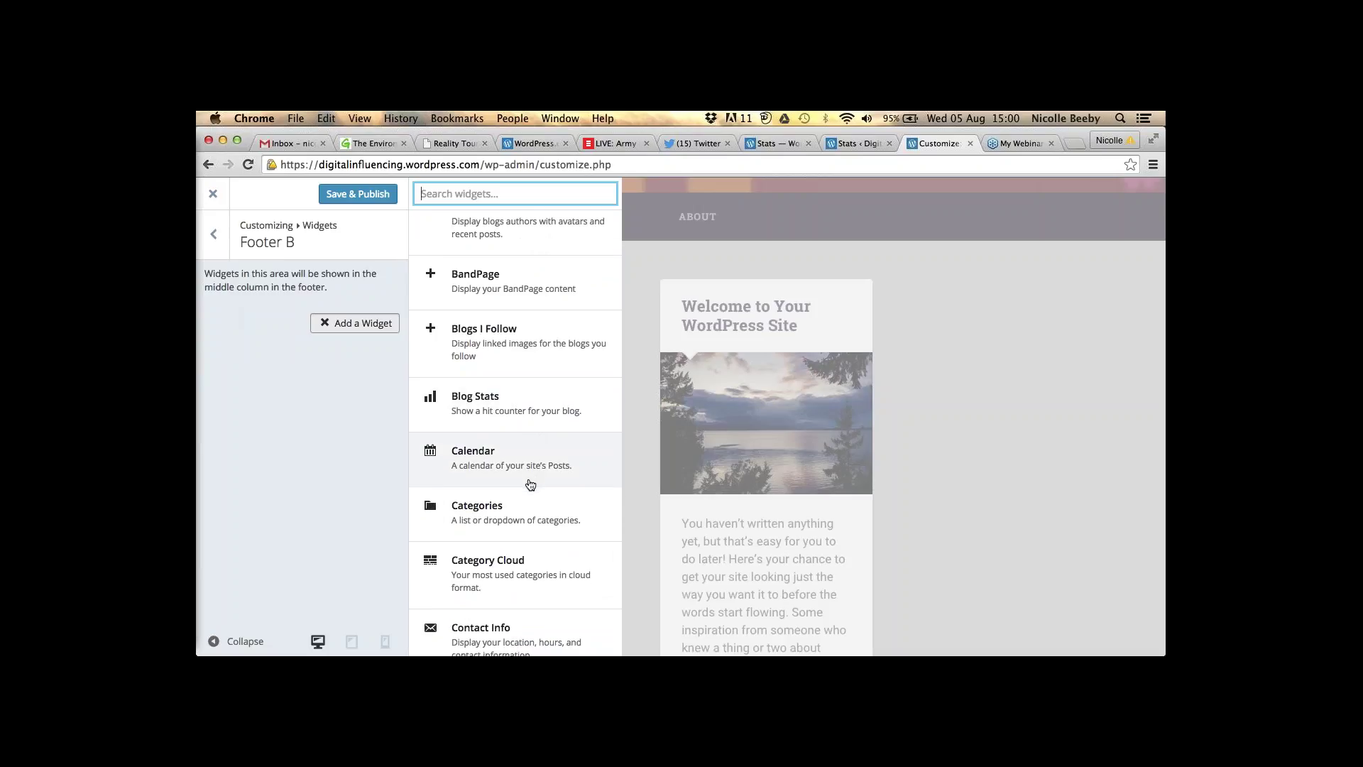
{"action": "left_click", "coordinate": [530, 485]}
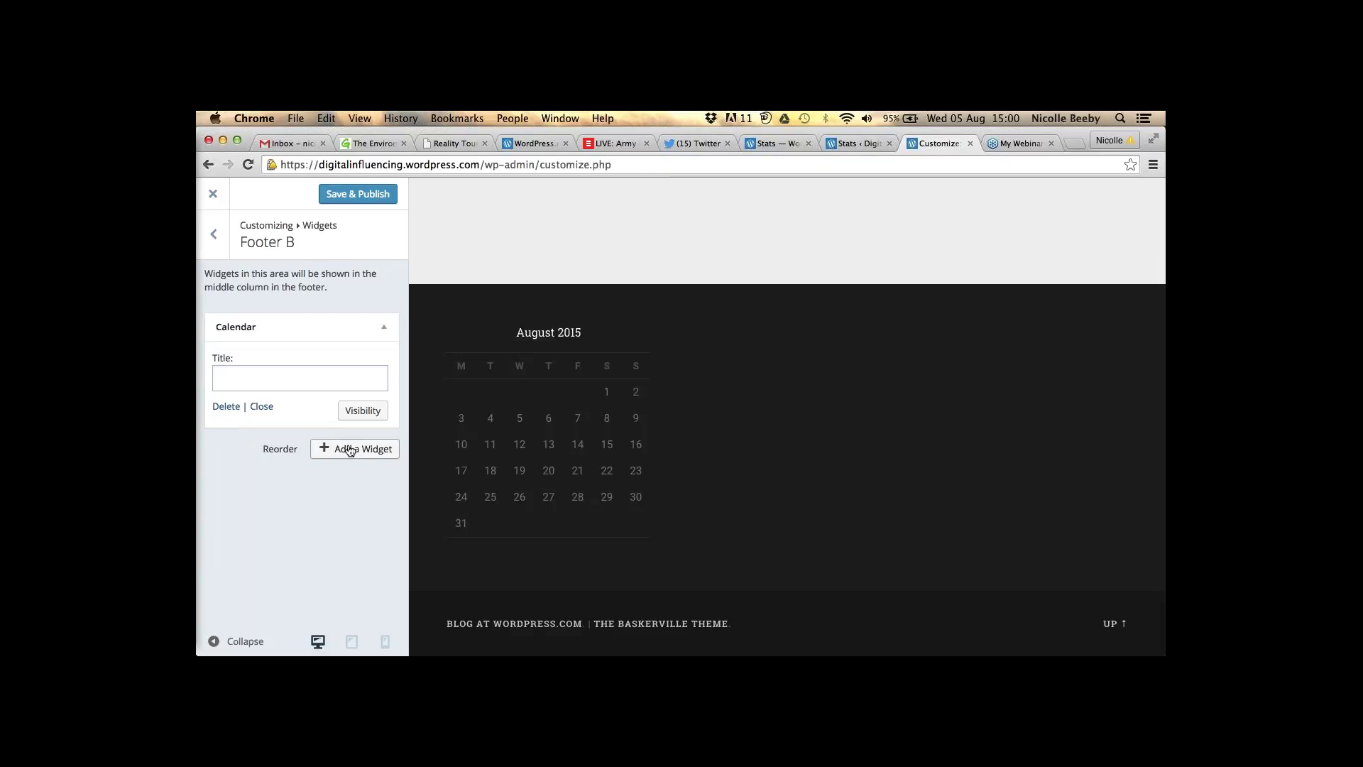
- Add a Twitter Timeline widget titled 'Follow me on Twitter' to Footer C, ready for its Widget ID
{"action": "left_click", "coordinate": [213, 234]}
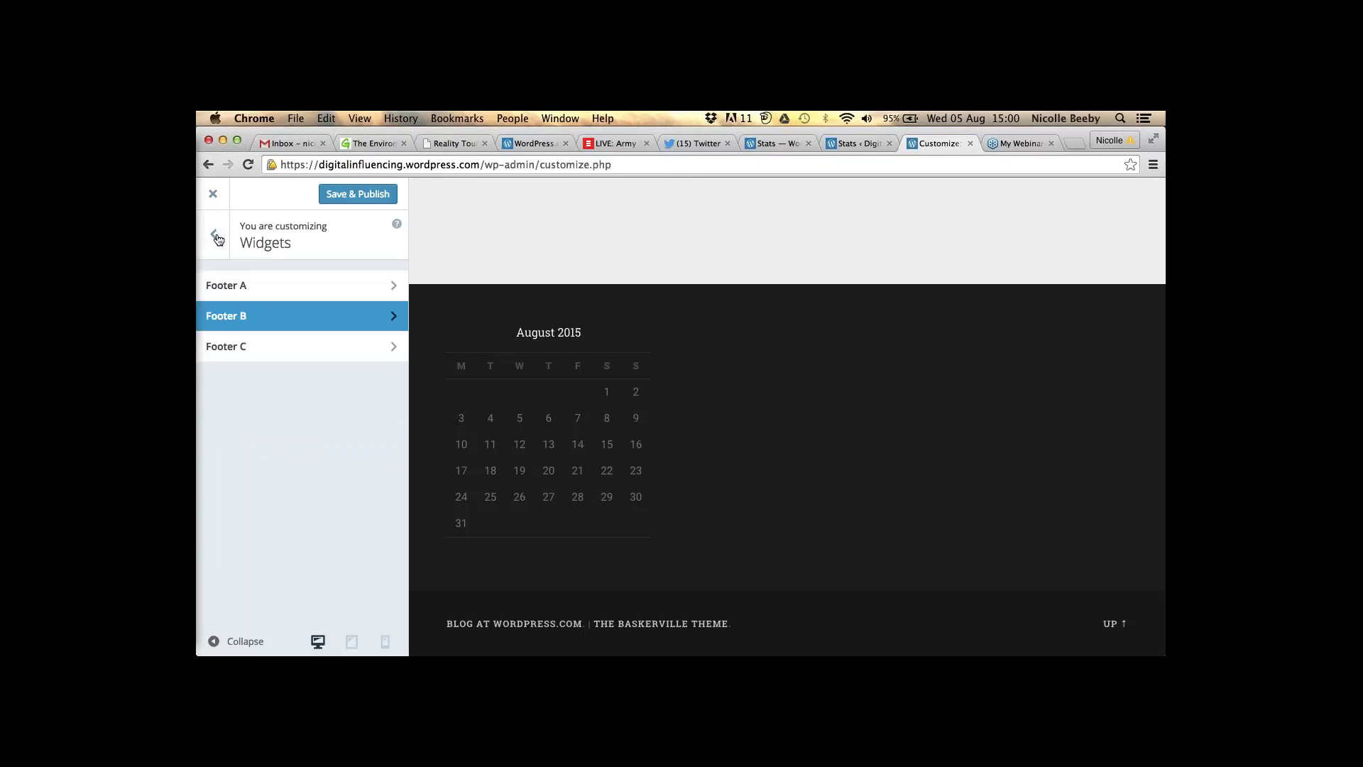
{"action": "left_click", "coordinate": [242, 355]}
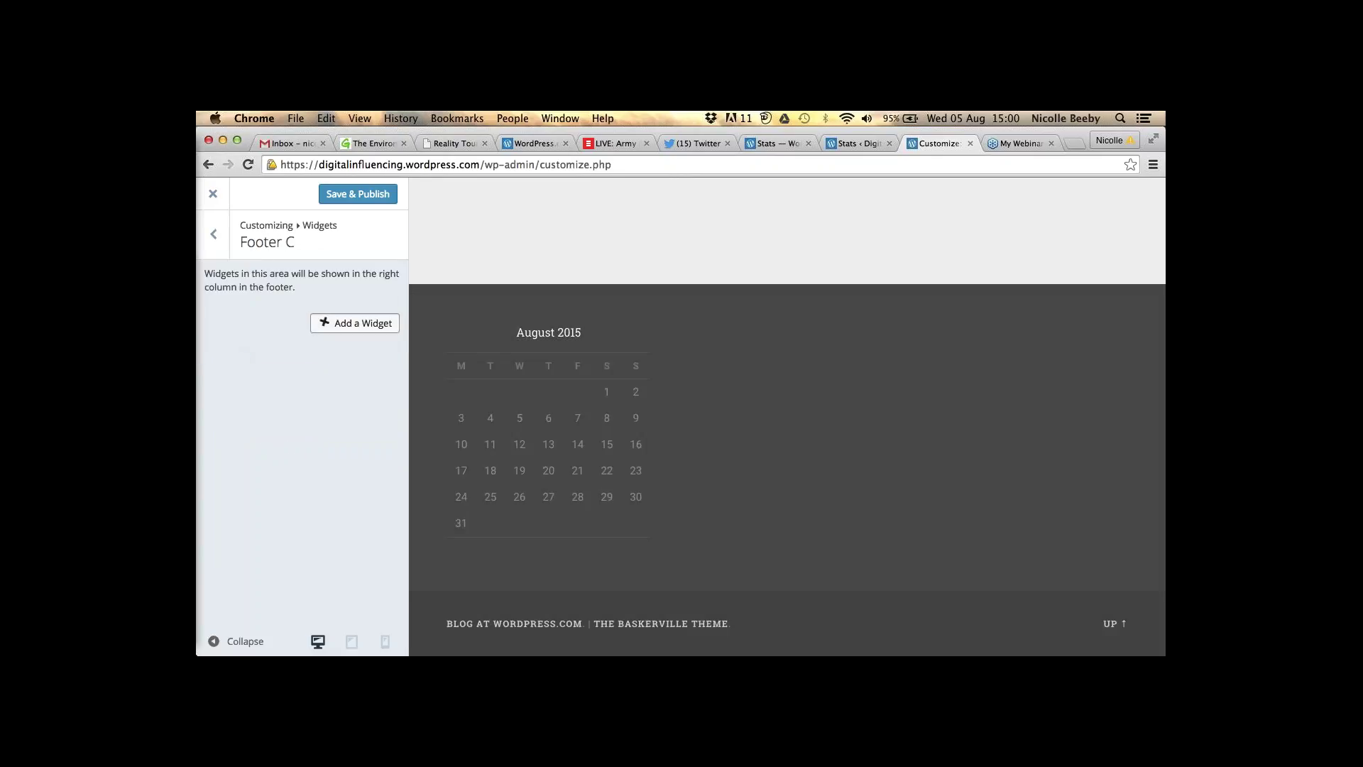
{"action": "left_click", "coordinate": [355, 323]}
{"action": "scroll", "coordinate": [520, 333], "scroll_direction": "down", "scroll_amount": 15}
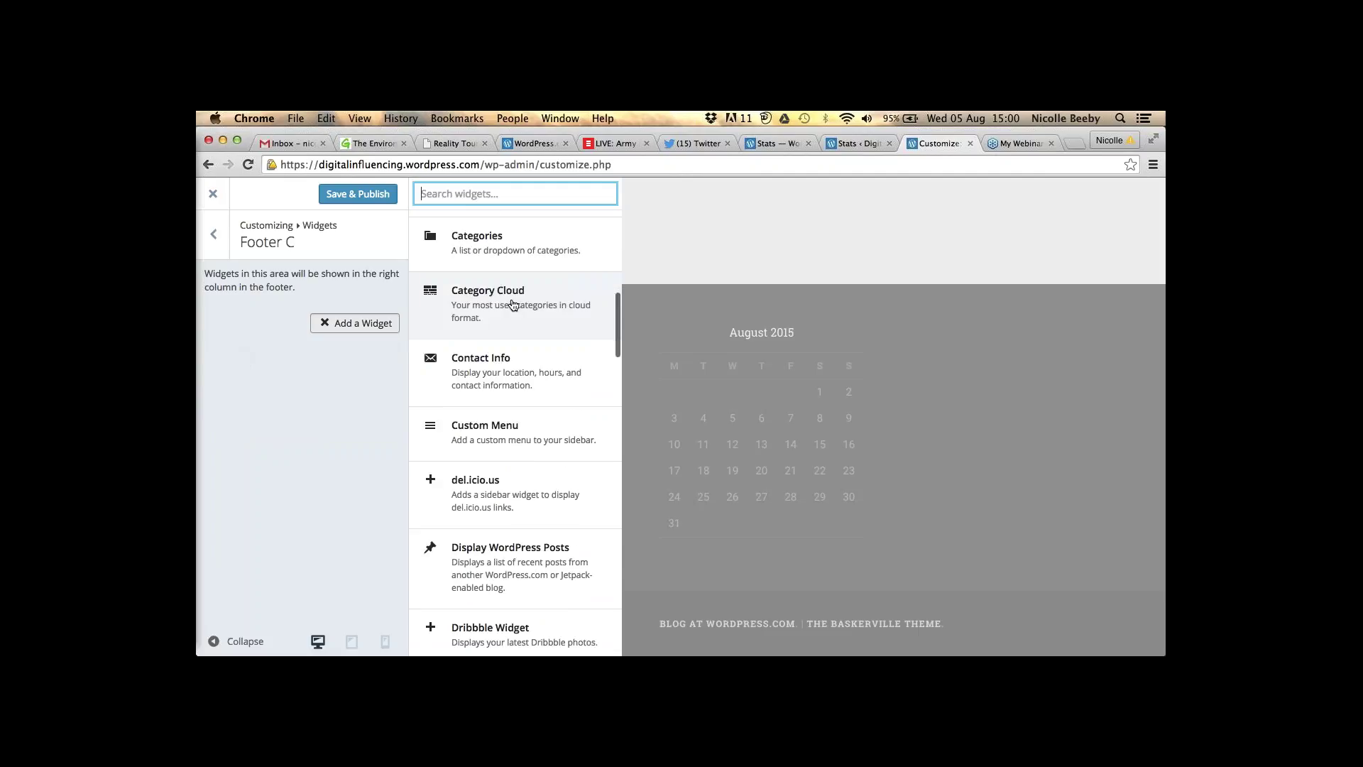
{"action": "scroll", "coordinate": [511, 291], "scroll_direction": "down", "scroll_amount": 10}
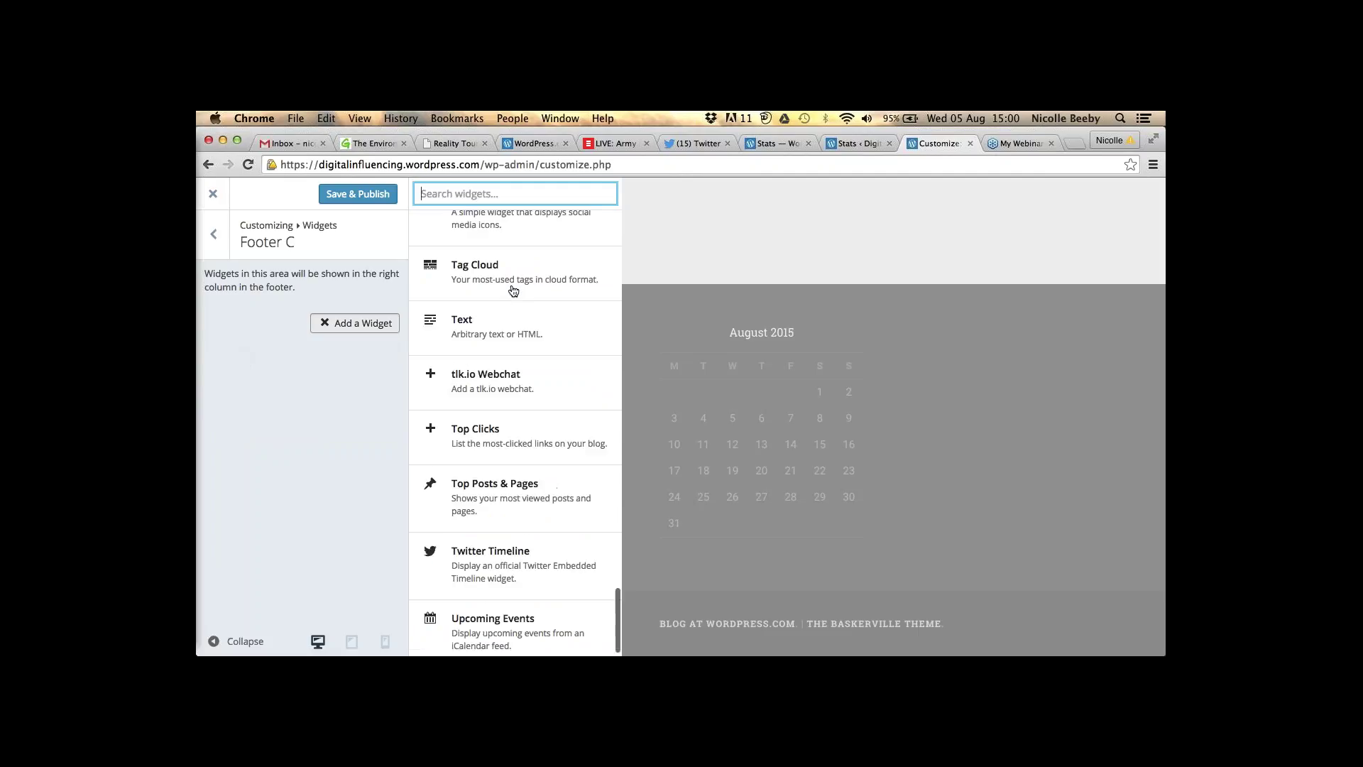
{"action": "left_click", "coordinate": [496, 543]}
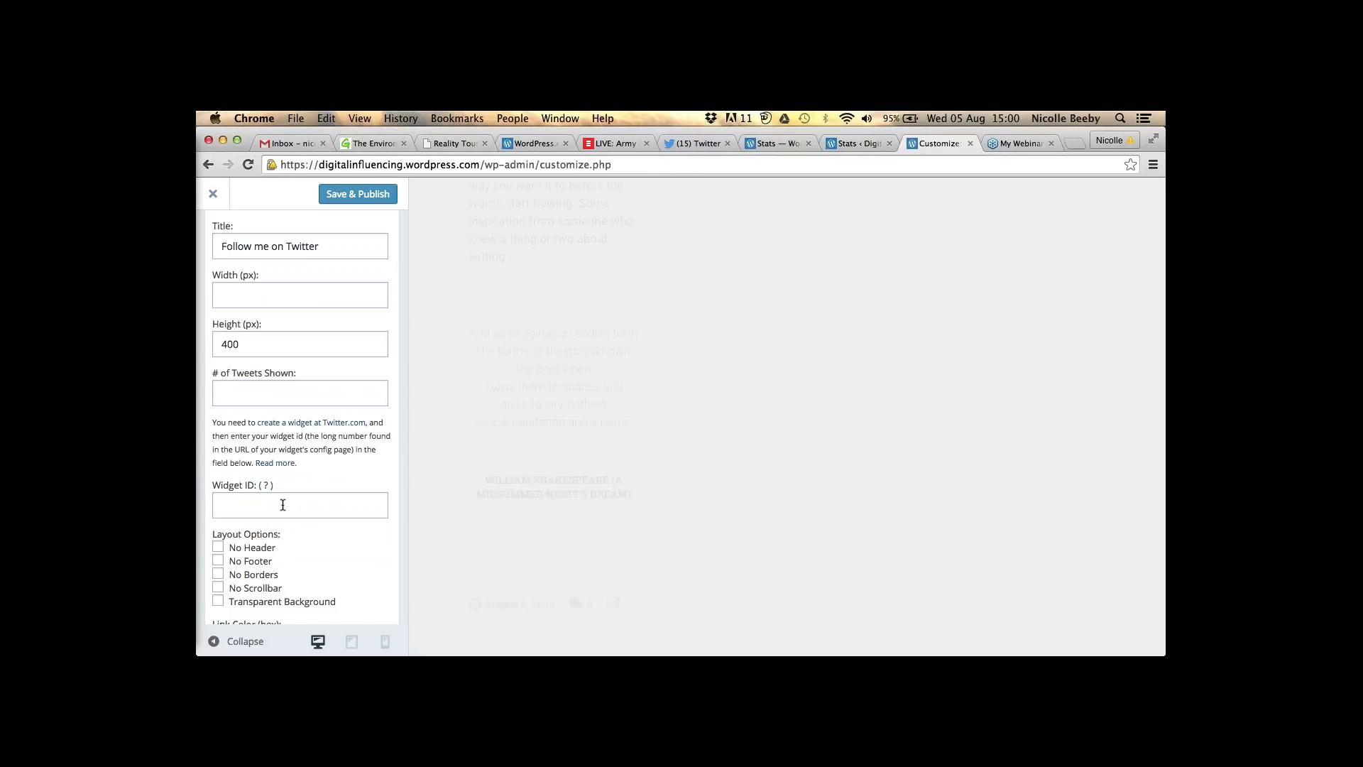
{"action": "scroll", "coordinate": [283, 504], "scroll_direction": "down", "scroll_amount": 1}
{"action": "left_click", "coordinate": [298, 465]}
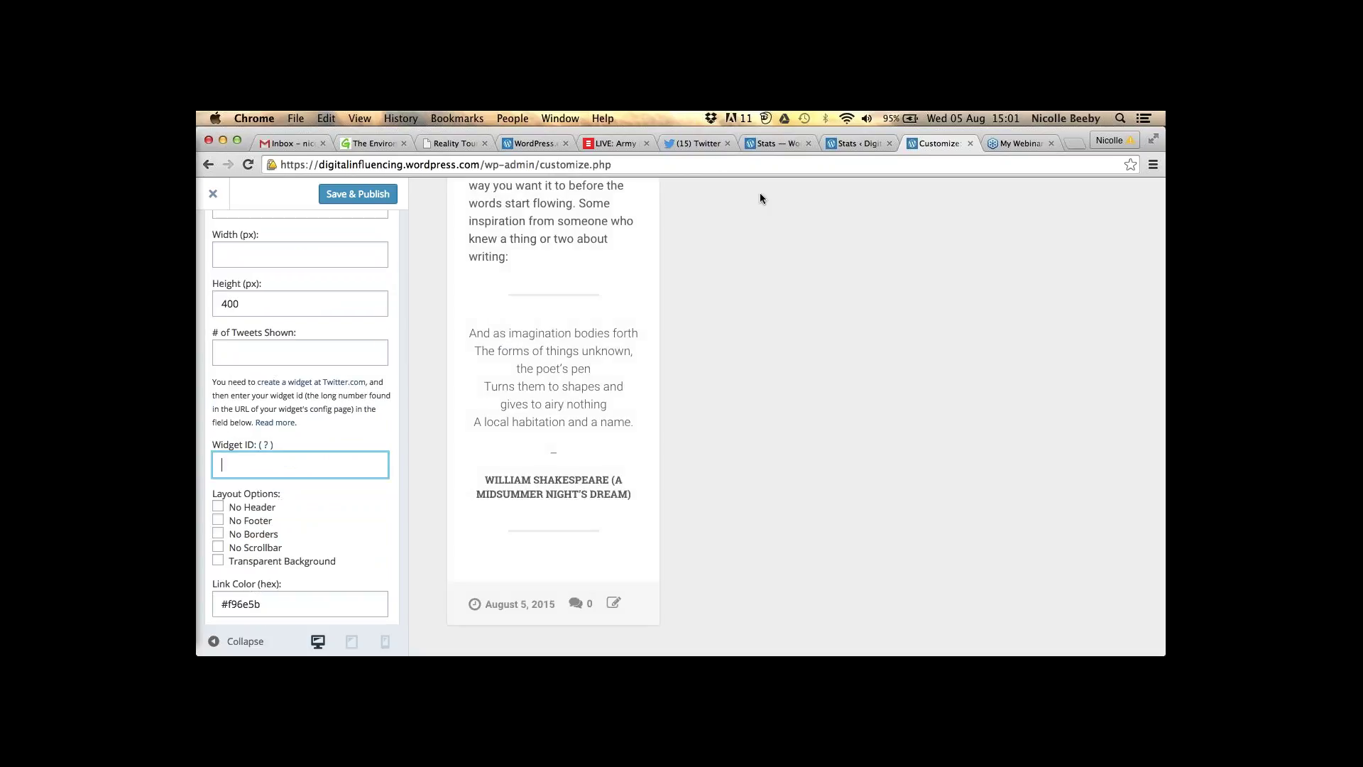
- In Twitter, go to Settings > Widgets and start creating a new user timeline widget
{"action": "left_click", "coordinate": [701, 144]}
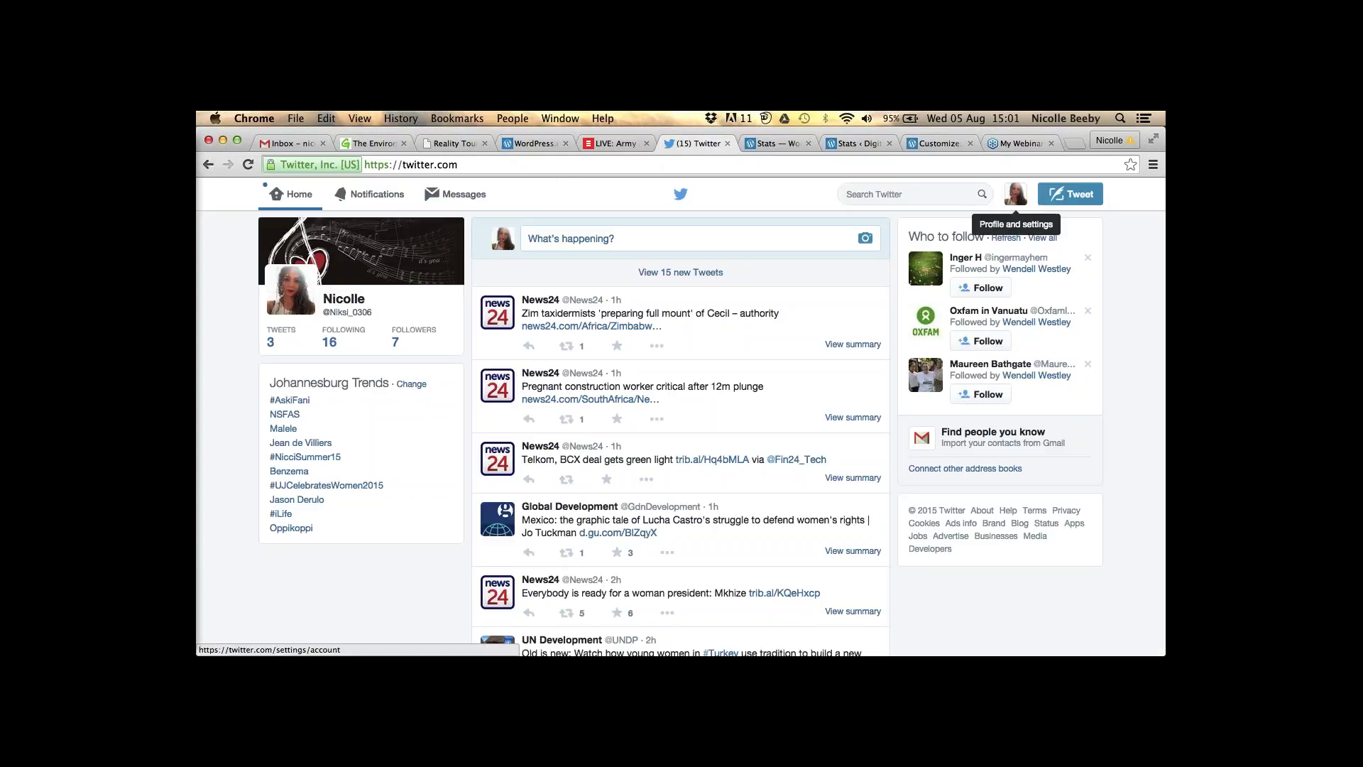
{"action": "left_click", "coordinate": [1016, 194]}
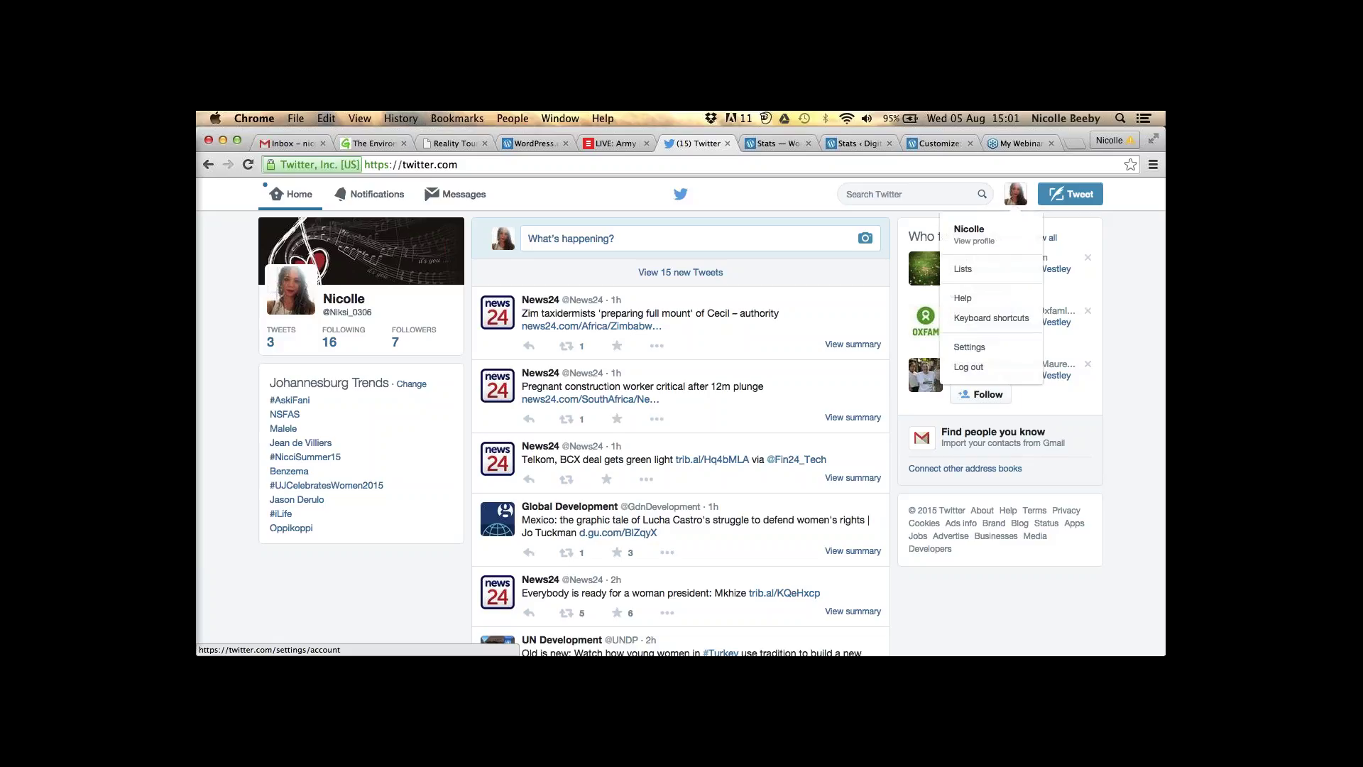
{"action": "left_click", "coordinate": [996, 354]}
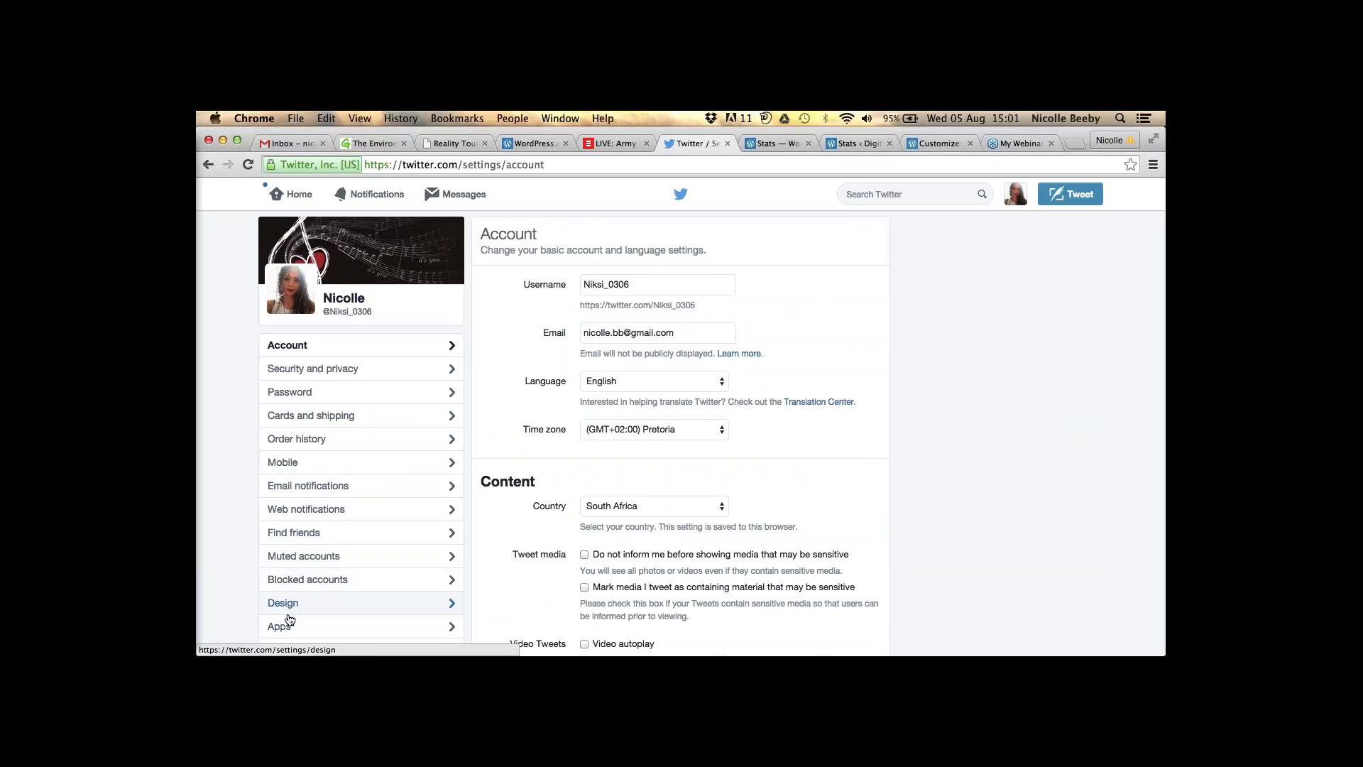
{"action": "scroll", "coordinate": [289, 620], "scroll_direction": "down", "scroll_amount": 3}
{"action": "left_click", "coordinate": [287, 543]}
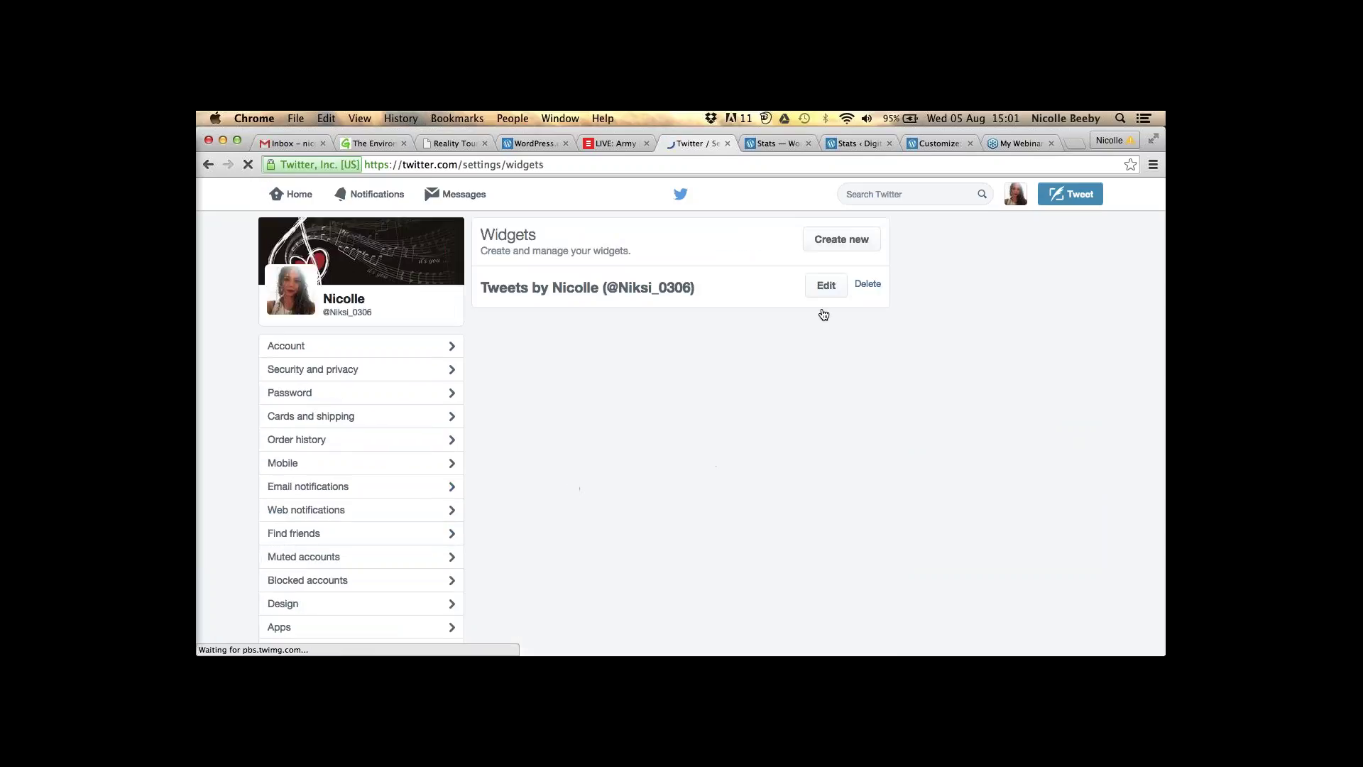
{"action": "left_click", "coordinate": [856, 242]}
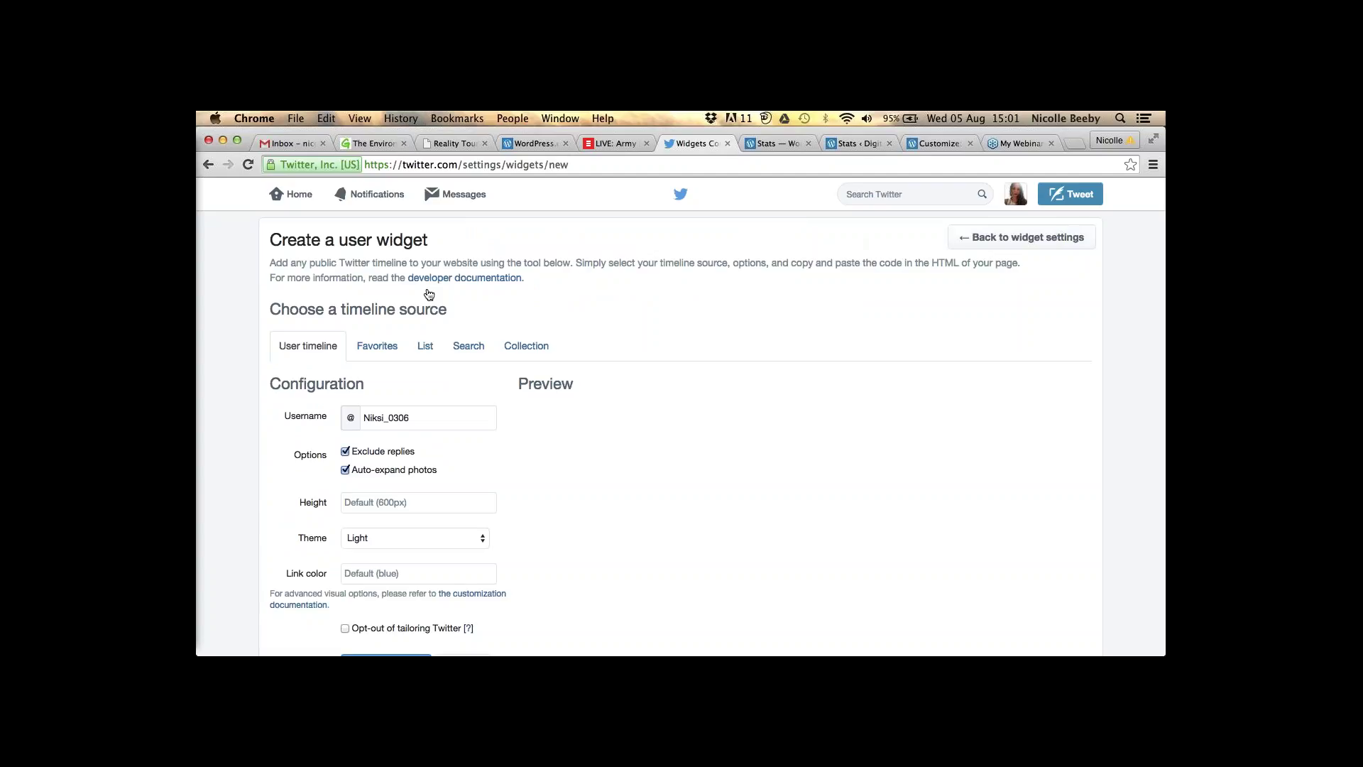
- Create the Twitter user timeline widget
{"action": "scroll", "coordinate": [348, 368], "scroll_direction": "down", "scroll_amount": 1}
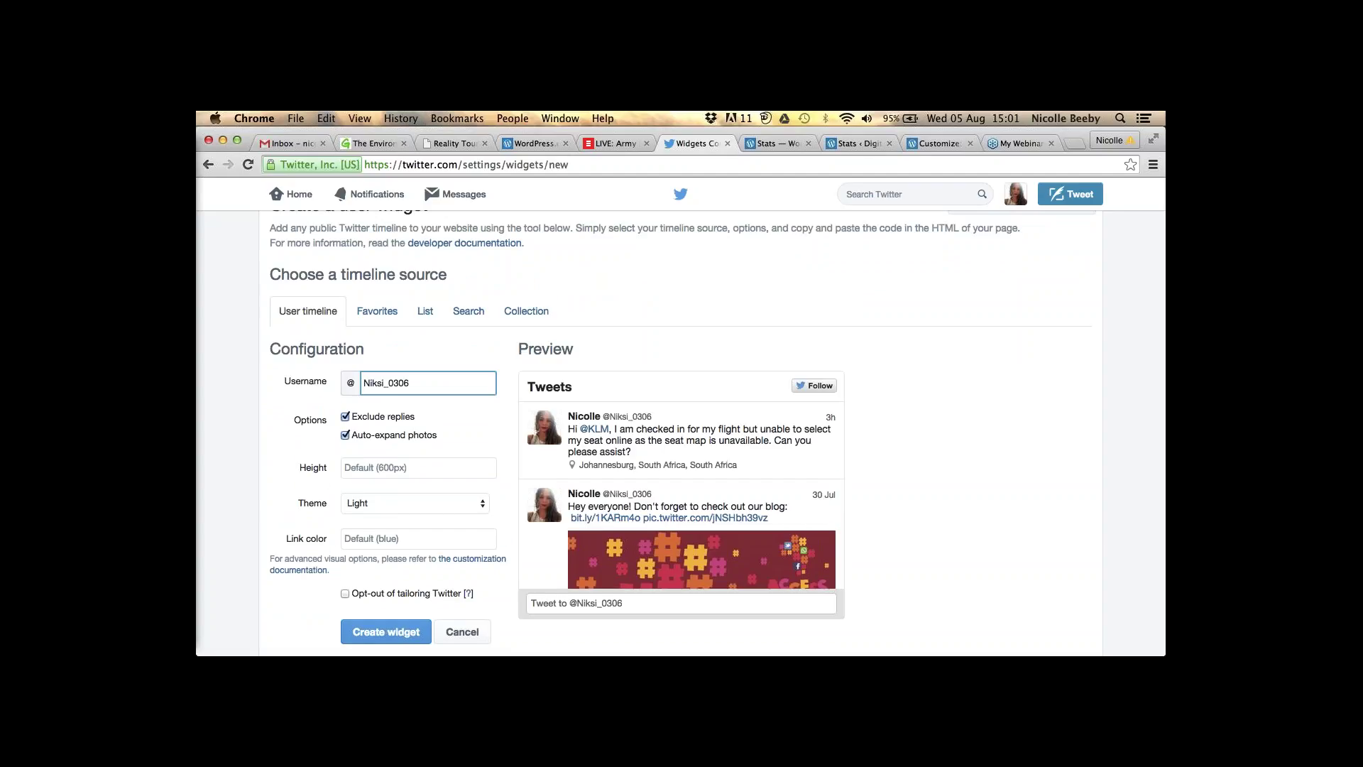
{"action": "scroll", "coordinate": [717, 426], "scroll_direction": "down", "scroll_amount": 1}
{"action": "scroll", "coordinate": [716, 426], "scroll_direction": "down", "scroll_amount": 3}
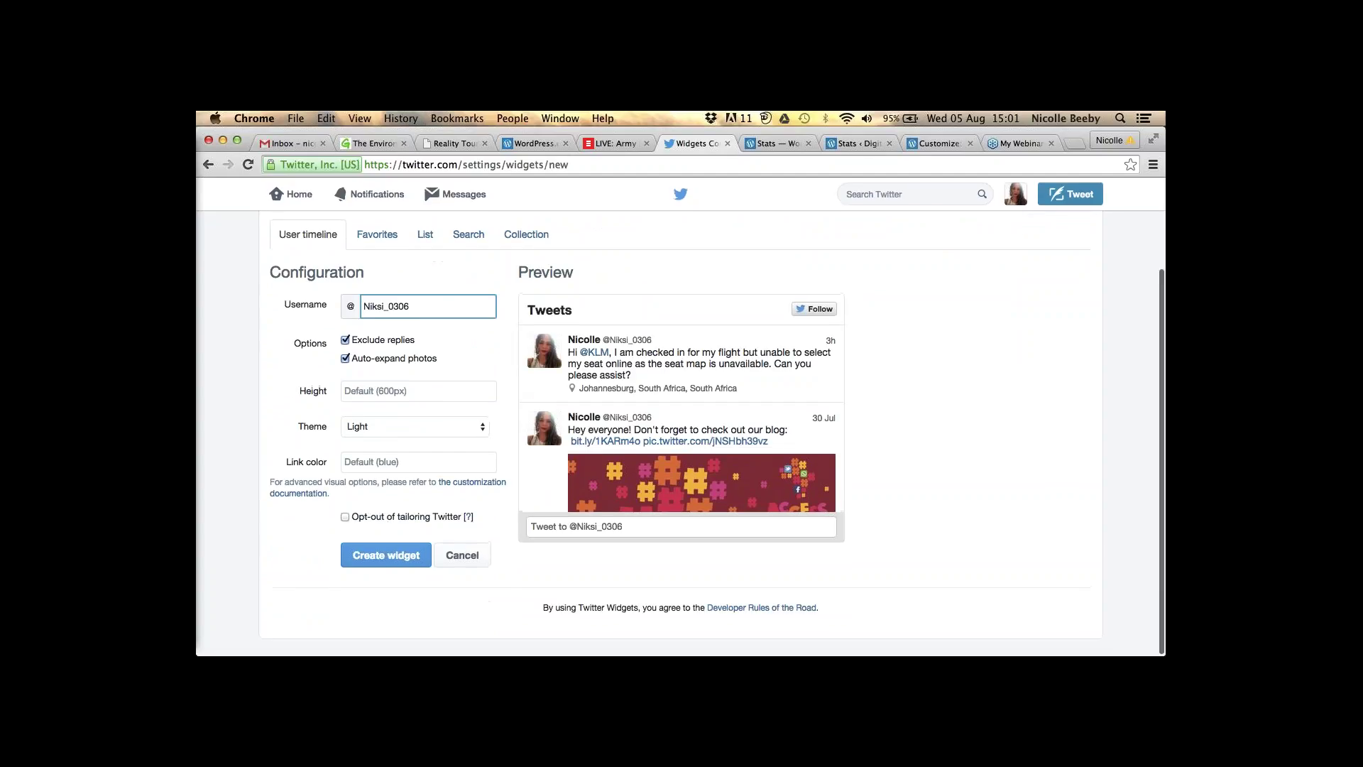
{"action": "scroll", "coordinate": [717, 426], "scroll_direction": "up", "scroll_amount": 1}
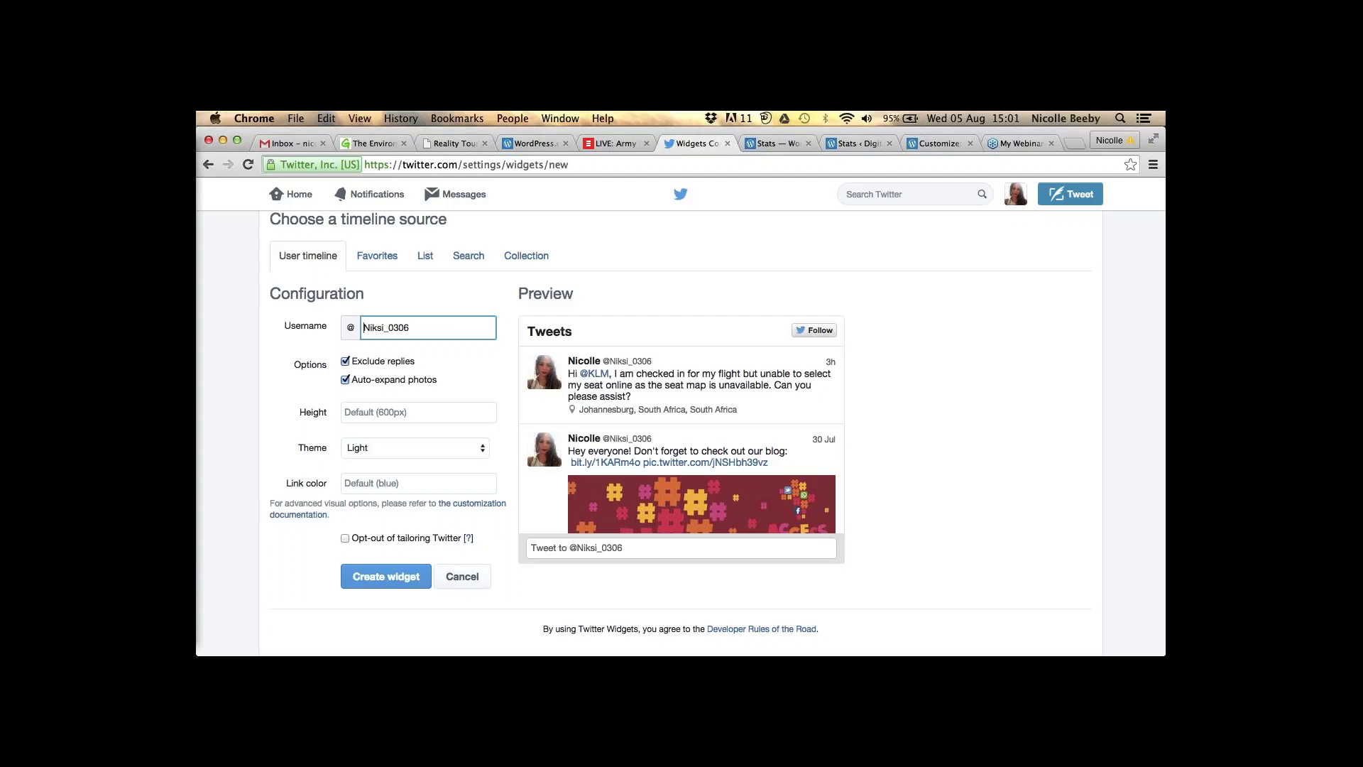
{"action": "left_click", "coordinate": [354, 581]}
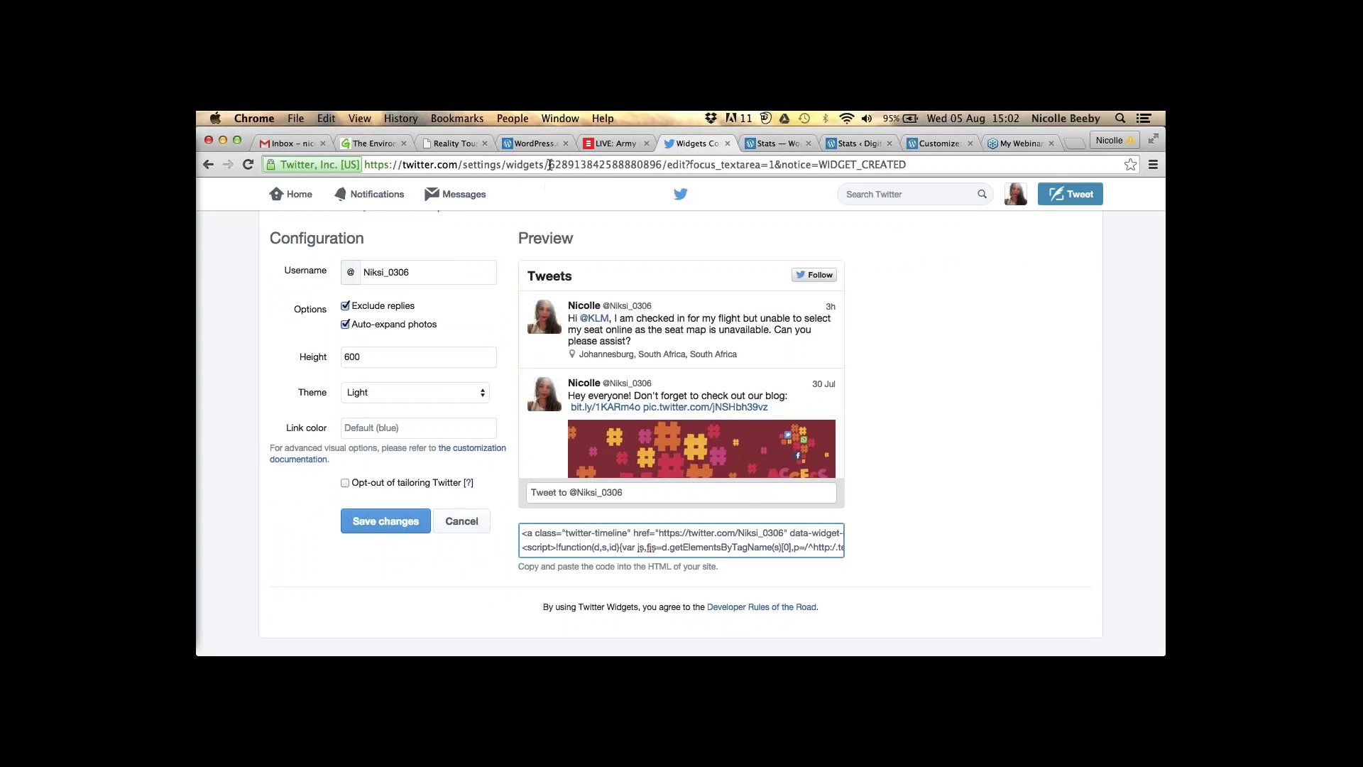
- Copy the new widget's ID from the page address and go back to the WordPress Customizer
{"action": "left_click_drag", "start_coordinate": [550, 164], "coordinate": [662, 165]}
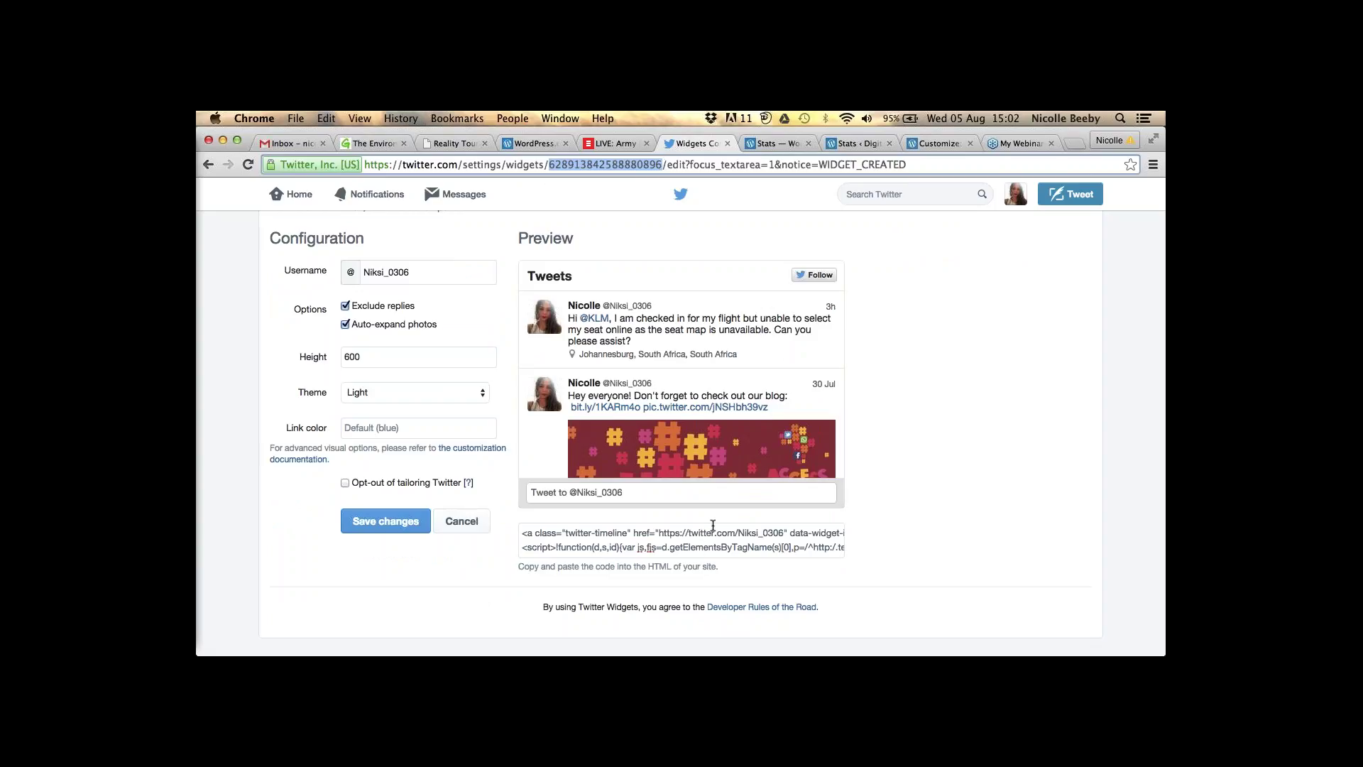
{"action": "left_click", "coordinate": [718, 548]}
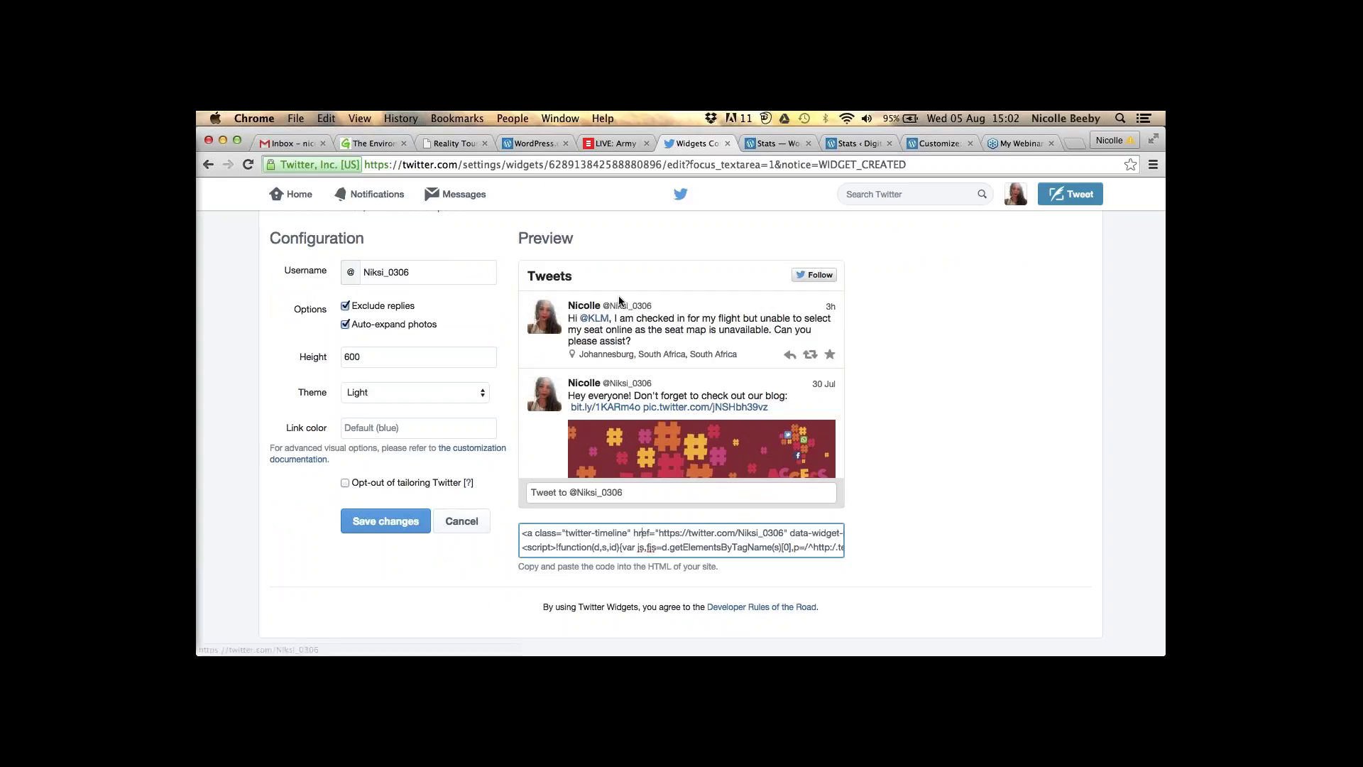
{"action": "left_click_drag", "start_coordinate": [550, 164], "coordinate": [663, 160]}
{"action": "key", "text": "super+c"}
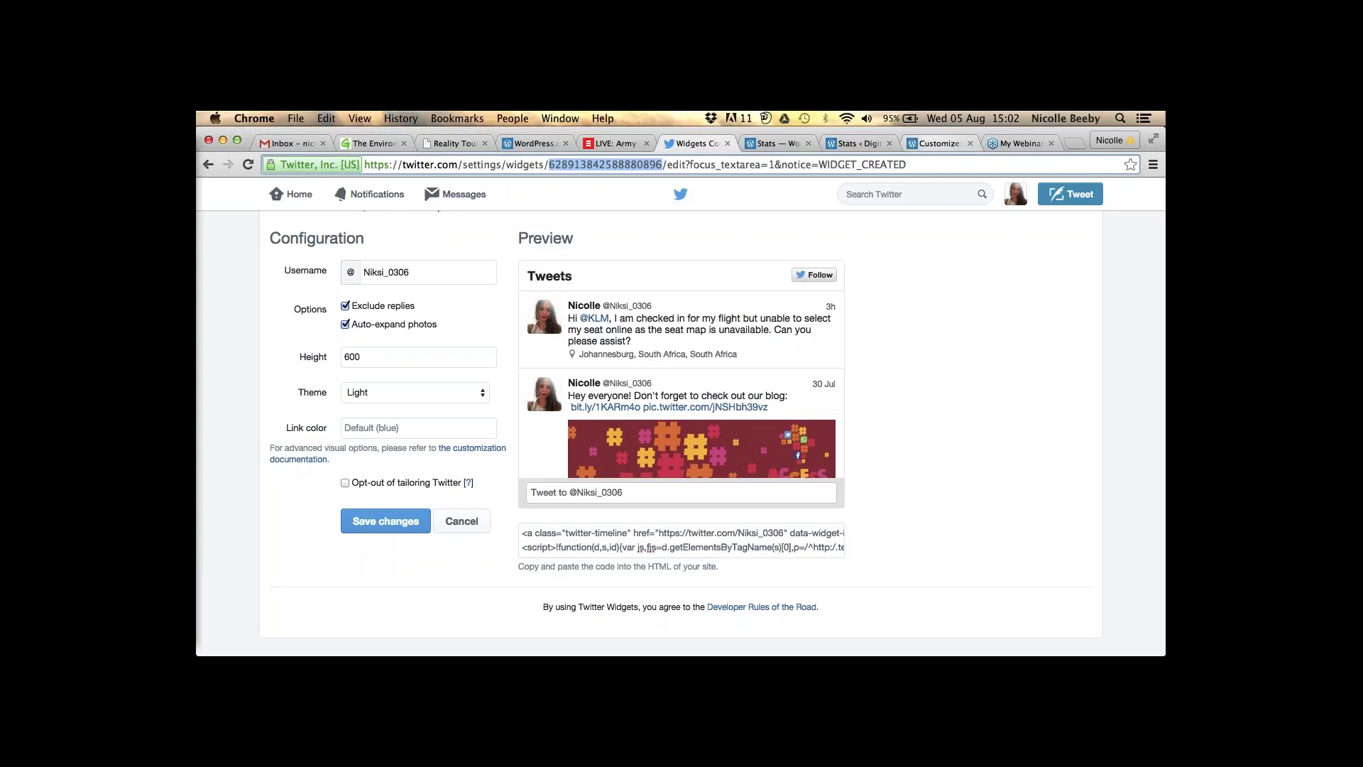
{"action": "left_click", "coordinate": [939, 143]}
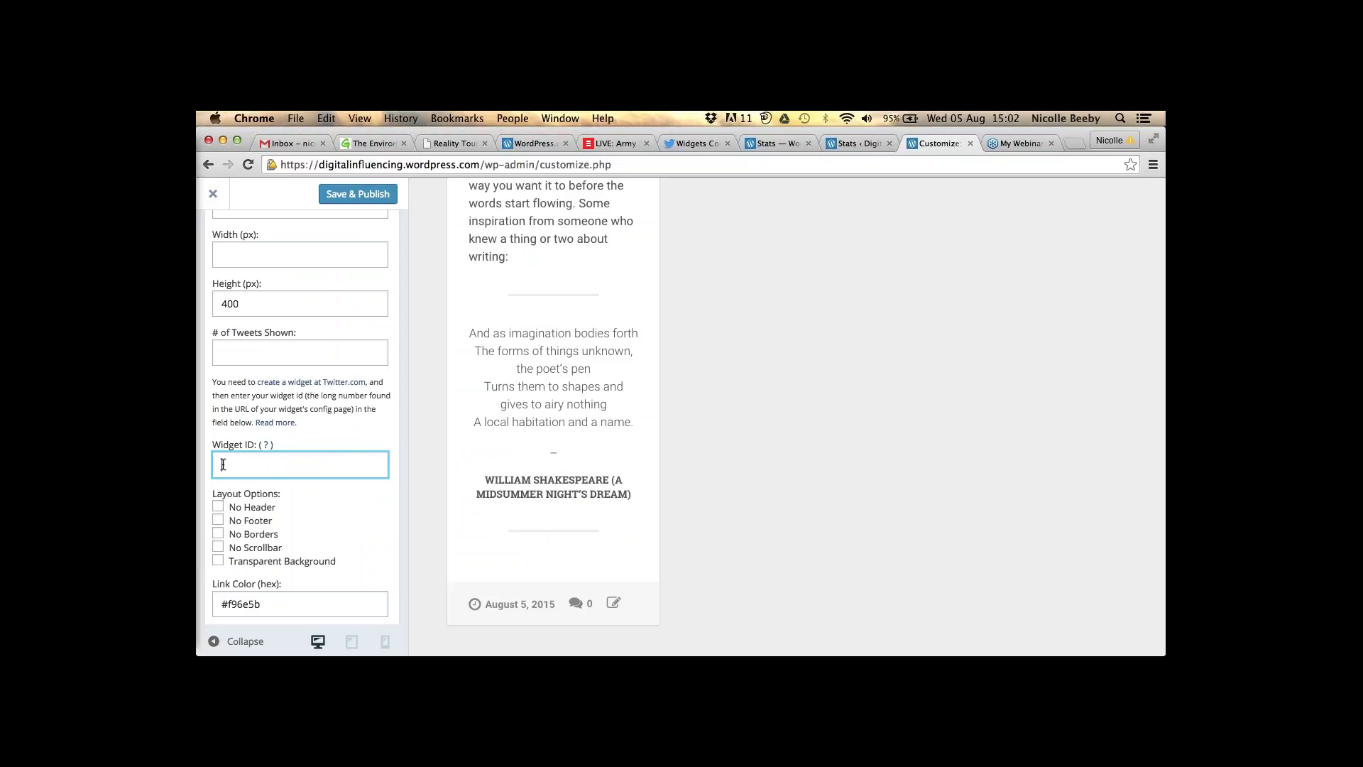
{"action": "key", "text": "super+v"}
{"action": "scroll", "coordinate": [300, 419], "scroll_direction": "down", "scroll_amount": 2}
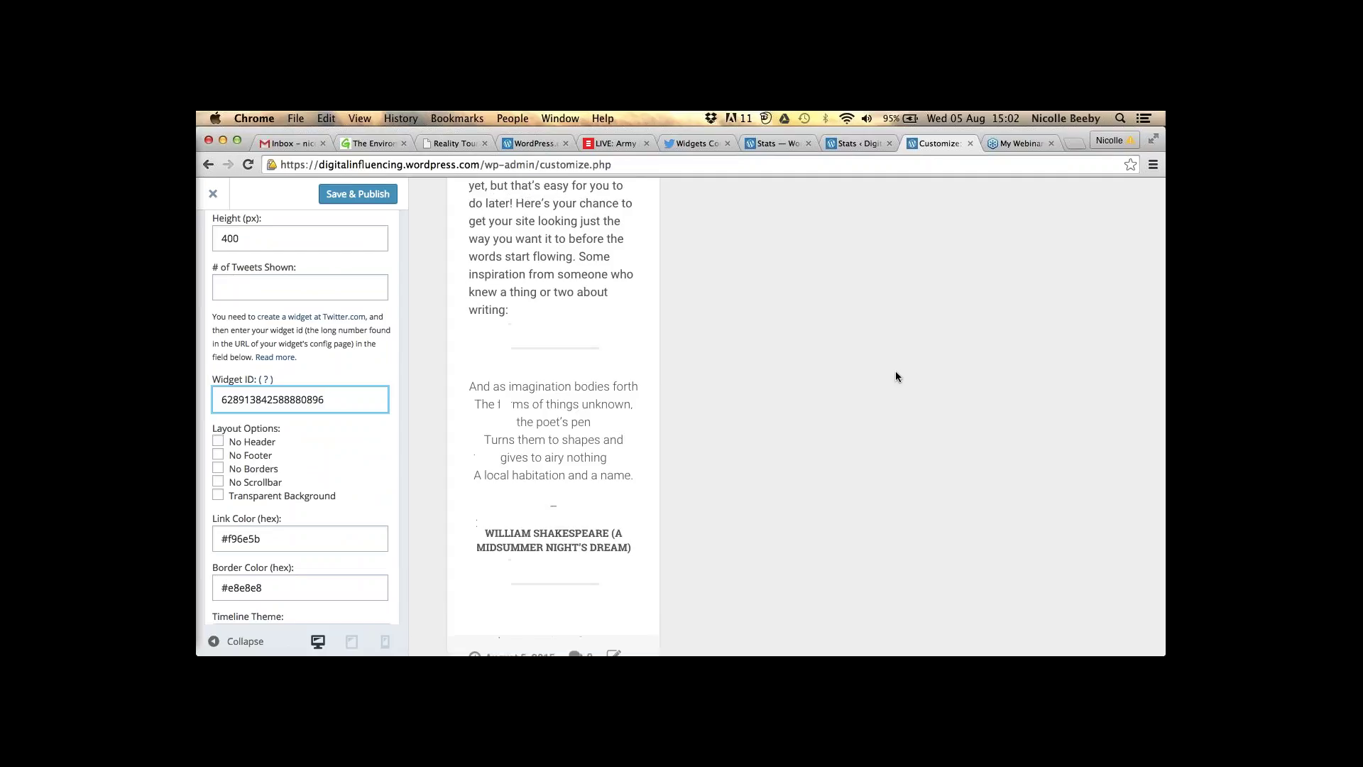
{"action": "scroll", "coordinate": [896, 376], "scroll_direction": "down", "scroll_amount": 10}
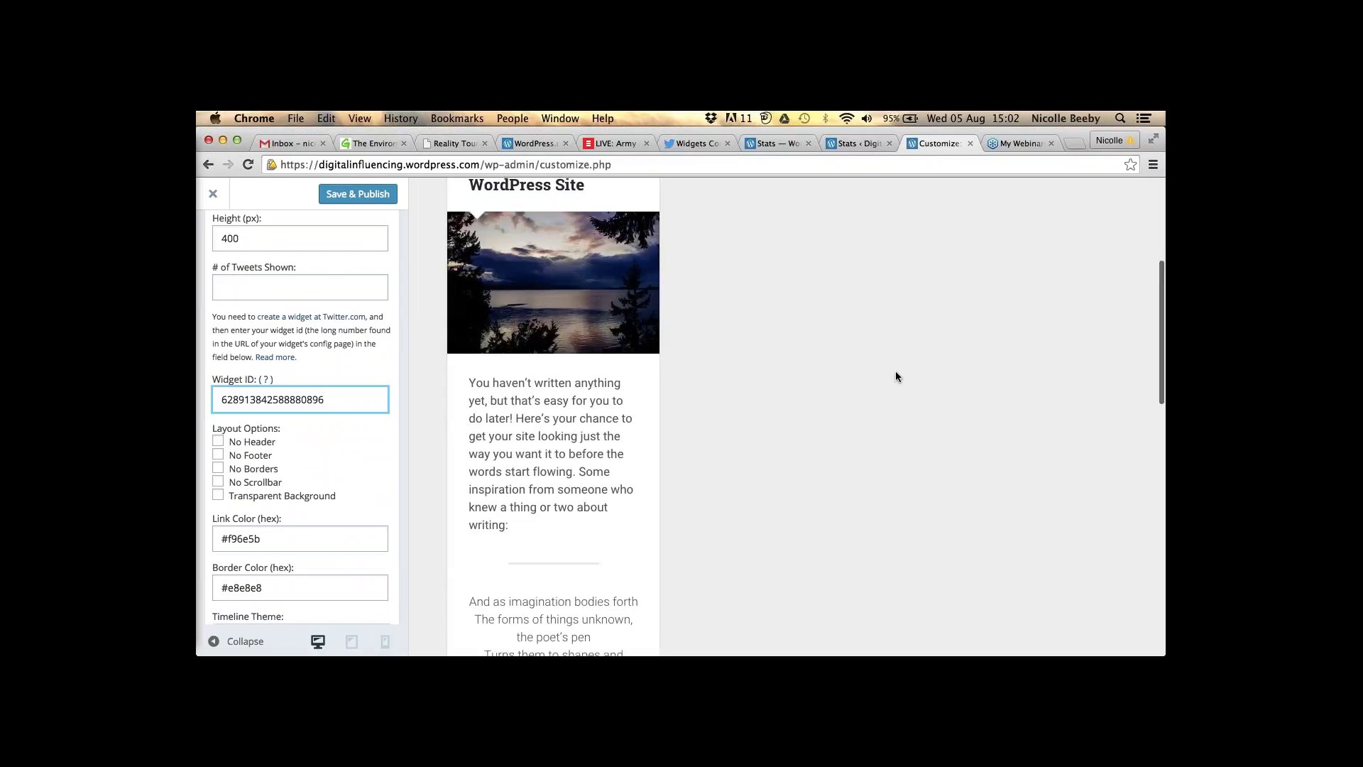
{"action": "scroll", "coordinate": [896, 376], "scroll_direction": "down", "scroll_amount": 5}
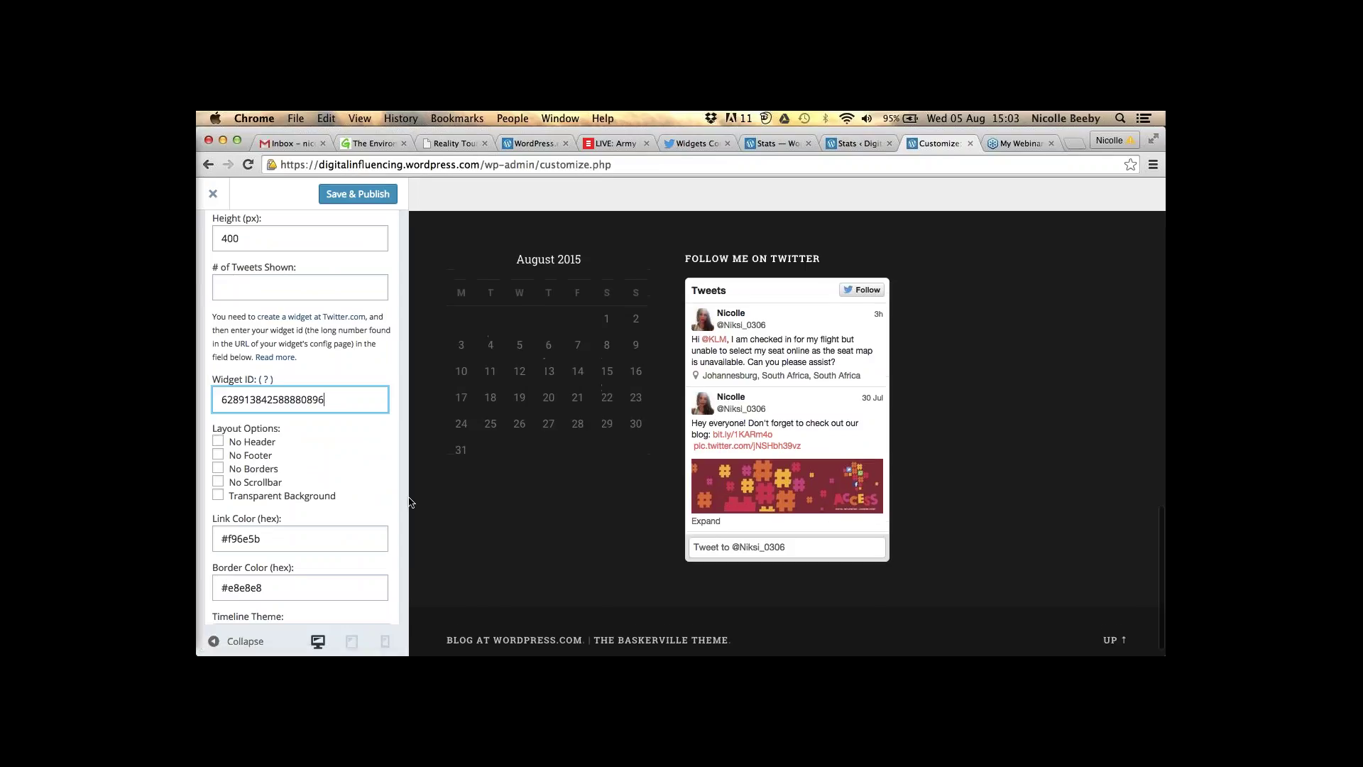
{"action": "scroll", "coordinate": [384, 502], "scroll_direction": "up", "scroll_amount": 2}
{"action": "scroll", "coordinate": [324, 446], "scroll_direction": "up", "scroll_amount": 5}
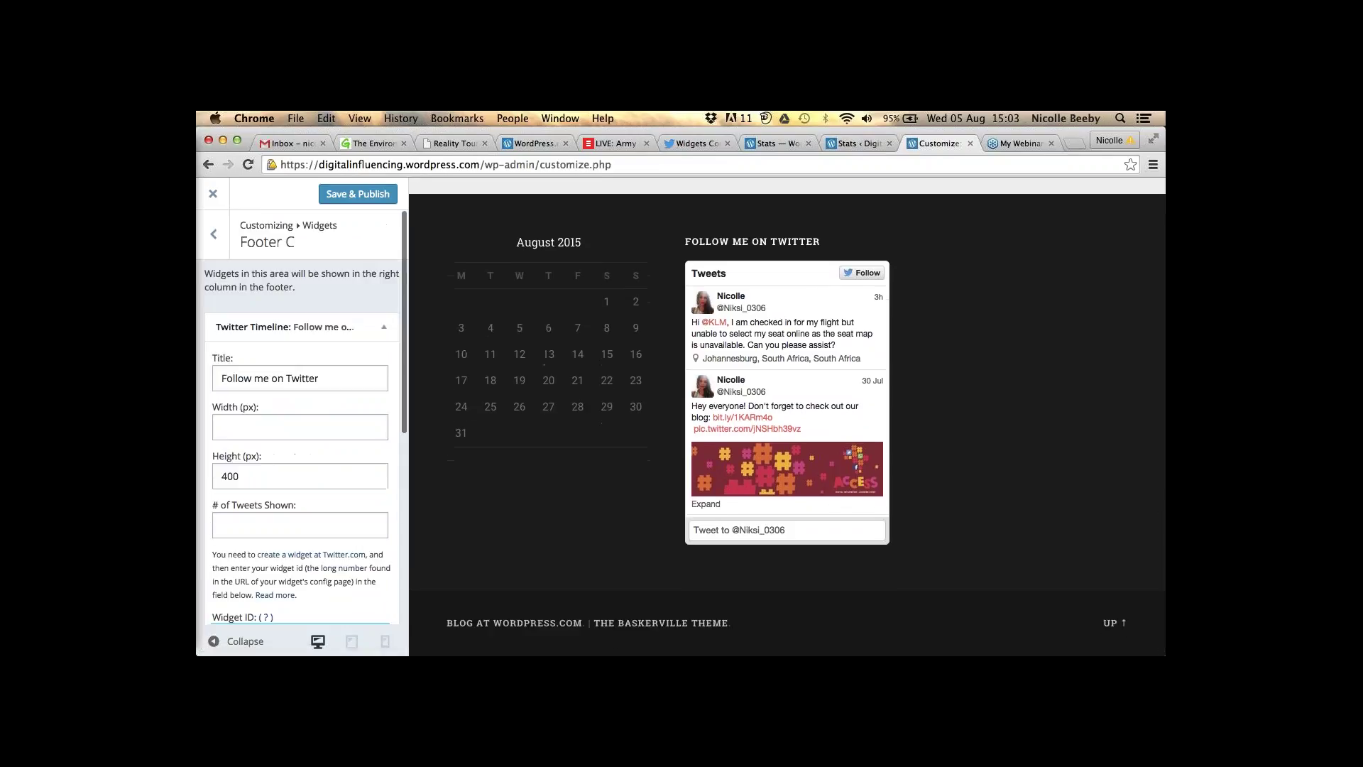
{"action": "key", "text": "super+v"}
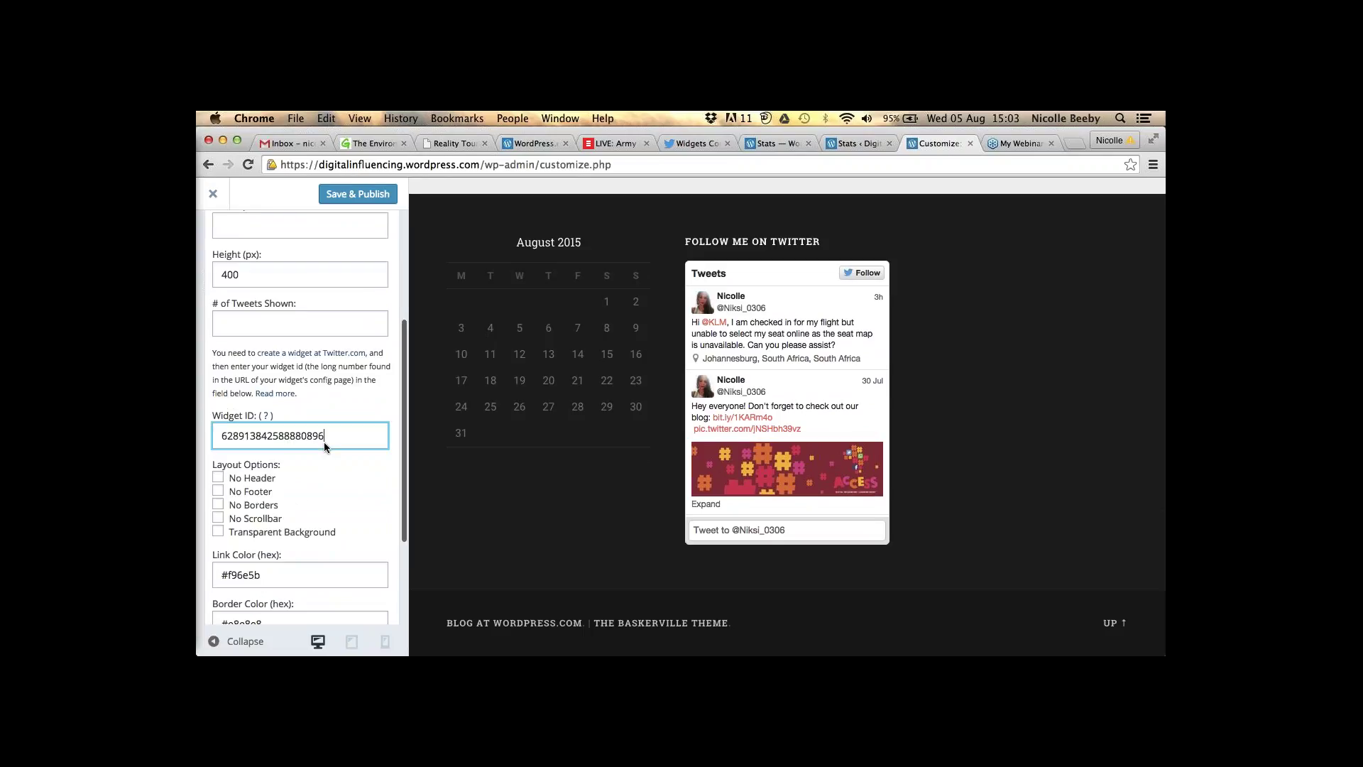
{"action": "scroll", "coordinate": [304, 460], "scroll_direction": "up", "scroll_amount": 1}
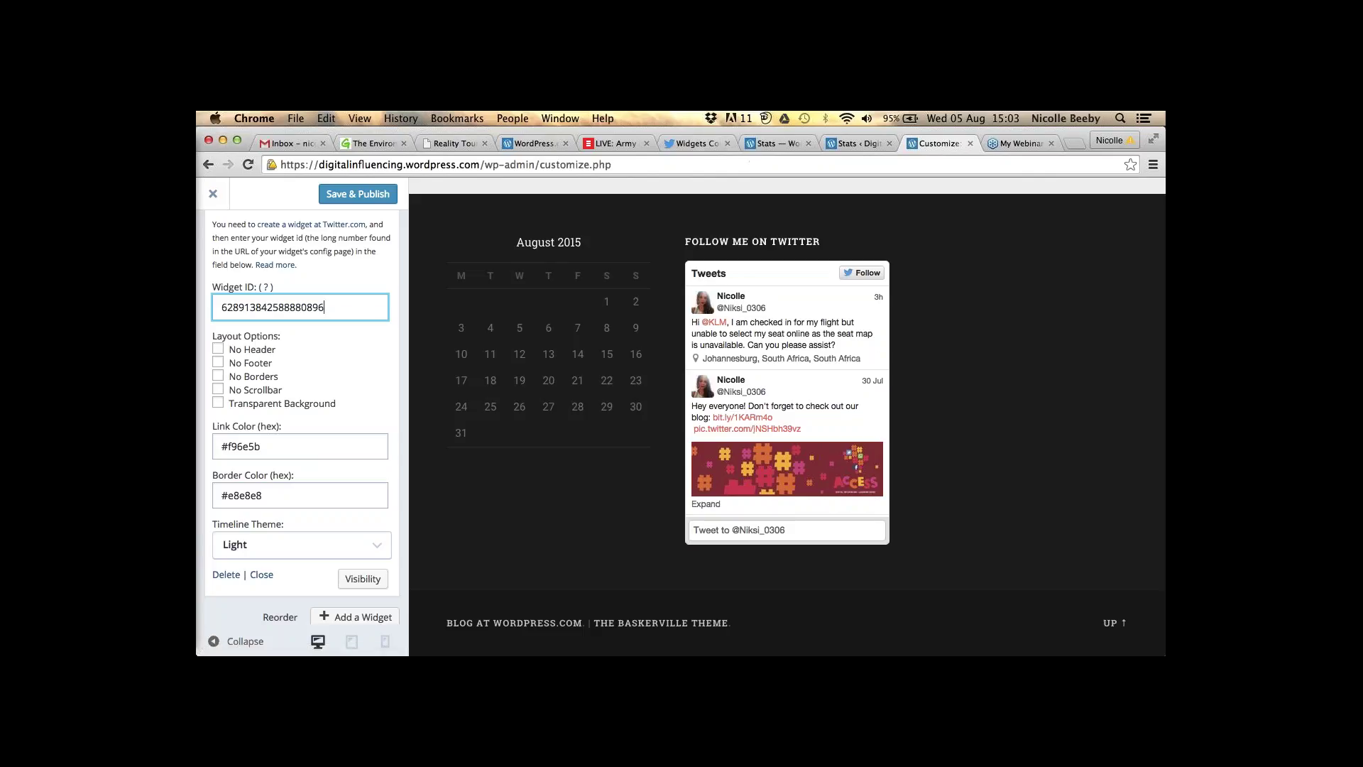
{"action": "key", "text": "super+6"}
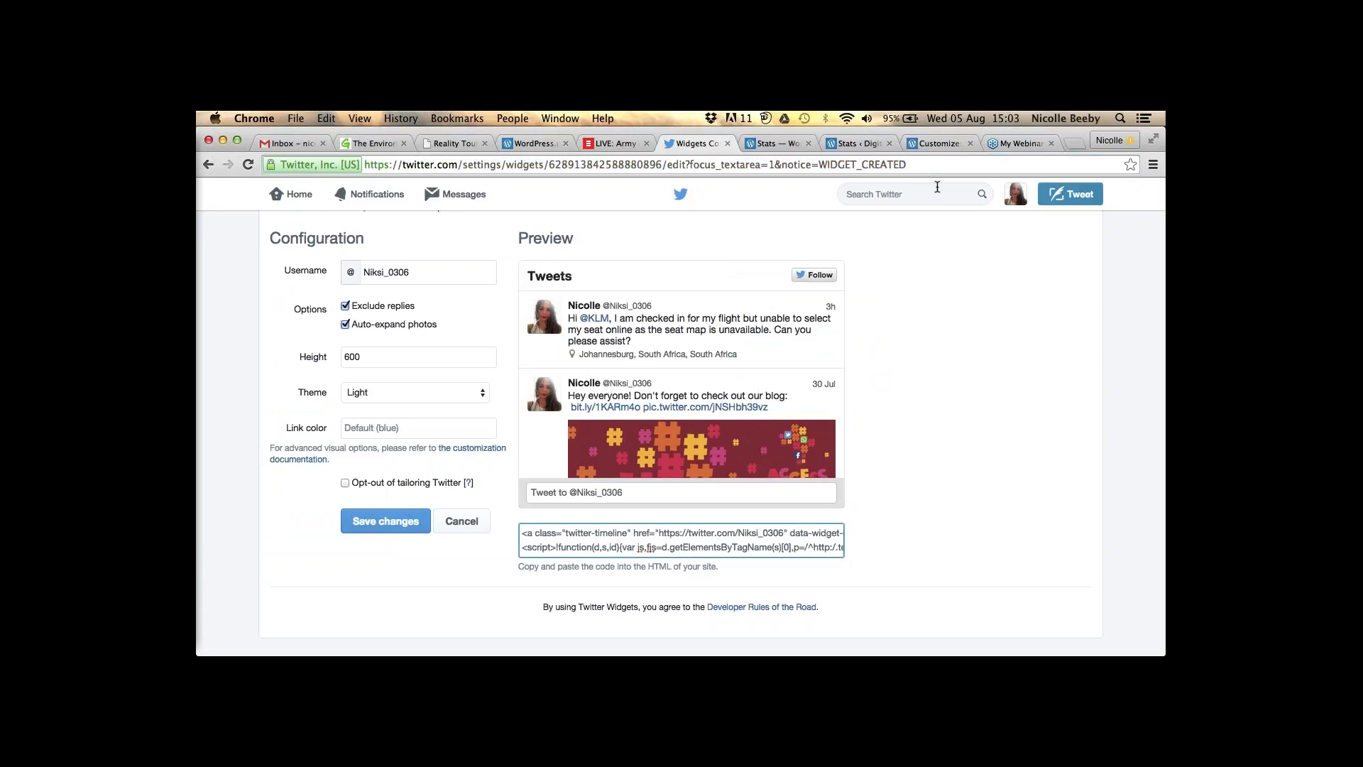
- Leave Twitter's timeline widget configuration and go back to the WordPress Customize tab
{"action": "type", "text": "#"}
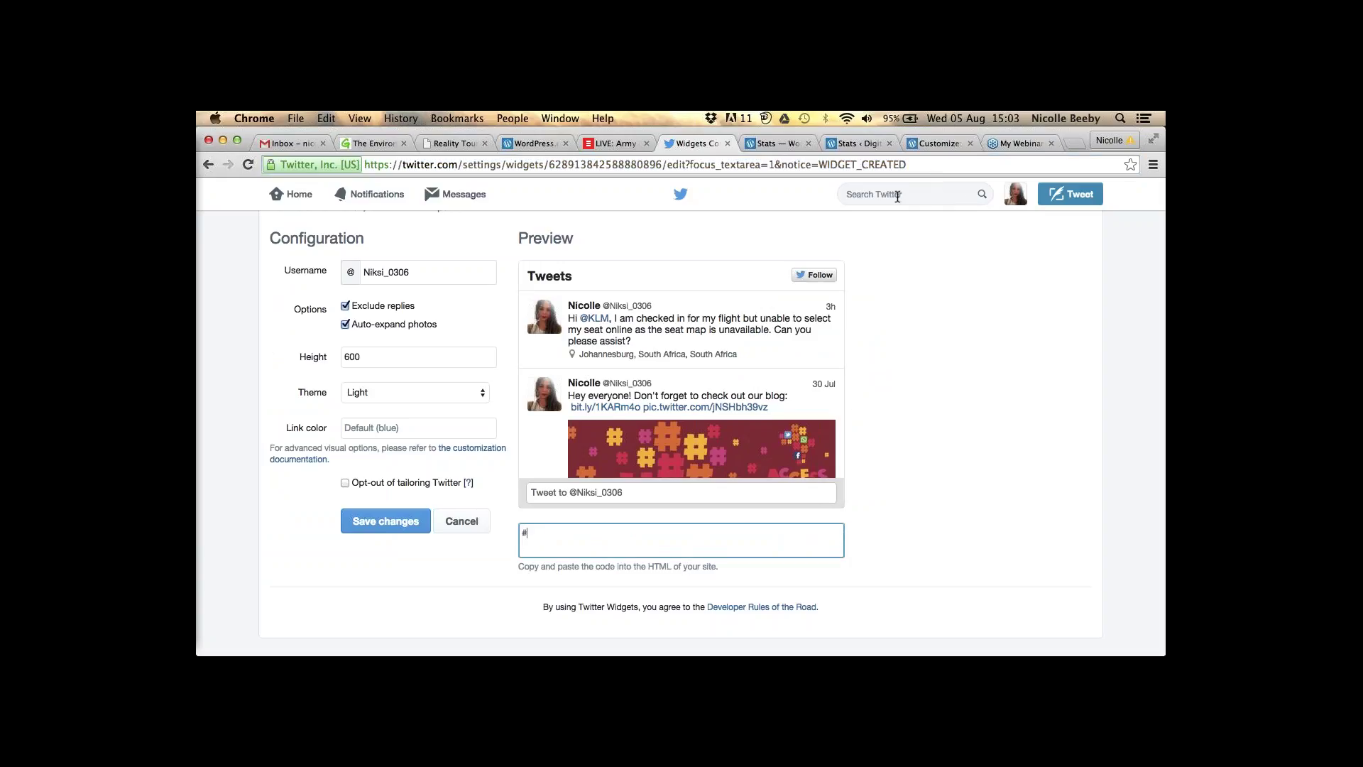
{"action": "left_click", "coordinate": [897, 197]}
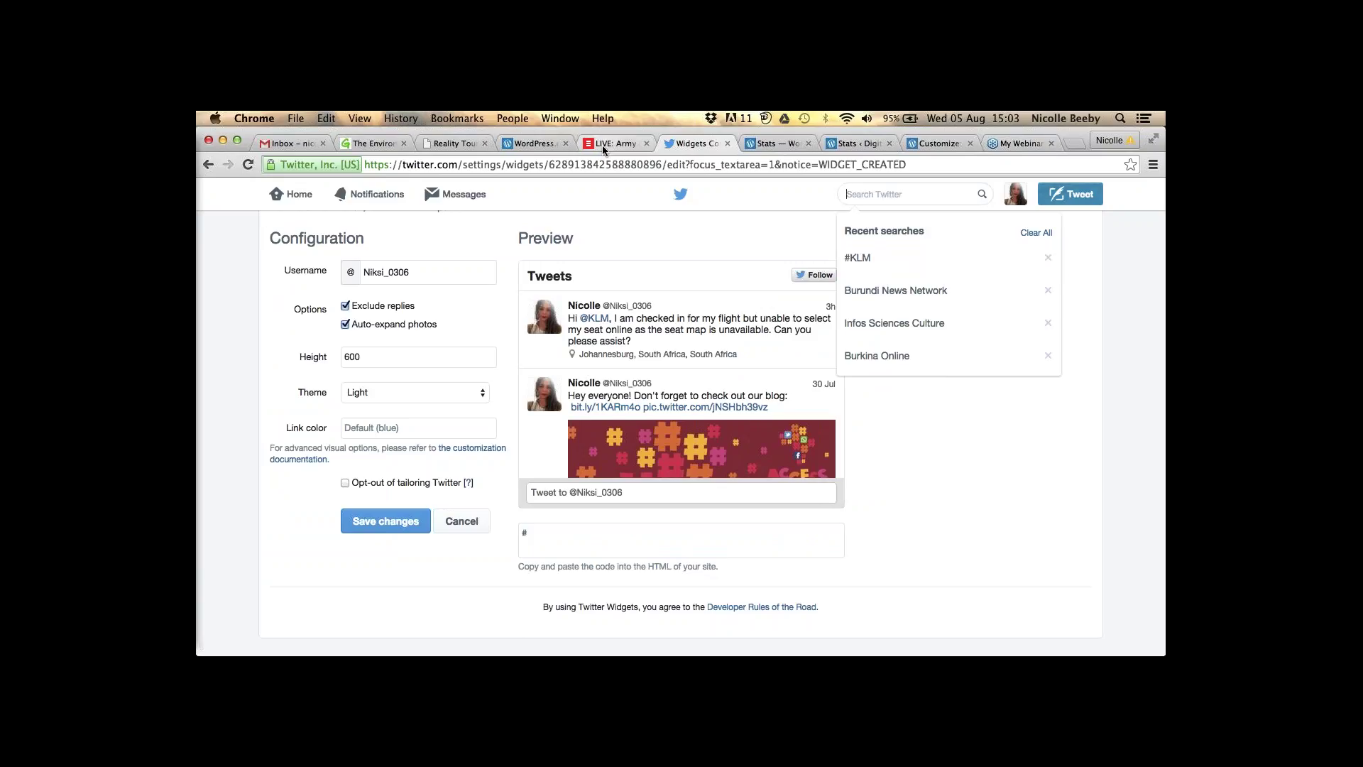
{"action": "left_click", "coordinate": [956, 140]}
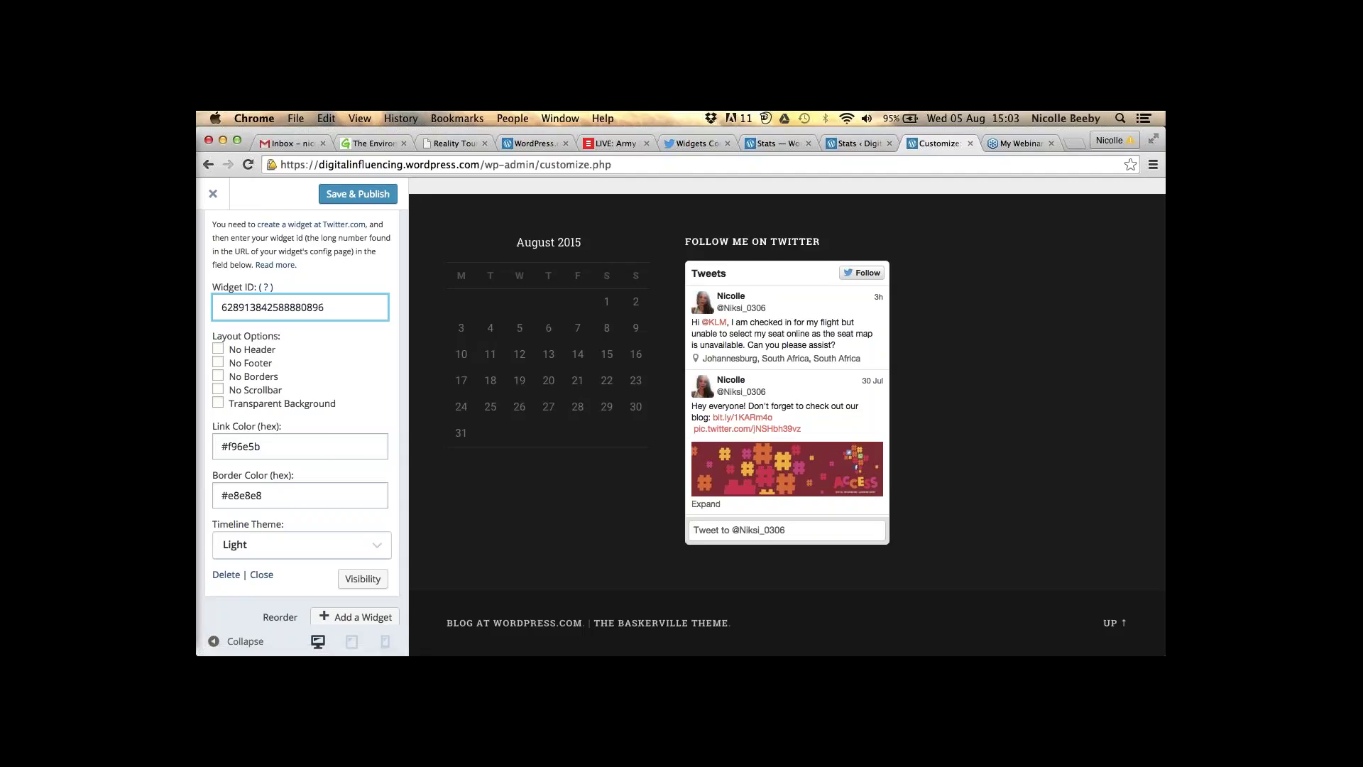
- Add a Recent Comments widget to the Footer A widget area
{"action": "scroll", "coordinate": [352, 419], "scroll_direction": "up", "scroll_amount": 5}
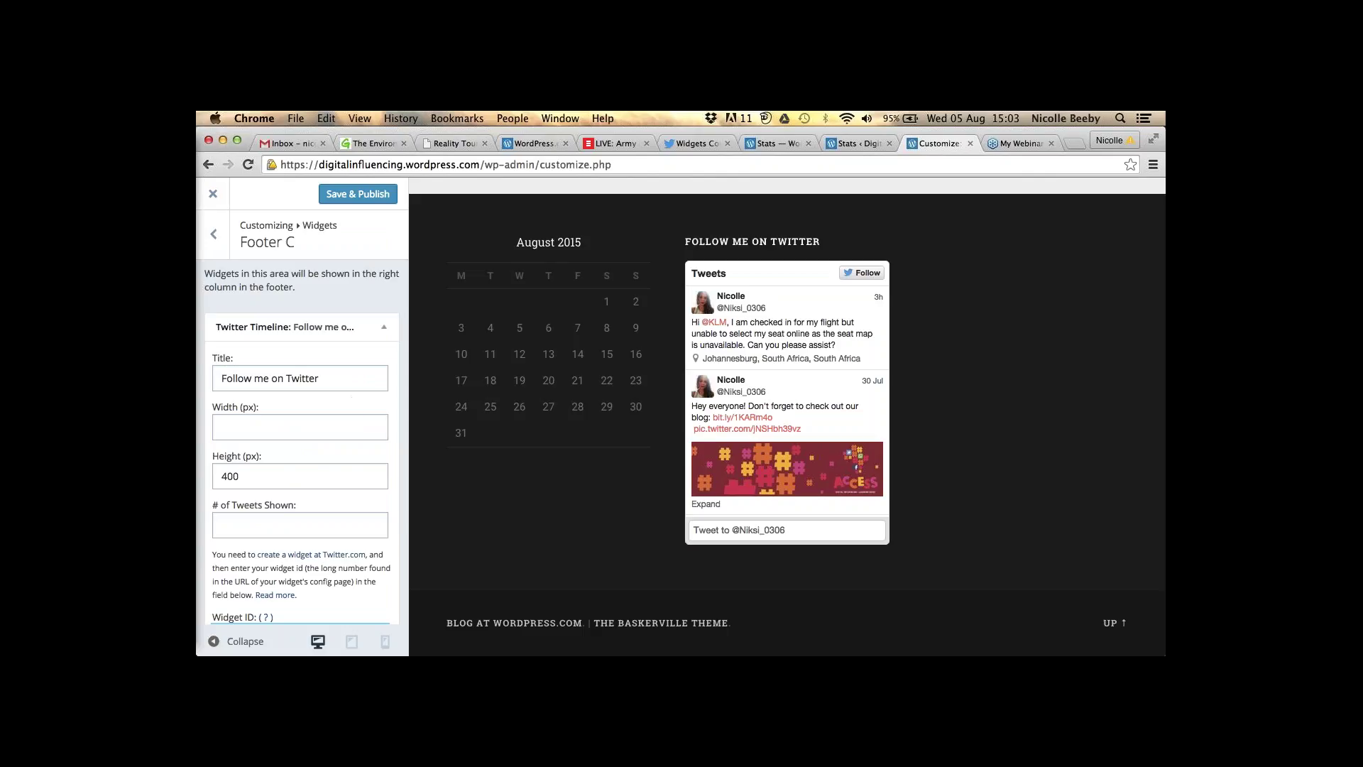
{"action": "left_click", "coordinate": [225, 244]}
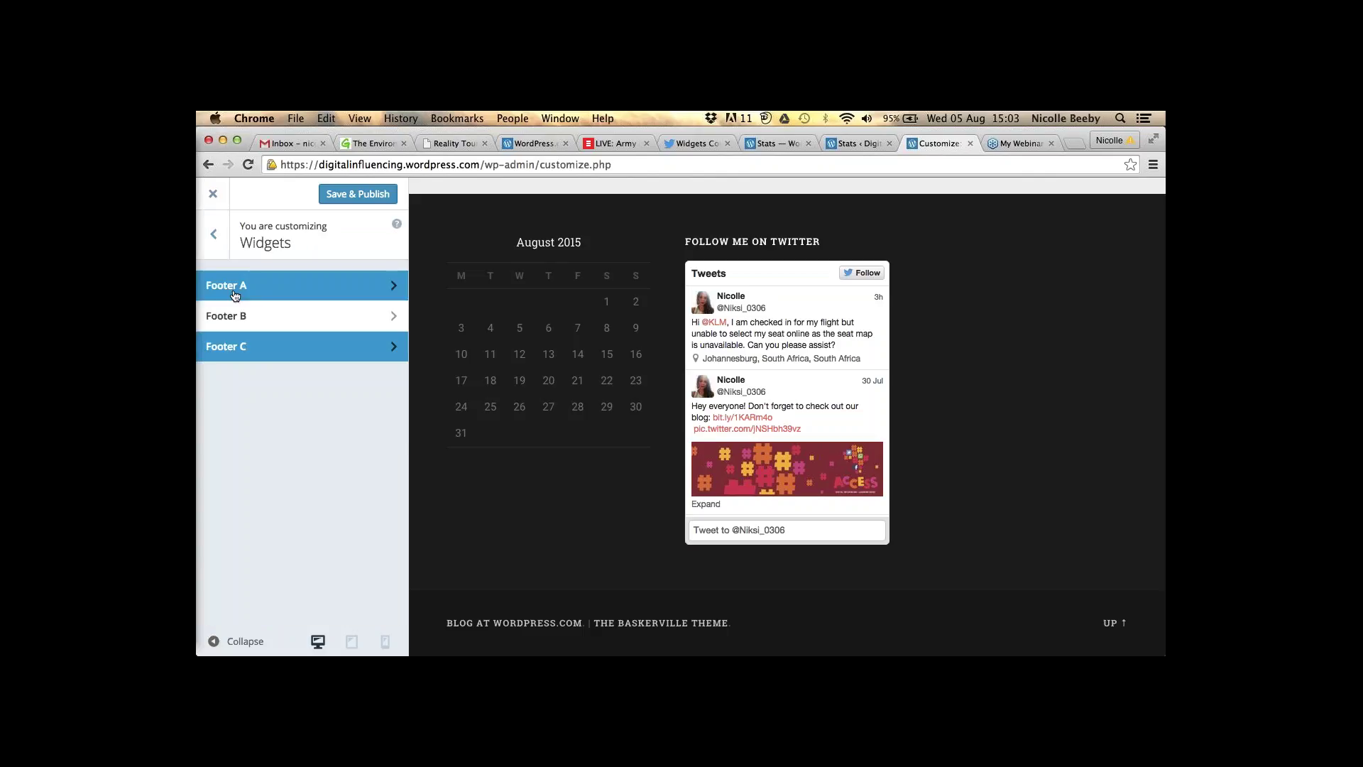
{"action": "left_click", "coordinate": [235, 296]}
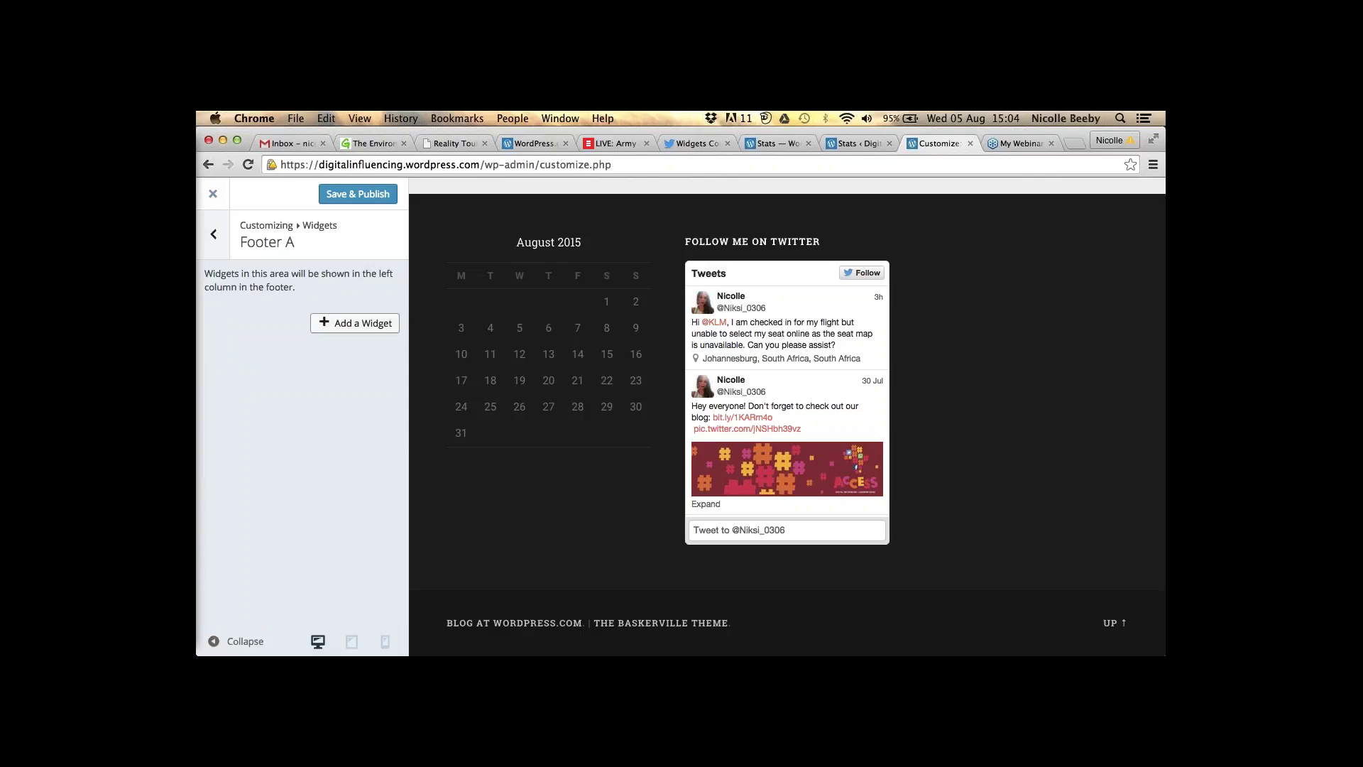
{"action": "left_click", "coordinate": [345, 325]}
{"action": "left_click", "coordinate": [345, 325]}
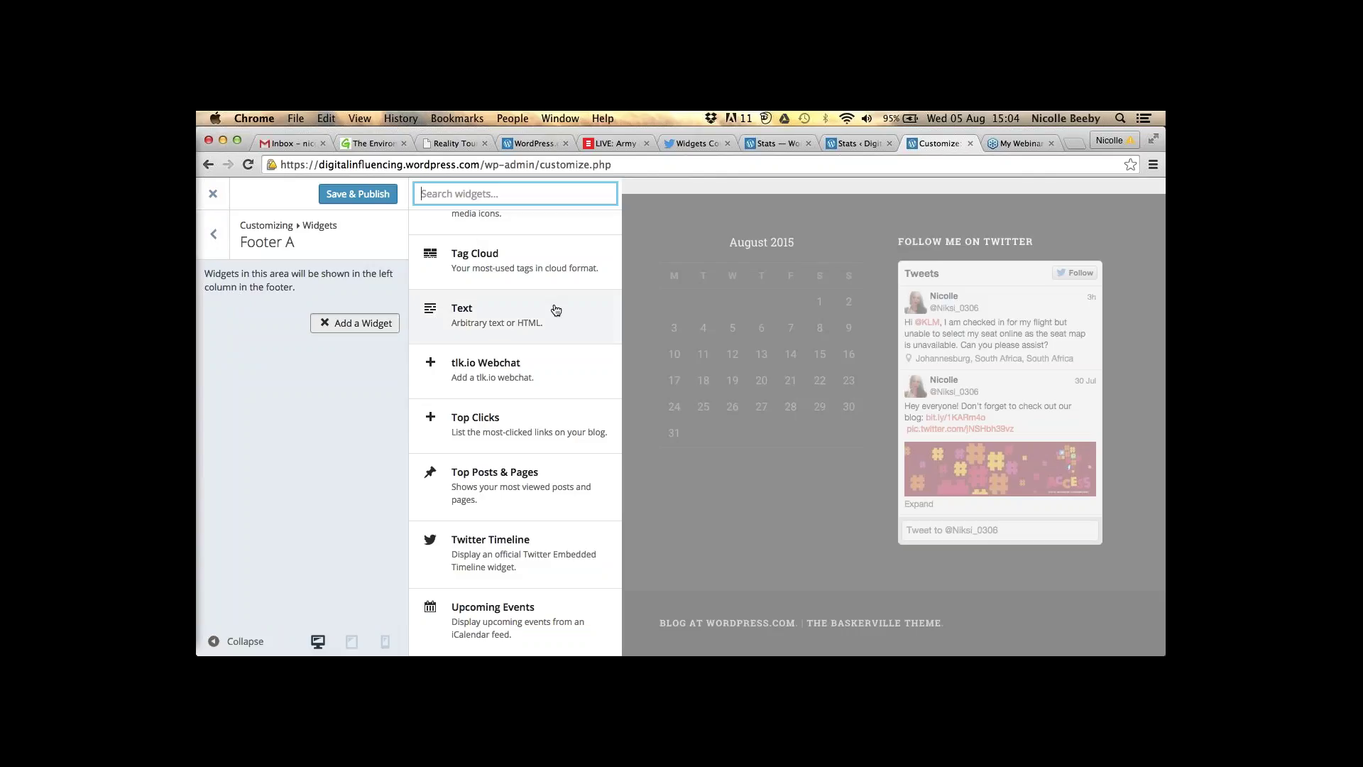
{"action": "scroll", "coordinate": [555, 309], "scroll_direction": "up", "scroll_amount": 10}
{"action": "scroll", "coordinate": [555, 313], "scroll_direction": "up", "scroll_amount": 8}
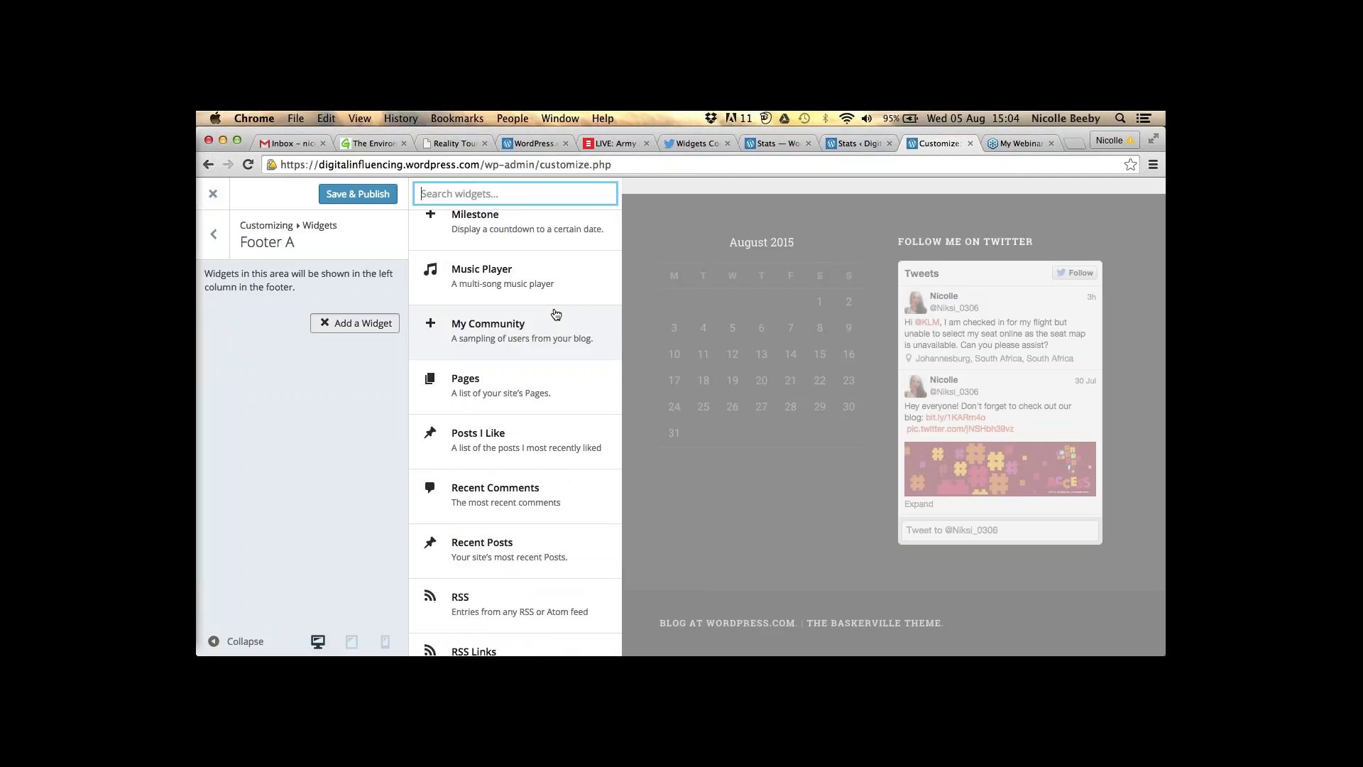
{"action": "scroll", "coordinate": [555, 313], "scroll_direction": "up", "scroll_amount": 5}
{"action": "scroll", "coordinate": [556, 314], "scroll_direction": "down", "scroll_amount": 6}
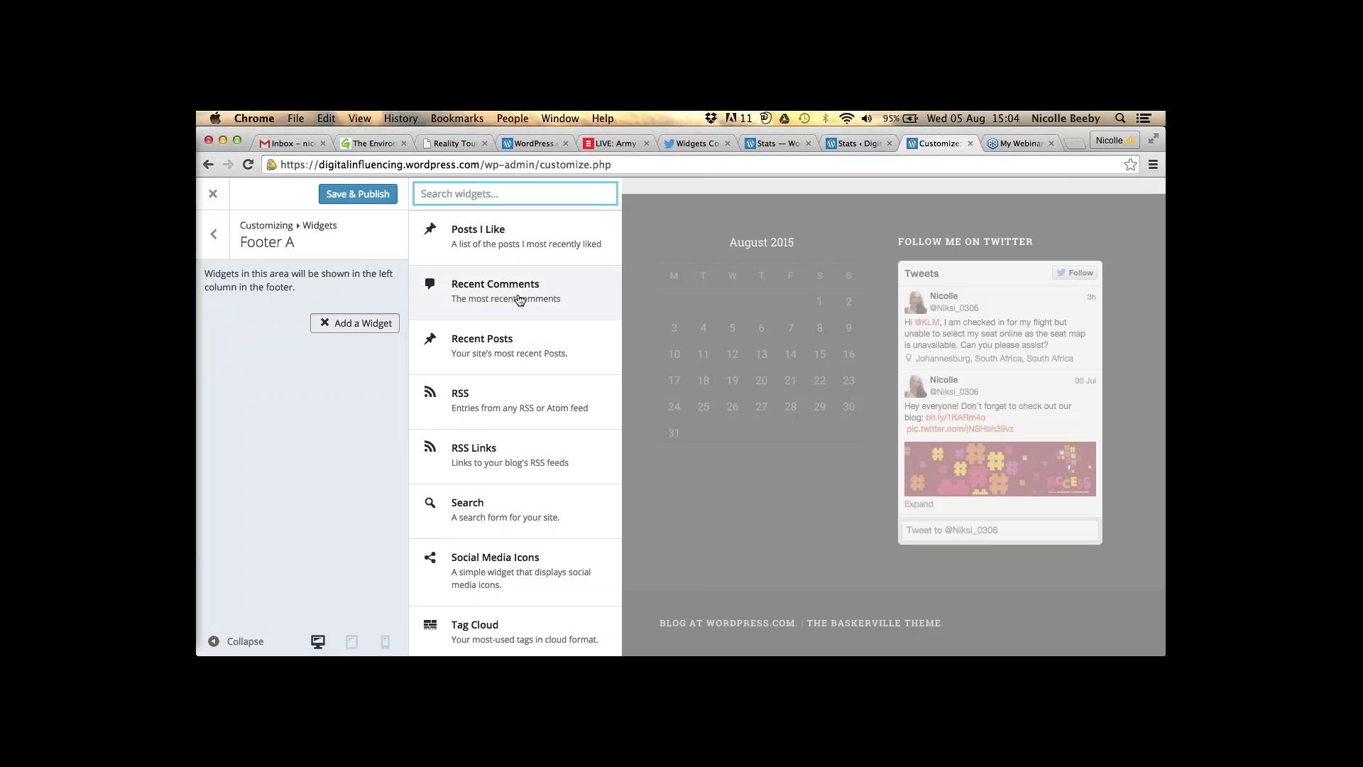
{"action": "left_click", "coordinate": [519, 299]}
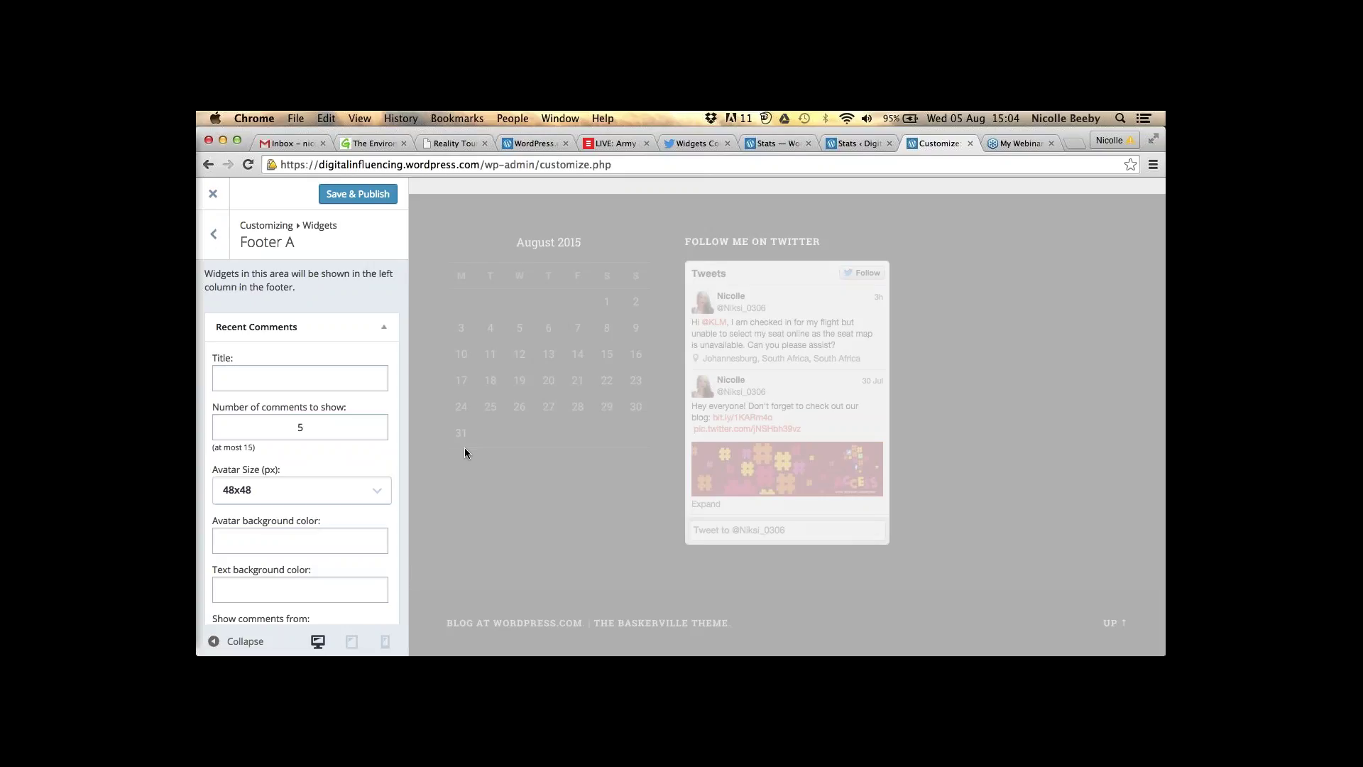
- Review the Recent Comments widget settings and Save & Publish the footer changes
{"action": "left_click", "coordinate": [318, 364]}
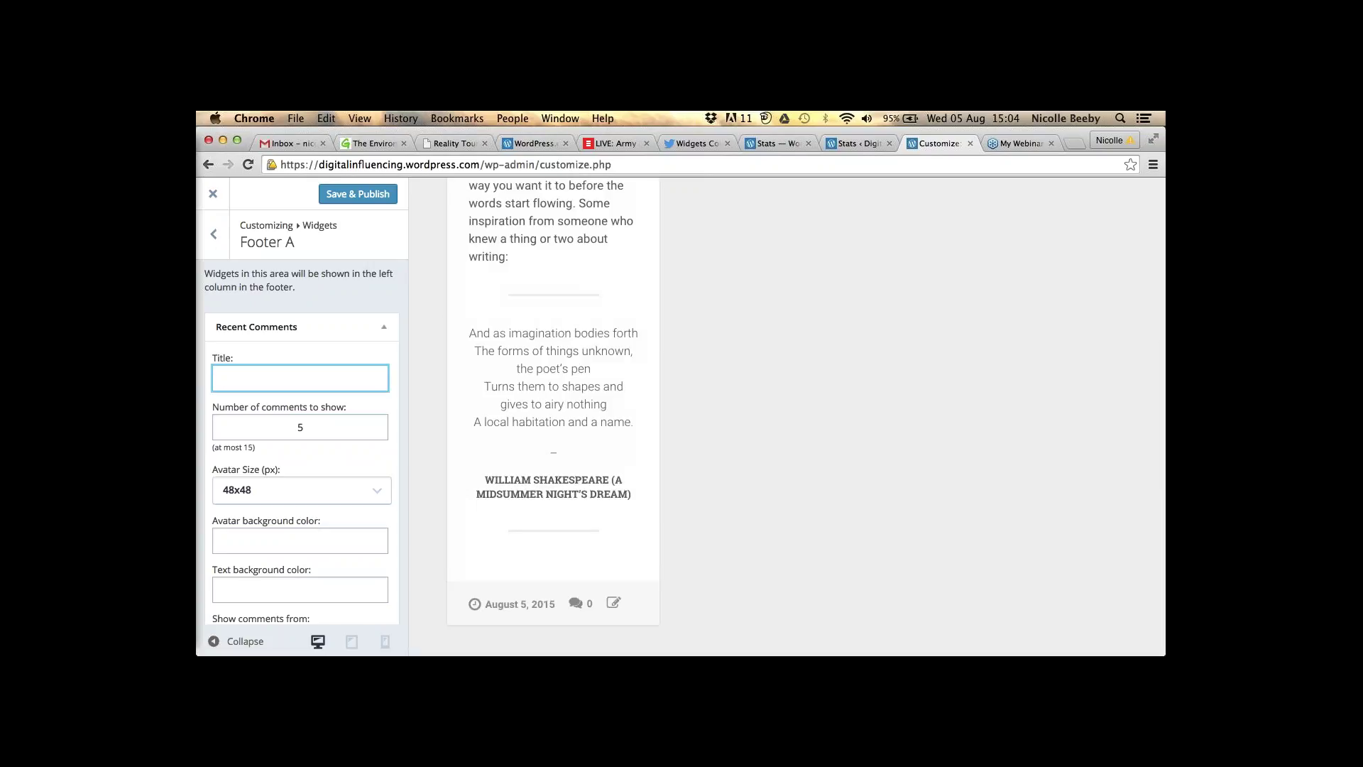
{"action": "scroll", "coordinate": [693, 364], "scroll_direction": "down", "scroll_amount": 6}
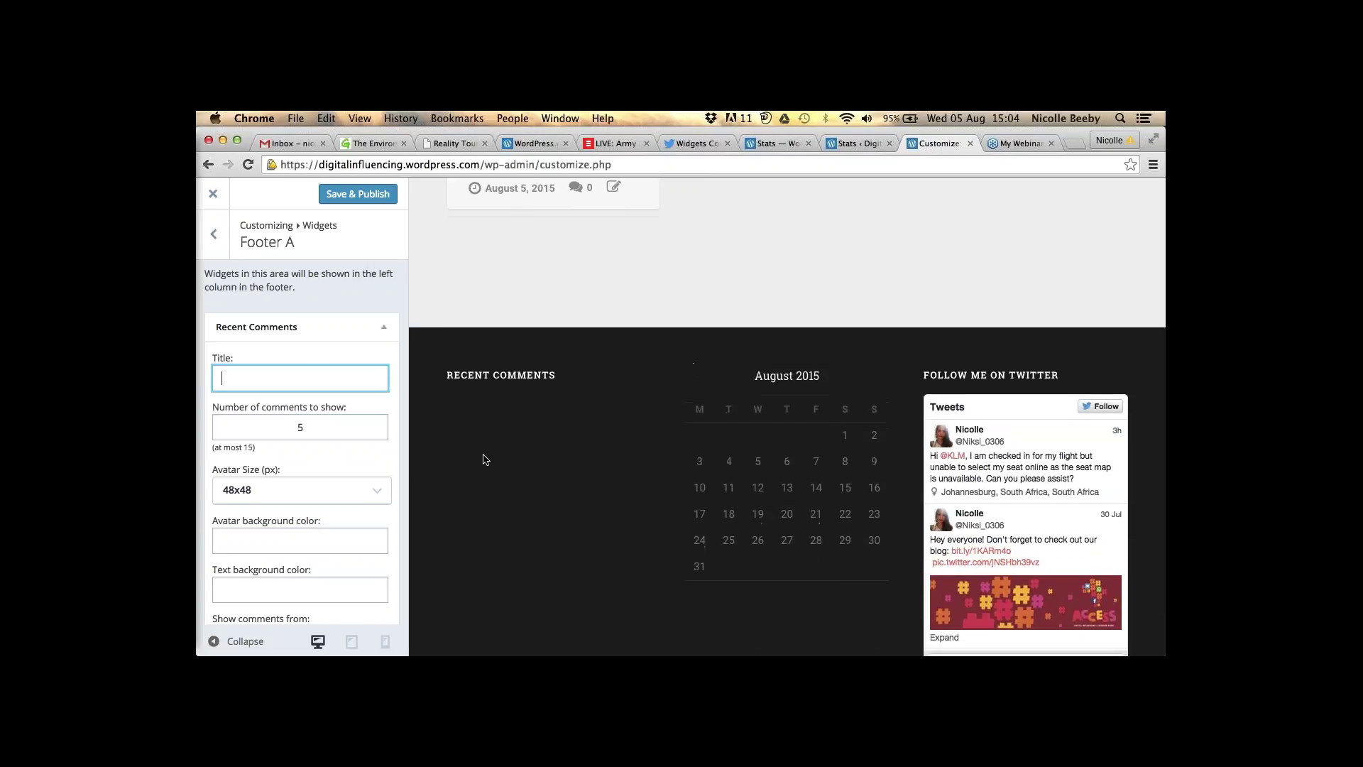
{"action": "scroll", "coordinate": [481, 451], "scroll_direction": "up", "scroll_amount": 1}
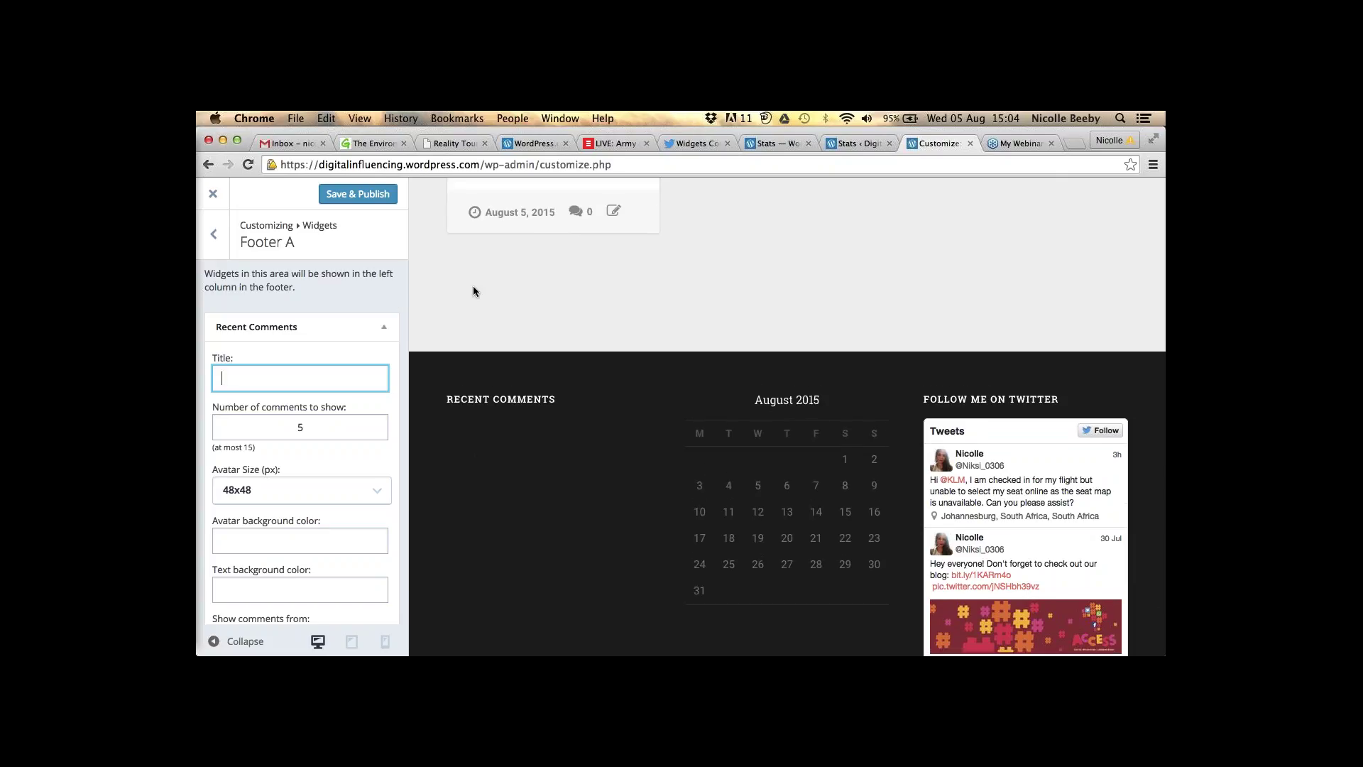
{"action": "scroll", "coordinate": [473, 285], "scroll_direction": "up", "scroll_amount": 1}
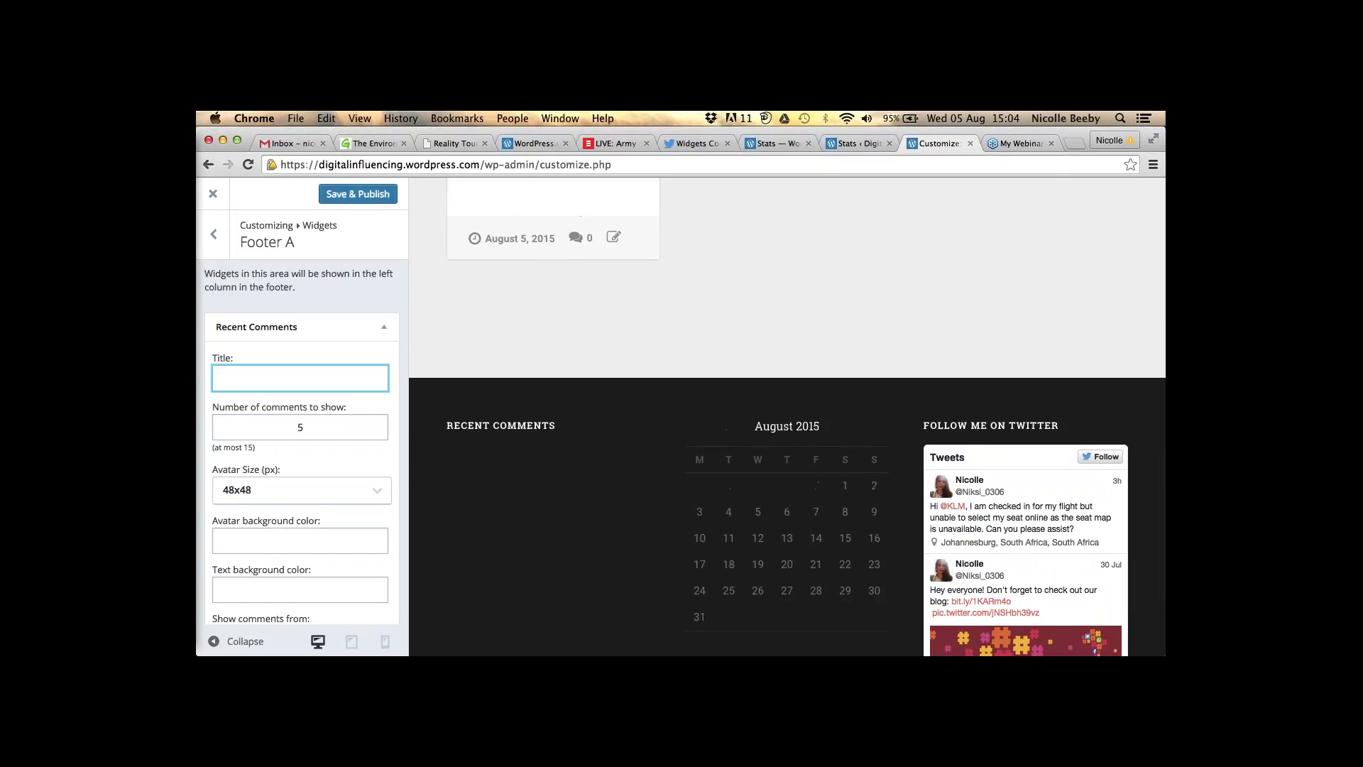
{"action": "left_click", "coordinate": [328, 194]}
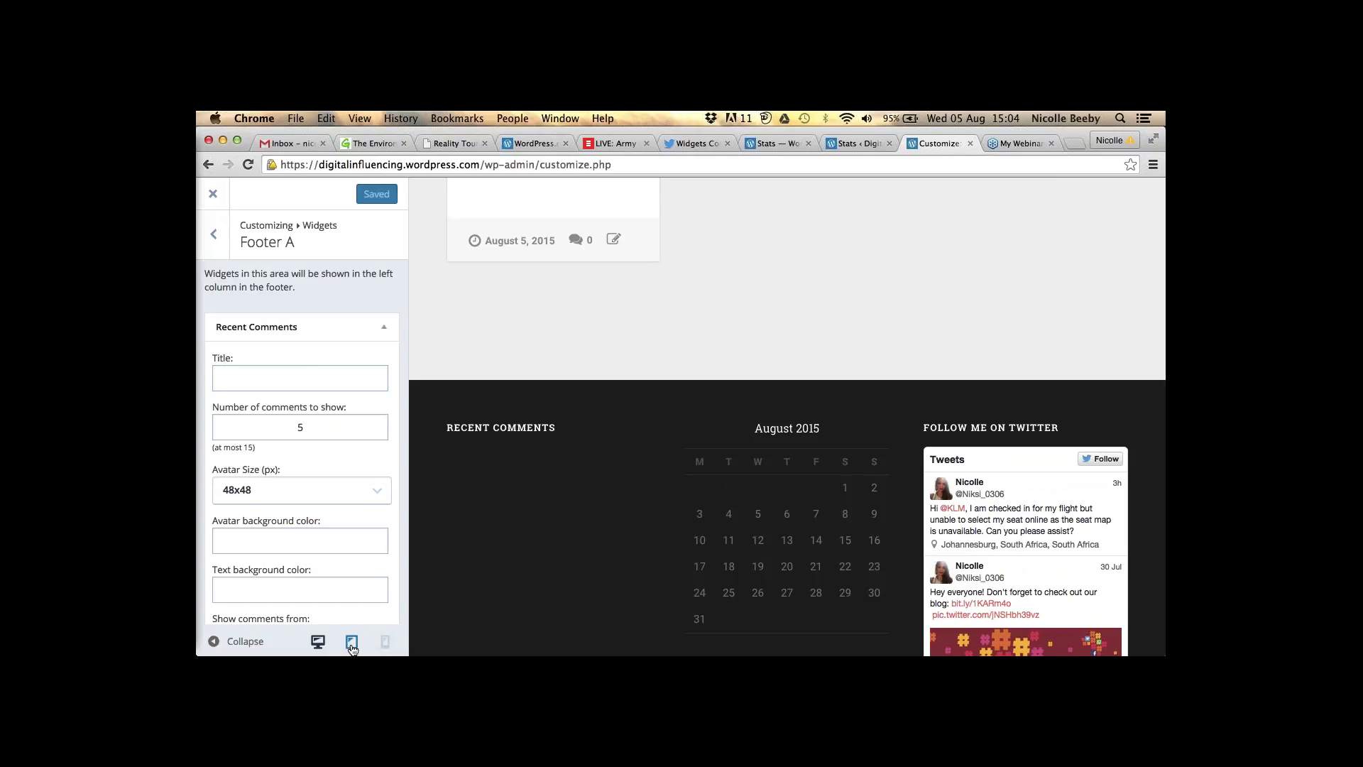
- Preview the site at tablet width and scroll through it
{"action": "left_click", "coordinate": [353, 643]}
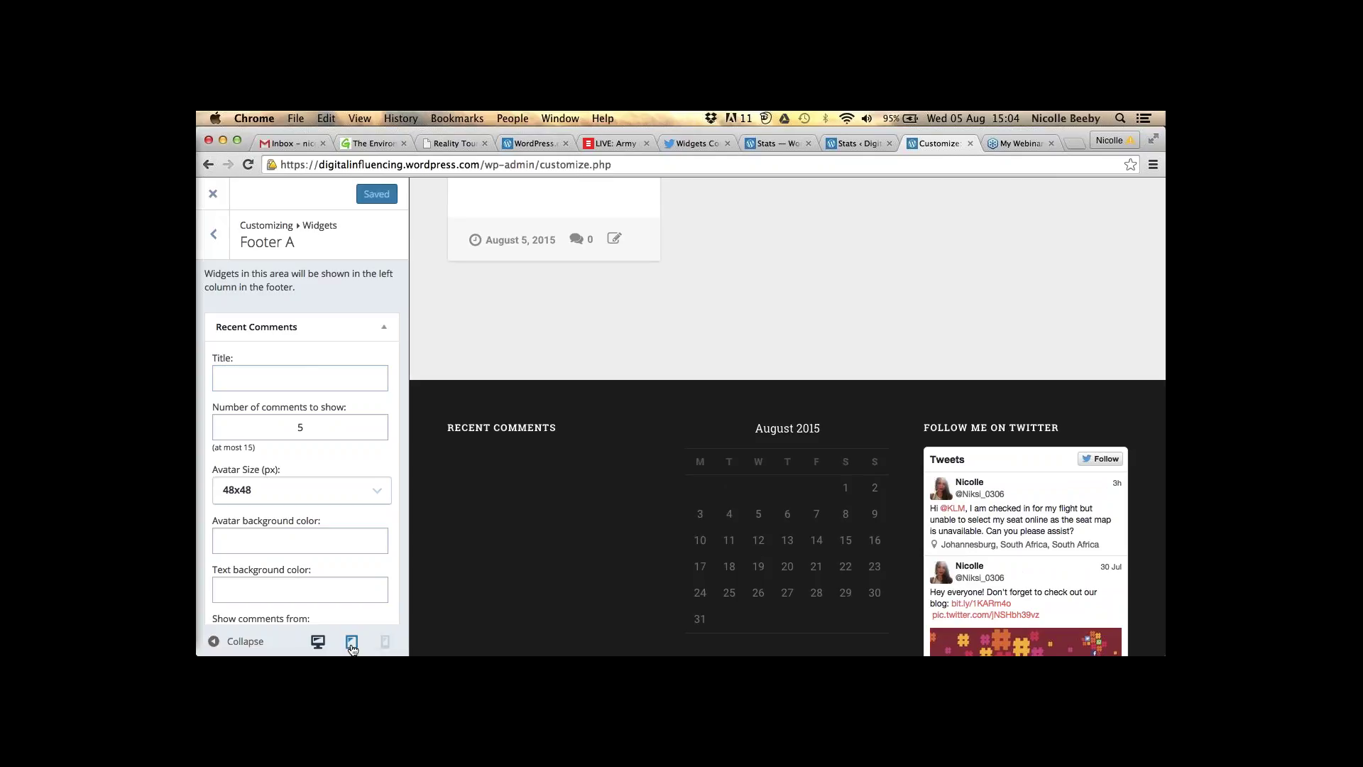
{"action": "scroll", "coordinate": [624, 456], "scroll_direction": "up", "scroll_amount": 5}
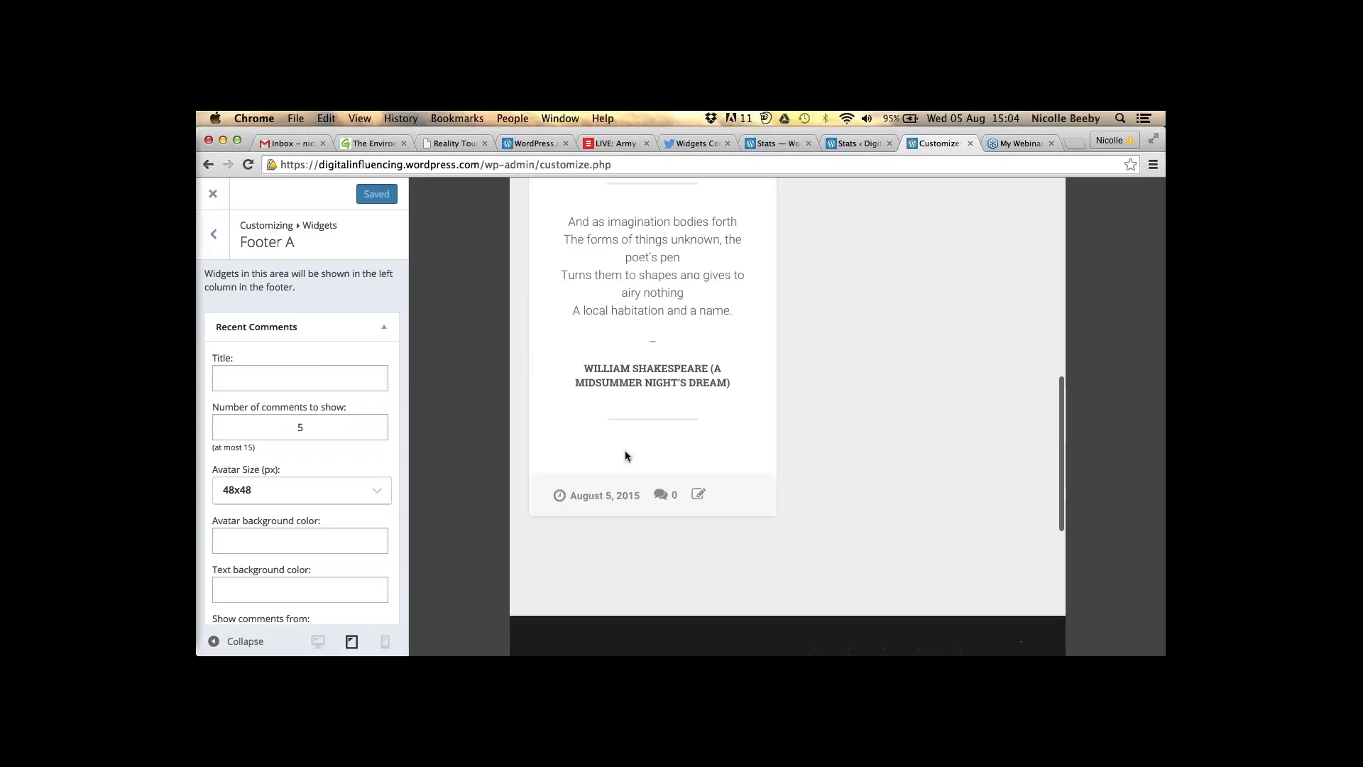
{"action": "scroll", "coordinate": [625, 452], "scroll_direction": "up", "scroll_amount": 3}
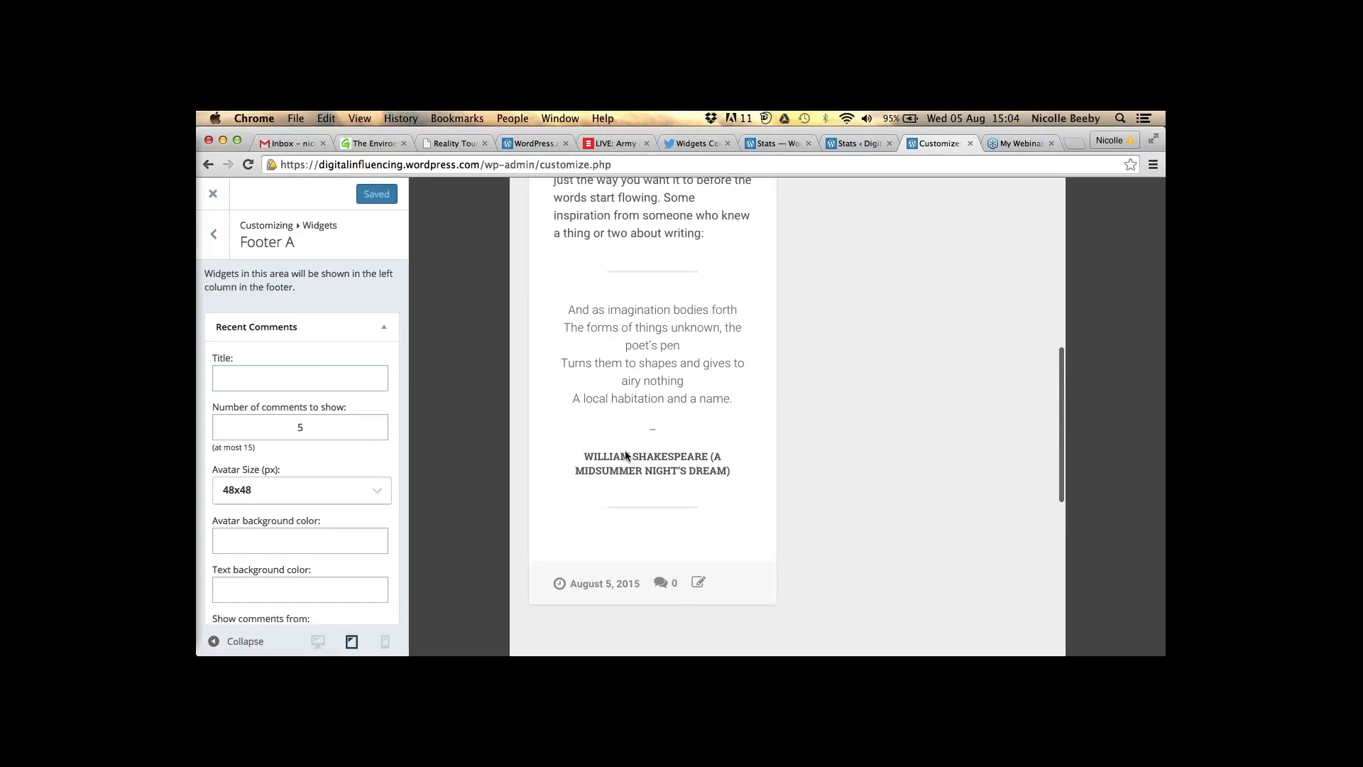
{"action": "scroll", "coordinate": [625, 455], "scroll_direction": "up", "scroll_amount": 4}
{"action": "scroll", "coordinate": [675, 397], "scroll_direction": "up", "scroll_amount": 9}
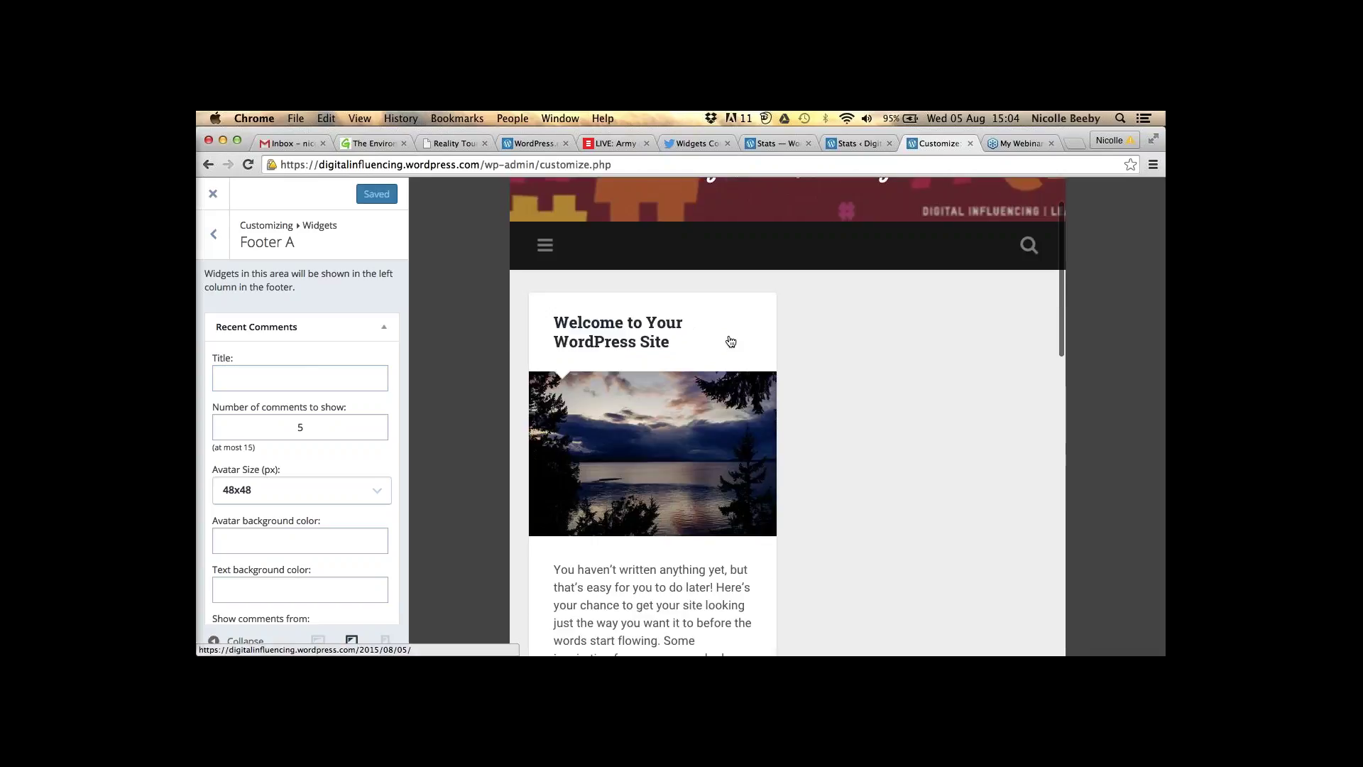
{"action": "scroll", "coordinate": [730, 342], "scroll_direction": "up", "scroll_amount": 3}
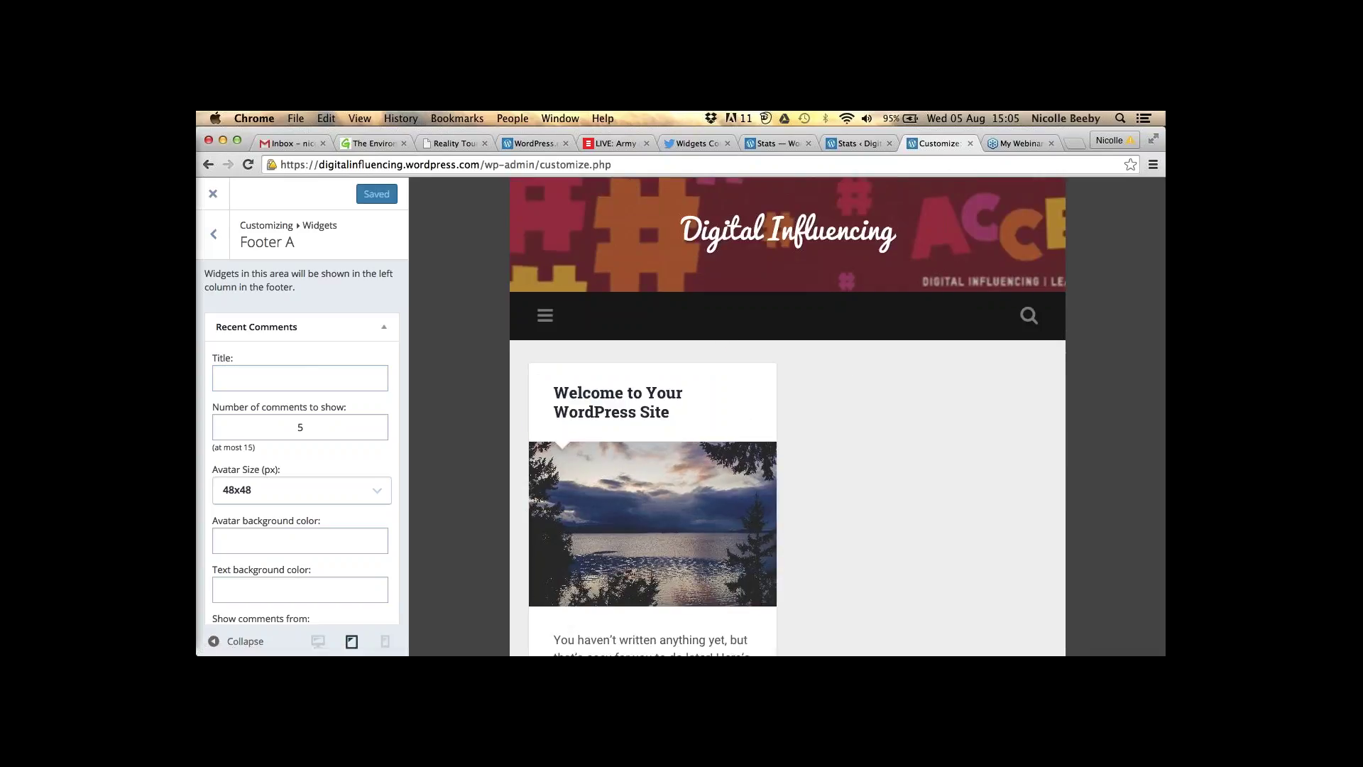
- Check the phone-width preview, return to desktop width, and close the Customizer
{"action": "left_click", "coordinate": [386, 642]}
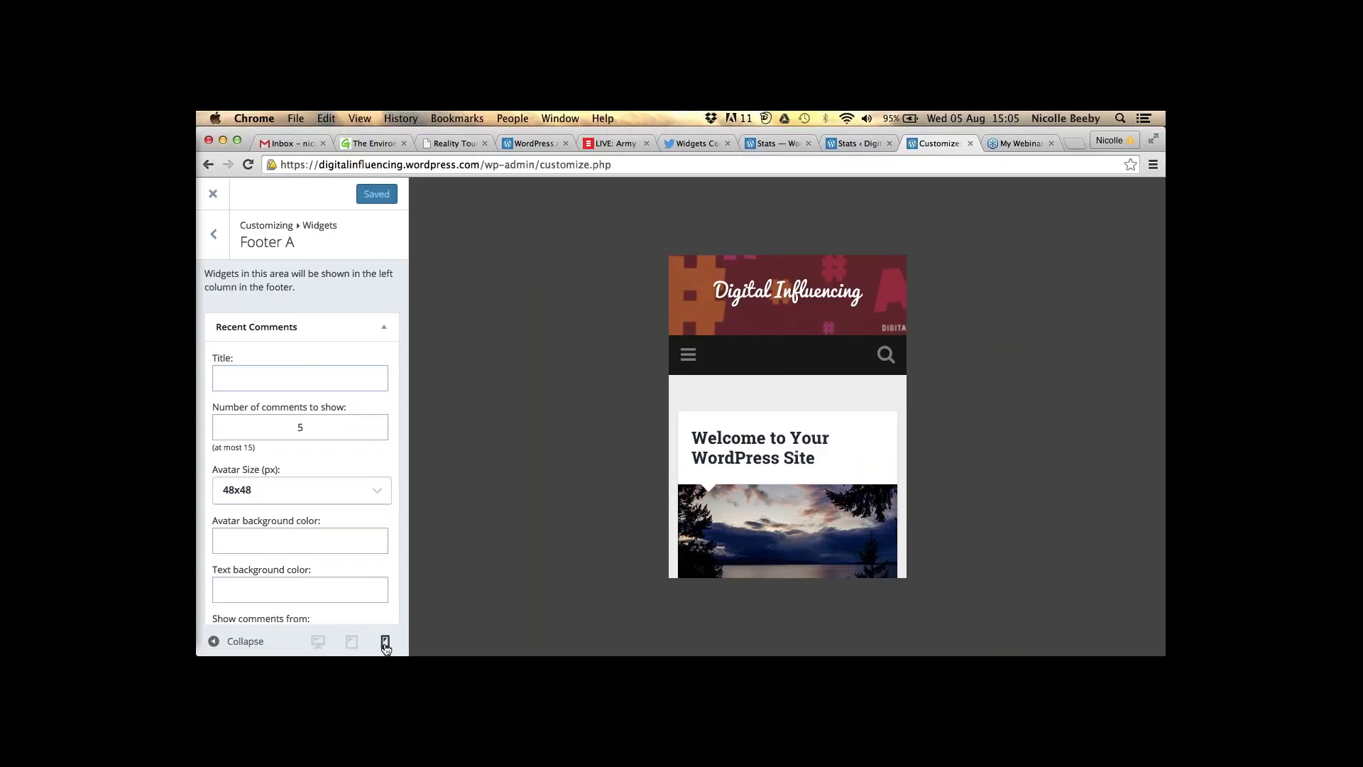
{"action": "left_click", "coordinate": [325, 641]}
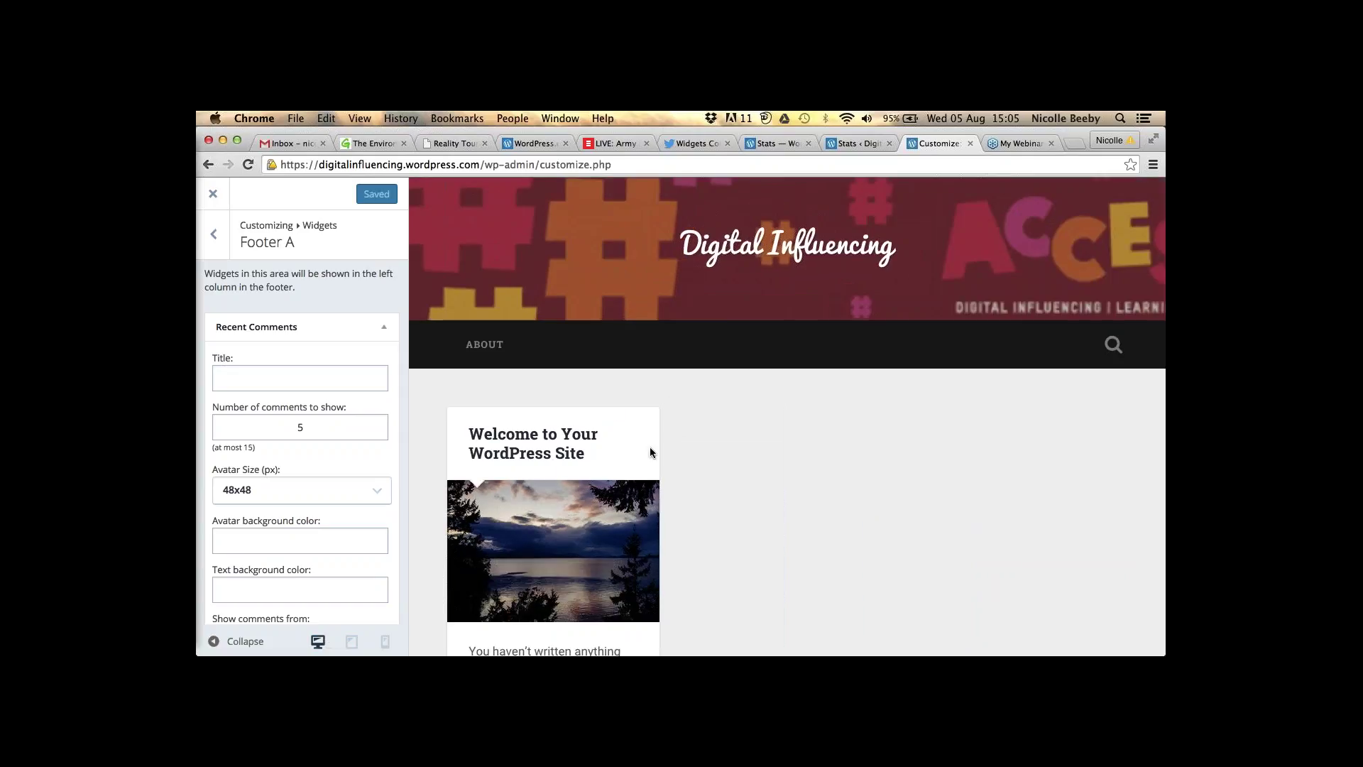
{"action": "left_click", "coordinate": [213, 193]}
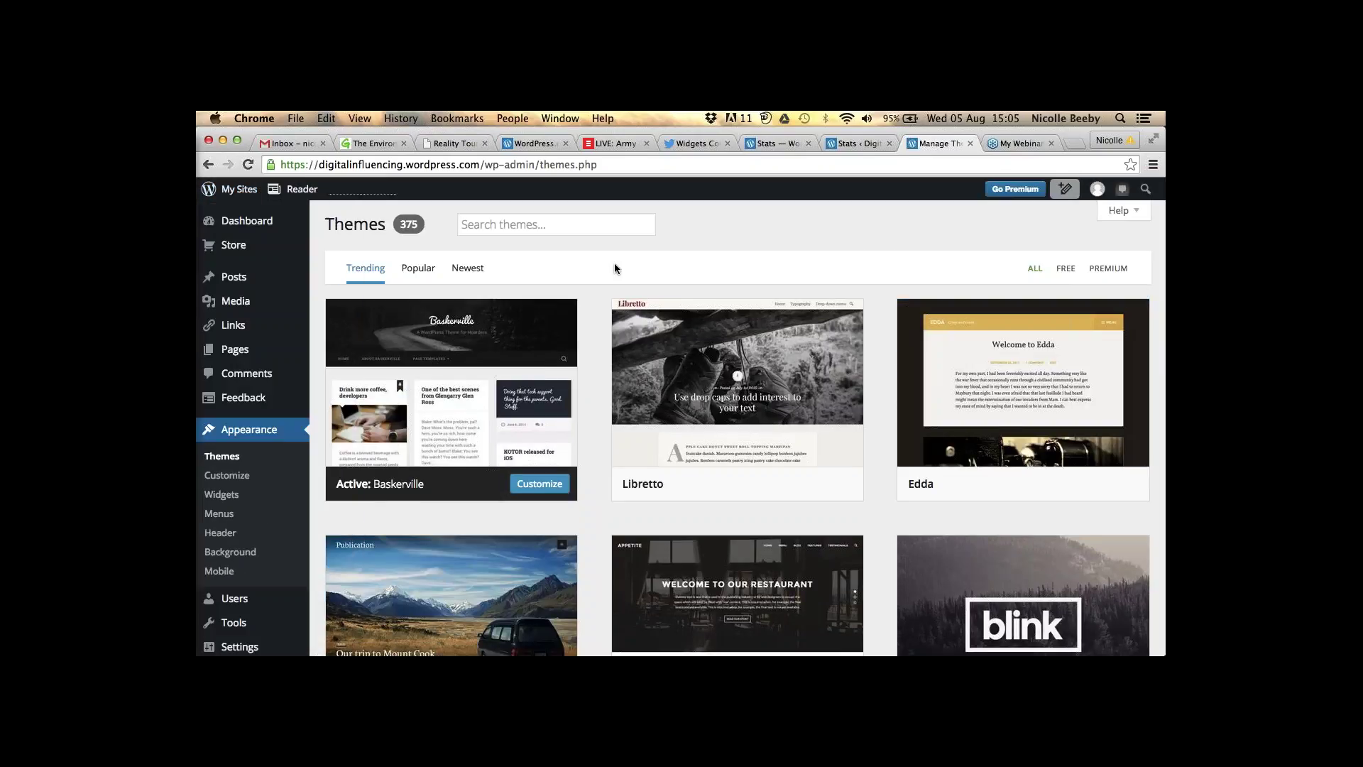
- Open the live Digital Influencing site in a new tab and scroll through it
{"action": "left_click", "coordinate": [238, 197]}
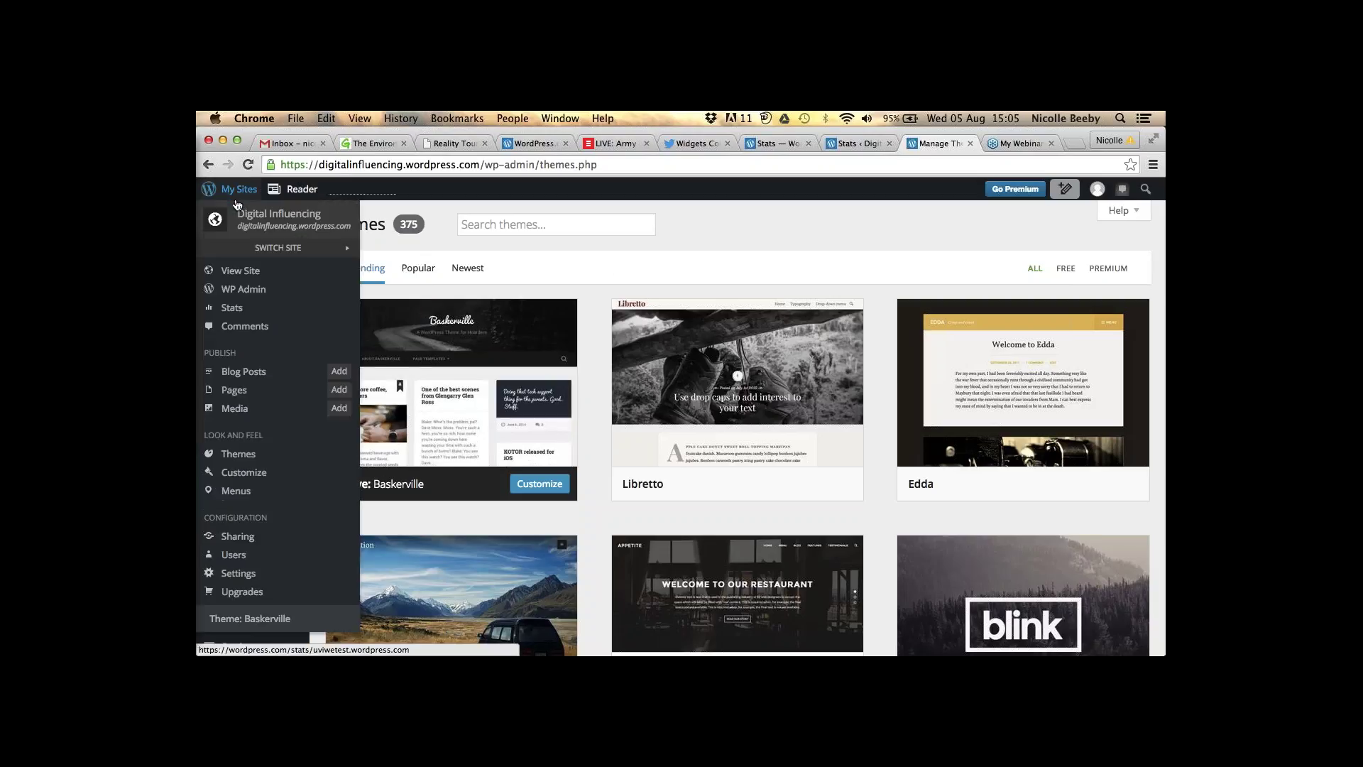
{"action": "right_click", "coordinate": [245, 275]}
{"action": "left_click", "coordinate": [284, 273]}
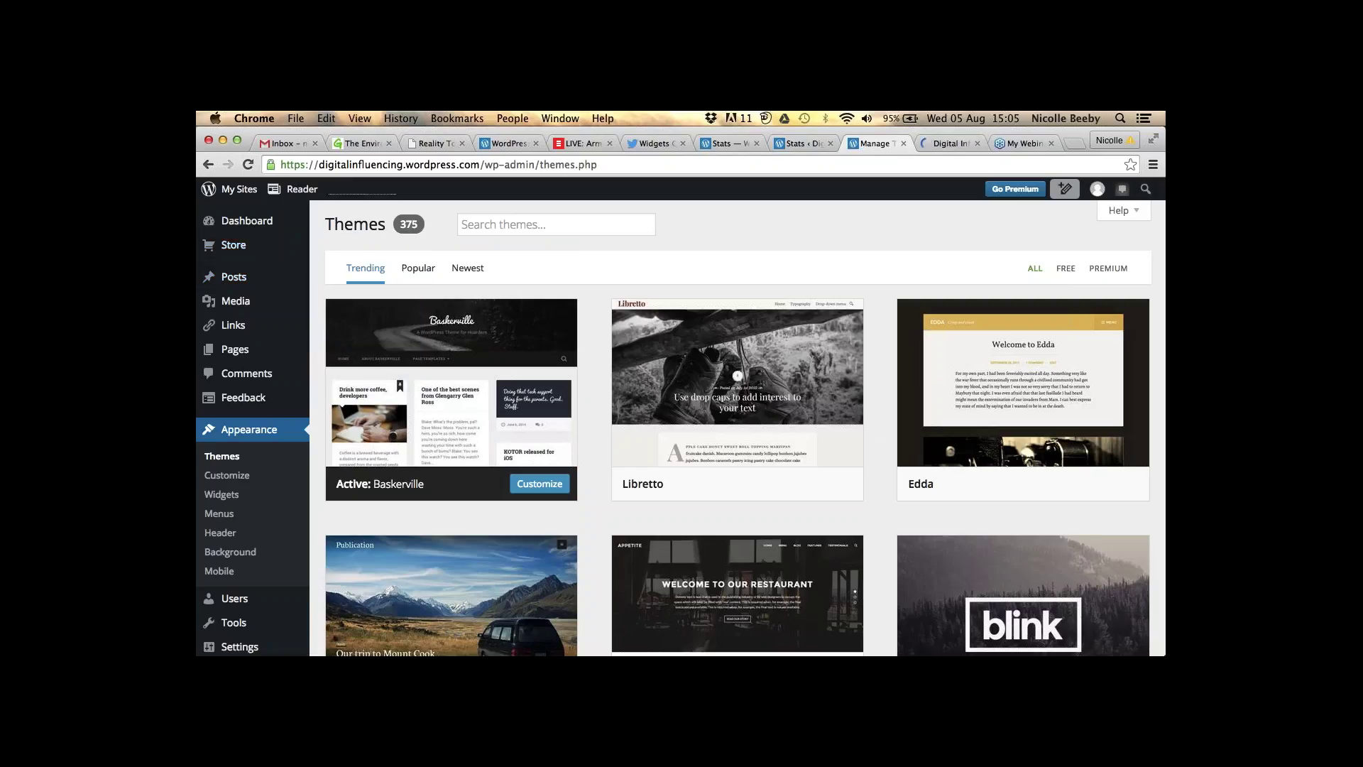
{"action": "left_click", "coordinate": [929, 145]}
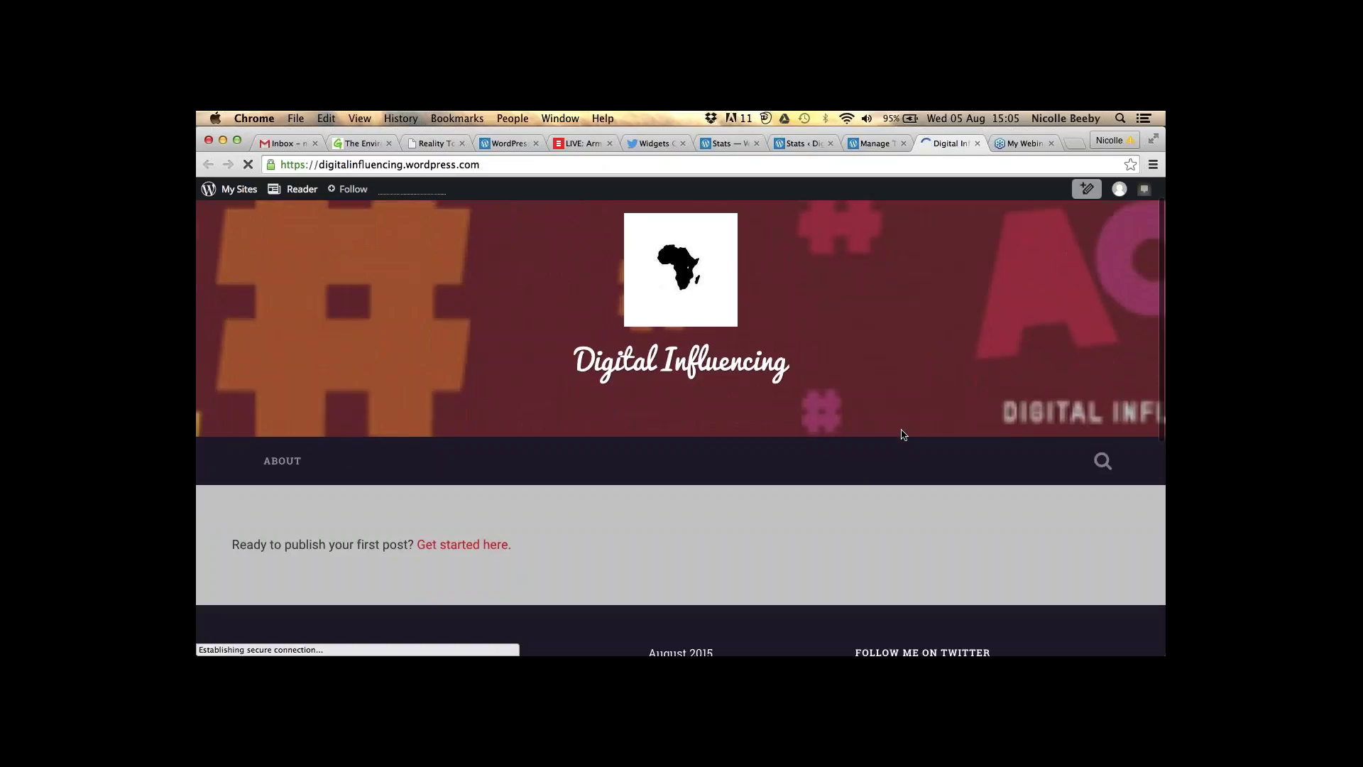
{"action": "scroll", "coordinate": [904, 435], "scroll_direction": "down", "scroll_amount": 4}
{"action": "scroll", "coordinate": [903, 435], "scroll_direction": "down", "scroll_amount": 5}
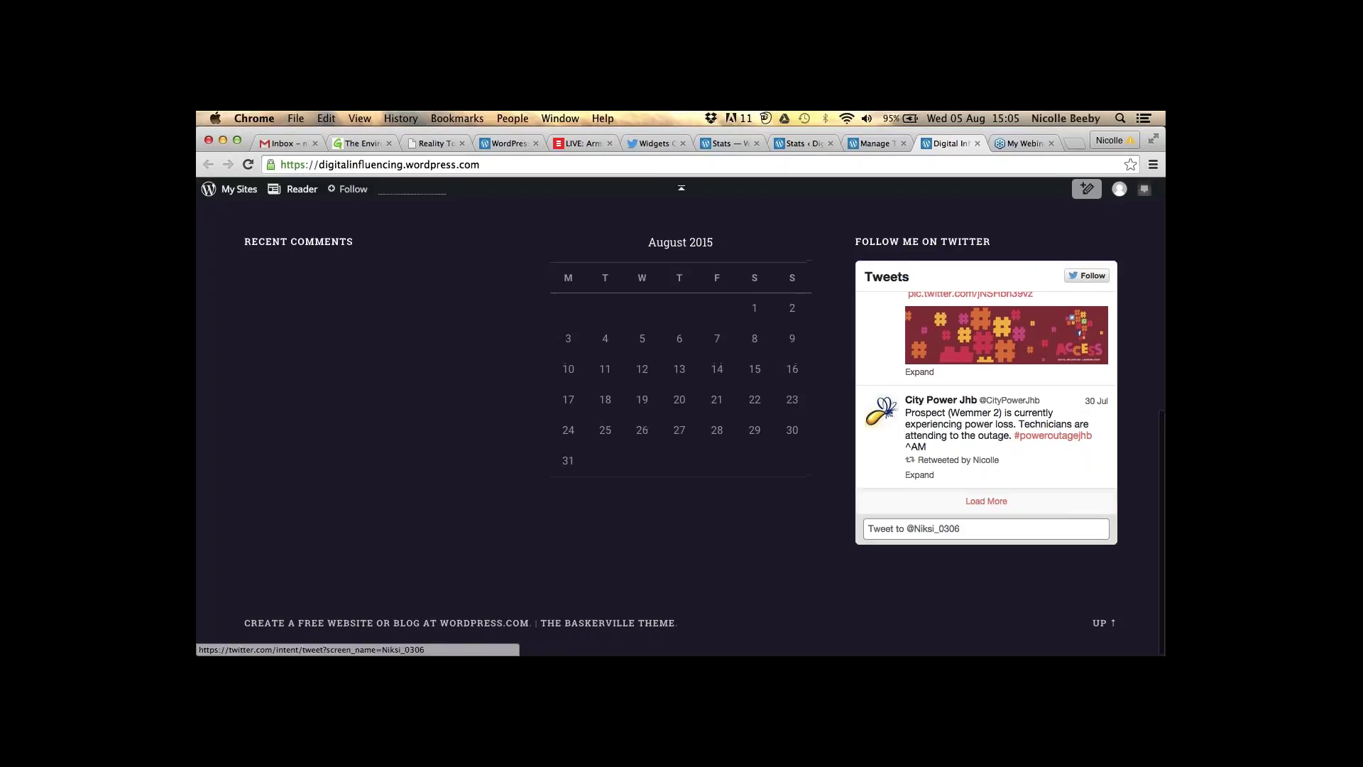
- Open Pages > All Pages, comparing it with the live site's front page
{"action": "key", "text": "ctrl+shift+Tab"}
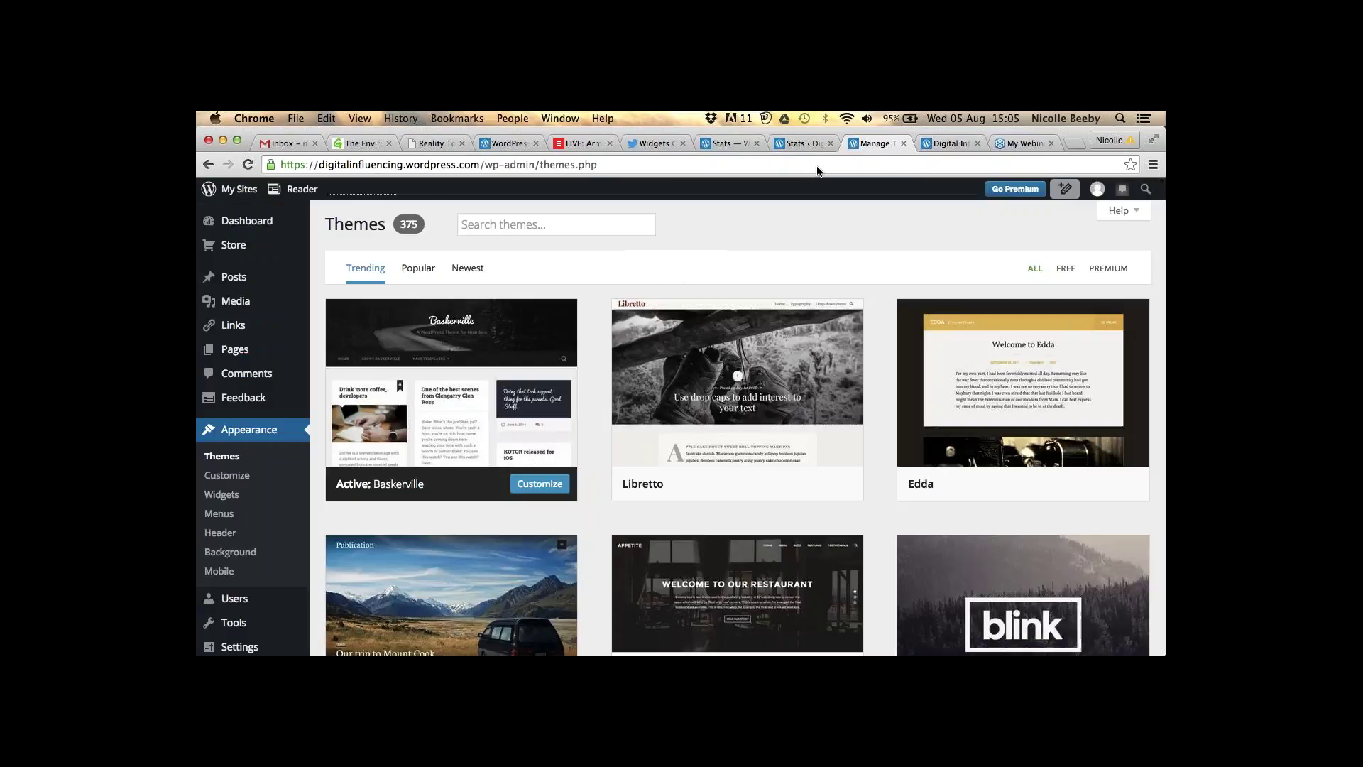
{"action": "mouse_move", "coordinate": [257, 359]}
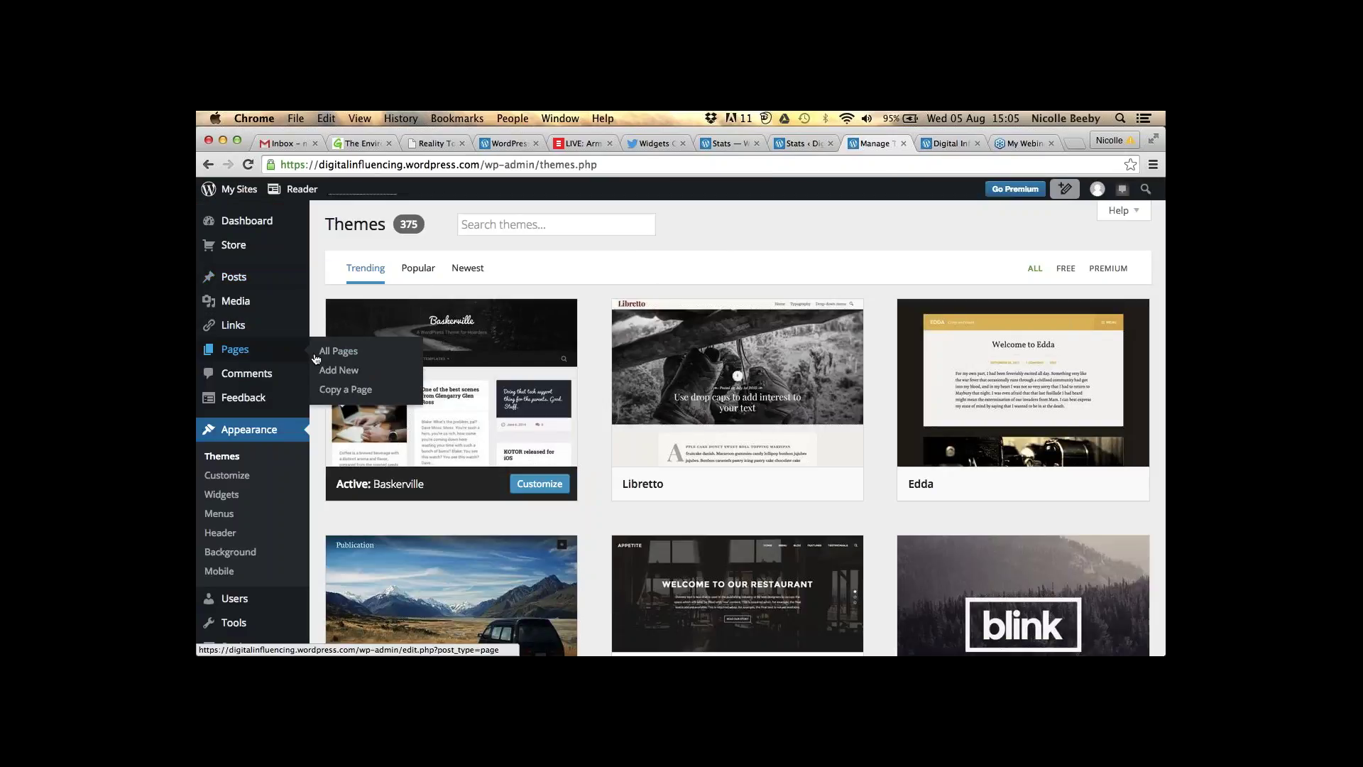
{"action": "left_click", "coordinate": [282, 356]}
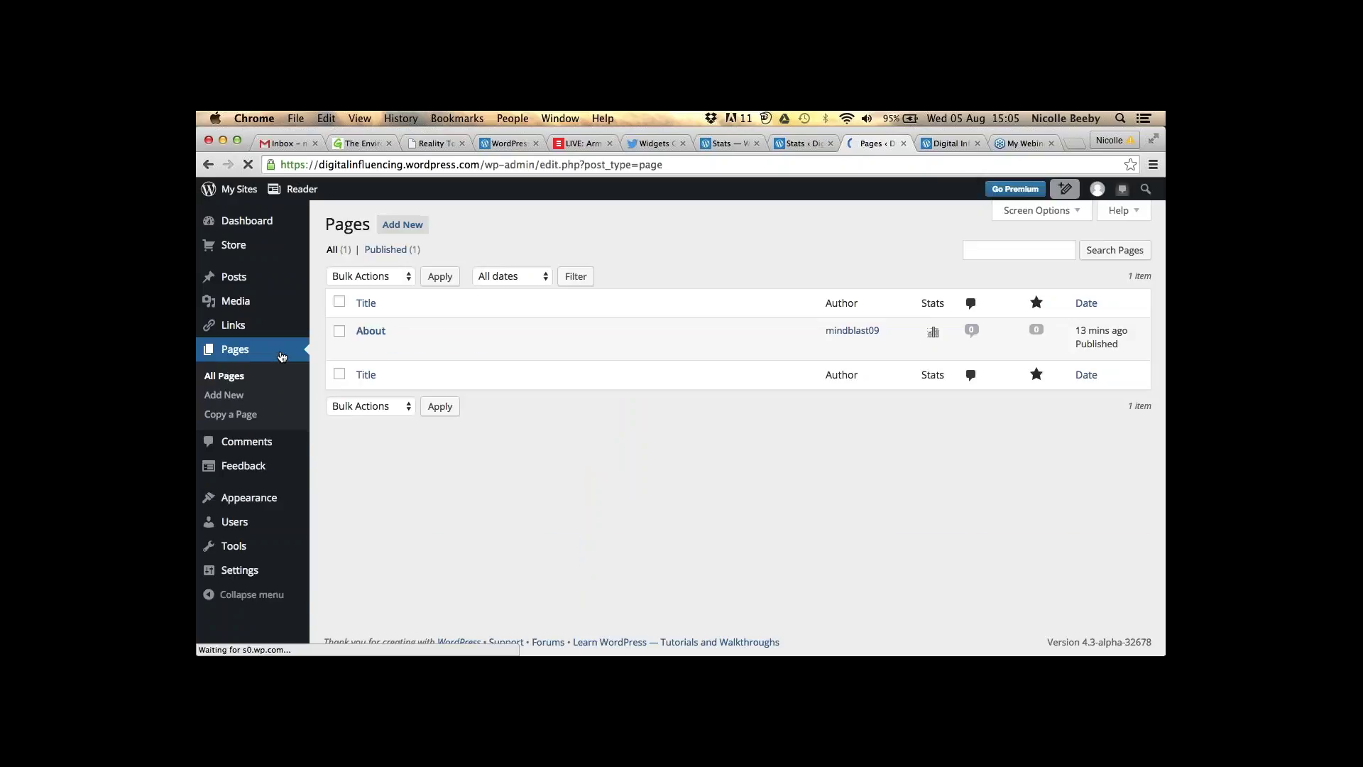
{"action": "left_click", "coordinate": [944, 144]}
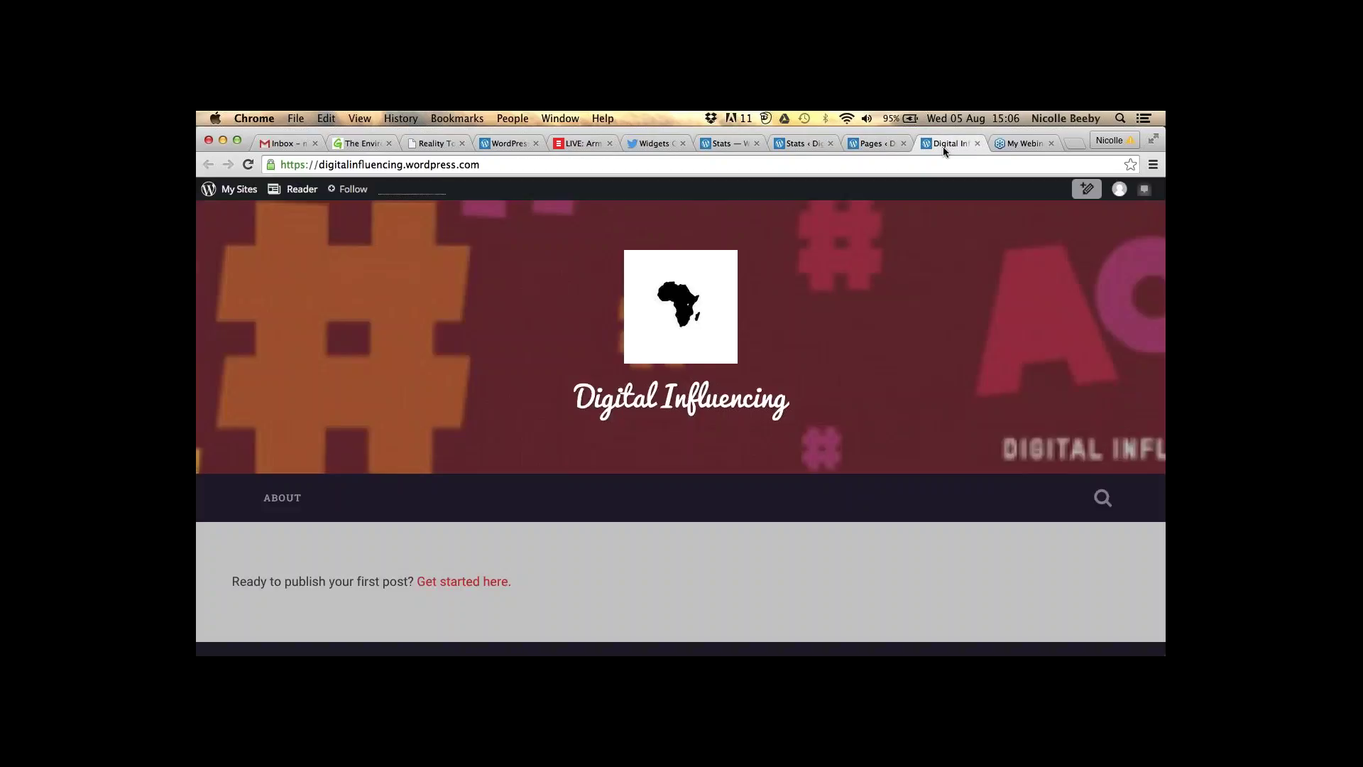
{"action": "left_click", "coordinate": [879, 145]}
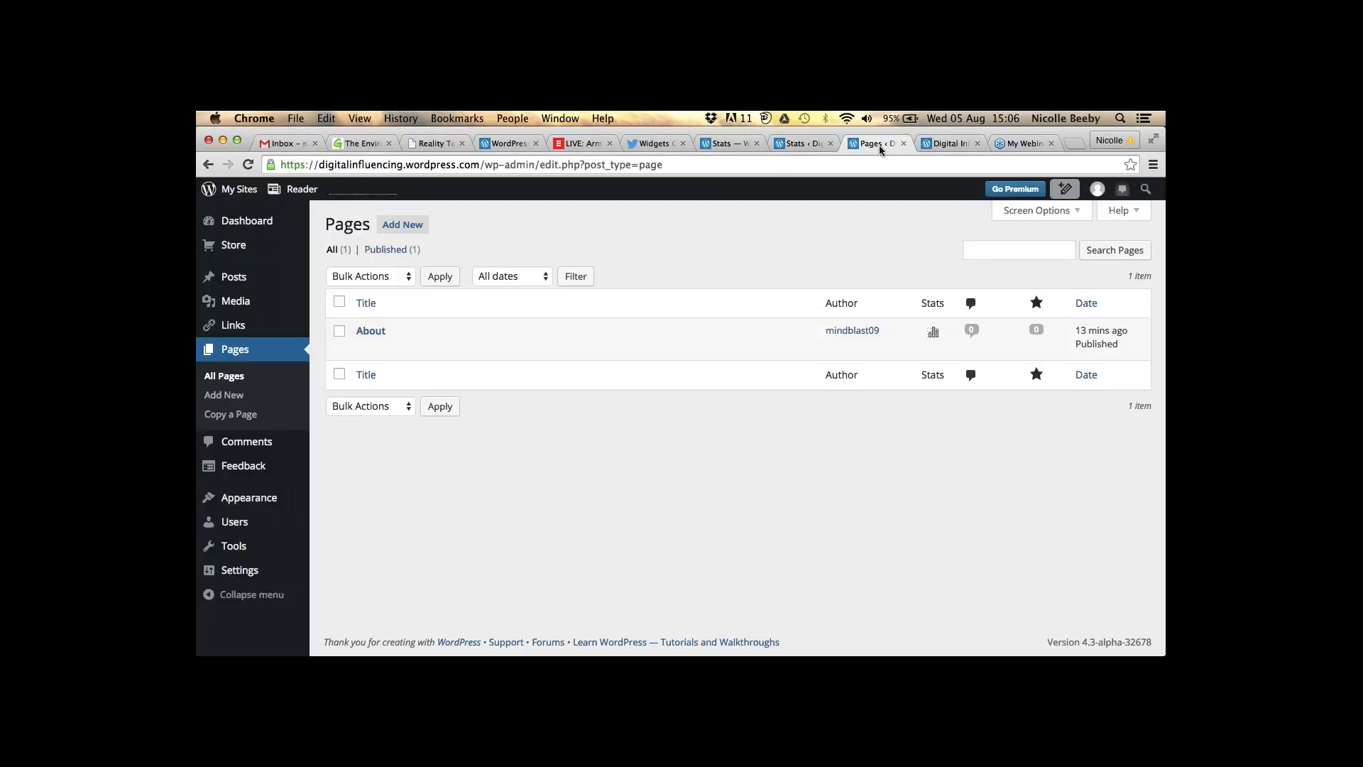
{"action": "mouse_move", "coordinate": [398, 338]}
{"action": "left_click", "coordinate": [946, 146]}
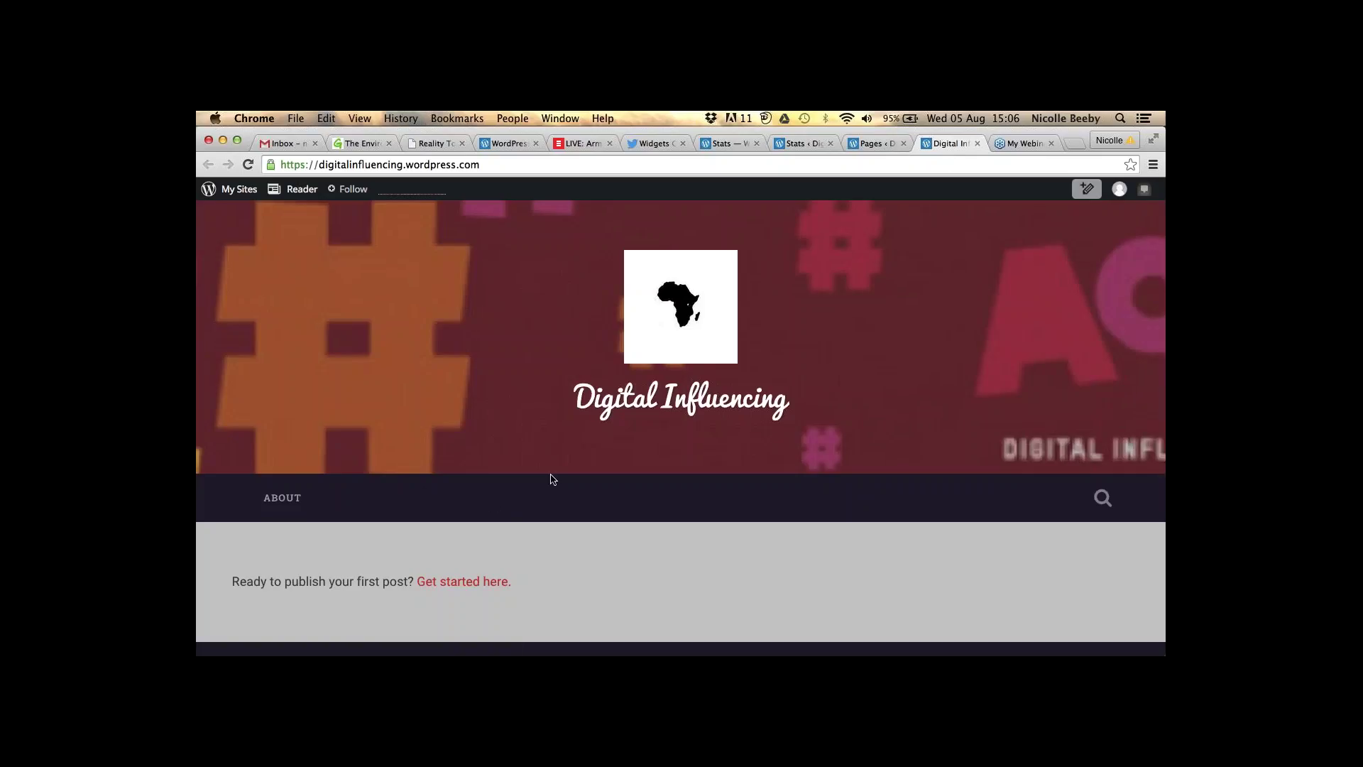
- Start a new page titled 'Get Involved'
{"action": "left_click", "coordinate": [876, 145]}
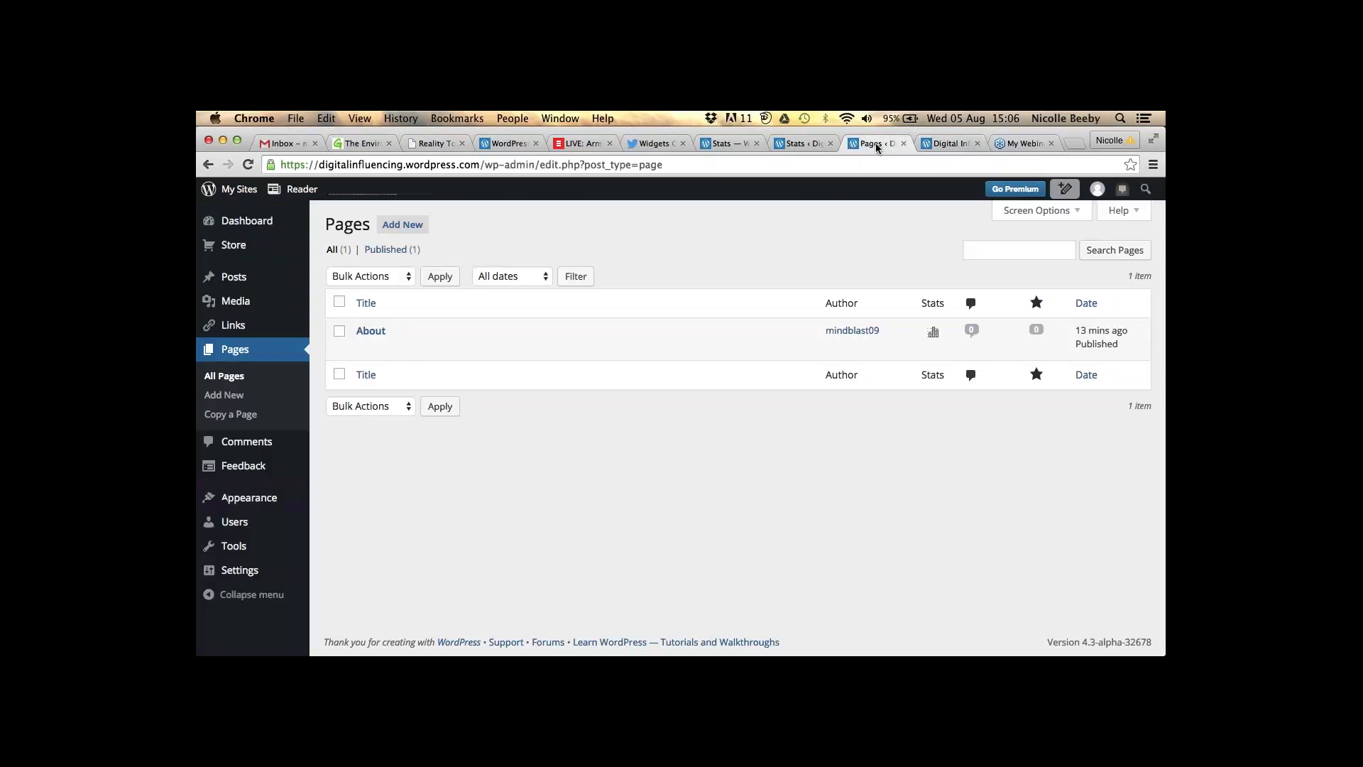
{"action": "left_click", "coordinate": [223, 396]}
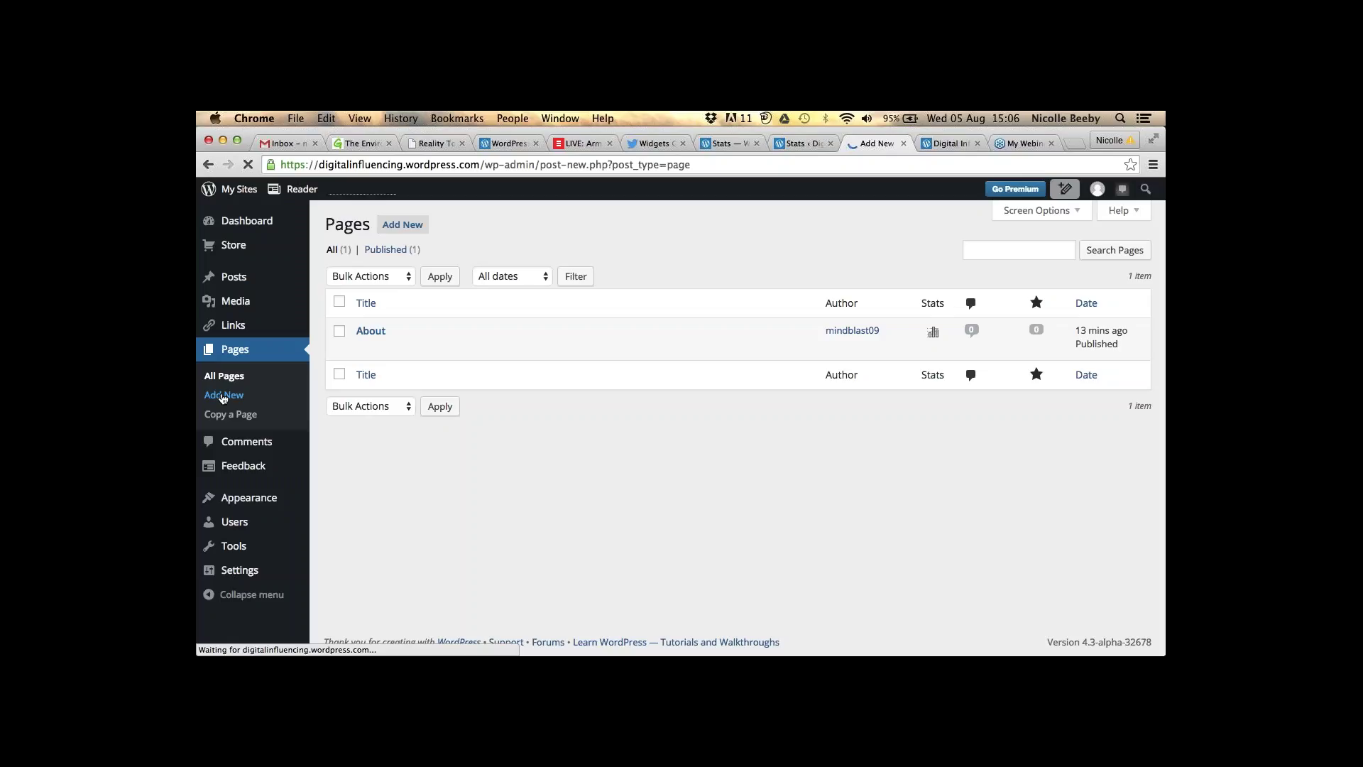
{"action": "type", "text": "G"}
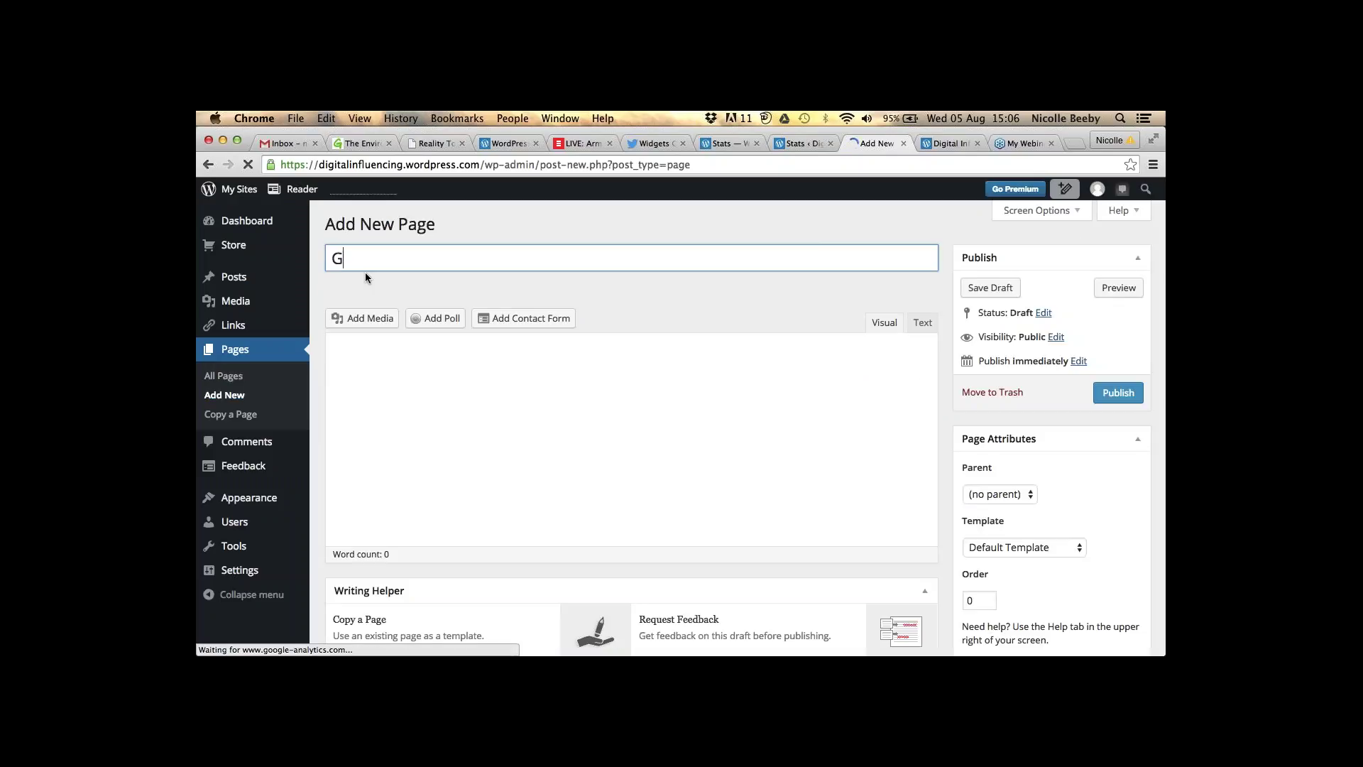
{"action": "type", "text": "et"}
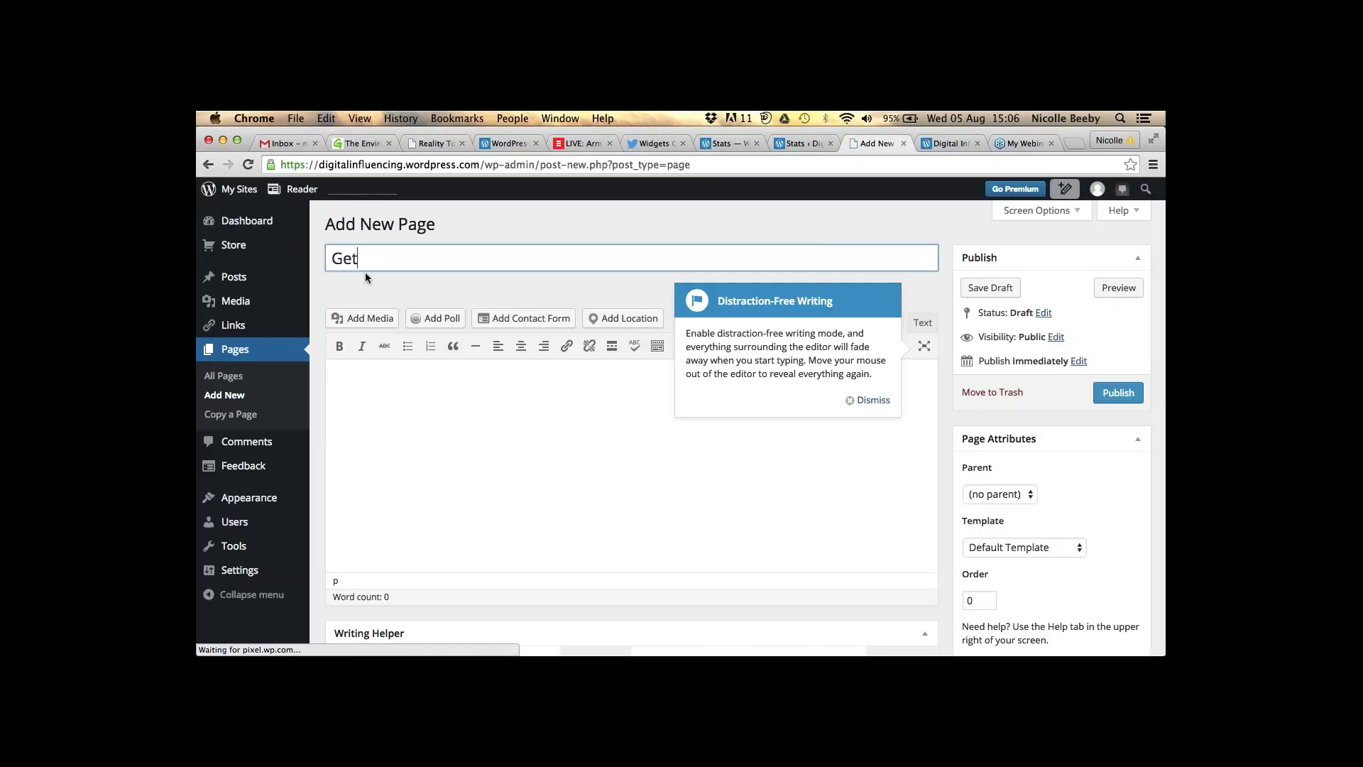
{"action": "type", "text": " In"}
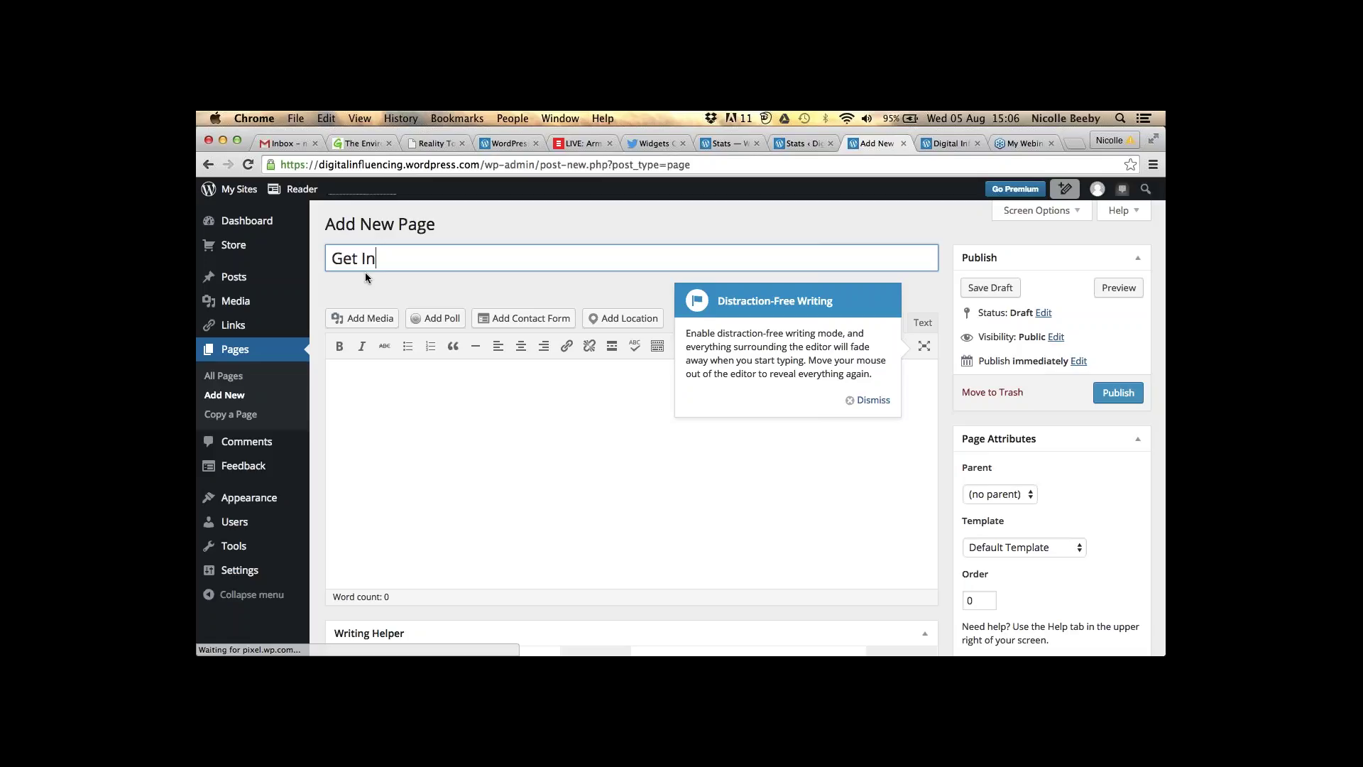
{"action": "type", "text": "volved"}
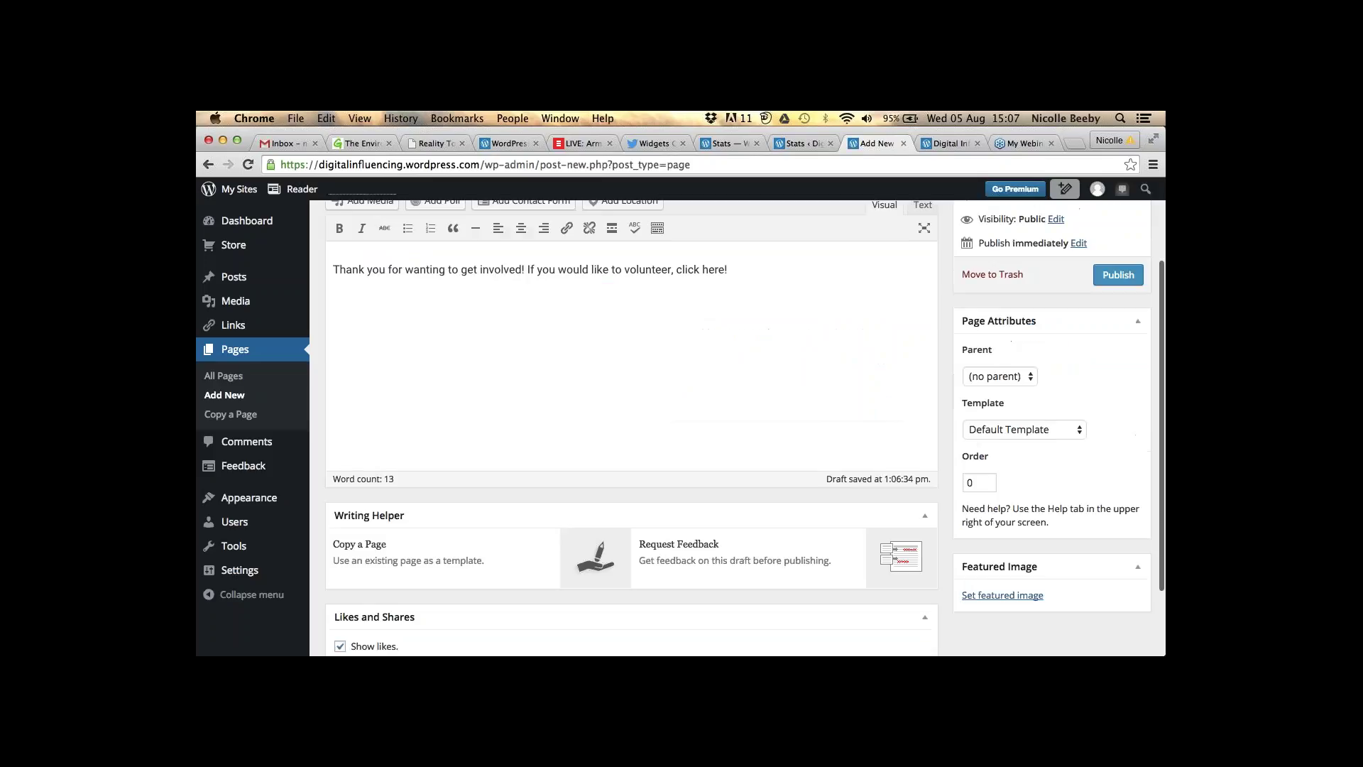
- Check the live site's front page, then return to the Get Involved draft
{"action": "scroll", "coordinate": [631, 426], "scroll_direction": "up", "scroll_amount": 2}
{"action": "scroll", "coordinate": [744, 428], "scroll_direction": "up", "scroll_amount": 1}
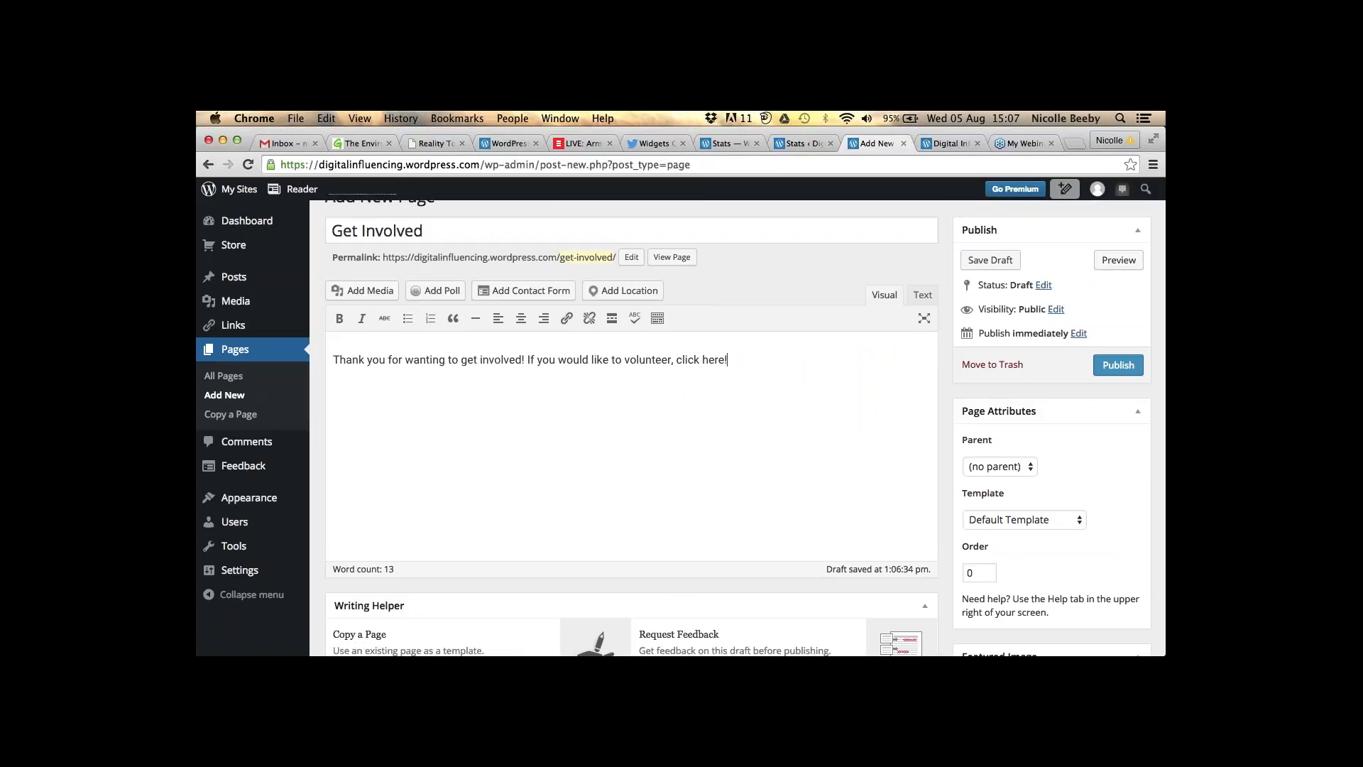
{"action": "left_click", "coordinate": [948, 144]}
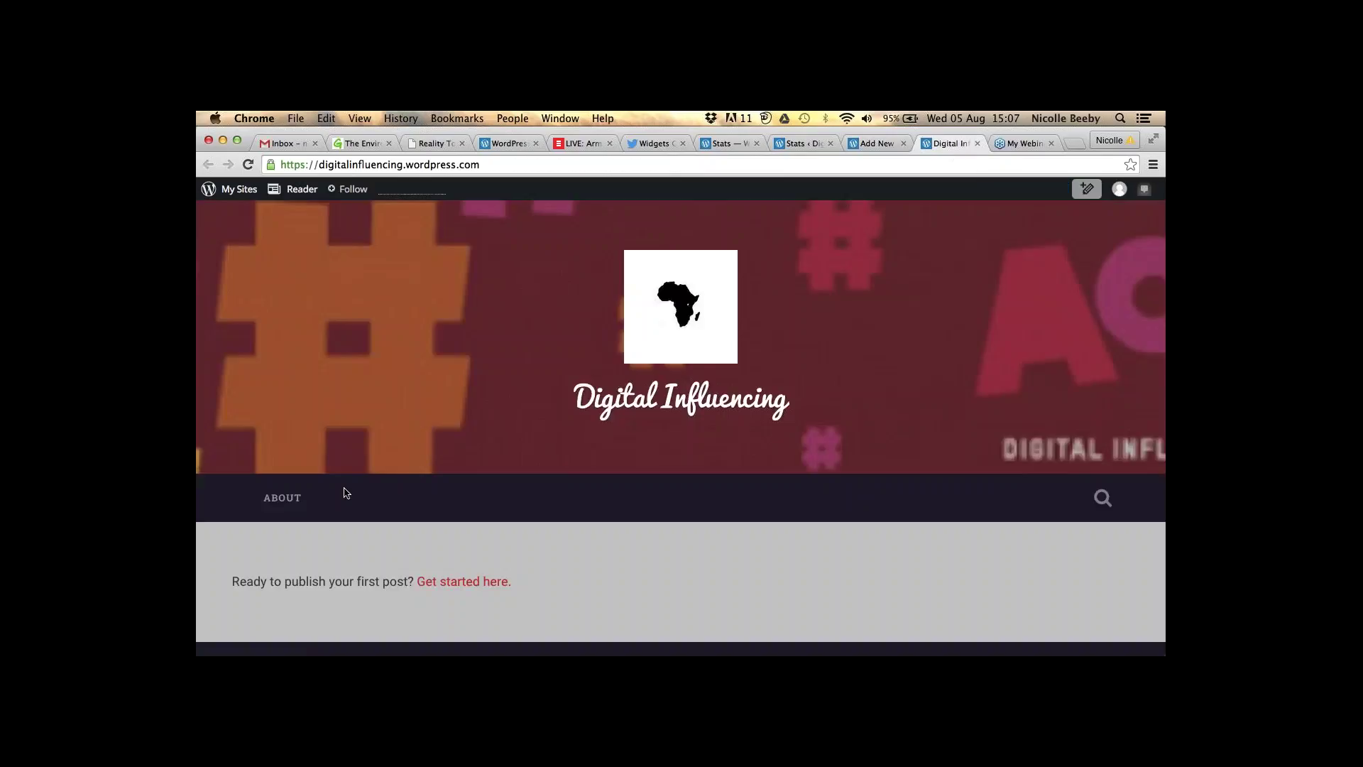
{"action": "left_click", "coordinate": [863, 147]}
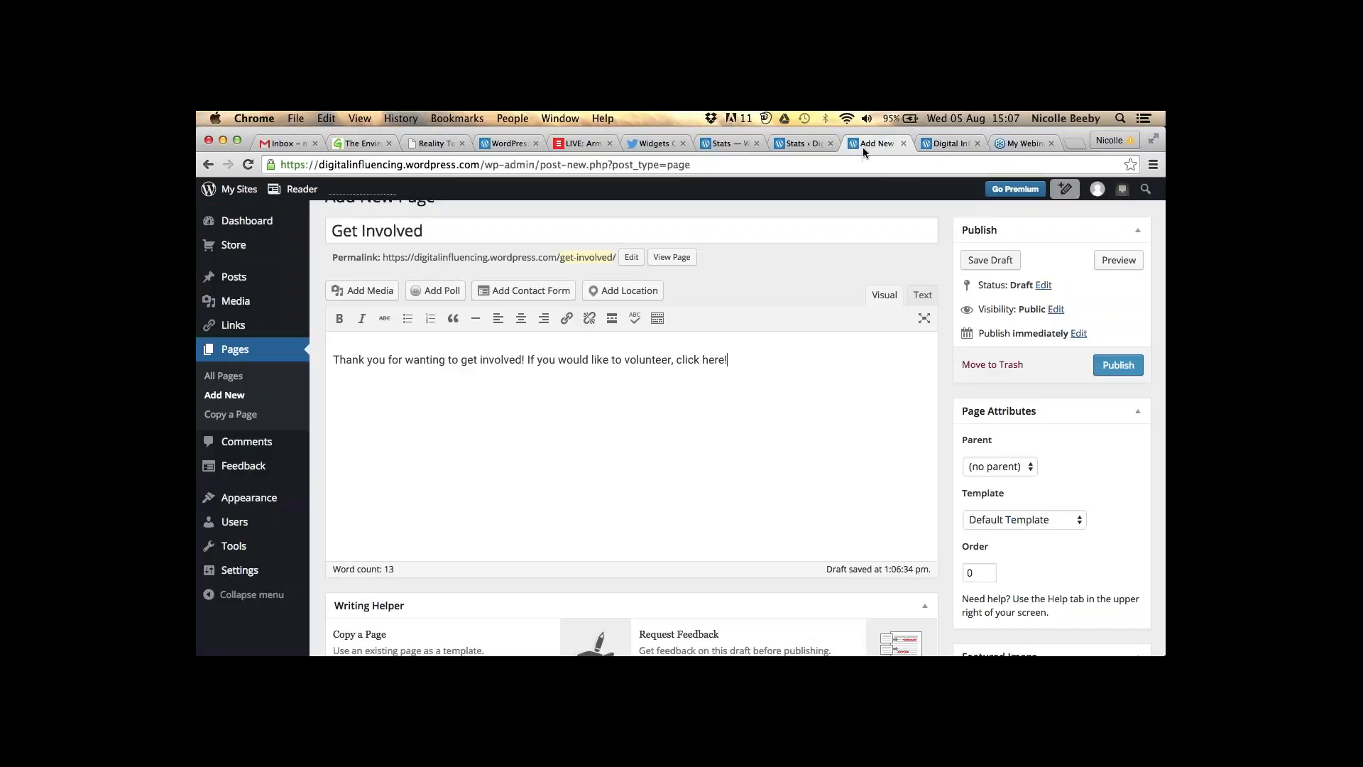
- Check the publish date settings and publish the Get Involved page
{"action": "left_click", "coordinate": [1079, 334]}
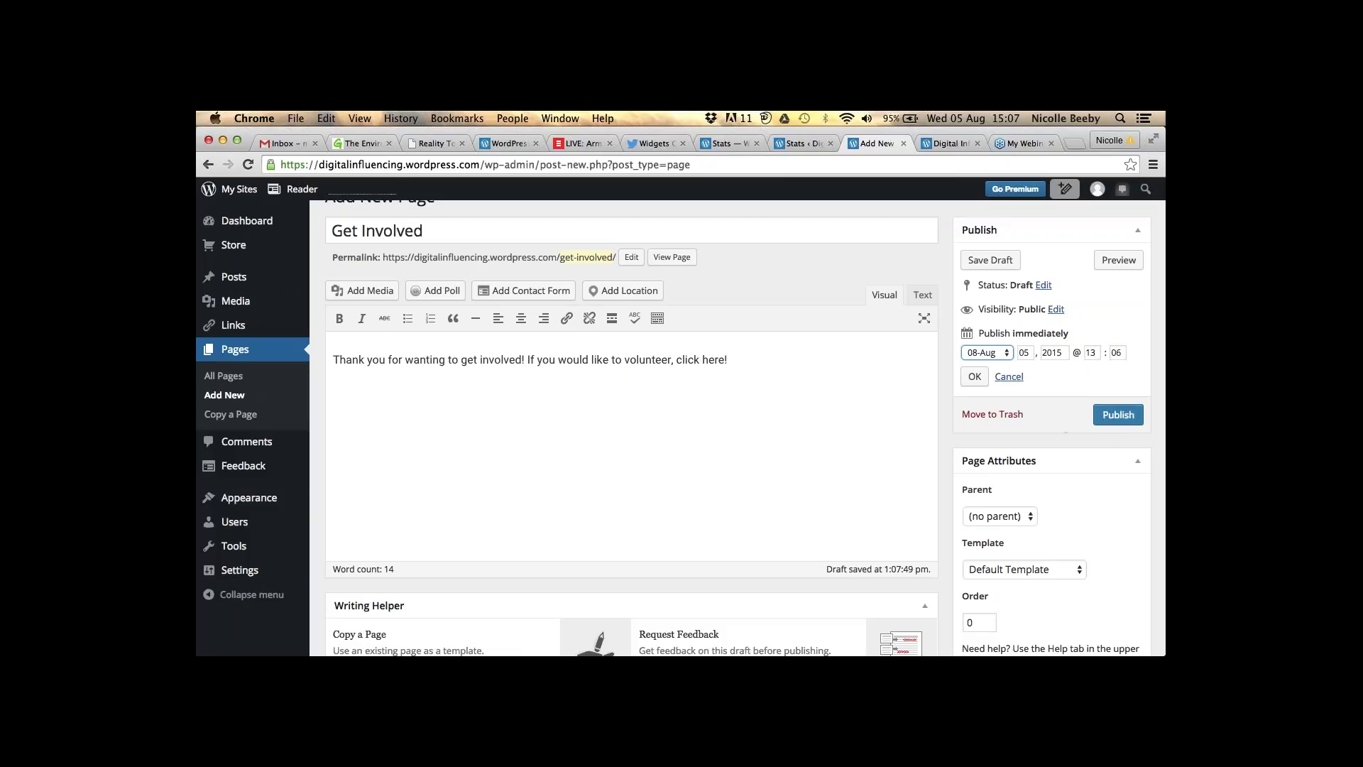
{"action": "left_click", "coordinate": [1119, 414]}
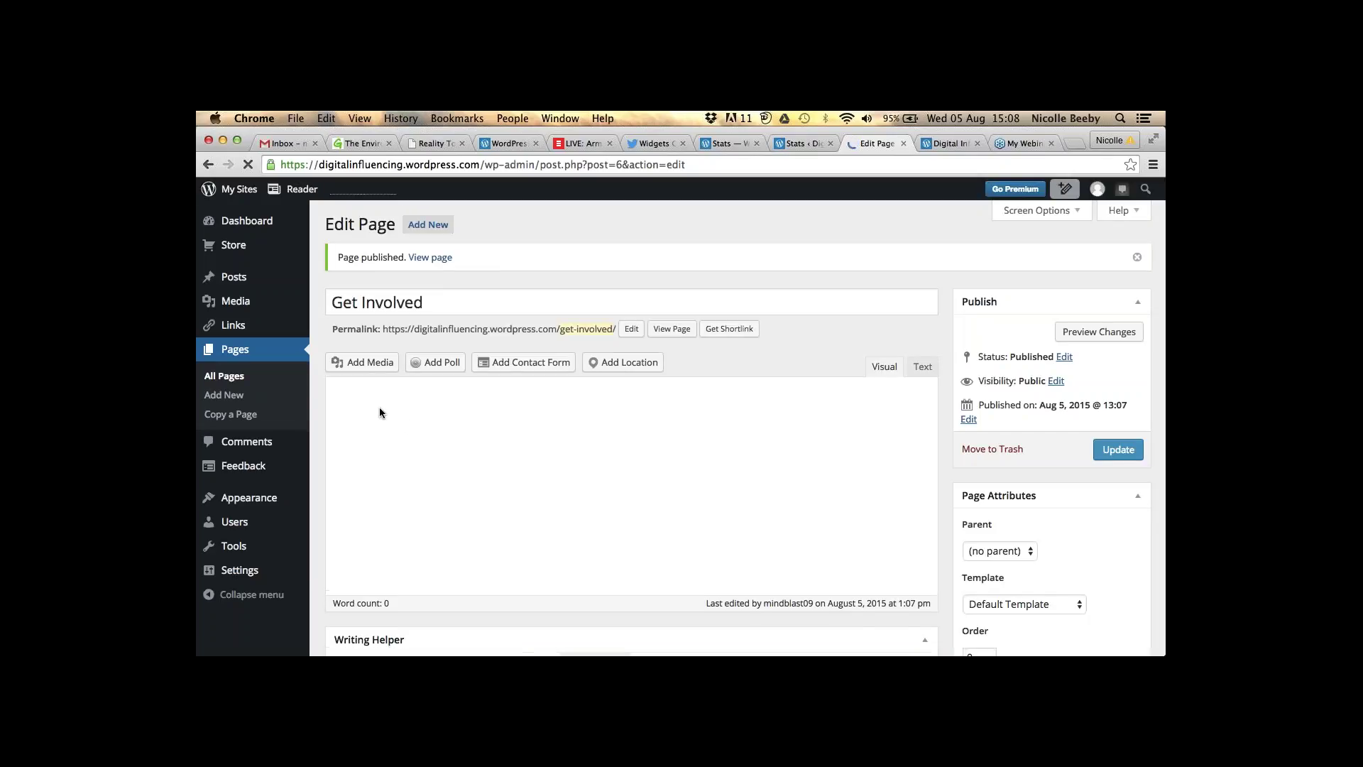
- Create a new page titled 'Contact Us' opening with 'We would love to hear from you'
{"action": "left_click", "coordinate": [225, 395]}
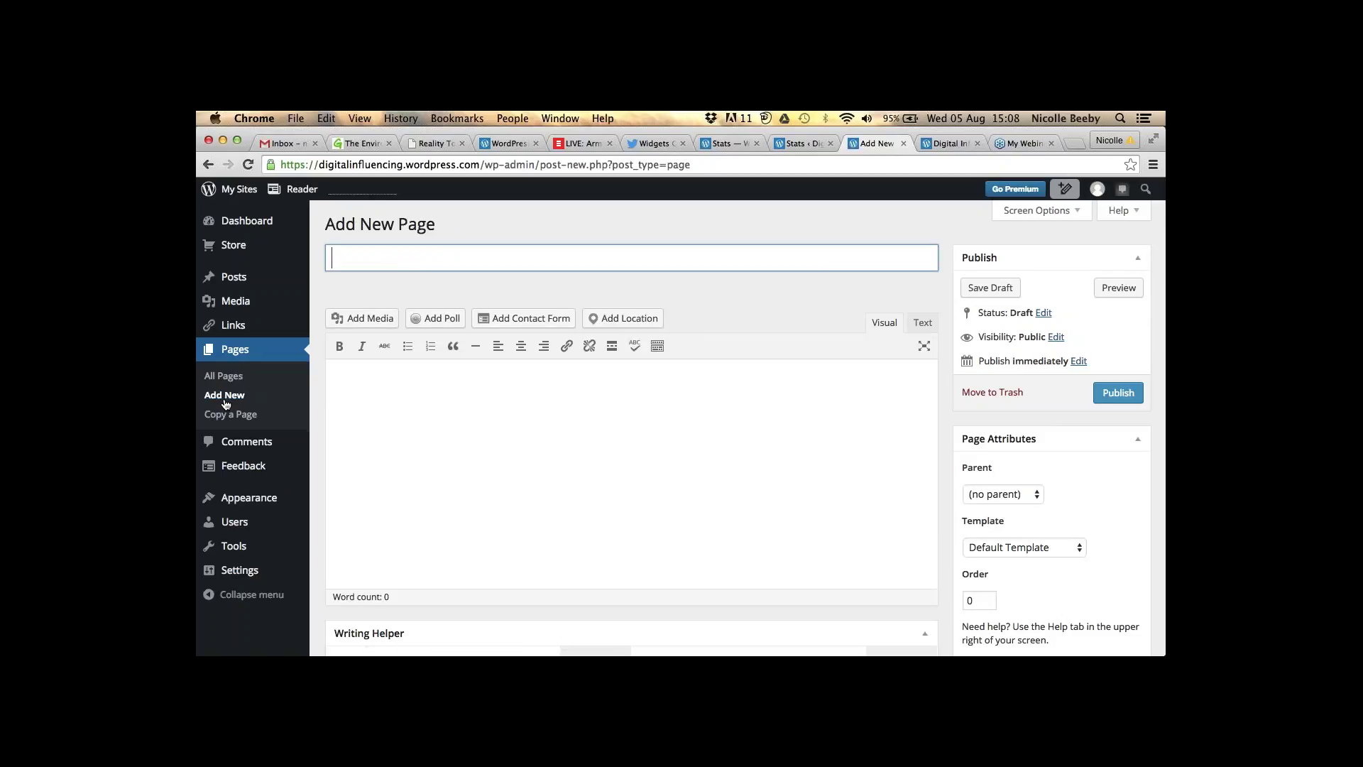
{"action": "type", "text": "Contact Us"}
{"action": "left_click", "coordinate": [388, 489]}
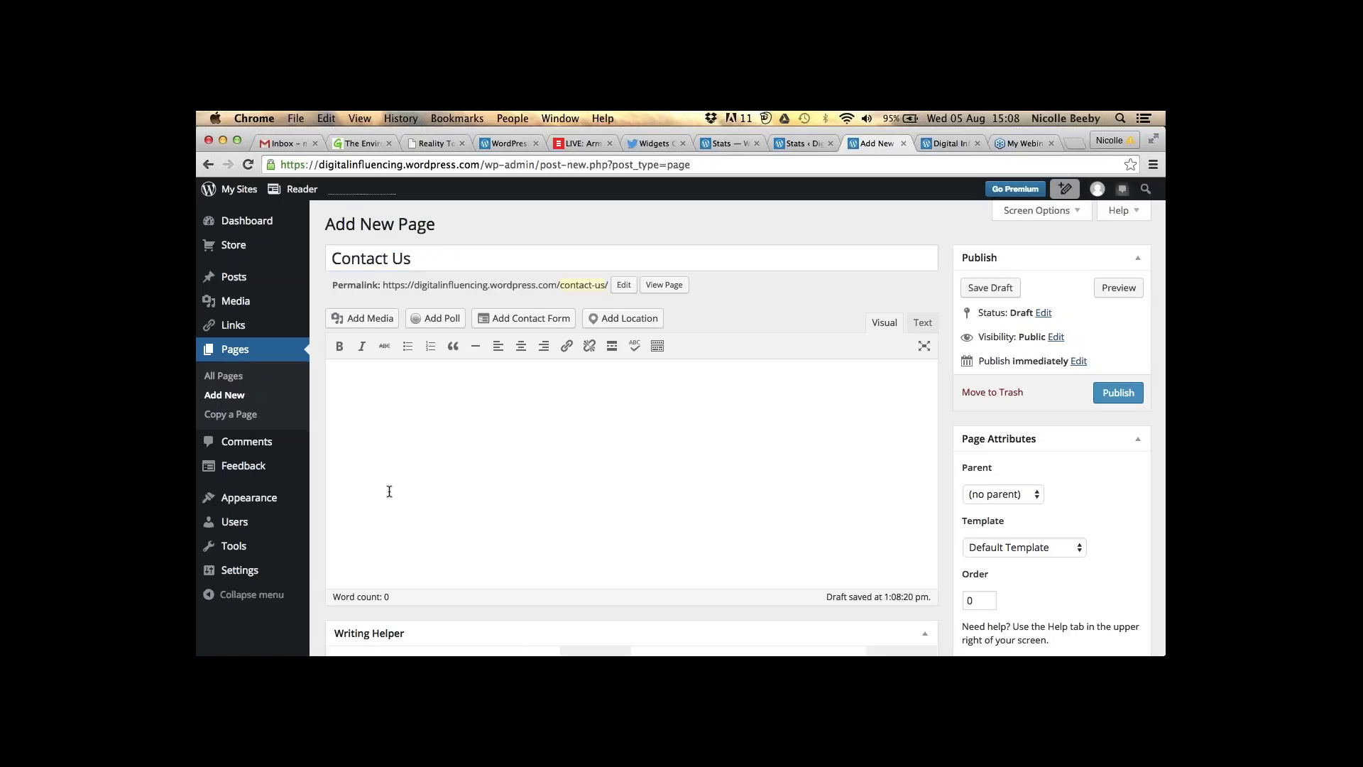
{"action": "type", "text": "We would love to hear from you"}
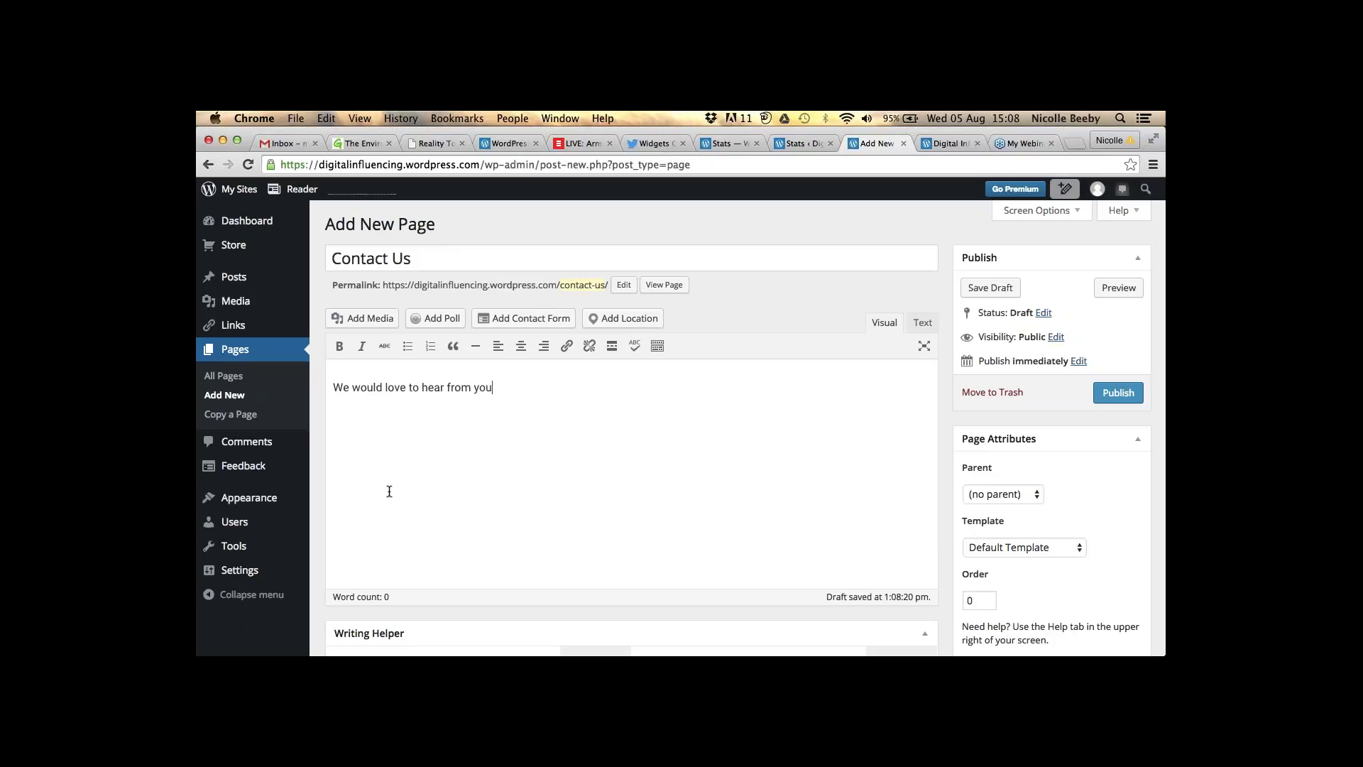
{"action": "type", "text": ", please "}
{"action": "type", "text": "feel free "}
{"action": "type", "text": "to email"}
{"action": "key", "text": "BackSpace"}
{"action": "key", "text": "BackSpace"}
{"action": "key", "text": "BackSpace"}
{"action": "key", "text": "BackSpace"}
{"action": "key", "text": "BackSpace"}
{"action": "key", "text": "BackSpace"}
{"action": "key", "text": "BackSpace"}
{"action": "type", "text": ":"}
- Add lines with the contact email address and cellphone number, then publish and preview the page
{"action": "key", "text": "Return"}
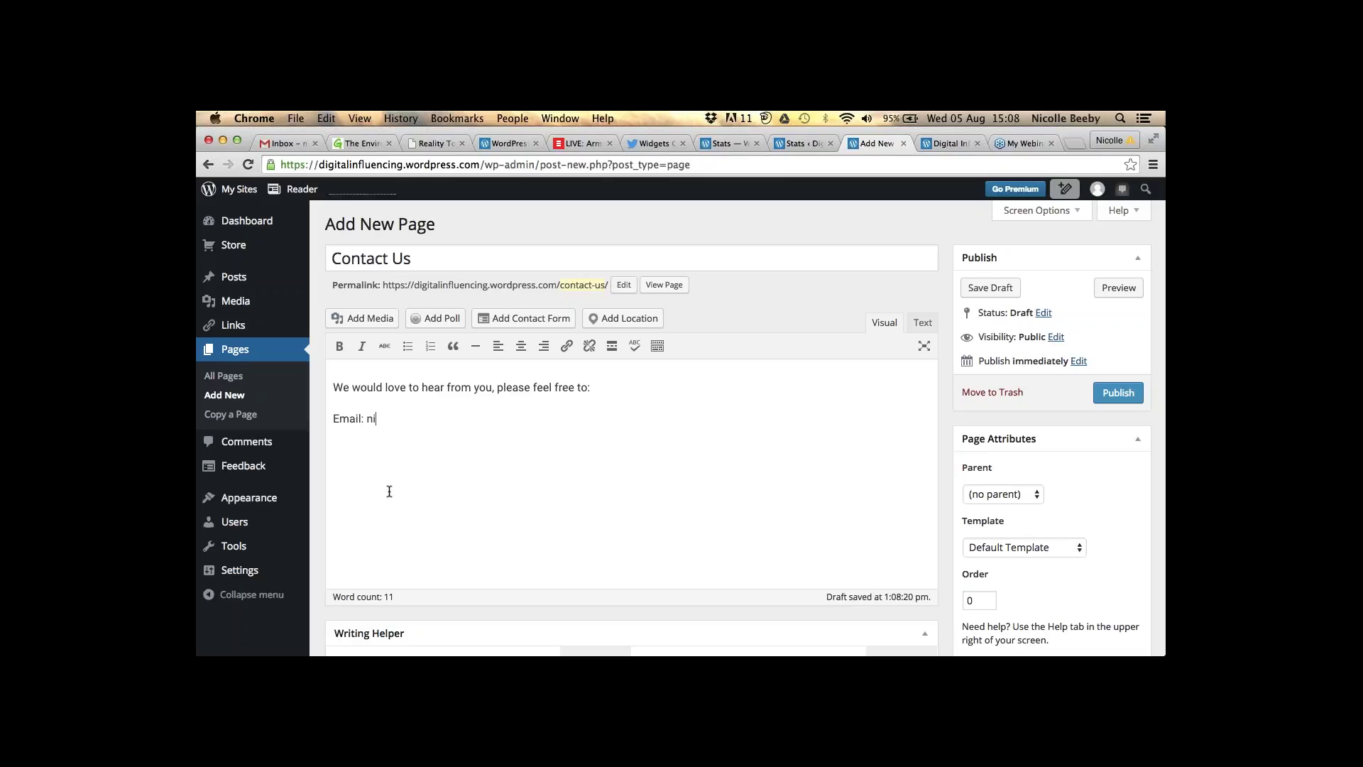
{"action": "key", "text": "Return"}
{"action": "key", "text": "Return"}
{"action": "type", "text": "Cel"}
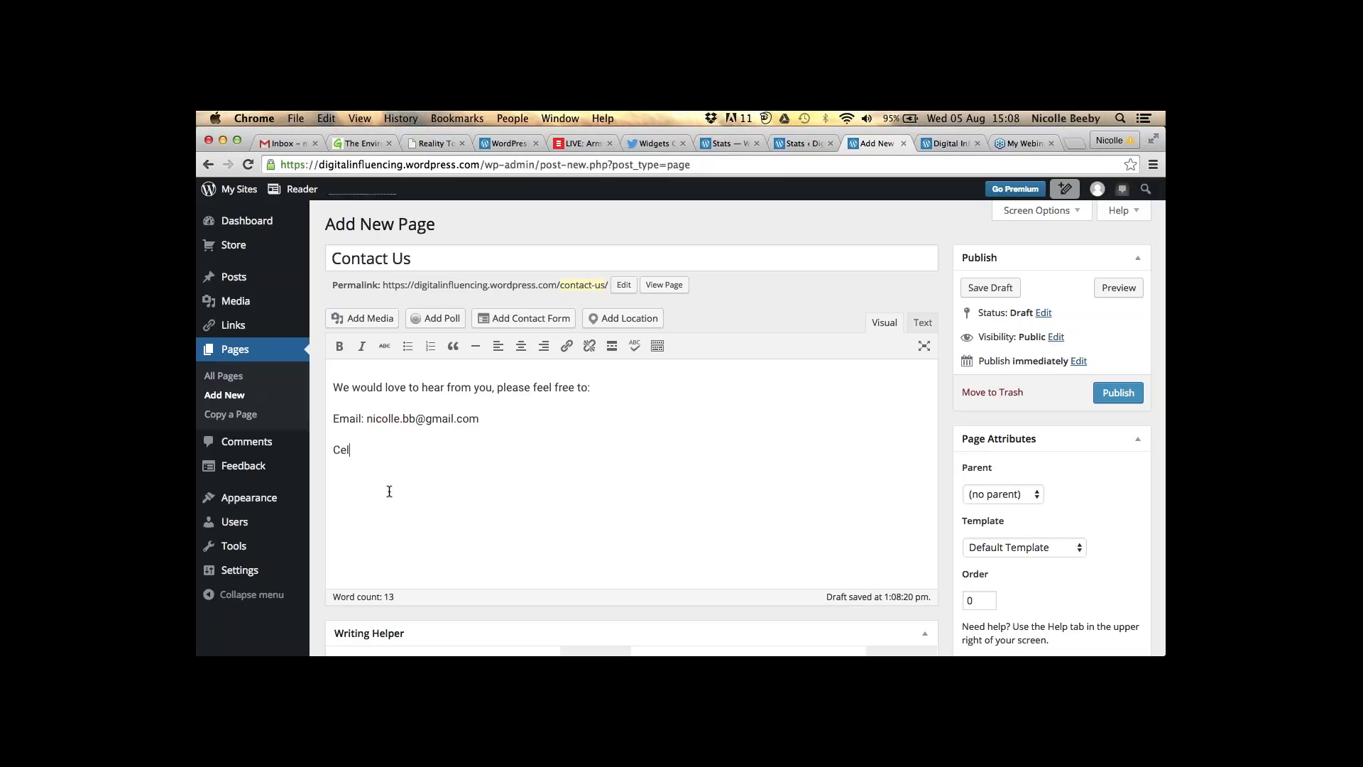
{"action": "left_click", "coordinate": [1129, 393]}
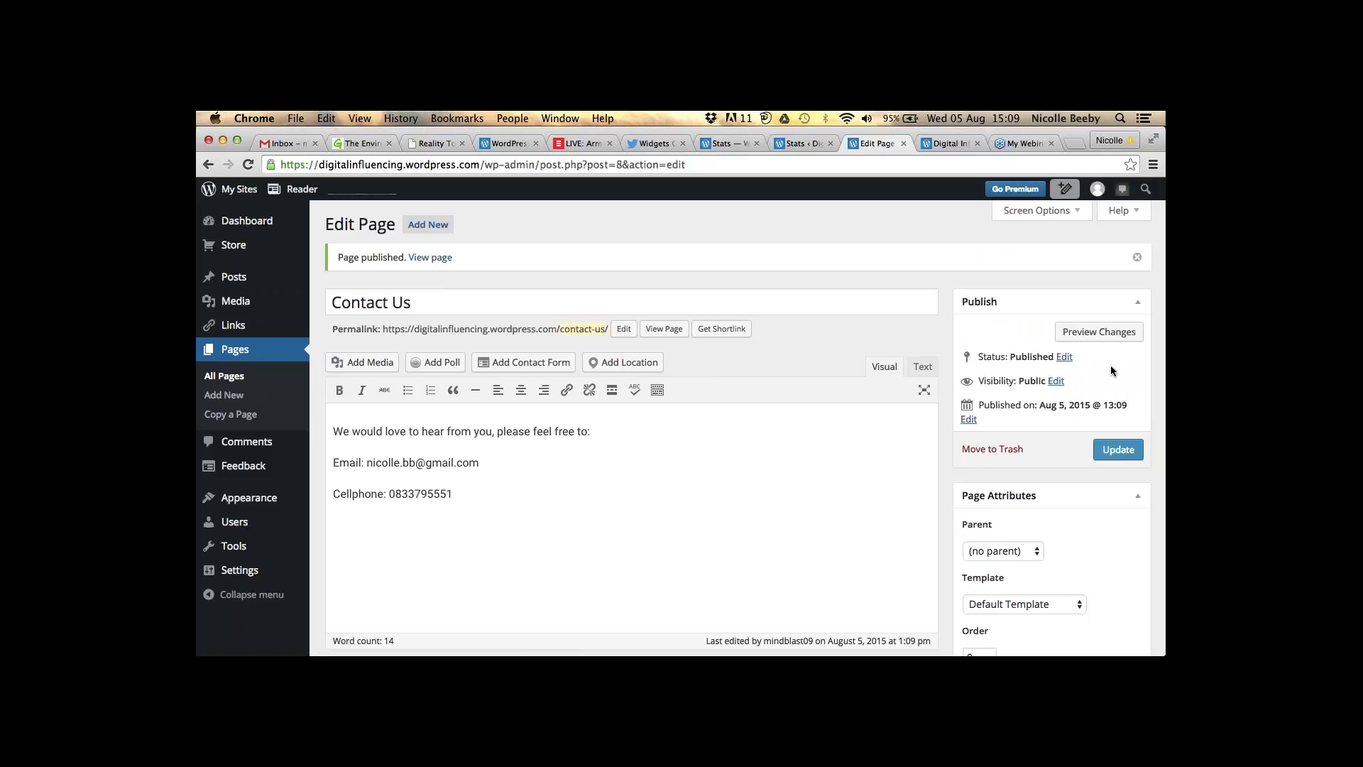
{"action": "left_click", "coordinate": [1100, 331]}
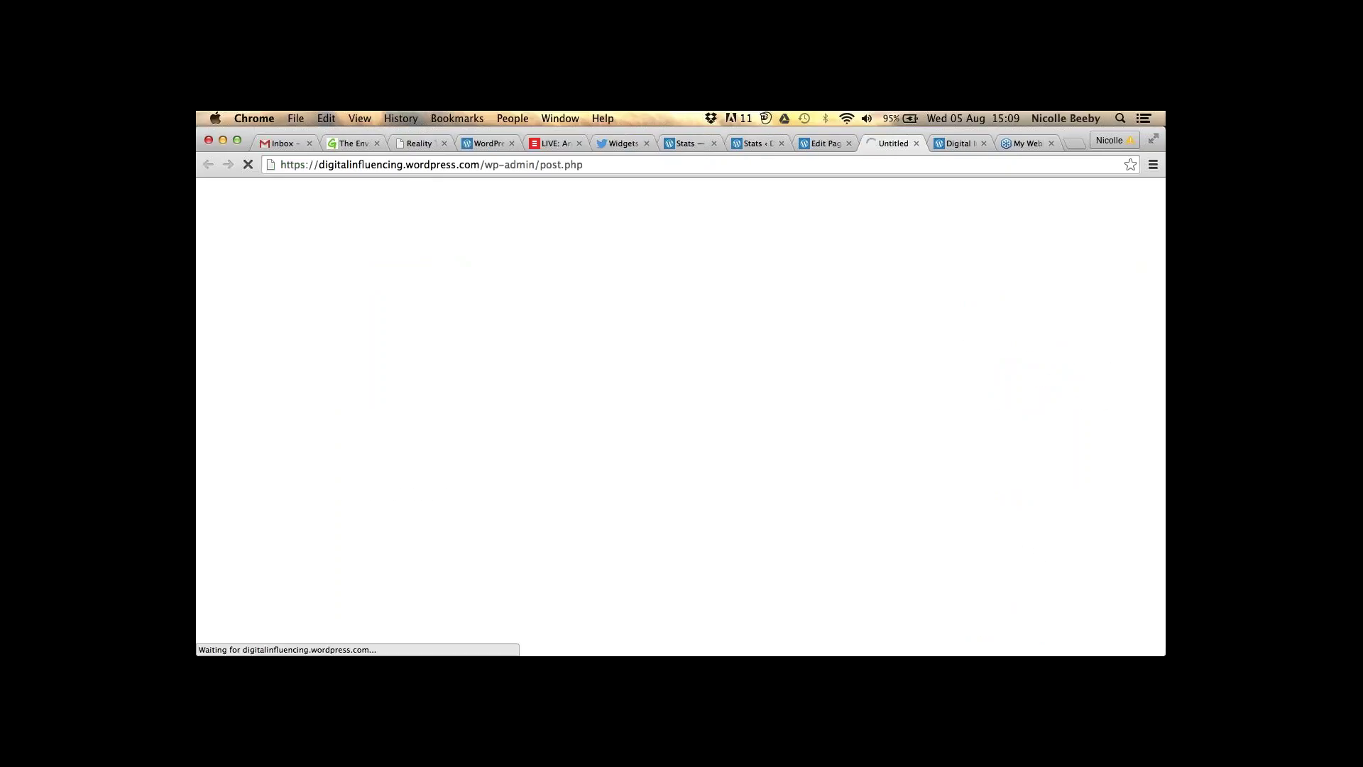
- Close the old site tab, look over the Contact Us preview, and open the All Pages list
{"action": "left_click", "coordinate": [983, 143]}
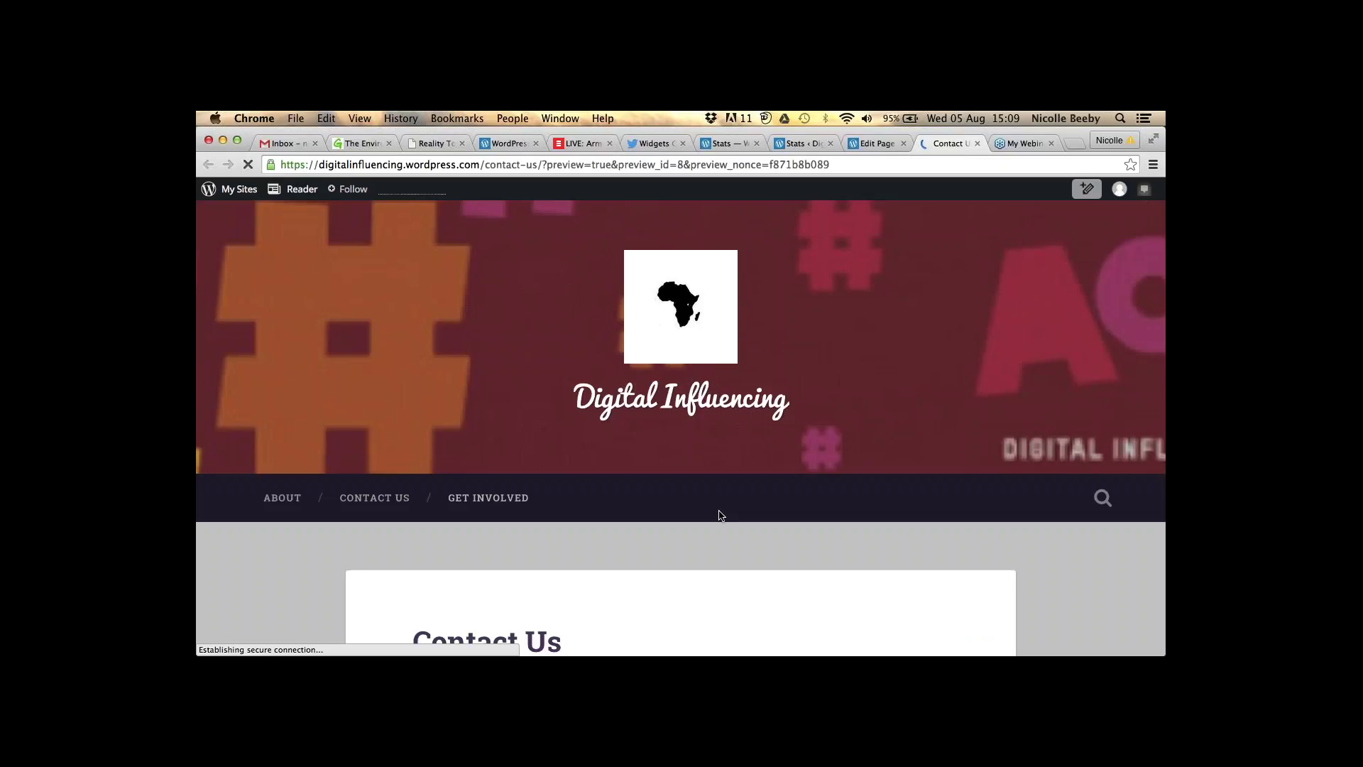
{"action": "scroll", "coordinate": [720, 515], "scroll_direction": "down", "scroll_amount": 2}
{"action": "scroll", "coordinate": [720, 515], "scroll_direction": "down", "scroll_amount": 3}
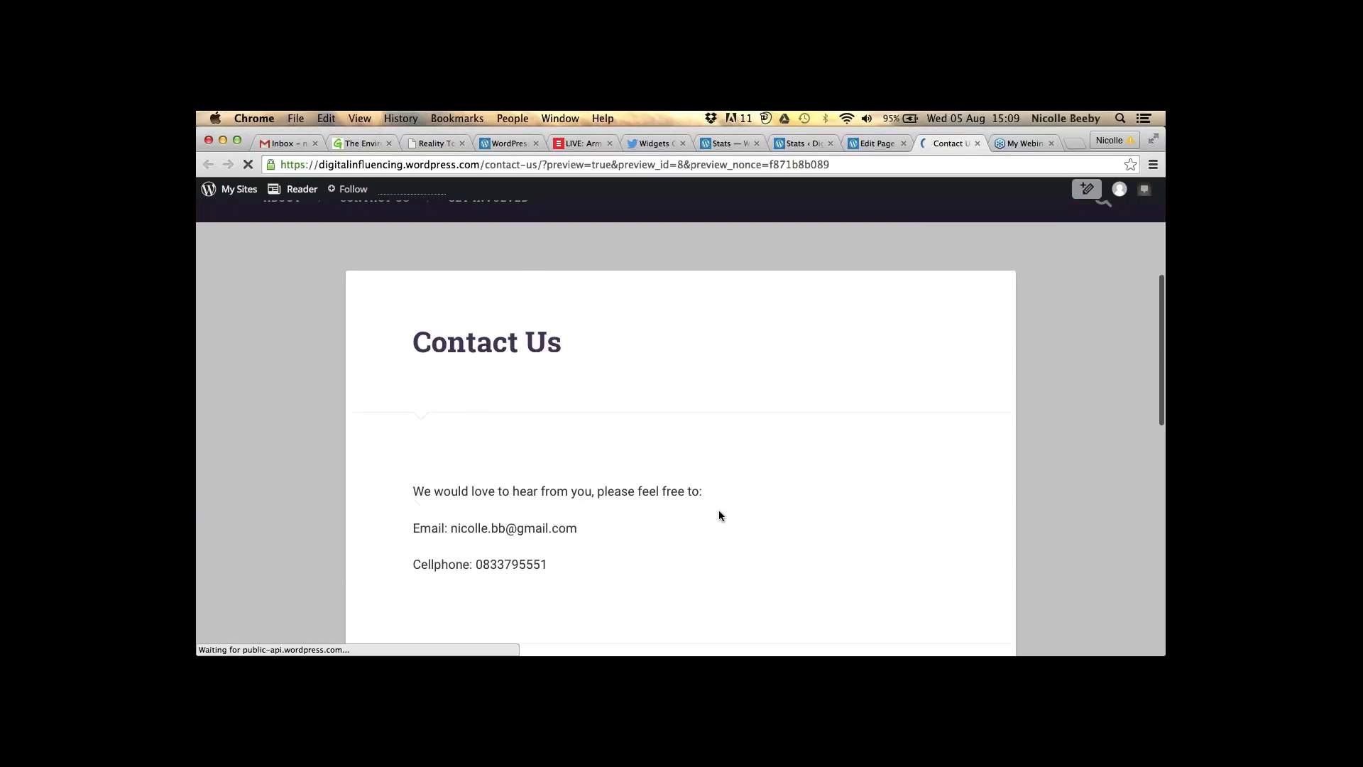
{"action": "key", "text": "ctrl+shift+Tab"}
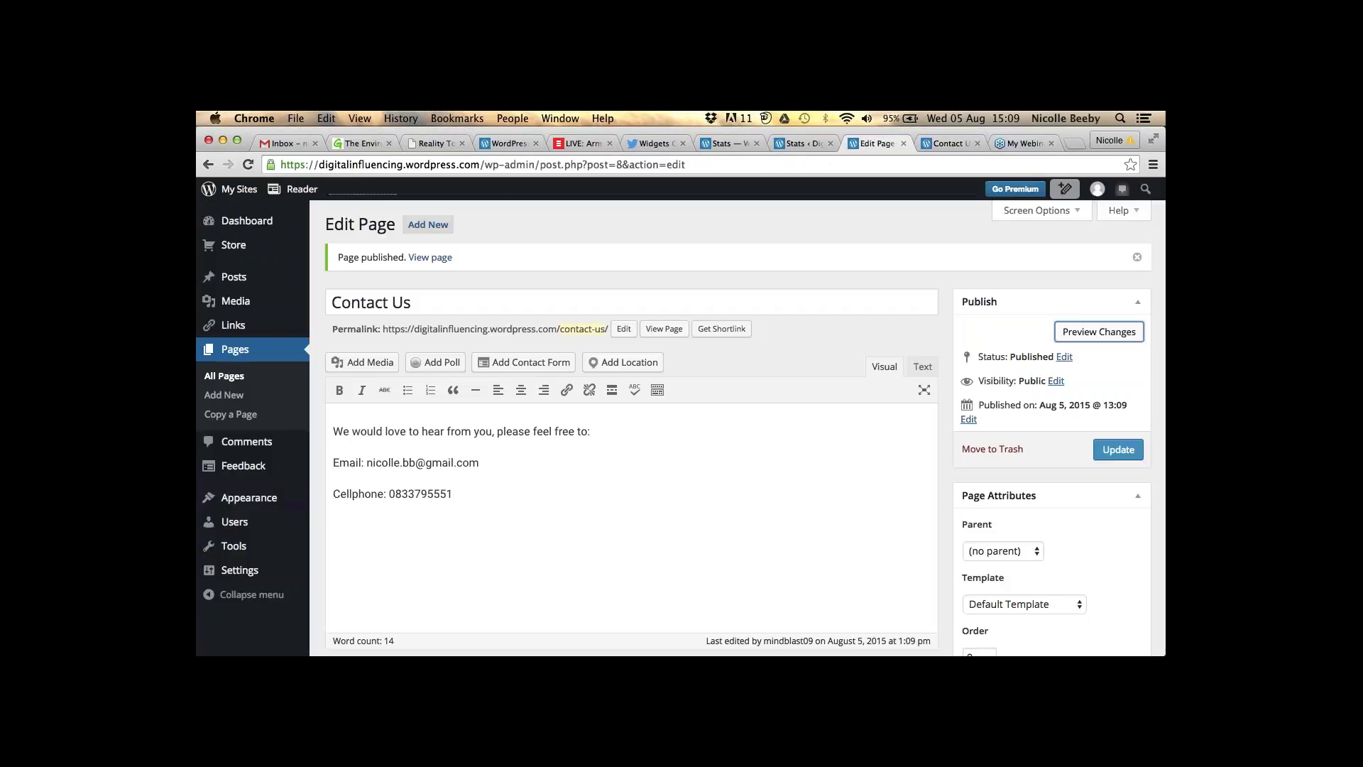
{"action": "left_click", "coordinate": [236, 384]}
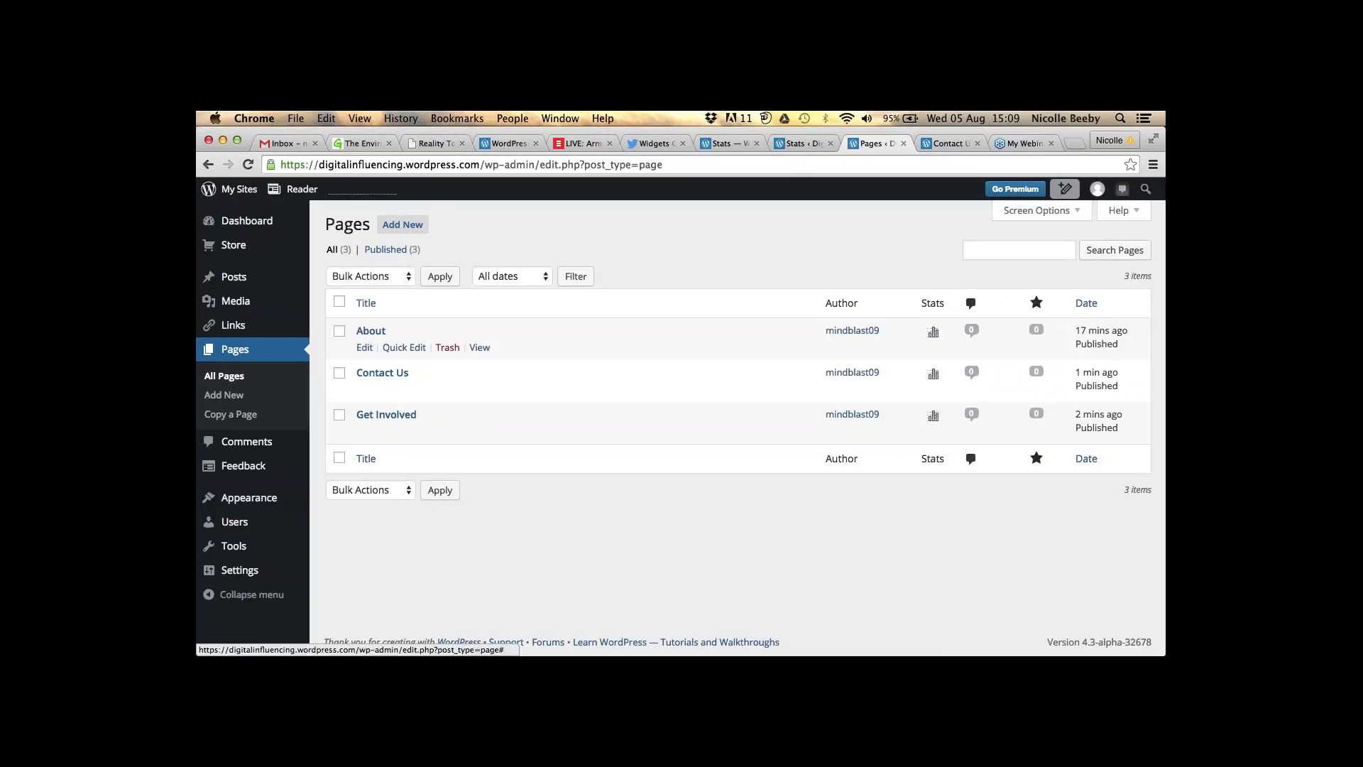
- Add a new page titled 'Volunteer' with the body text 'Thank you for your interest!'
{"action": "left_click", "coordinate": [395, 371]}
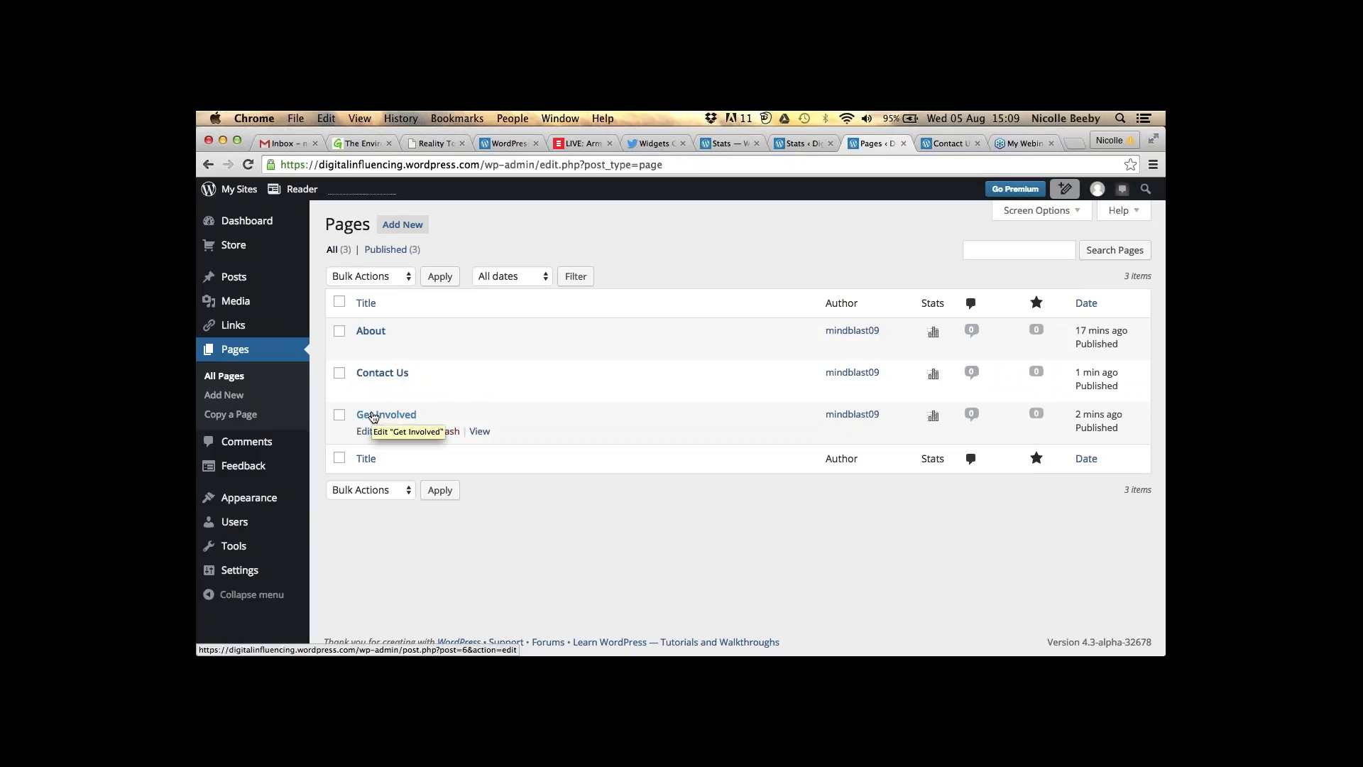
{"action": "left_click", "coordinate": [225, 395]}
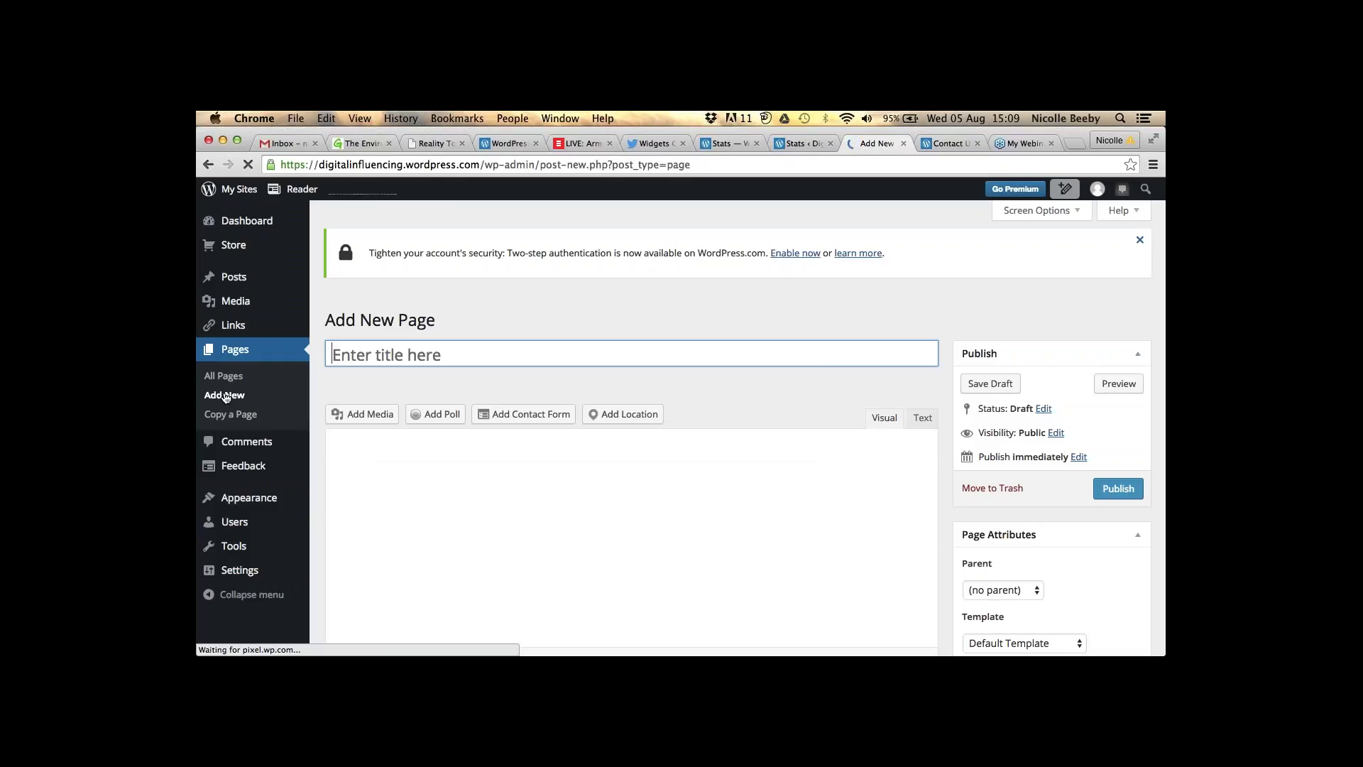
{"action": "type", "text": "Vol"}
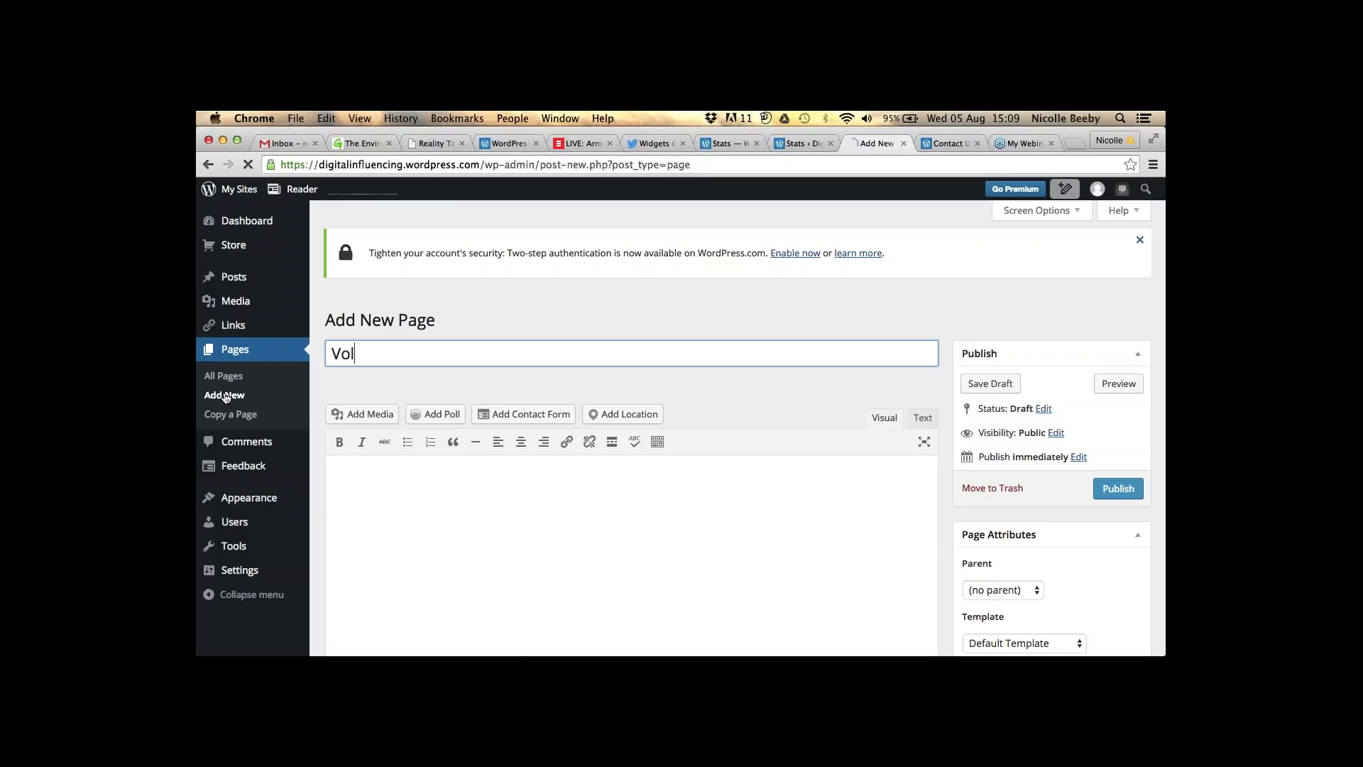
{"action": "type", "text": "unteer"}
{"action": "key", "text": "Tab"}
{"action": "type", "text": "T"}
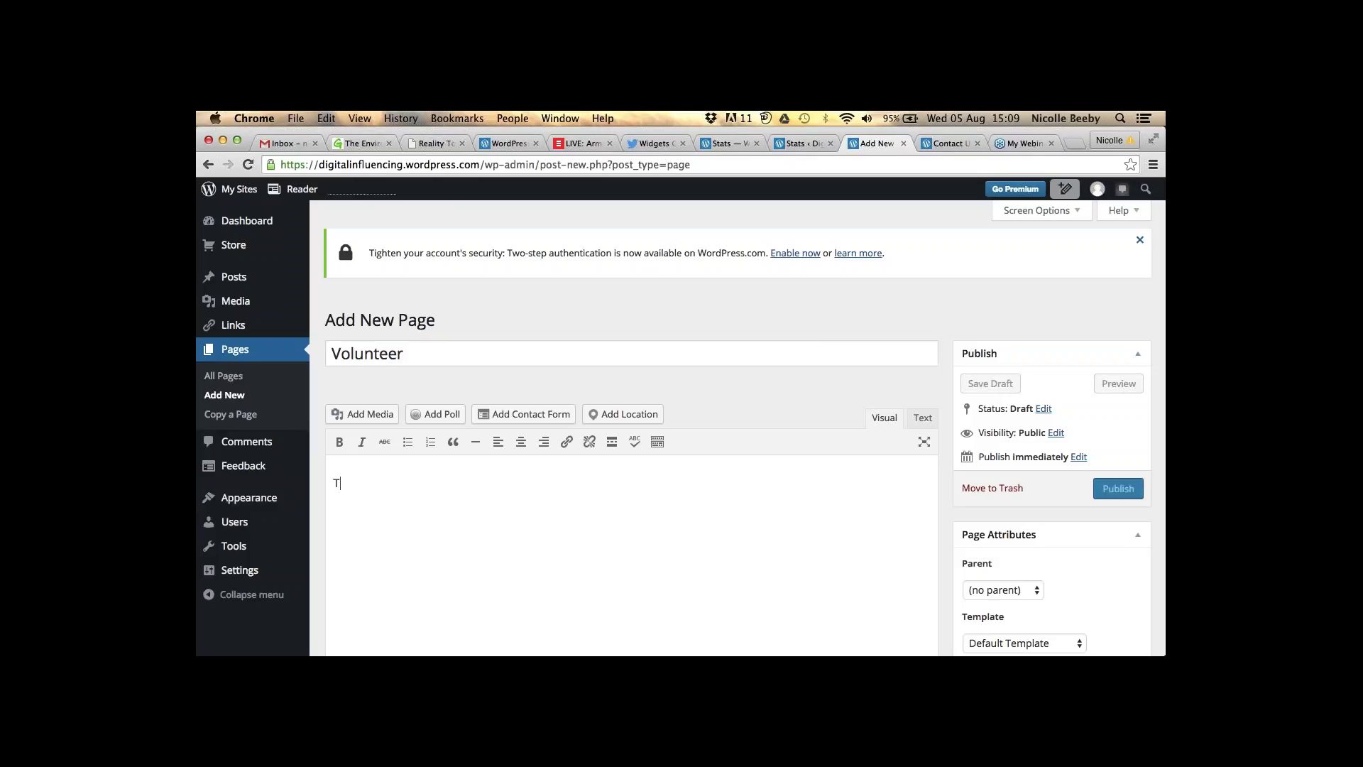
{"action": "type", "text": "hank you for "}
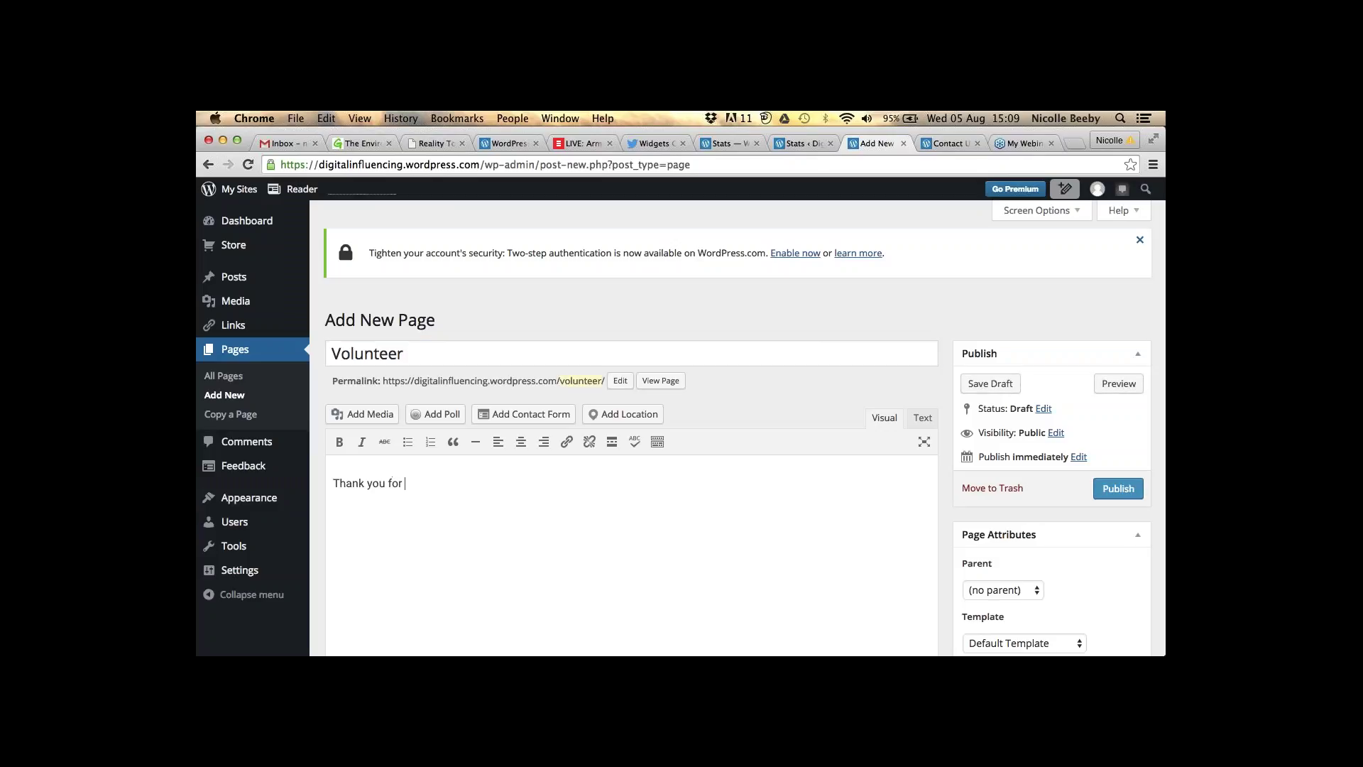
{"action": "type", "text": "your interest!"}
- Glance at the Contact Us preview tab, then return to the Volunteer draft
{"action": "scroll", "coordinate": [471, 481], "scroll_direction": "down", "scroll_amount": 1}
{"action": "scroll", "coordinate": [471, 477], "scroll_direction": "down", "scroll_amount": 2}
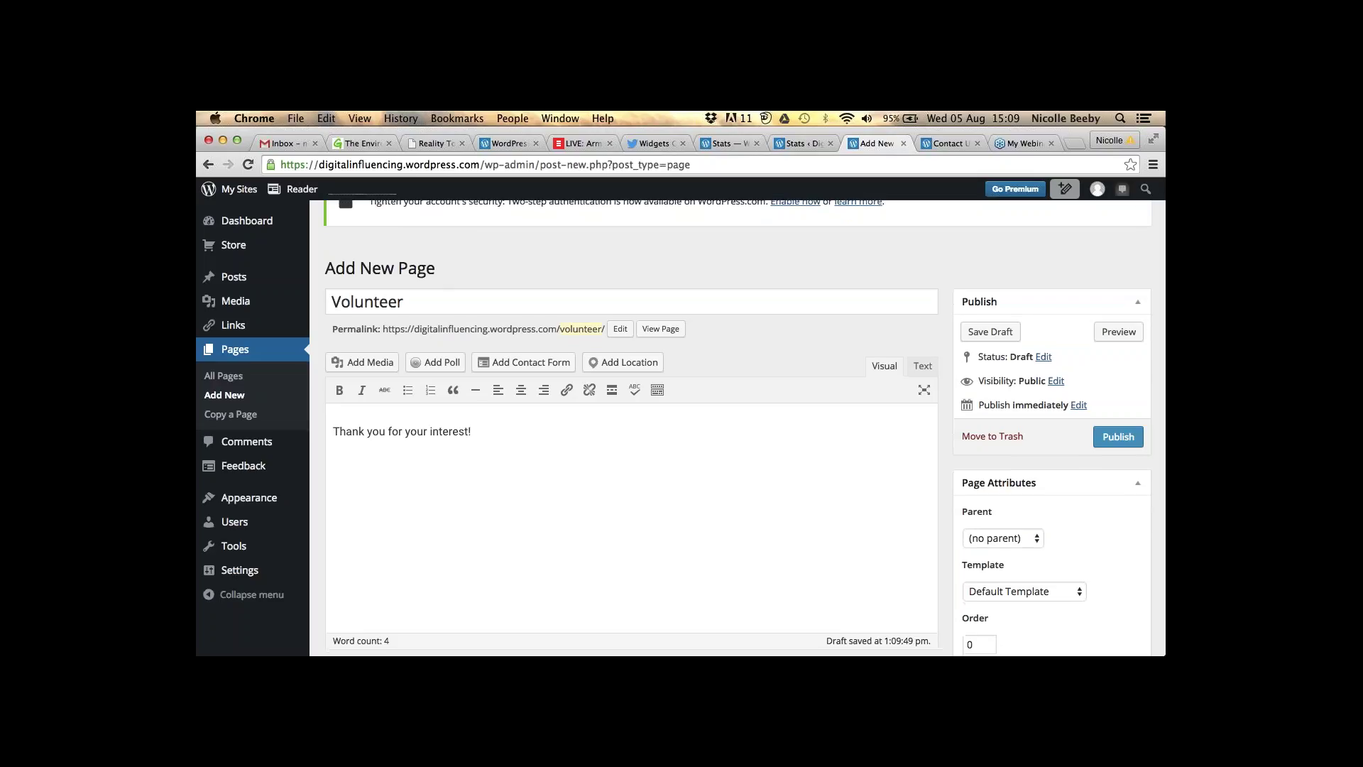
{"action": "left_click", "coordinate": [948, 143]}
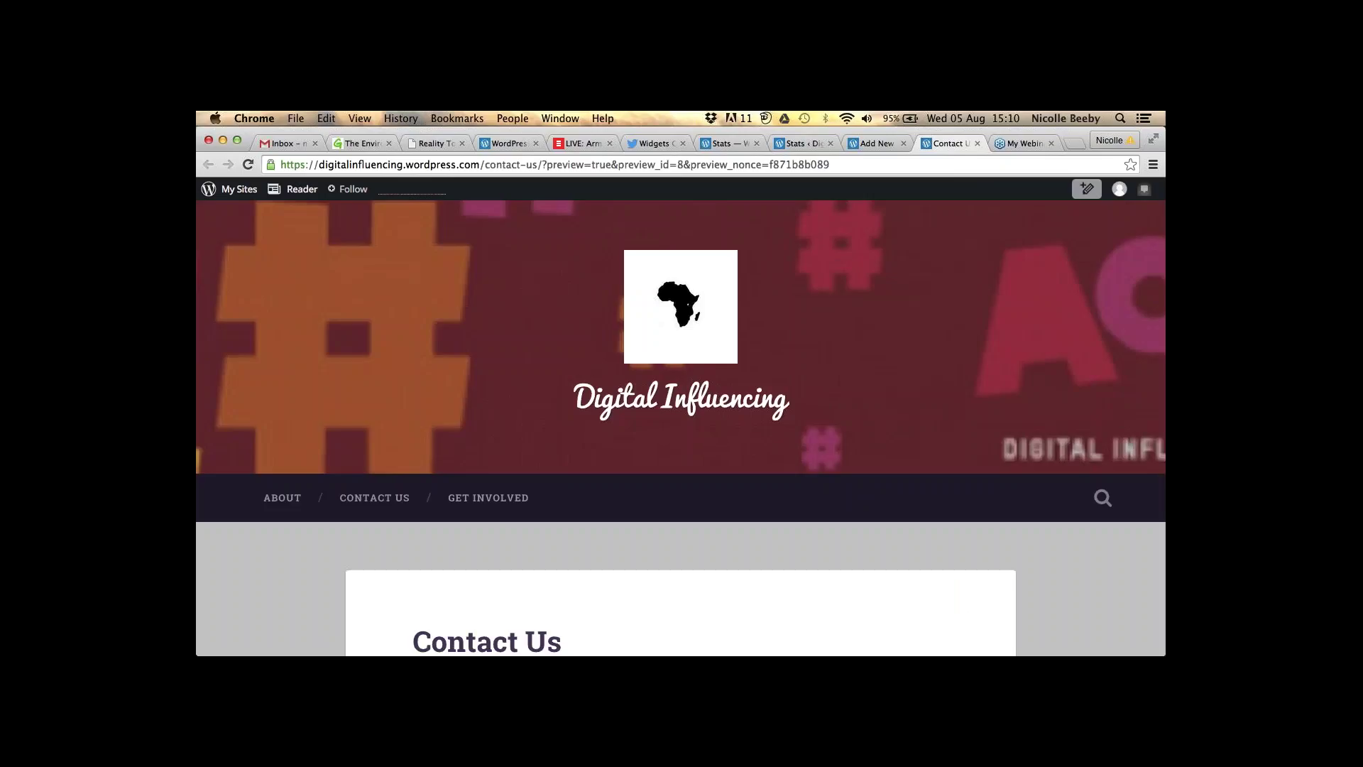
{"action": "key", "text": "ctrl+shift+Tab"}
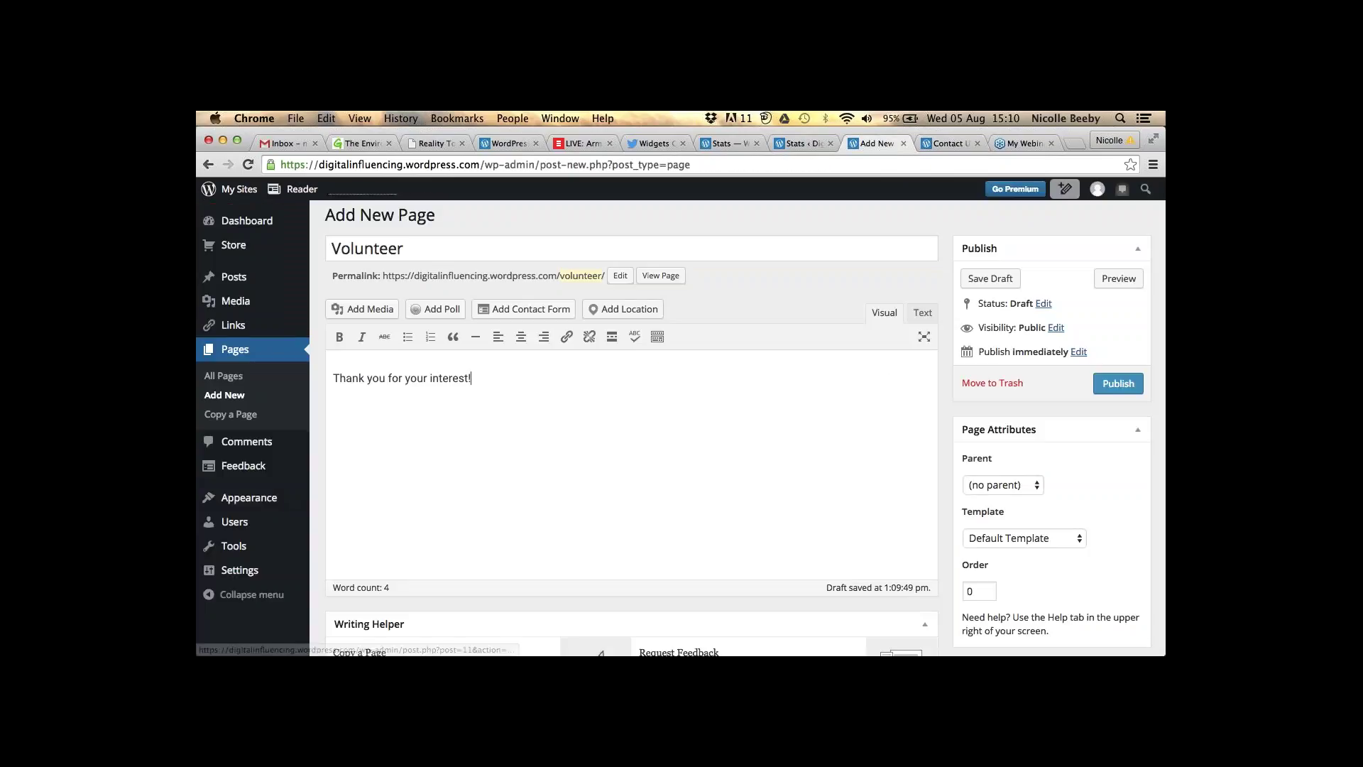
- Set Get Involved as the Volunteer page's parent in Page Attributes and publish it
{"action": "left_click", "coordinate": [989, 486]}
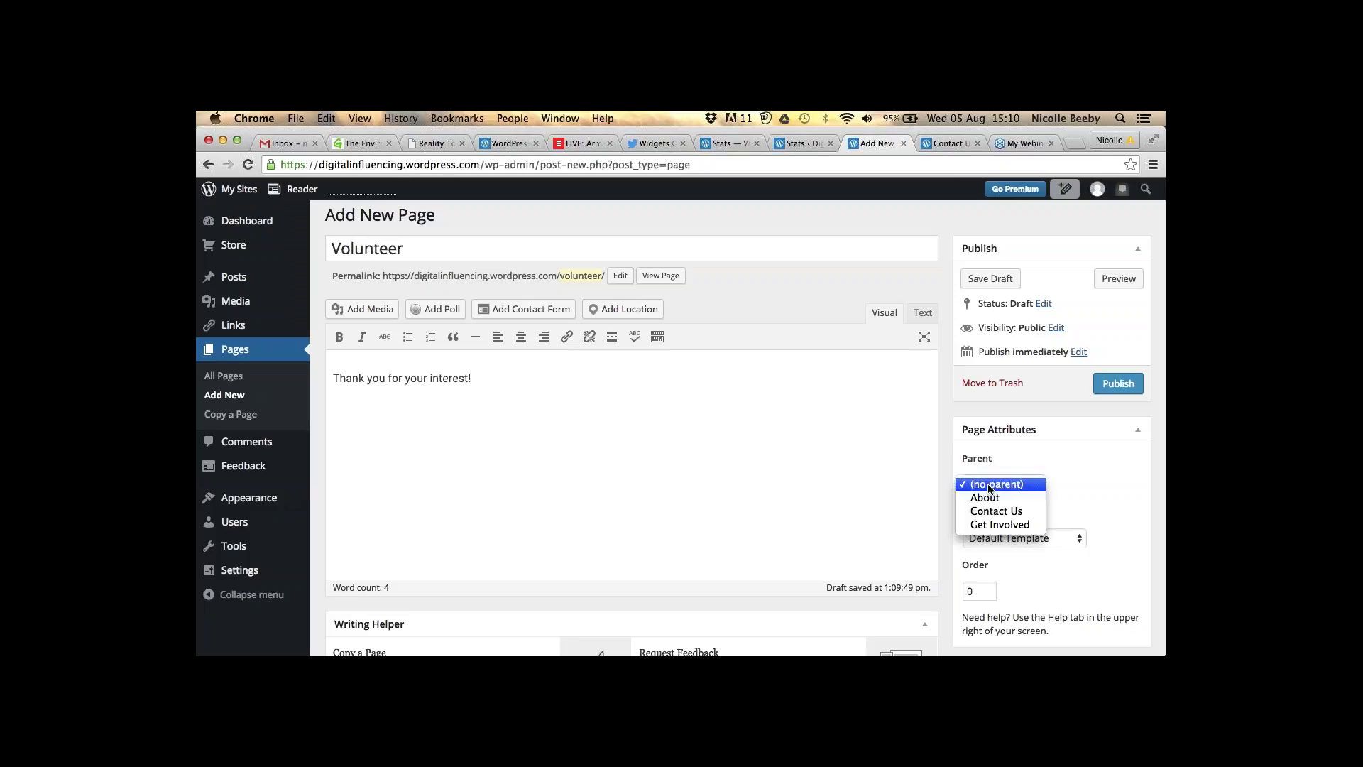
{"action": "left_click", "coordinate": [1033, 528]}
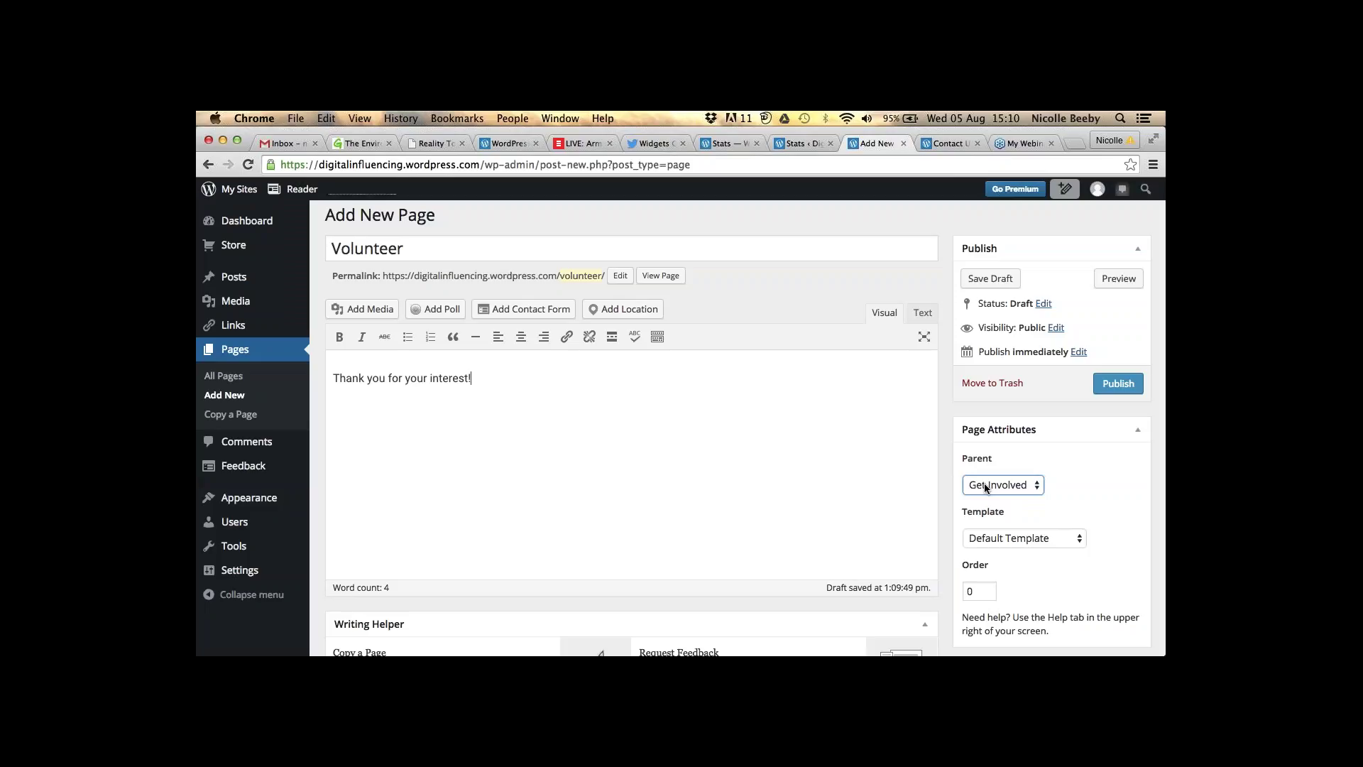
{"action": "scroll", "coordinate": [984, 485], "scroll_direction": "down", "scroll_amount": 1}
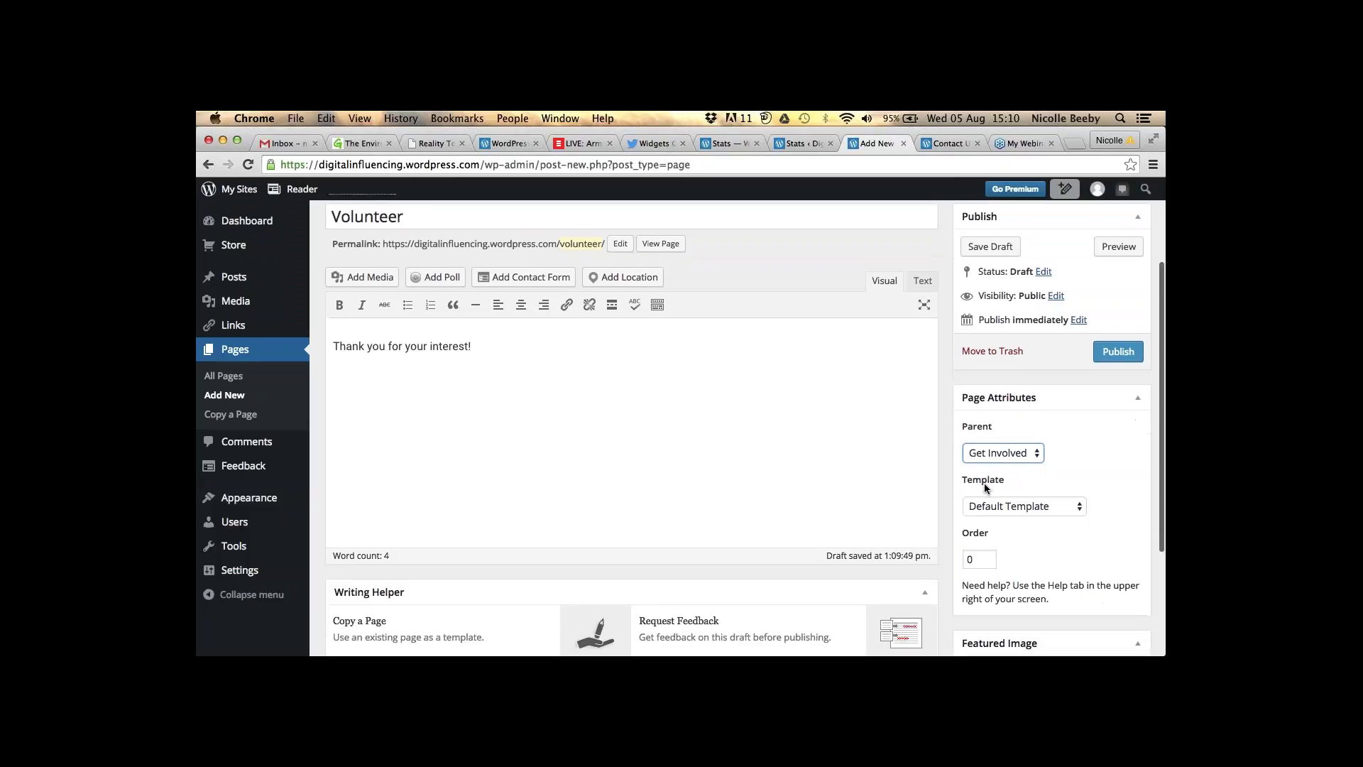
{"action": "scroll", "coordinate": [984, 483], "scroll_direction": "down", "scroll_amount": 3}
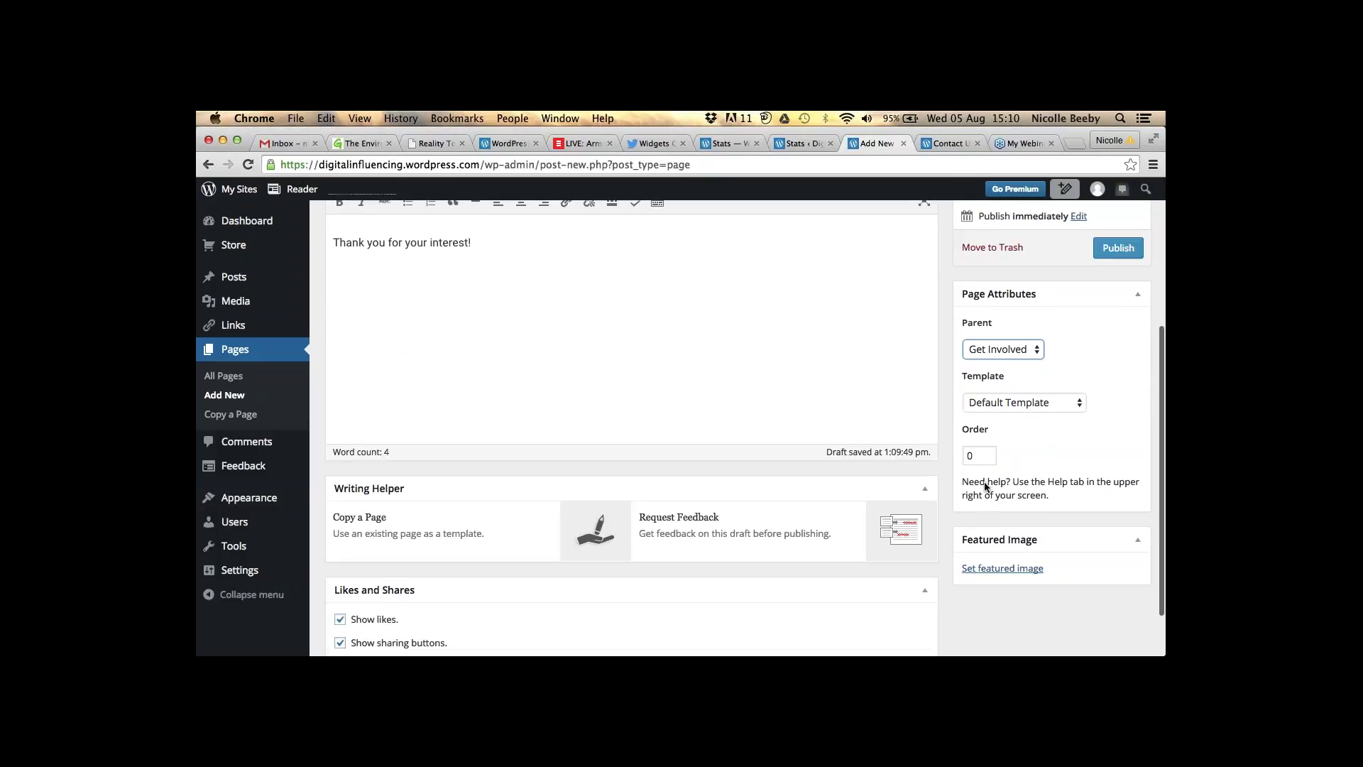
{"action": "scroll", "coordinate": [985, 485], "scroll_direction": "up", "scroll_amount": 3}
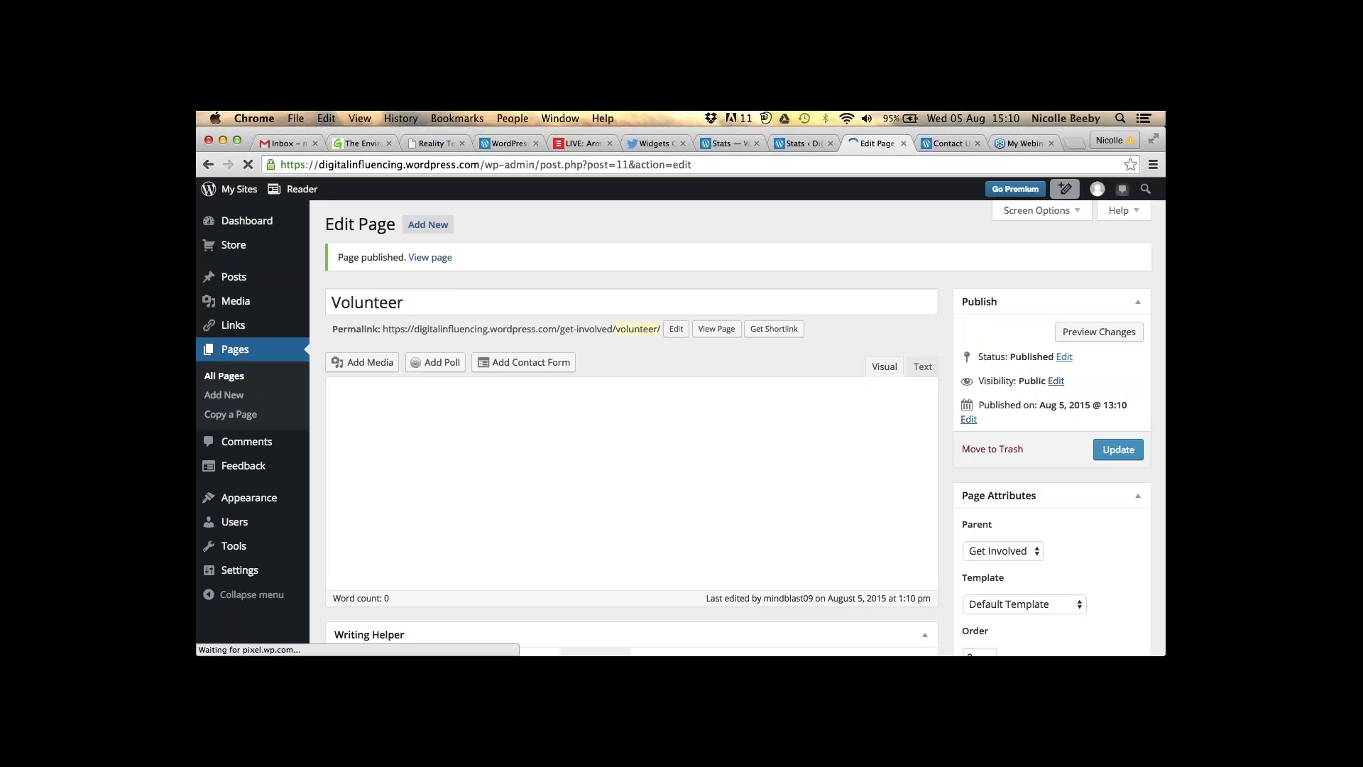
- Check Volunteer under the Get Involved menu, then load /get-involved/volunteer/ without the preview parameter
{"action": "left_click", "coordinate": [956, 143]}
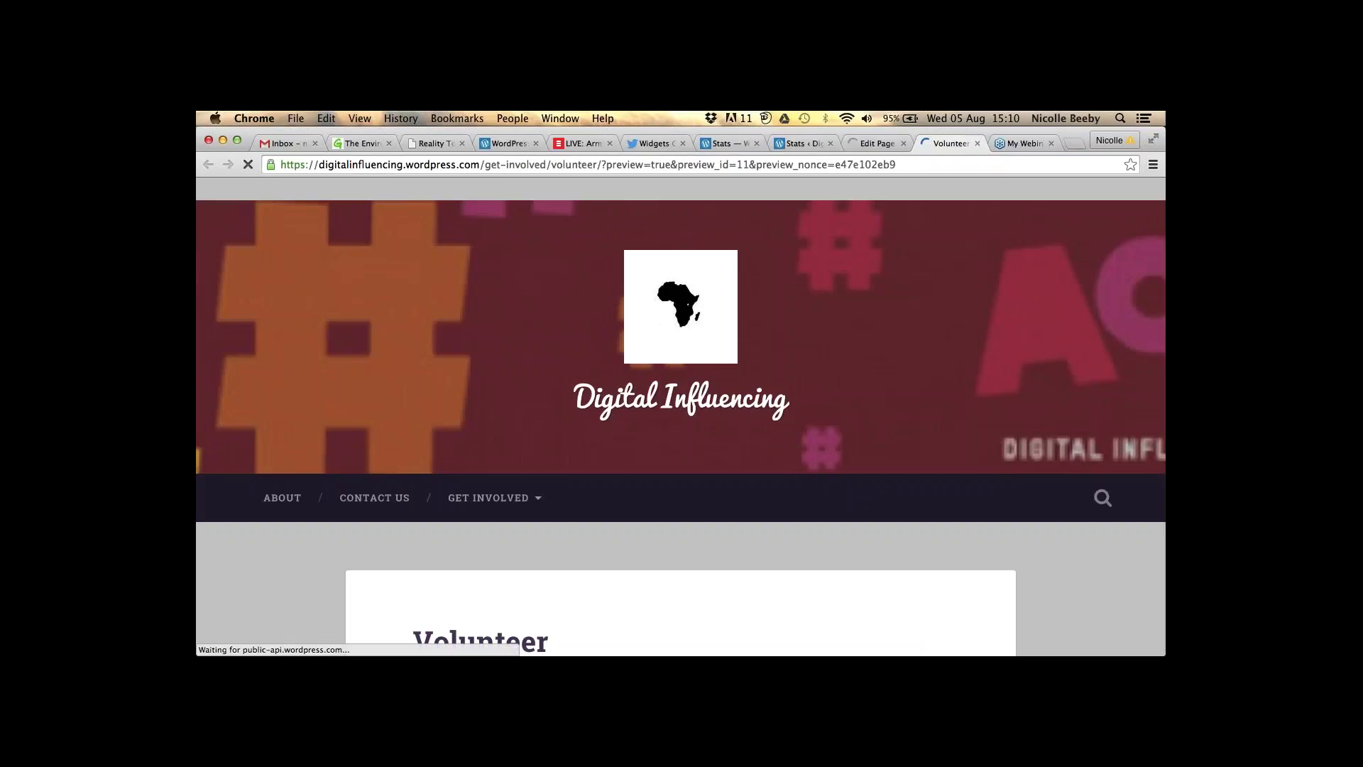
{"action": "scroll", "coordinate": [636, 401], "scroll_direction": "down", "scroll_amount": 3}
{"action": "mouse_move", "coordinate": [489, 337]}
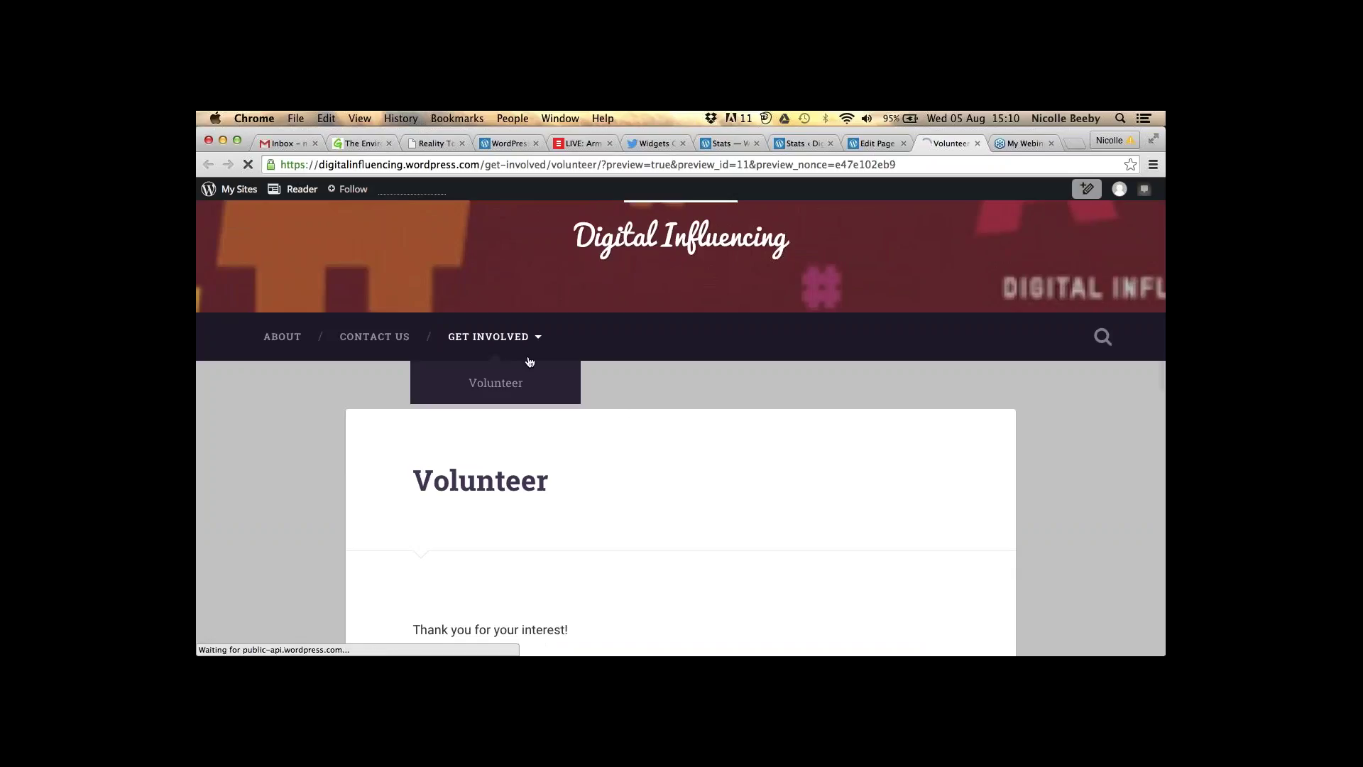
{"action": "scroll", "coordinate": [529, 362], "scroll_direction": "down", "scroll_amount": 1}
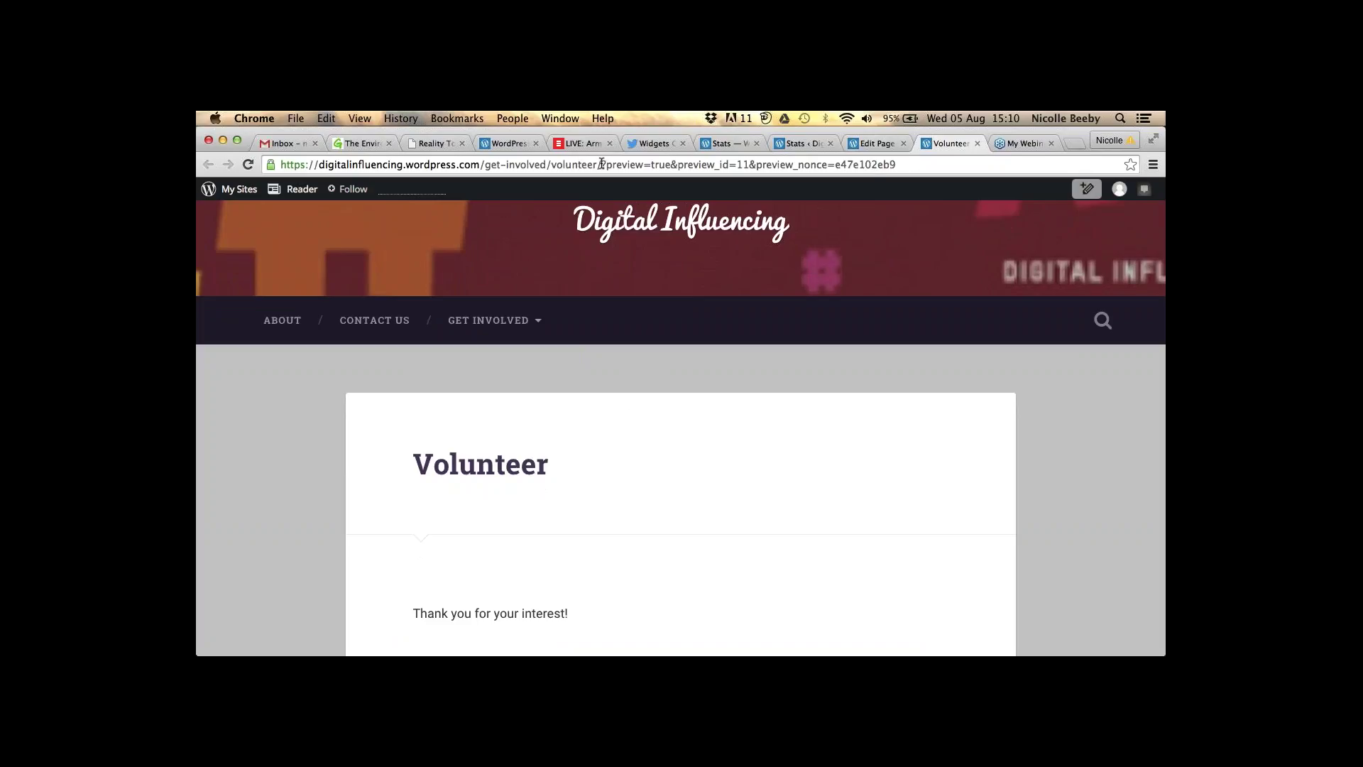
{"action": "left_click_drag", "start_coordinate": [604, 164], "coordinate": [898, 164]}
{"action": "key", "text": "BackSpace"}
{"action": "key", "text": "Return"}
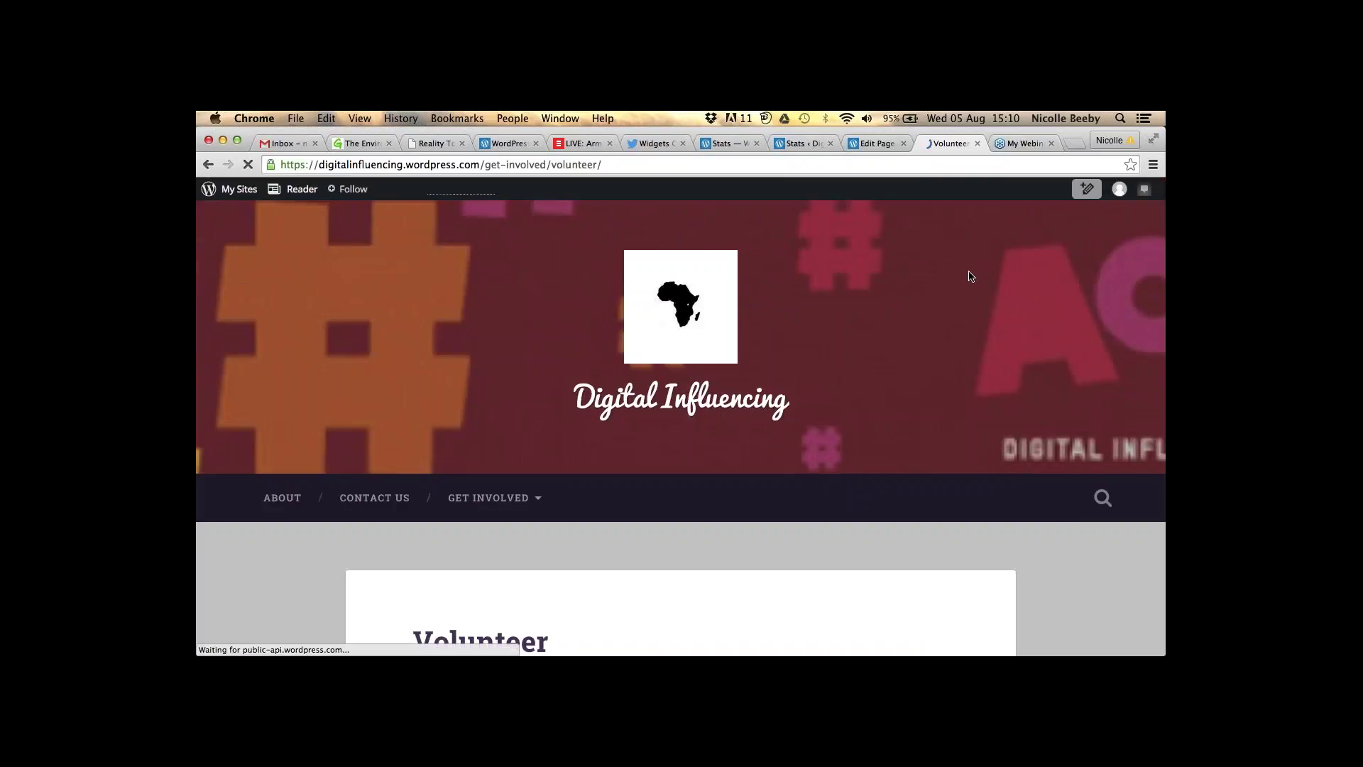
- Go from the editor through All Posts and Add New to the All Pages list
{"action": "left_click", "coordinate": [876, 146]}
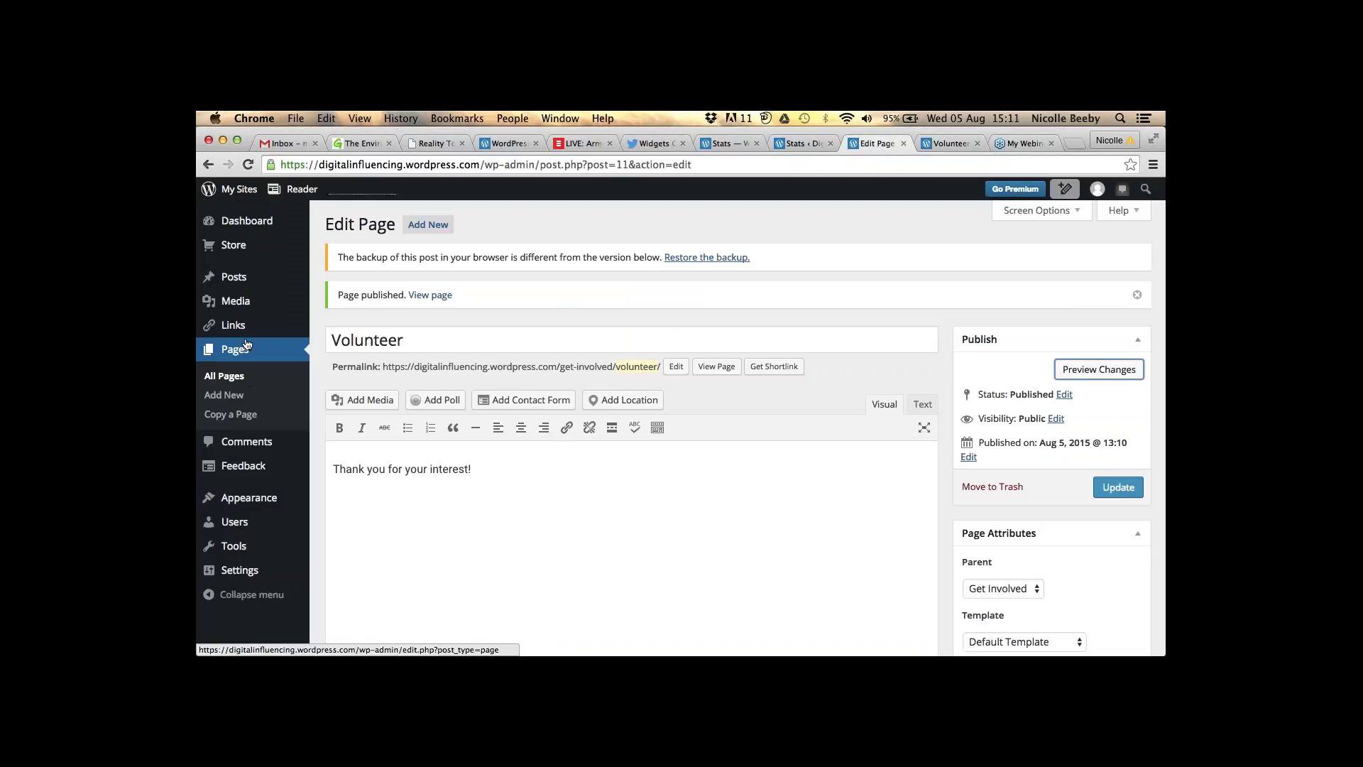
{"action": "mouse_move", "coordinate": [237, 279]}
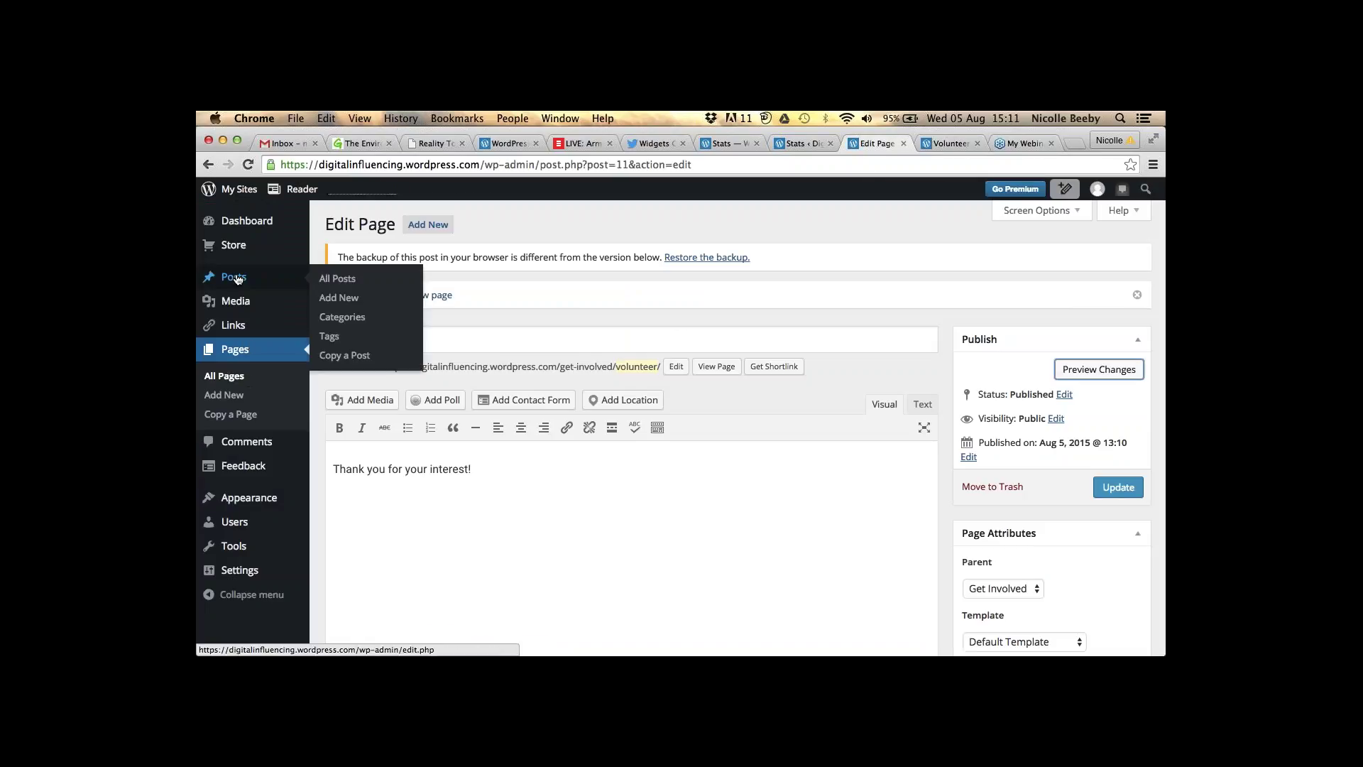
{"action": "left_click", "coordinate": [340, 285]}
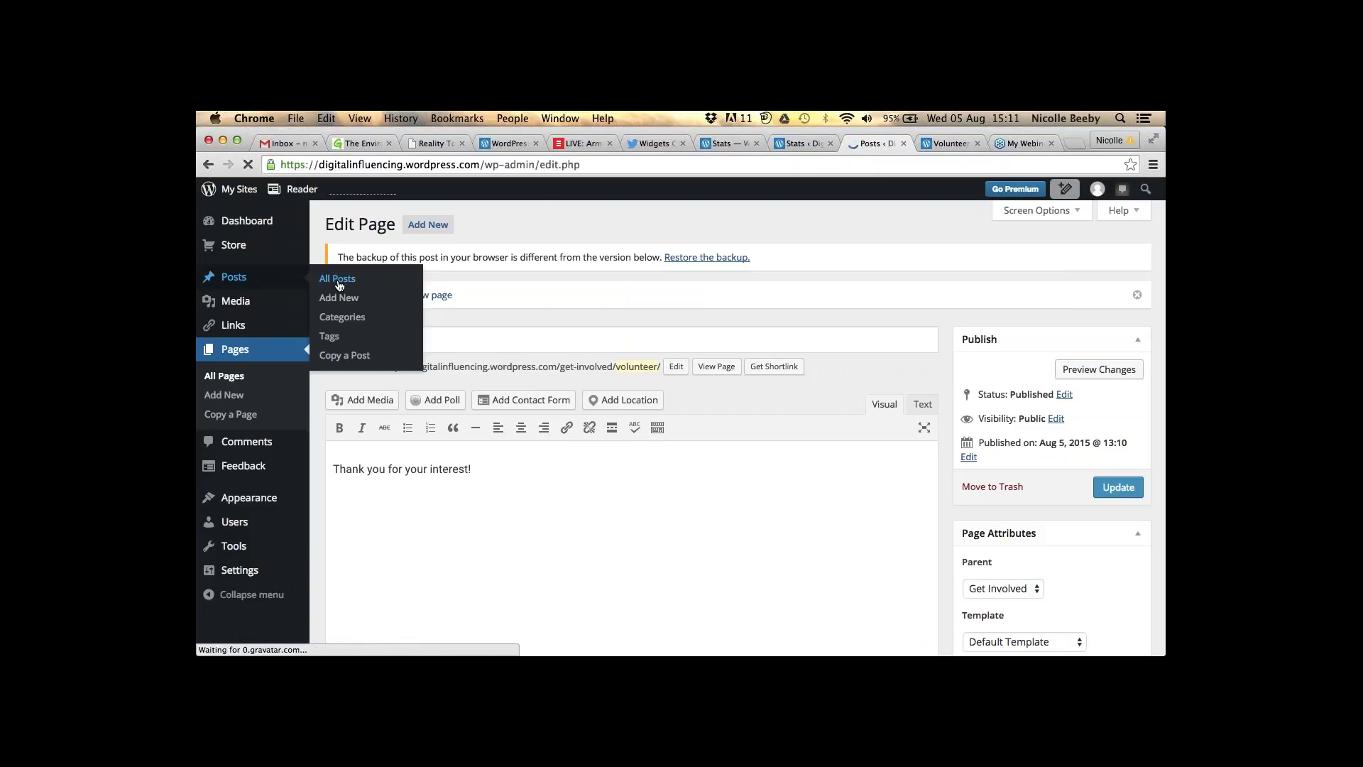
{"action": "mouse_move", "coordinate": [240, 412]}
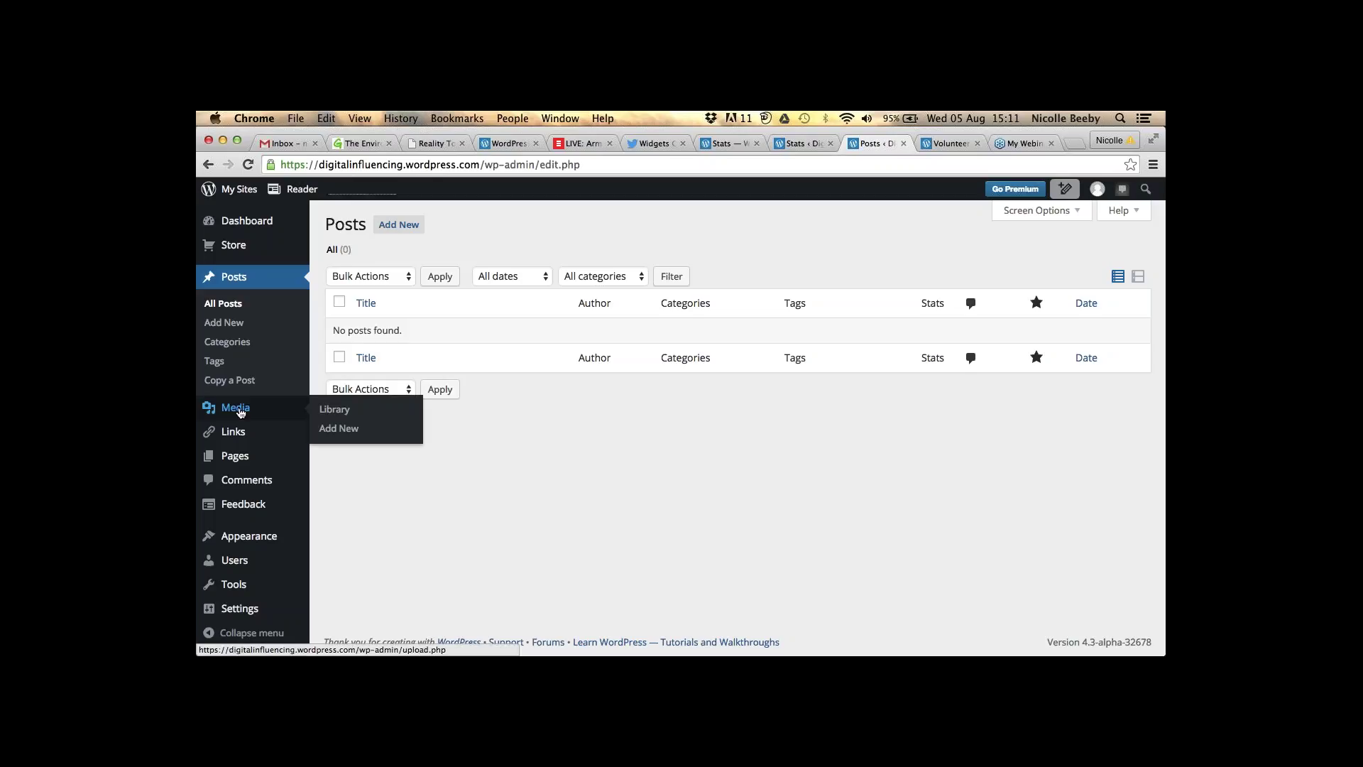
{"action": "left_click", "coordinate": [233, 324]}
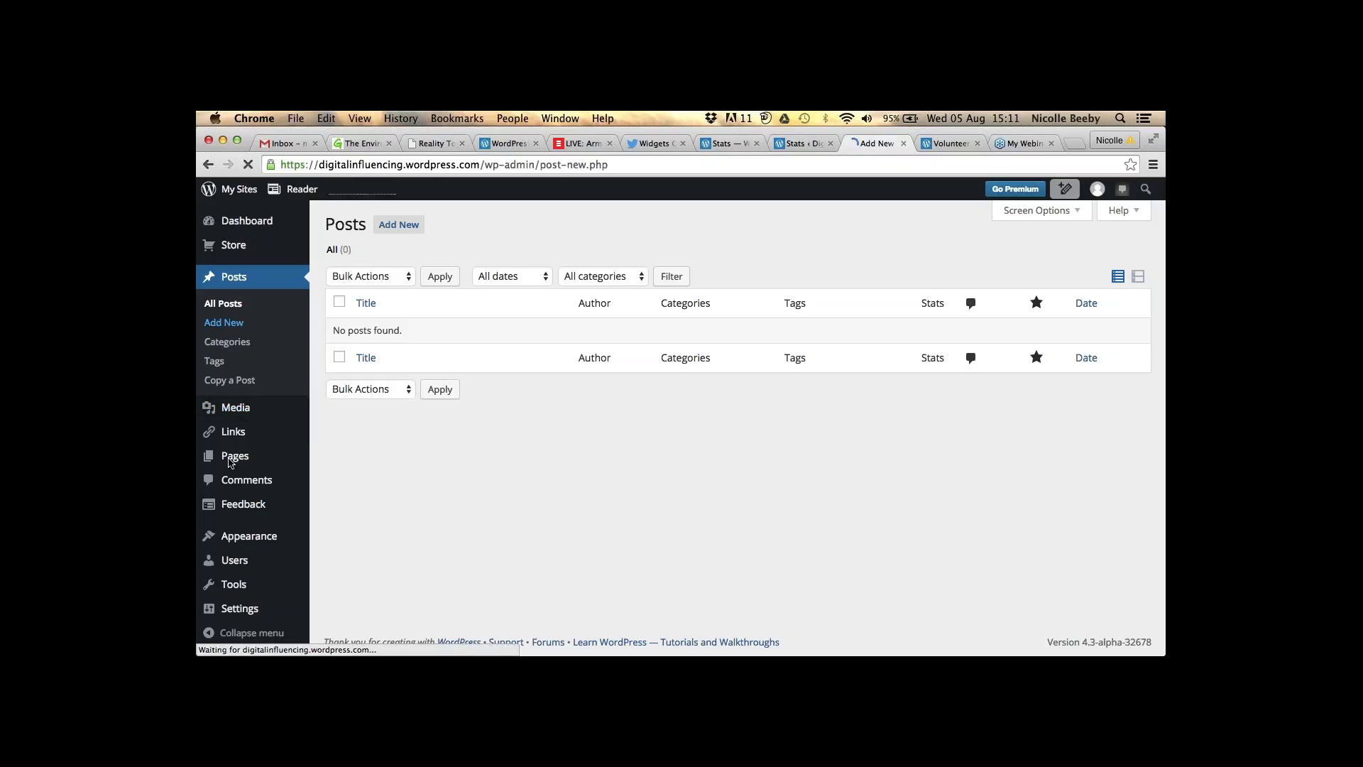
{"action": "mouse_move", "coordinate": [262, 458]}
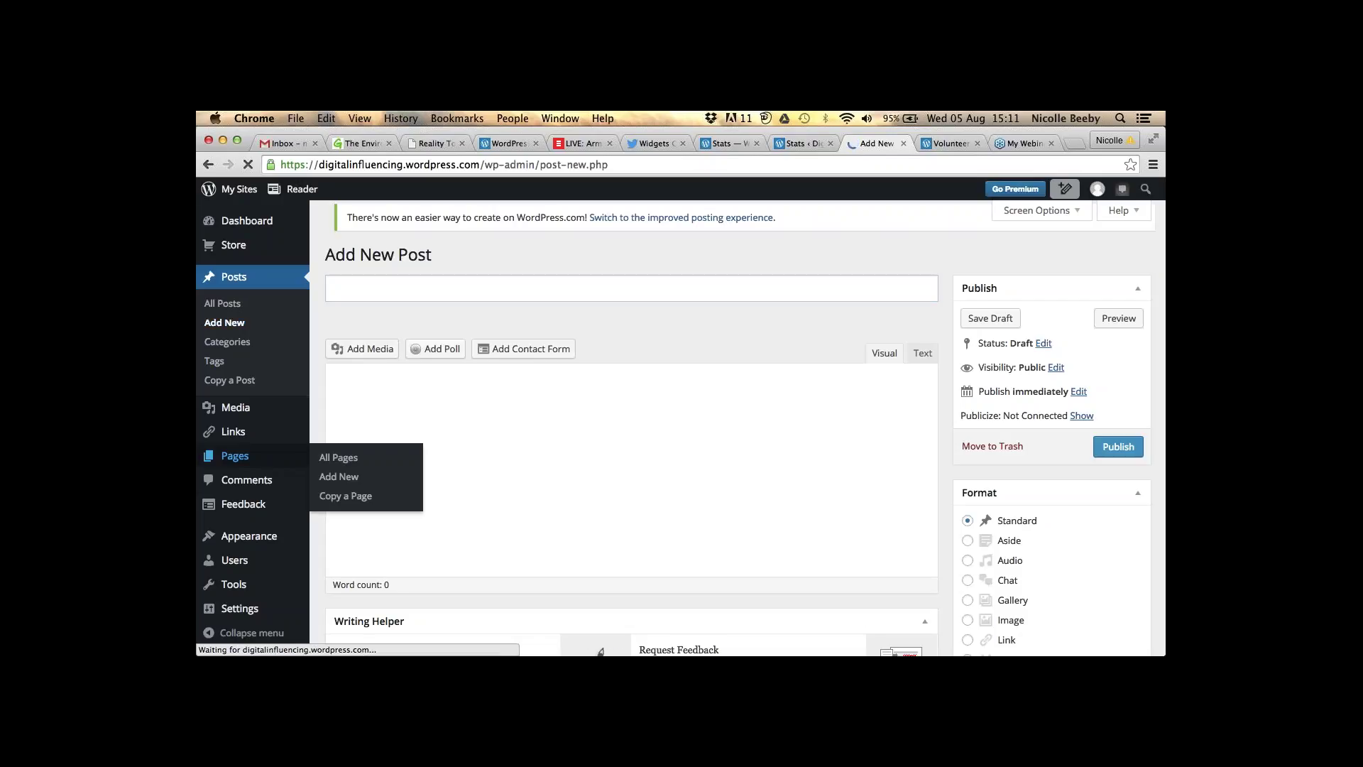
{"action": "left_click", "coordinate": [340, 463]}
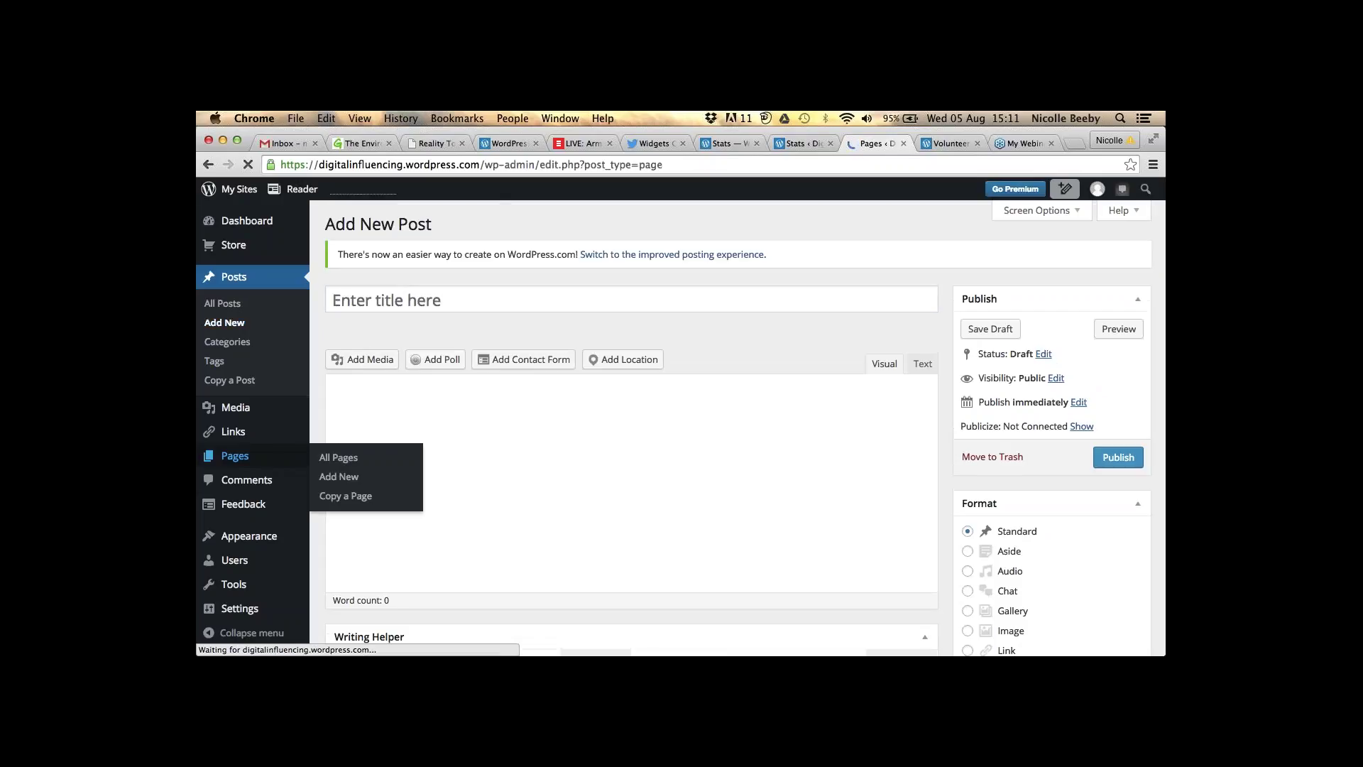
- Edit the Get Involved page, select the word 'here', and start inserting a link
{"action": "mouse_move", "coordinate": [381, 416]}
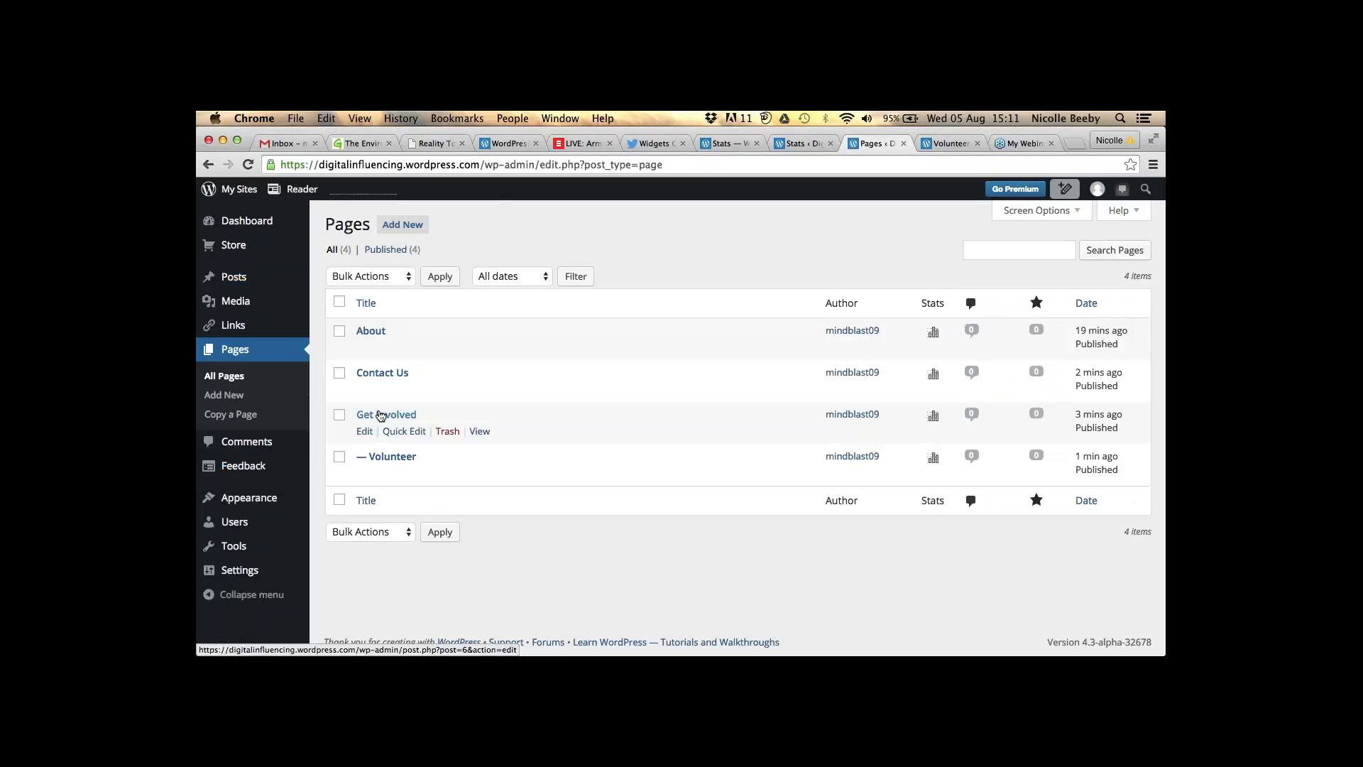
{"action": "left_click", "coordinate": [365, 433]}
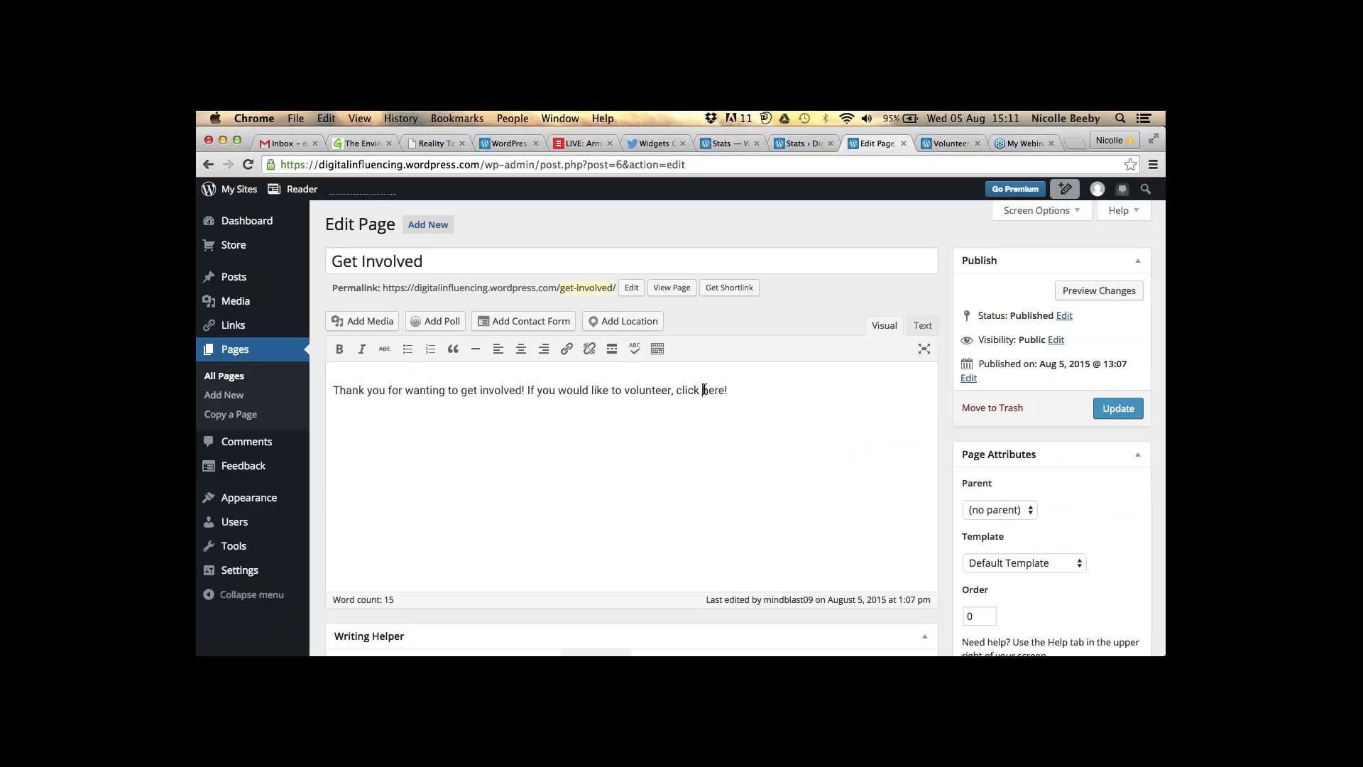
{"action": "left_click_drag", "start_coordinate": [703, 388], "coordinate": [723, 390]}
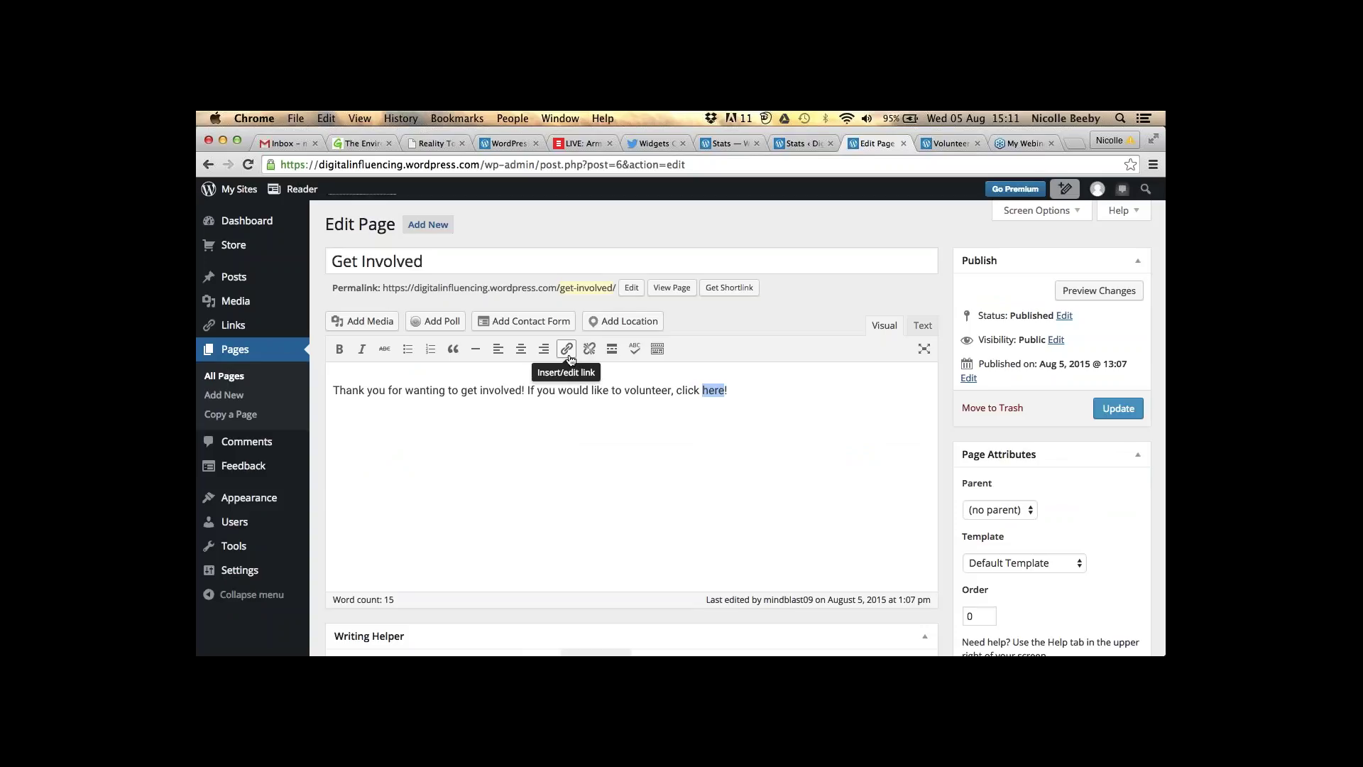
{"action": "left_click", "coordinate": [568, 349]}
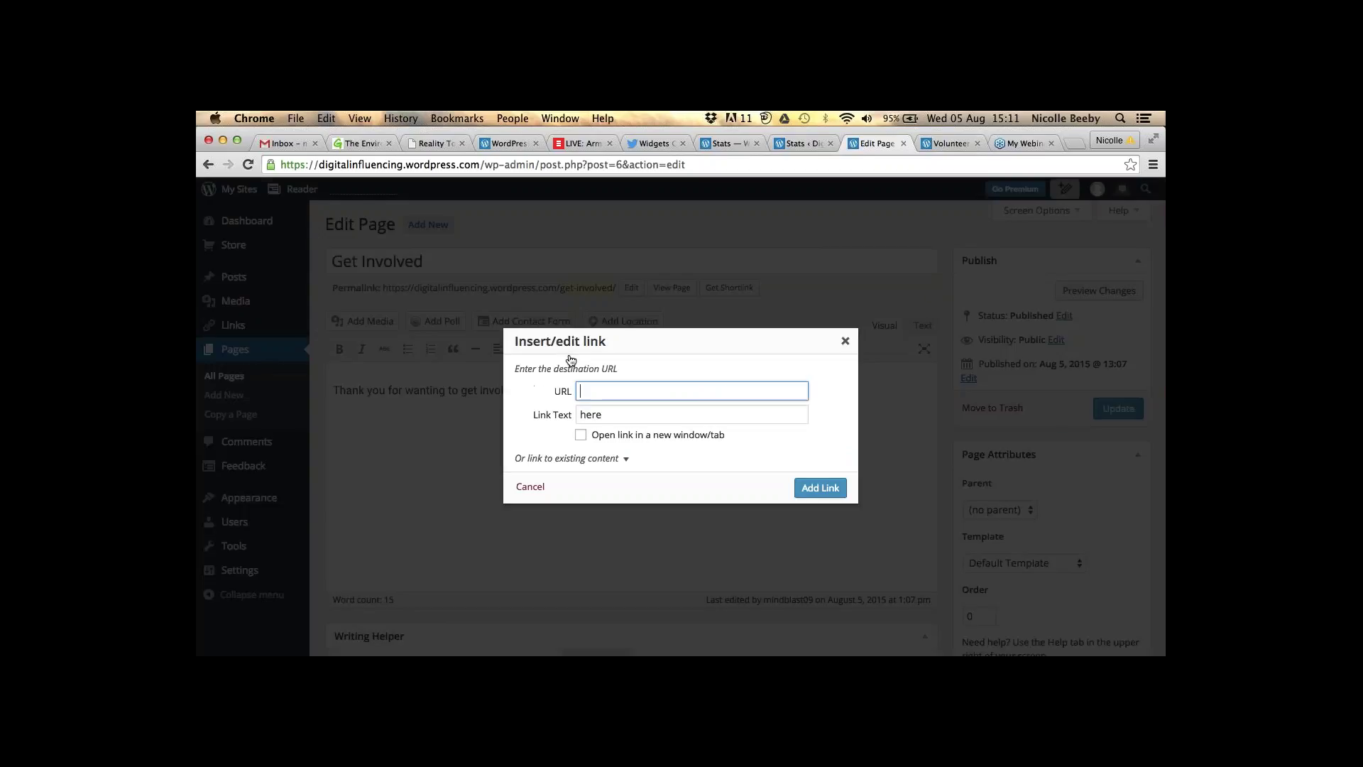
- Copy the Volunteer page's address from its tab and return to the Get Involved editor
{"action": "left_click", "coordinate": [948, 143]}
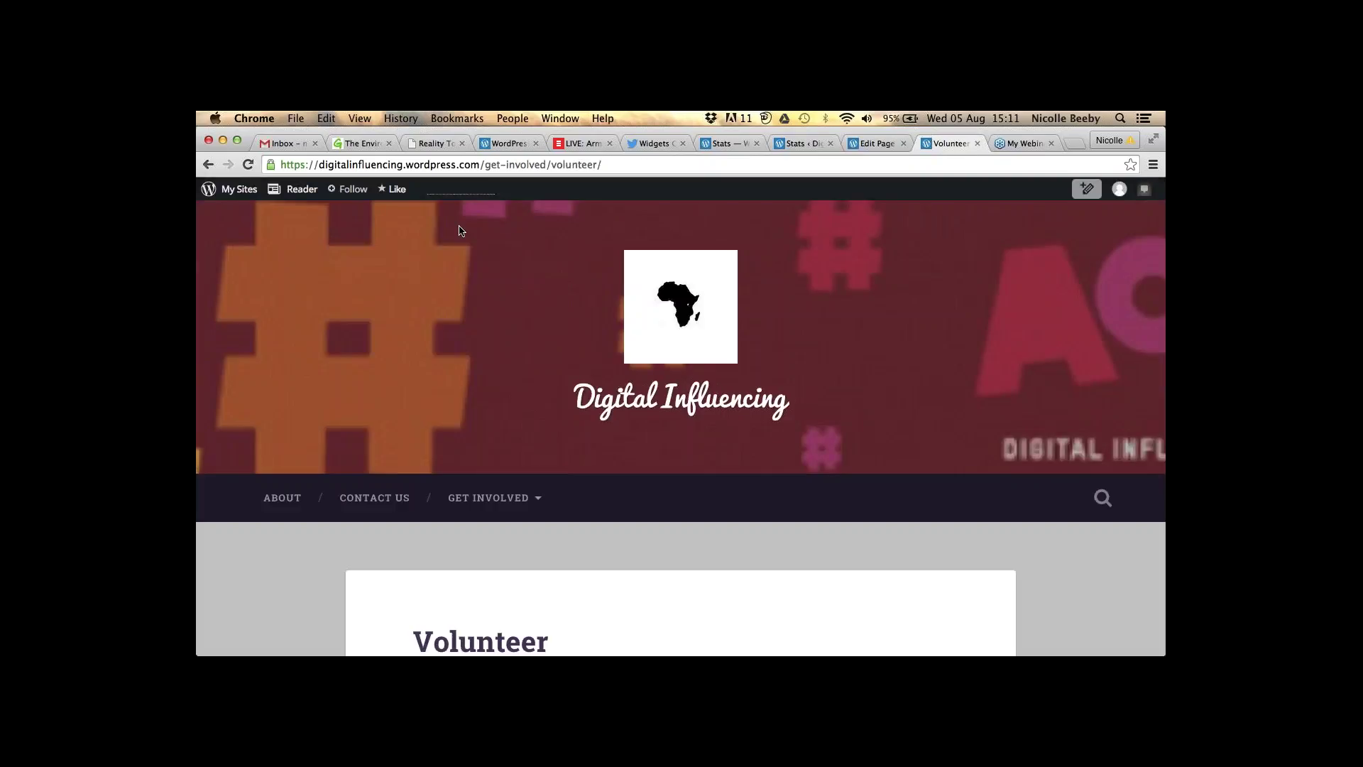
{"action": "left_click", "coordinate": [462, 165]}
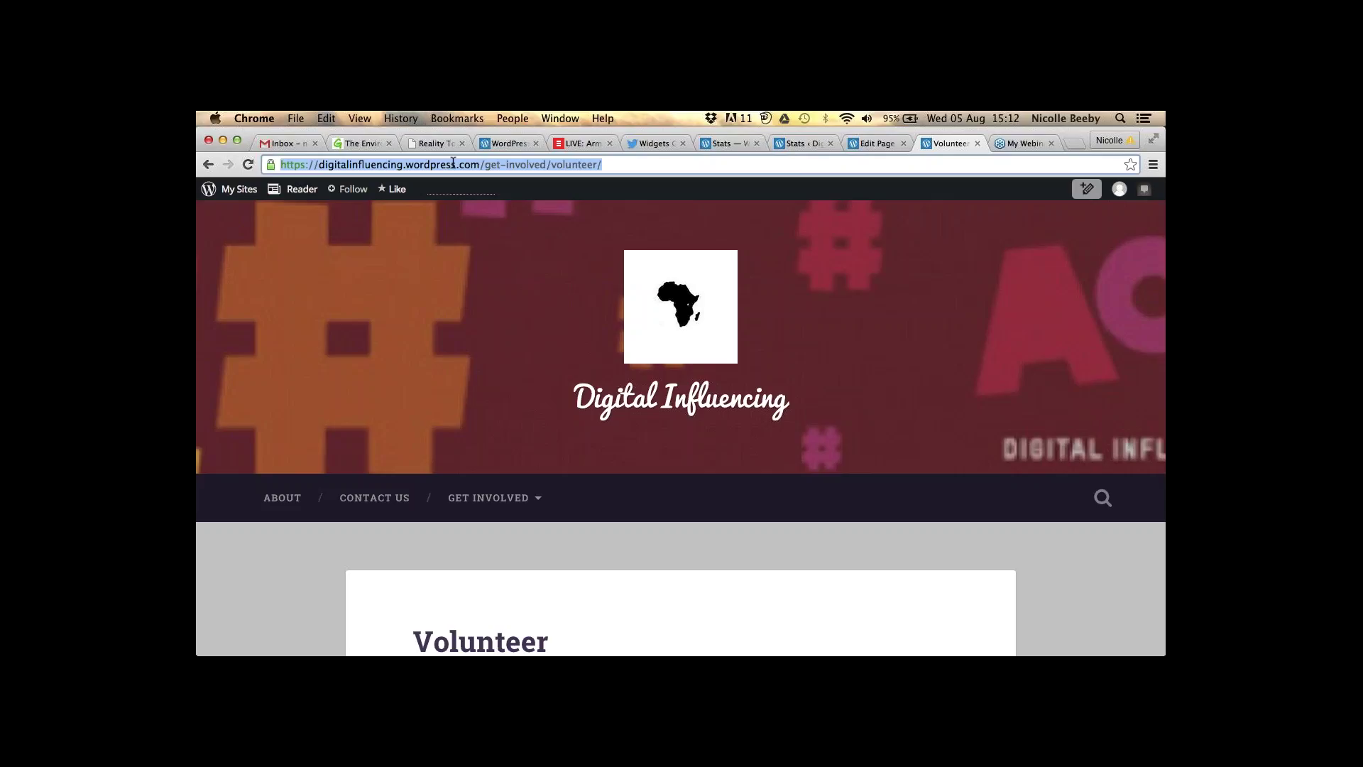
{"action": "left_click", "coordinate": [868, 144]}
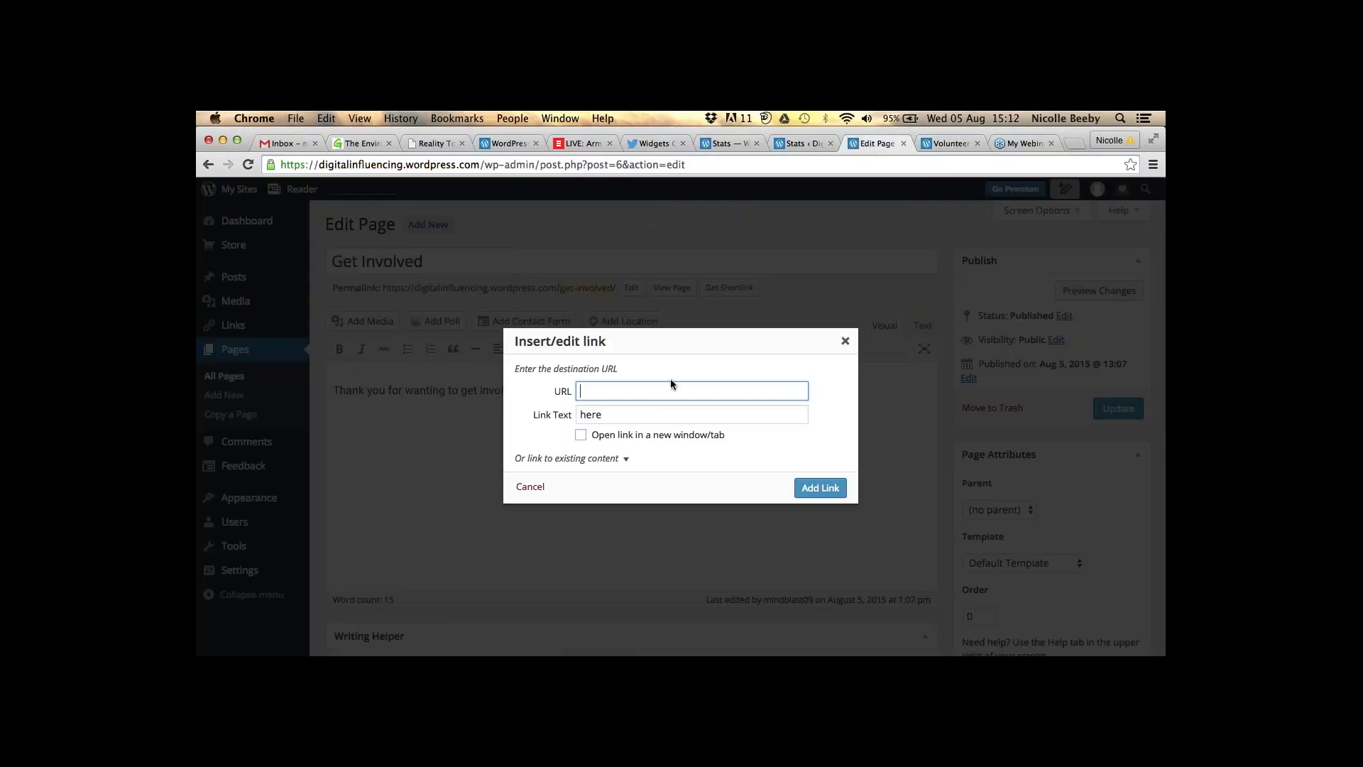
- Paste the /get-involved/volunteer/ address as the link for 'here' and set it to open in a new tab
{"action": "key", "text": "super+v"}
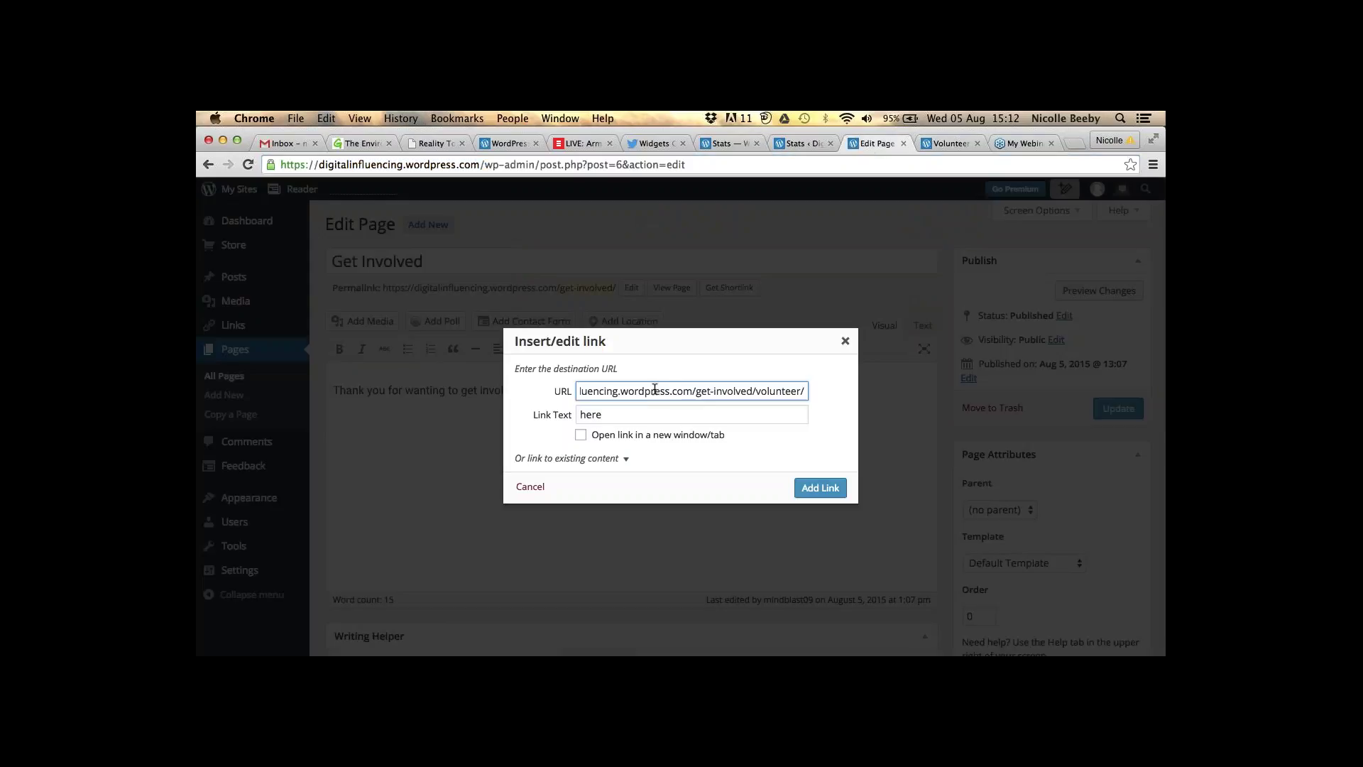
{"action": "left_click", "coordinate": [610, 414]}
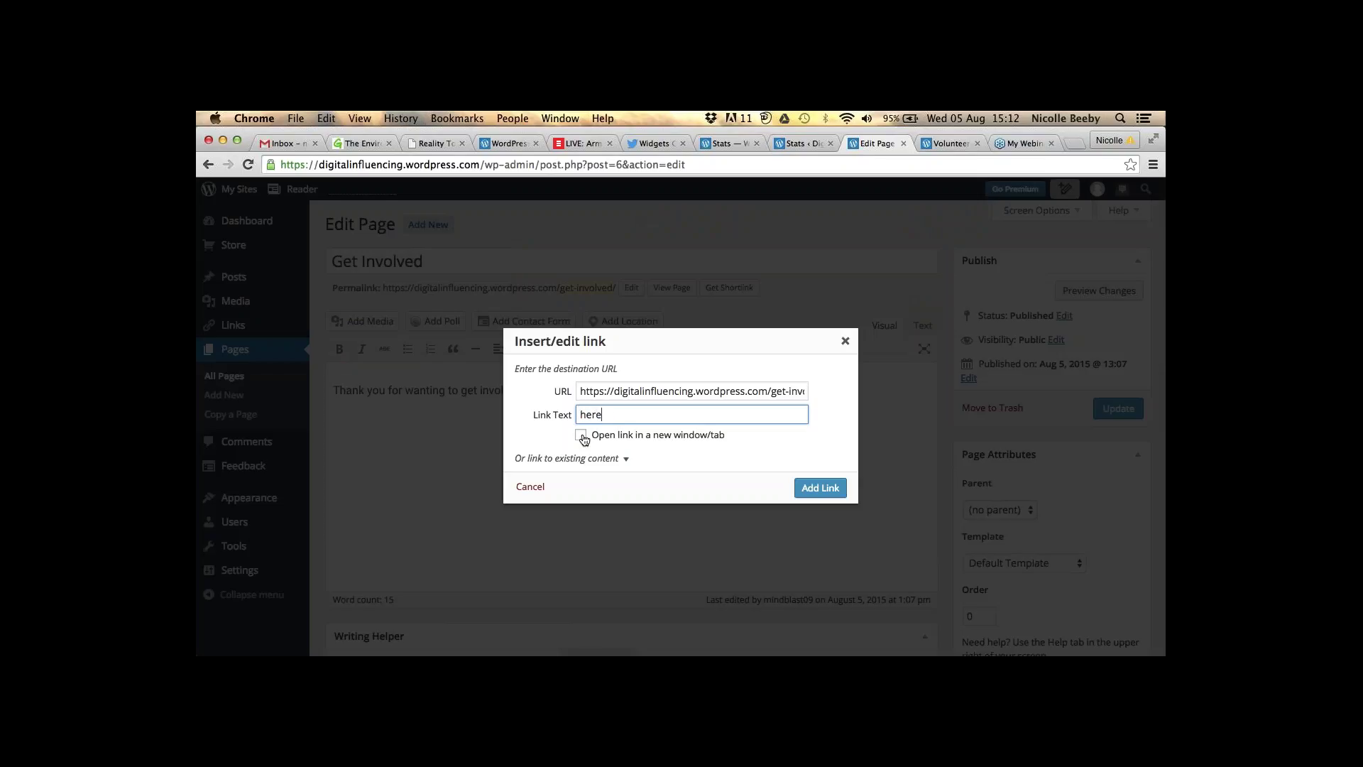
{"action": "left_click", "coordinate": [581, 436]}
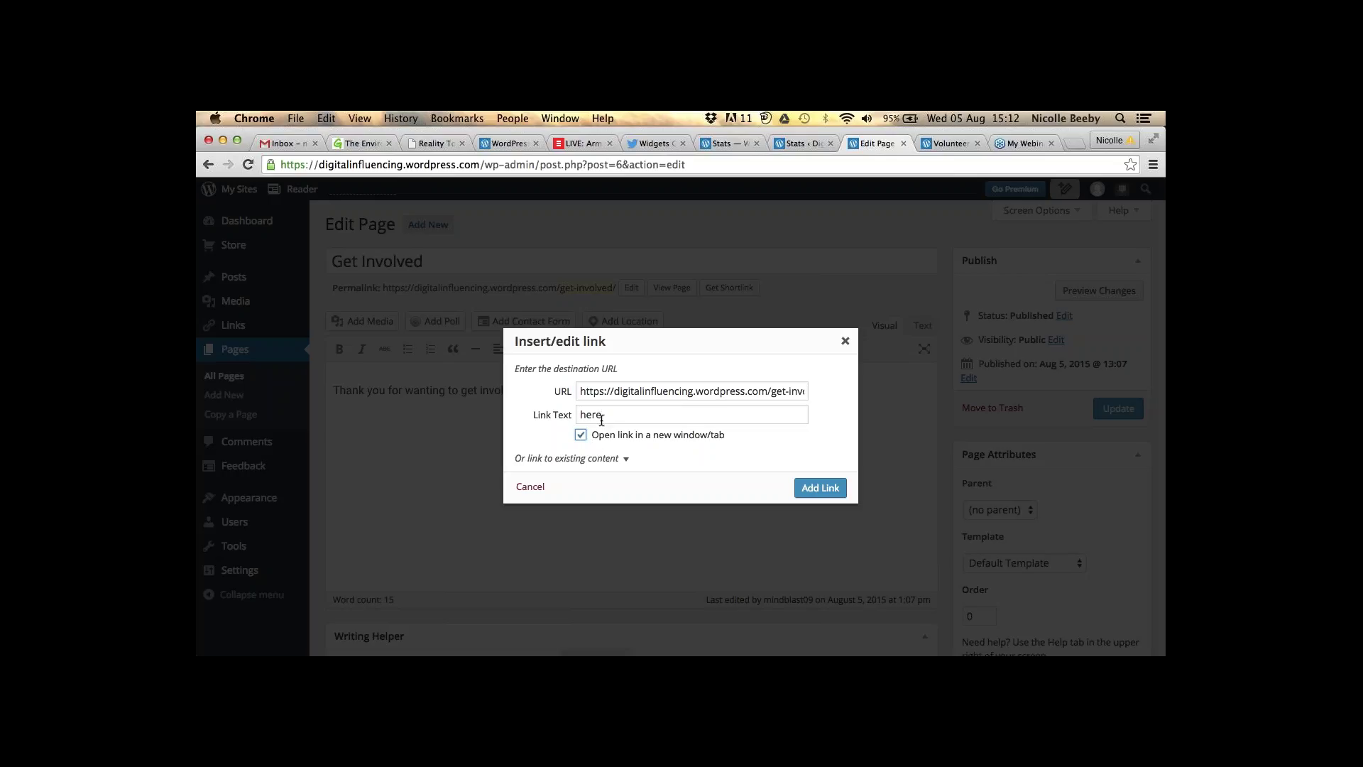
- Link the word 'here' to the Volunteer page and update the Get Involved page
{"action": "left_click", "coordinate": [819, 485]}
{"action": "left_click", "coordinate": [818, 486]}
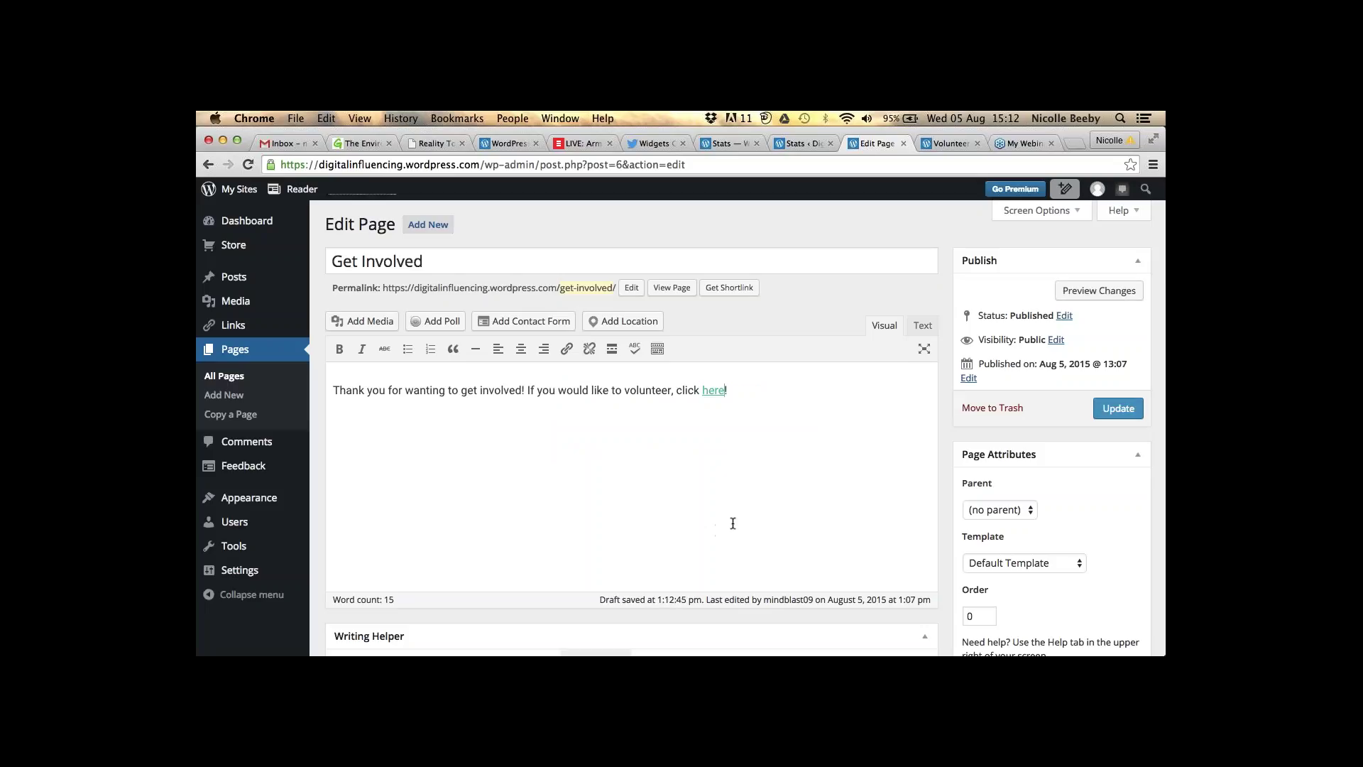
{"action": "left_click", "coordinate": [1120, 409]}
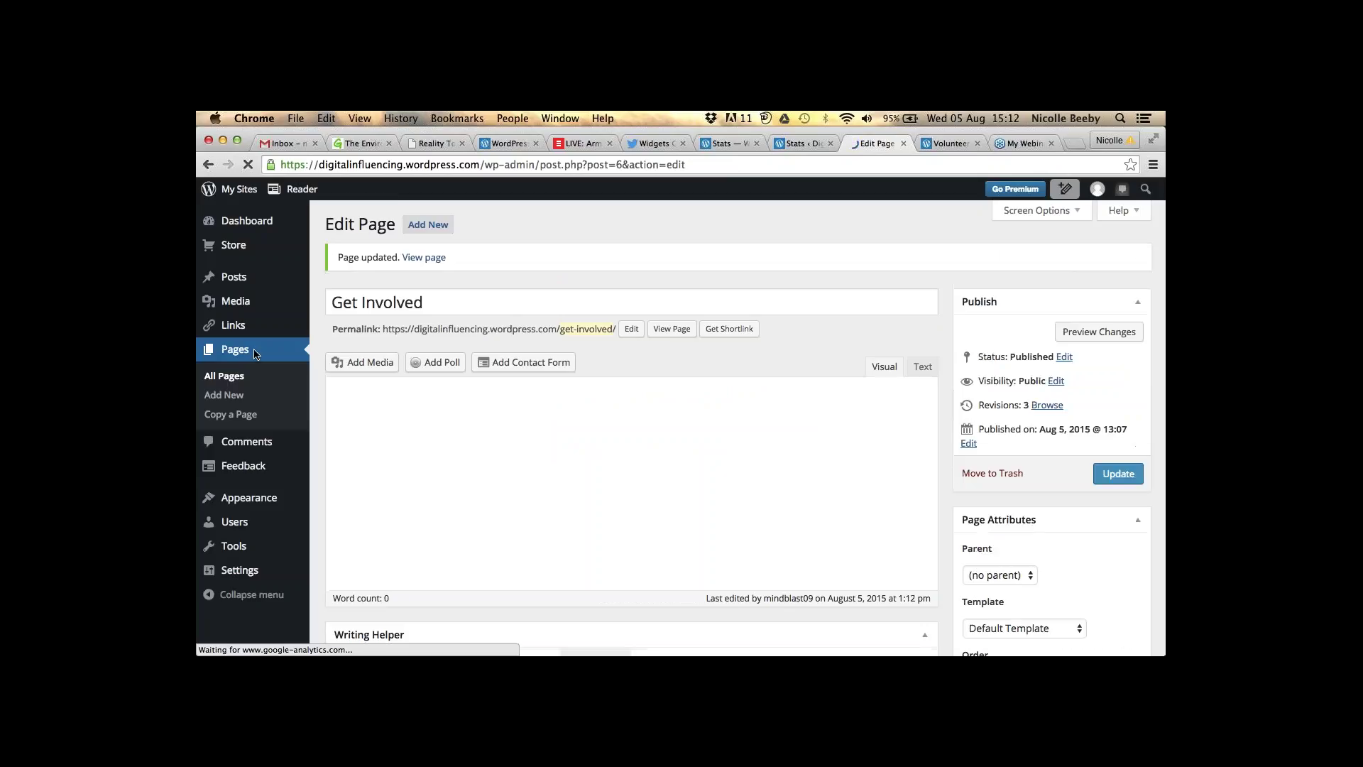
- Check the published Volunteer page, then return to the four-page All Pages list
{"action": "left_click", "coordinate": [215, 377]}
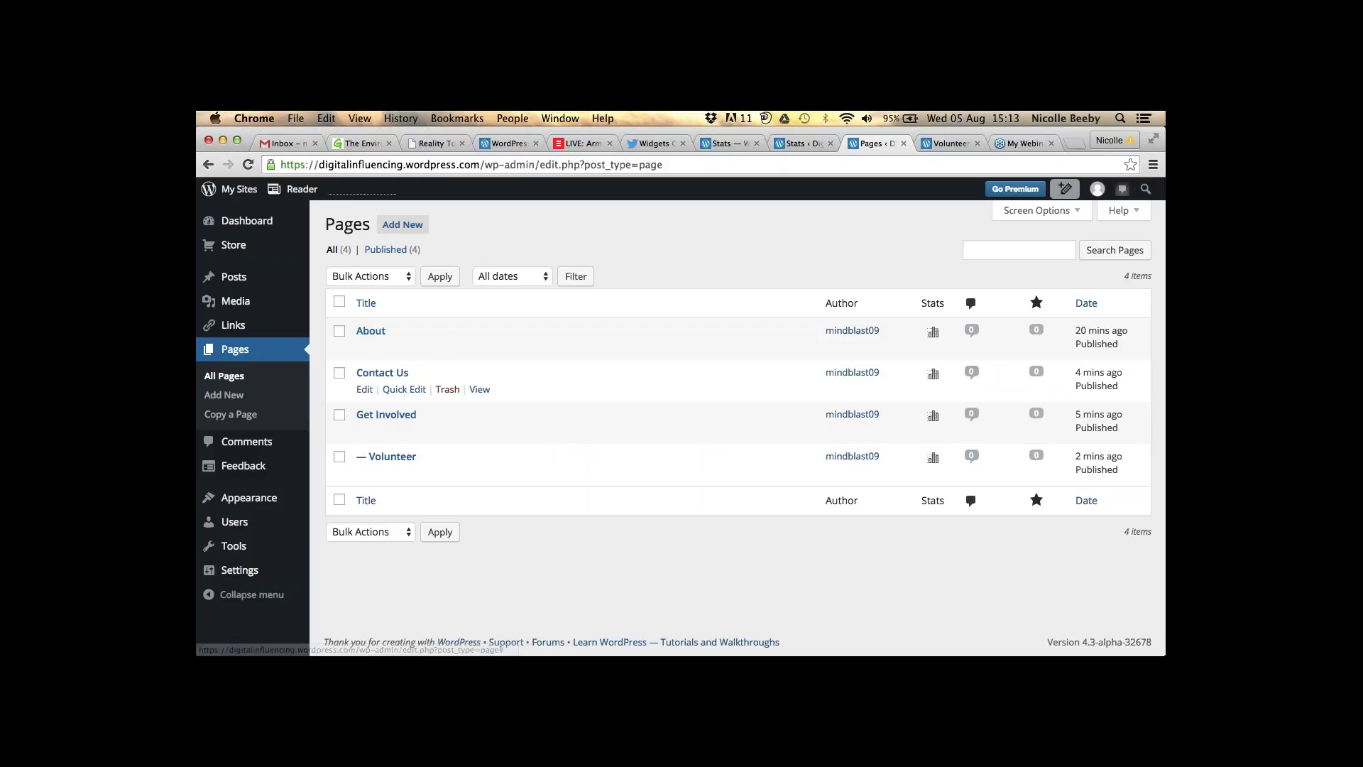
{"action": "left_click", "coordinate": [948, 143]}
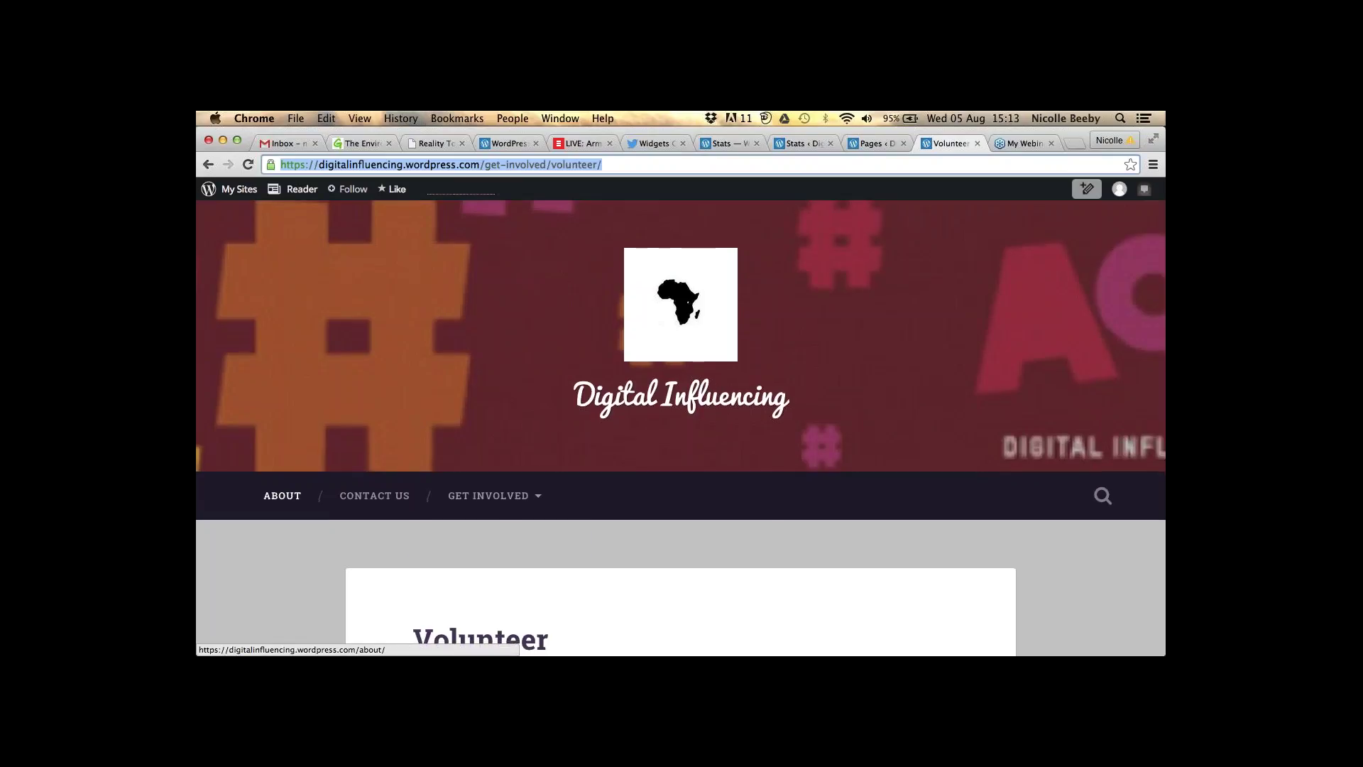
{"action": "scroll", "coordinate": [681, 426], "scroll_direction": "down", "scroll_amount": 1}
{"action": "left_click", "coordinate": [861, 144]}
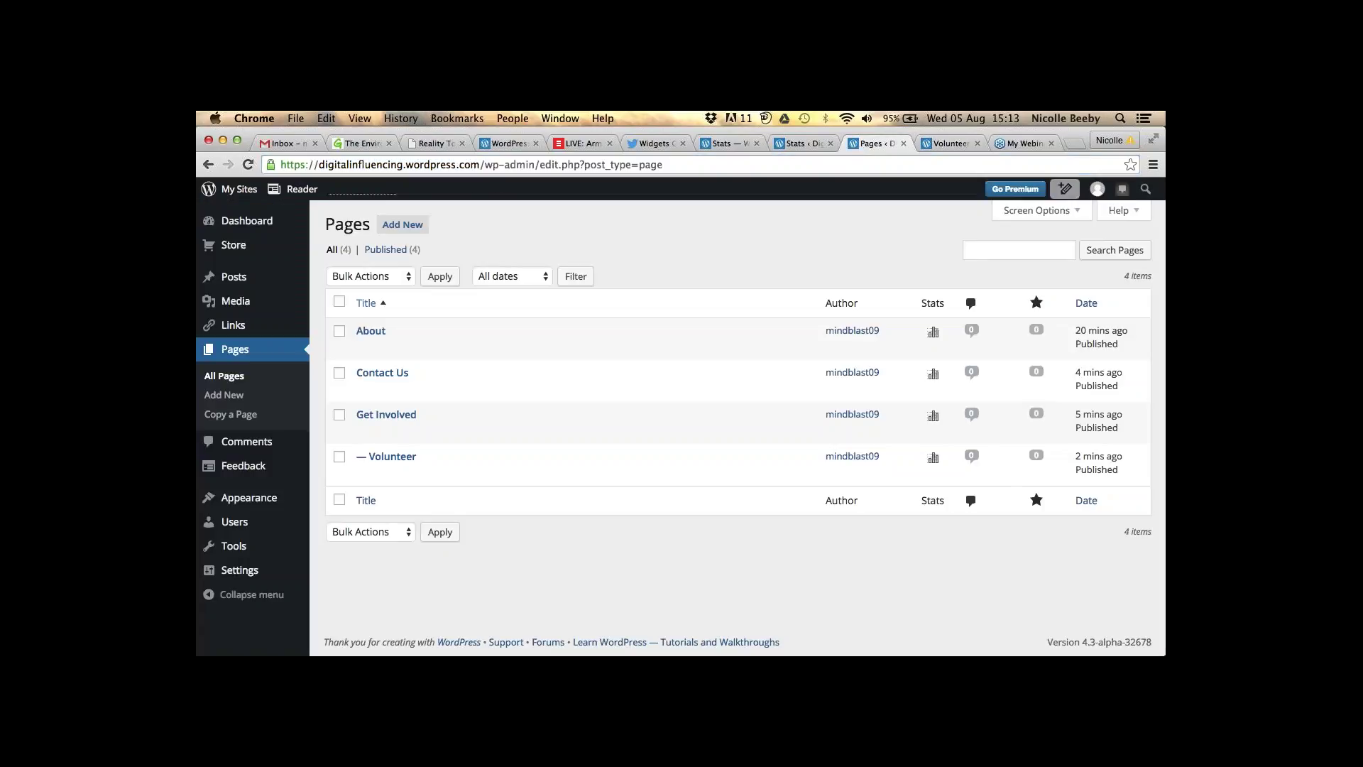
- Start a new post titled 'Webinar: Blogging'
{"action": "mouse_move", "coordinate": [222, 291]}
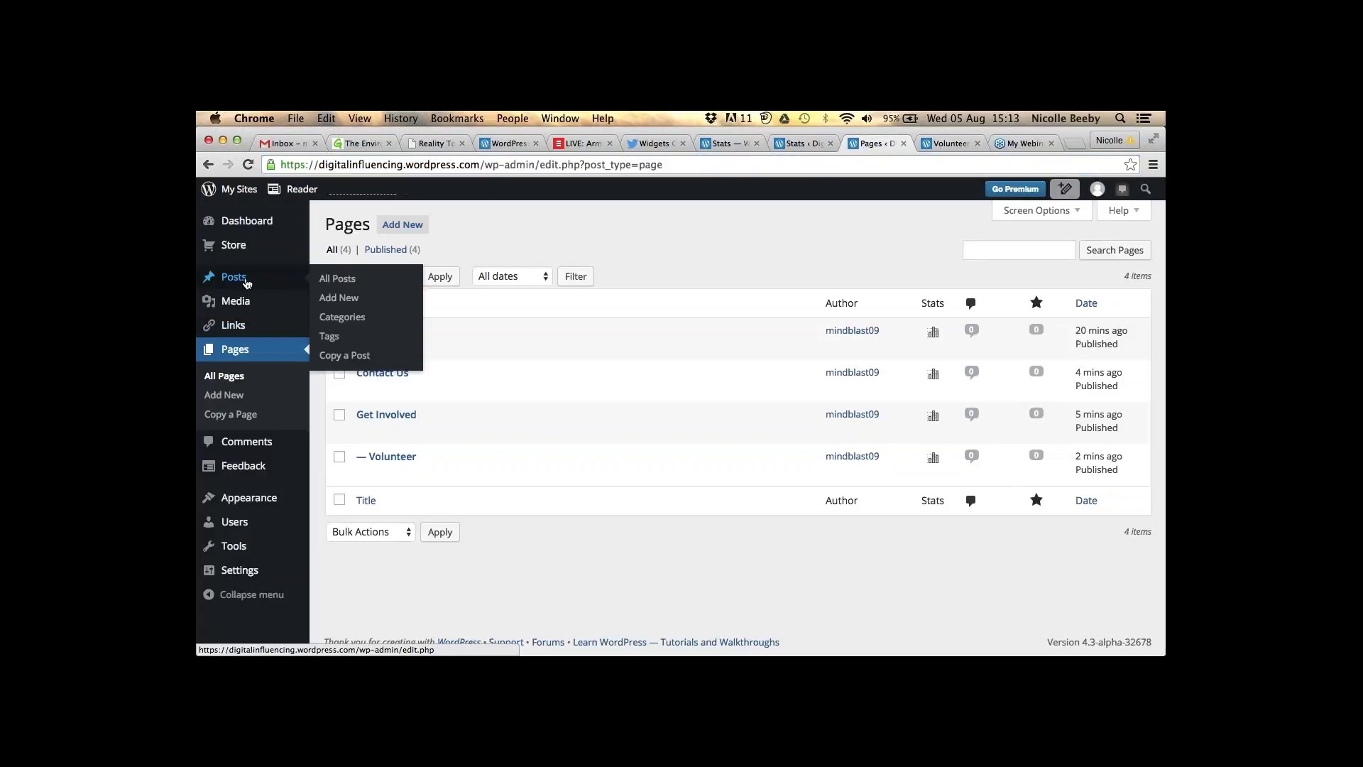
{"action": "left_click", "coordinate": [351, 301]}
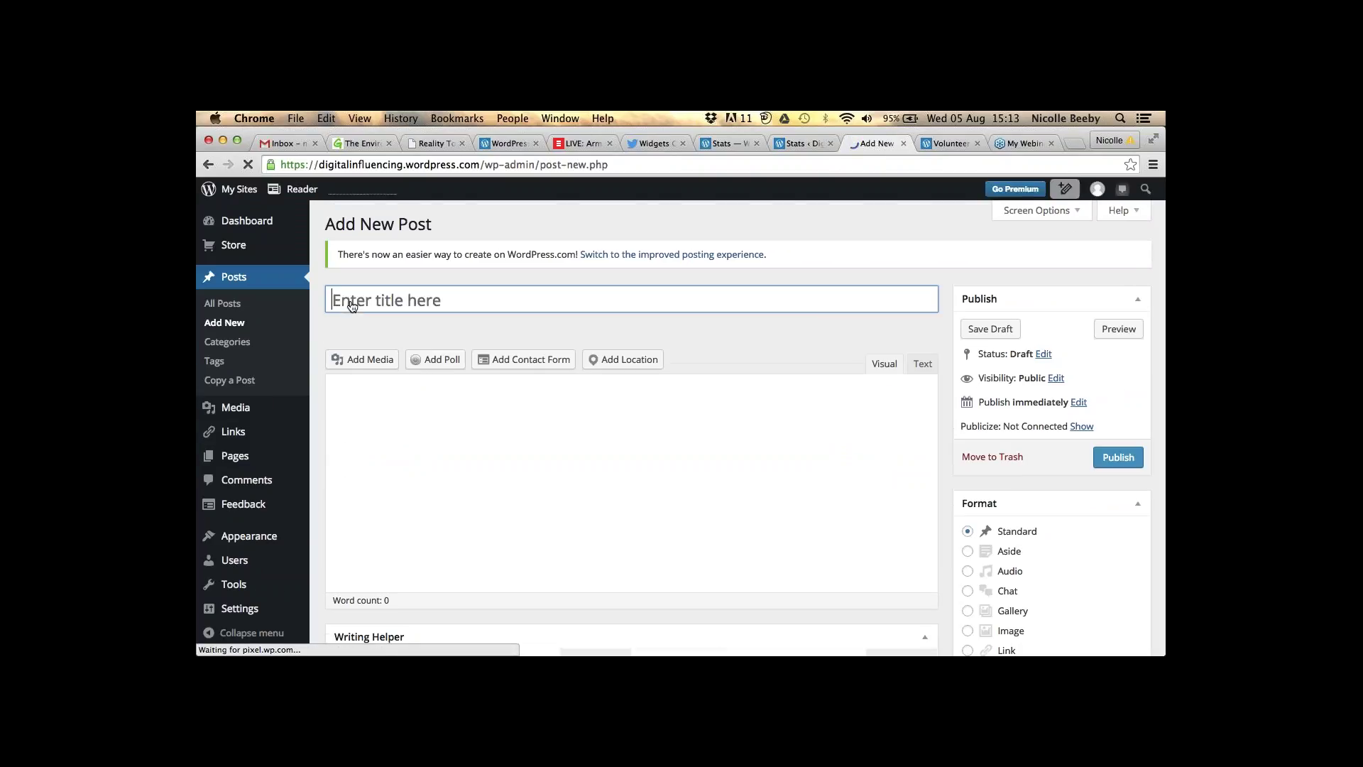
{"action": "type", "text": "Webinra"}
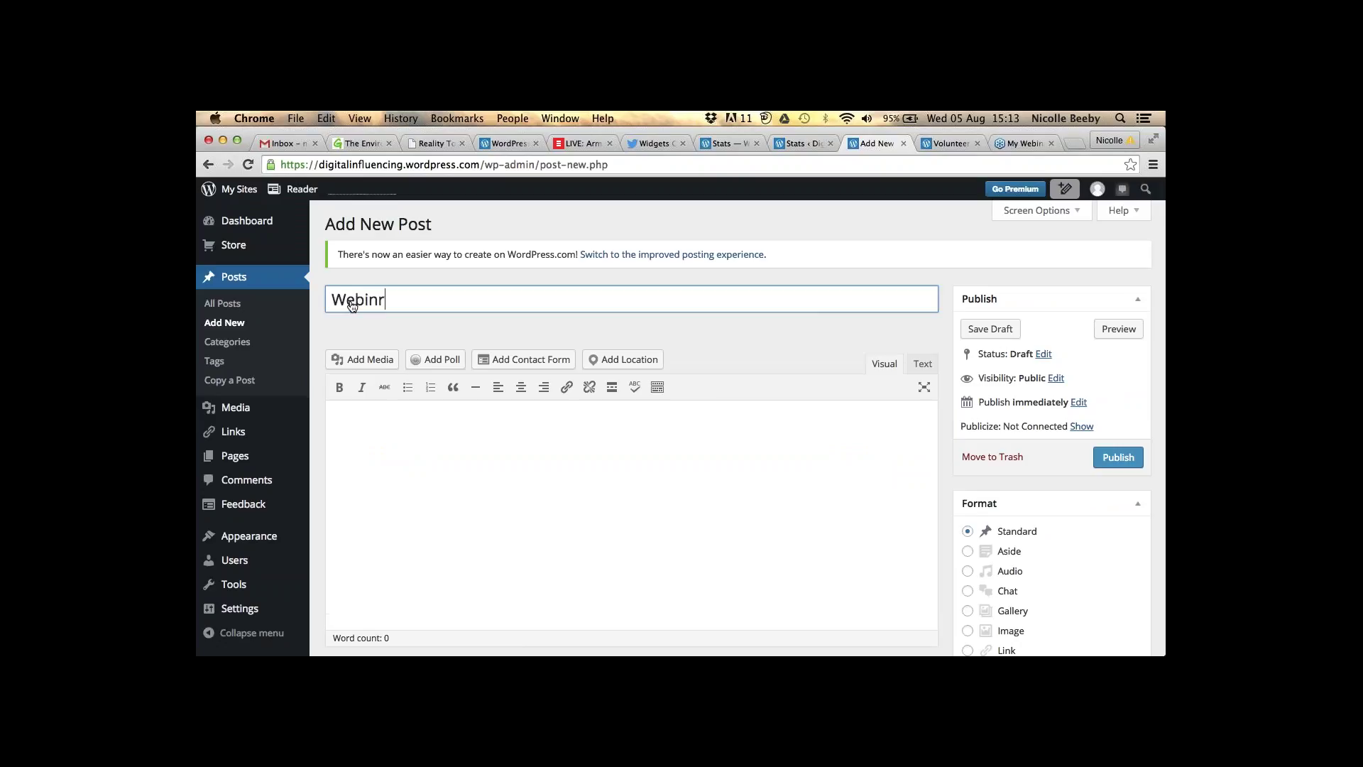
{"action": "key", "text": "BackSpace"}
{"action": "key", "text": "BackSpace"}
{"action": "type", "text": "ar : Blogging"}
- Write the body: 'Today's webinar was super exciting! … I will be happy to assist!'
{"action": "left_click", "coordinate": [422, 446]}
{"action": "type", "text": "Today's "}
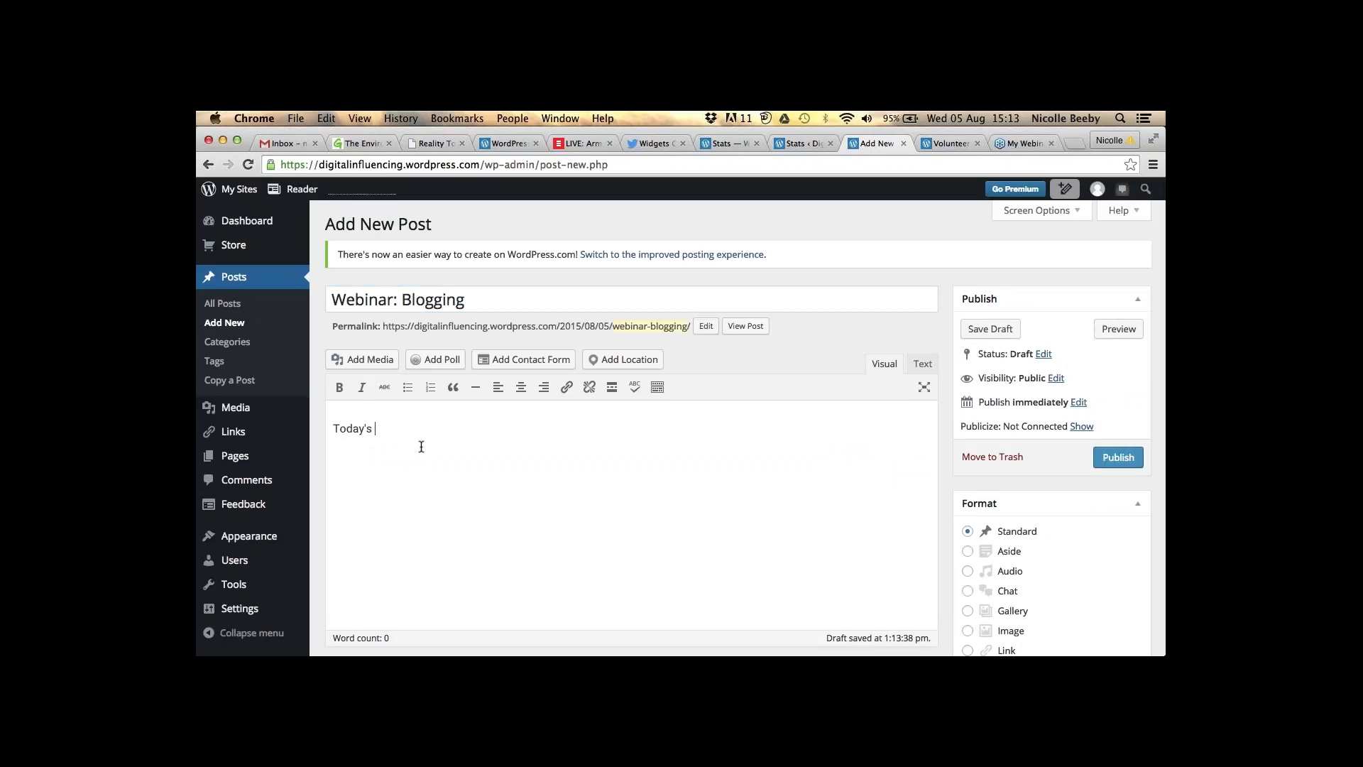
{"action": "type", "text": "webinar was super exciting! I hop"}
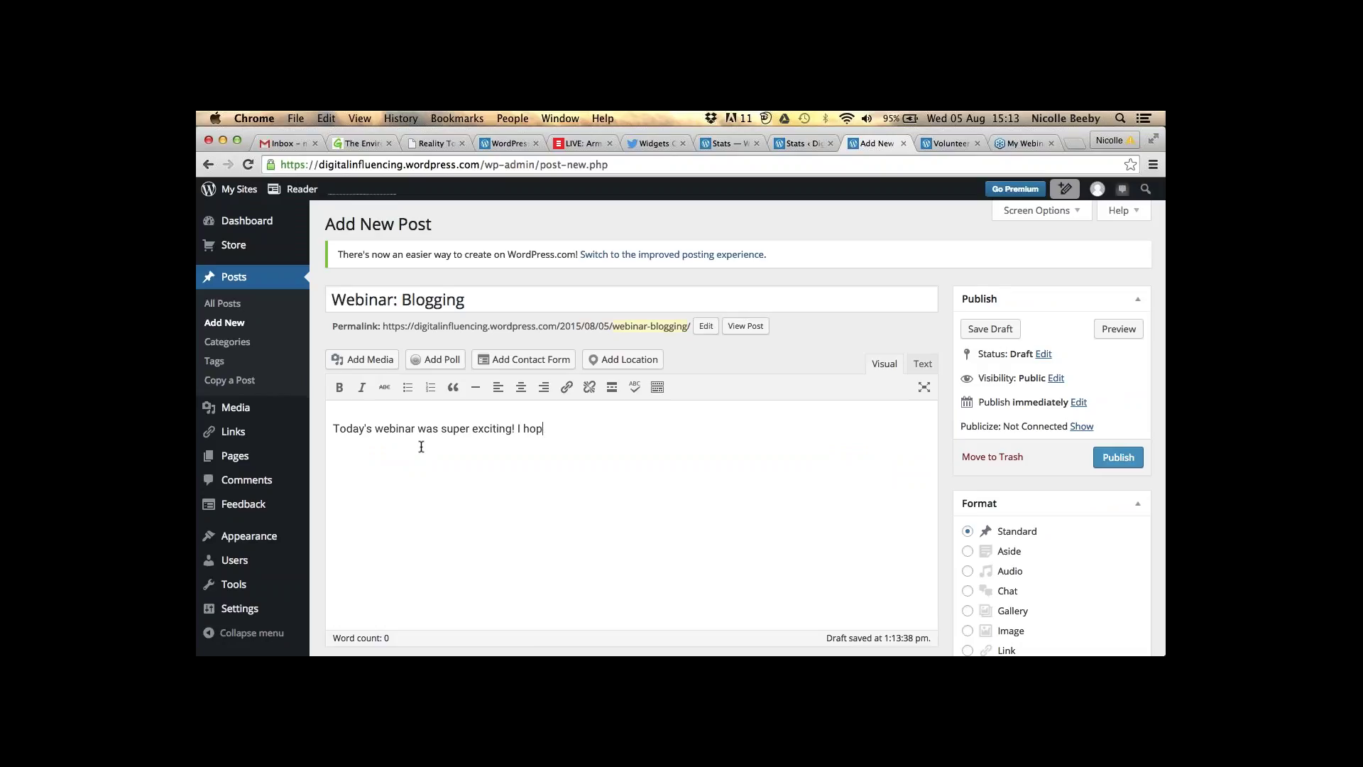
{"action": "type", "text": "e everyone lear"}
{"action": "type", "text": "bt"}
{"action": "type", "text": "nt a"}
{"action": "type", "text": " lot"}
{"action": "type", "text": ". "}
{"action": "type", "text": "If you hae"}
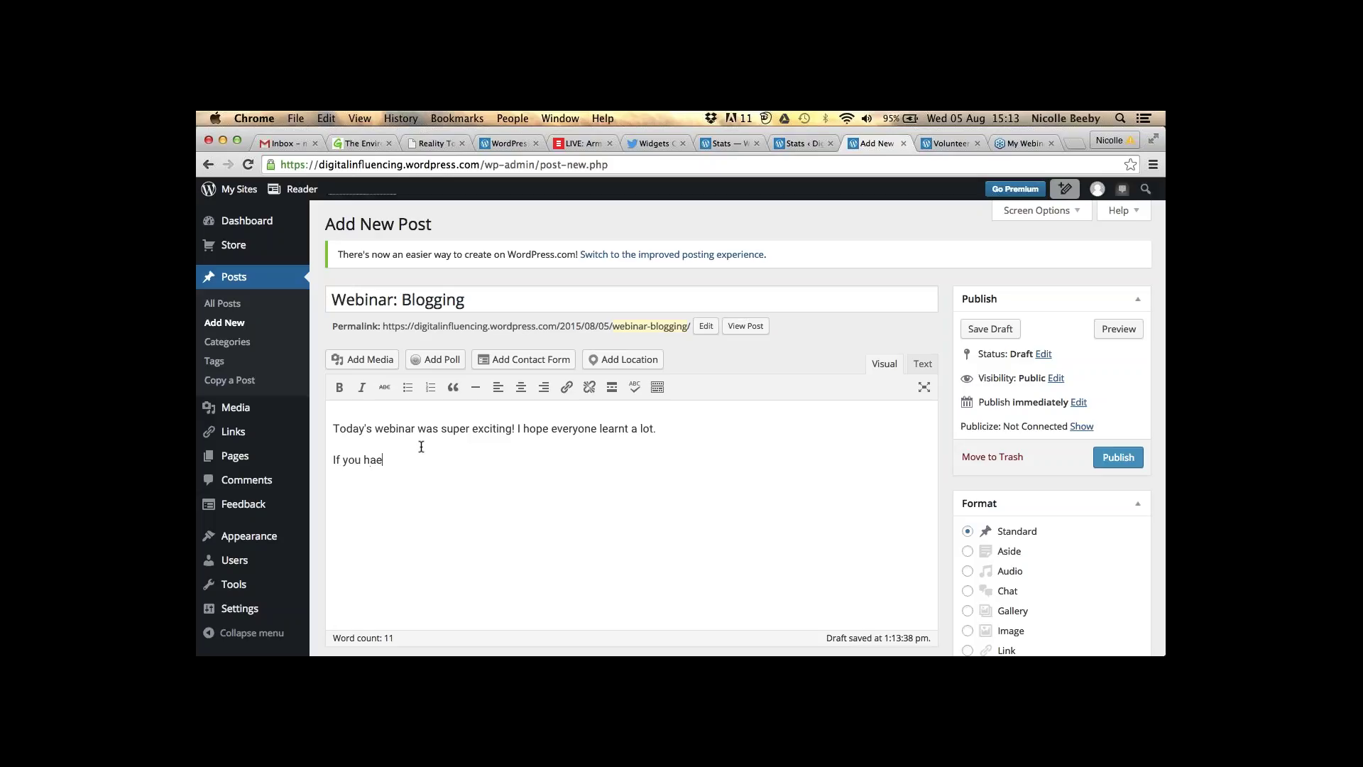
{"action": "key", "text": "BackSpace"}
{"action": "type", "text": "ve any "}
{"action": "type", "text": "questions,"}
{"action": "type", "text": " p"}
{"action": "key", "text": "BackSpace"}
{"action": "type", "text": "please contact "}
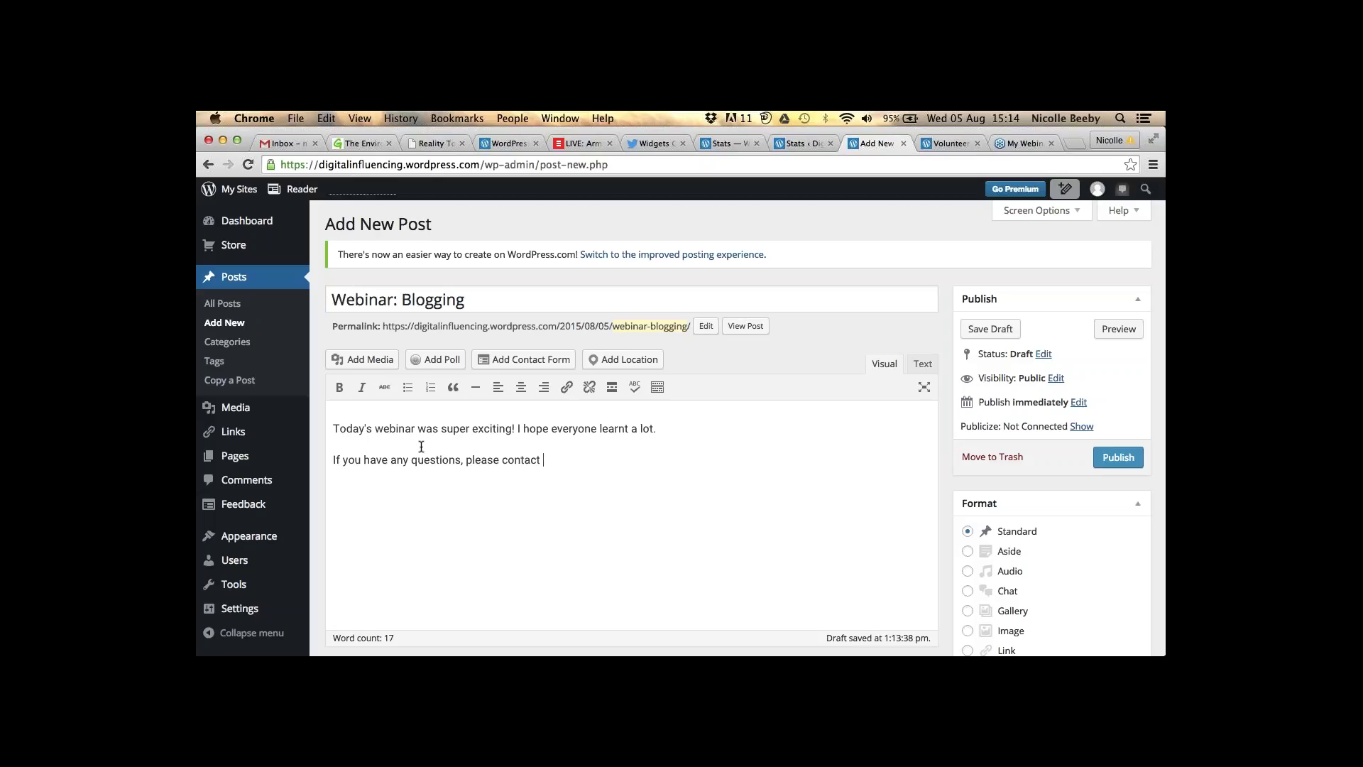
{"action": "type", "text": "me and I will be happy to assist! "}
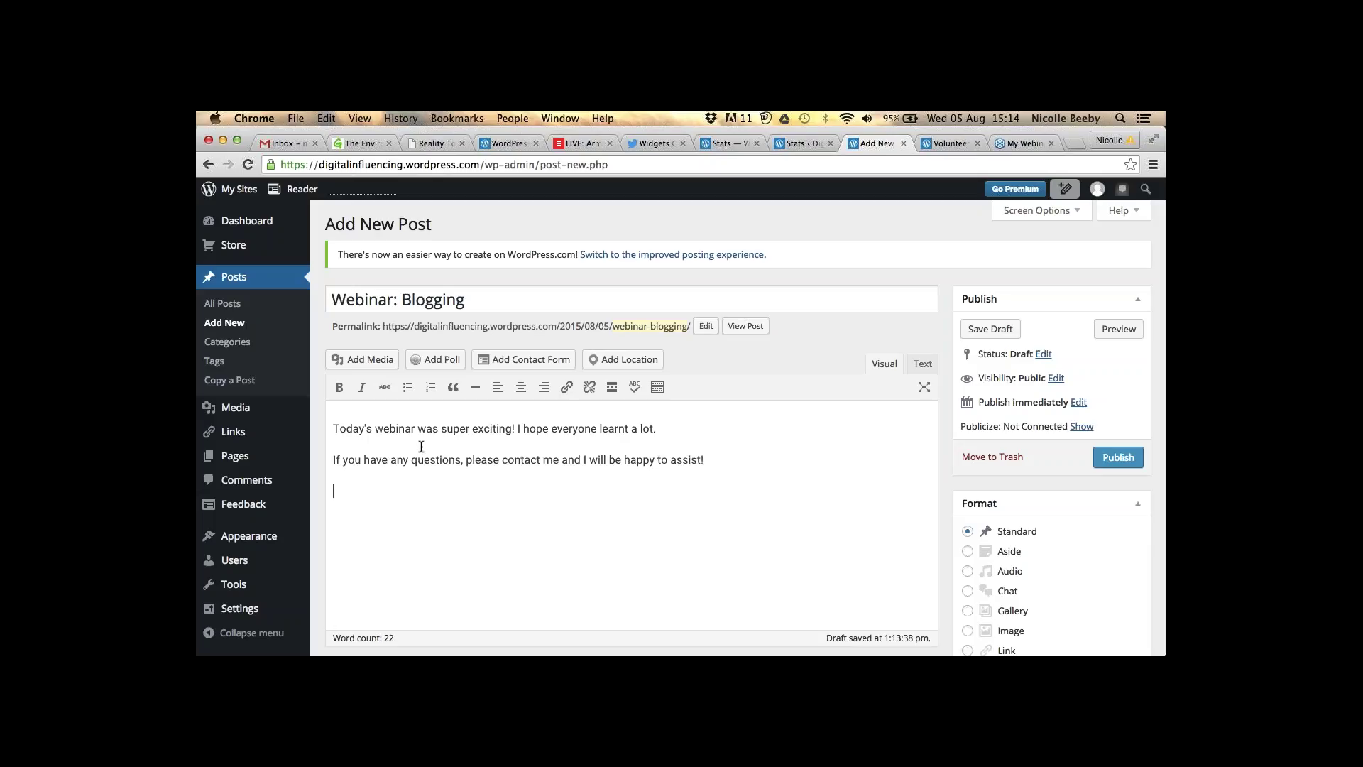
{"action": "type", "text": "s"}
- Add the sign-off 'Signing off,' with the author's name on a new line
{"action": "key", "text": "BackSpace"}
{"action": "type", "text": "Signing off,"}
{"action": "key", "text": "Return"}
{"action": "type", "text": "Nicolle."}
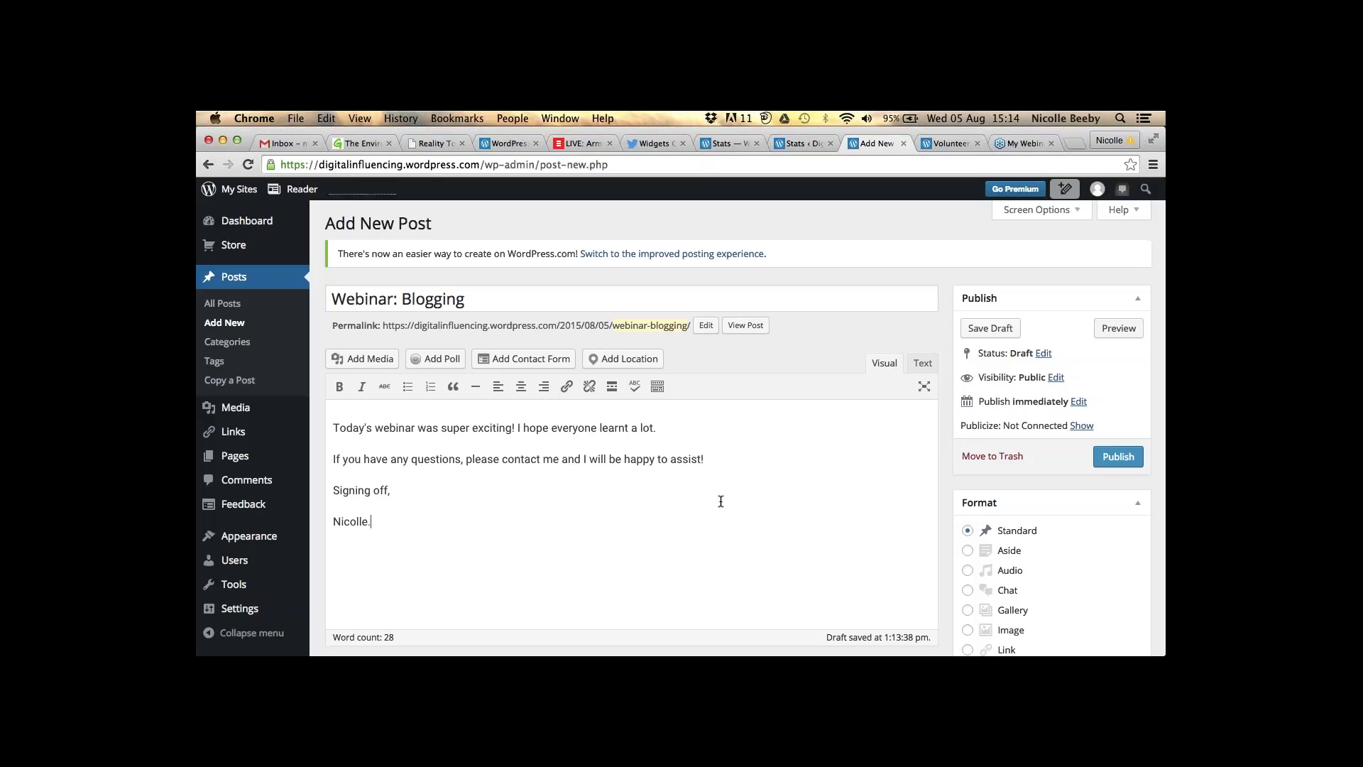
{"action": "scroll", "coordinate": [720, 501], "scroll_direction": "down", "scroll_amount": 3}
{"action": "scroll", "coordinate": [1017, 282], "scroll_direction": "down", "scroll_amount": 3}
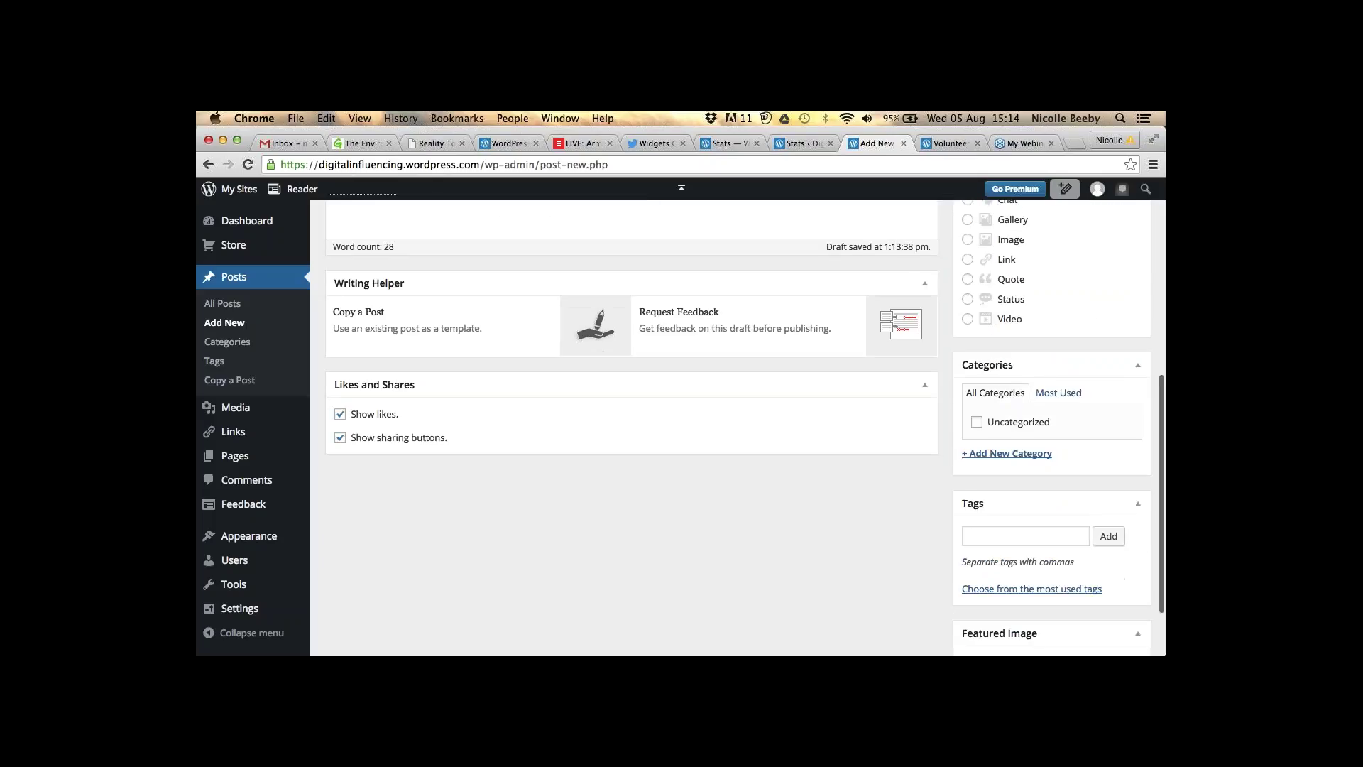
- Add the tags blog, digital, technology and social media to the post
{"action": "left_click", "coordinate": [1005, 508]}
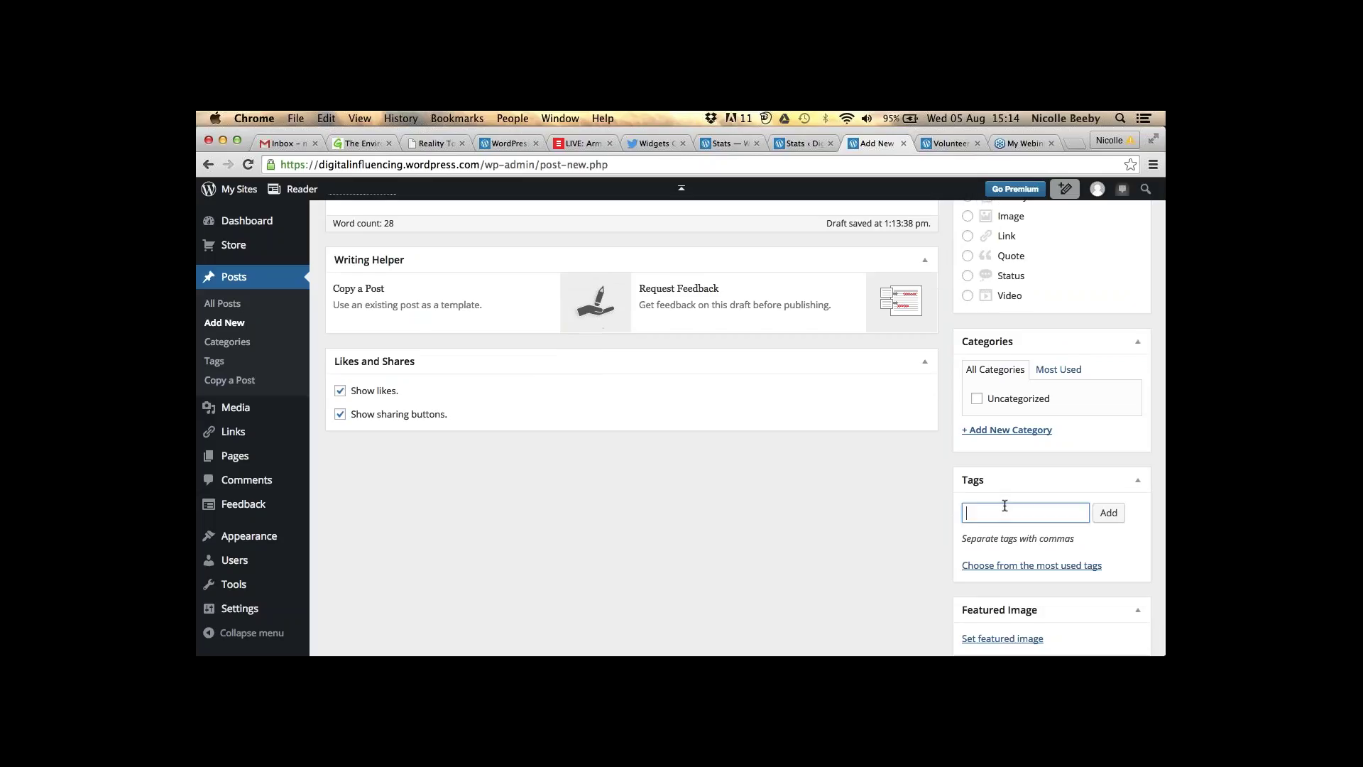
{"action": "type", "text": "b;"}
{"action": "type", "text": "log"}
{"action": "type", "text": ","}
{"action": "type", "text": " digital "}
{"action": "type", "text": ", techno"}
{"action": "type", "text": "logy, s"}
{"action": "type", "text": "ocial"}
{"action": "type", "text": " med"}
{"action": "type", "text": "ia"}
{"action": "key", "text": "Return"}
- Open the featured image picker and close it without choosing an image
{"action": "scroll", "coordinate": [738, 426], "scroll_direction": "down", "scroll_amount": 1}
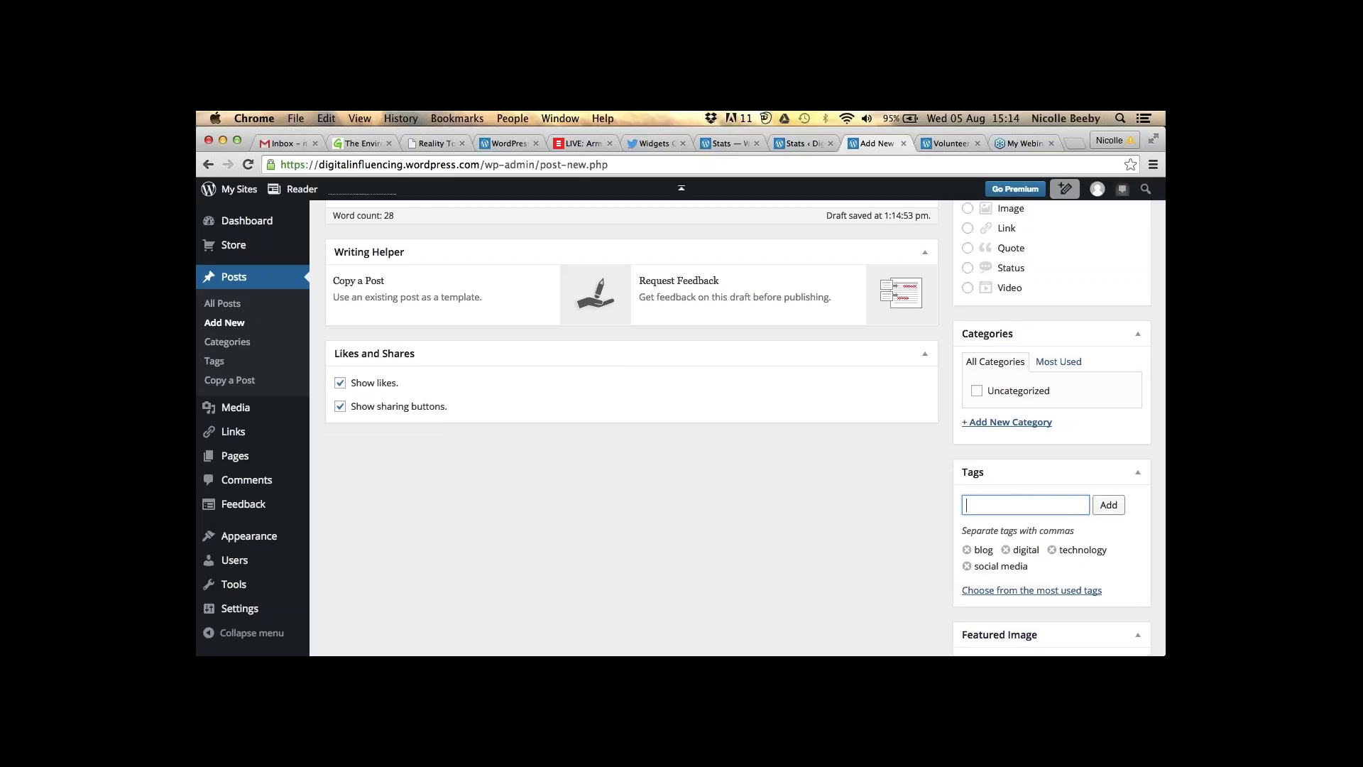
{"action": "scroll", "coordinate": [739, 426], "scroll_direction": "down", "scroll_amount": 2}
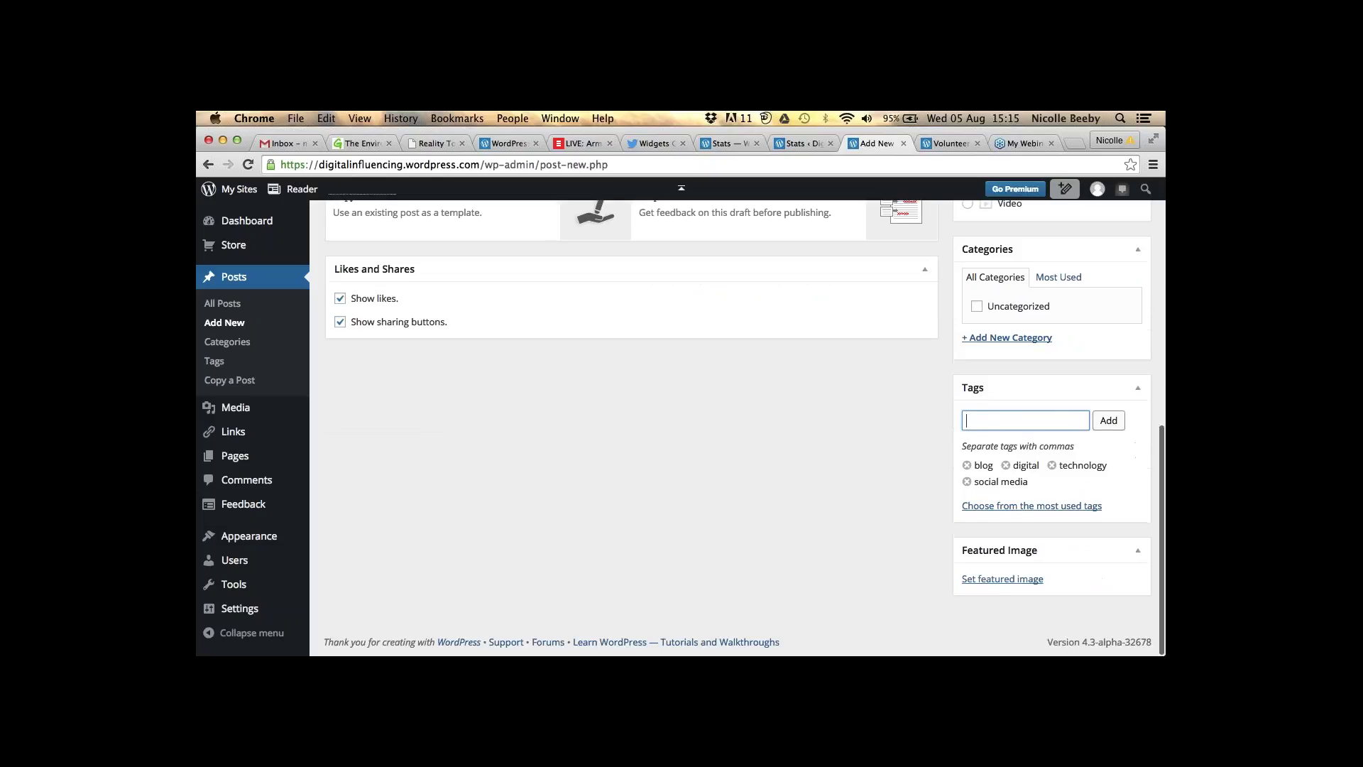
{"action": "left_click", "coordinate": [1003, 578]}
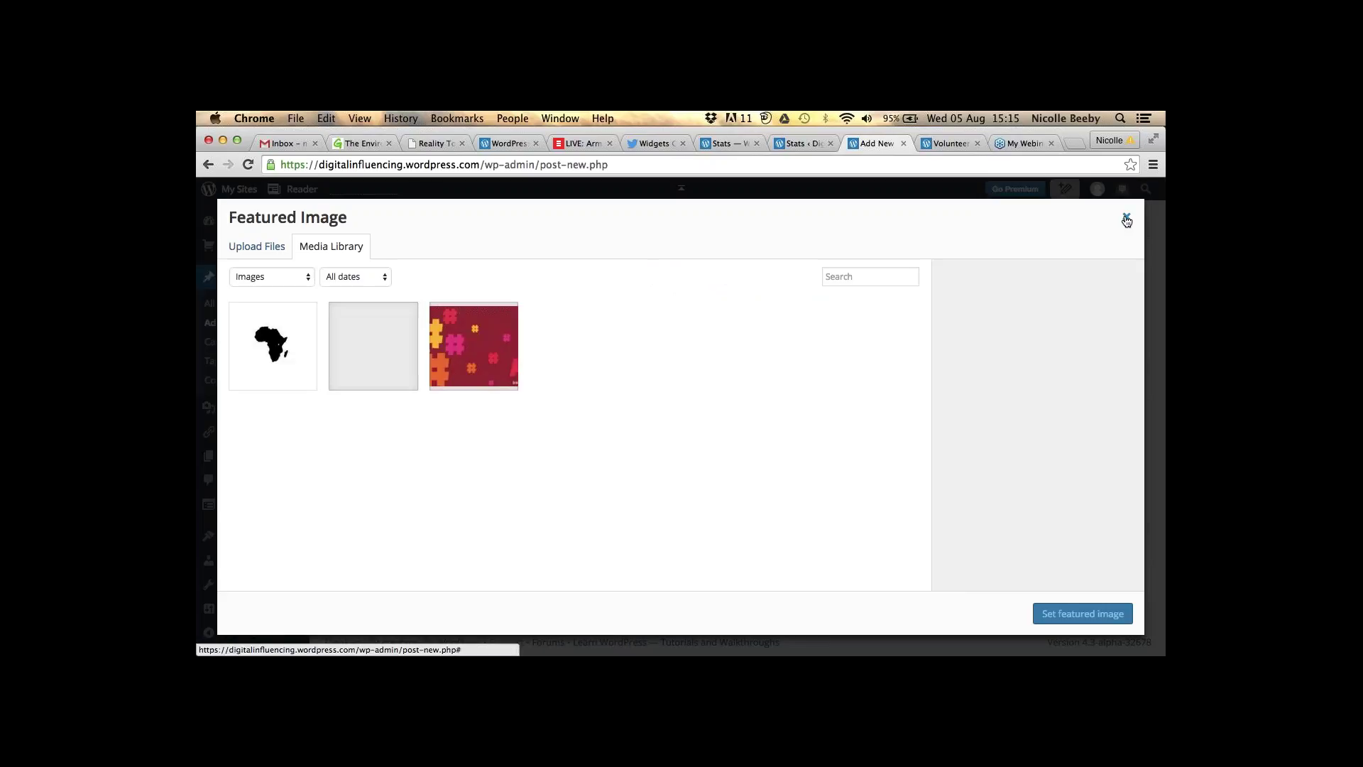
{"action": "left_click", "coordinate": [1127, 221]}
{"action": "scroll", "coordinate": [680, 428], "scroll_direction": "up", "scroll_amount": 1}
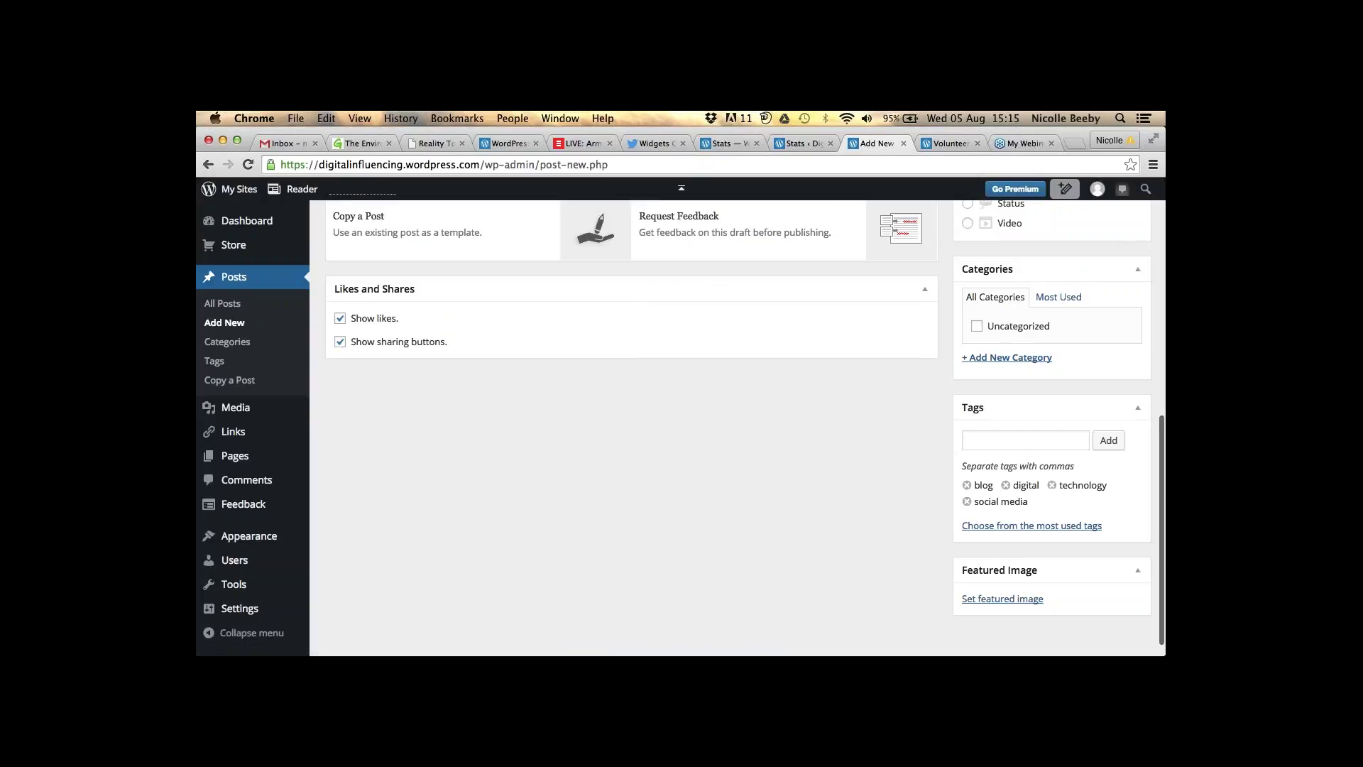
{"action": "scroll", "coordinate": [779, 404], "scroll_direction": "up", "scroll_amount": 2}
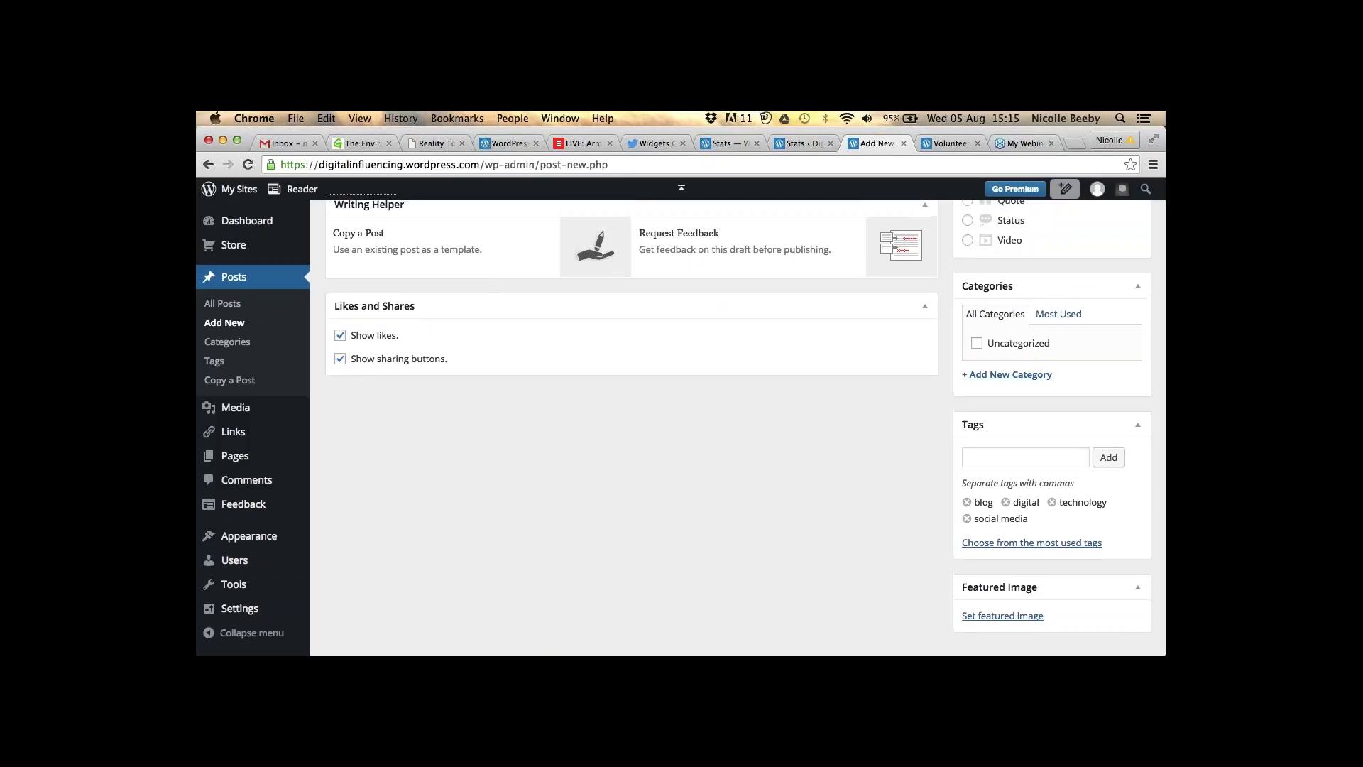
{"action": "scroll", "coordinate": [783, 455], "scroll_direction": "up", "scroll_amount": 6}
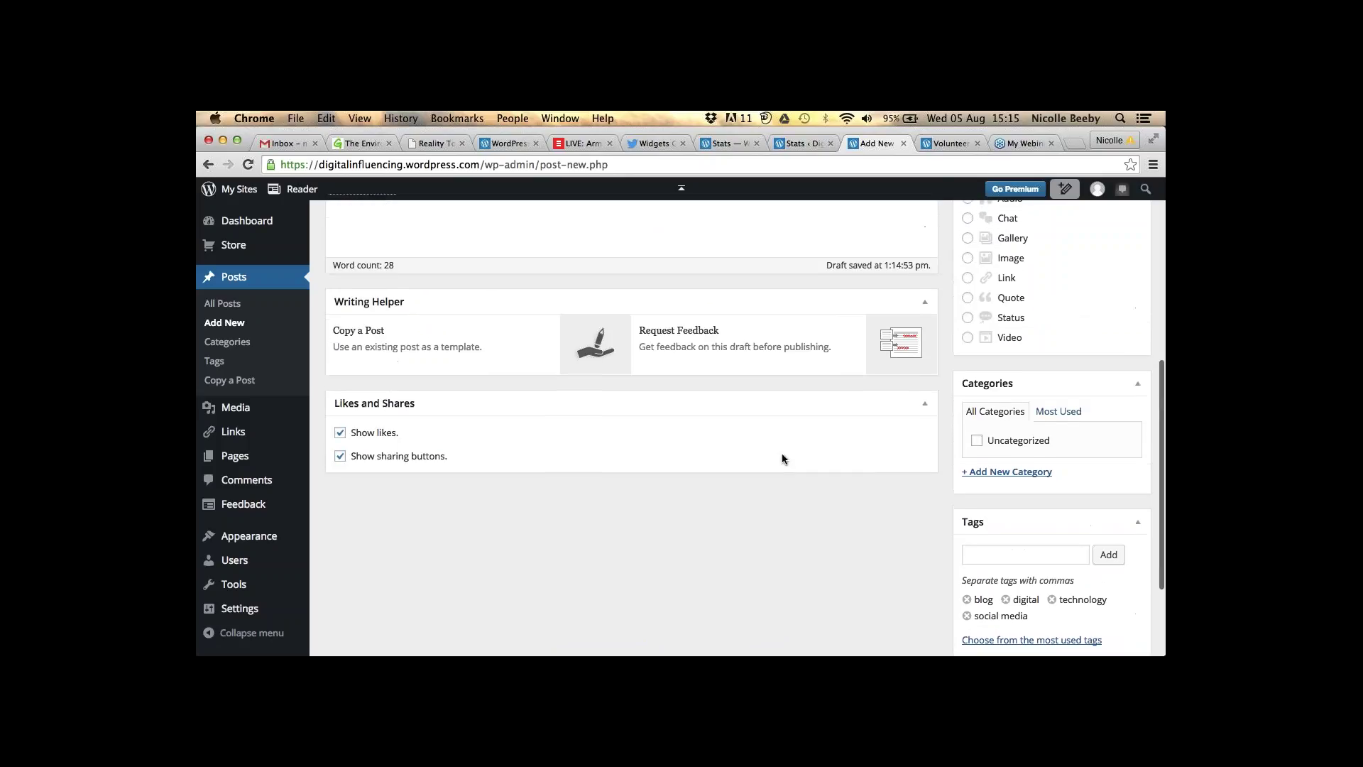
{"action": "scroll", "coordinate": [782, 454], "scroll_direction": "up", "scroll_amount": 7}
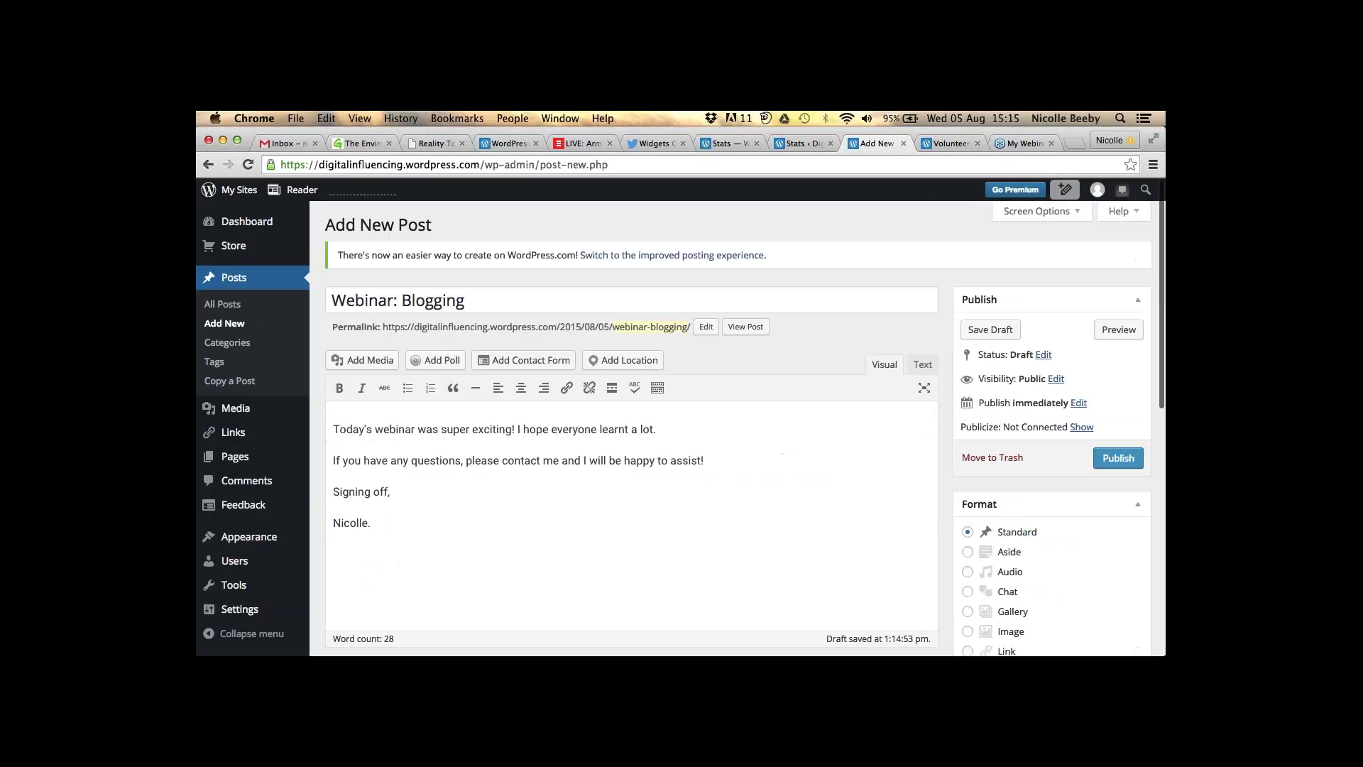
- Browse the Add Media Upload Files and Media Library tabs, then open a blank browser tab
{"action": "left_click", "coordinate": [362, 359]}
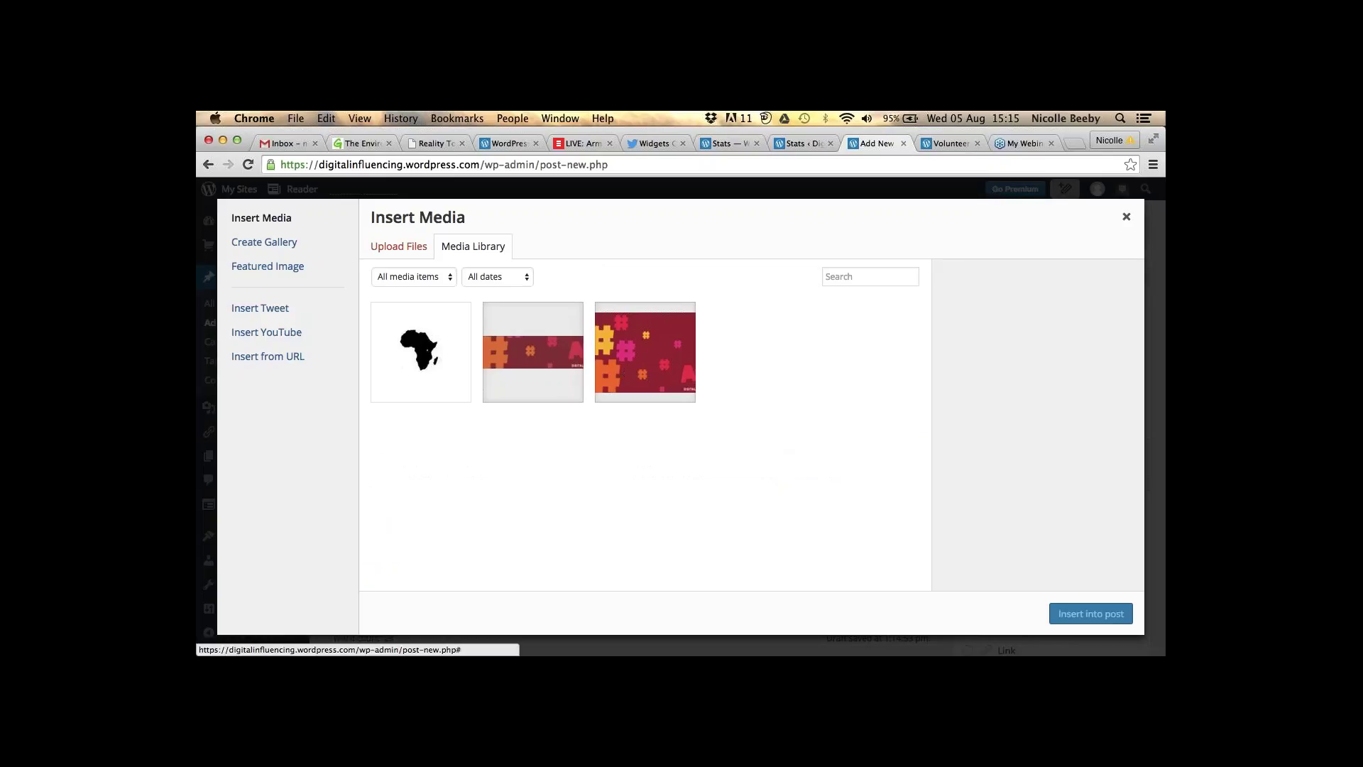
{"action": "left_click", "coordinate": [398, 245]}
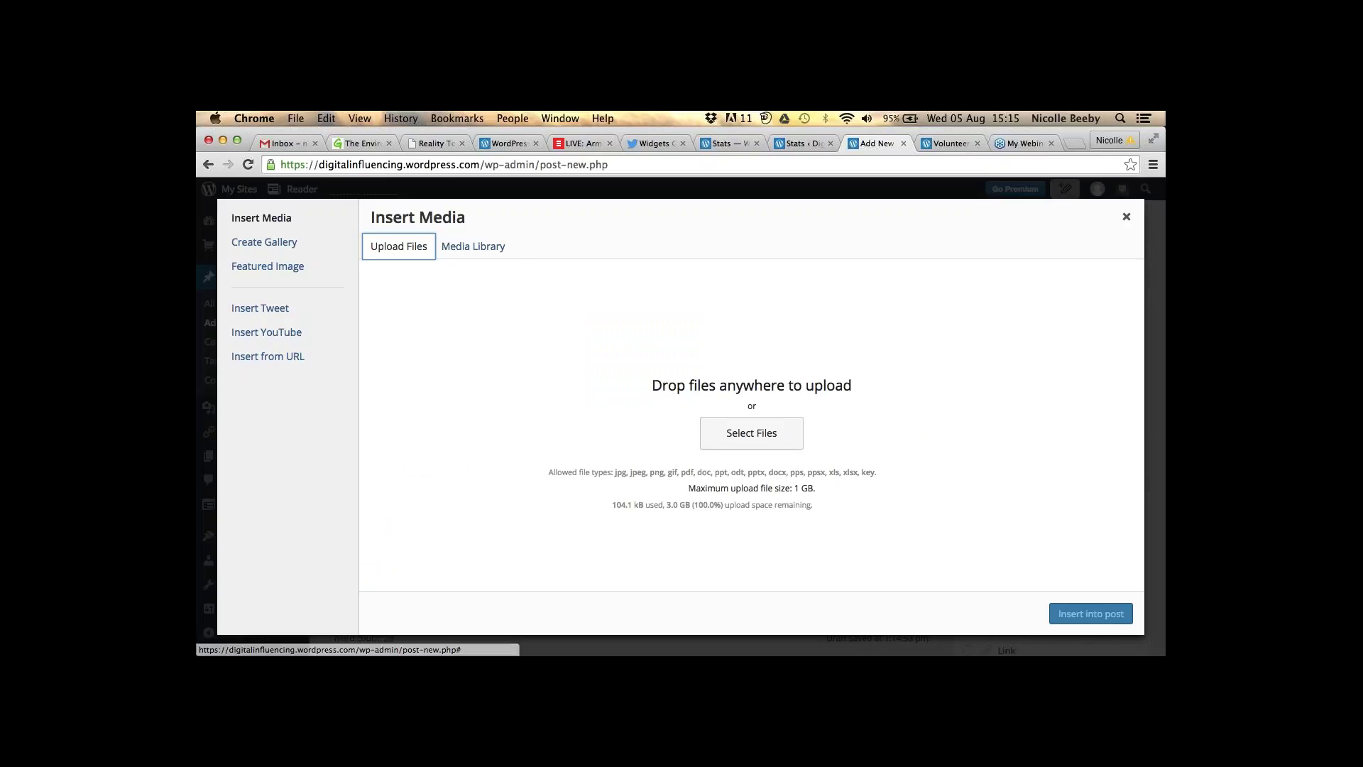
{"action": "left_click", "coordinate": [473, 245]}
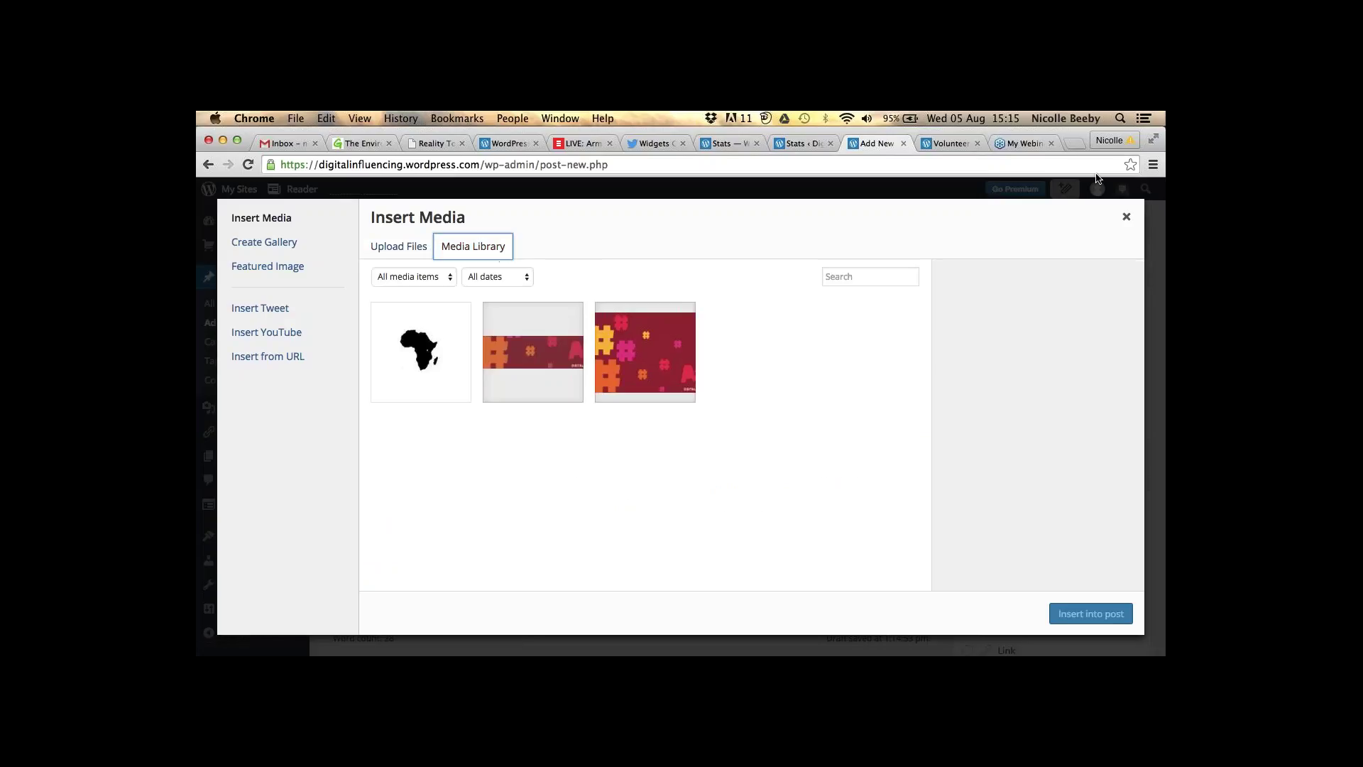
{"action": "left_click", "coordinate": [1074, 144]}
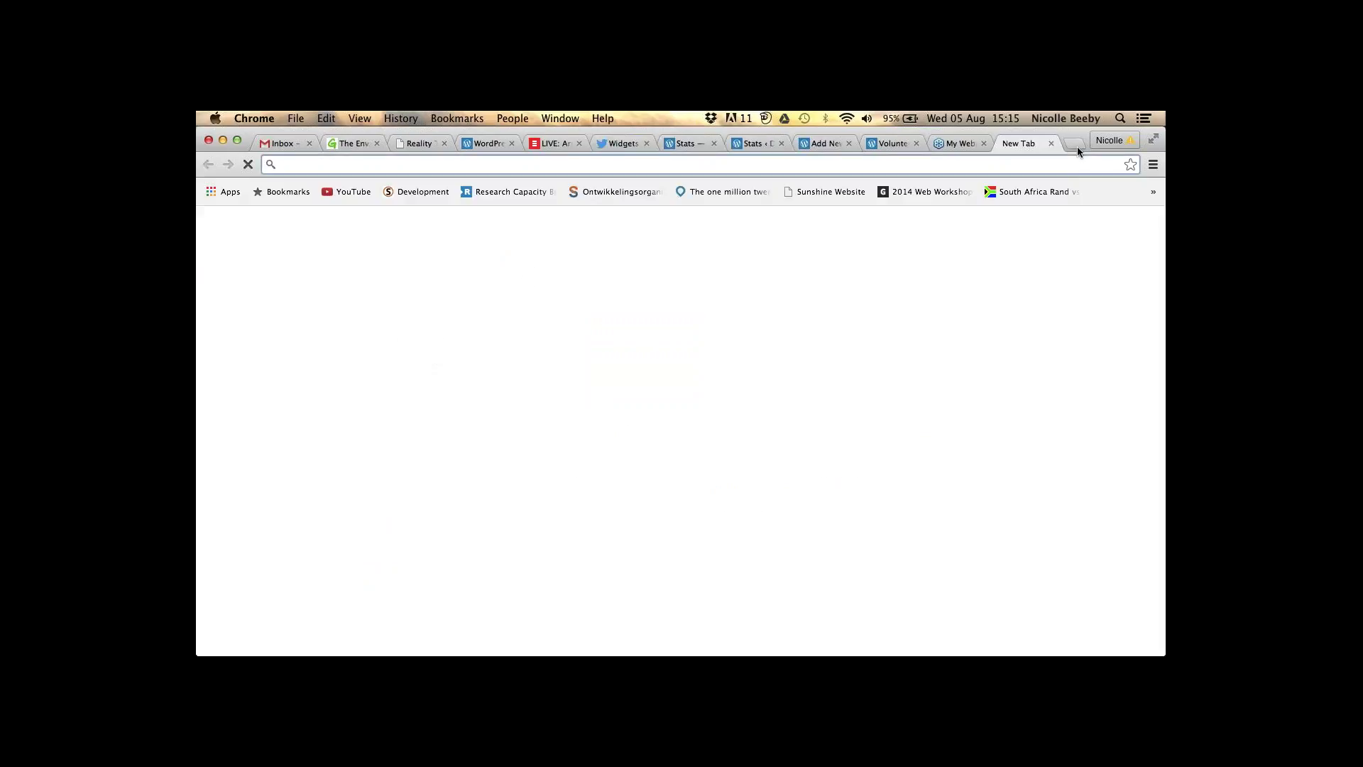
- Load YouTube and search for 'blogging for beginners'
{"action": "type", "text": "y"}
{"action": "key", "text": "Return"}
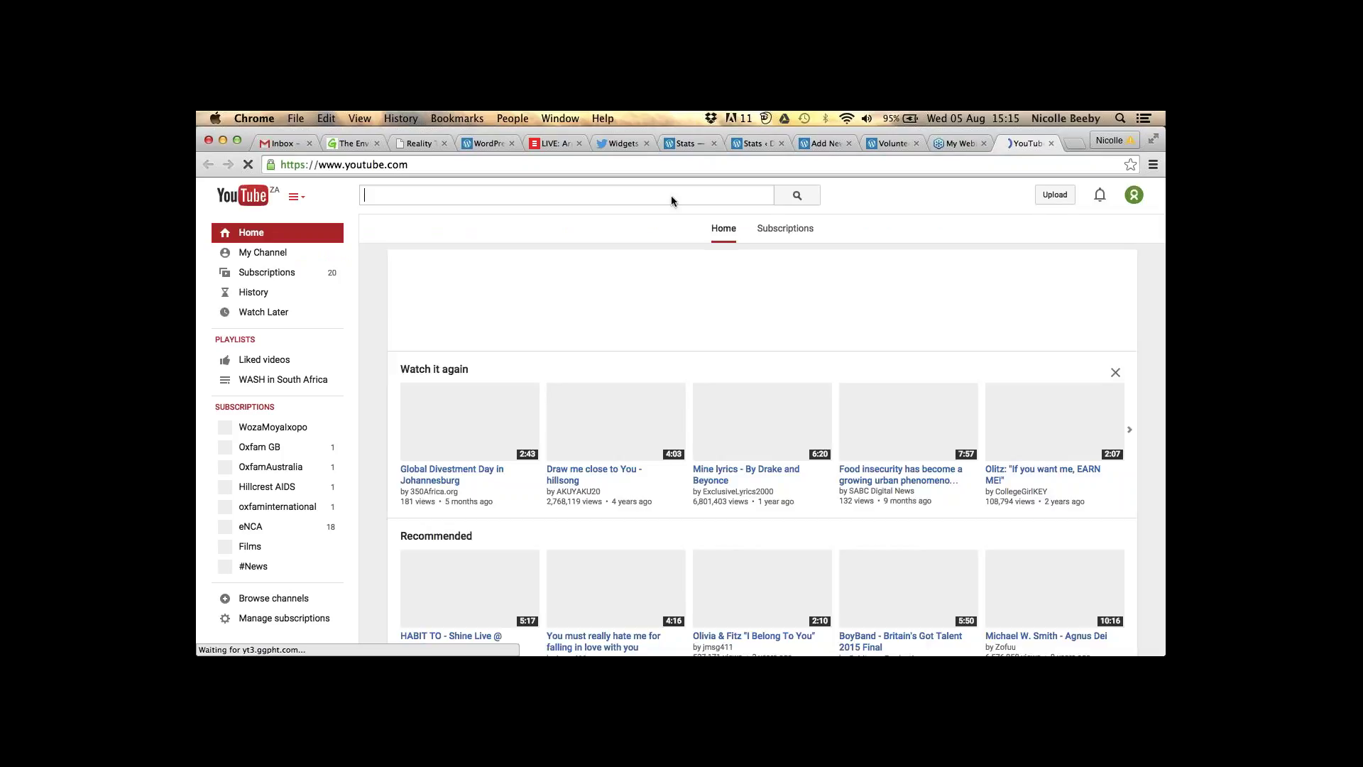
{"action": "type", "text": "blog"}
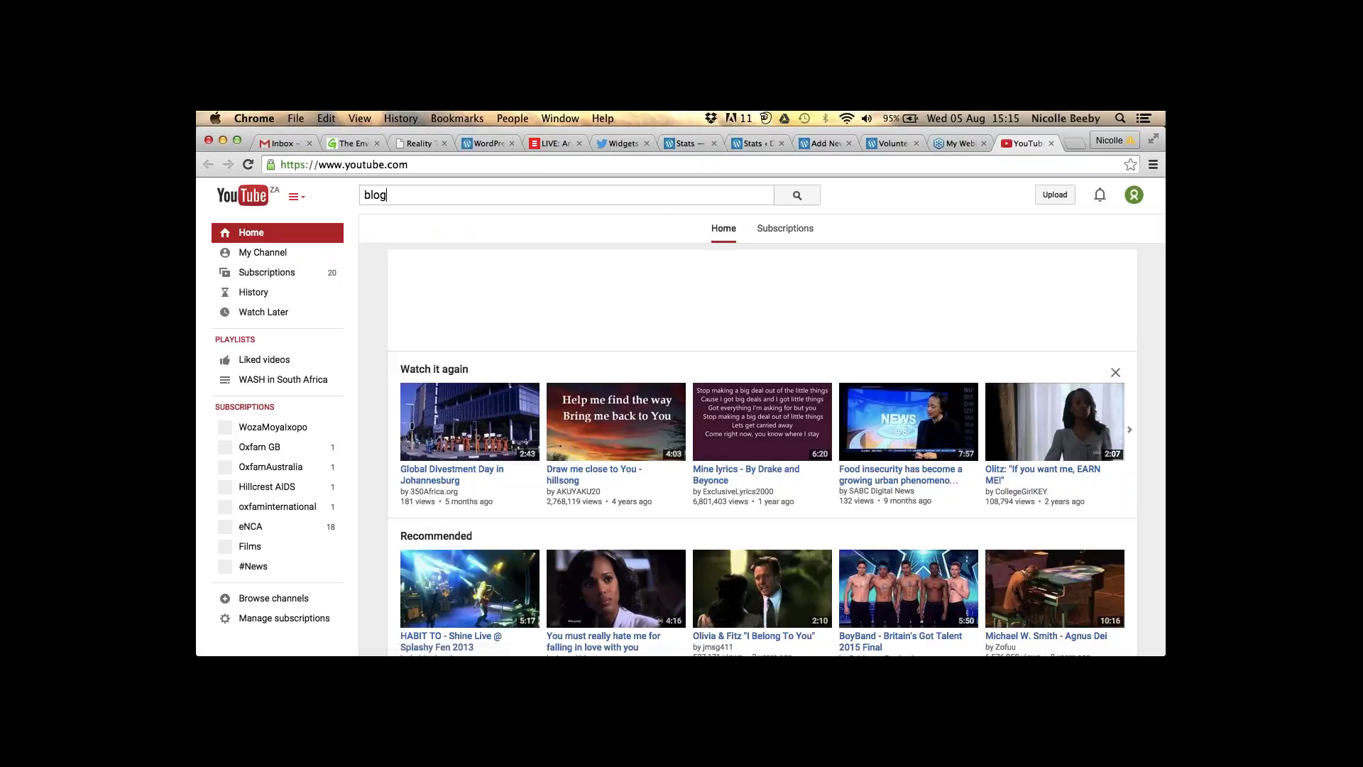
{"action": "key", "text": "BackSpace"}
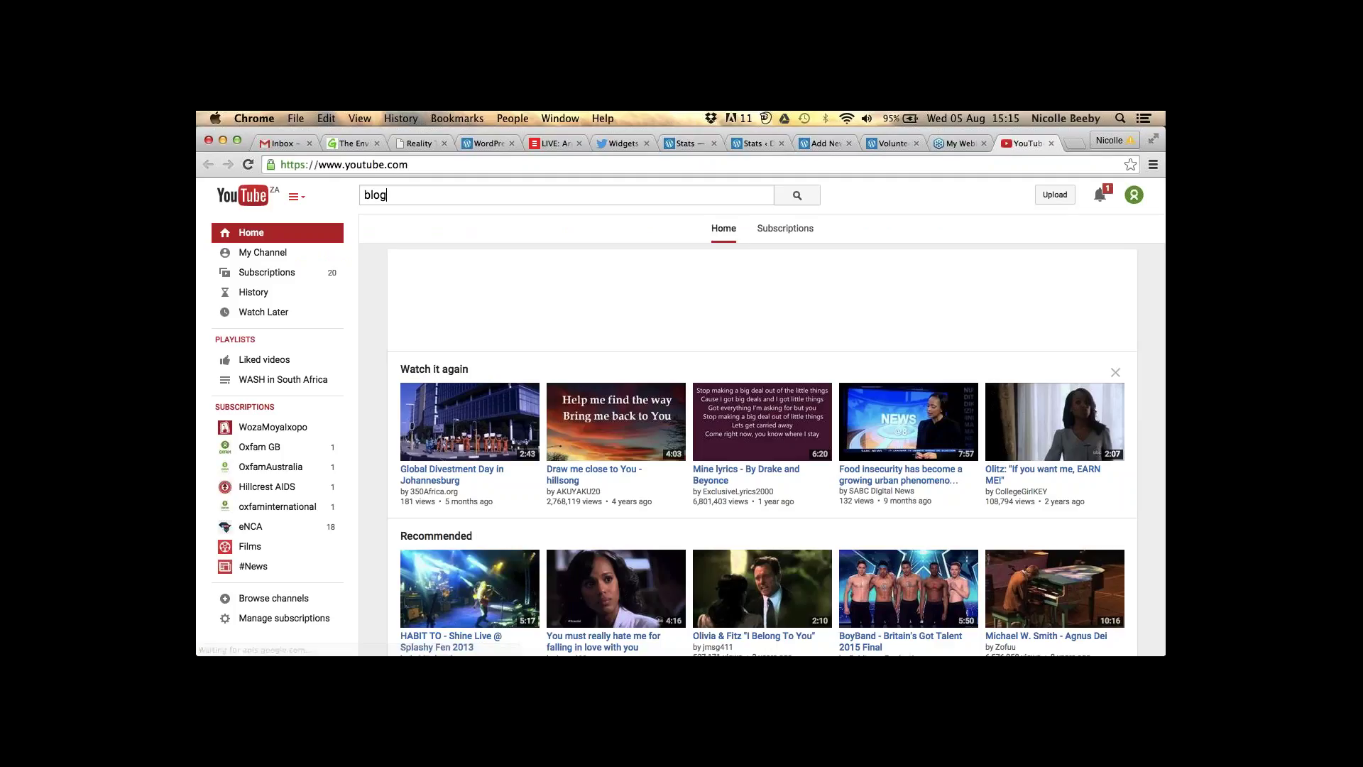
{"action": "type", "text": "g"}
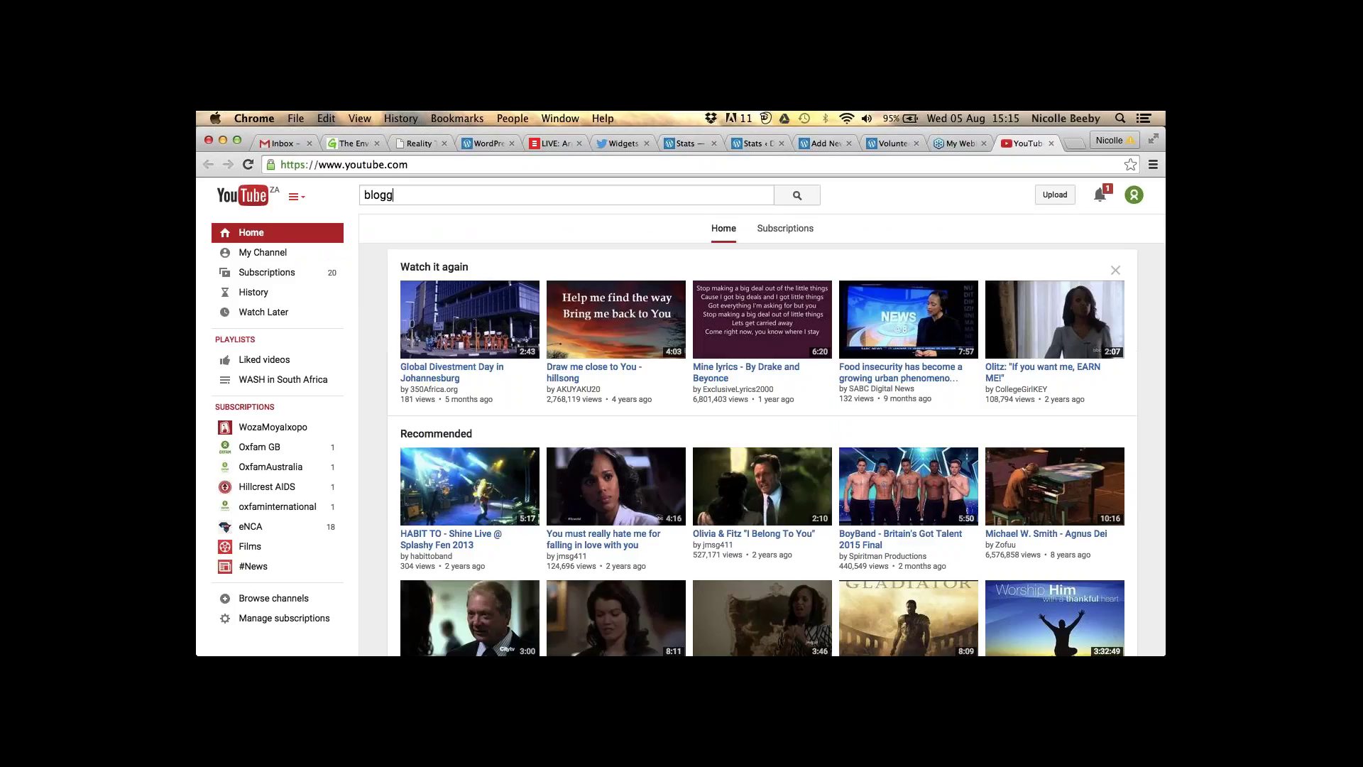
{"action": "type", "text": "ing"}
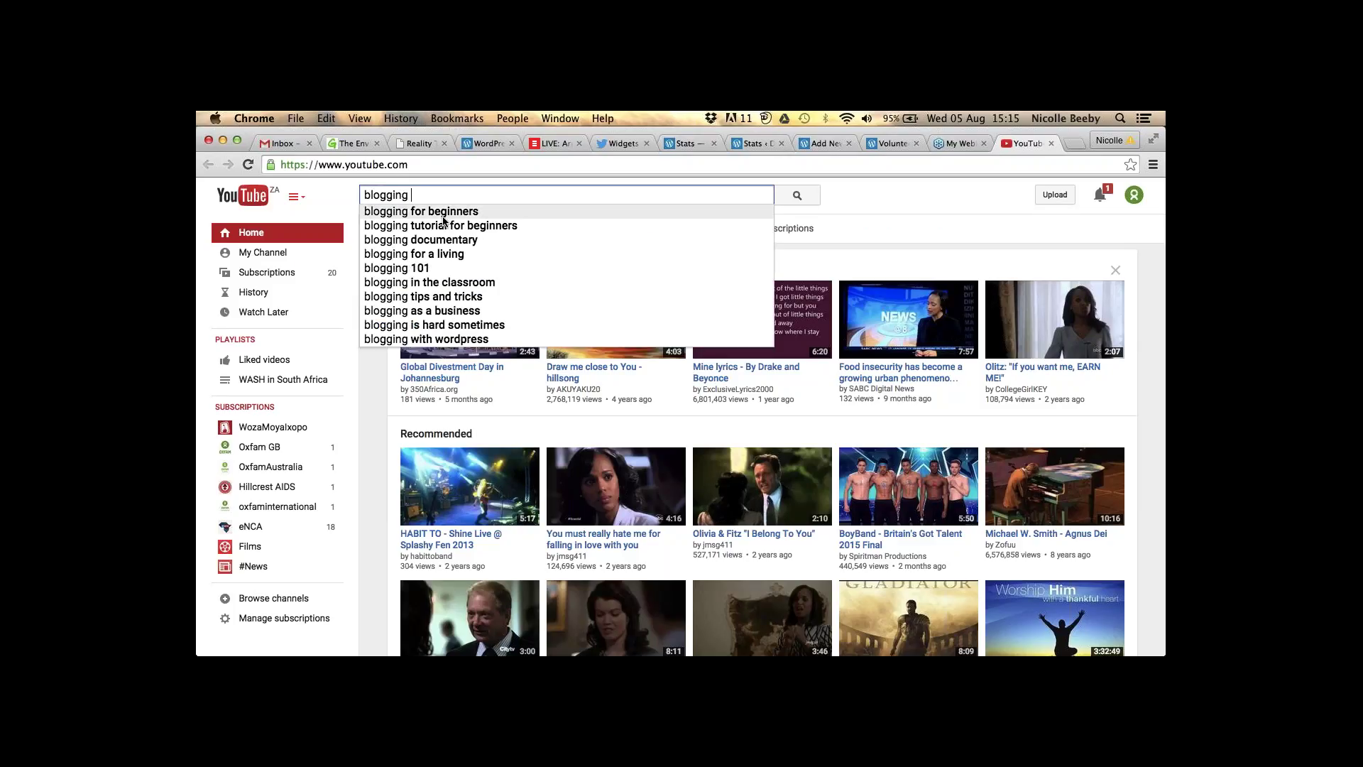
{"action": "left_click", "coordinate": [444, 220]}
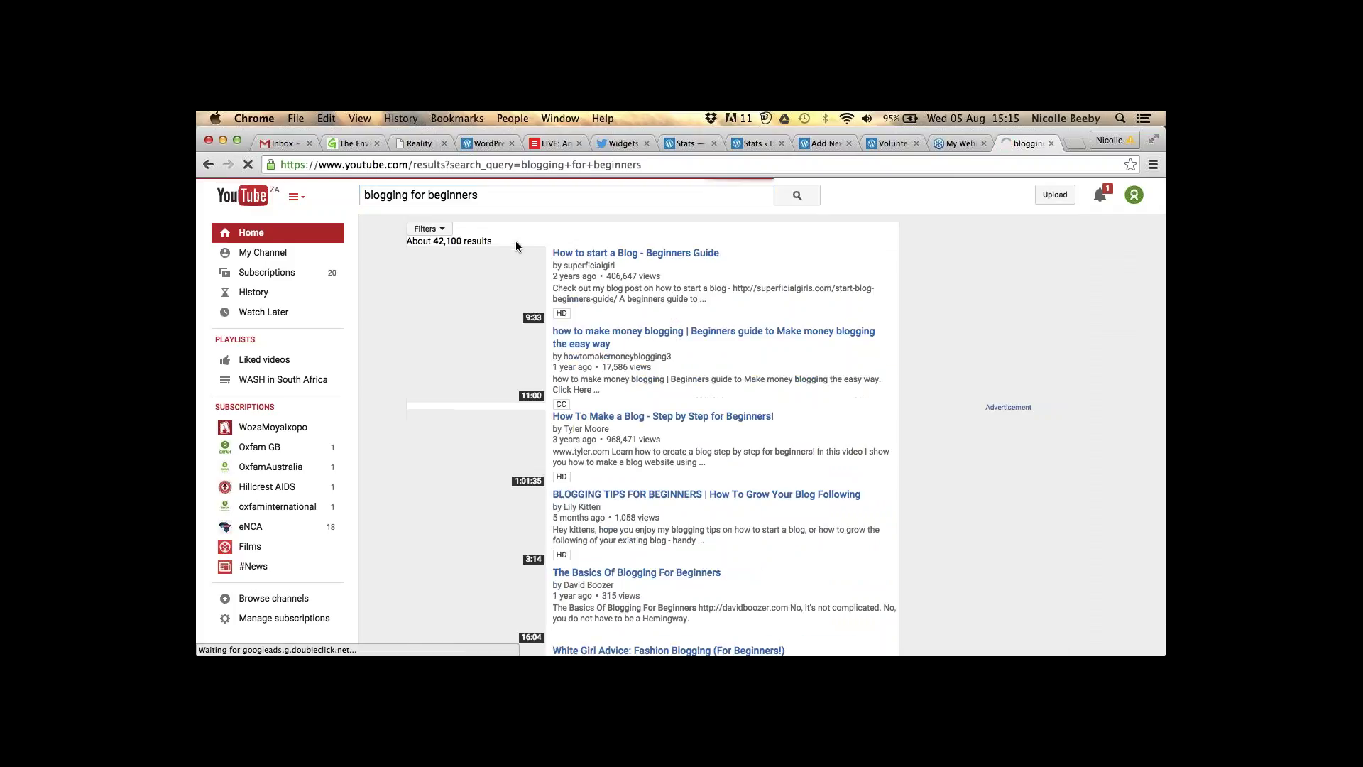
- Open the 'How to start a Blog - Beginners Guide' video and its playback settings
{"action": "left_click", "coordinate": [602, 261]}
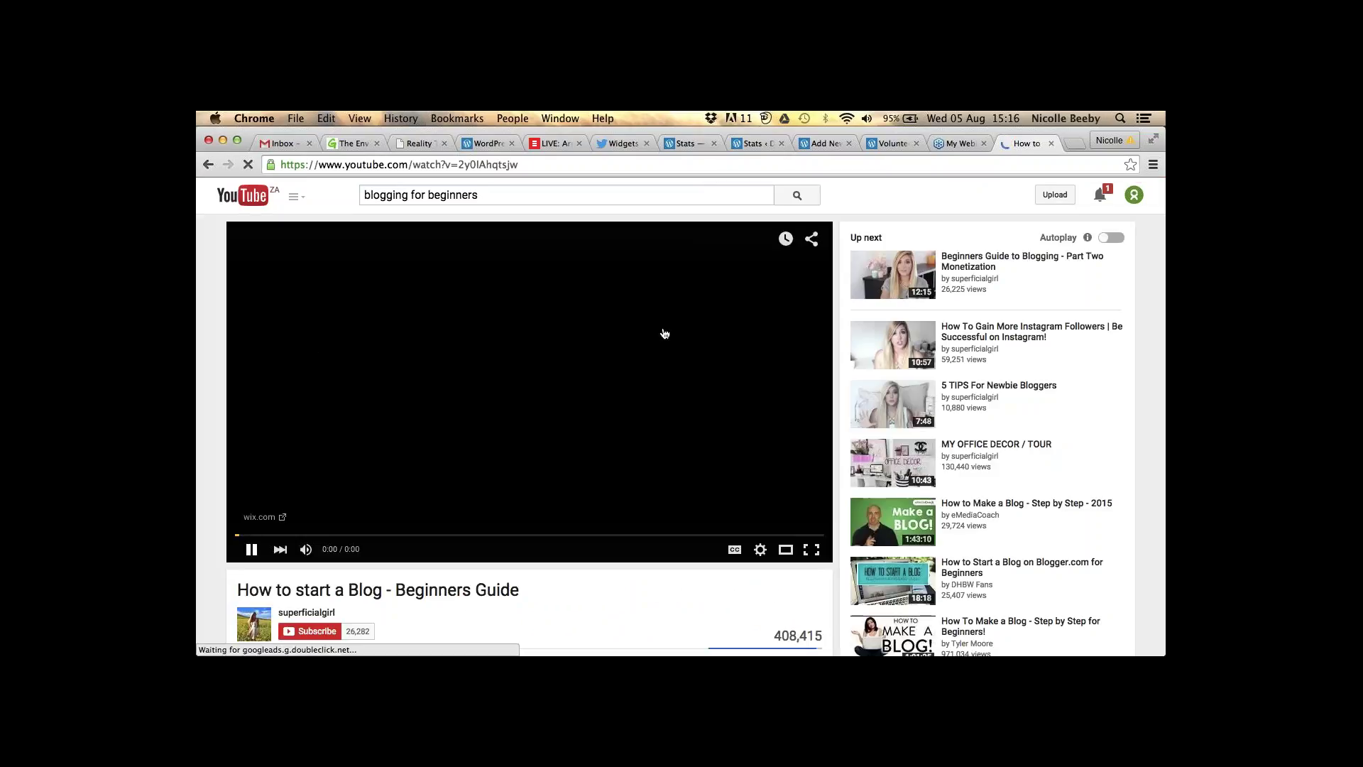
{"action": "scroll", "coordinate": [665, 331], "scroll_direction": "down", "scroll_amount": 1}
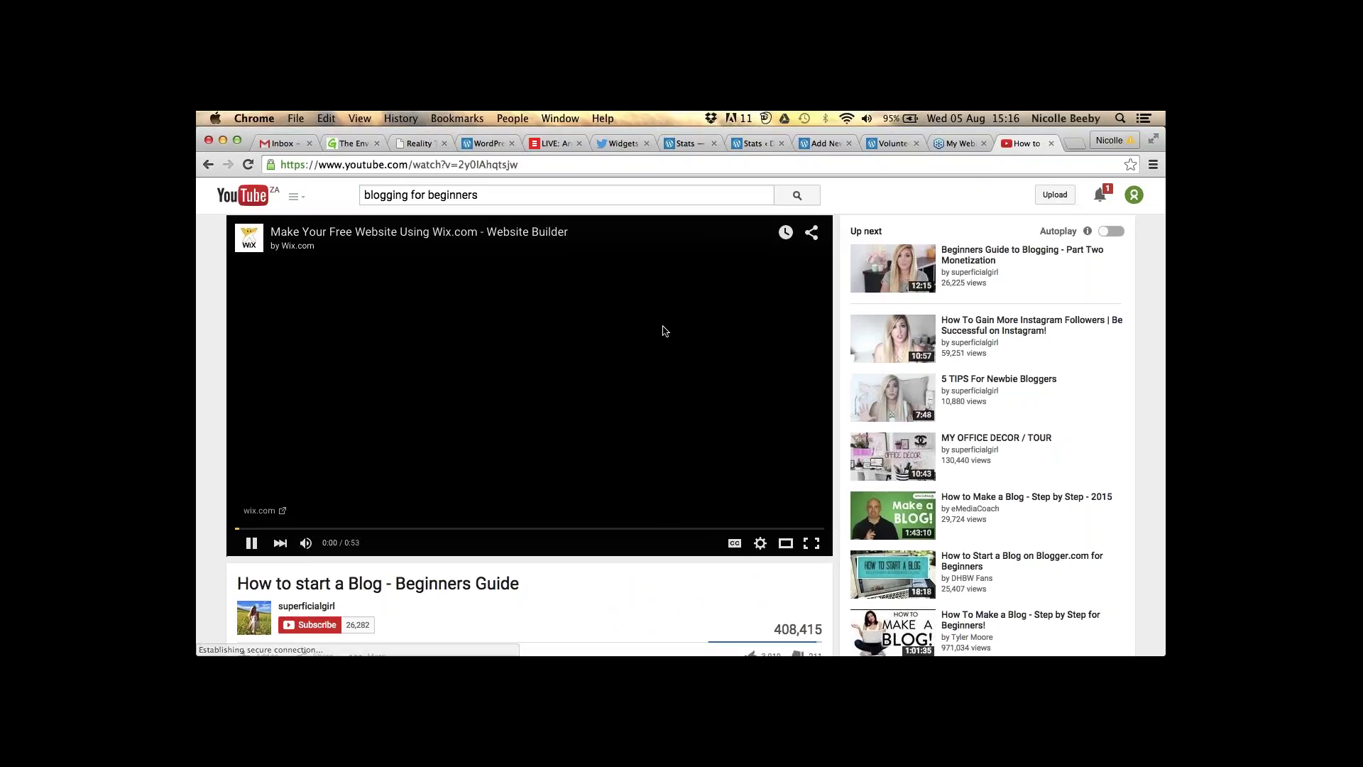
{"action": "scroll", "coordinate": [664, 331], "scroll_direction": "down", "scroll_amount": 5}
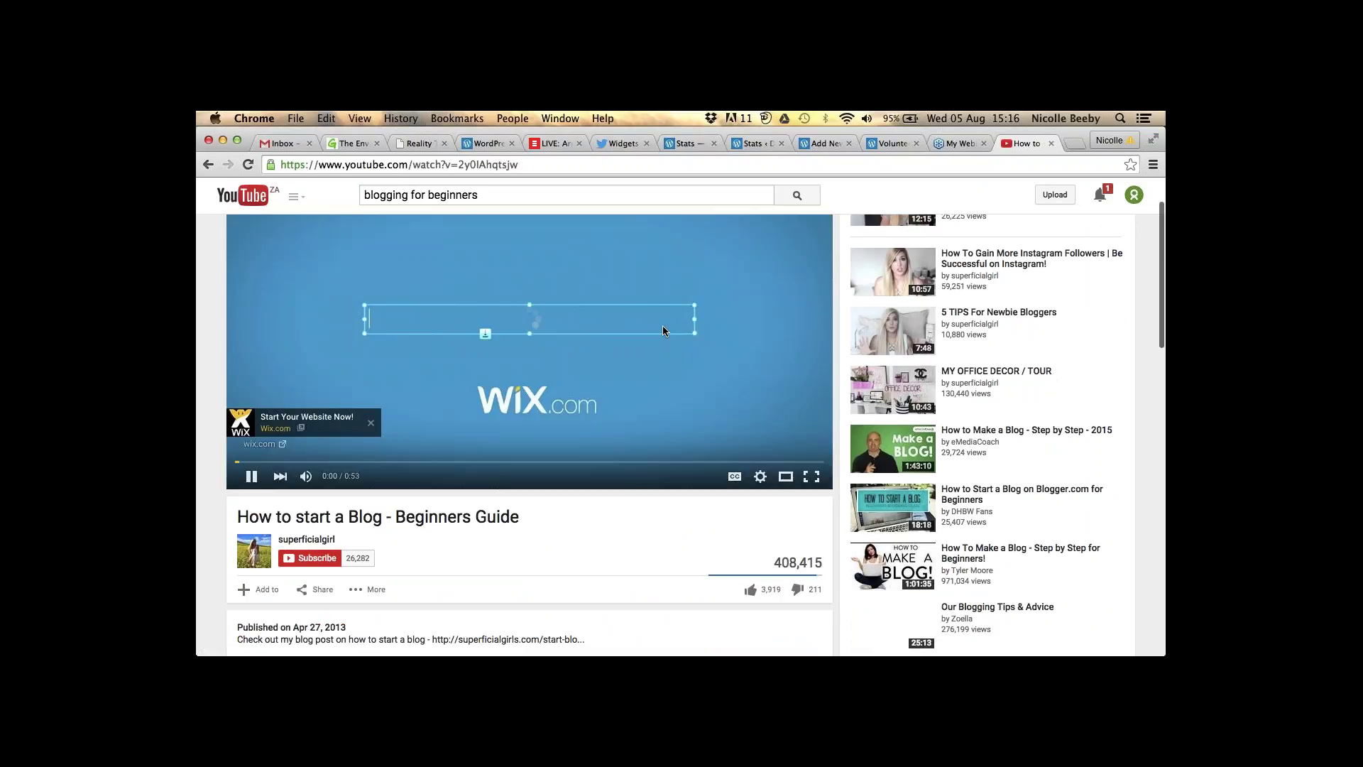
{"action": "scroll", "coordinate": [665, 331], "scroll_direction": "down", "scroll_amount": 3}
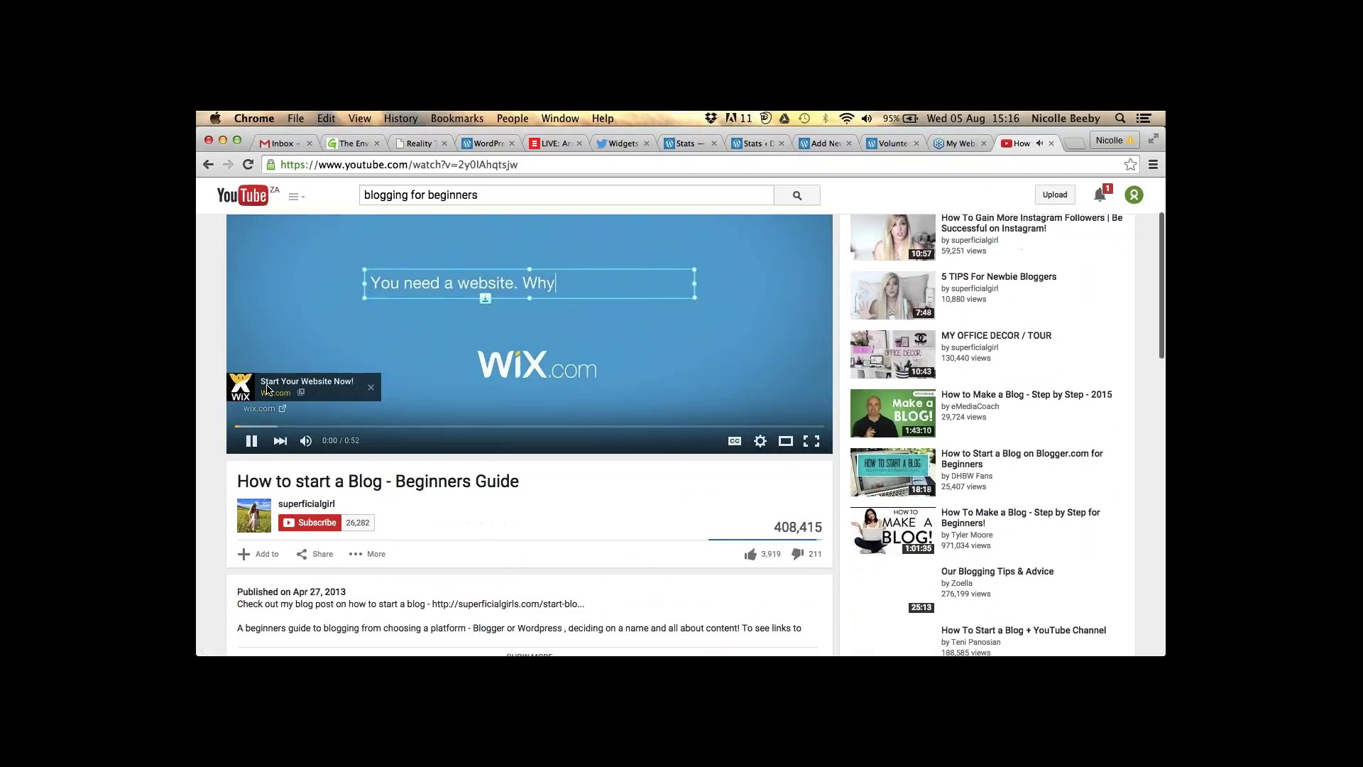
{"action": "left_click", "coordinate": [760, 446]}
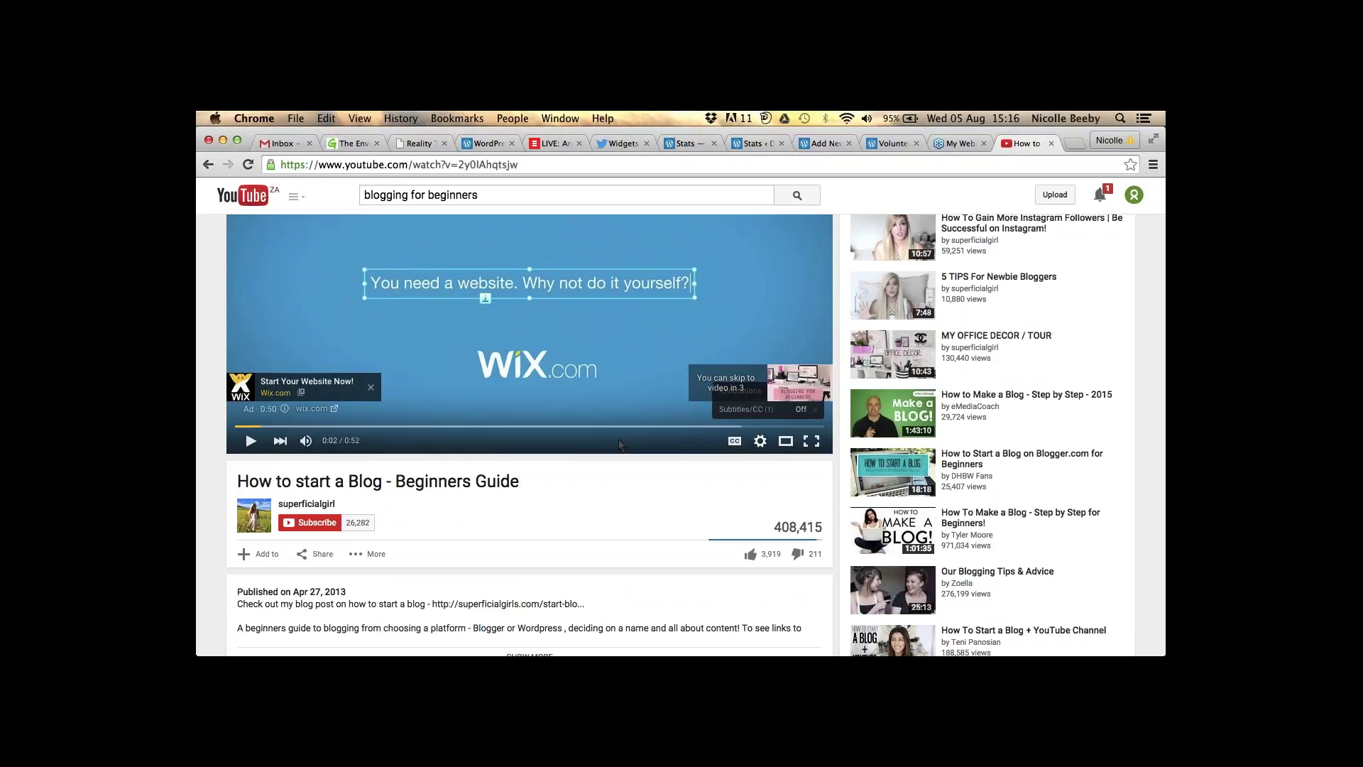
{"action": "left_click", "coordinate": [315, 554]}
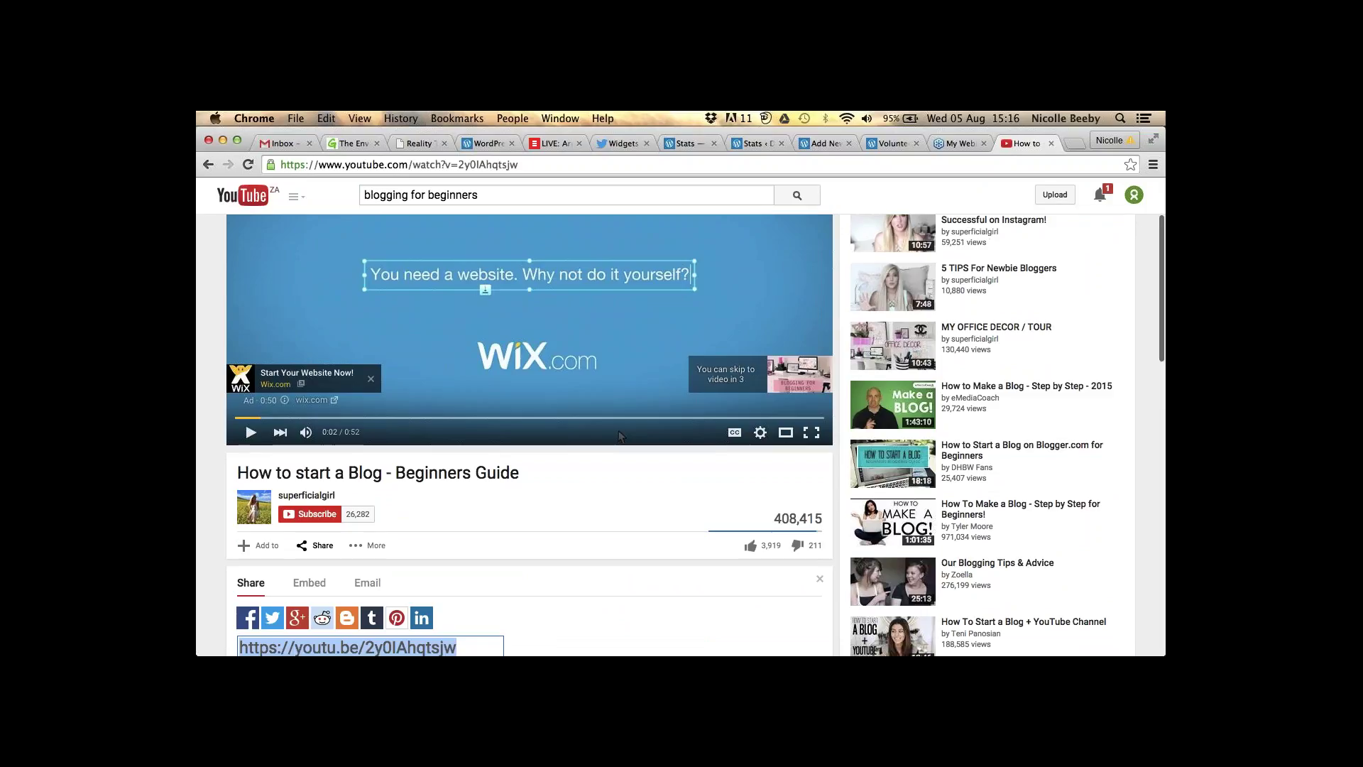
{"action": "scroll", "coordinate": [619, 443], "scroll_direction": "down", "scroll_amount": 5}
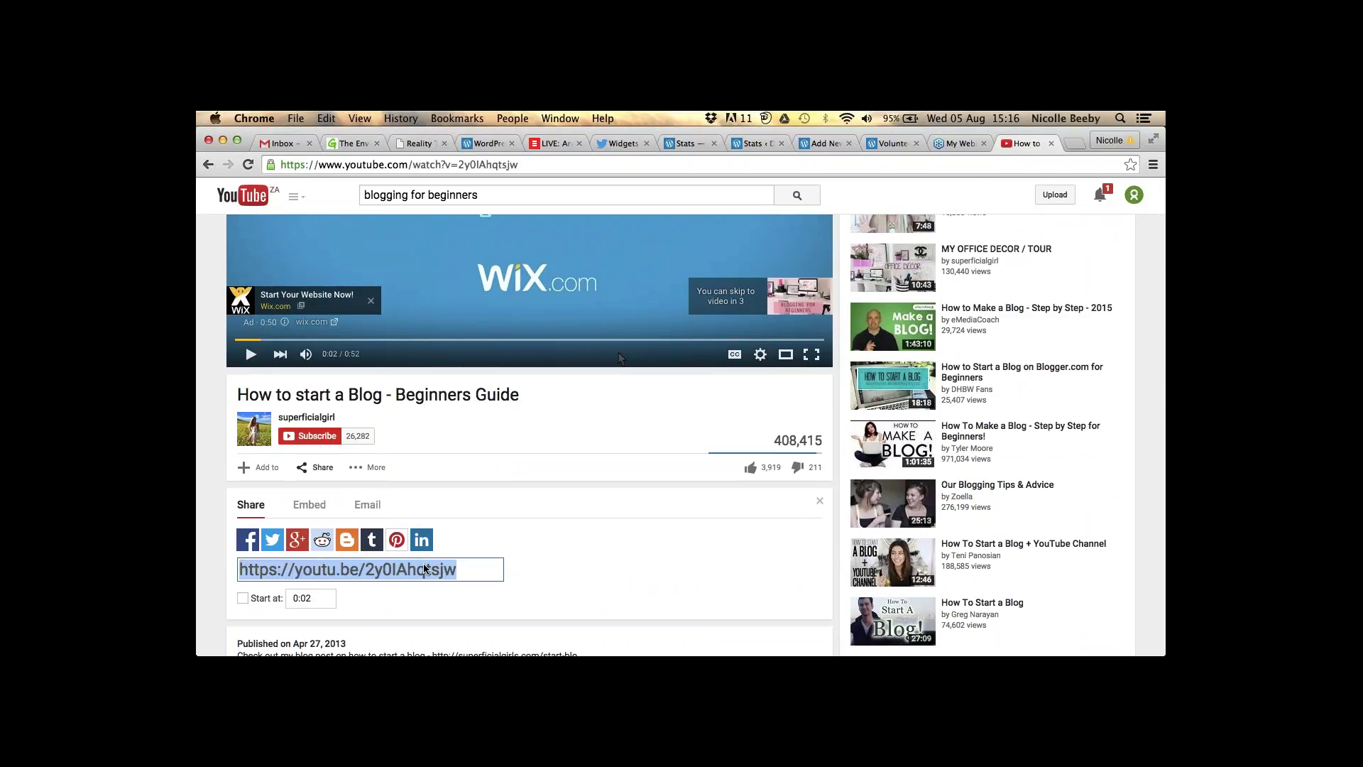
{"action": "right_click", "coordinate": [424, 569]}
{"action": "left_click", "coordinate": [497, 459]}
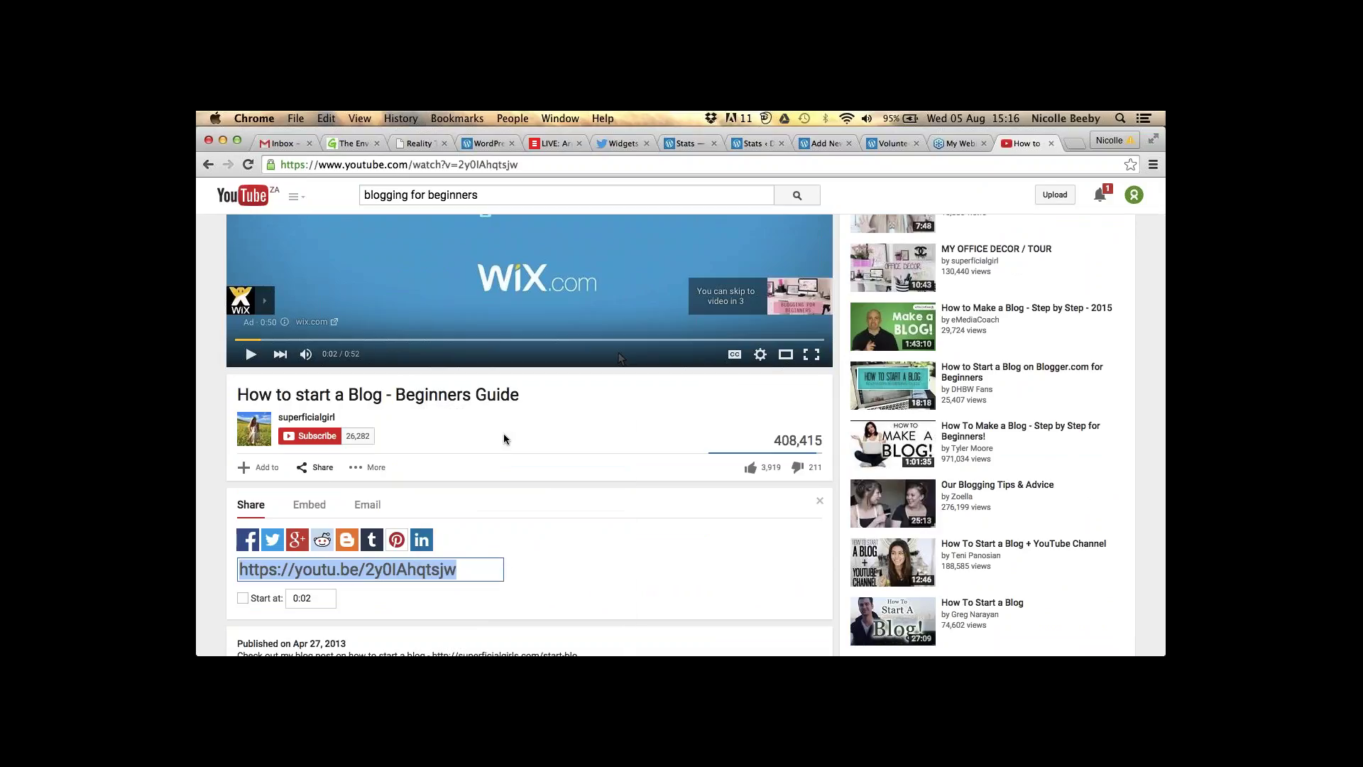
- Embed the copied 'How to start a Blog' YouTube video at the top of the post
{"action": "left_click", "coordinate": [829, 146]}
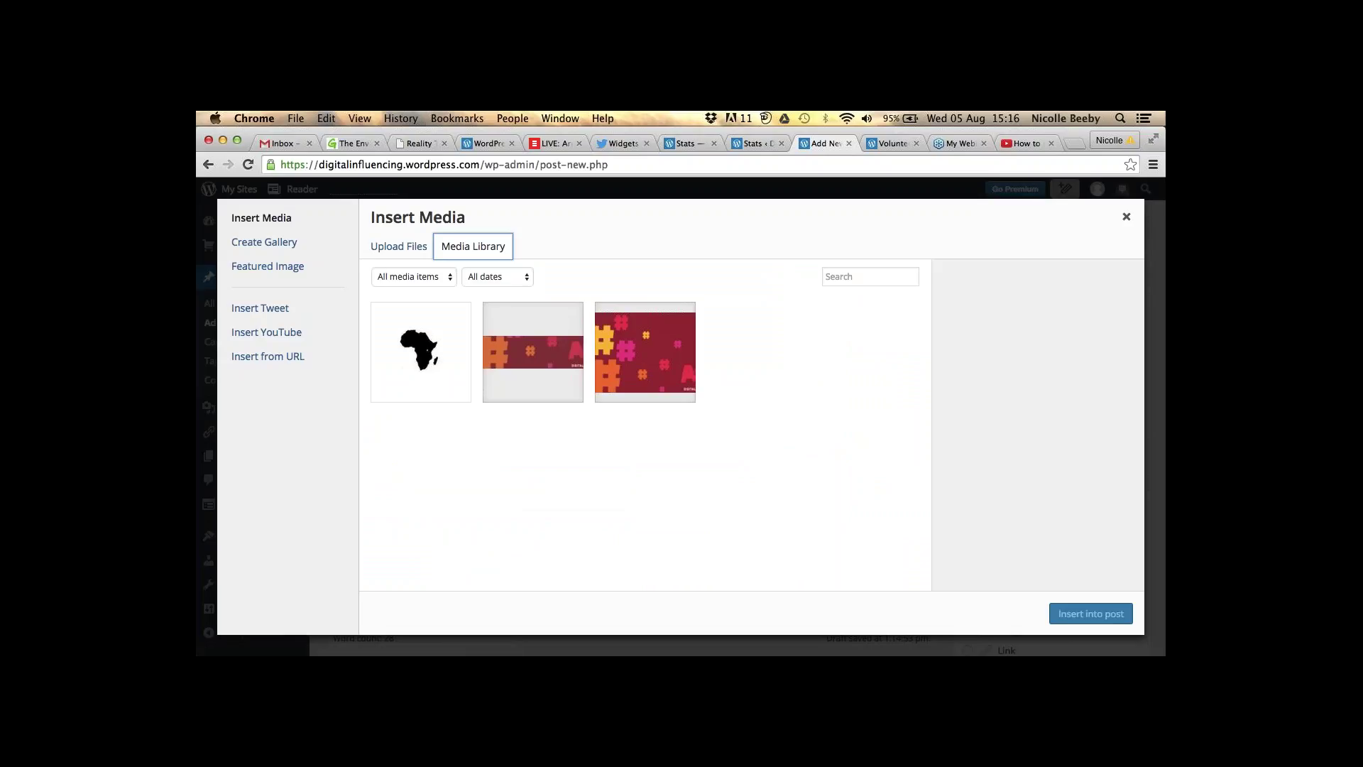
{"action": "left_click", "coordinate": [274, 340]}
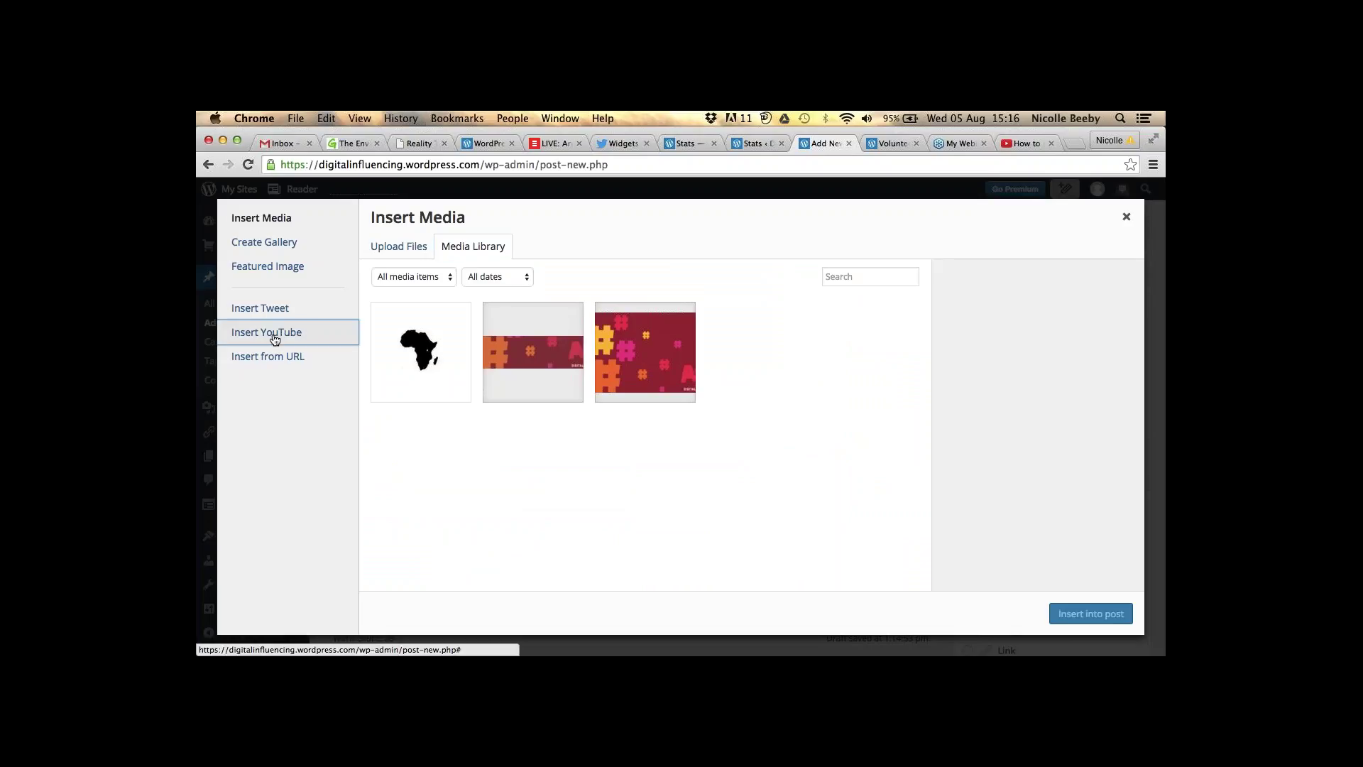
{"action": "left_click", "coordinate": [429, 279]}
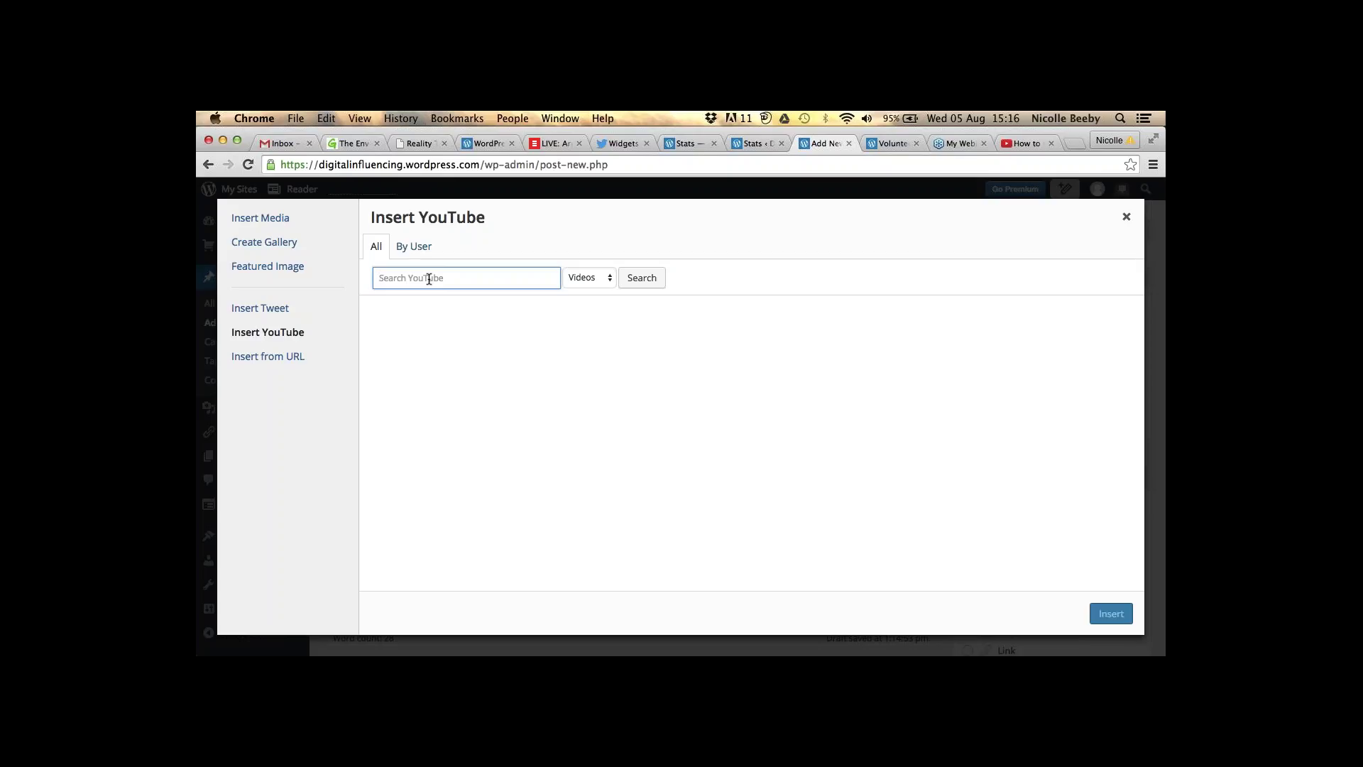
{"action": "key", "text": "super+v"}
{"action": "left_click", "coordinate": [659, 277]}
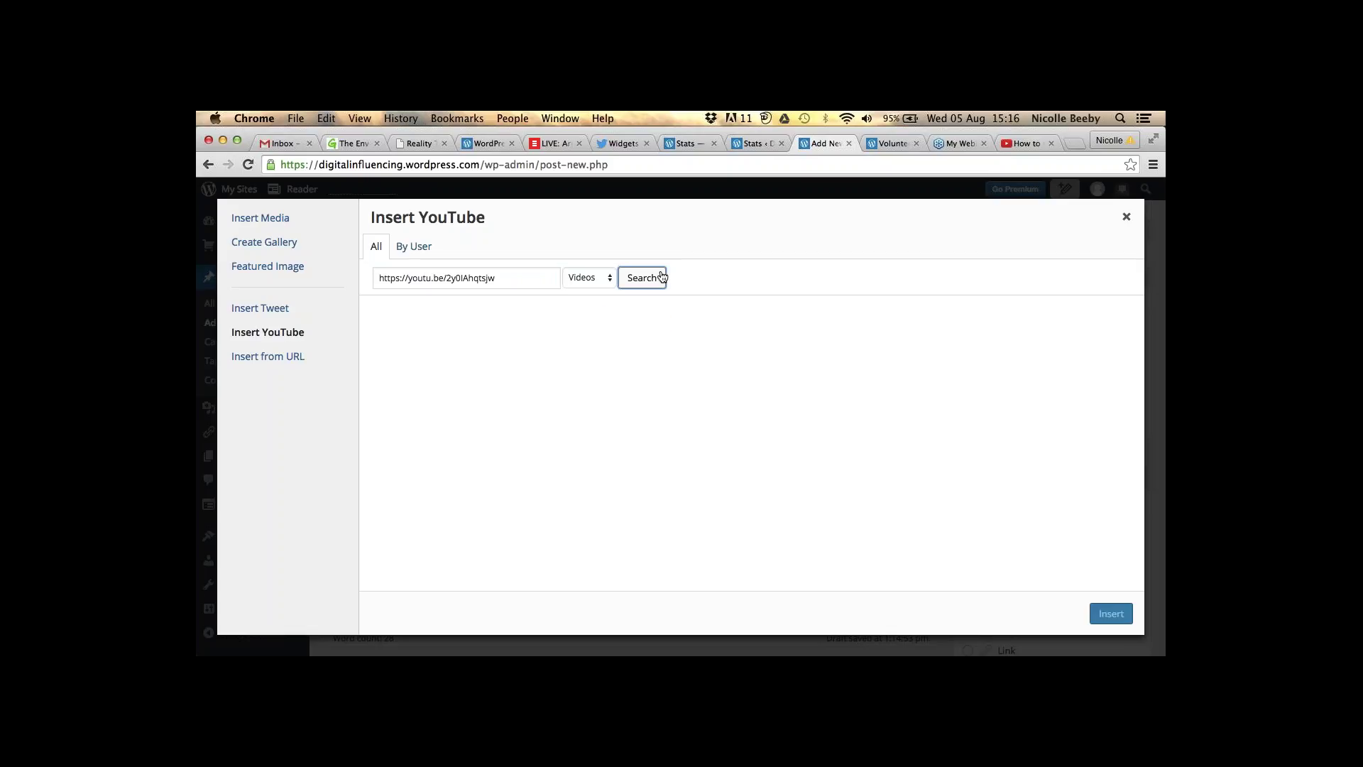
{"action": "left_click", "coordinate": [490, 346]}
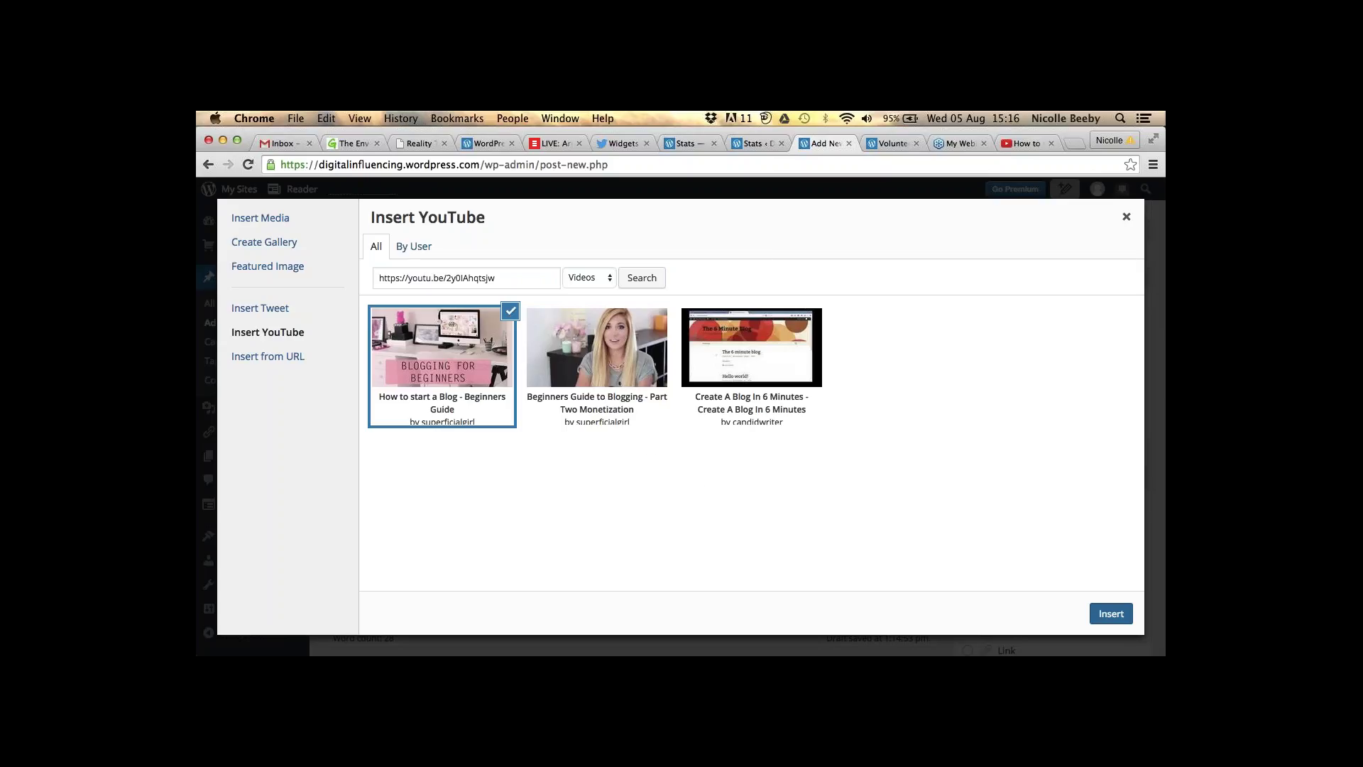
{"action": "left_click", "coordinate": [1111, 613]}
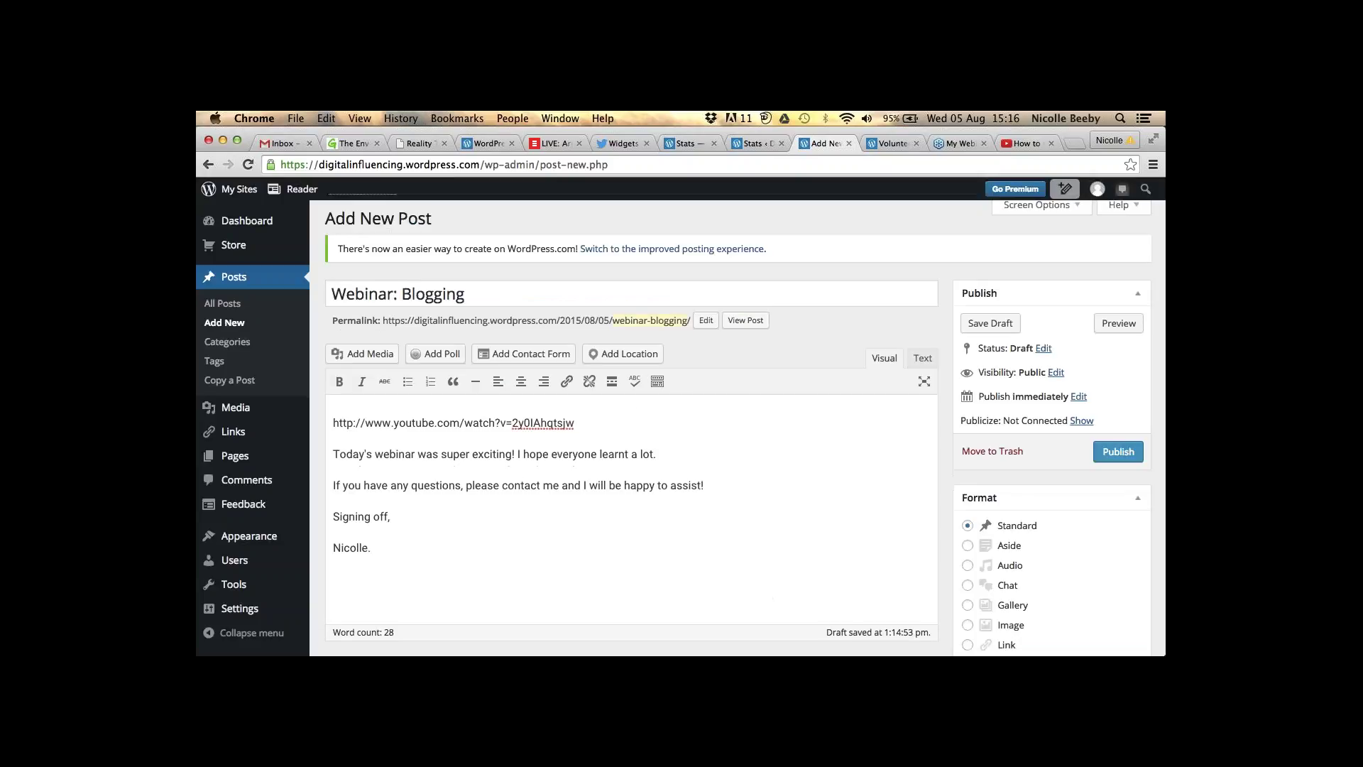
{"action": "scroll", "coordinate": [765, 591], "scroll_direction": "down", "scroll_amount": 2}
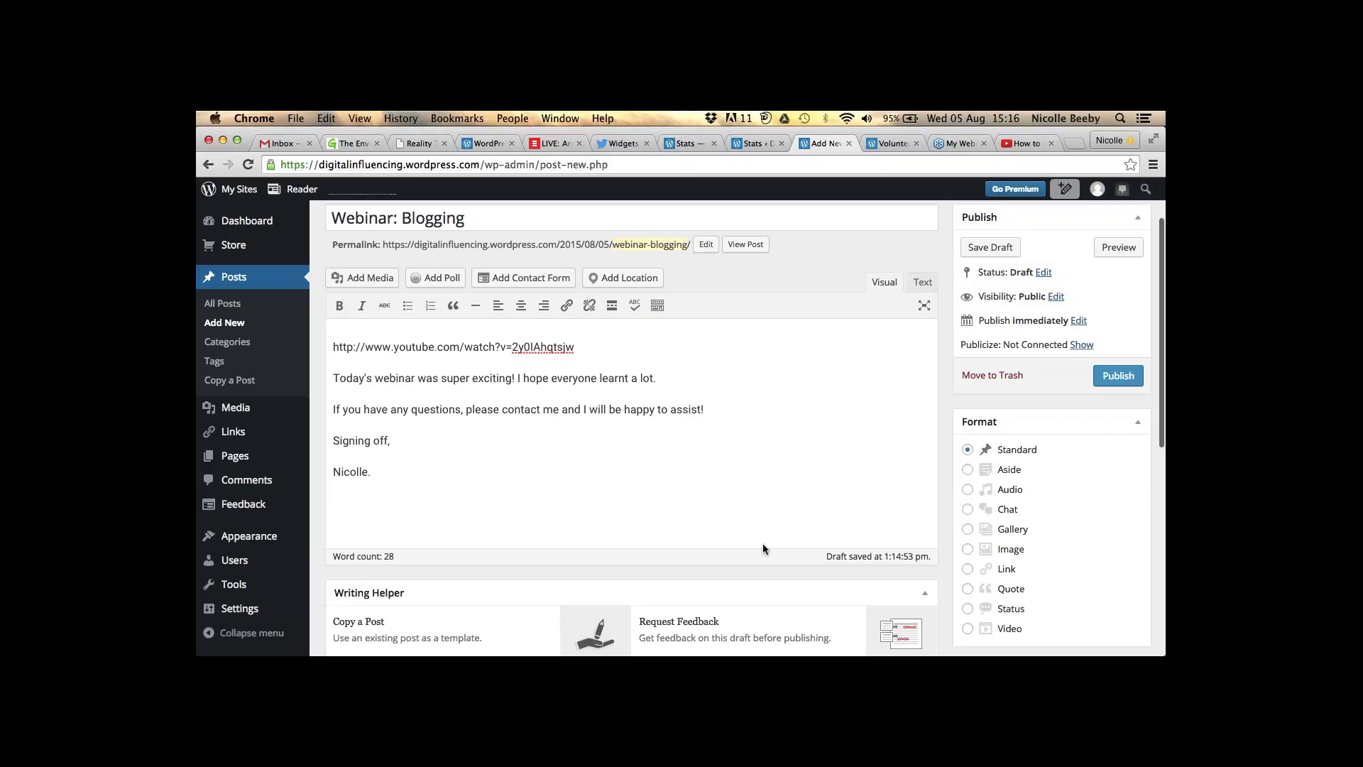
- Publish 'Webinar: Blogging' and review the live post with its video and four tags
{"action": "left_click", "coordinate": [1119, 376]}
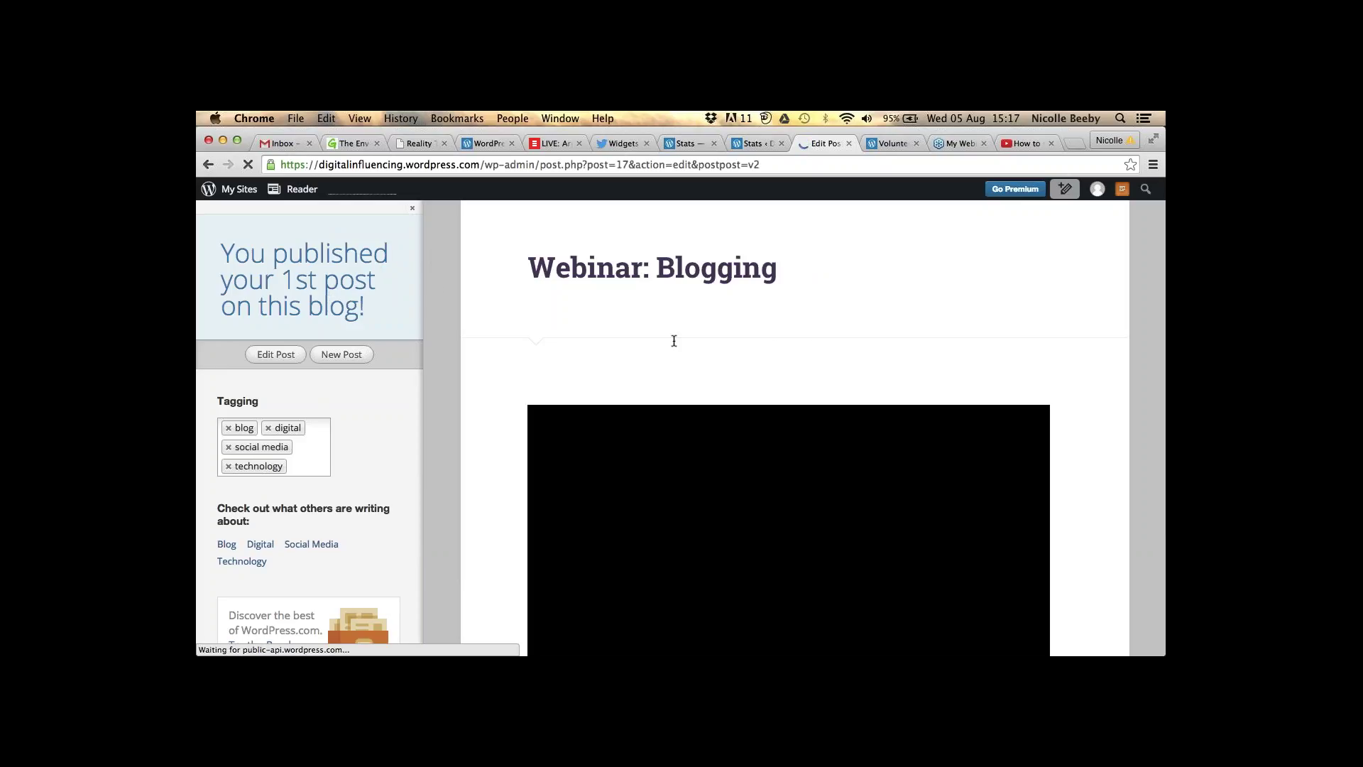
{"action": "scroll", "coordinate": [674, 340], "scroll_direction": "up", "scroll_amount": 4}
{"action": "scroll", "coordinate": [659, 324], "scroll_direction": "down", "scroll_amount": 15}
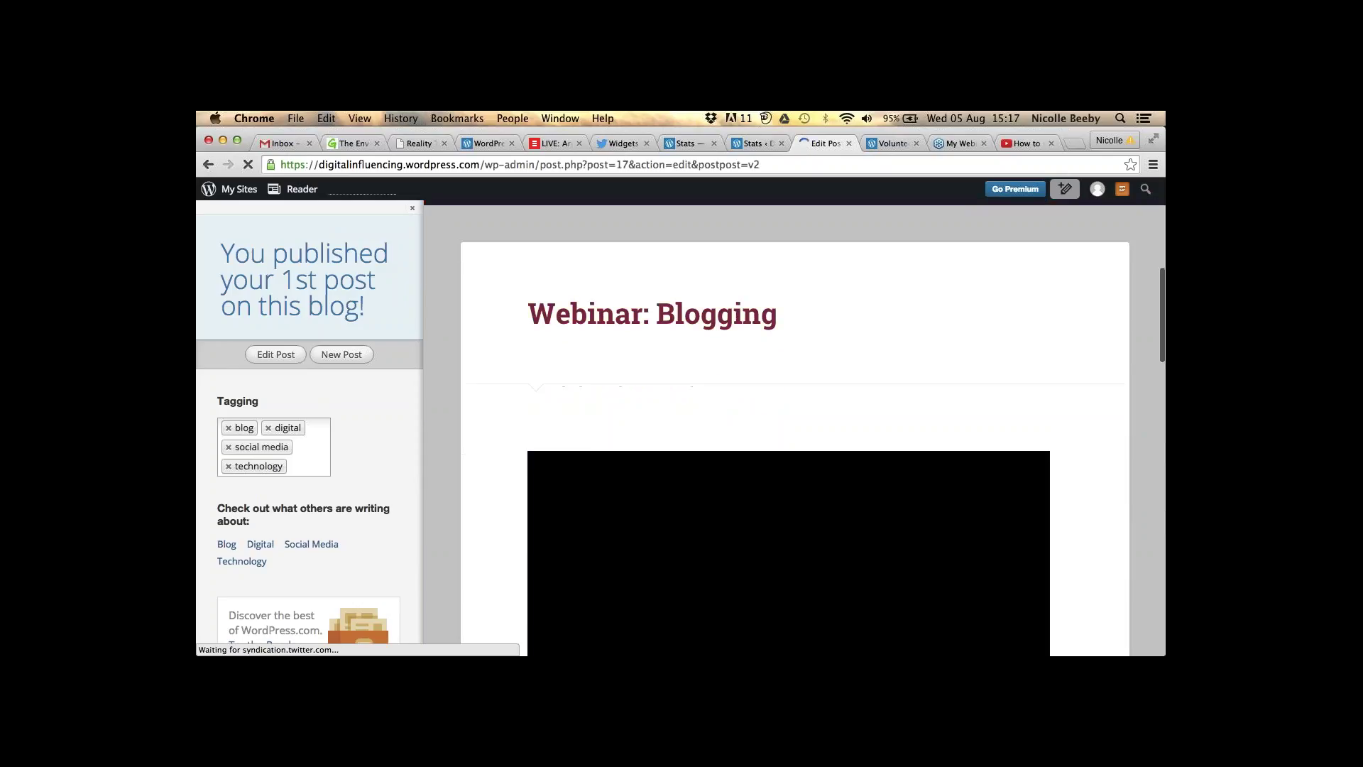
{"action": "scroll", "coordinate": [588, 409], "scroll_direction": "down", "scroll_amount": 6}
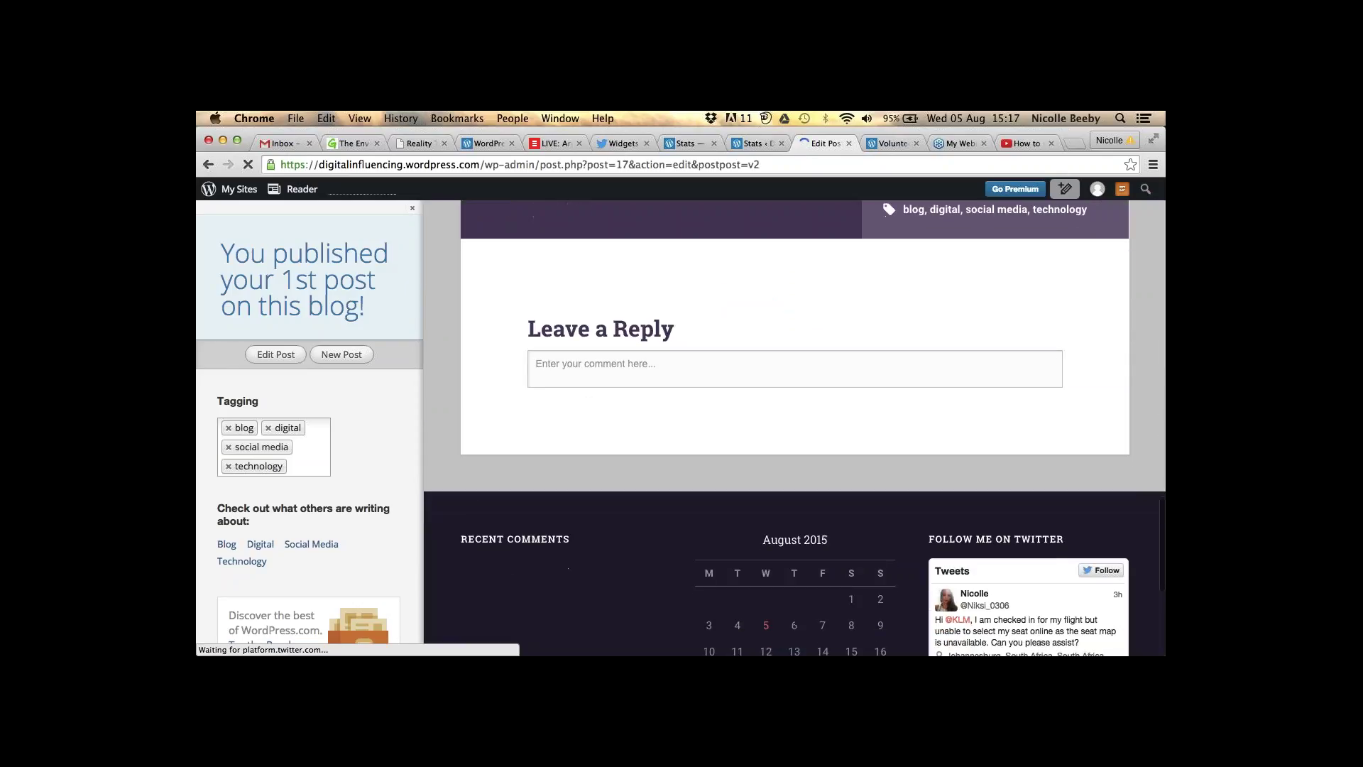
{"action": "scroll", "coordinate": [632, 298], "scroll_direction": "down", "scroll_amount": 1}
{"action": "scroll", "coordinate": [636, 299], "scroll_direction": "up", "scroll_amount": 3}
{"action": "scroll", "coordinate": [637, 319], "scroll_direction": "up", "scroll_amount": 1}
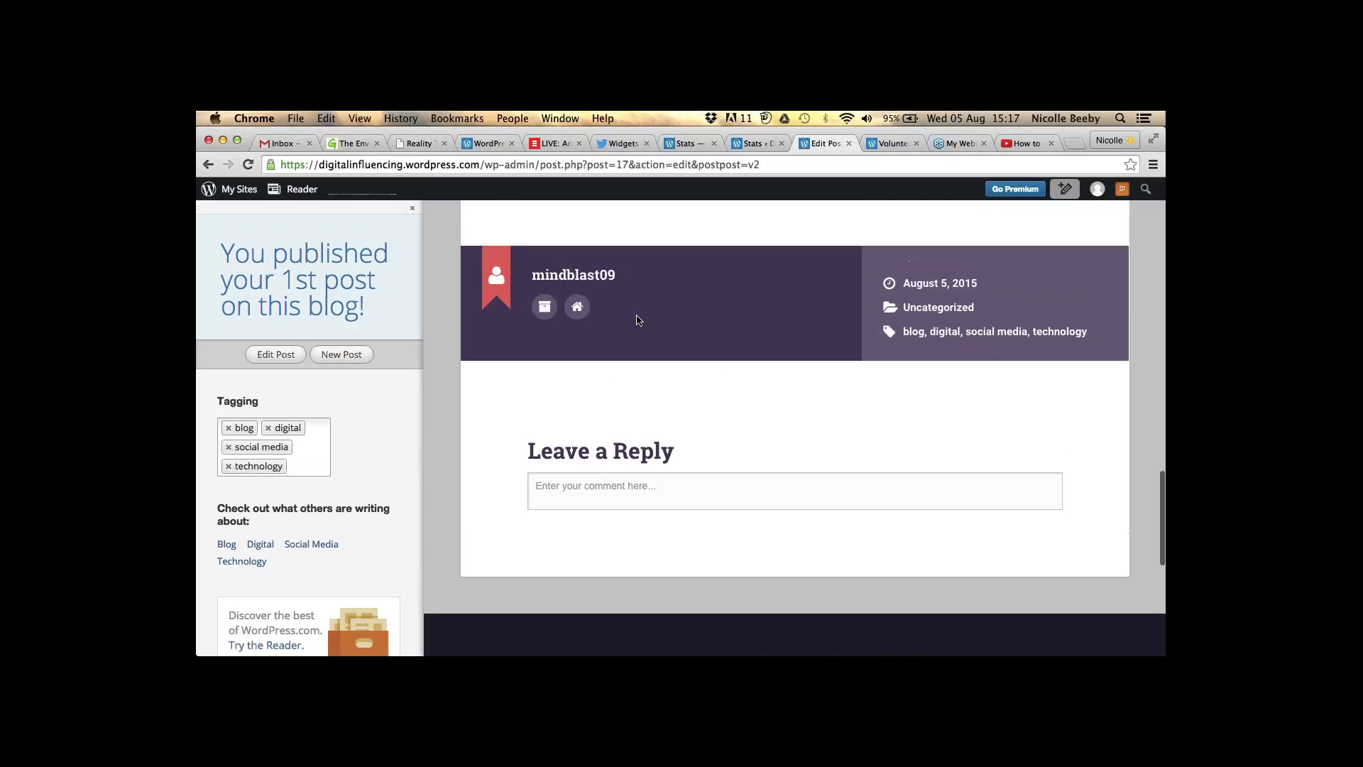
{"action": "scroll", "coordinate": [637, 320], "scroll_direction": "down", "scroll_amount": 1}
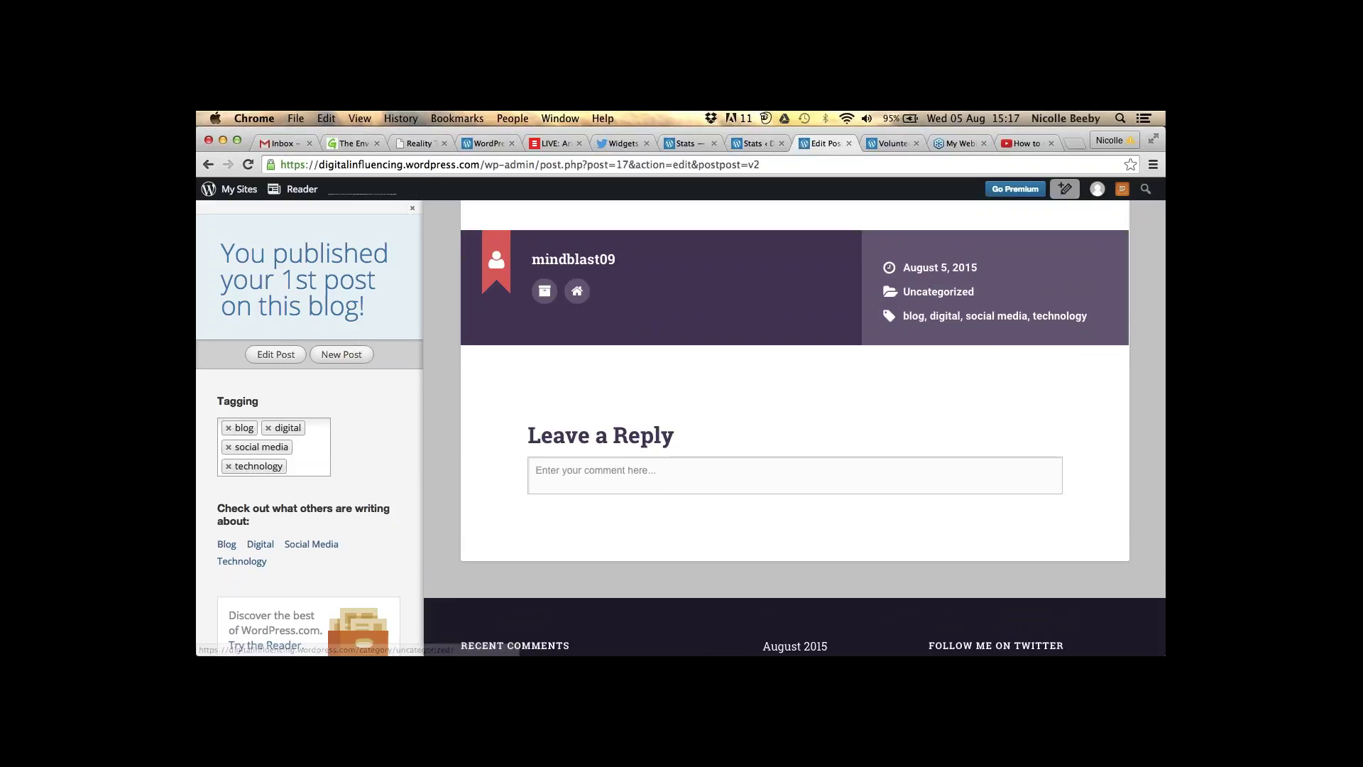
{"action": "scroll", "coordinate": [795, 428], "scroll_direction": "up", "scroll_amount": 1}
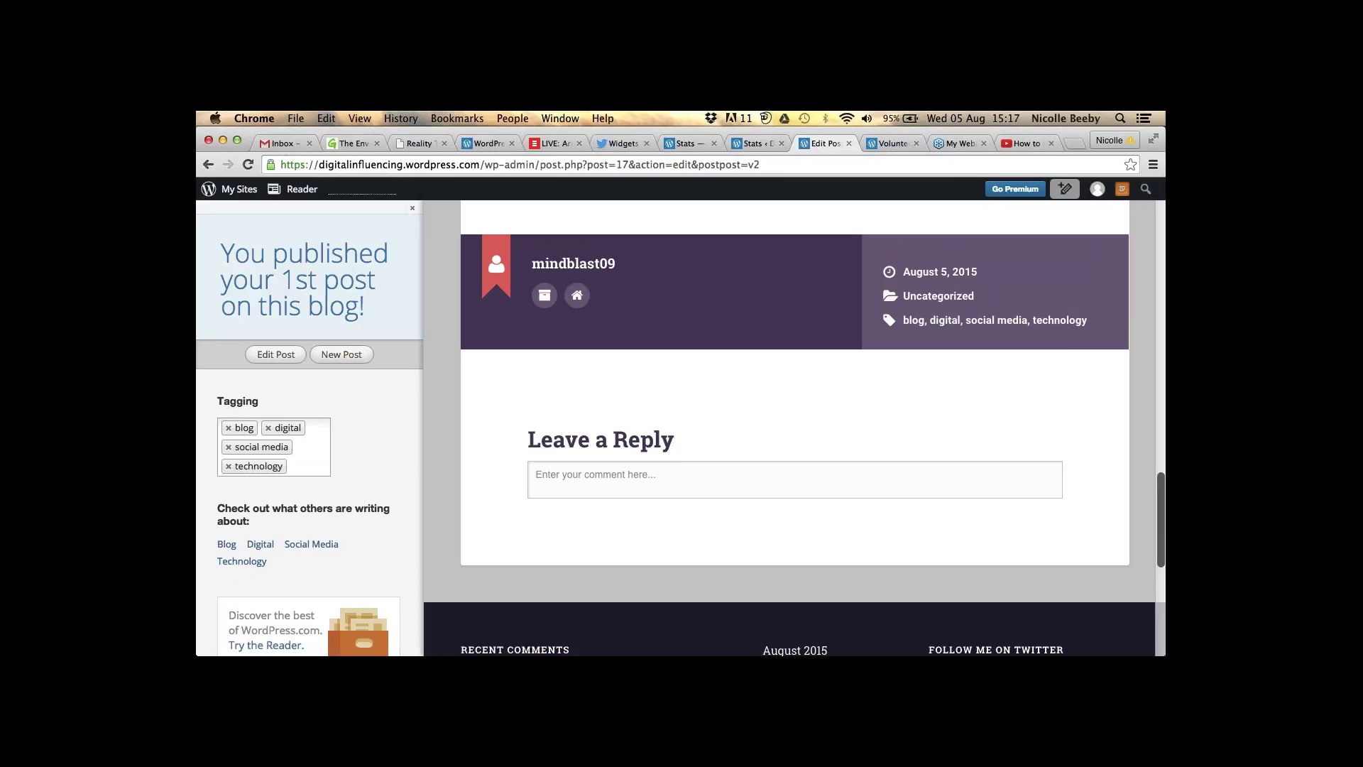
{"action": "scroll", "coordinate": [639, 645], "scroll_direction": "up", "scroll_amount": 10}
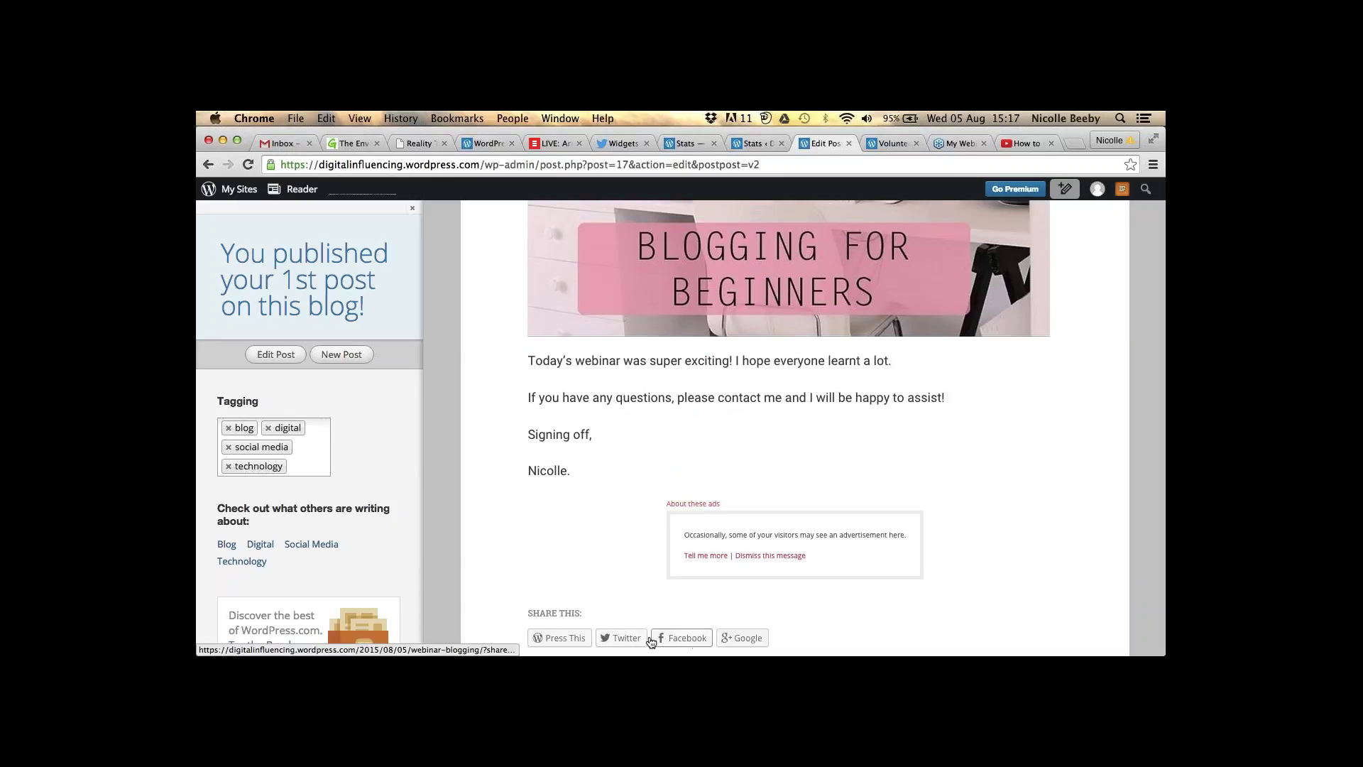
- Tweet a link to the published post, close the confirmation, and reload the post page
{"action": "left_click", "coordinate": [644, 639]}
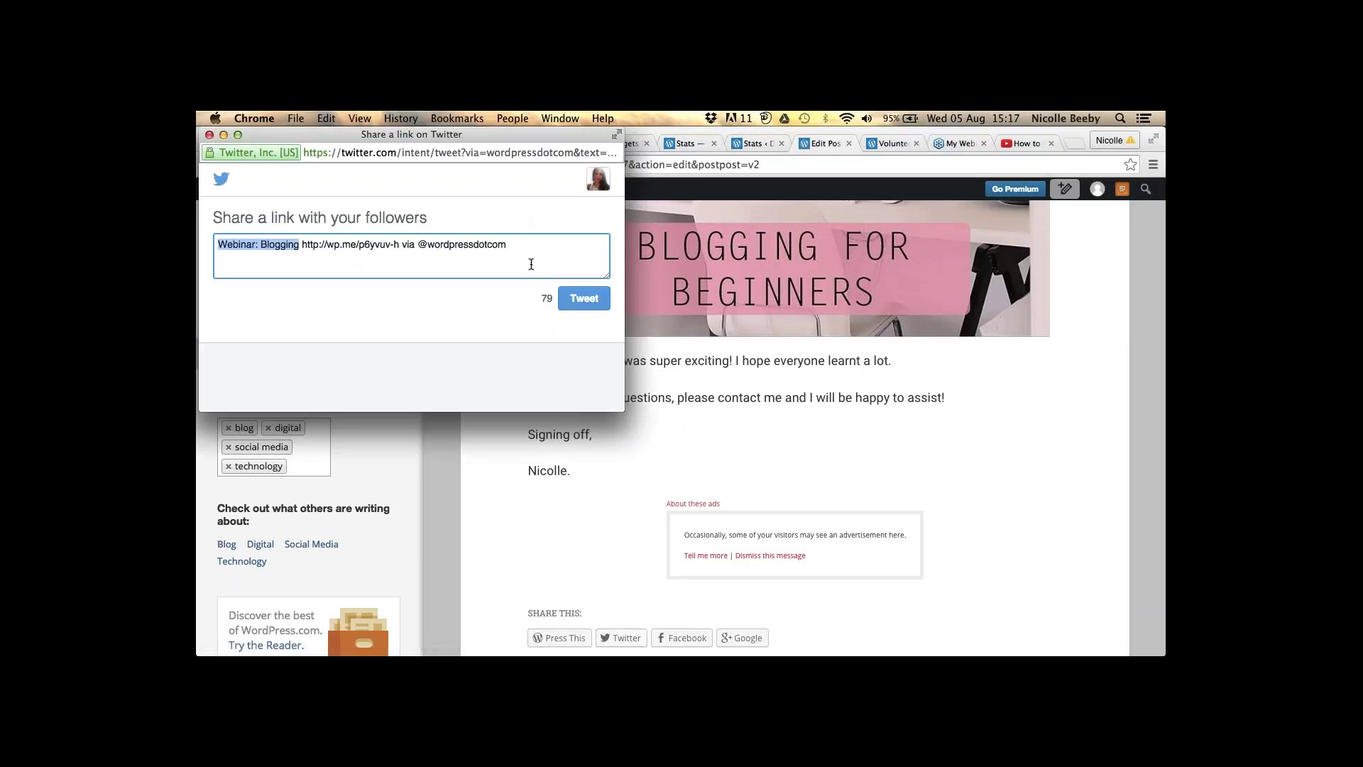
{"action": "left_click", "coordinate": [596, 304]}
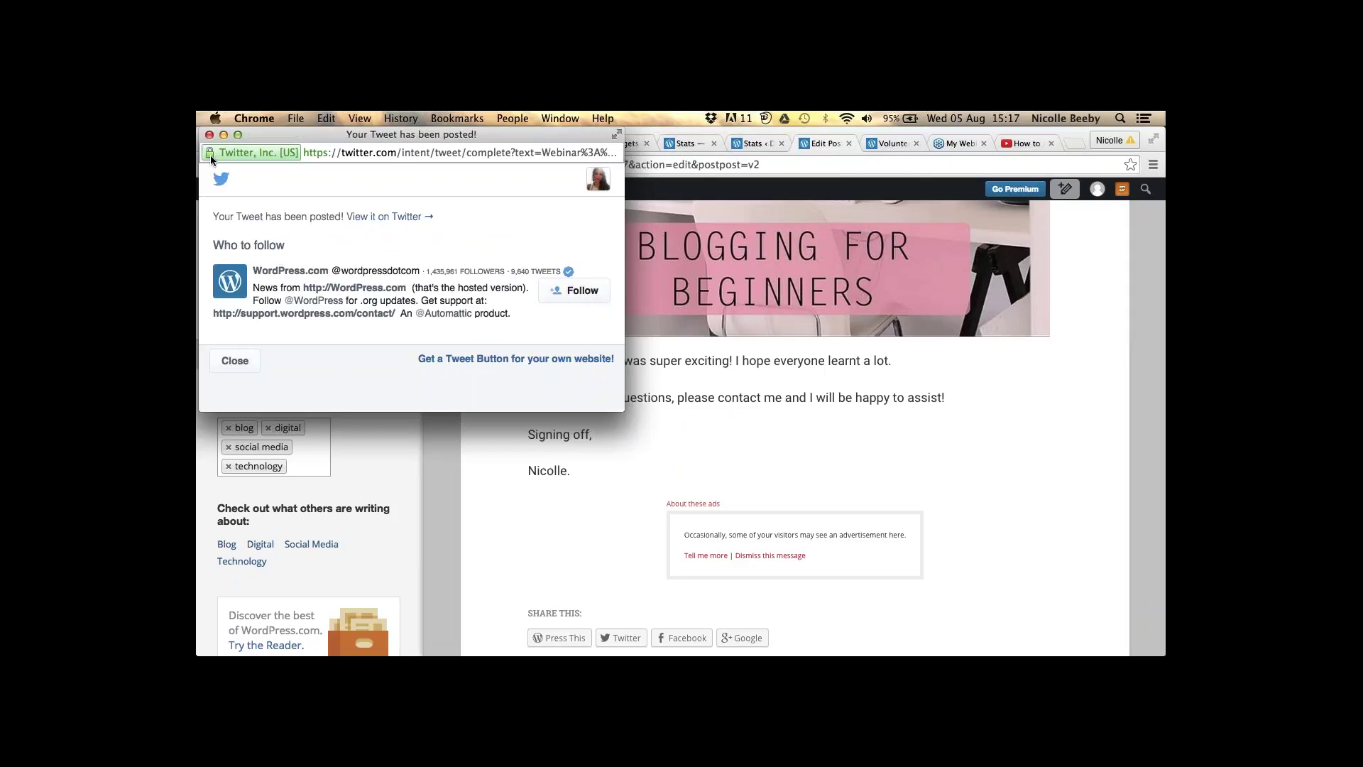
{"action": "left_click", "coordinate": [235, 360]}
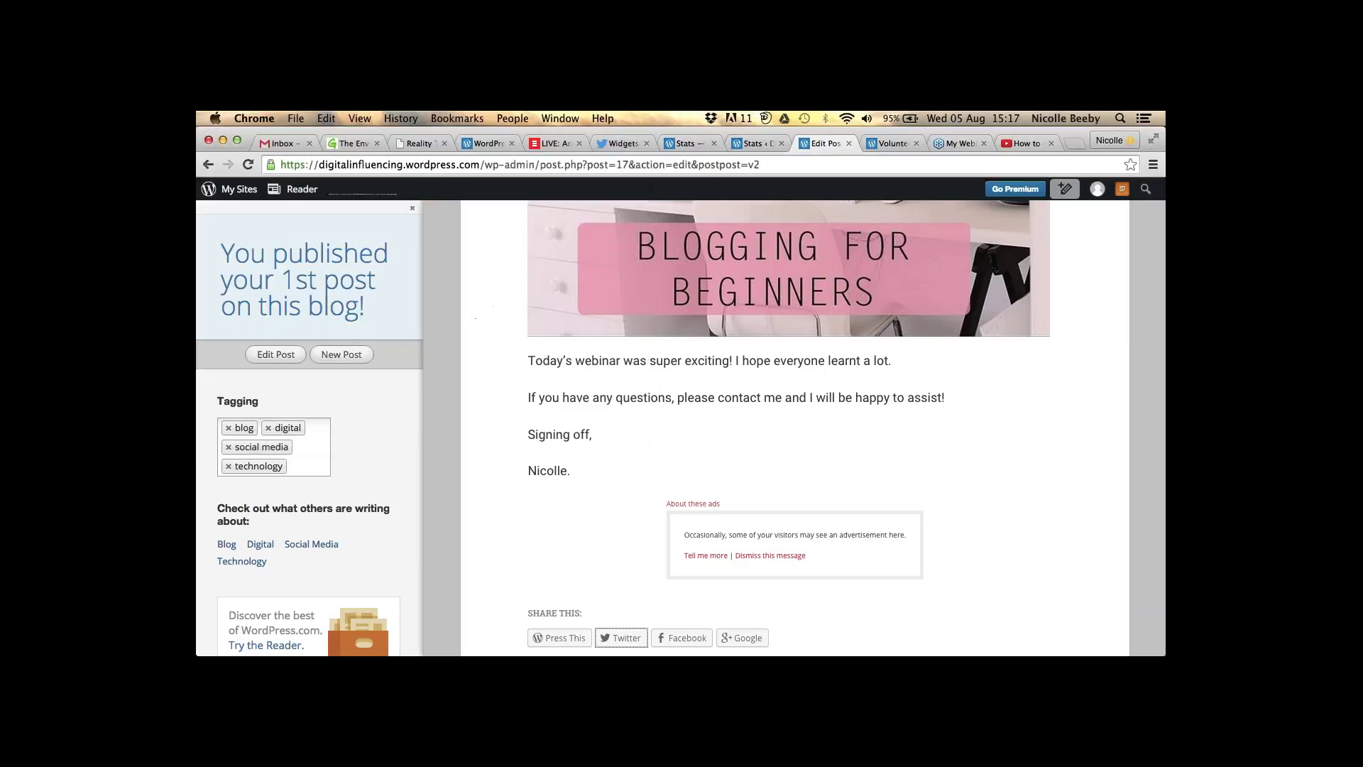
{"action": "left_click", "coordinate": [248, 164]}
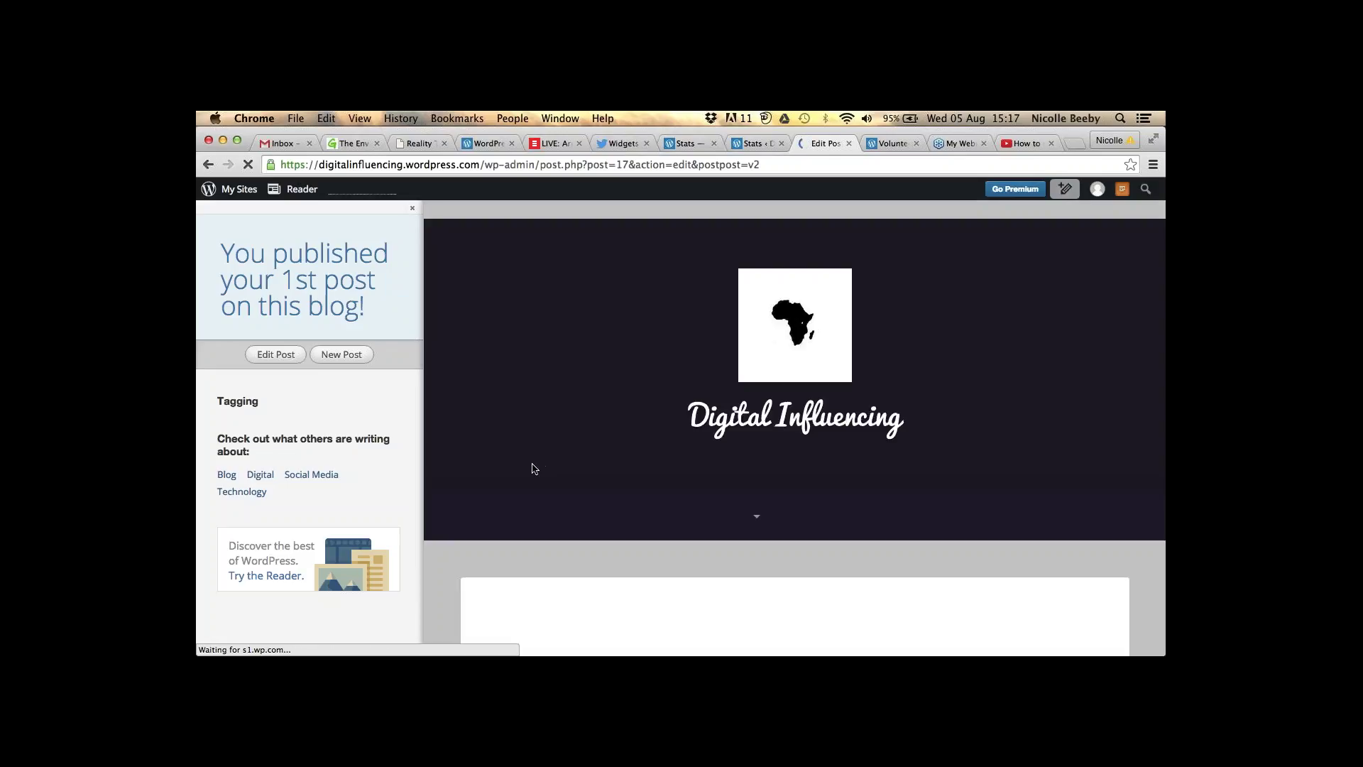
- Scroll through the published Webinar: Blogging post, then open the live homepage via My Sites
{"action": "scroll", "coordinate": [603, 341], "scroll_direction": "down", "scroll_amount": 10}
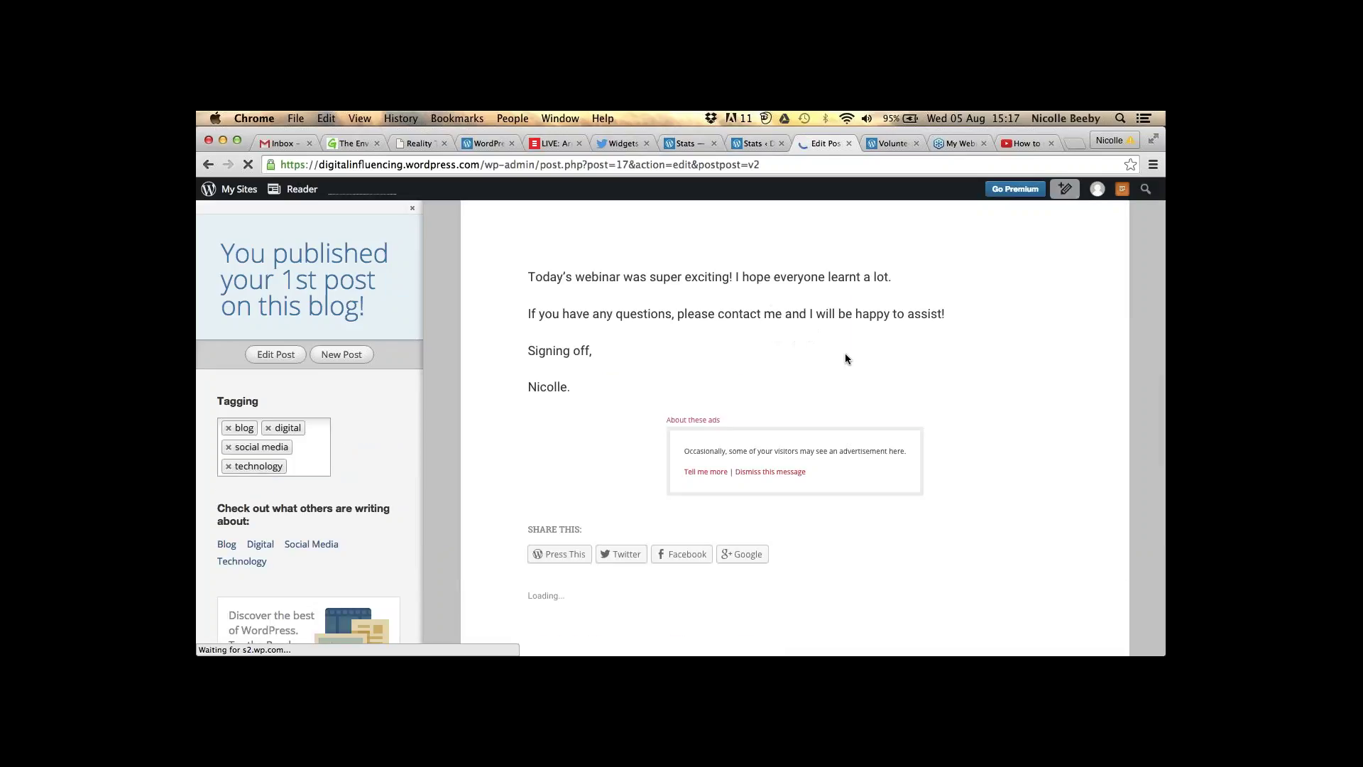
{"action": "scroll", "coordinate": [843, 301], "scroll_direction": "down", "scroll_amount": 5}
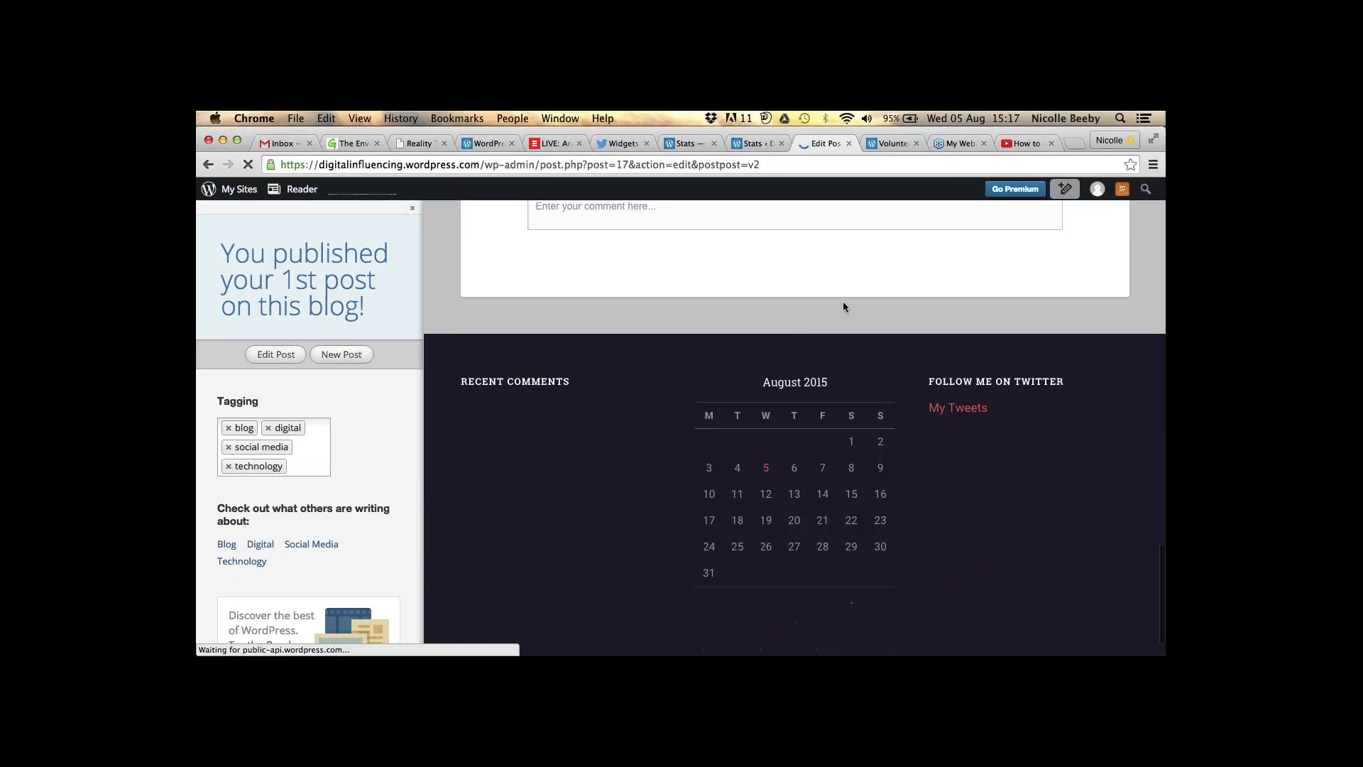
{"action": "scroll", "coordinate": [713, 473], "scroll_direction": "down", "scroll_amount": 15}
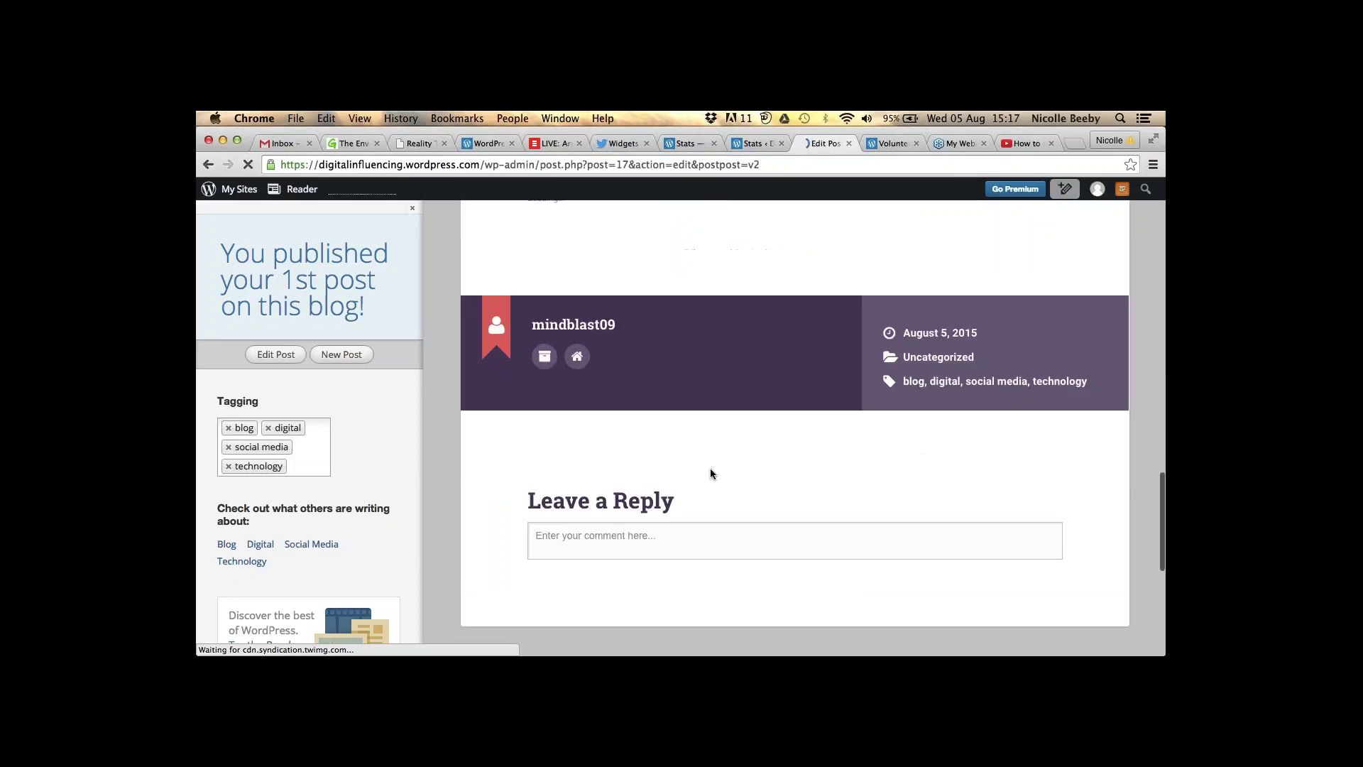
{"action": "scroll", "coordinate": [958, 437], "scroll_direction": "down", "scroll_amount": 2}
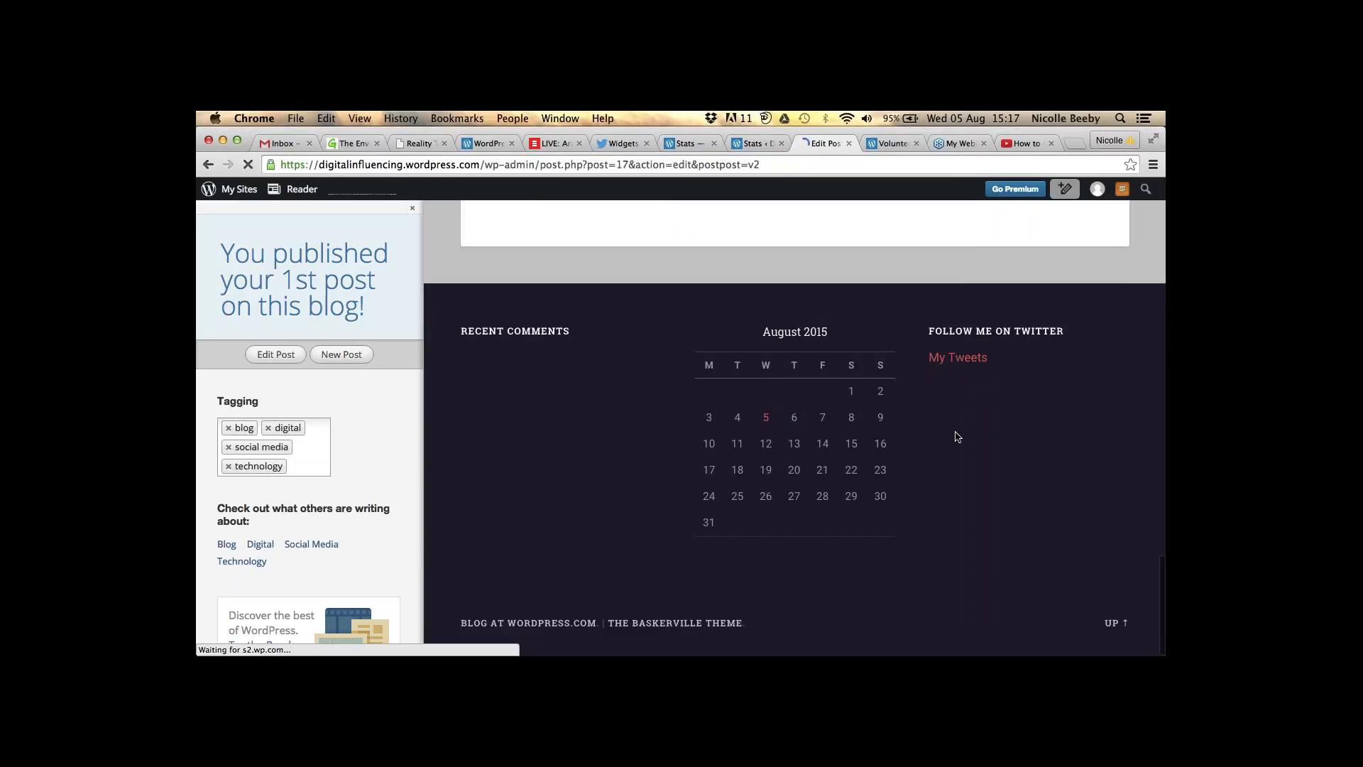
{"action": "scroll", "coordinate": [761, 318], "scroll_direction": "up", "scroll_amount": 4}
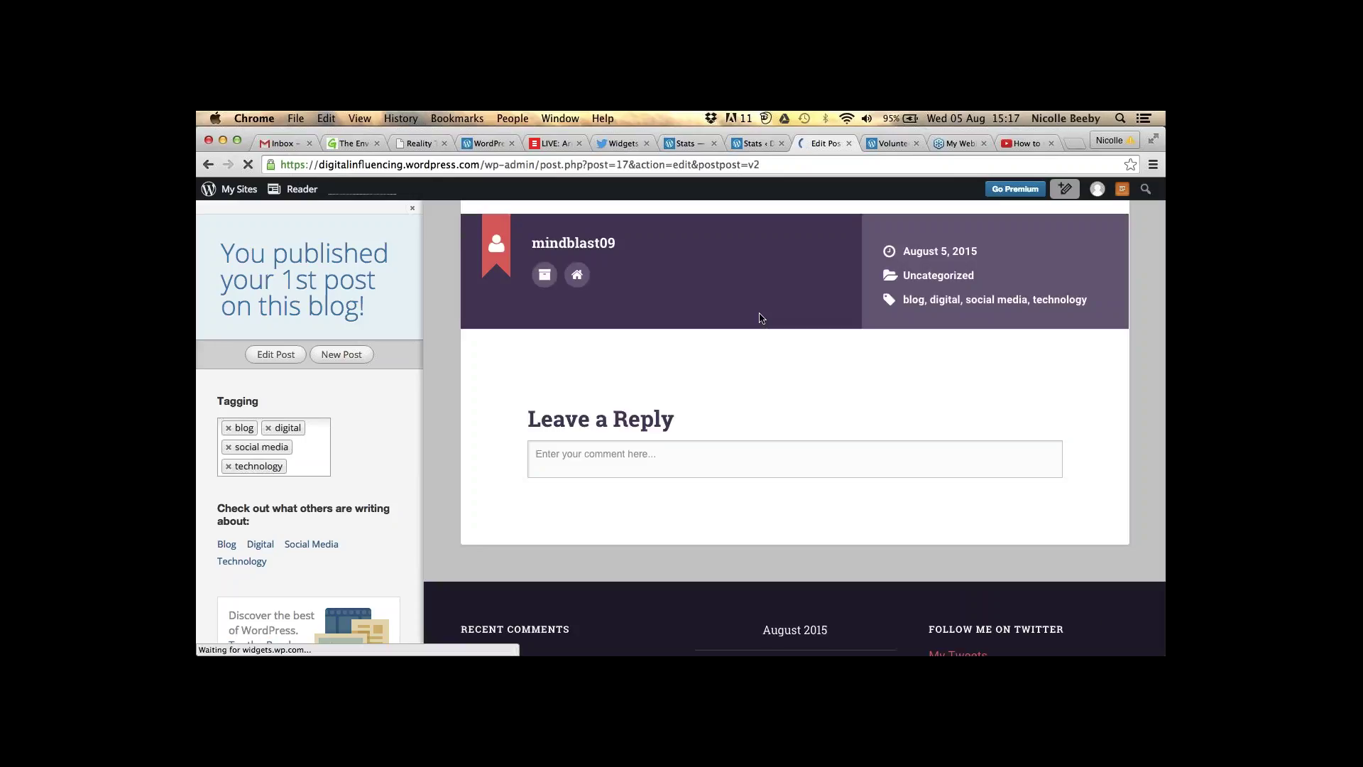
{"action": "scroll", "coordinate": [761, 318], "scroll_direction": "up", "scroll_amount": 20}
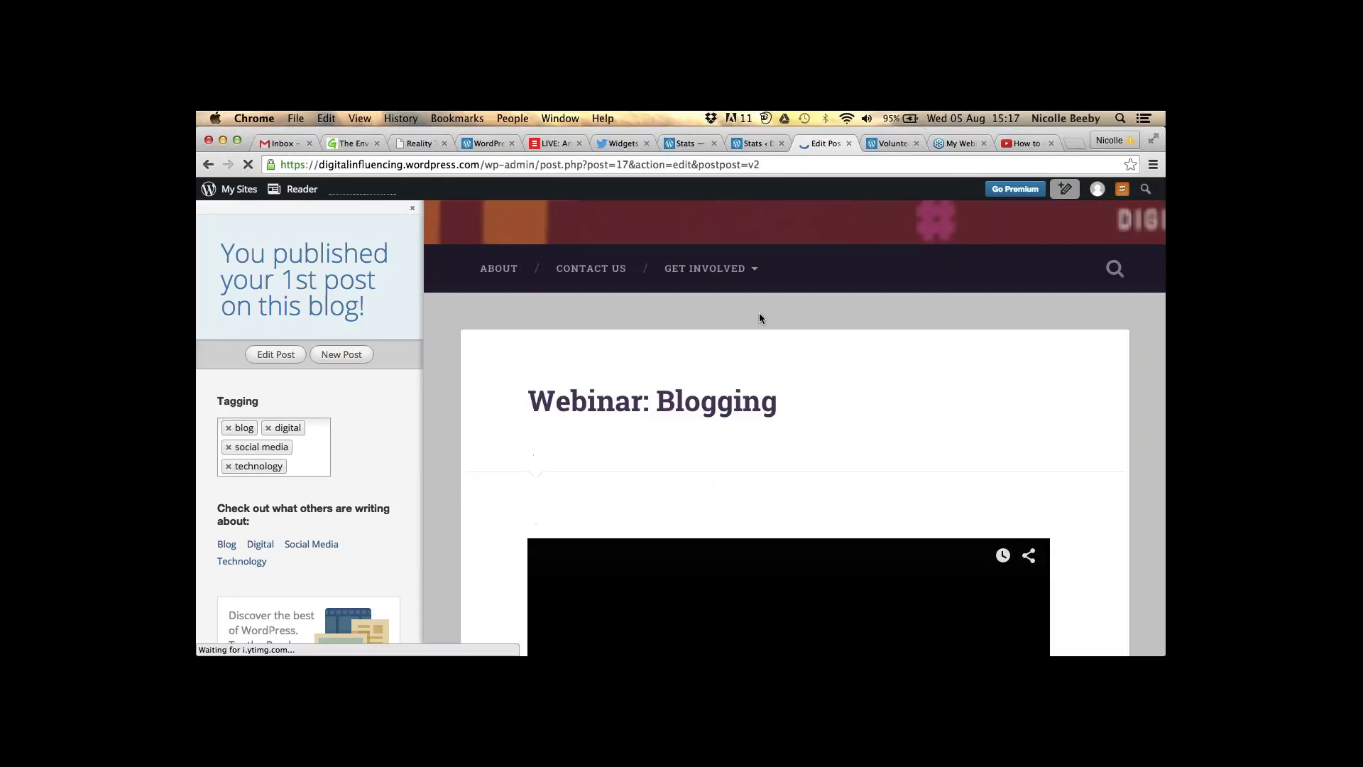
{"action": "scroll", "coordinate": [759, 318], "scroll_direction": "up", "scroll_amount": 5}
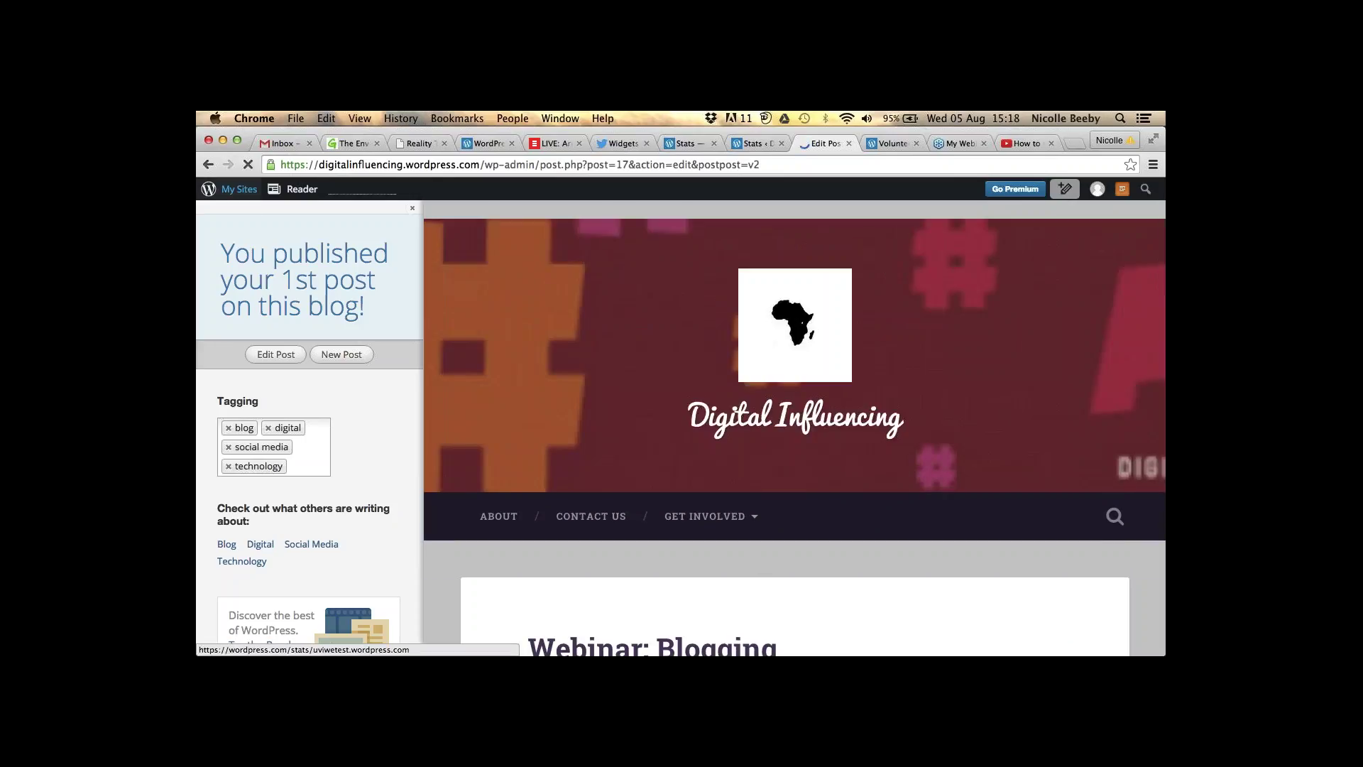
{"action": "left_click", "coordinate": [239, 189]}
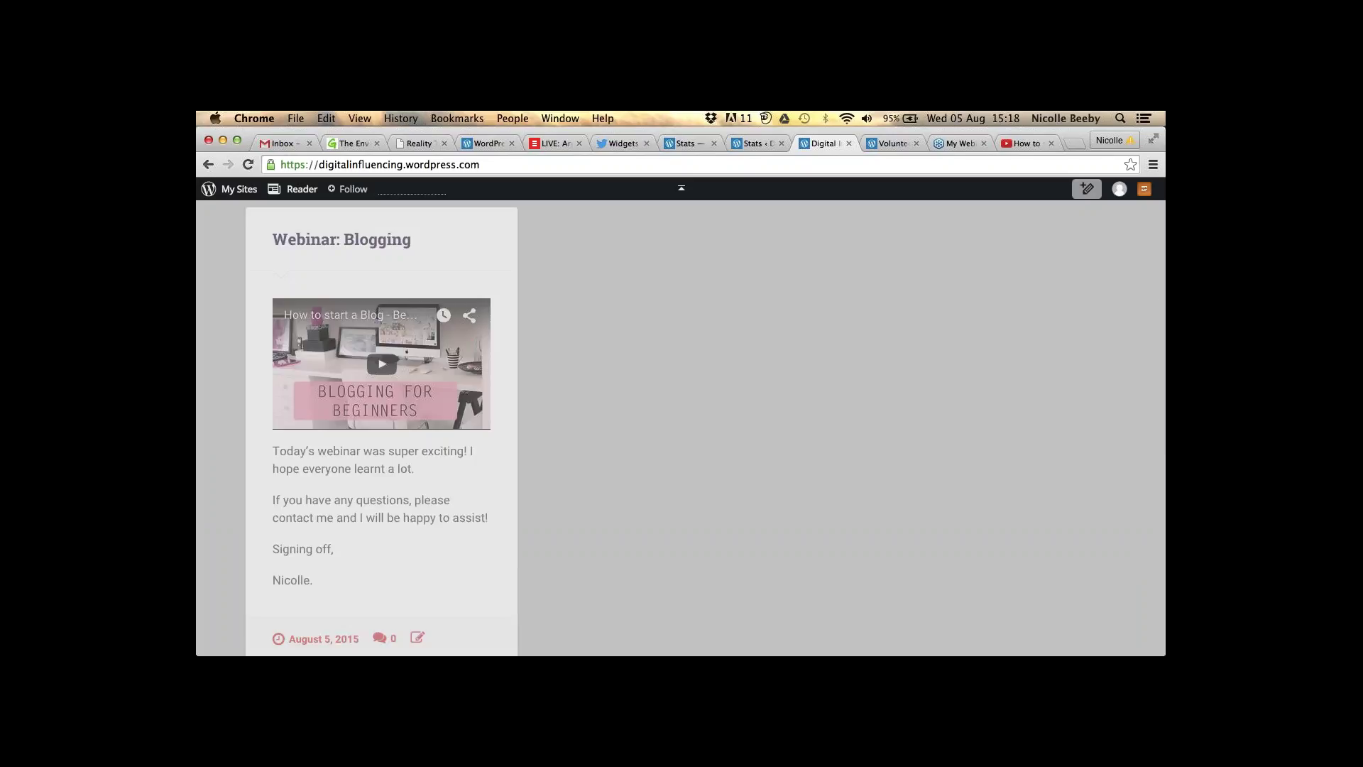
{"action": "scroll", "coordinate": [498, 418], "scroll_direction": "up", "scroll_amount": 1}
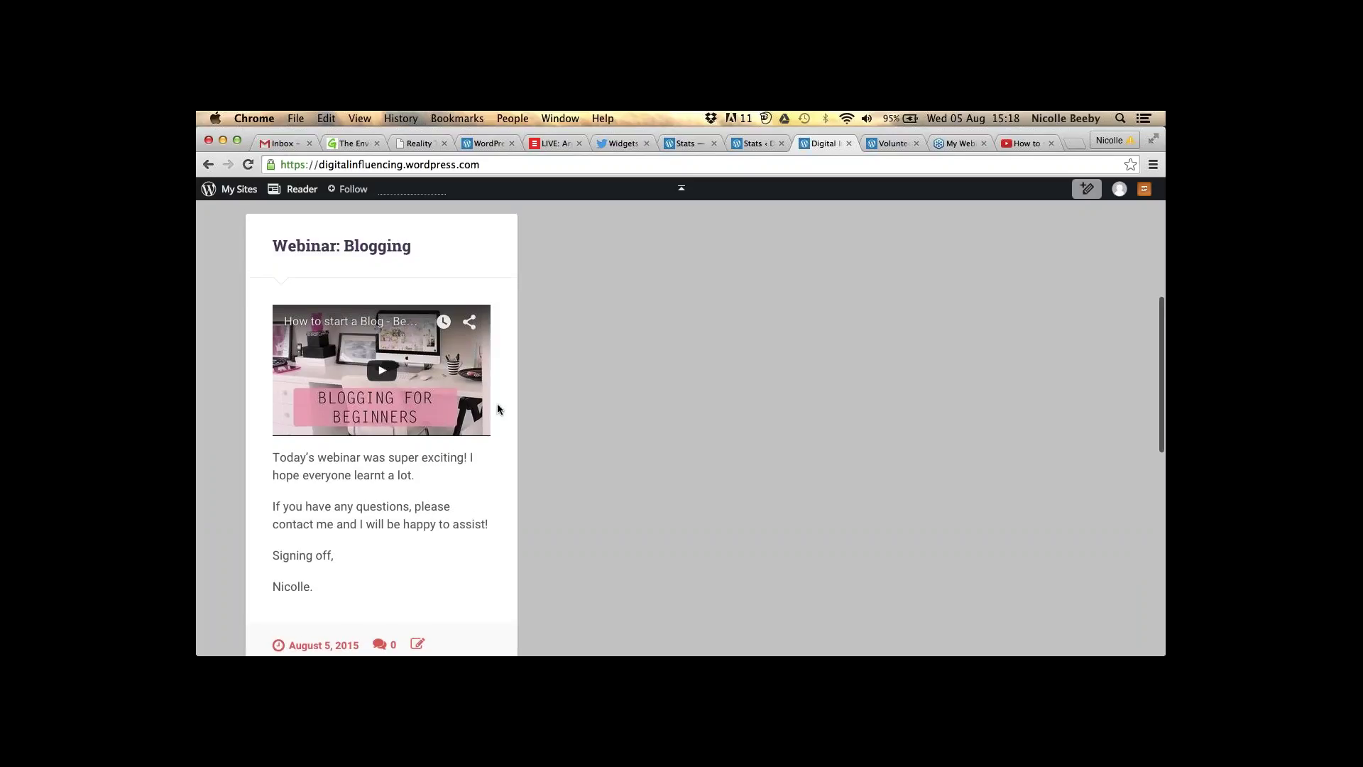
{"action": "scroll", "coordinate": [498, 409], "scroll_direction": "down", "scroll_amount": 5}
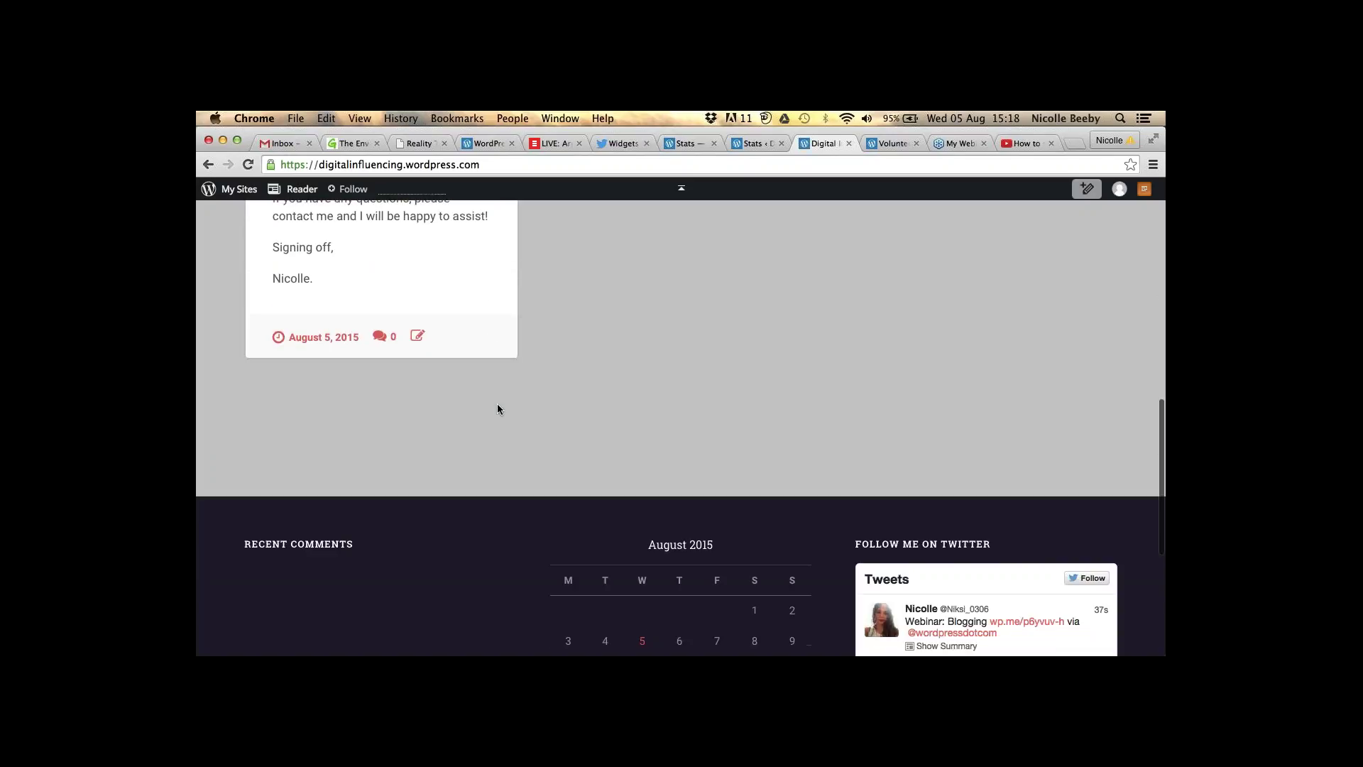
{"action": "scroll", "coordinate": [497, 409], "scroll_direction": "down", "scroll_amount": 2}
{"action": "scroll", "coordinate": [497, 406], "scroll_direction": "down", "scroll_amount": 2}
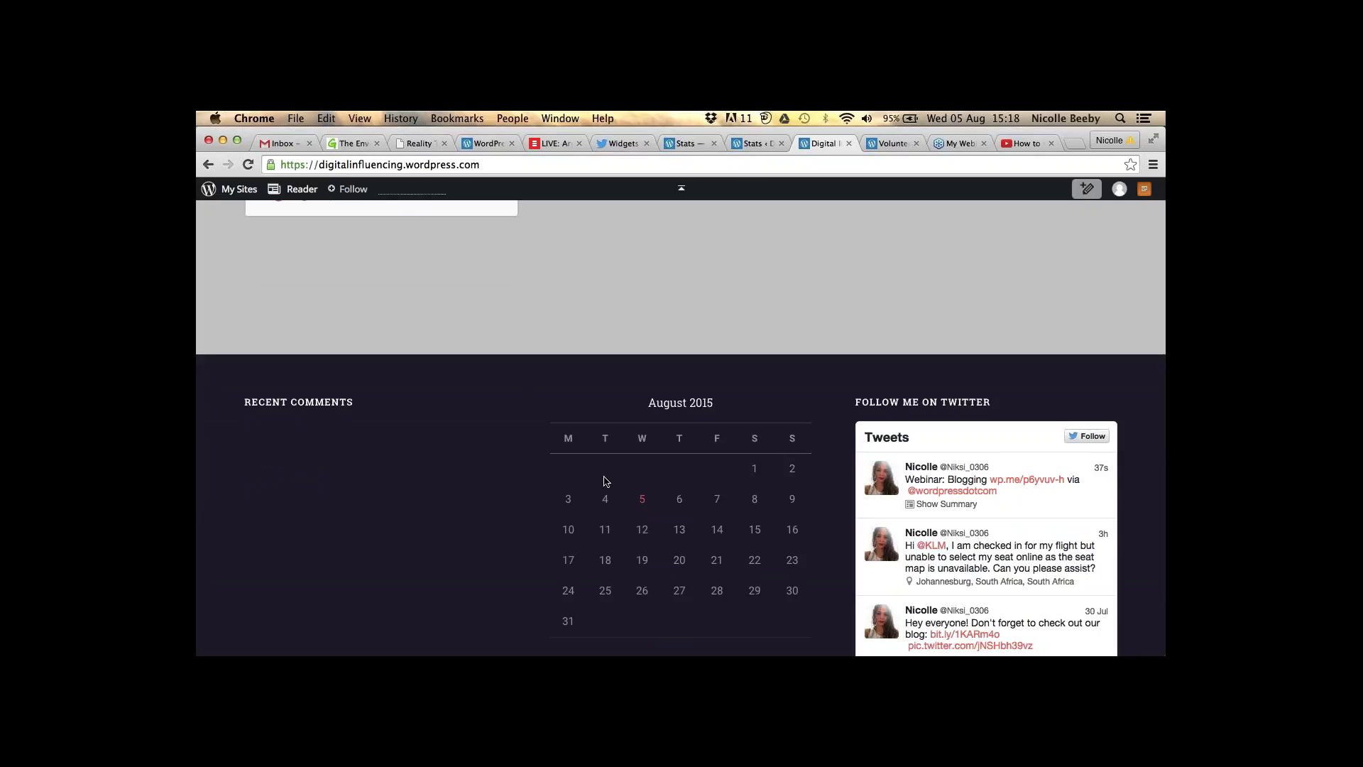
{"action": "scroll", "coordinate": [606, 481], "scroll_direction": "up", "scroll_amount": 15}
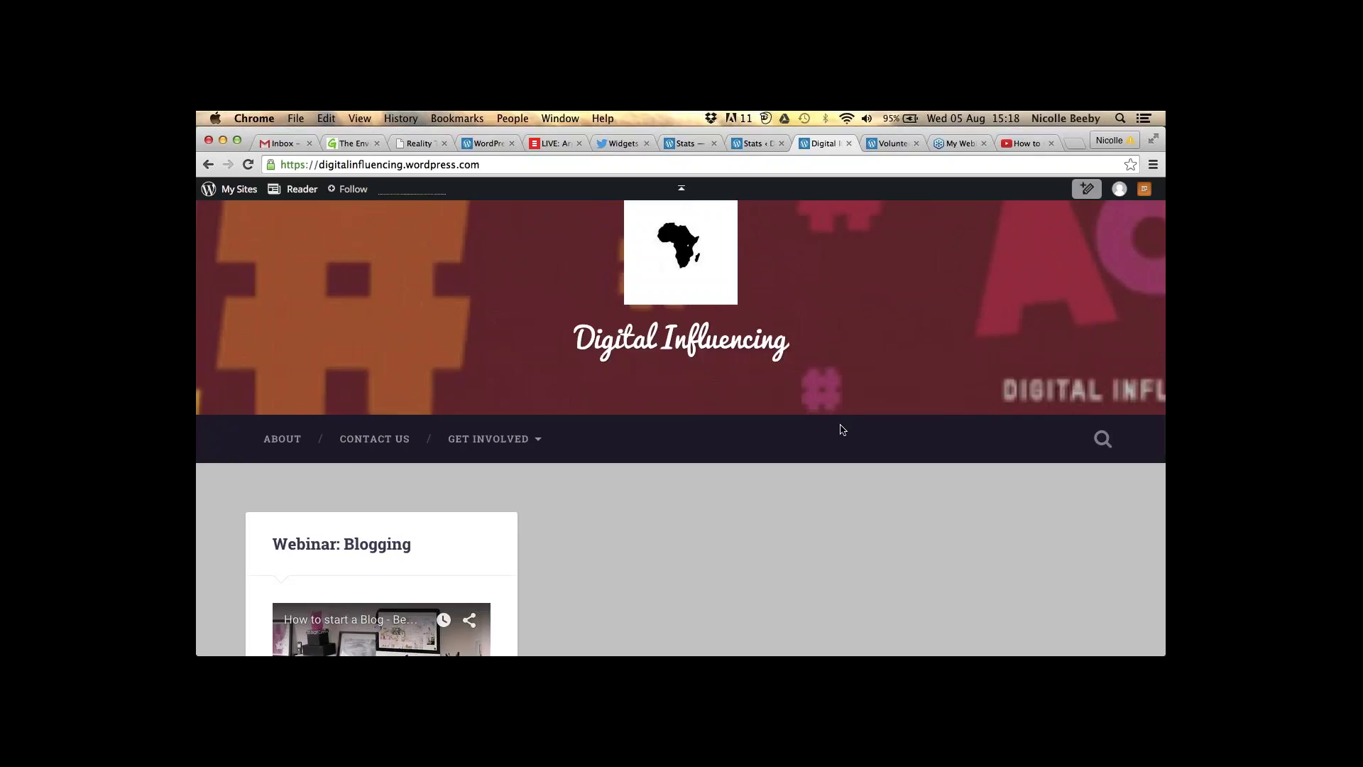
{"action": "scroll", "coordinate": [842, 430], "scroll_direction": "up", "scroll_amount": 2}
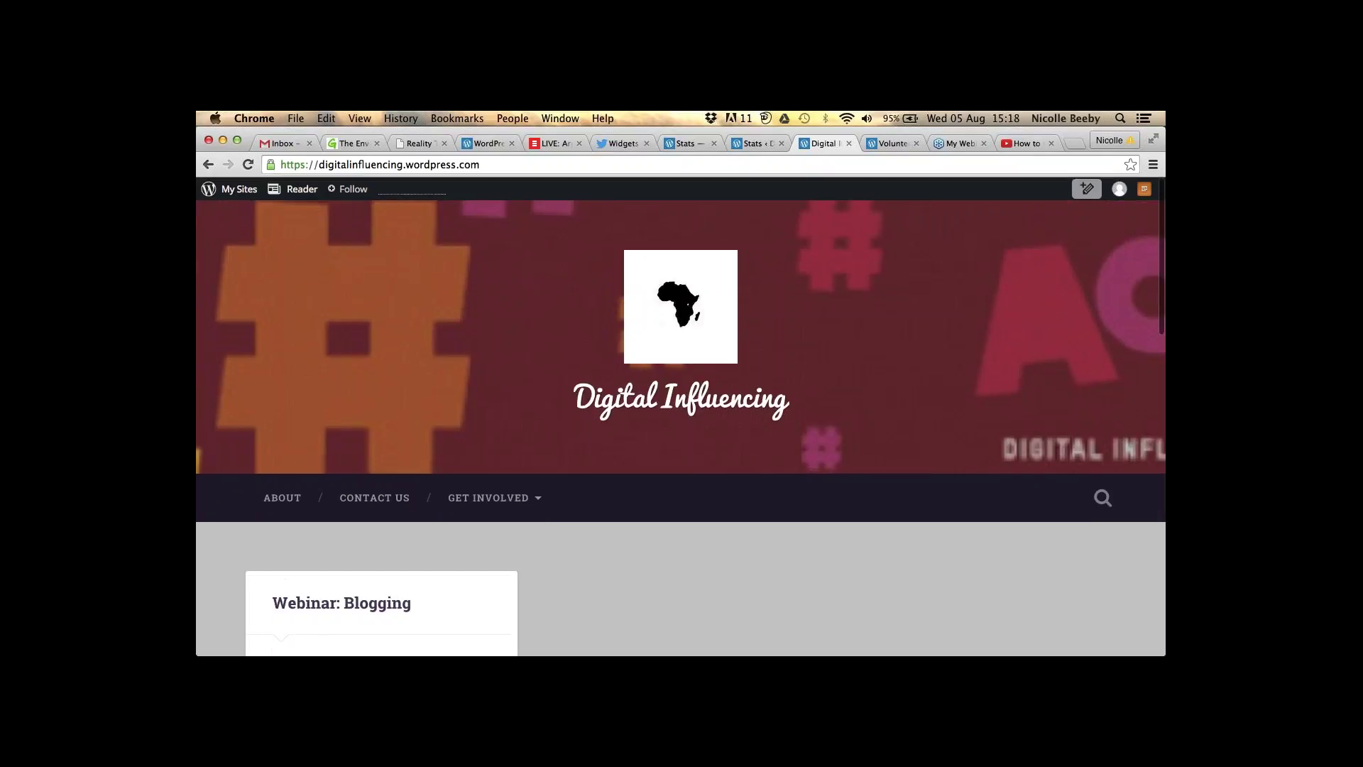
{"action": "scroll", "coordinate": [680, 426], "scroll_direction": "down", "scroll_amount": 1}
{"action": "scroll", "coordinate": [680, 426], "scroll_direction": "down", "scroll_amount": 5}
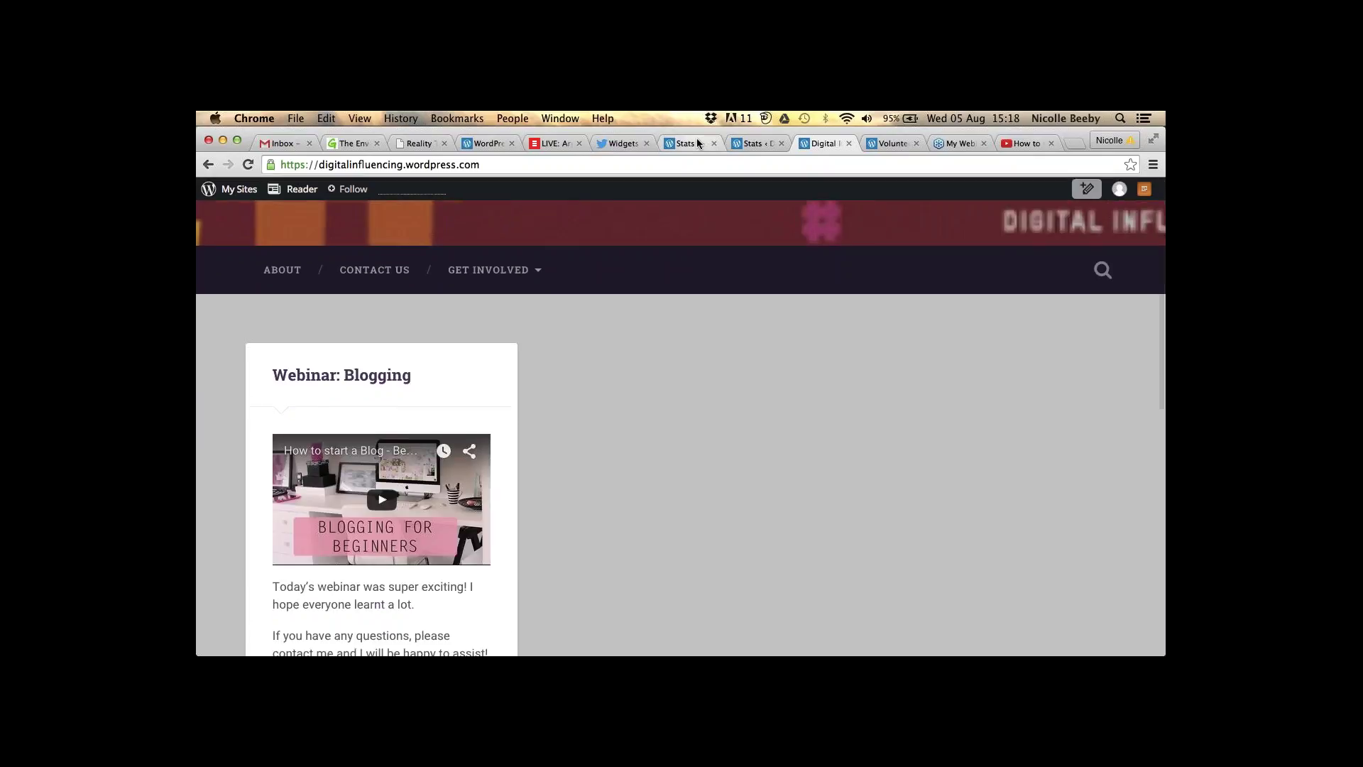
{"action": "left_click", "coordinate": [698, 144]}
- Go from the Stats view's Blog Posts list into WP Admin's Posts list
{"action": "left_click", "coordinate": [747, 145]}
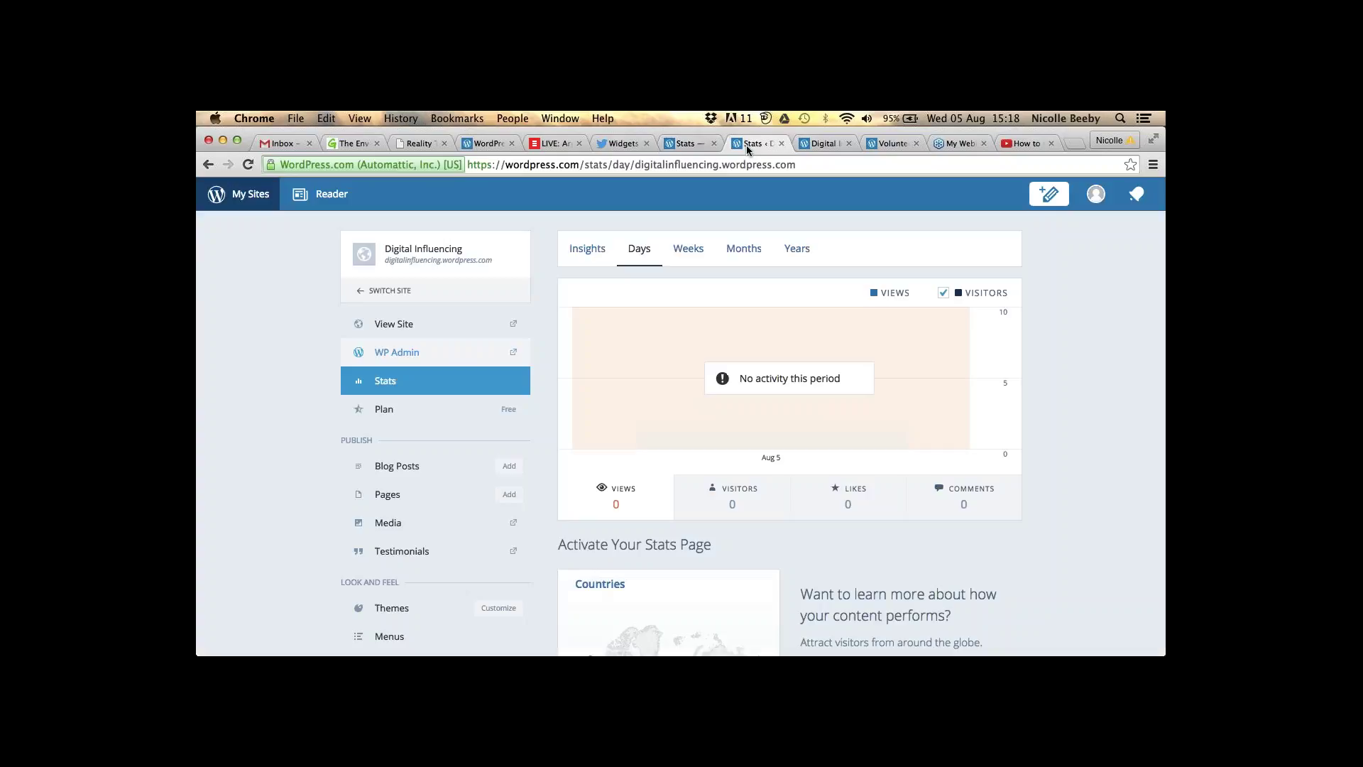
{"action": "left_click", "coordinate": [442, 475]}
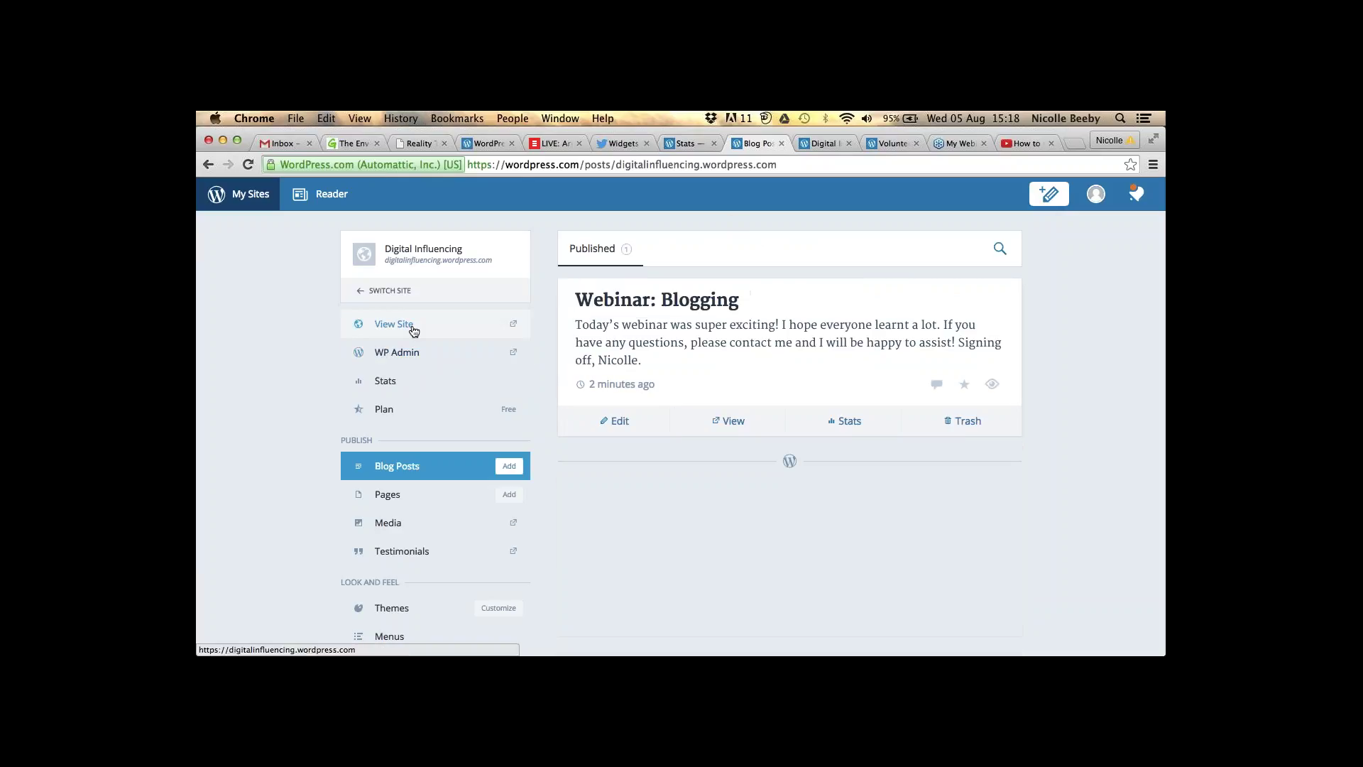
{"action": "left_click", "coordinate": [410, 353]}
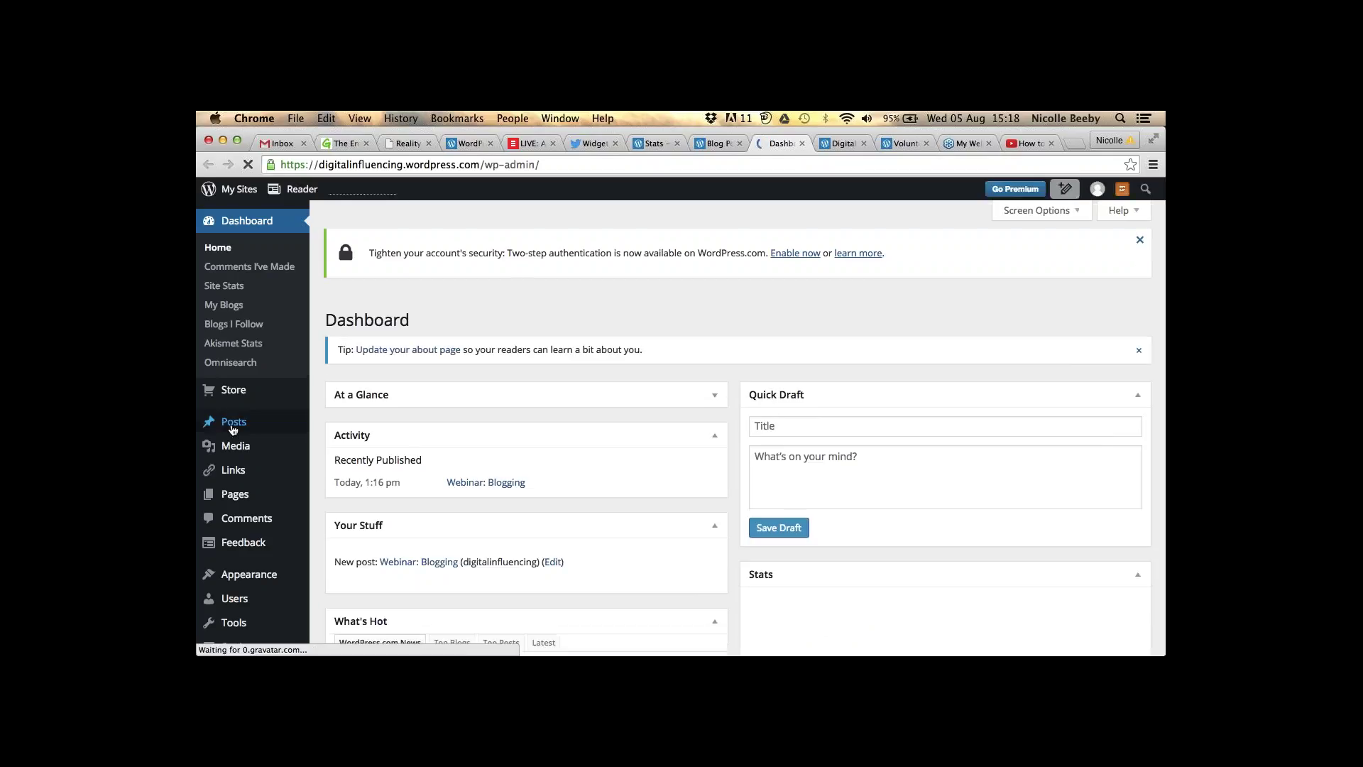
{"action": "mouse_move", "coordinate": [232, 427]}
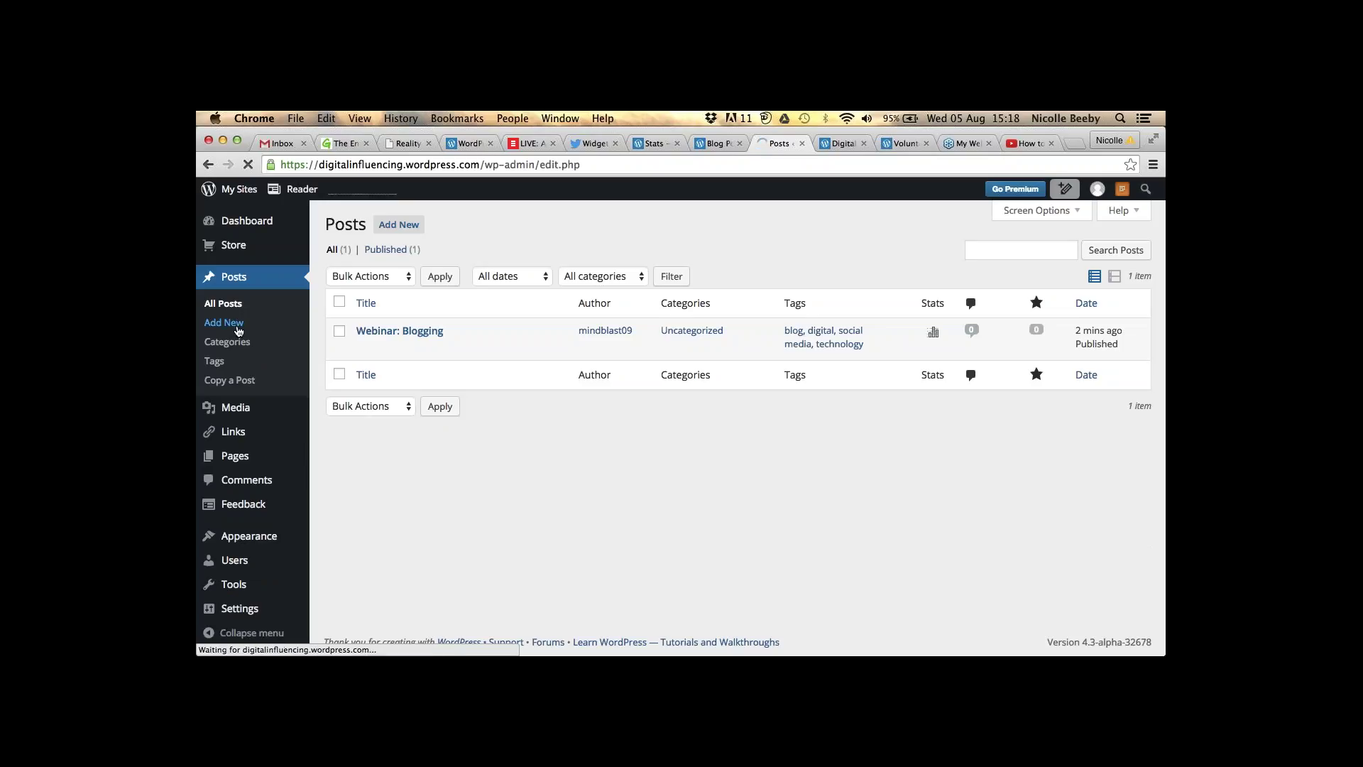
- Add a new post 'Get Involved' reading 'Don't forget, if you'd like to Volunteer with us, simply click here', selecting 'here'
{"action": "left_click", "coordinate": [235, 327]}
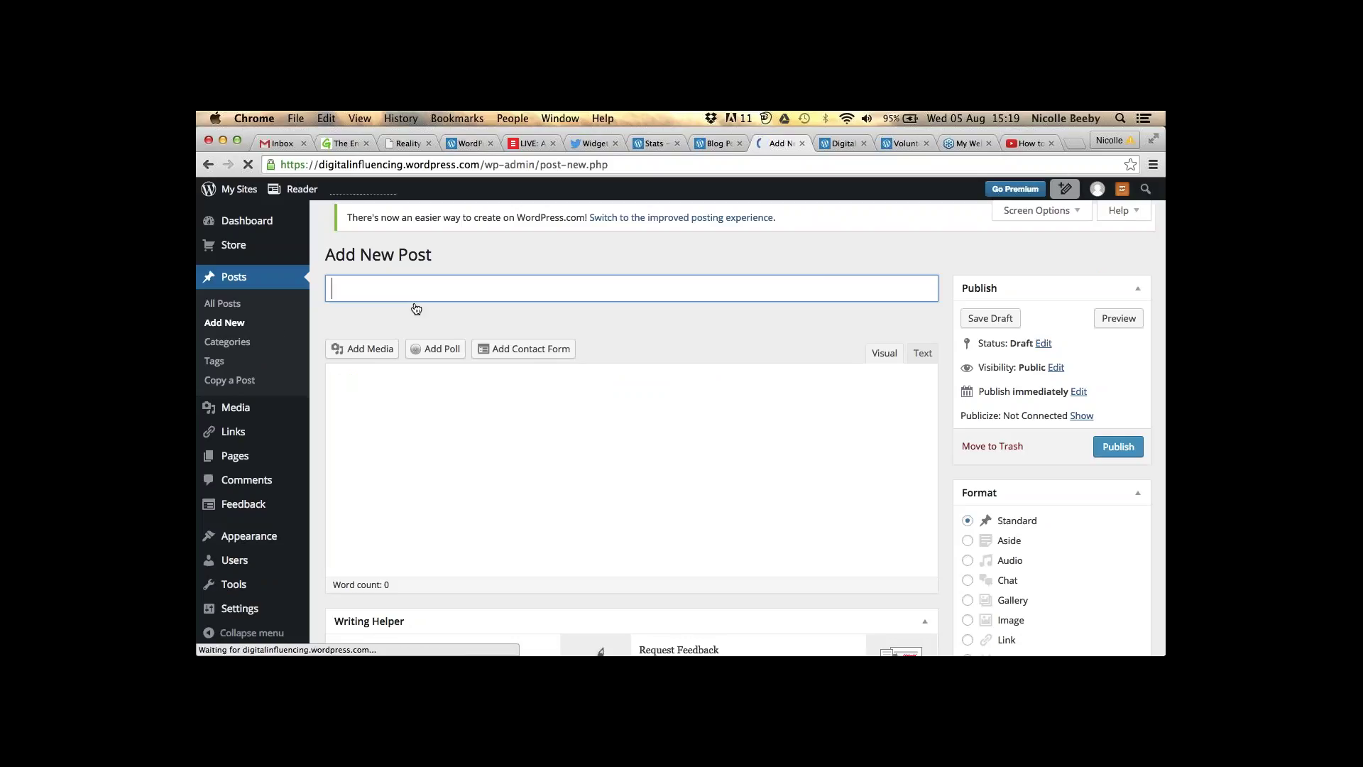
{"action": "type", "text": "Get "}
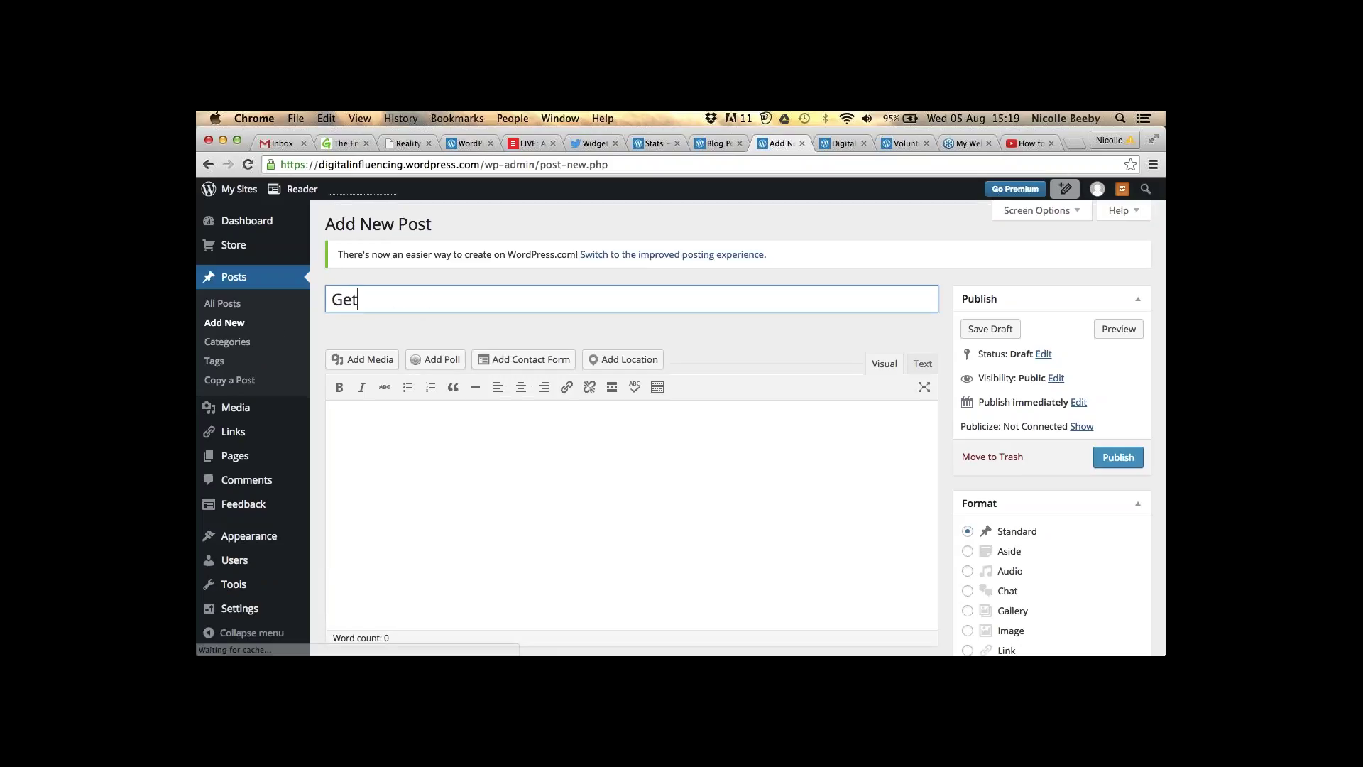
{"action": "type", "text": "Involved"}
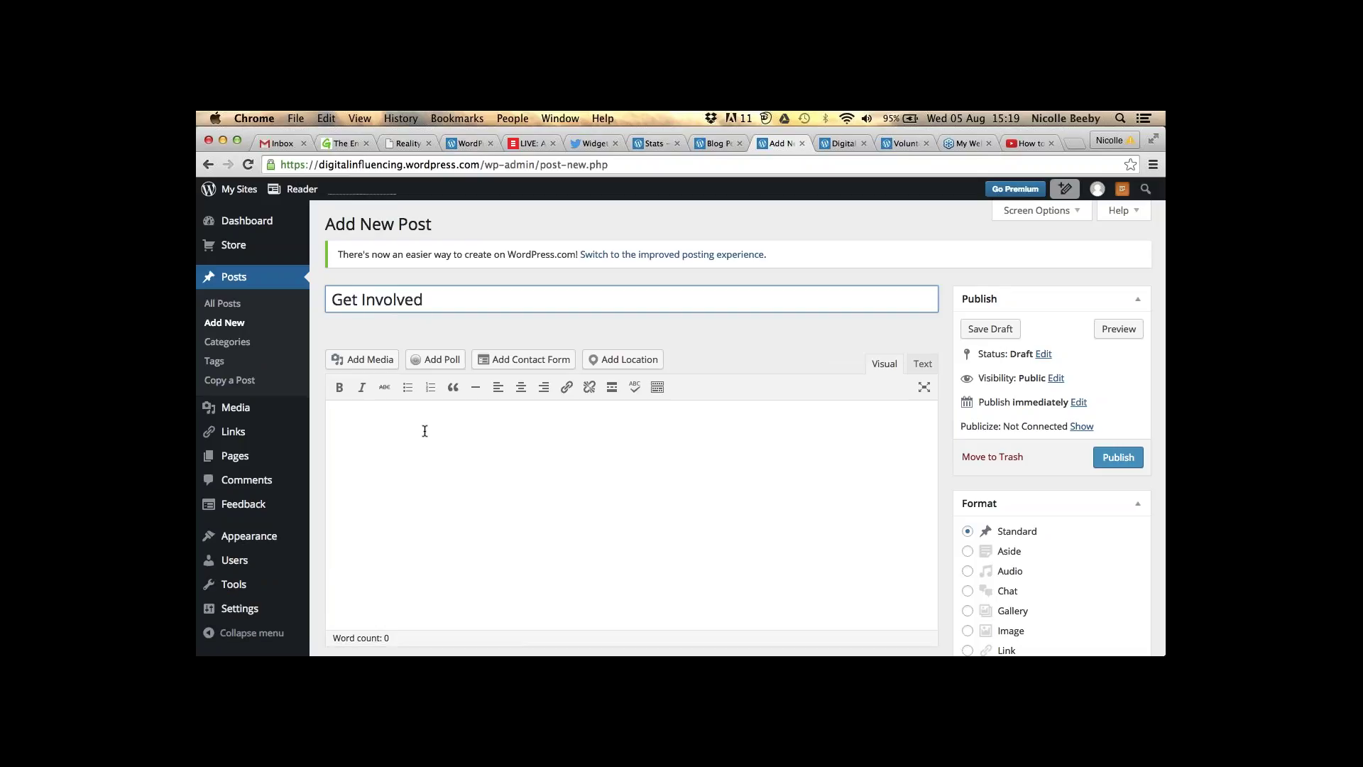
{"action": "left_click", "coordinate": [425, 431]}
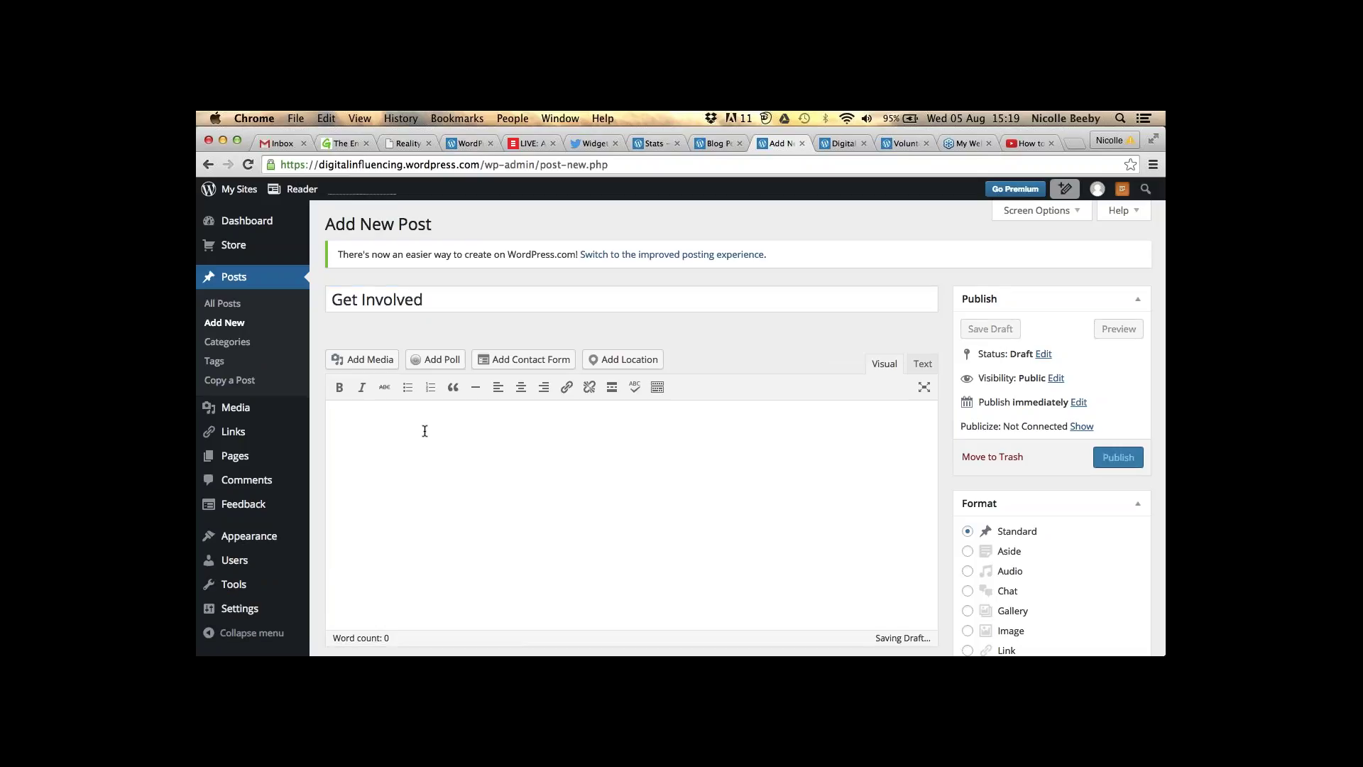
{"action": "type", "text": "Don't forget "}
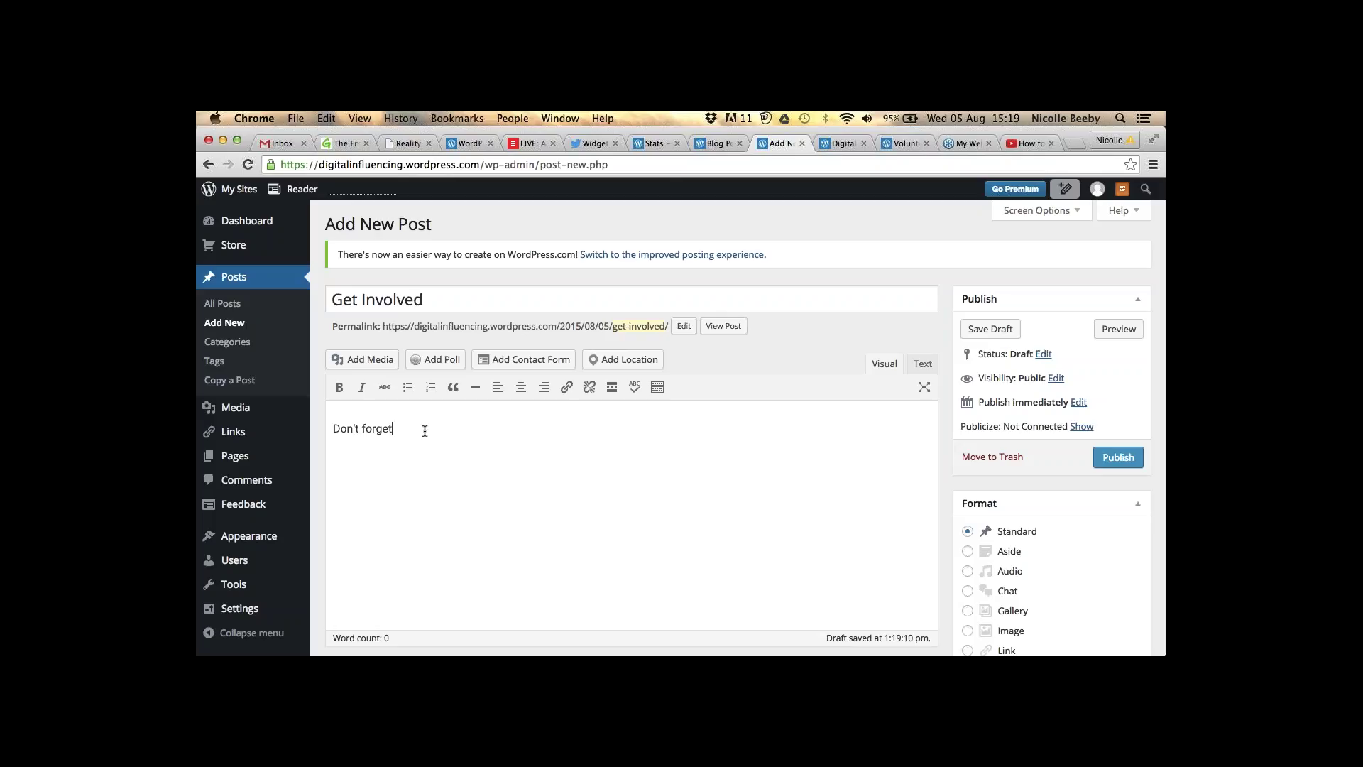
{"action": "type", "text": " if you'd liketto Volunter"}
{"action": "key", "text": "BackSpace"}
{"action": "type", "text": "er with us, si"}
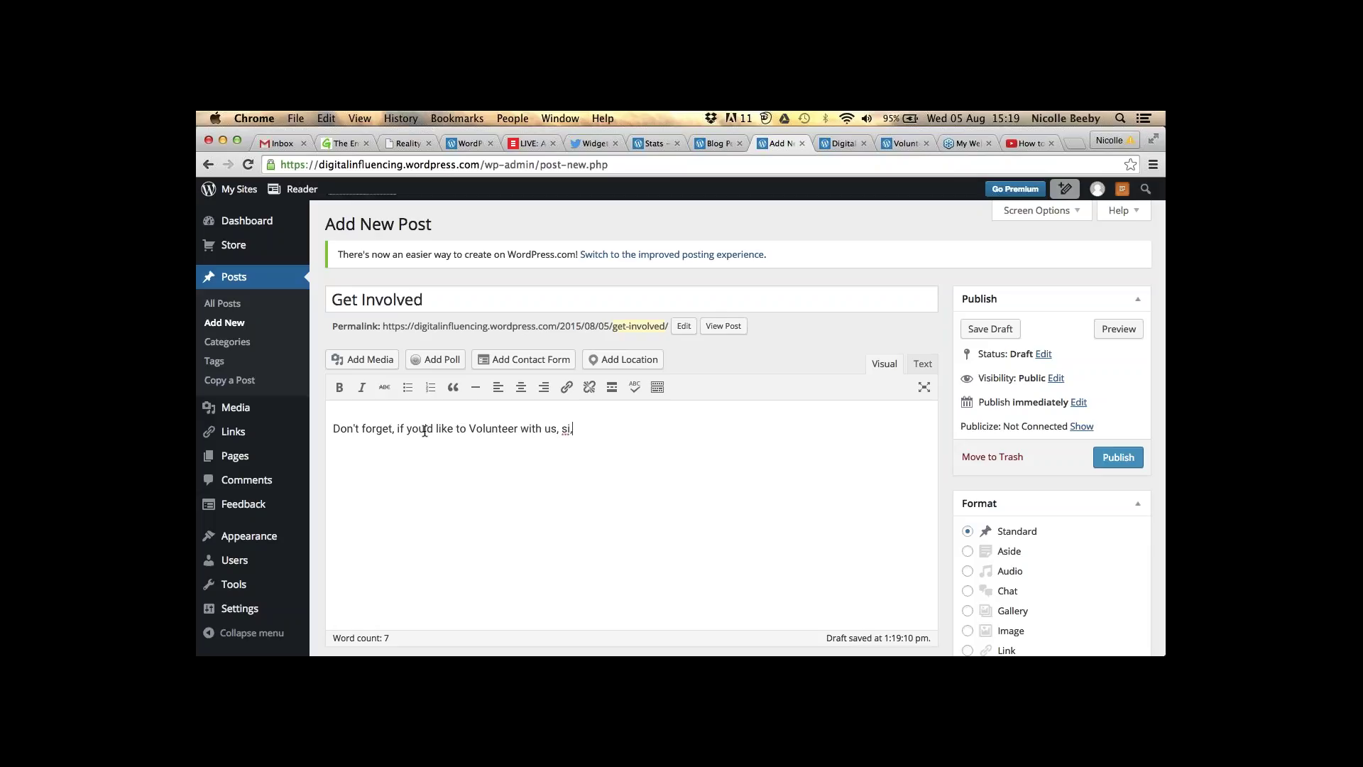
{"action": "type", "text": "mply click here!"}
{"action": "left_click_drag", "start_coordinate": [623, 429], "coordinate": [645, 429]}
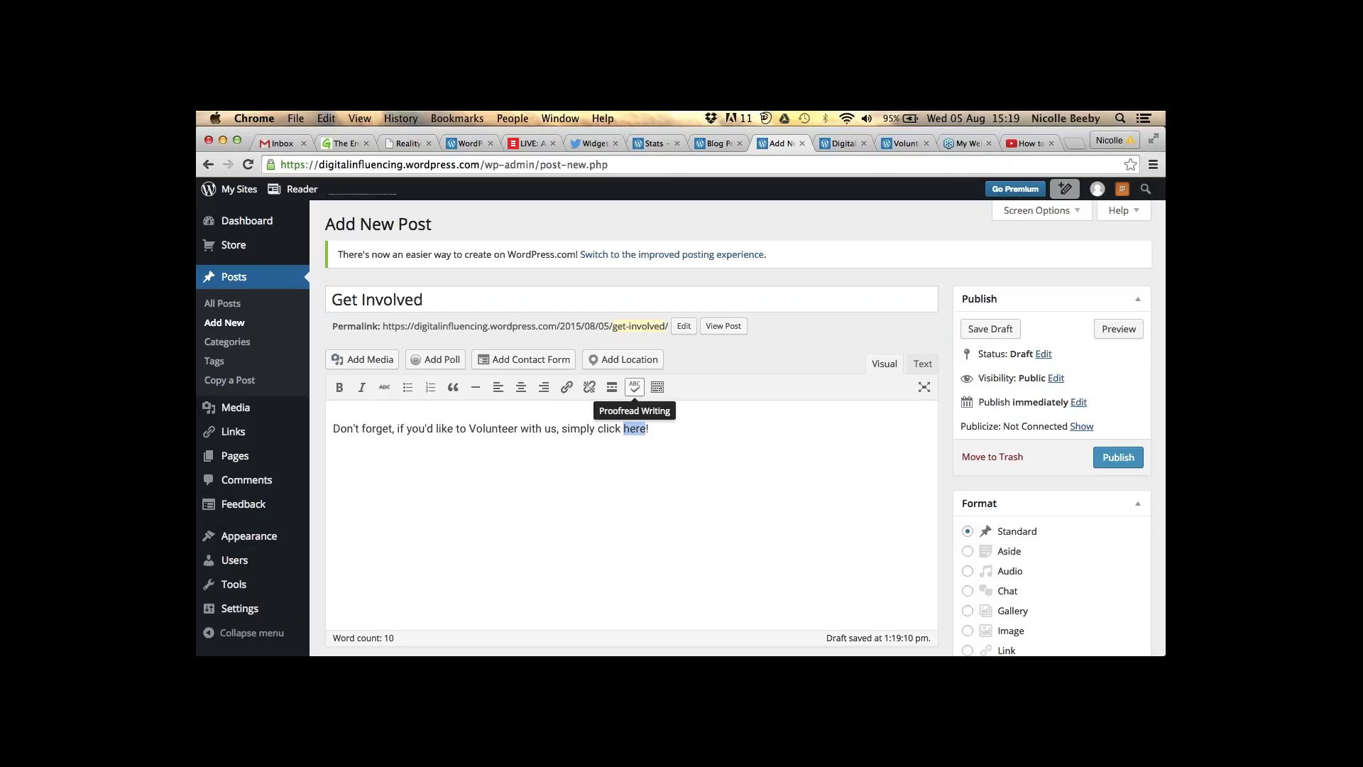
- Copy the Volunteer page's address from its browser tab for linking 'here'
{"action": "left_click", "coordinate": [566, 387]}
{"action": "left_click", "coordinate": [835, 144]}
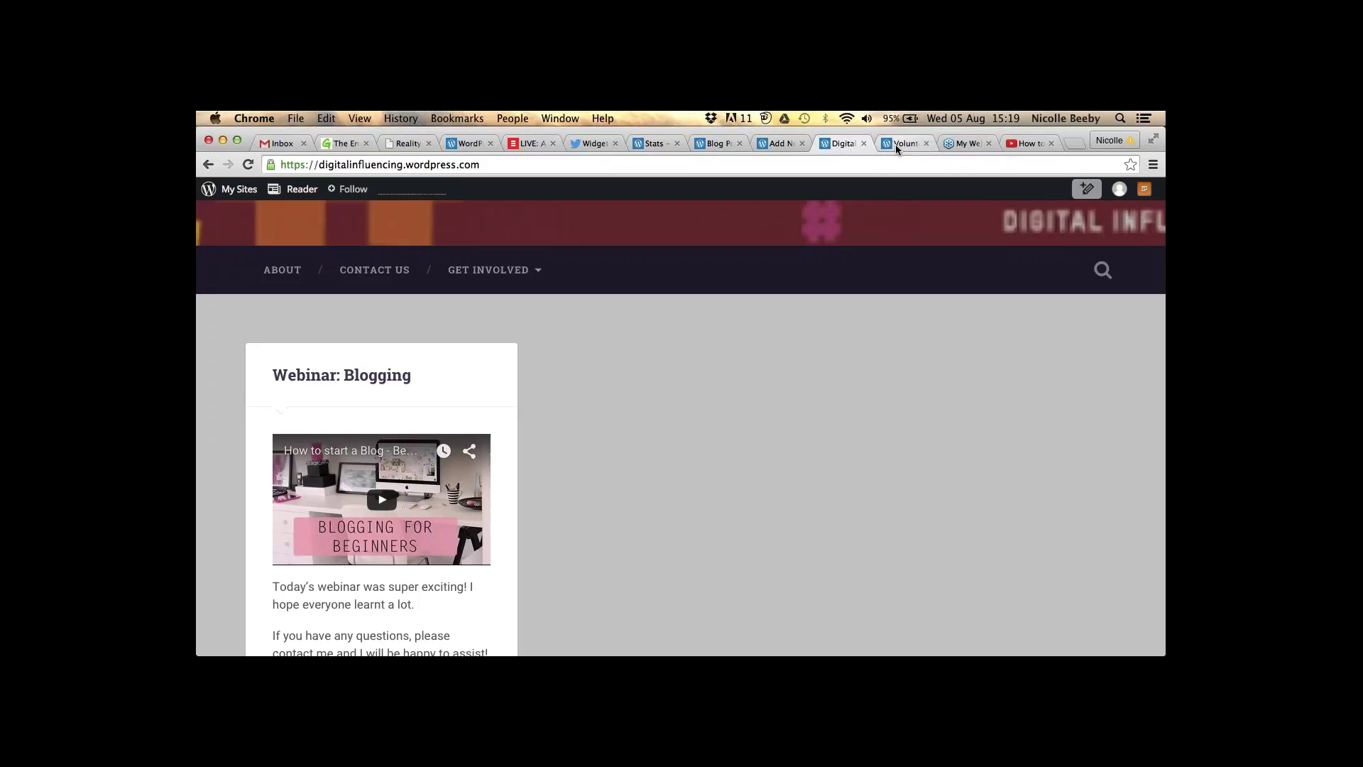
{"action": "left_click", "coordinate": [897, 144]}
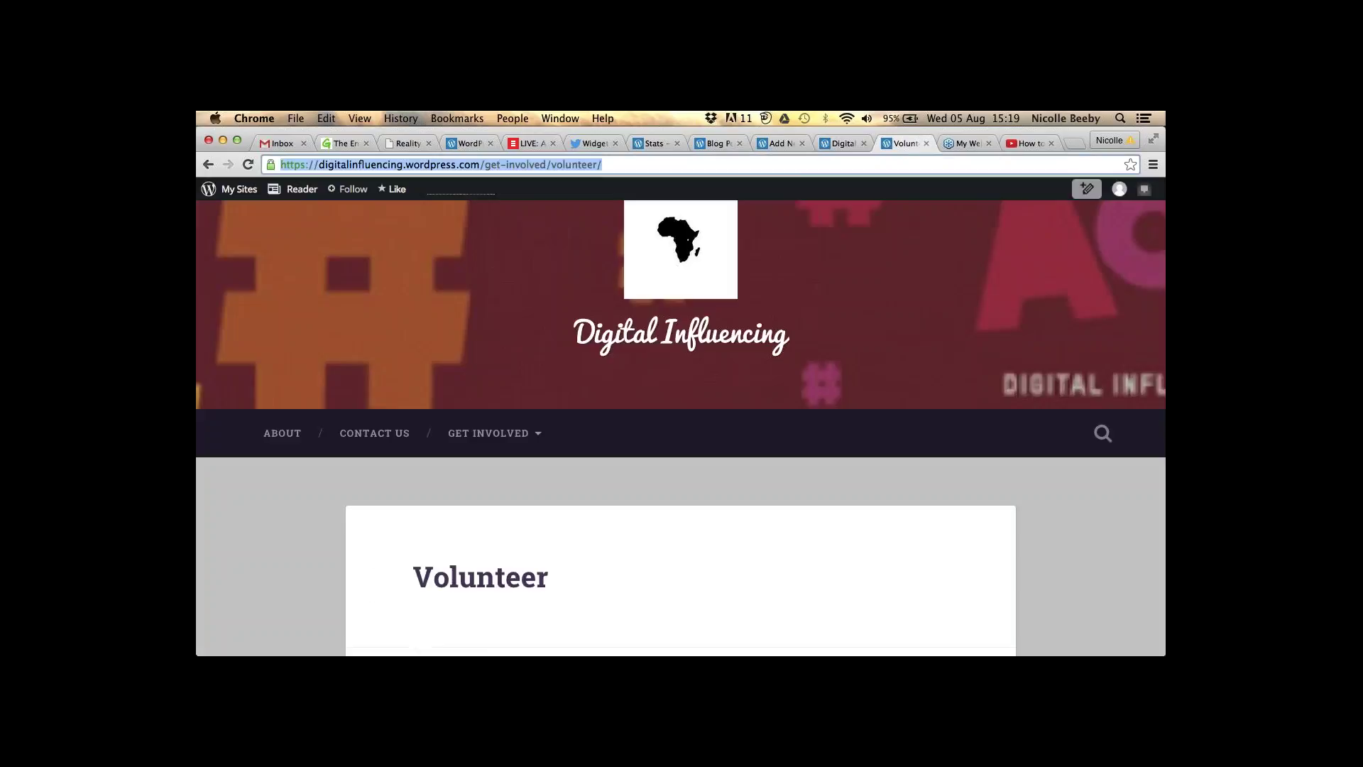
{"action": "right_click", "coordinate": [524, 165]}
{"action": "left_click", "coordinate": [540, 183]}
- Paste the Volunteer address as the link for 'here', set to open in a new tab
{"action": "left_click", "coordinate": [714, 142]}
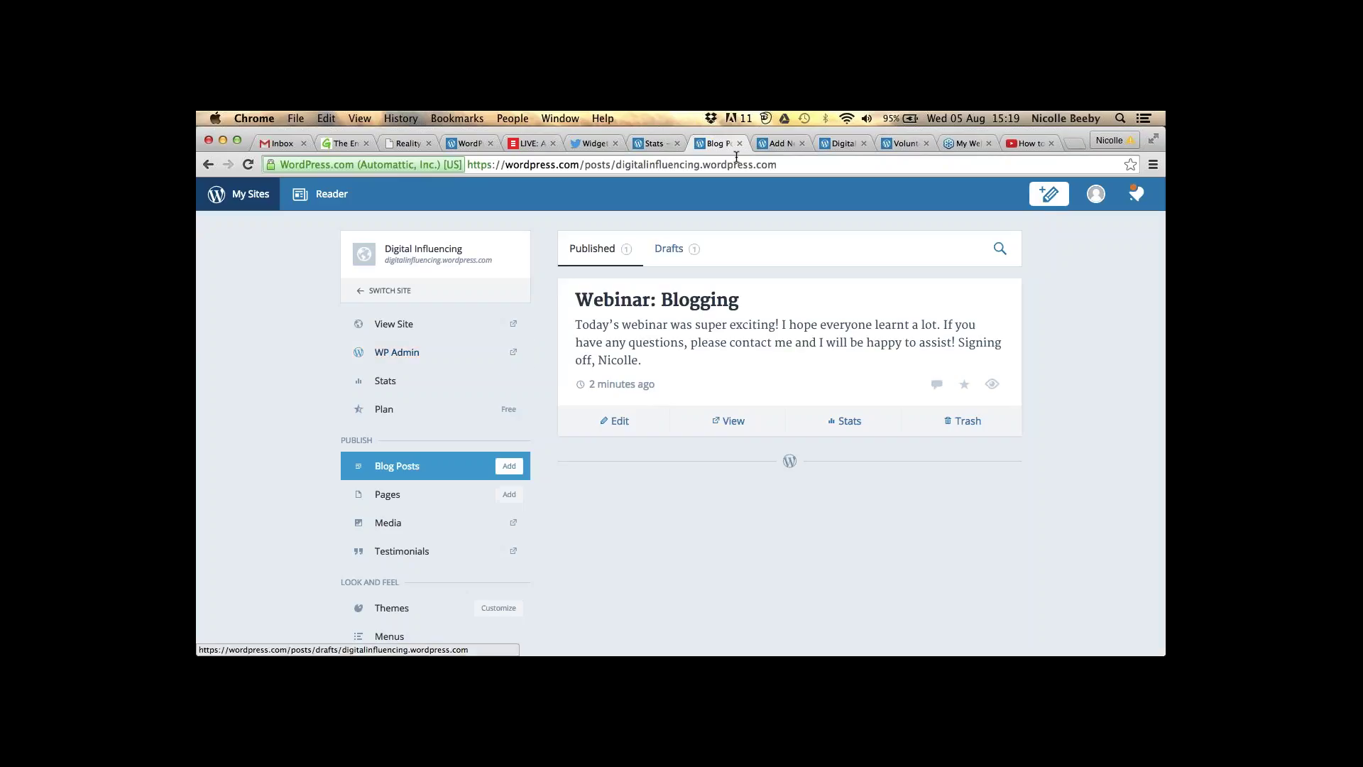
{"action": "left_click", "coordinate": [740, 143]}
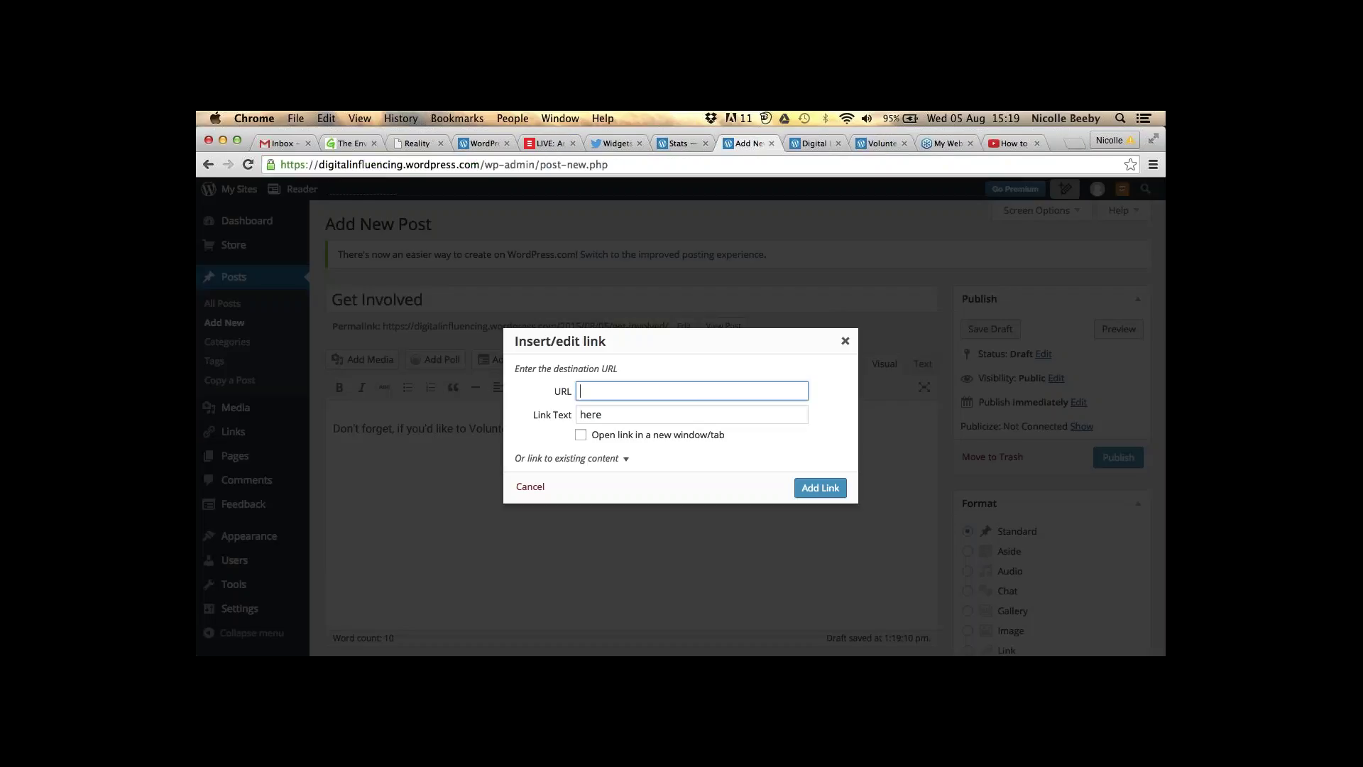
{"action": "key", "text": "super+v"}
{"action": "left_click", "coordinate": [593, 436]}
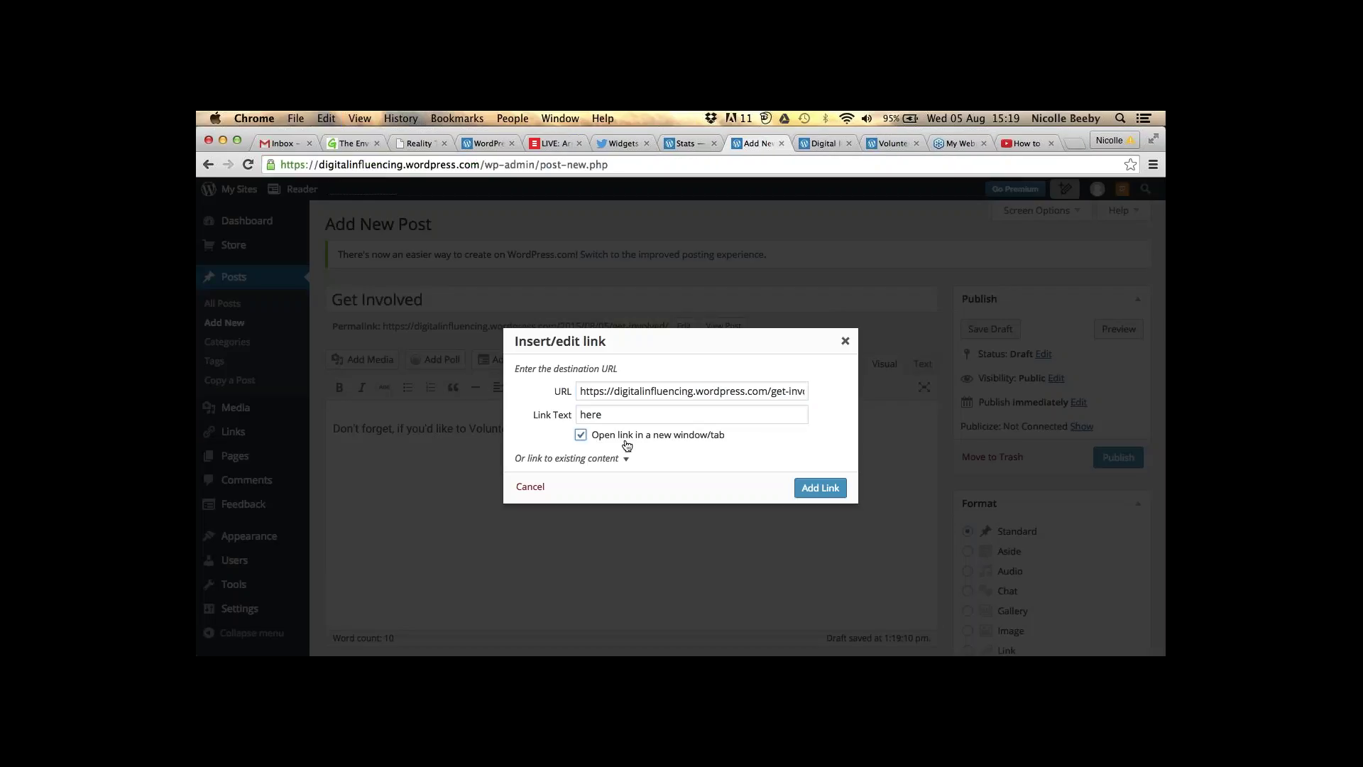
{"action": "left_click", "coordinate": [839, 489]}
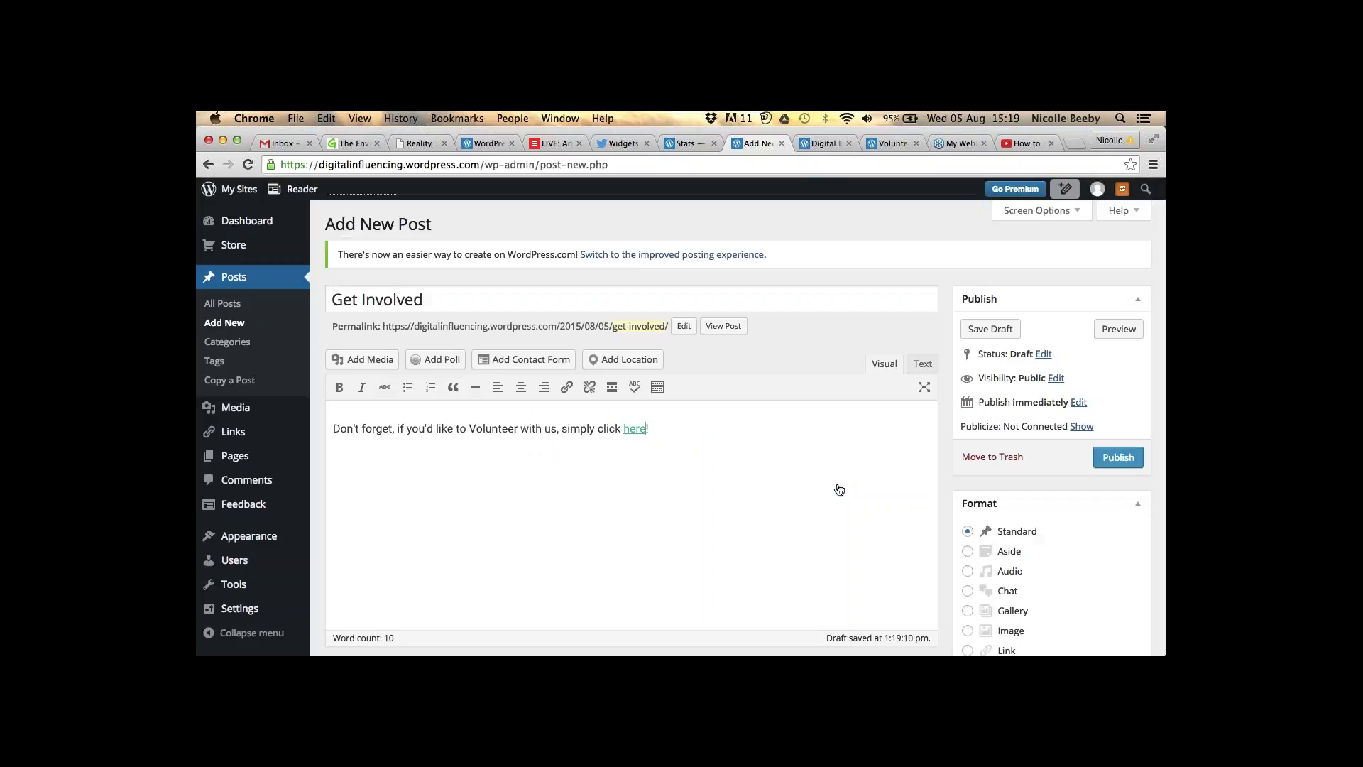
- Preview the Get Involved draft in a new tab and scroll through it
{"action": "scroll", "coordinate": [839, 490], "scroll_direction": "down", "scroll_amount": 1}
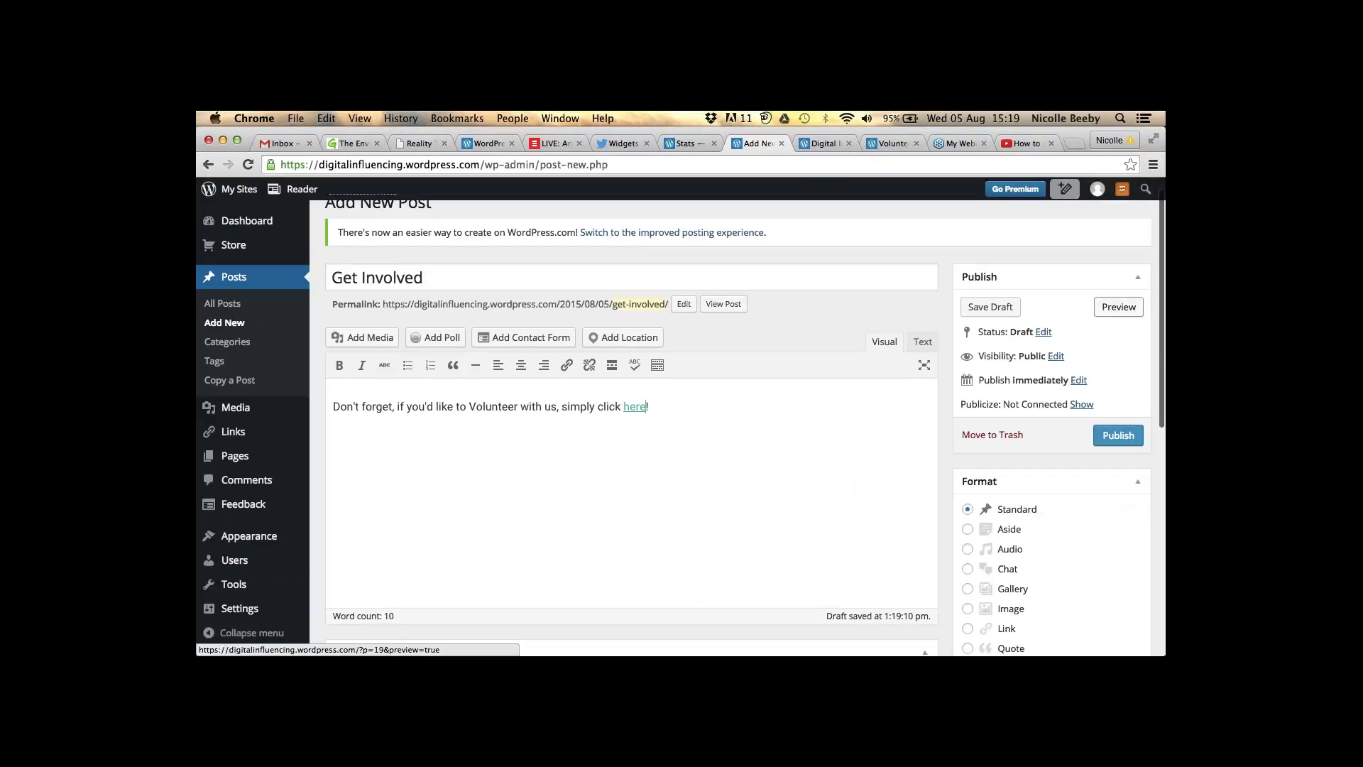
{"action": "left_click", "coordinate": [1119, 307]}
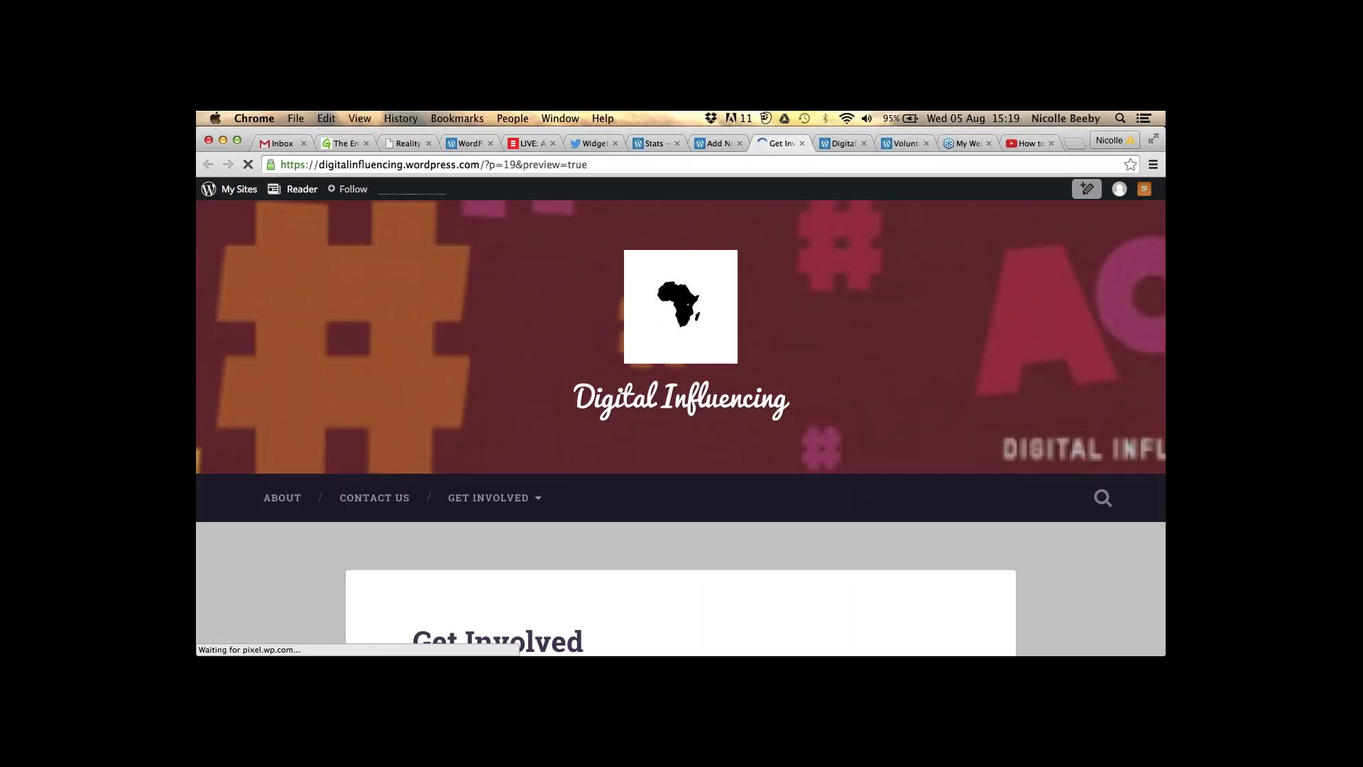
{"action": "scroll", "coordinate": [681, 420], "scroll_direction": "down", "scroll_amount": 1}
{"action": "scroll", "coordinate": [681, 420], "scroll_direction": "down", "scroll_amount": 5}
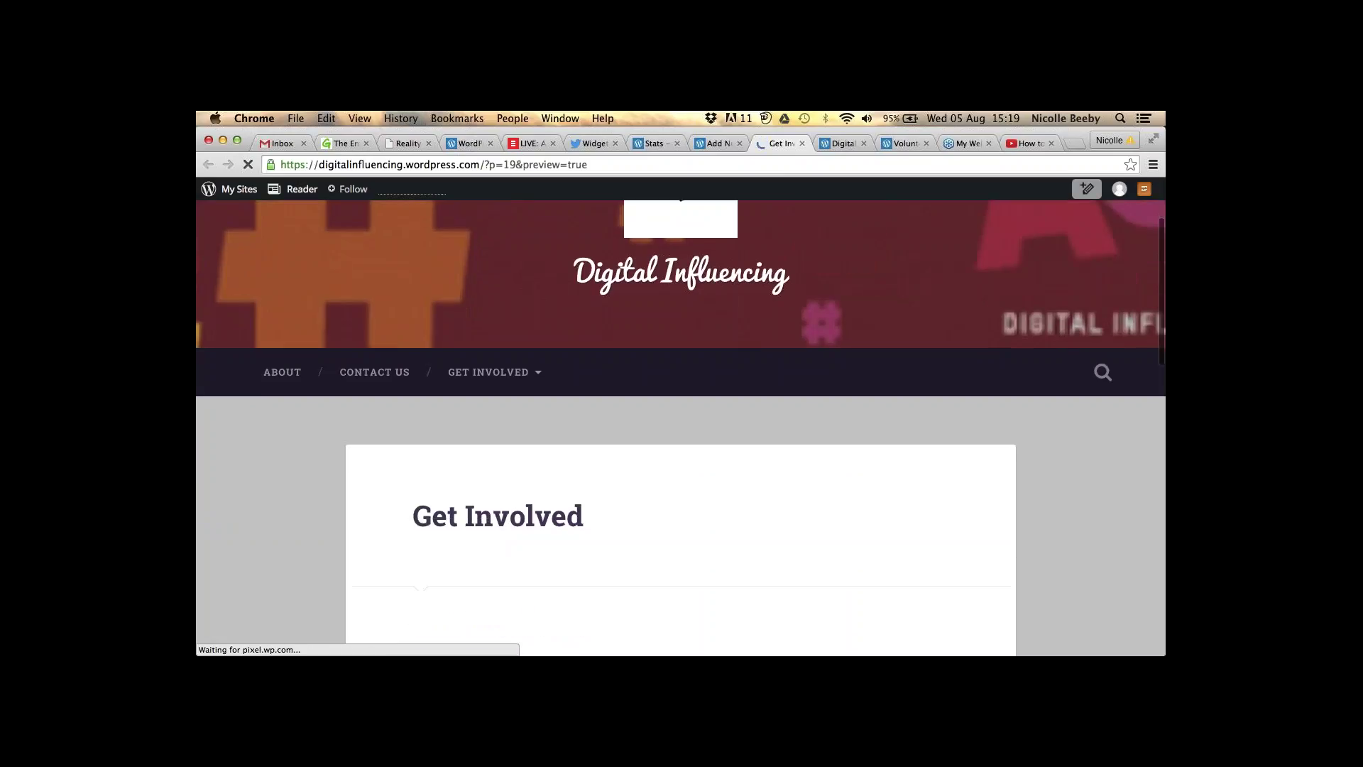
{"action": "scroll", "coordinate": [681, 419], "scroll_direction": "down", "scroll_amount": 2}
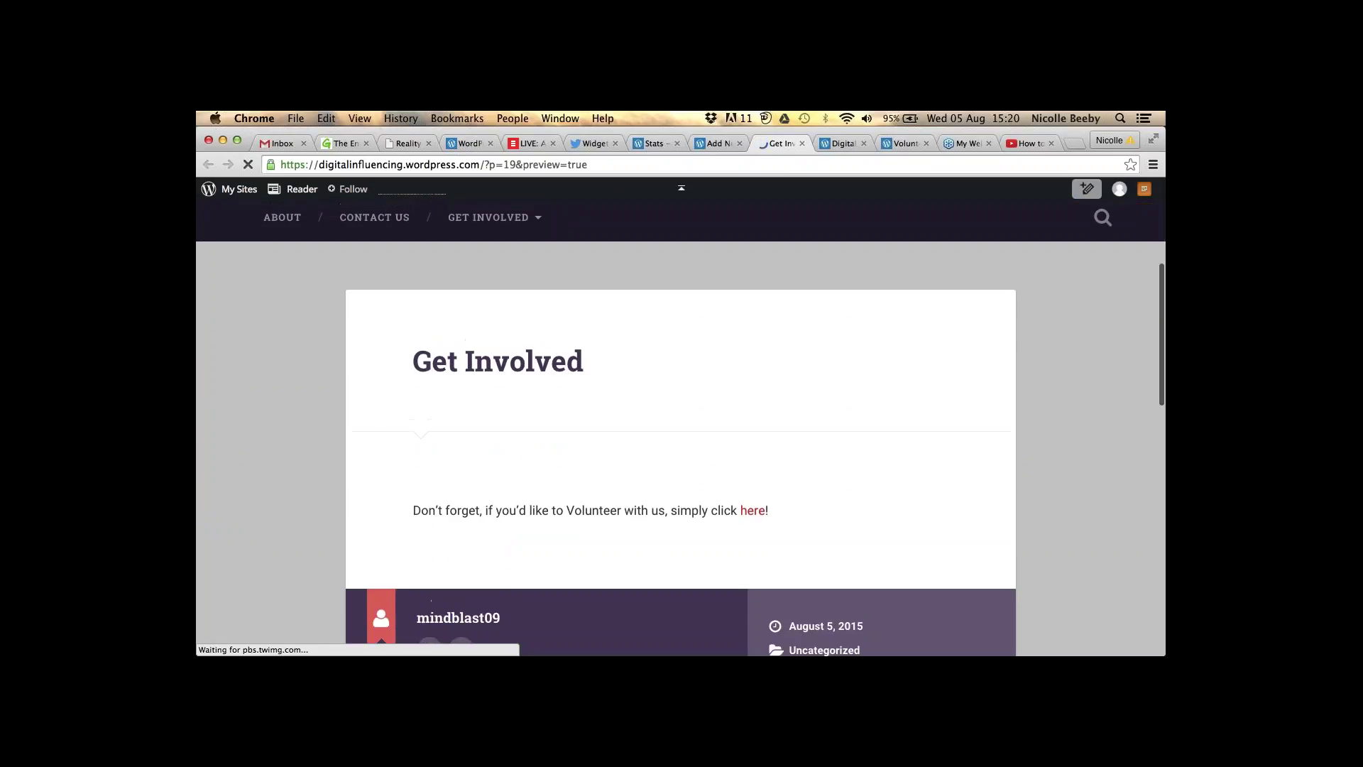
{"action": "scroll", "coordinate": [283, 267], "scroll_direction": "up", "scroll_amount": 2}
- Browse the site's About page from the preview's menu
{"action": "left_click", "coordinate": [283, 268]}
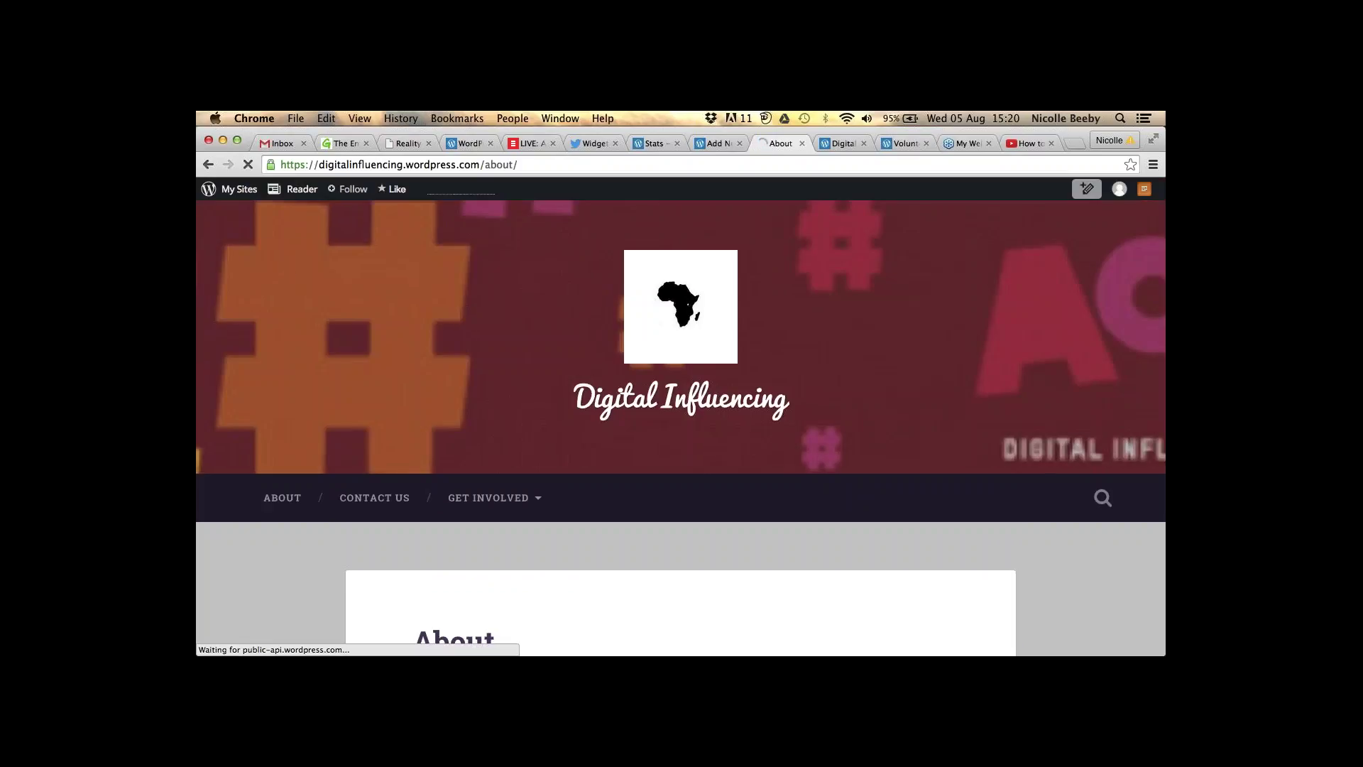
{"action": "scroll", "coordinate": [681, 426], "scroll_direction": "down", "scroll_amount": 3}
{"action": "scroll", "coordinate": [681, 426], "scroll_direction": "down", "scroll_amount": 1}
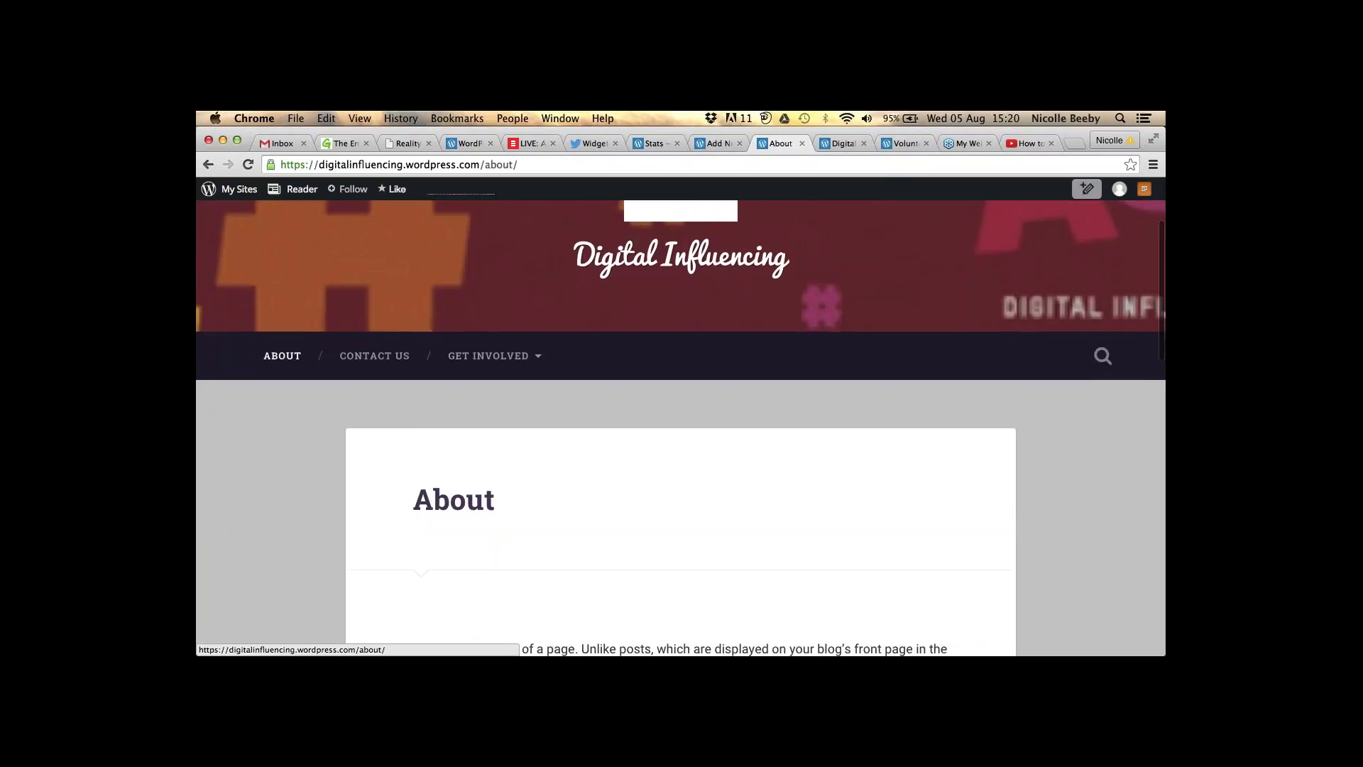
{"action": "scroll", "coordinate": [681, 426], "scroll_direction": "down", "scroll_amount": 4}
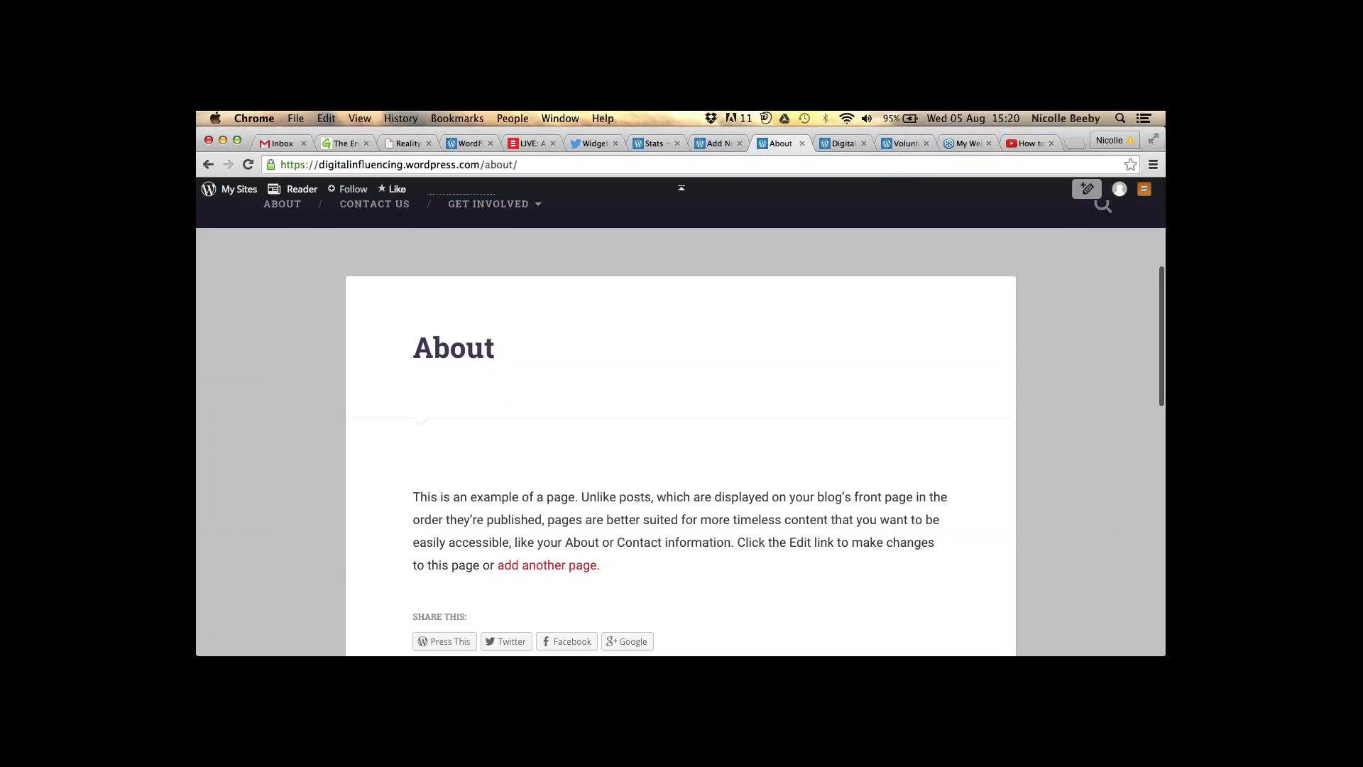
{"action": "scroll", "coordinate": [267, 396], "scroll_direction": "up", "scroll_amount": 4}
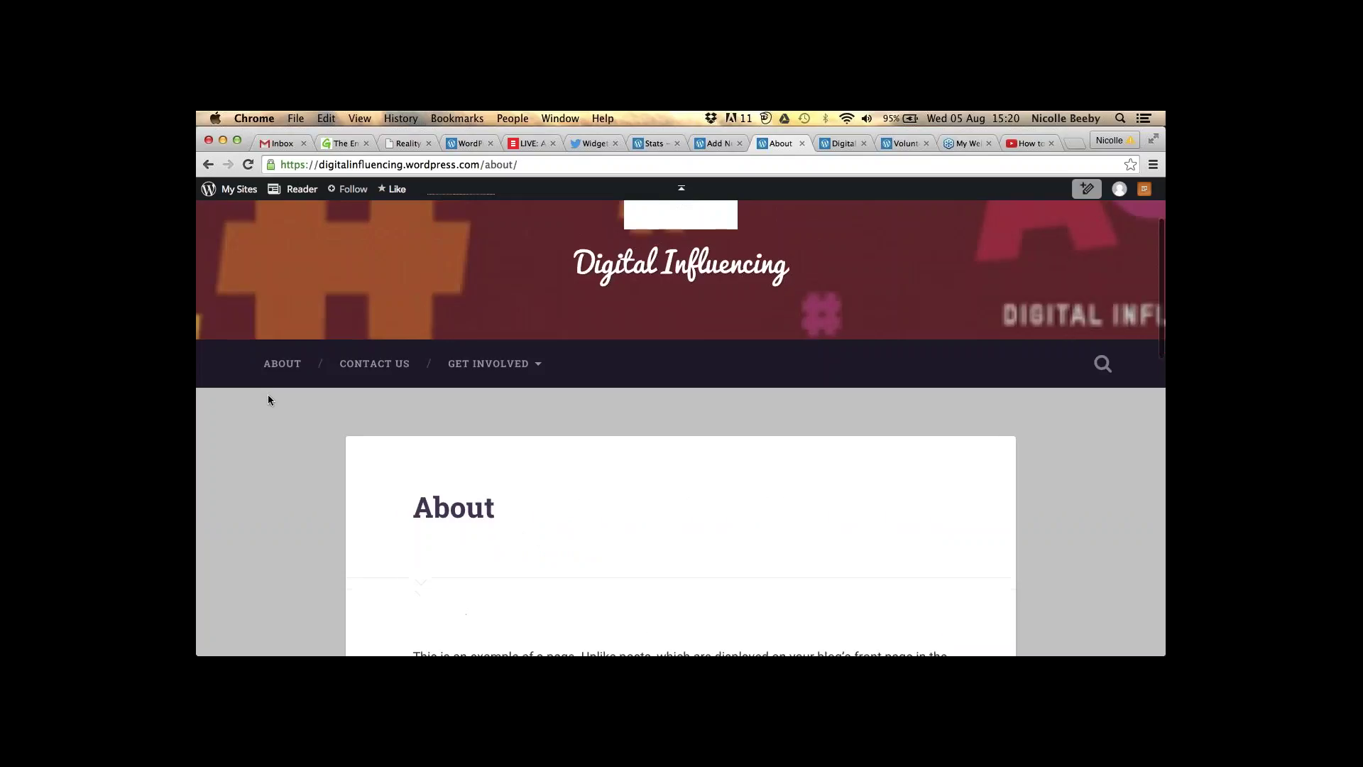
{"action": "scroll", "coordinate": [267, 399], "scroll_direction": "down", "scroll_amount": 4}
{"action": "left_click_drag", "start_coordinate": [413, 498], "coordinate": [601, 565]}
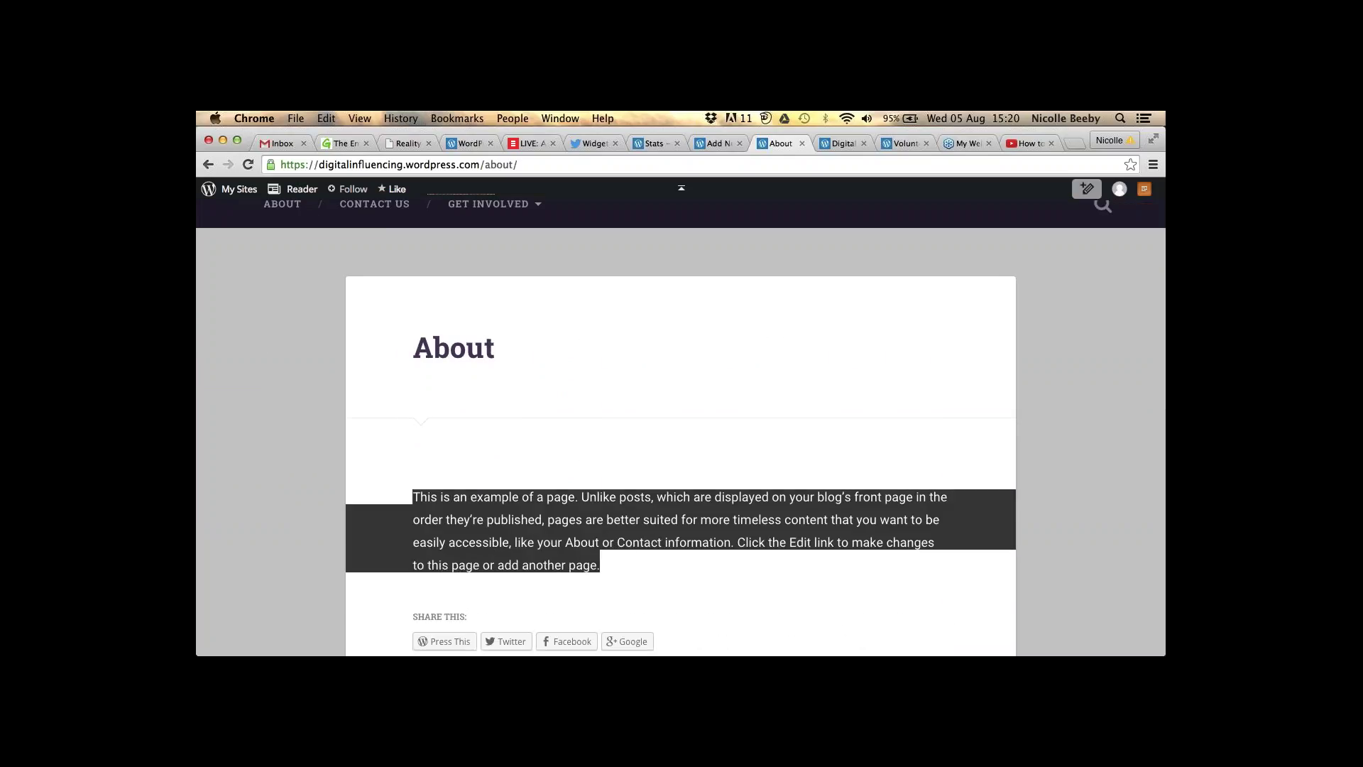
{"action": "scroll", "coordinate": [681, 426], "scroll_direction": "up", "scroll_amount": 1}
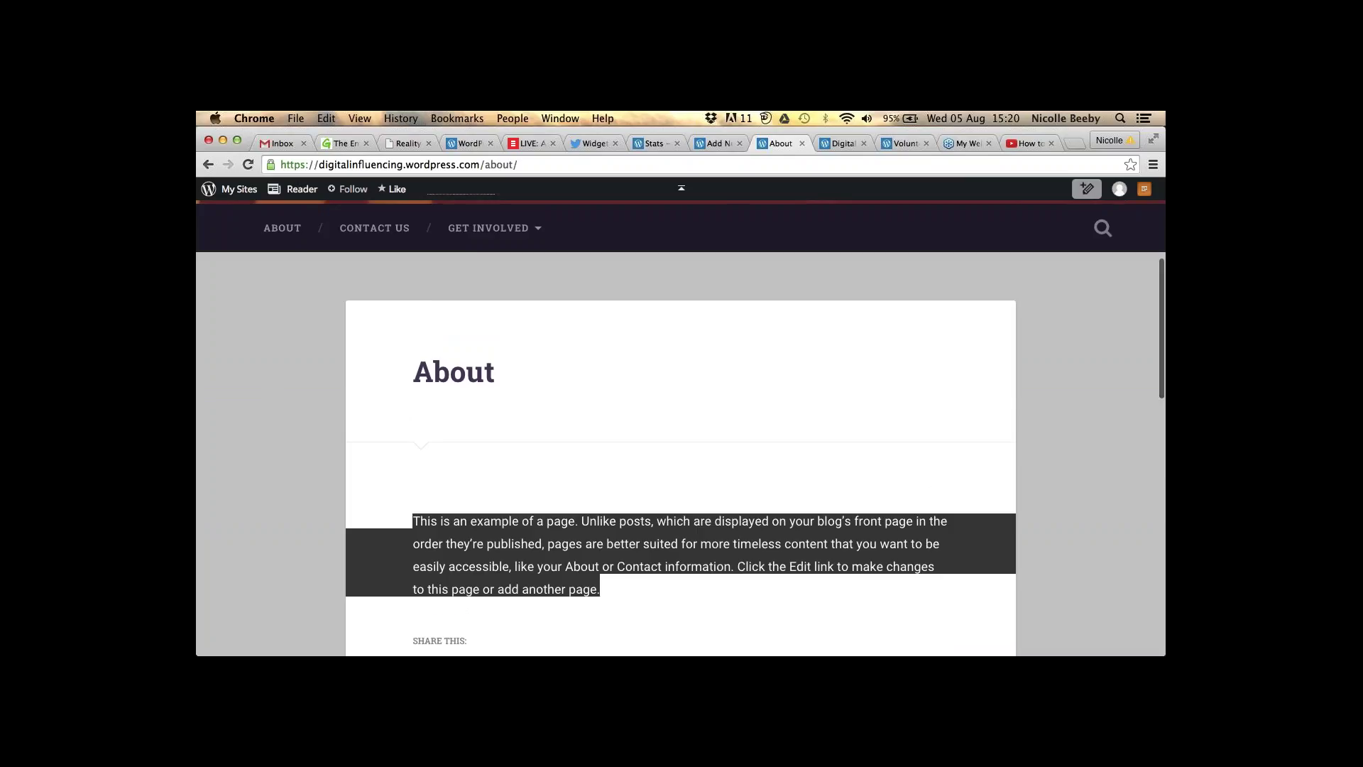
{"action": "scroll", "coordinate": [681, 426], "scroll_direction": "up", "scroll_amount": 5}
- Check the blog homepage, which still lists only the Webinar: Blogging post
{"action": "left_click", "coordinate": [680, 269]}
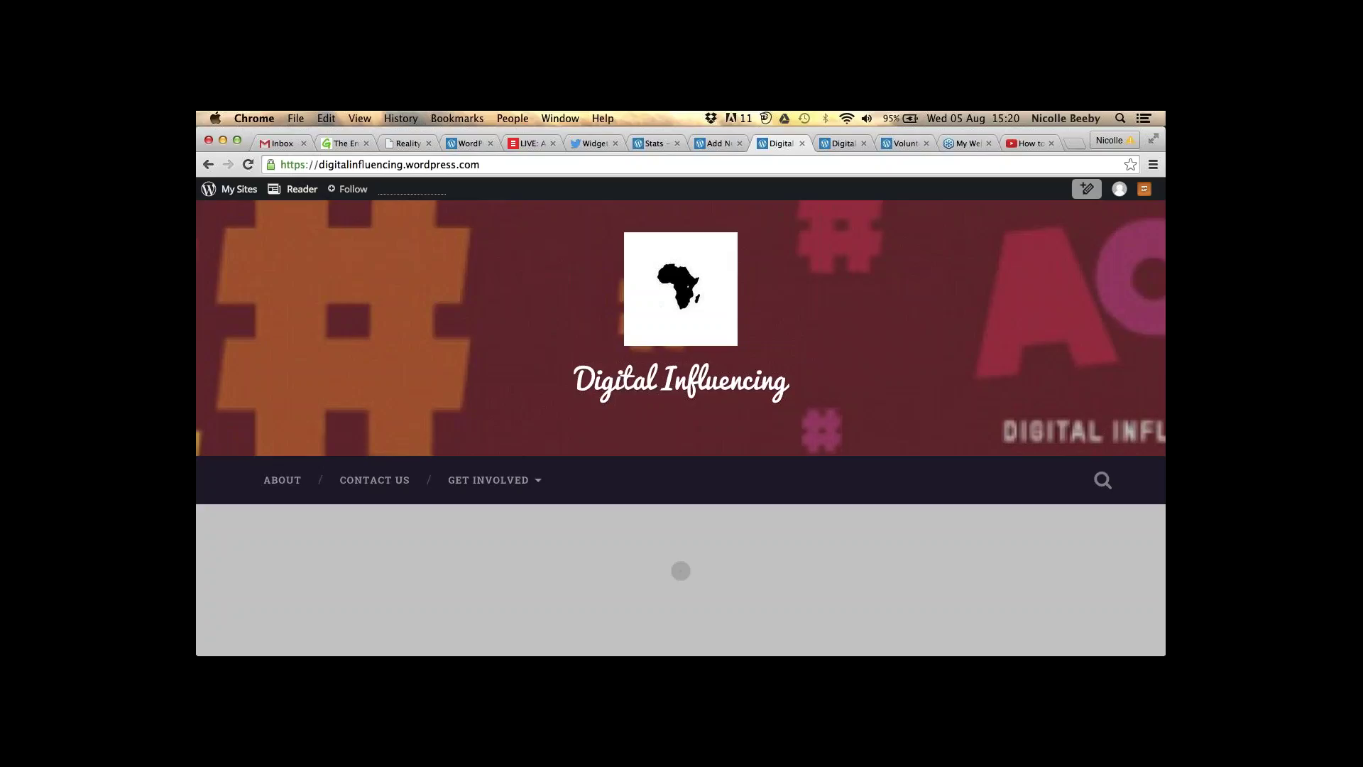
{"action": "scroll", "coordinate": [639, 244], "scroll_direction": "down", "scroll_amount": 2}
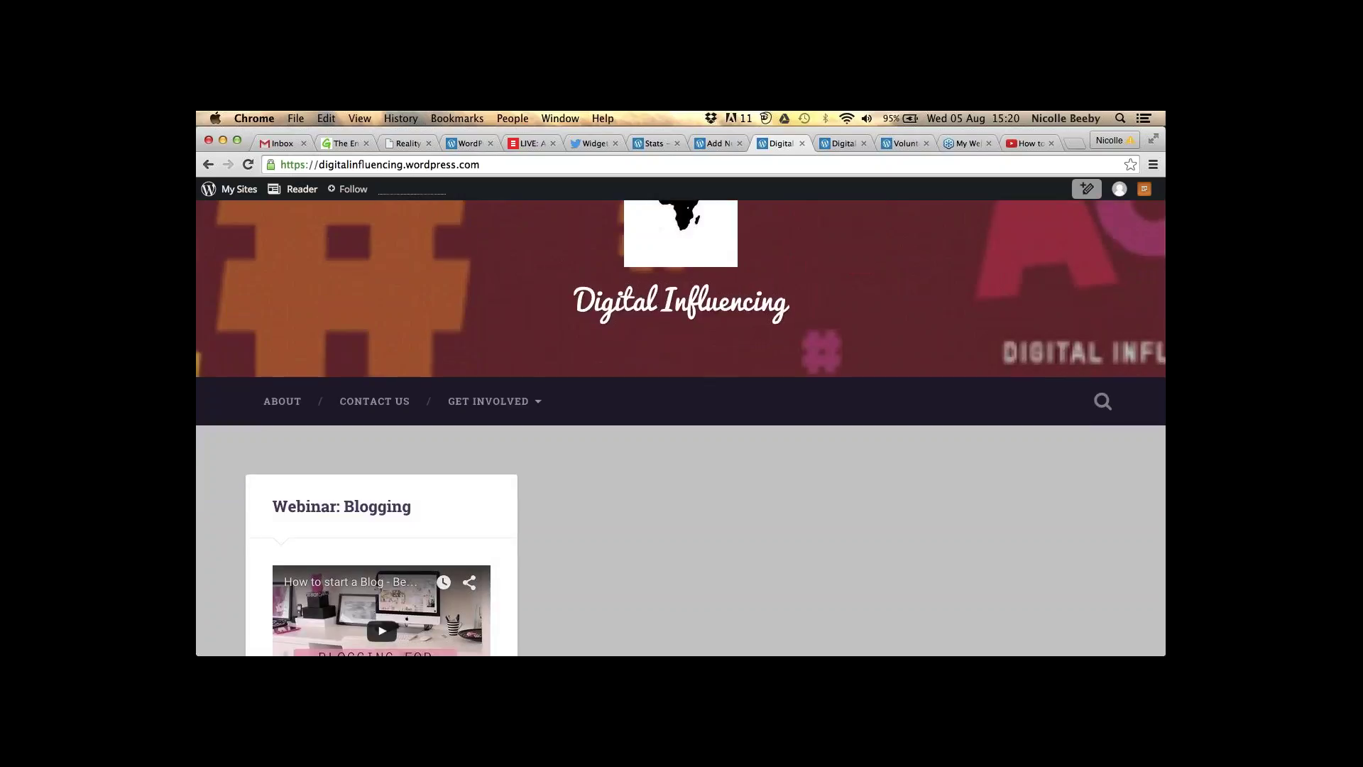
{"action": "scroll", "coordinate": [681, 428], "scroll_direction": "down", "scroll_amount": 3}
{"action": "scroll", "coordinate": [682, 419], "scroll_direction": "down", "scroll_amount": 5}
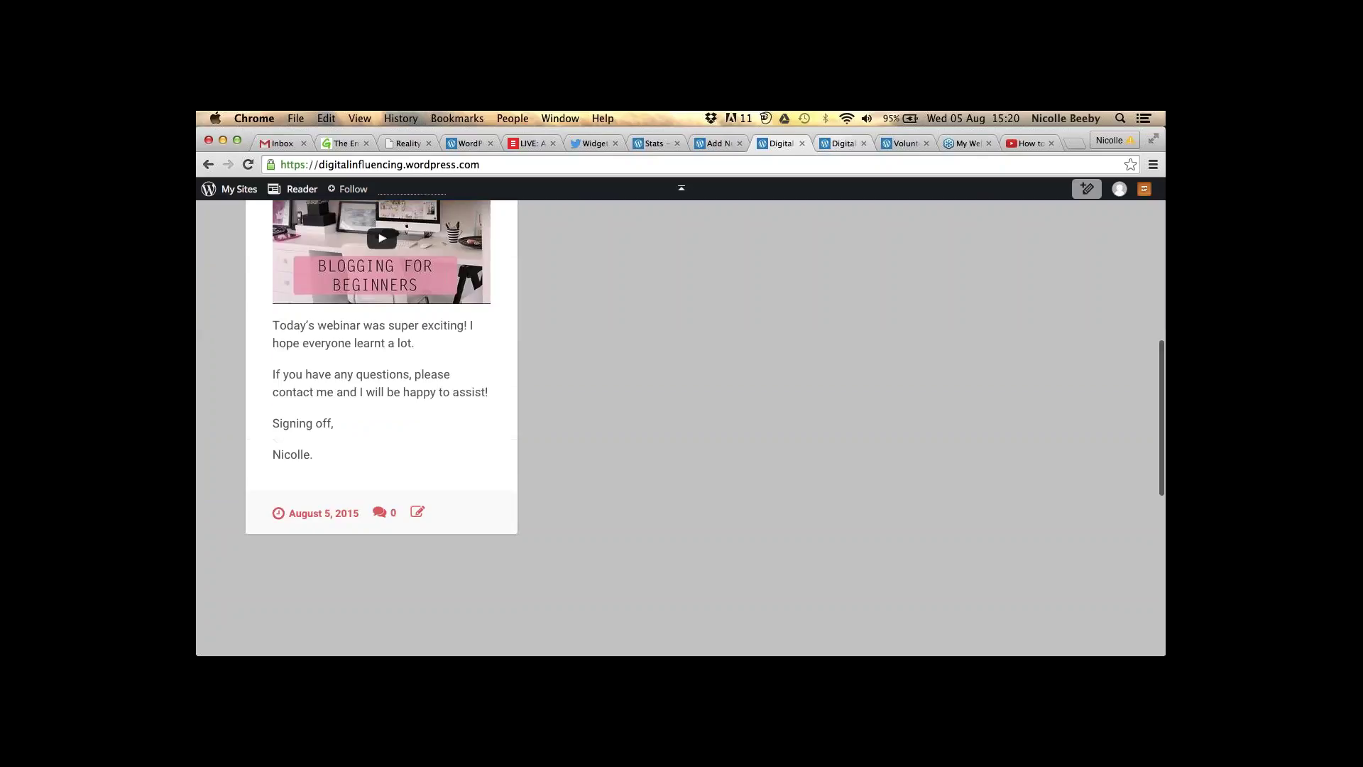
{"action": "key", "text": "ctrl+Tab"}
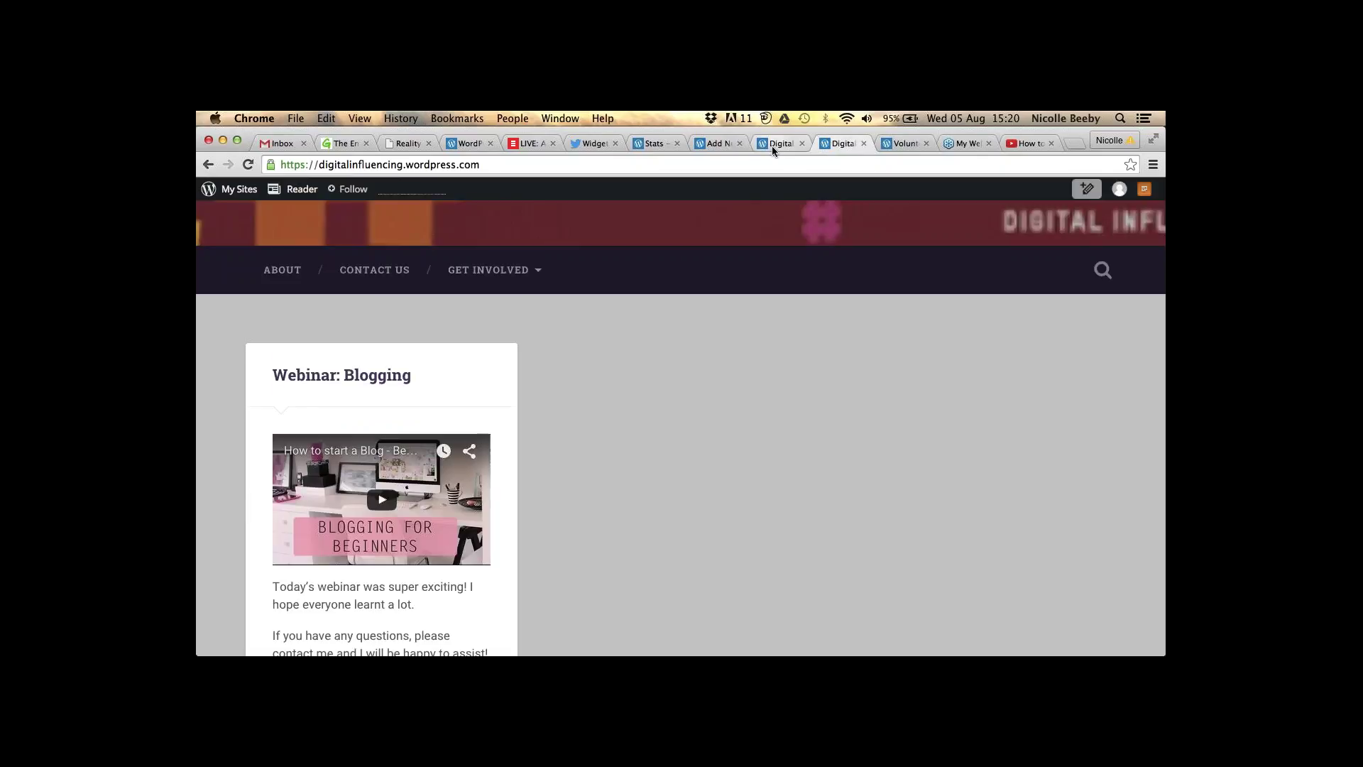
- Publish the Get Involved post, then load the Digital Influencing homepage from the confirmation
{"action": "left_click", "coordinate": [713, 144]}
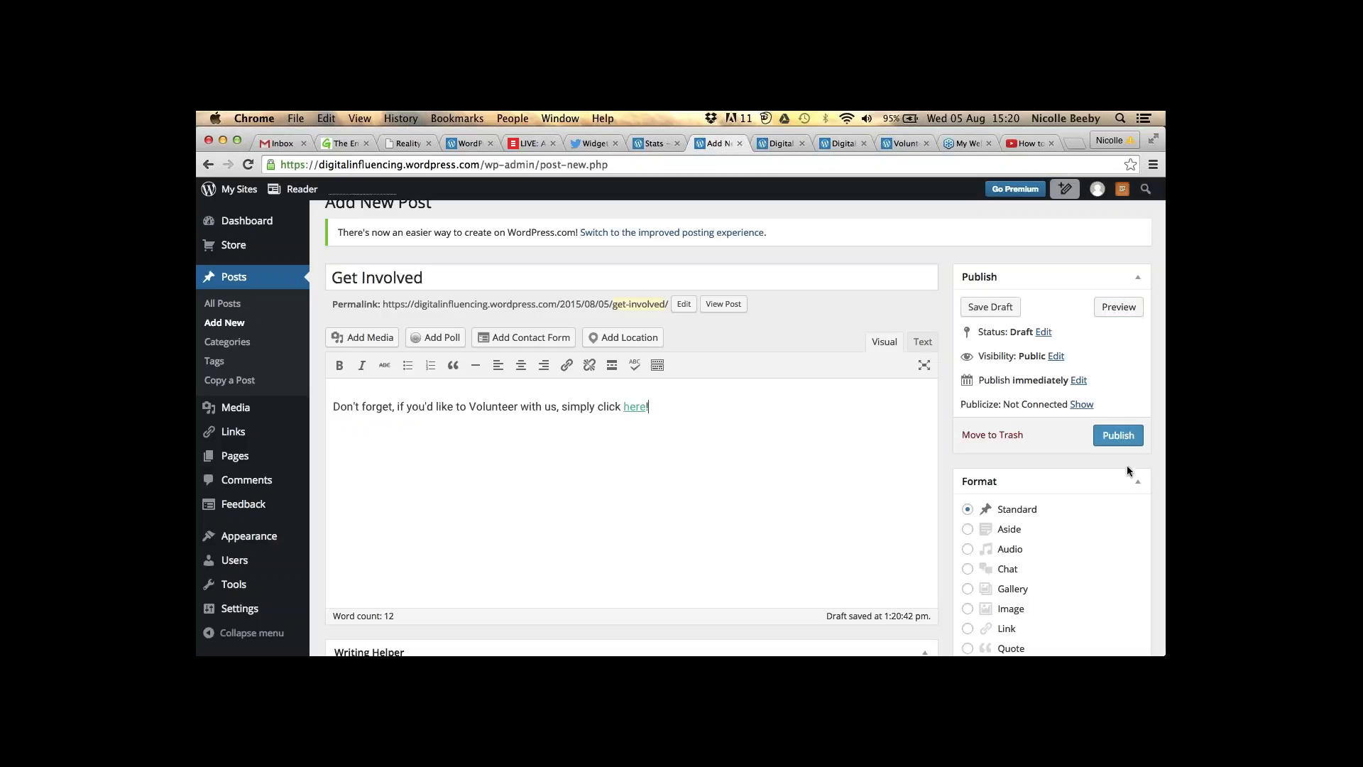
{"action": "left_click", "coordinate": [1118, 436]}
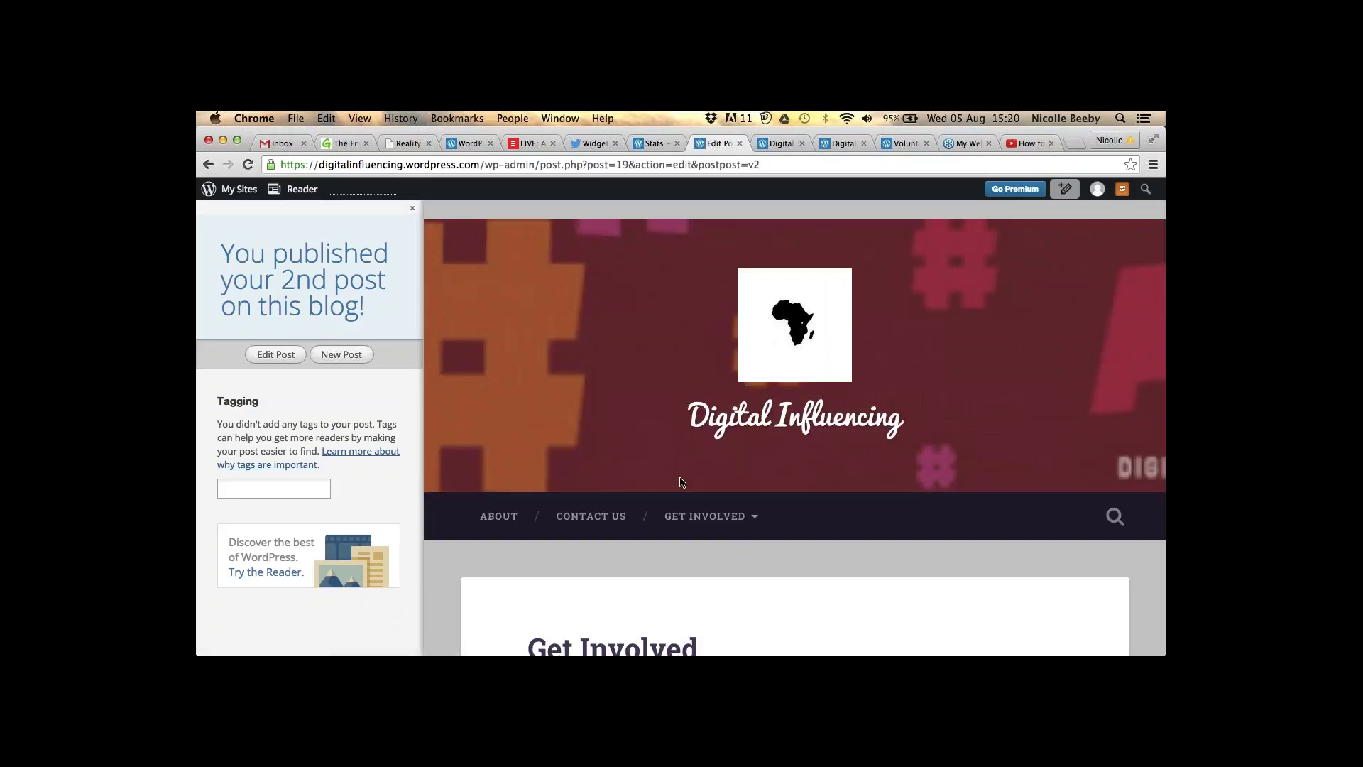
{"action": "left_click", "coordinate": [795, 324]}
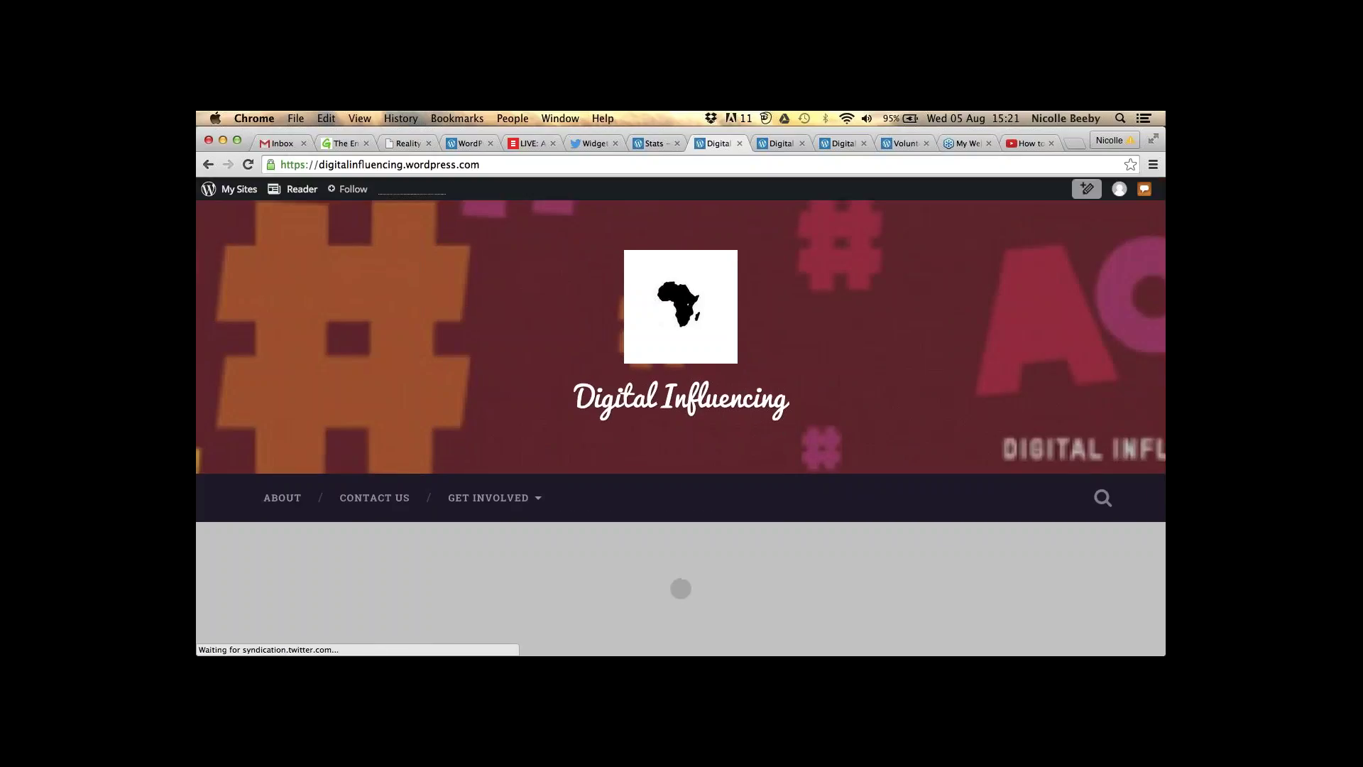
- Scroll the homepage to confirm Get Involved appears beside Webinar: Blogging
{"action": "scroll", "coordinate": [680, 397], "scroll_direction": "down", "scroll_amount": 1}
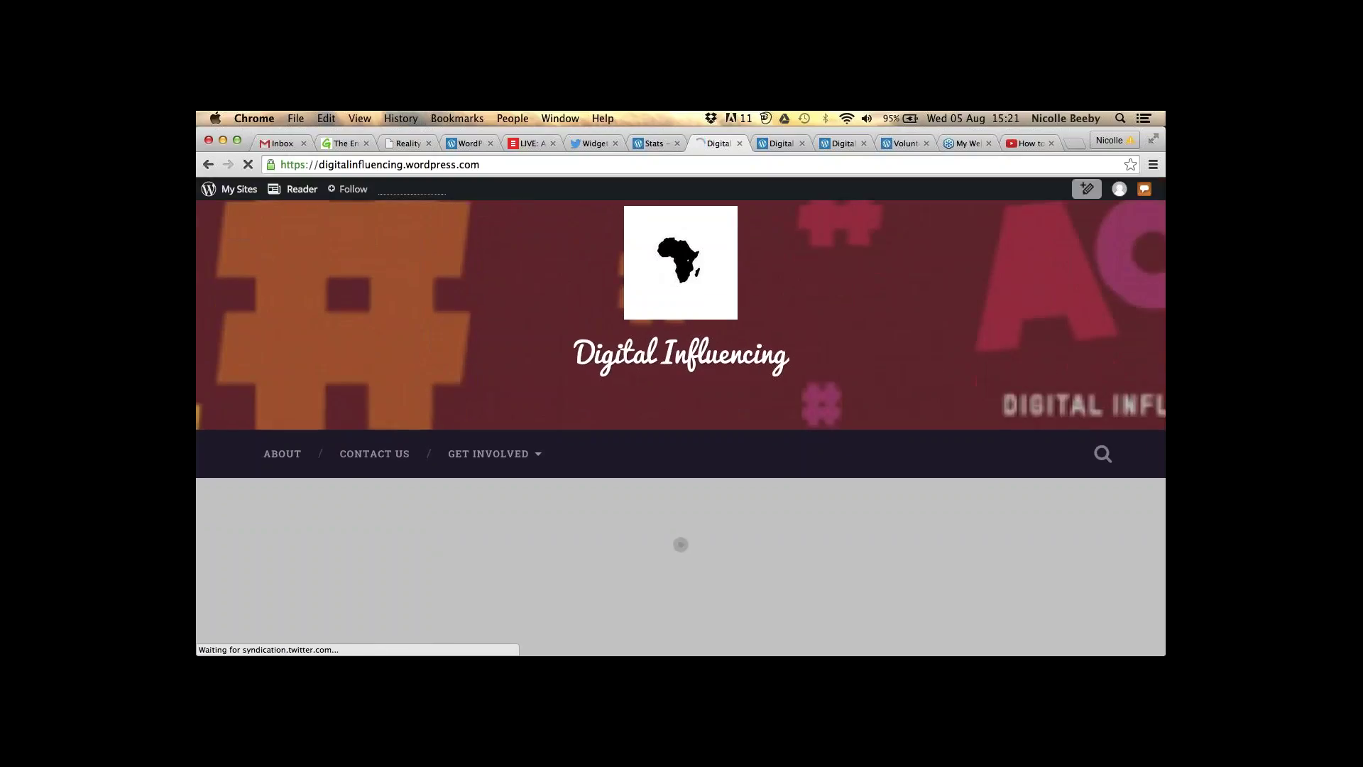
{"action": "scroll", "coordinate": [681, 426], "scroll_direction": "down", "scroll_amount": 2}
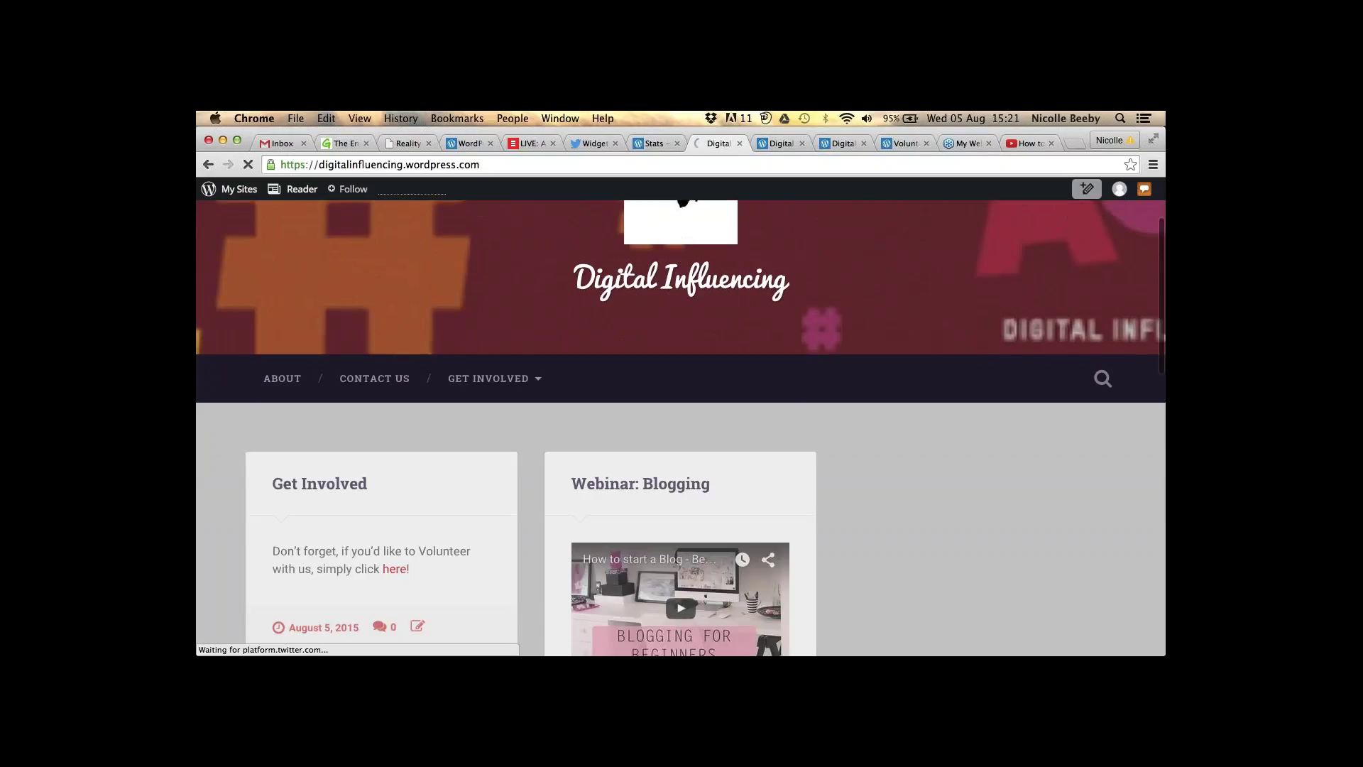
{"action": "scroll", "coordinate": [680, 426], "scroll_direction": "down", "scroll_amount": 1}
{"action": "scroll", "coordinate": [521, 450], "scroll_direction": "down", "scroll_amount": 1}
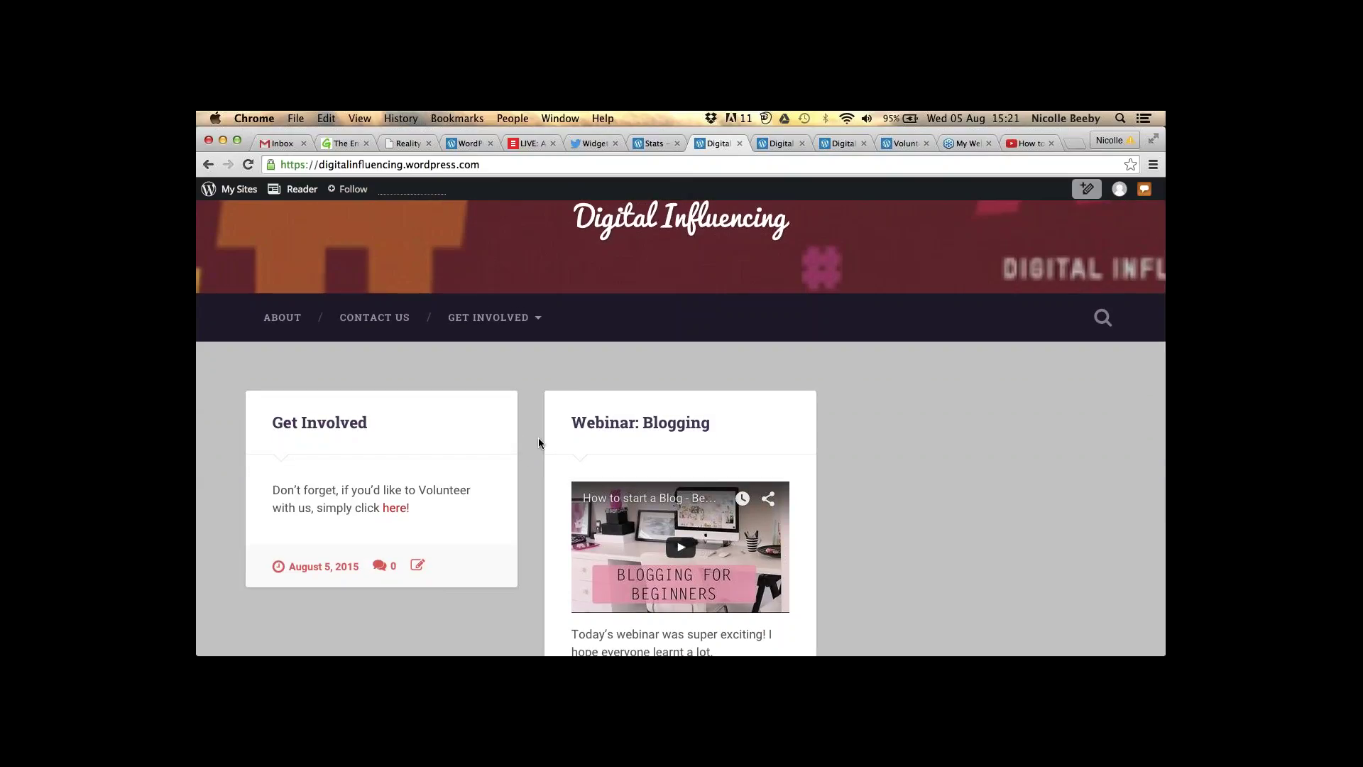
{"action": "scroll", "coordinate": [538, 439], "scroll_direction": "down", "scroll_amount": 1}
{"action": "scroll", "coordinate": [538, 439], "scroll_direction": "down", "scroll_amount": 1}
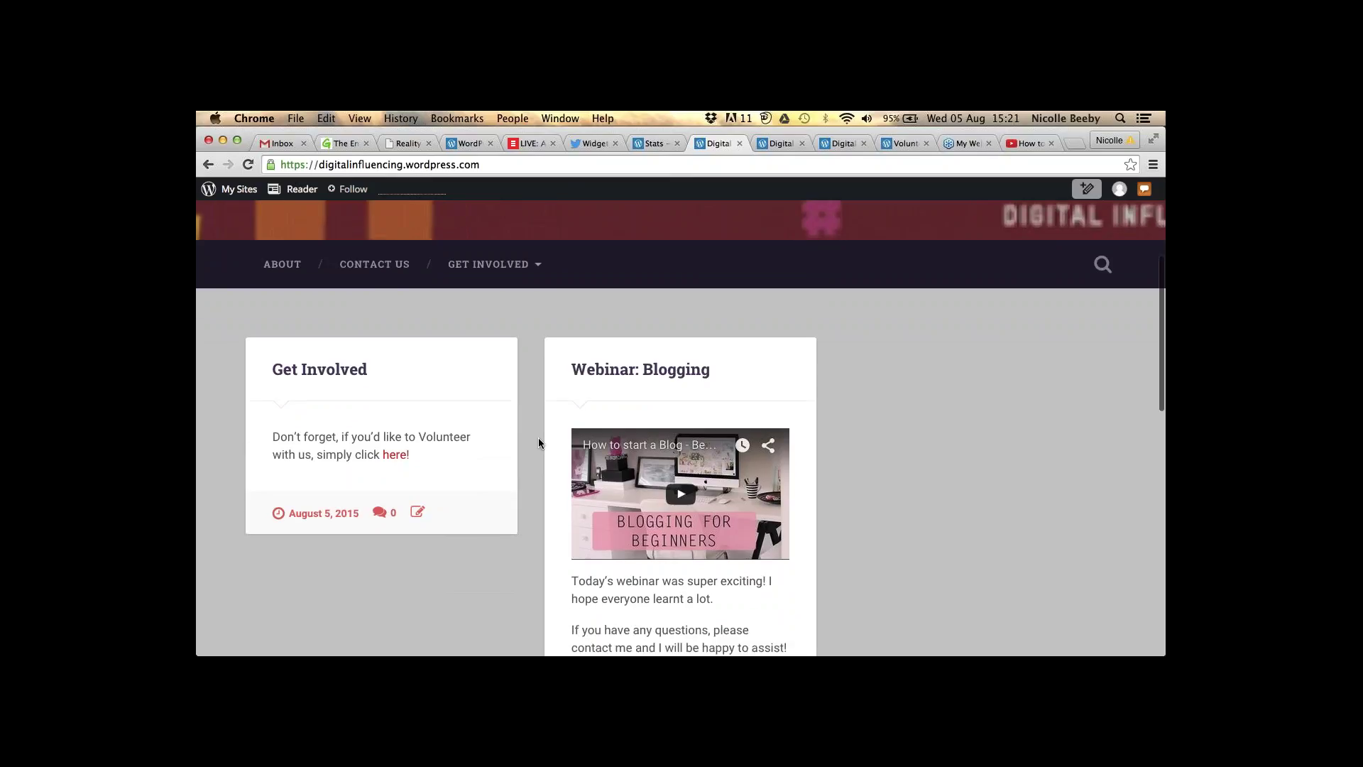
{"action": "scroll", "coordinate": [539, 443], "scroll_direction": "down", "scroll_amount": 1}
{"action": "scroll", "coordinate": [538, 443], "scroll_direction": "down", "scroll_amount": 1}
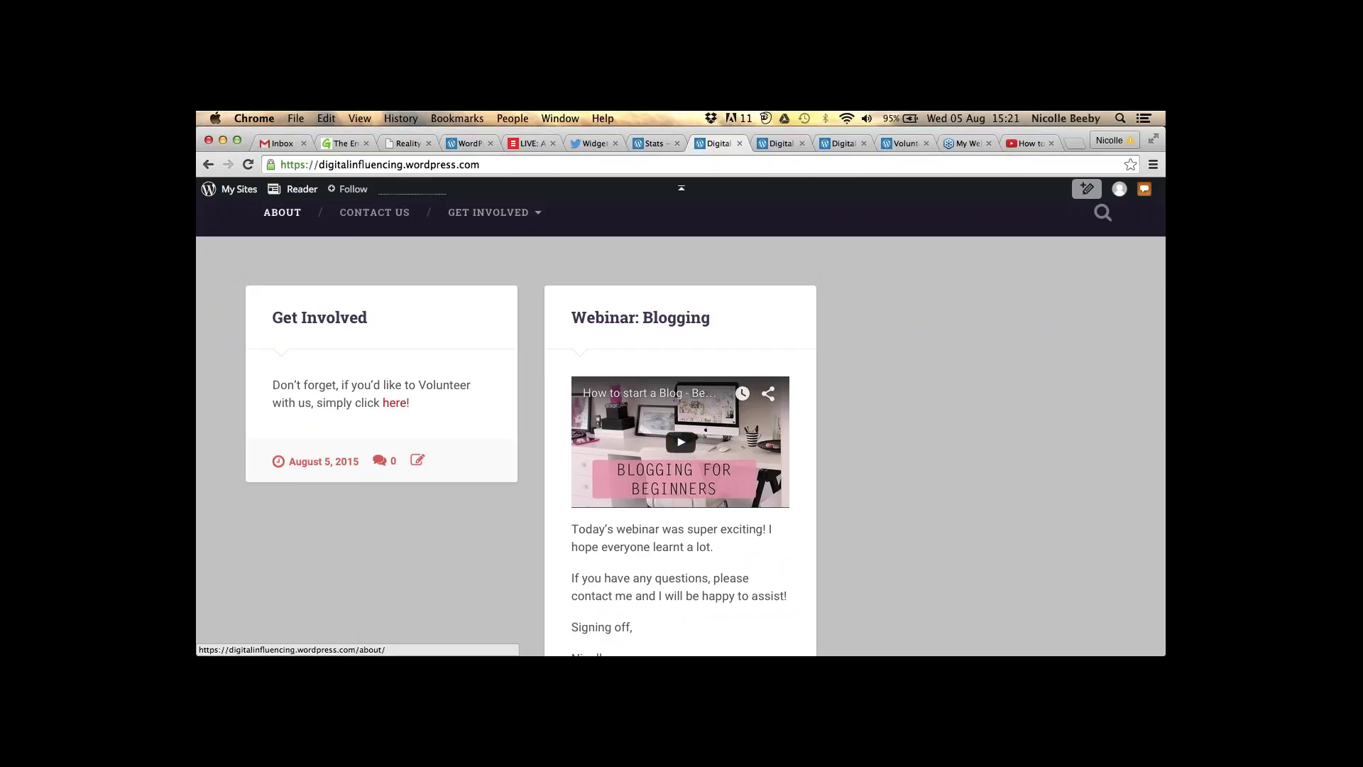
- Open the About page and scroll down to its calendar and Twitter widgets
{"action": "left_click", "coordinate": [291, 214]}
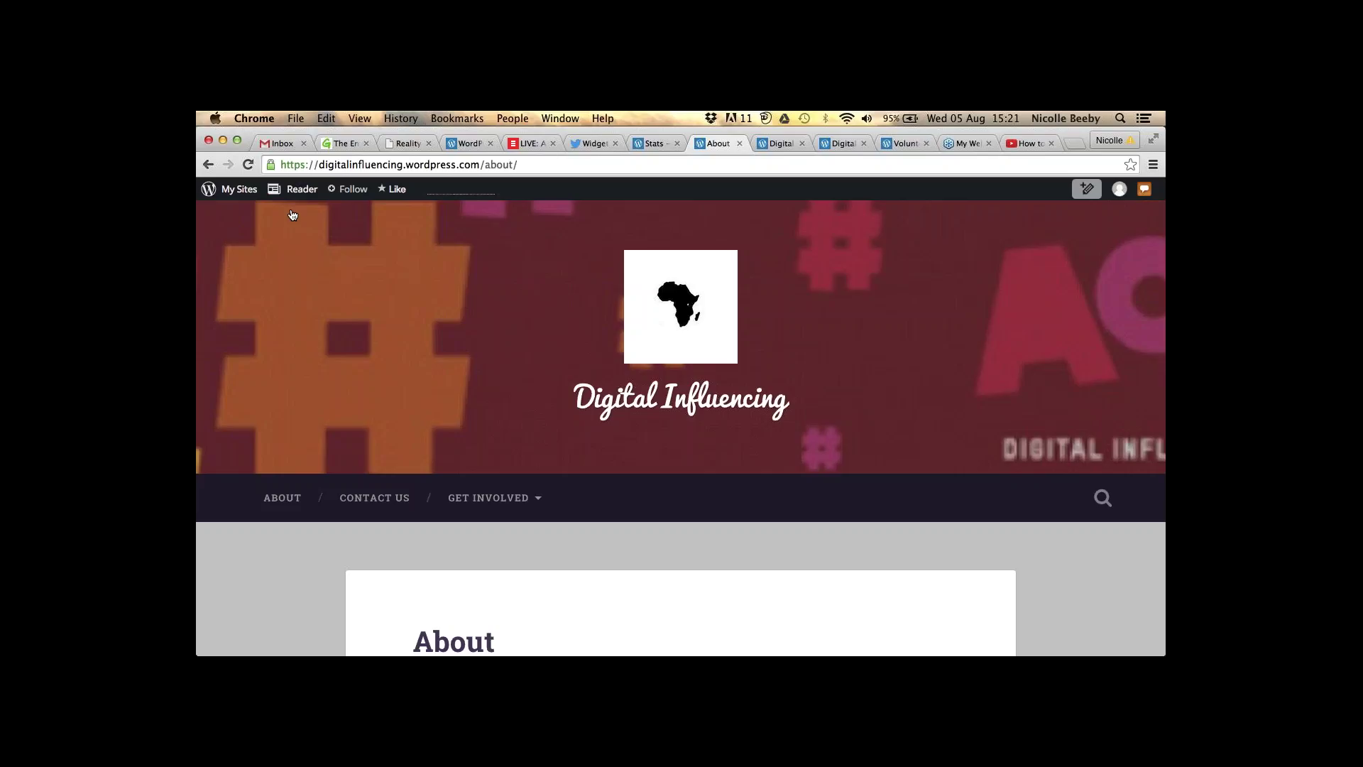
{"action": "scroll", "coordinate": [681, 413], "scroll_direction": "down", "scroll_amount": 1}
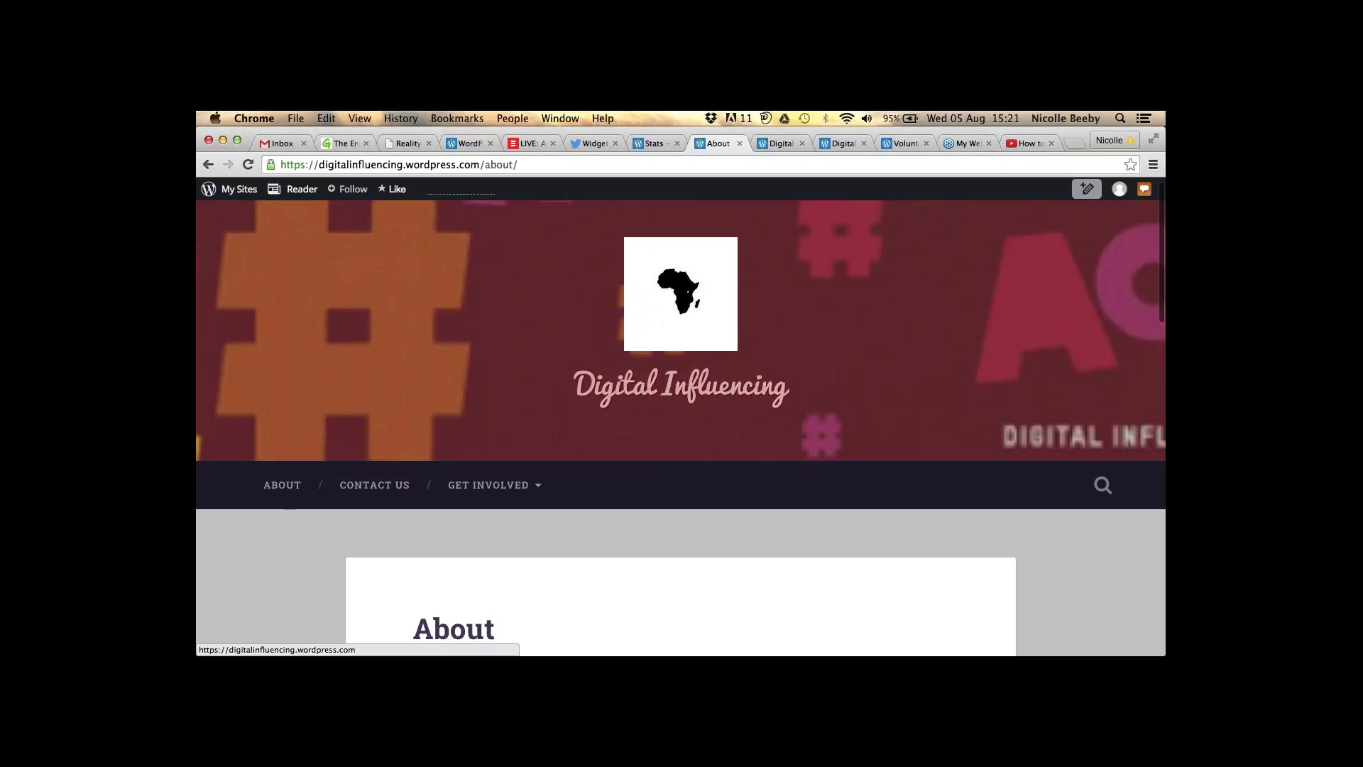
{"action": "scroll", "coordinate": [681, 413], "scroll_direction": "down", "scroll_amount": 10}
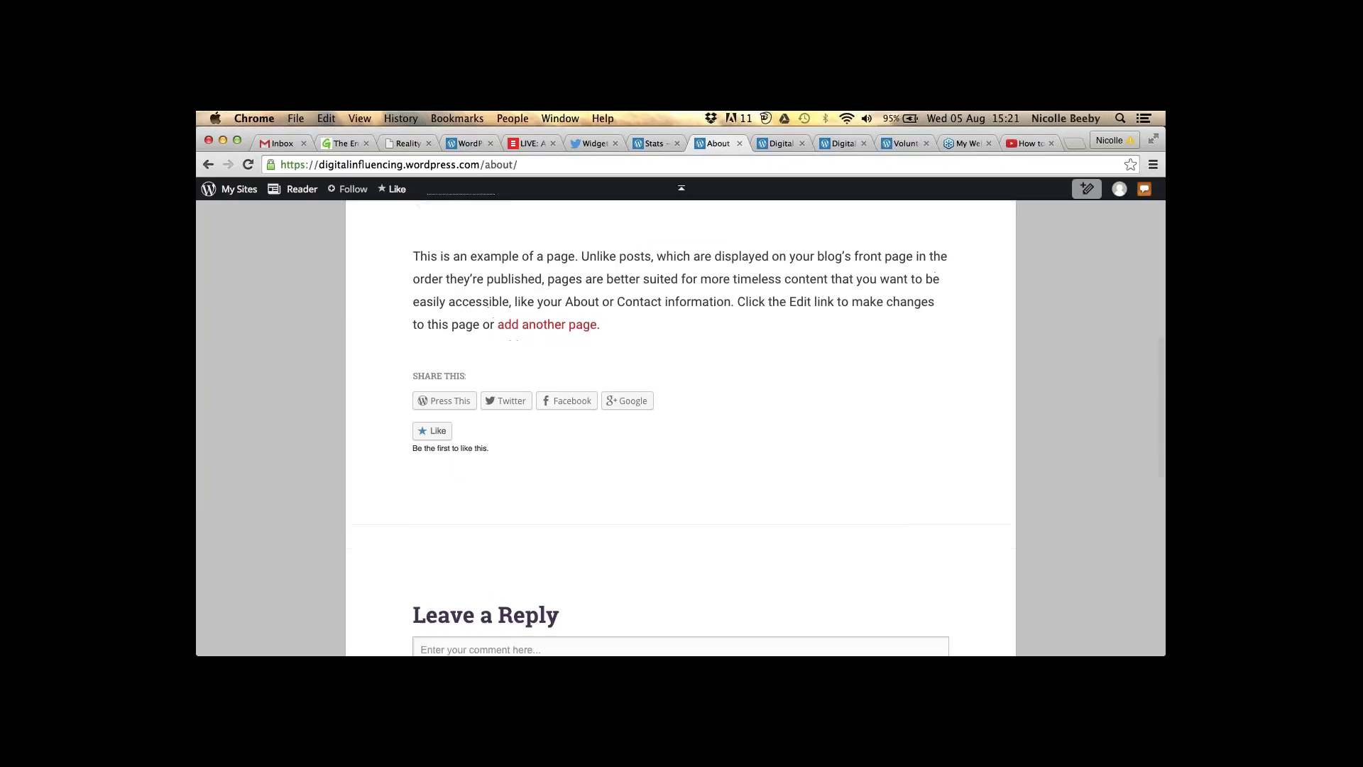
{"action": "scroll", "coordinate": [681, 413], "scroll_direction": "down", "scroll_amount": 5}
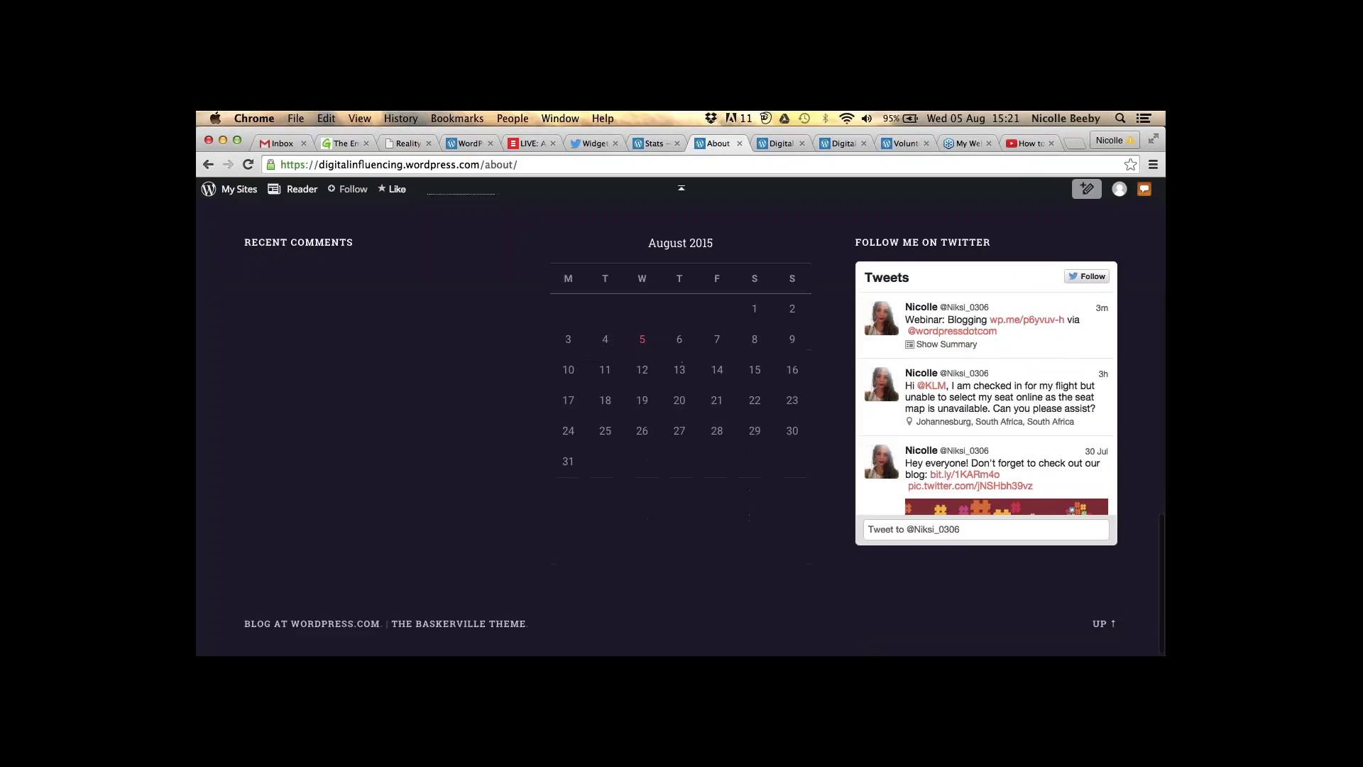